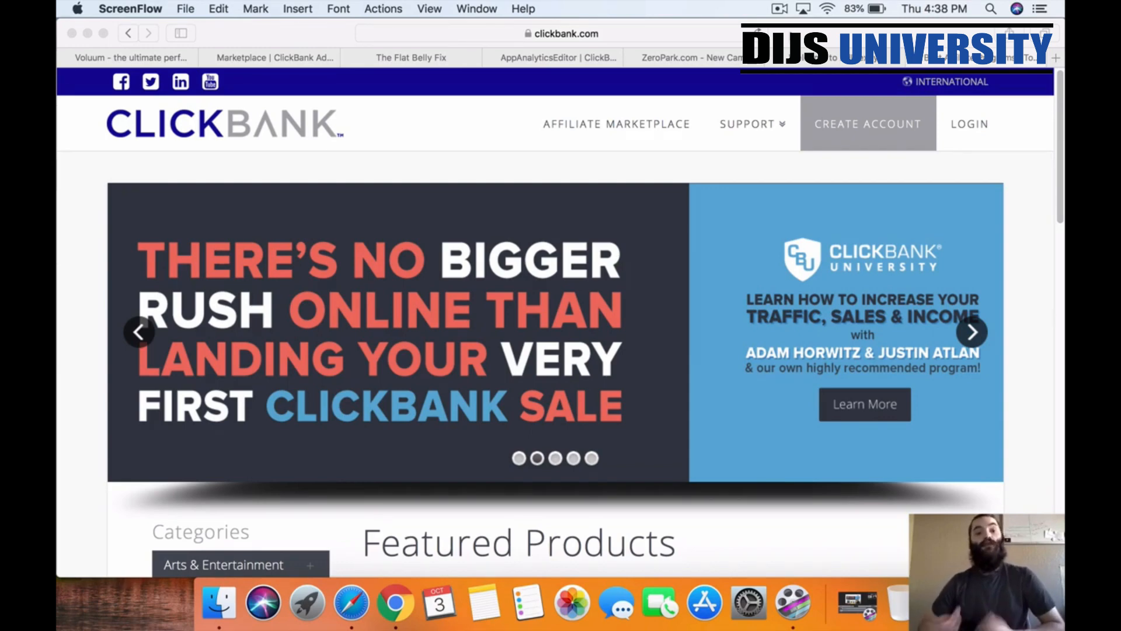
- Switch to the open ClickBank Marketplace page with the Health & Fitness results and view it from the top
left_click(298, 67)
left_click(79, 252)
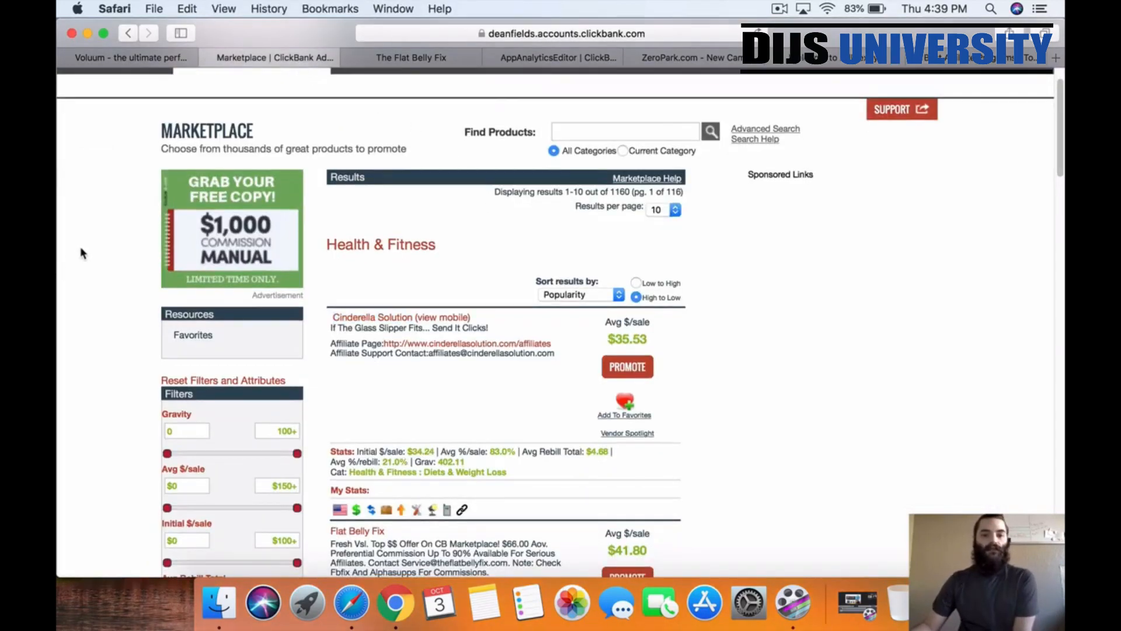
scroll(80, 253, "up", 2)
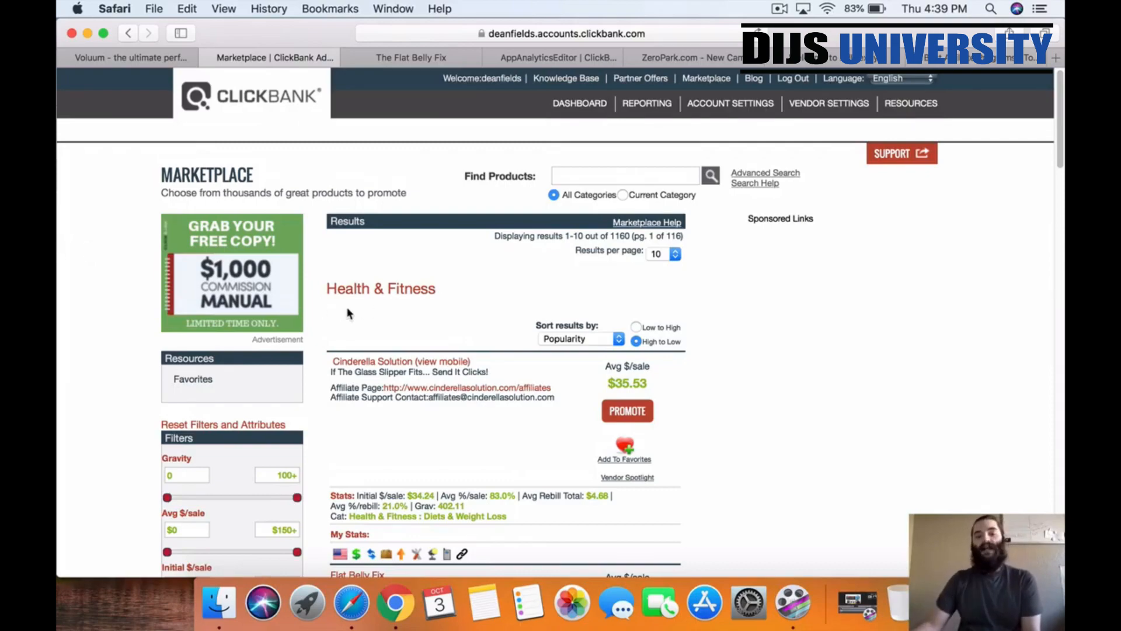
- Look through the marketplace's filters, attributes, category list and Health & Fitness product listings
scroll(95, 342, "down", 10)
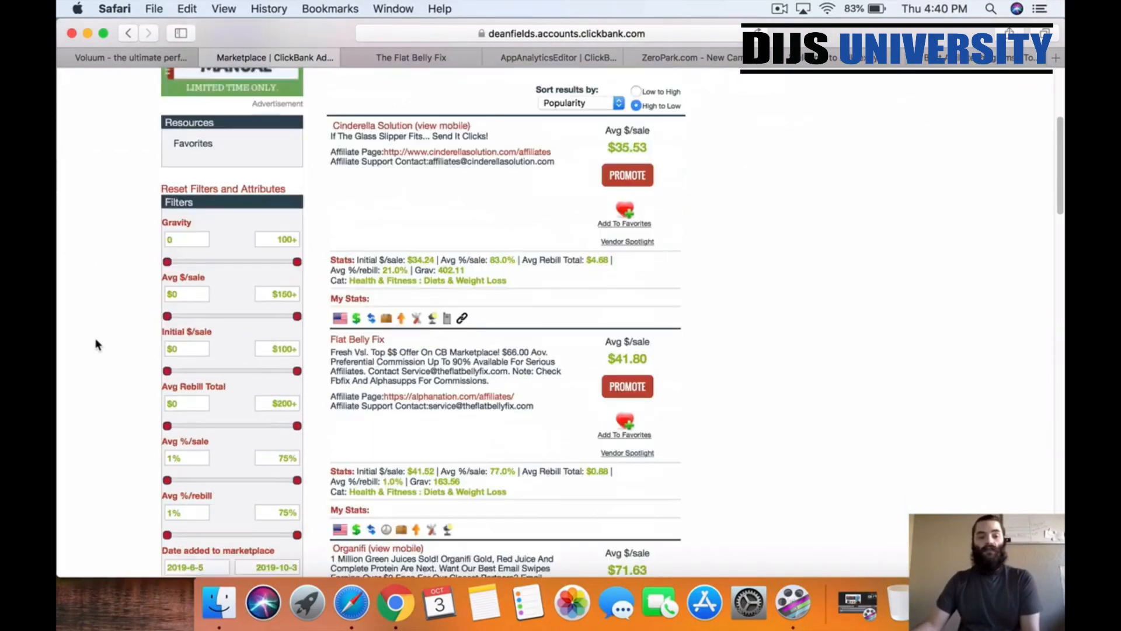
scroll(95, 343, "down", 2)
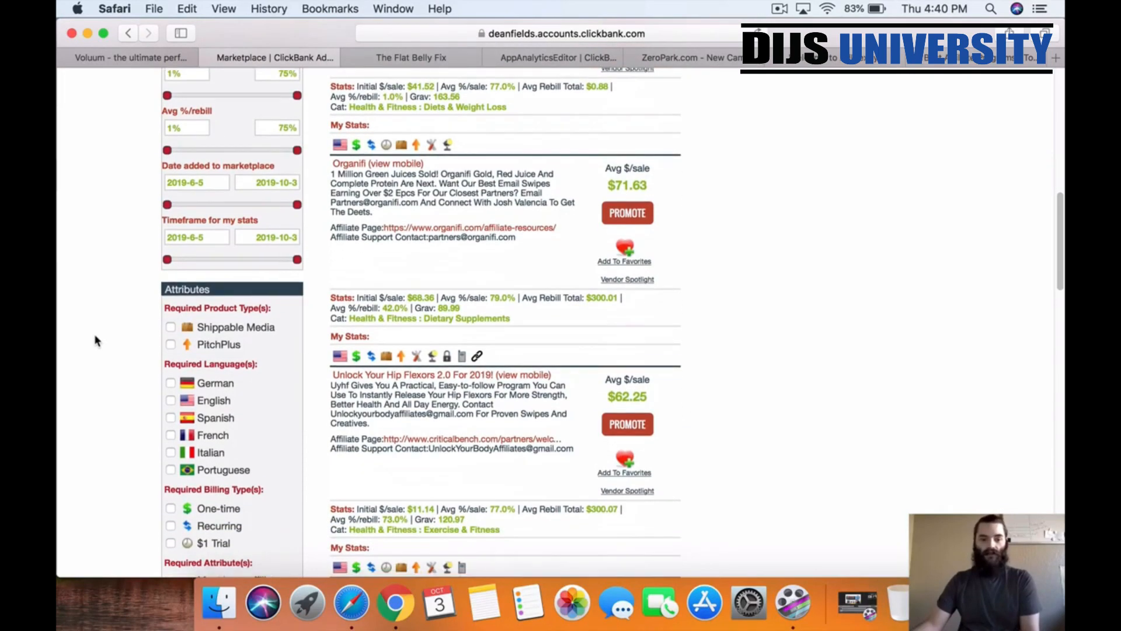
scroll(97, 341, "down", 10)
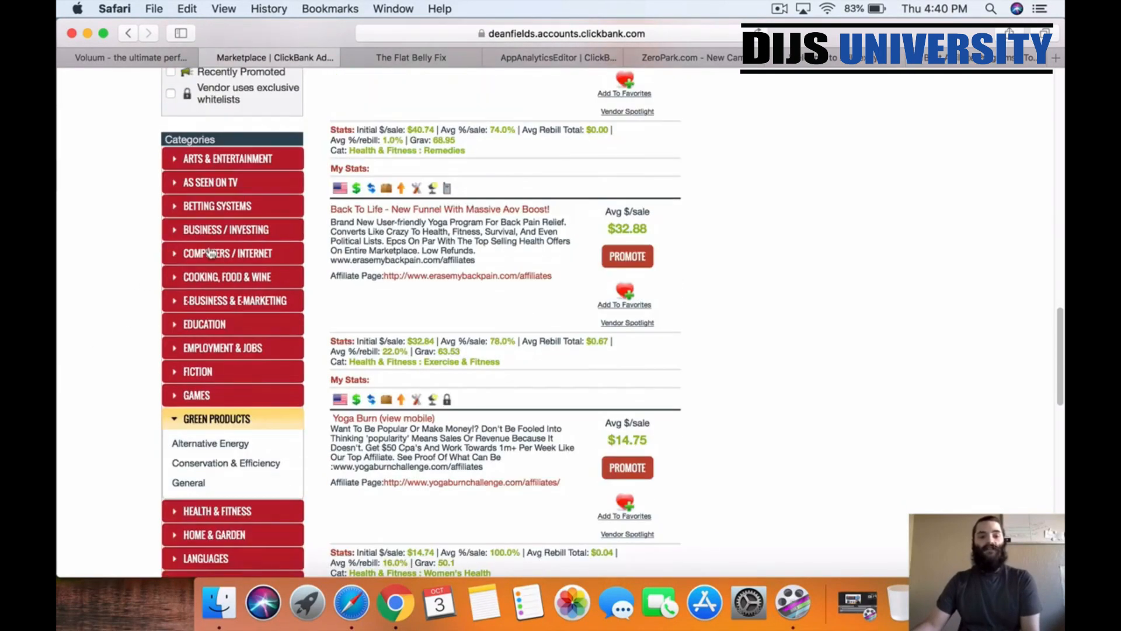
scroll(140, 357, "down", 1)
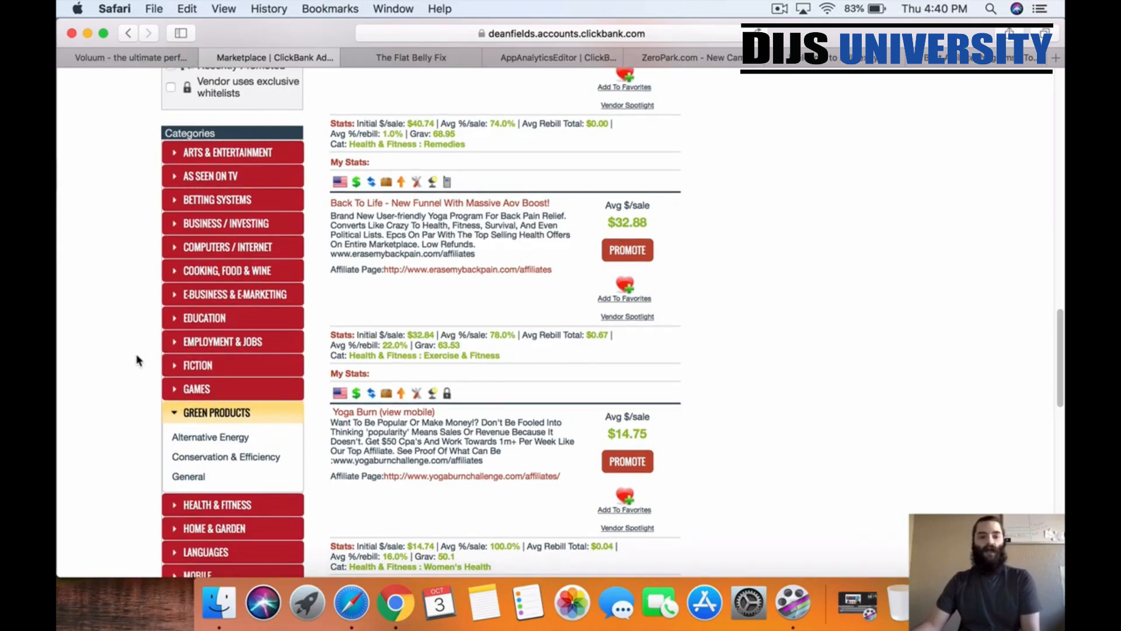
scroll(140, 357, "down", 1)
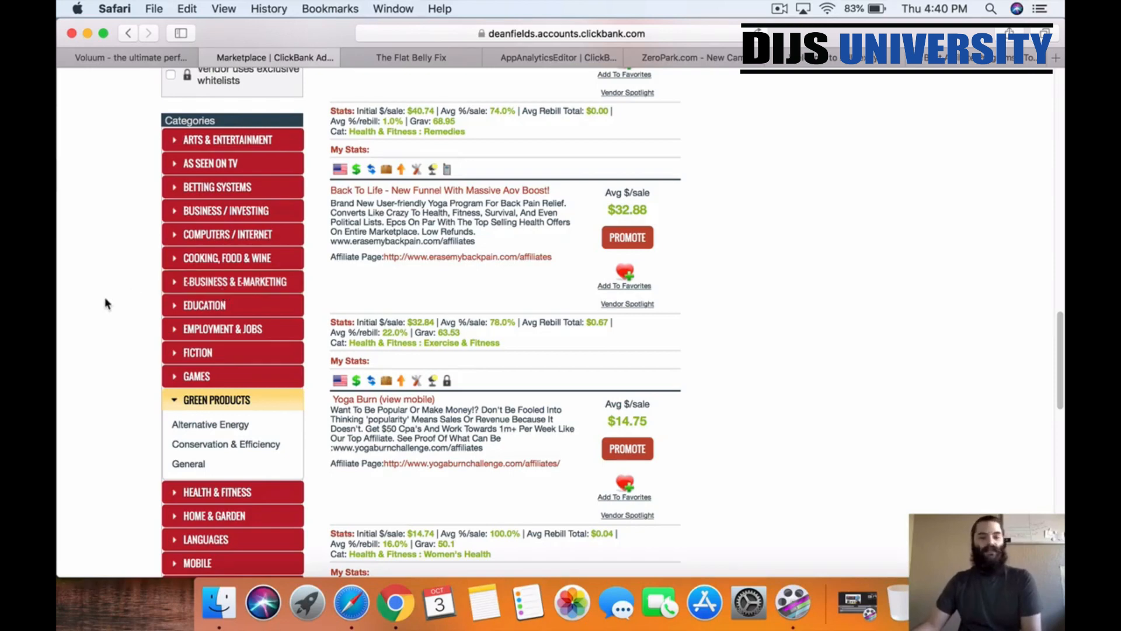
scroll(105, 303, "down", 5)
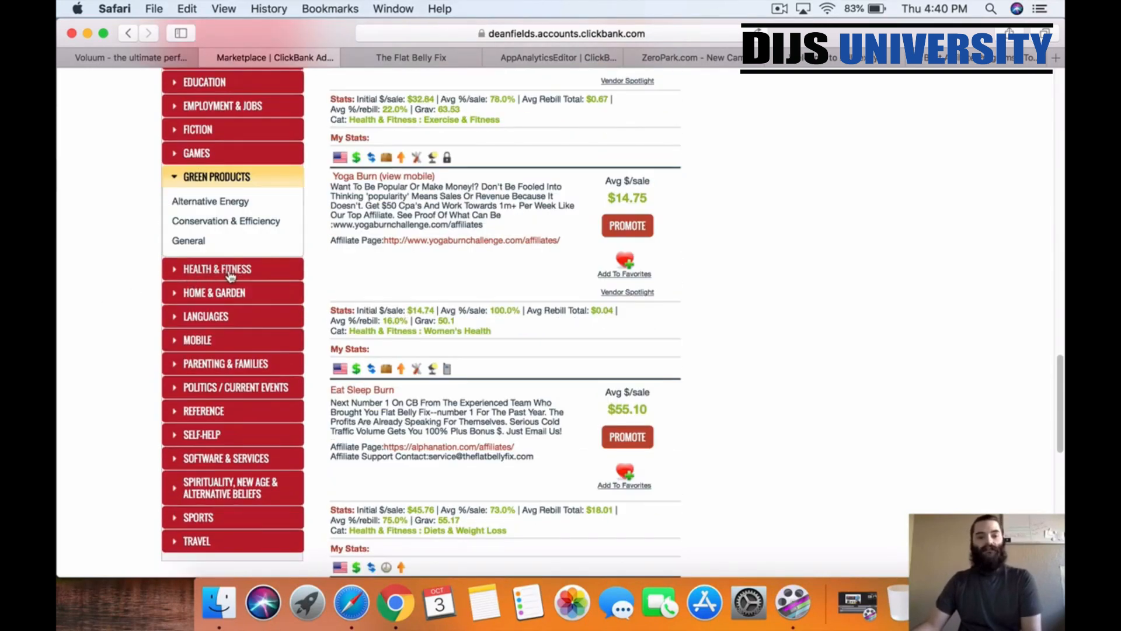
scroll(126, 304, "up", 1)
scroll(129, 304, "up", 15)
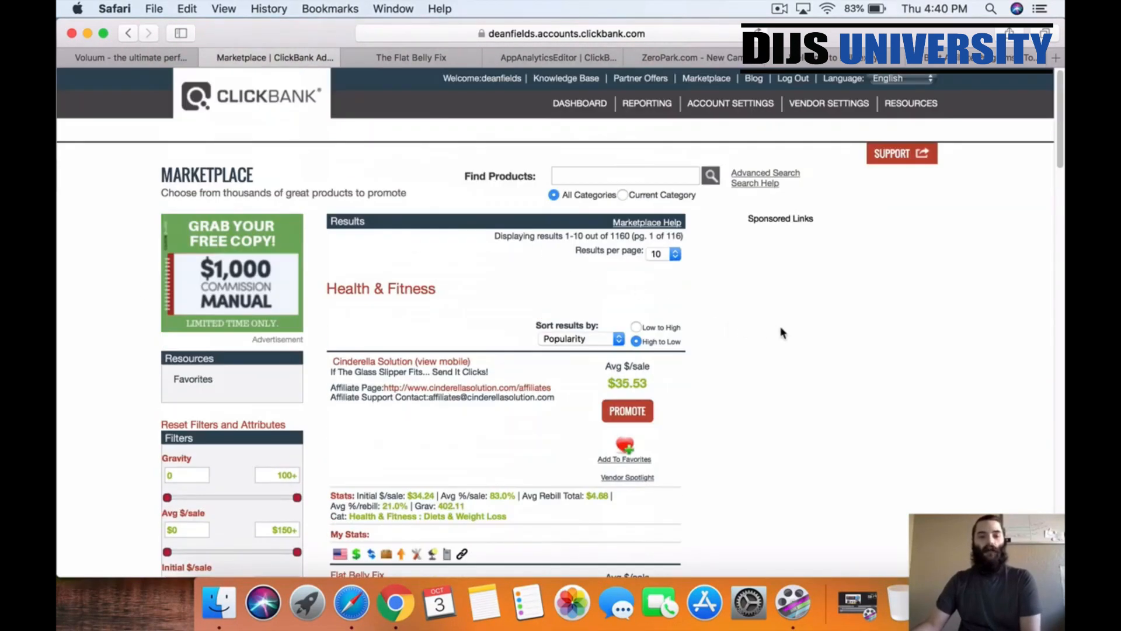
scroll(782, 333, "down", 2)
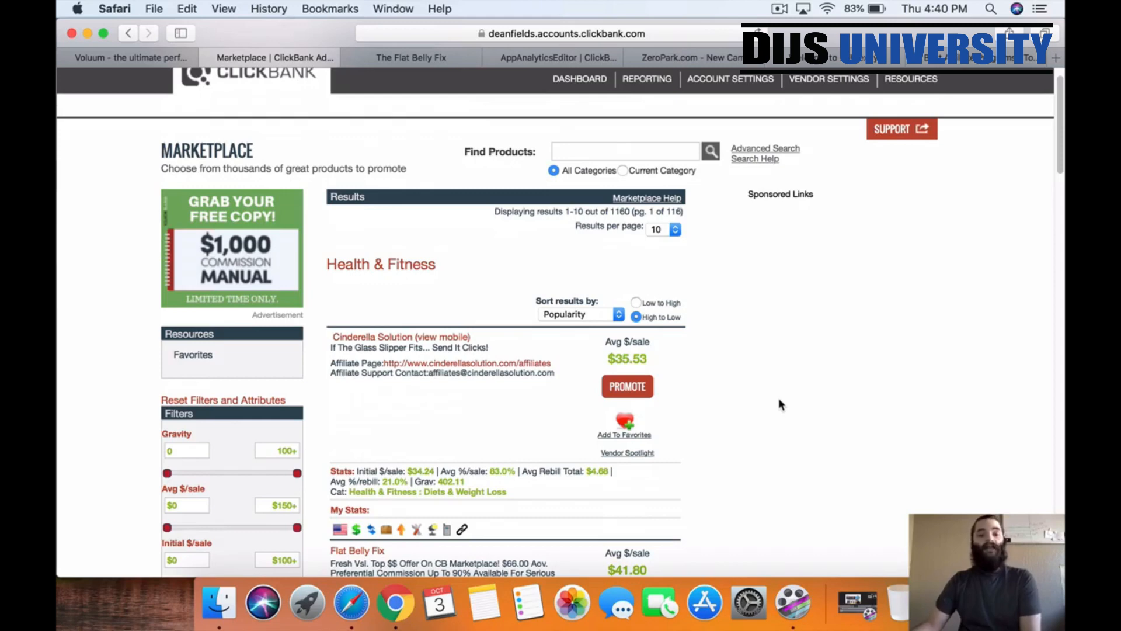
scroll(766, 399, "down", 1)
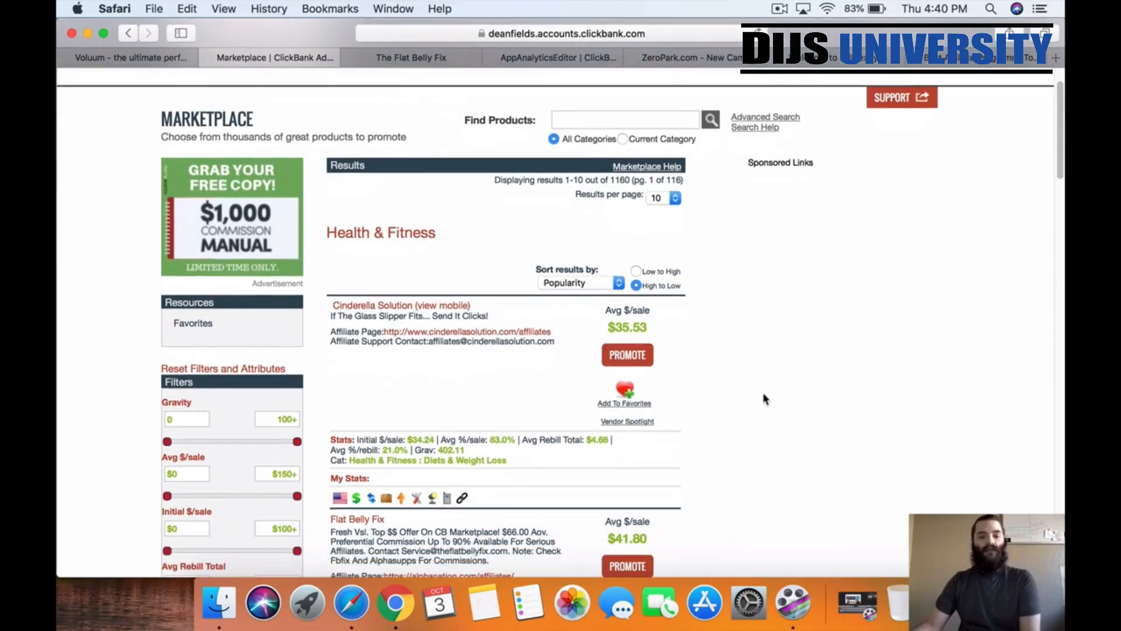
scroll(817, 360, "down", 1)
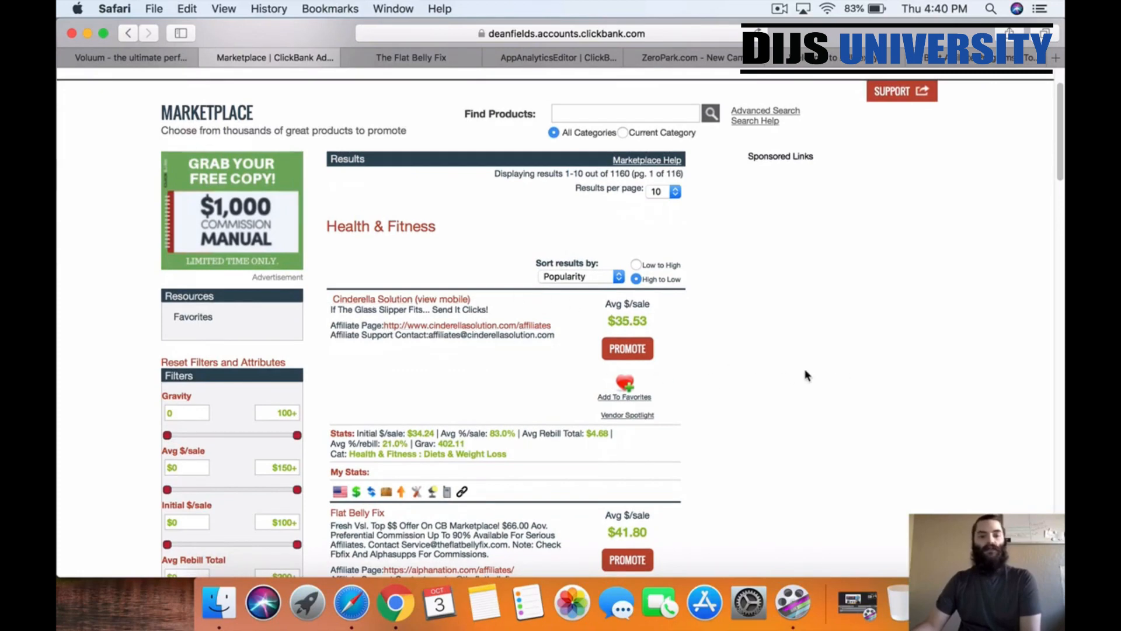
scroll(808, 370, "down", 1)
scroll(808, 369, "down", 1)
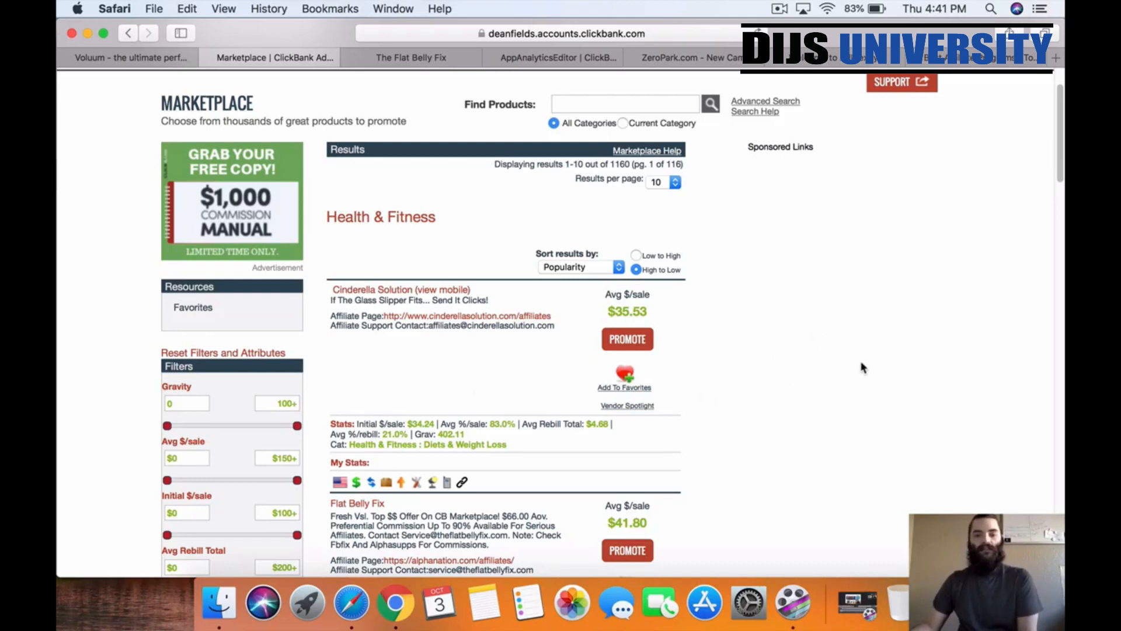
scroll(863, 368, "down", 1)
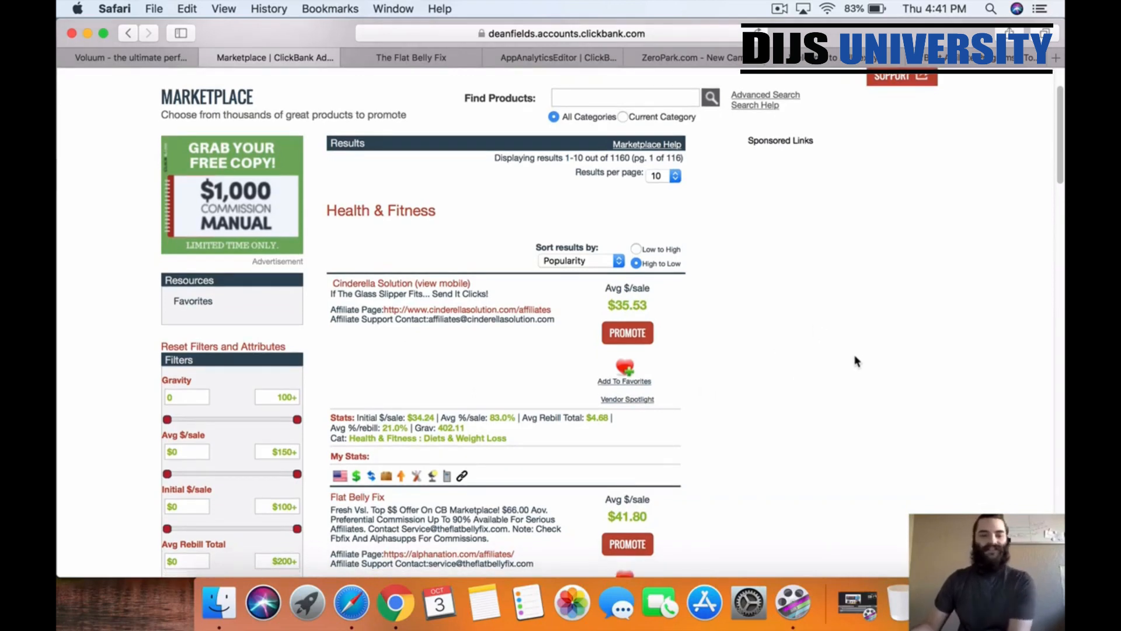
- Open the Cinderella Solution offer in a new browser tab, switch to it and load the written version of its sales page
scroll(847, 357, "down", 2)
scroll(811, 336, "down", 8)
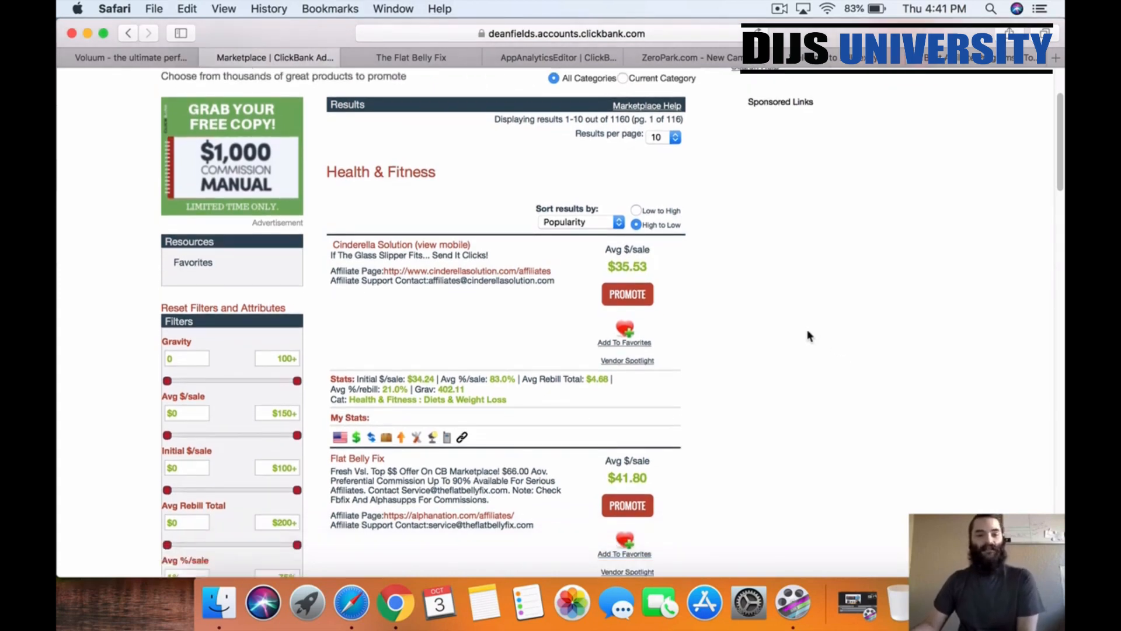
scroll(818, 337, "down", 10)
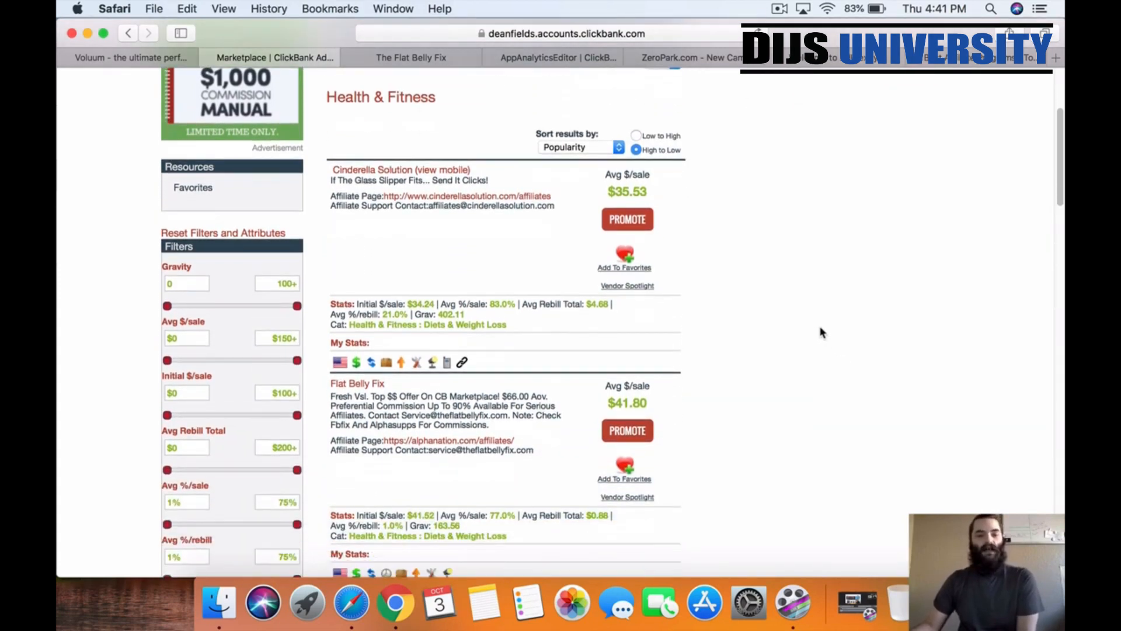
right_click(390, 118)
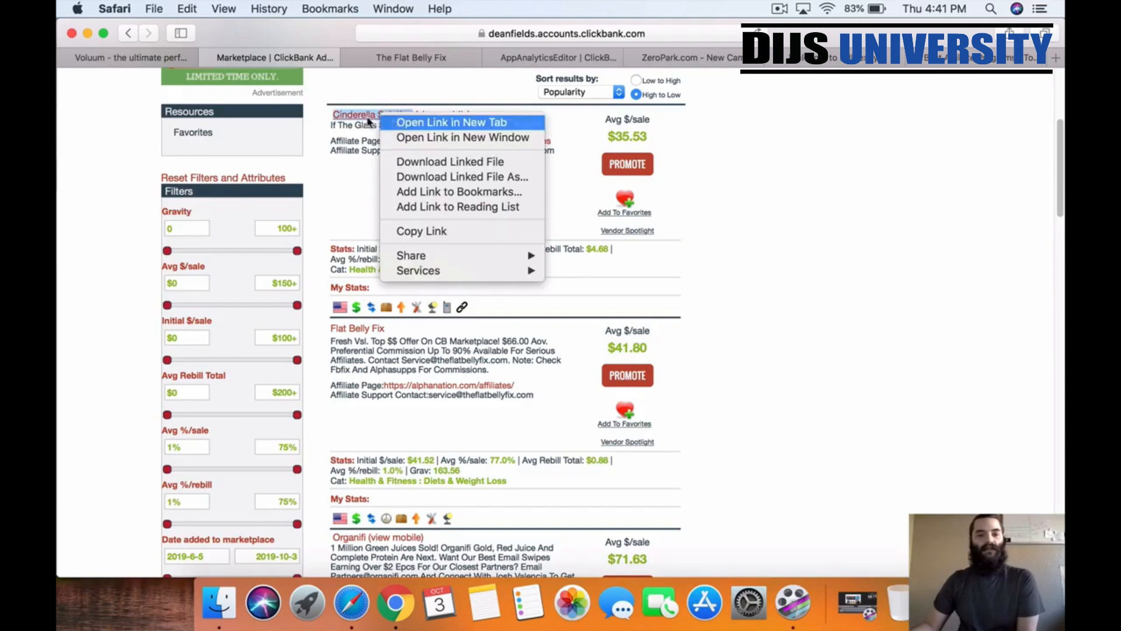
left_click(453, 122)
left_click(494, 57)
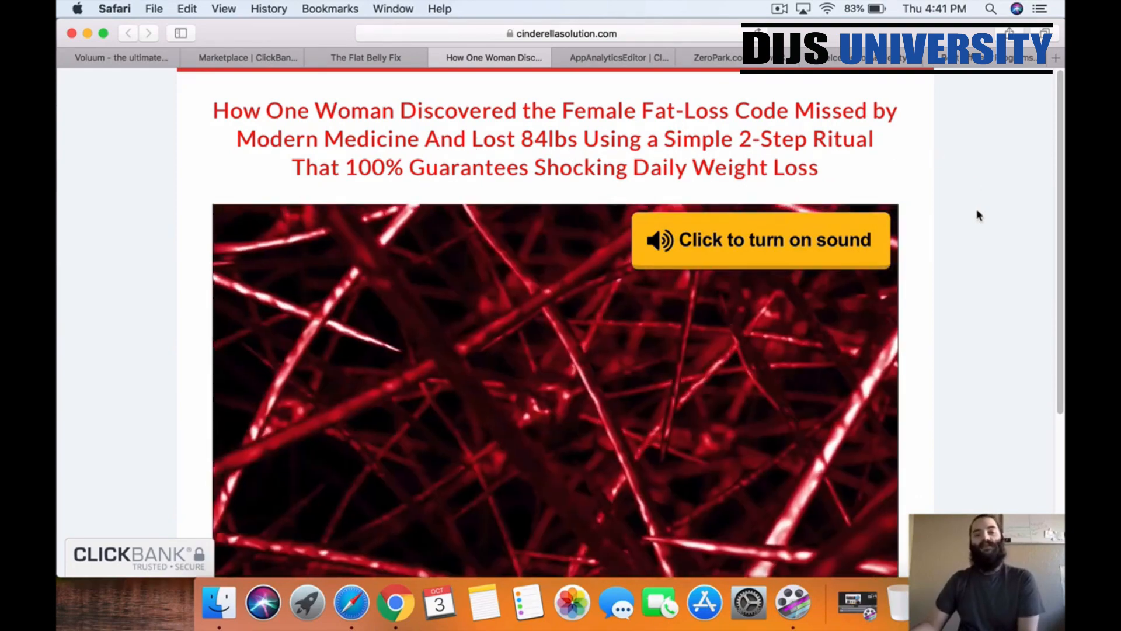
scroll(986, 258, "down", 5)
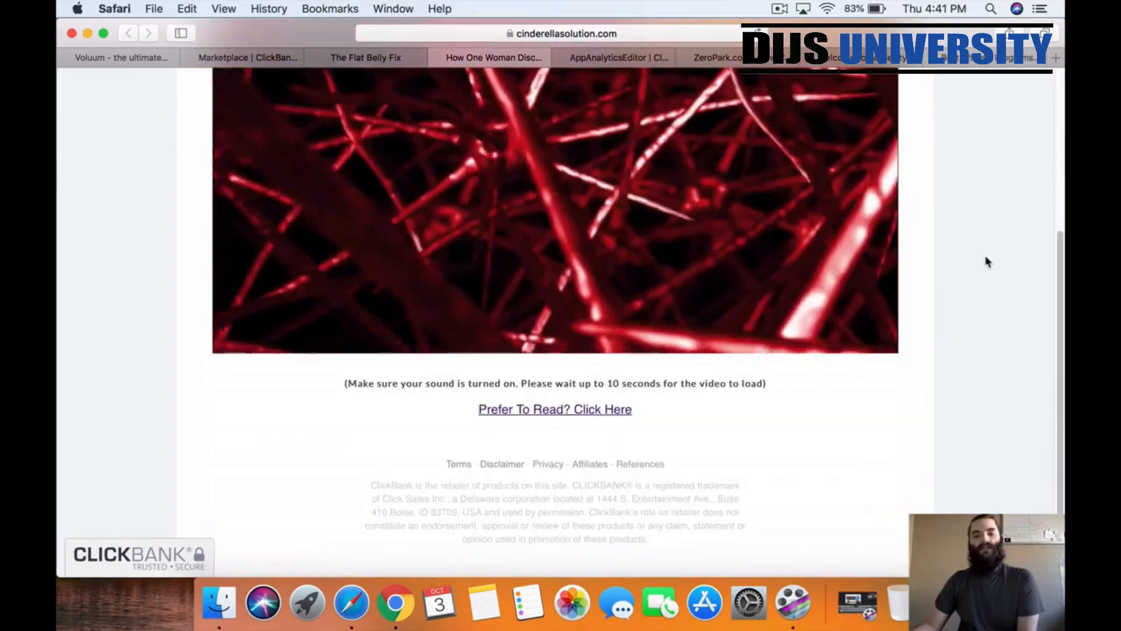
left_click(581, 408)
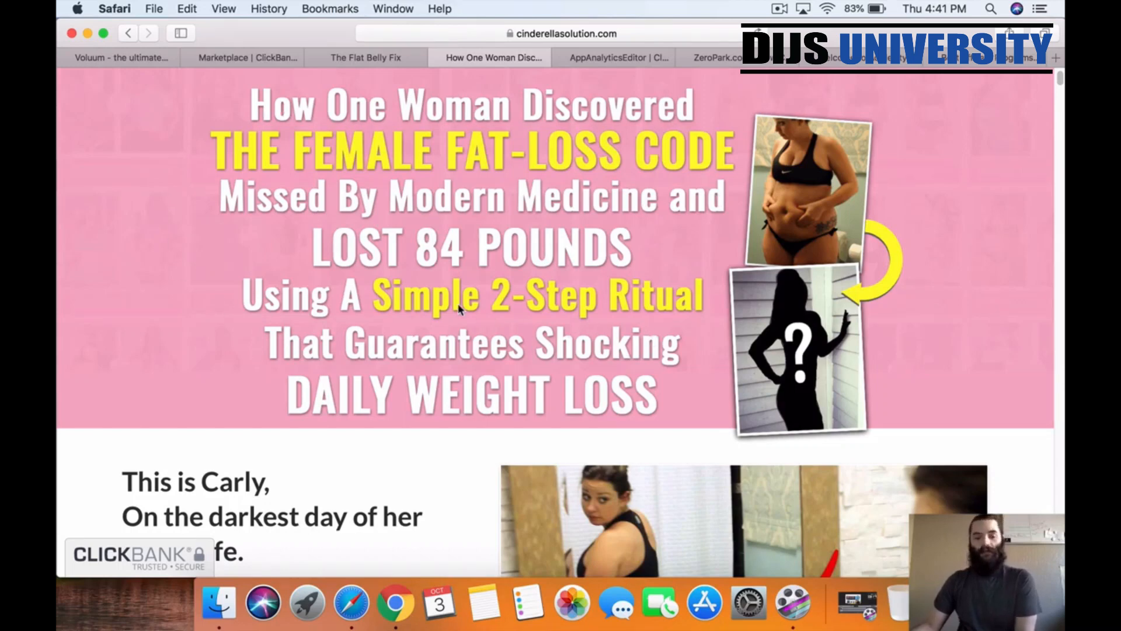
- Examine the headline, story and images in the opening part of the Cinderella Solution written sales page
scroll(458, 309, "down", 1)
scroll(458, 309, "down", 1)
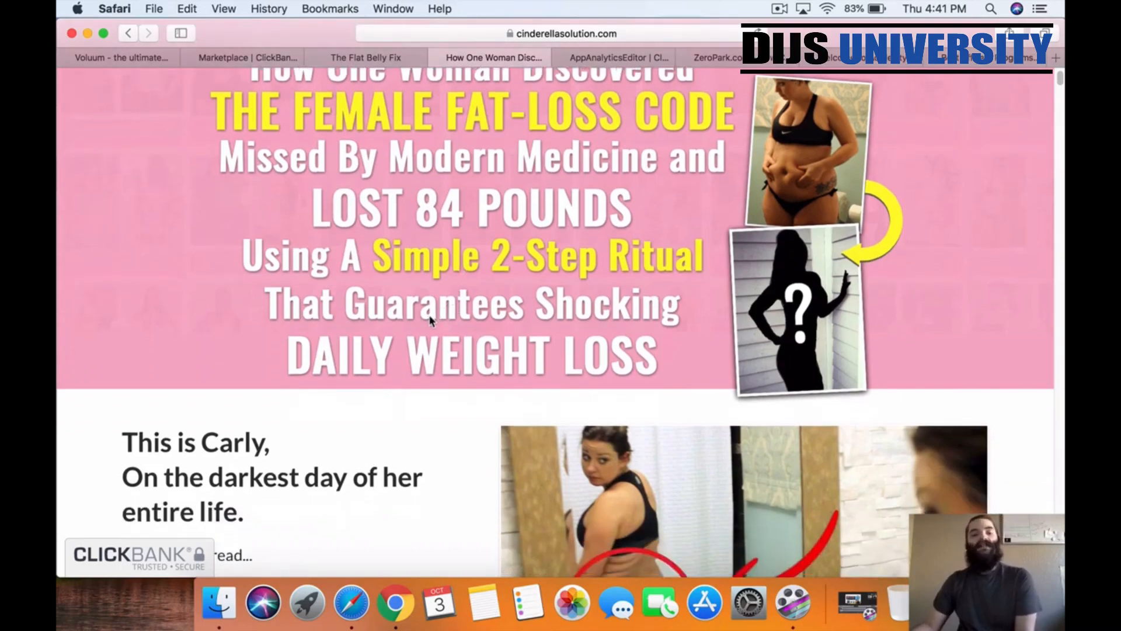
scroll(430, 322, "down", 1)
scroll(430, 323, "down", 8)
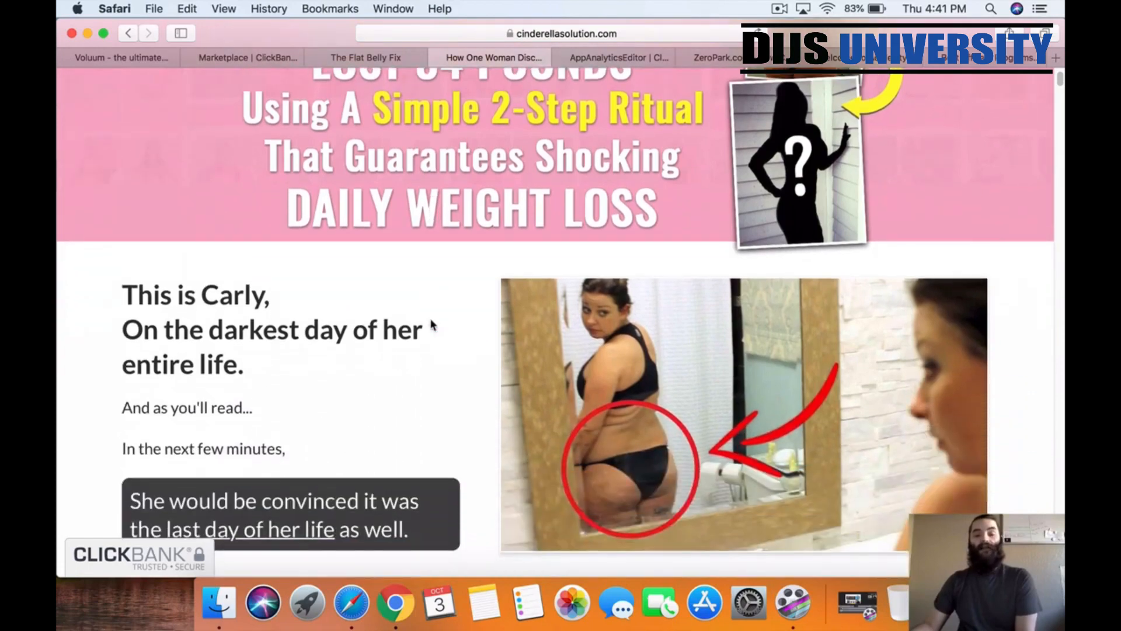
scroll(432, 324, "down", 18)
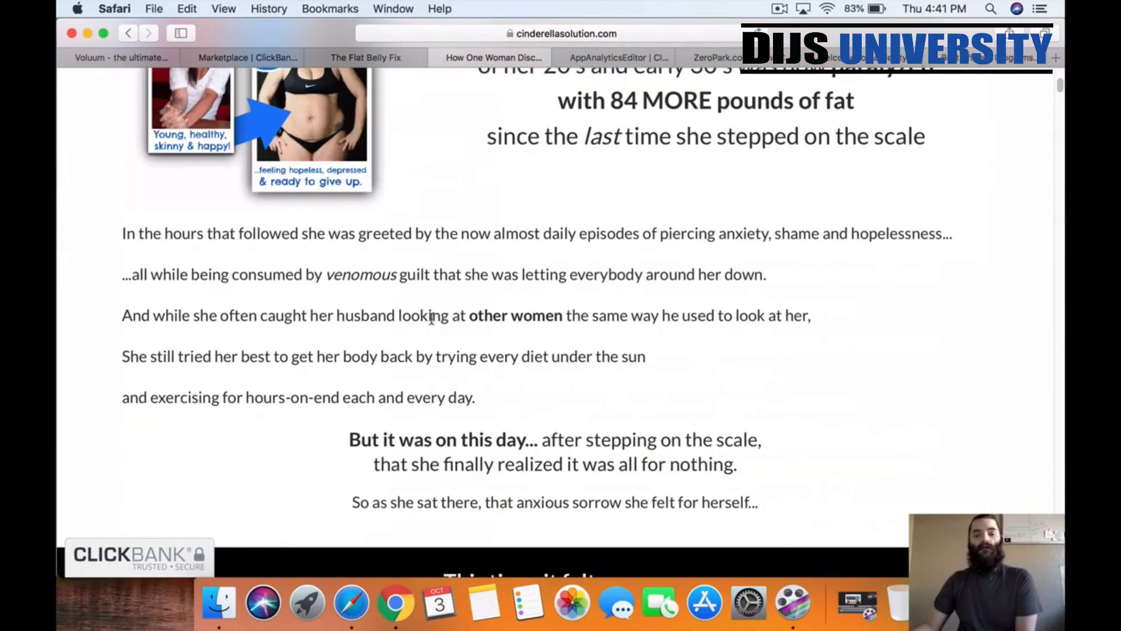
scroll(432, 324, "down", 9)
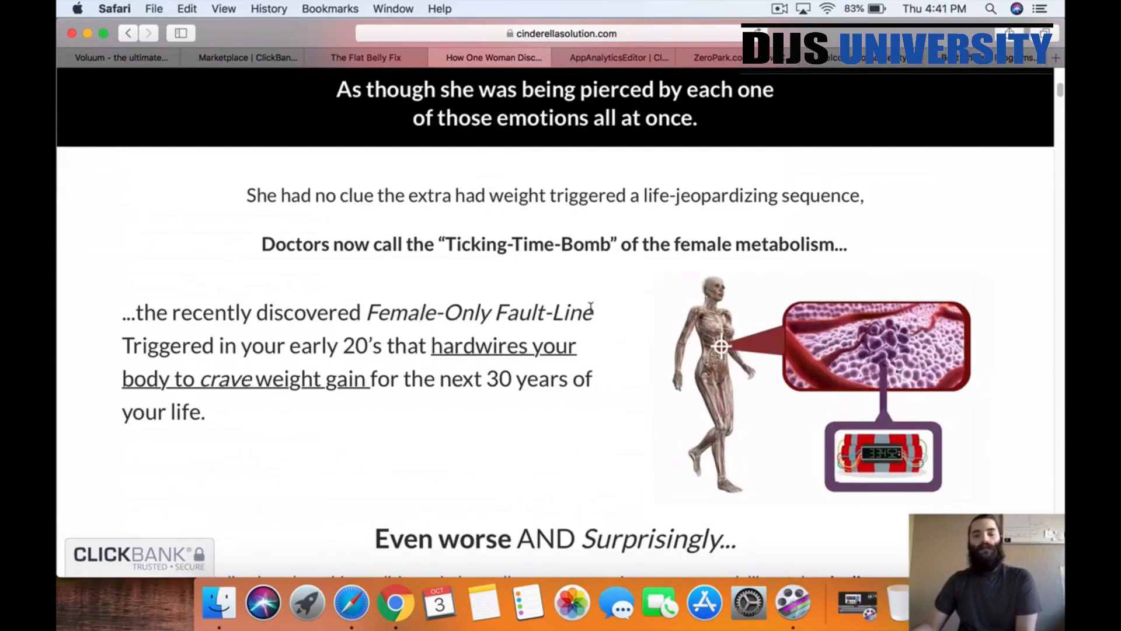
scroll(591, 308, "down", 1)
scroll(591, 308, "up", 20)
scroll(591, 307, "down", 16)
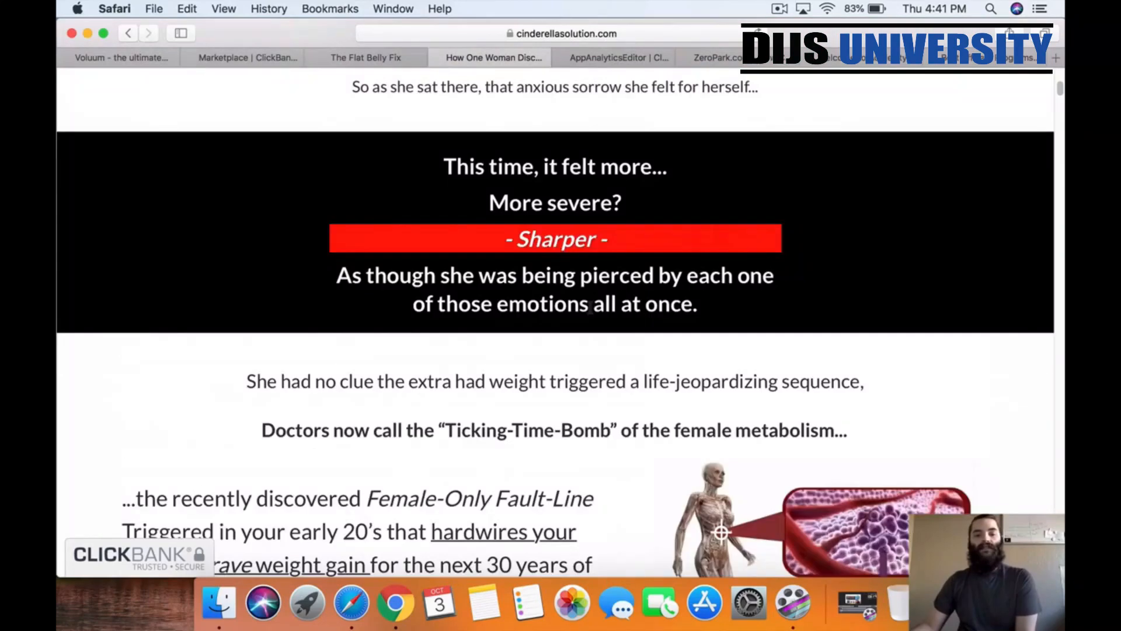
scroll(590, 308, "up", 20)
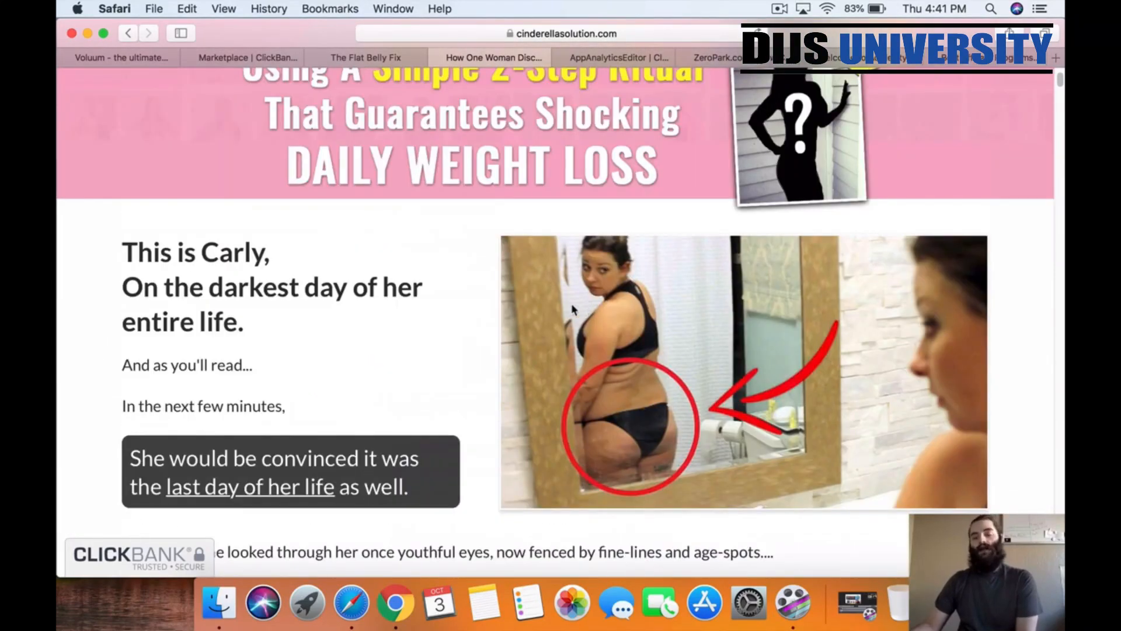
scroll(575, 311, "up", 4)
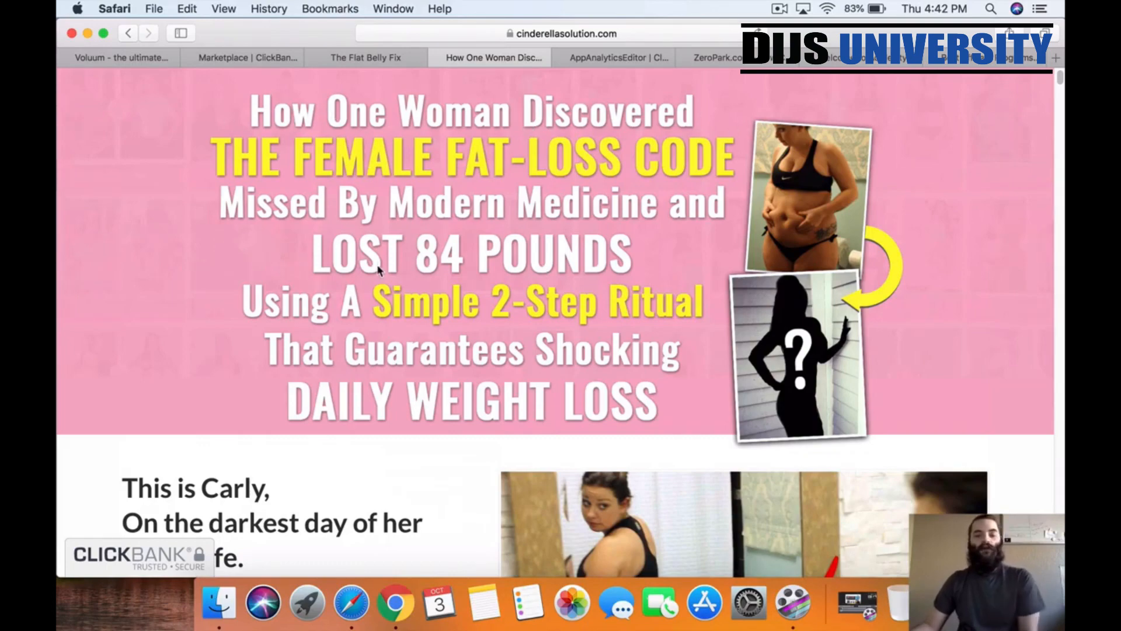
scroll(841, 346, "down", 3)
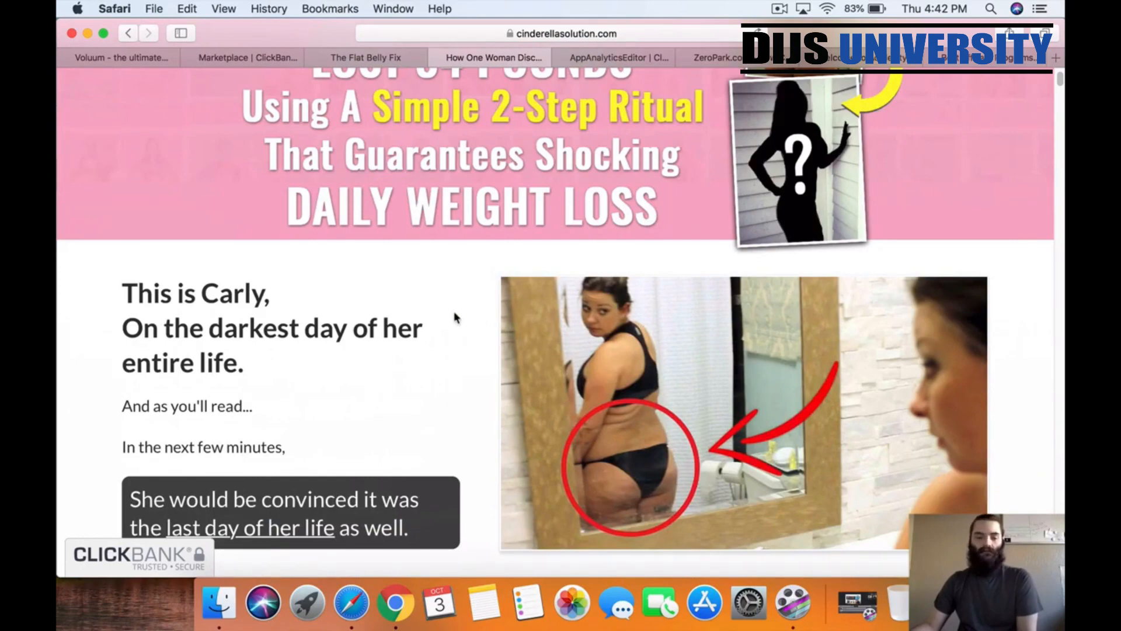
scroll(456, 318, "down", 4)
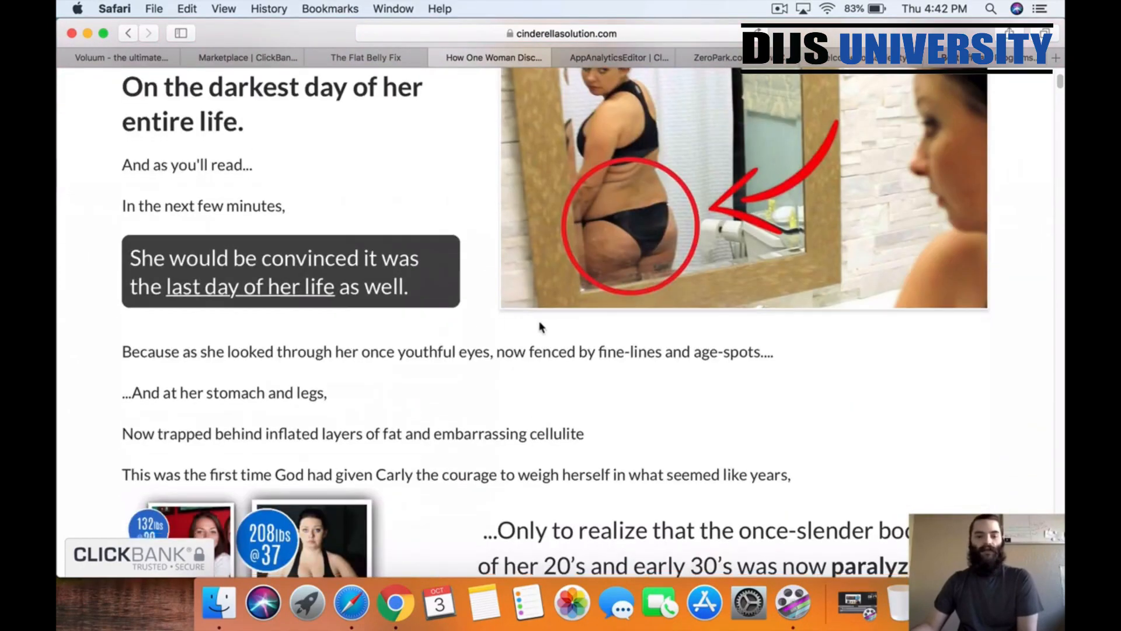
scroll(538, 326, "down", 3)
scroll(539, 325, "up", 10)
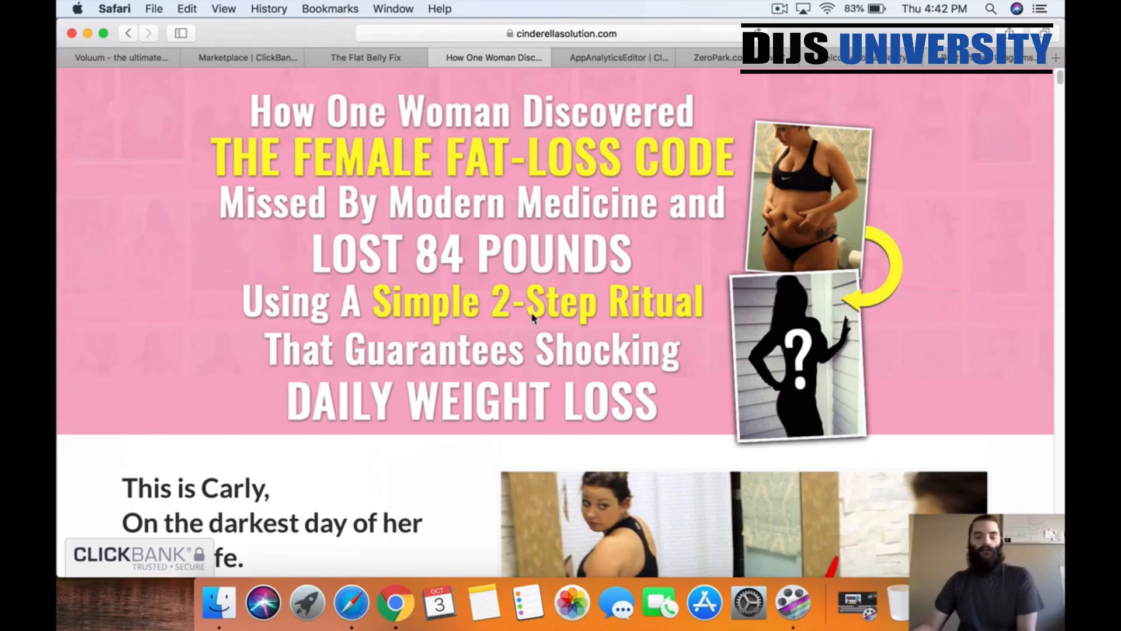
scroll(530, 316, "down", 8)
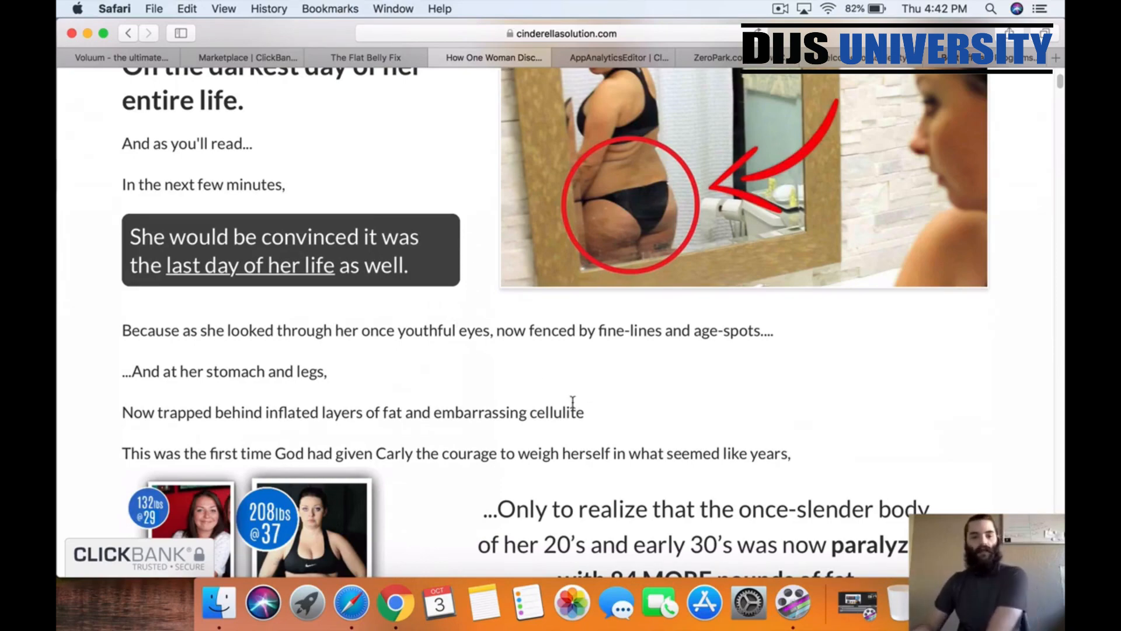
scroll(572, 404, "up", 8)
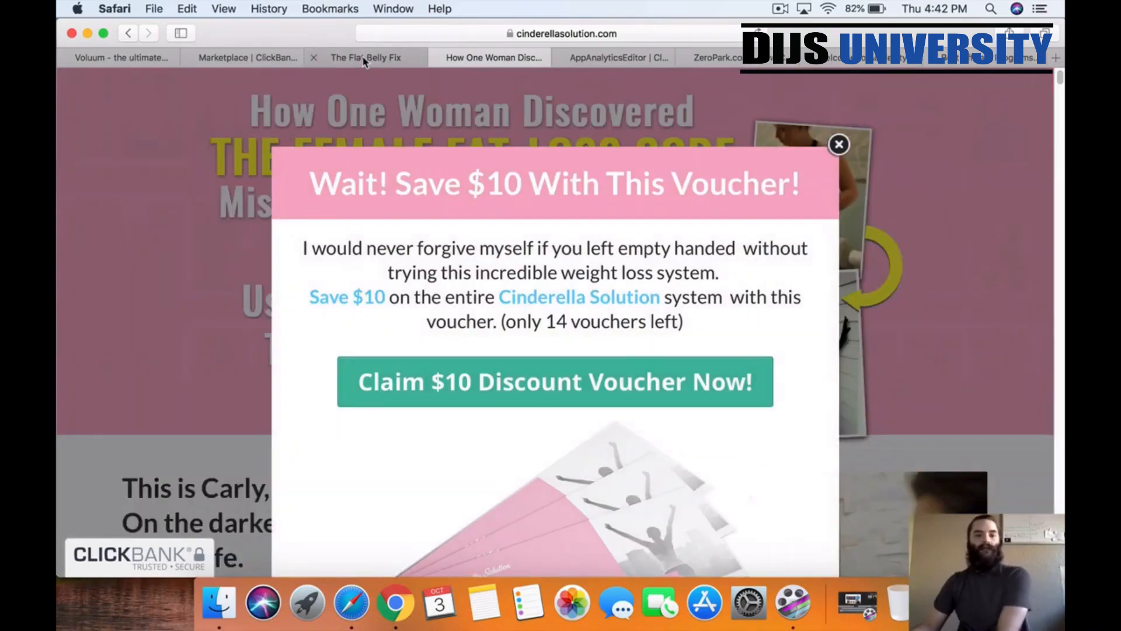
- Return to the ClickBank Marketplace results and open the Flat Belly Fix offer in a new browser tab
left_click(211, 58)
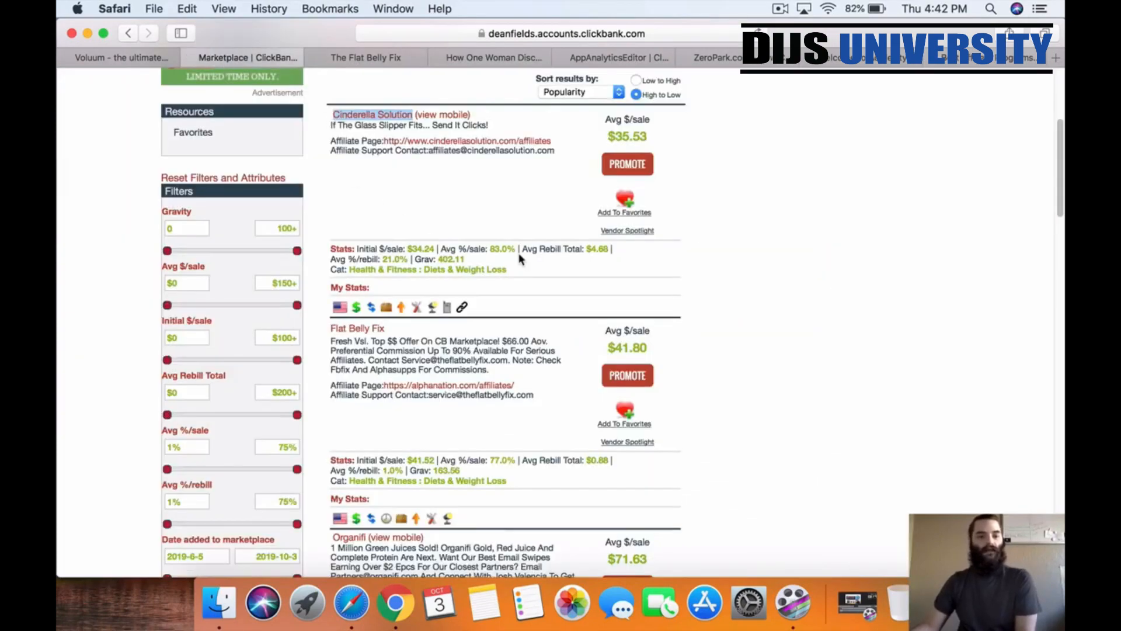
scroll(520, 260, "down", 1)
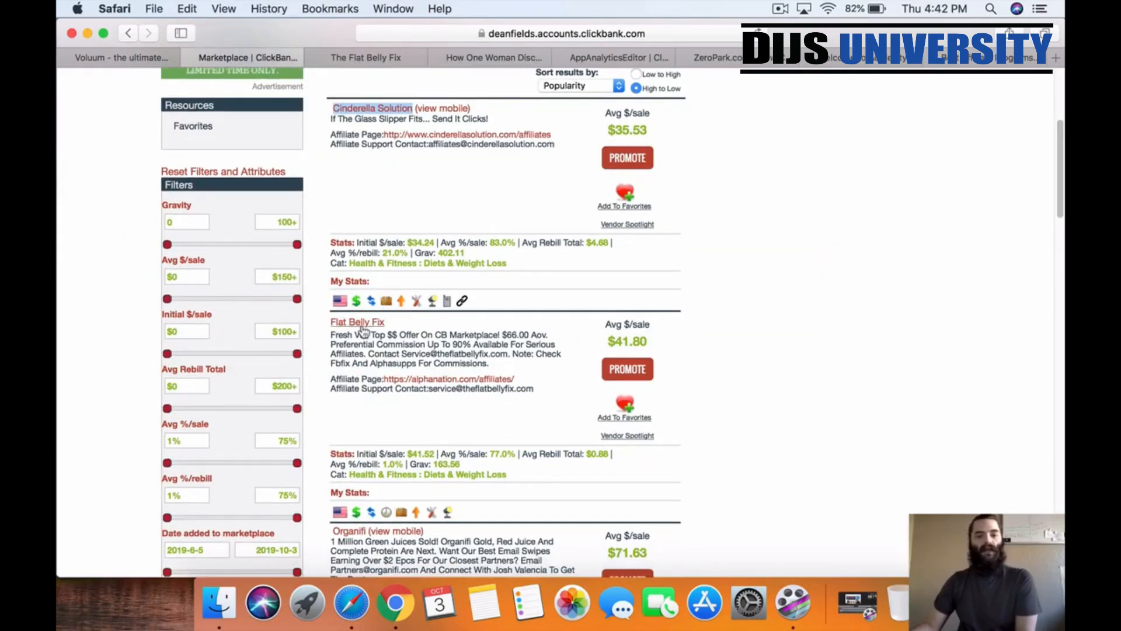
right_click(369, 323)
left_click(439, 327)
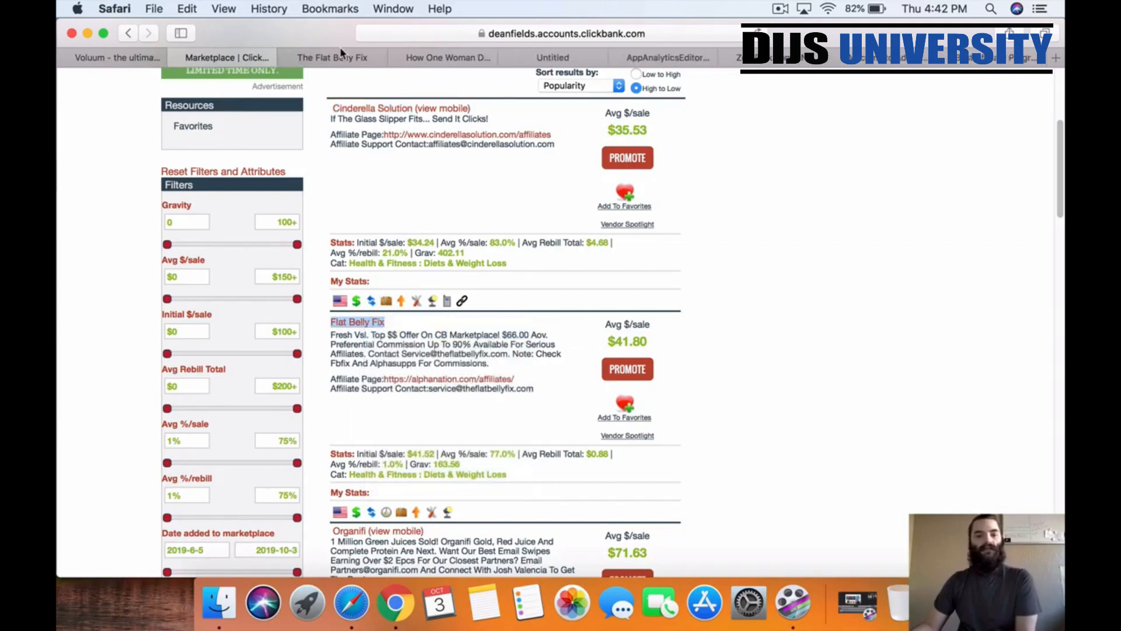
- Dismiss the $10 voucher offer on the Flat Belly Fix written page and look over the product's video sales page
left_click(345, 57)
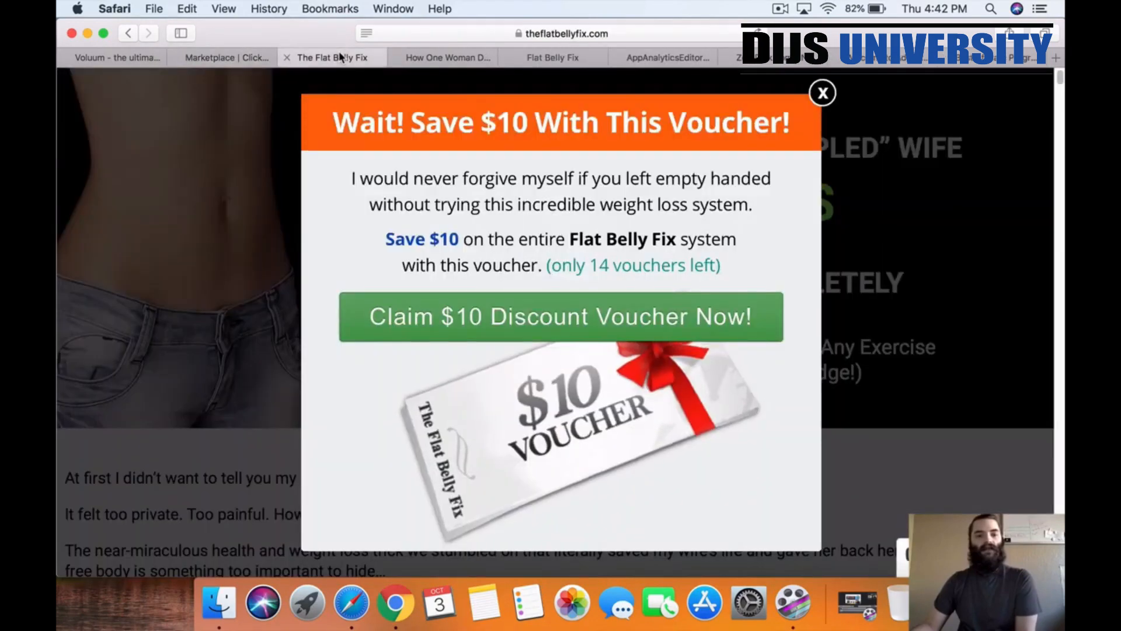
left_click(823, 95)
left_click_drag(556, 66, 308, 56)
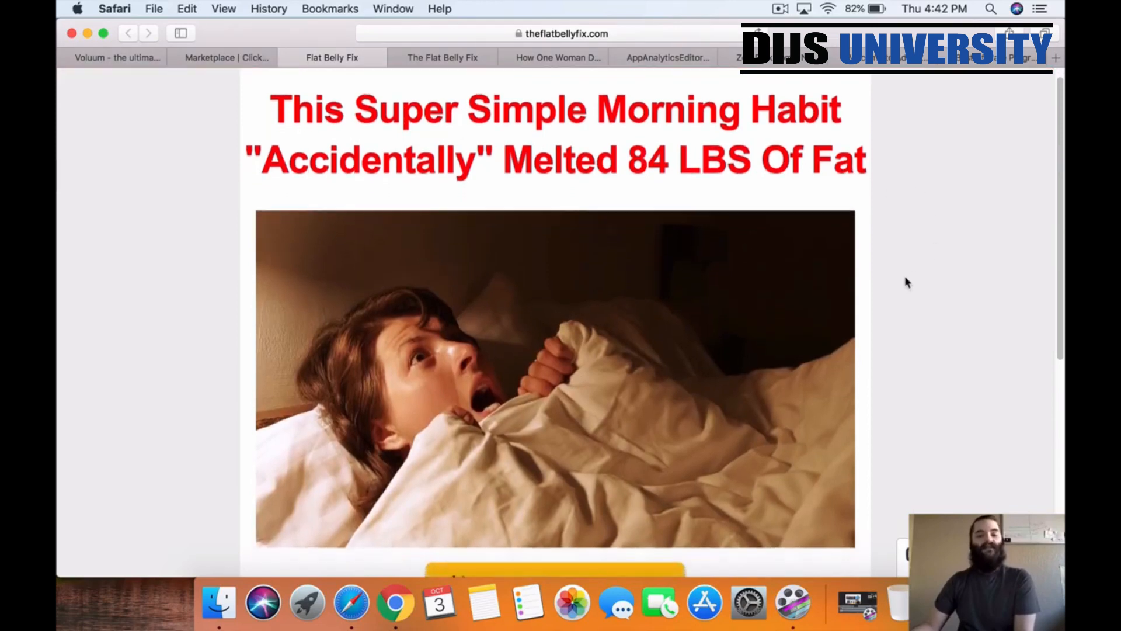
scroll(905, 280, "down", 5)
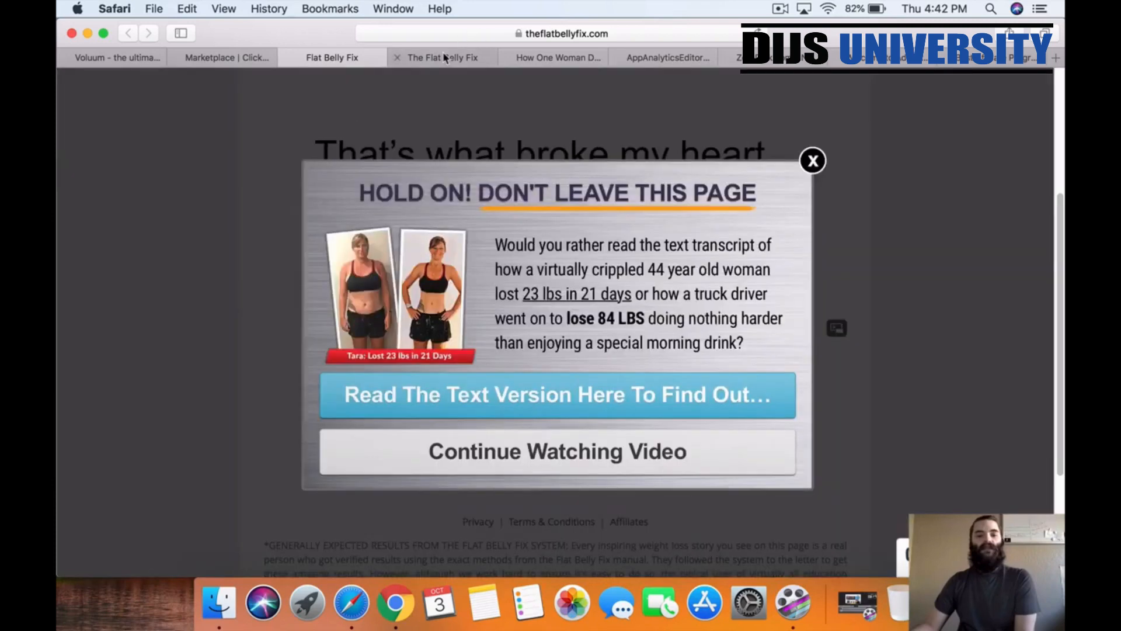
- Examine the headline, story and images in the opening part of the Flat Belly Fix written sales page
left_click(443, 52)
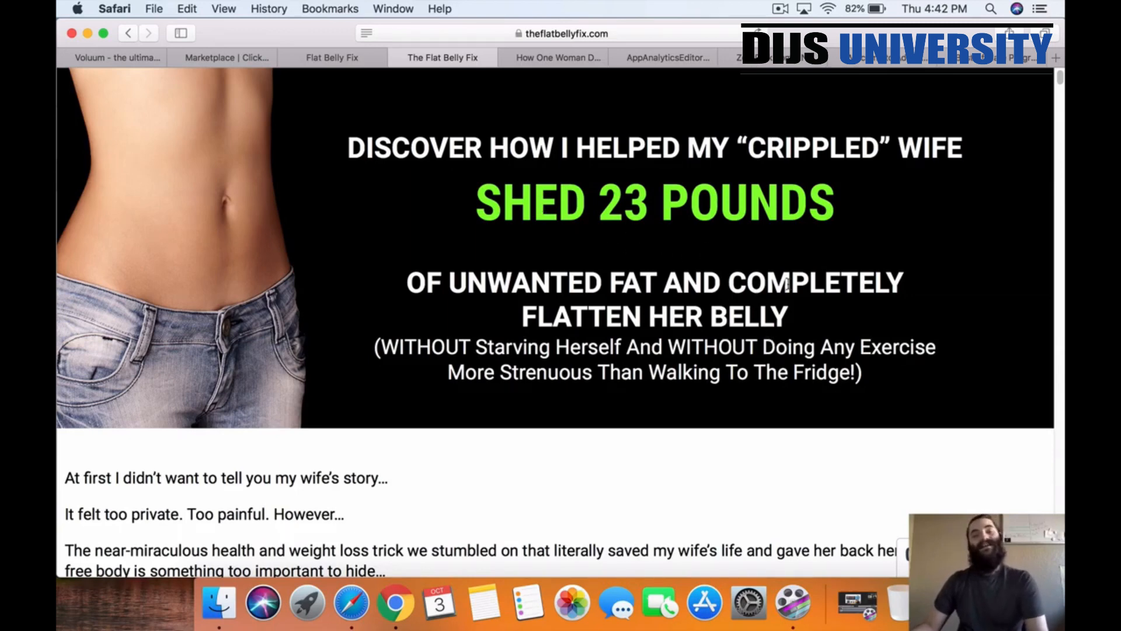
scroll(774, 367, "down", 1)
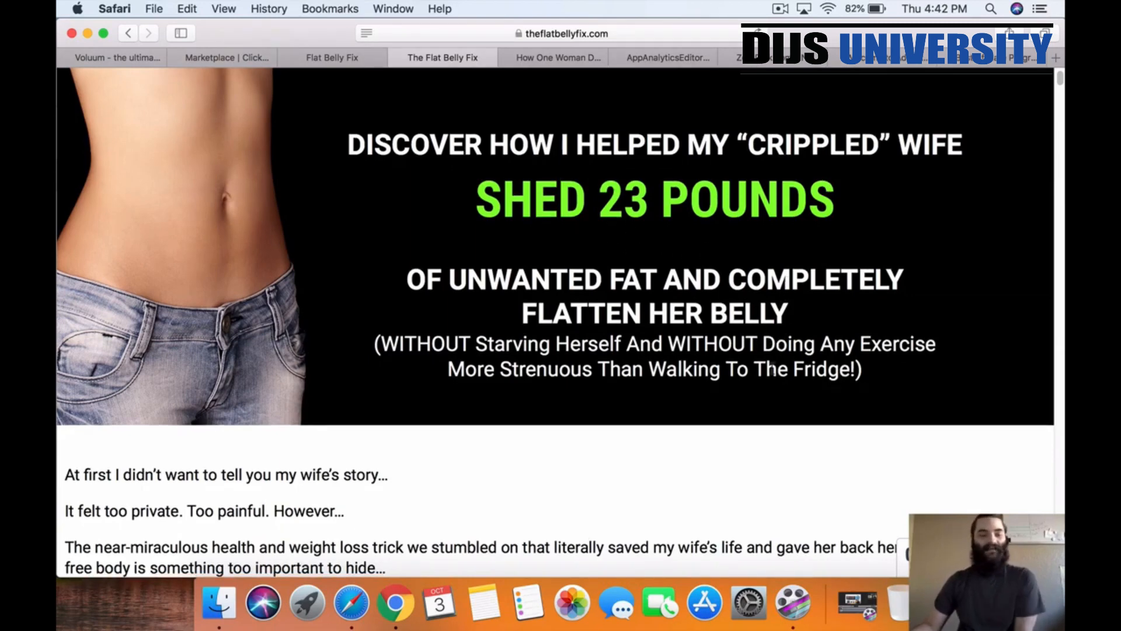
scroll(754, 365, "down", 10)
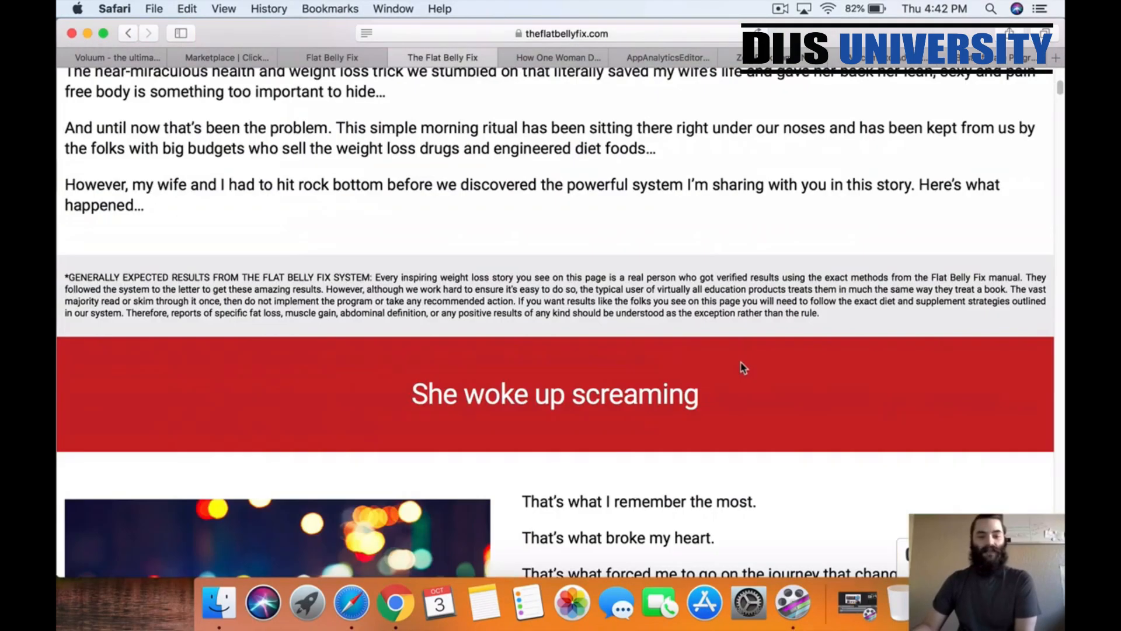
scroll(743, 368, "down", 6)
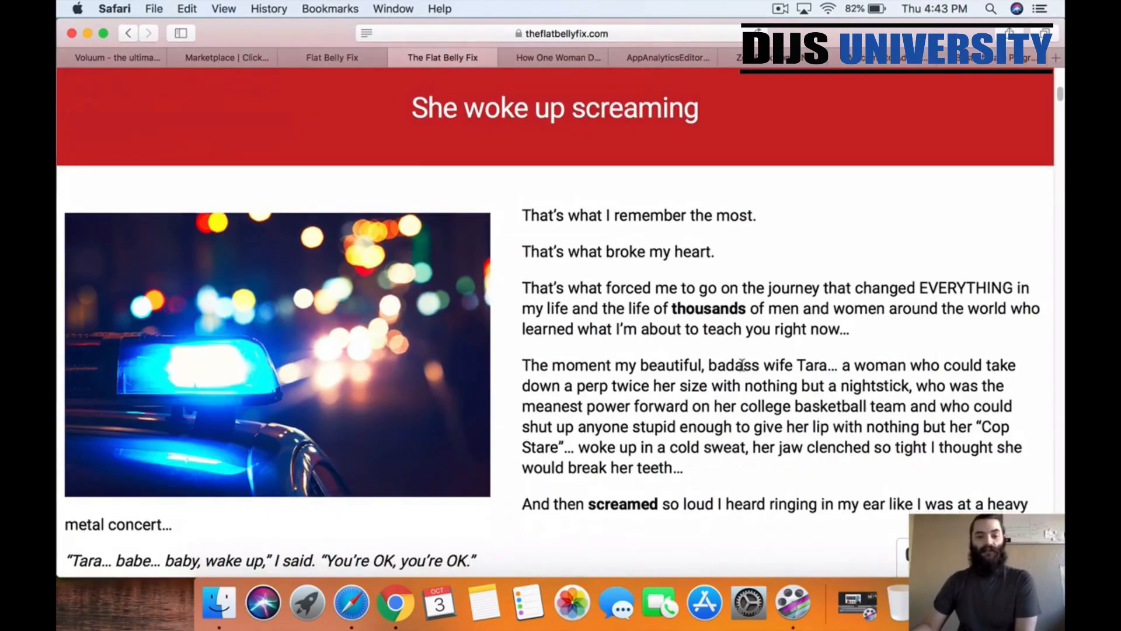
scroll(742, 365, "down", 10)
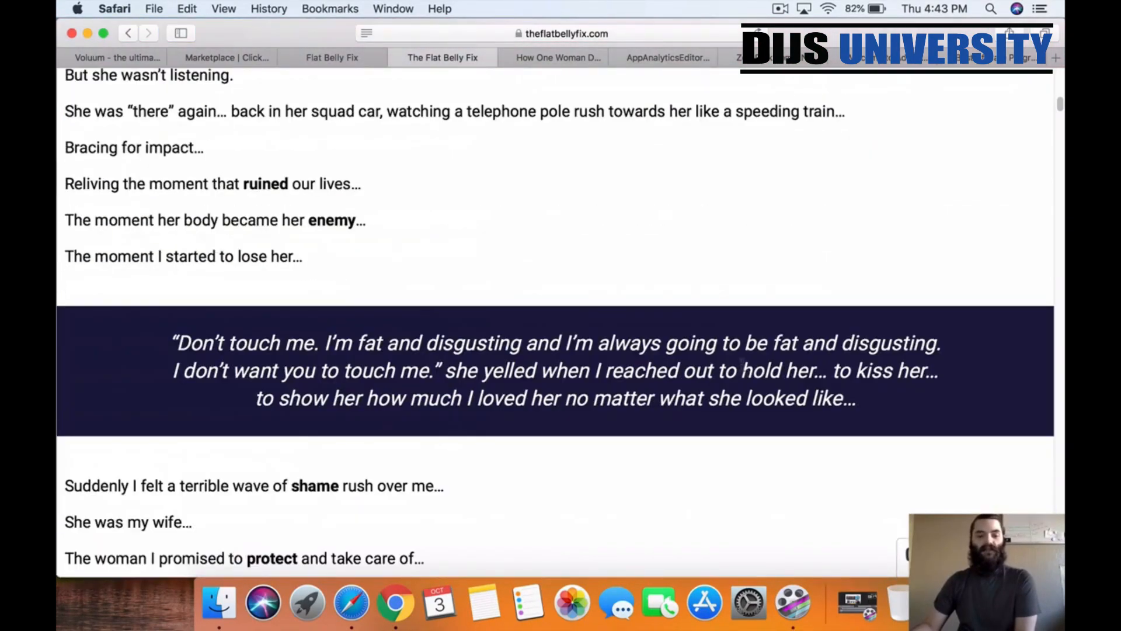
scroll(743, 365, "down", 5)
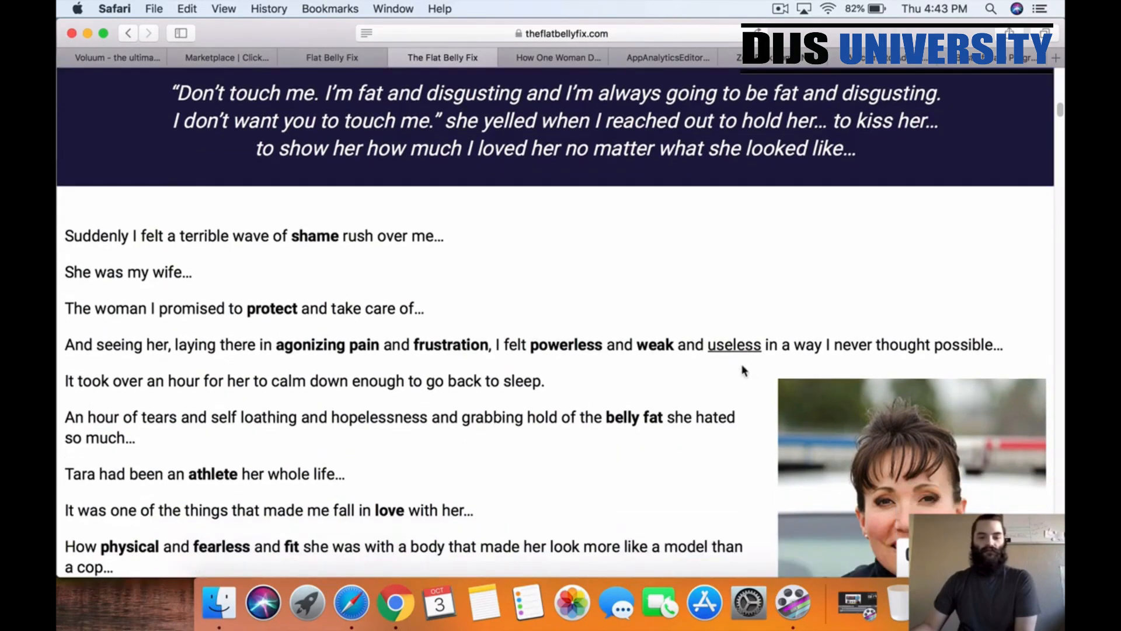
scroll(743, 371, "down", 5)
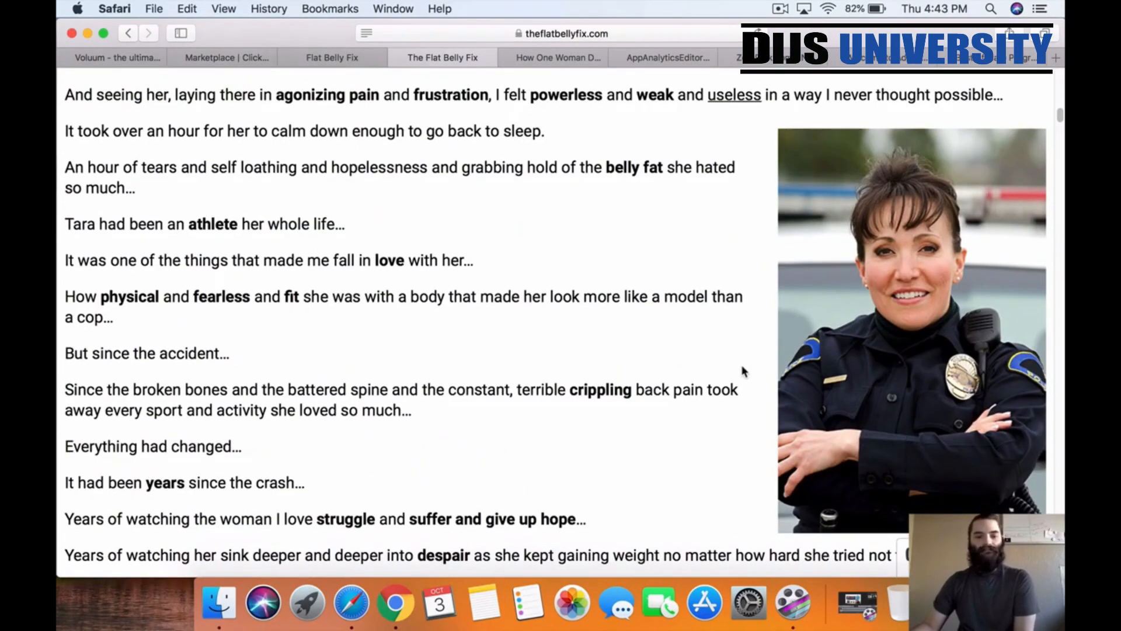
scroll(743, 371, "down", 18)
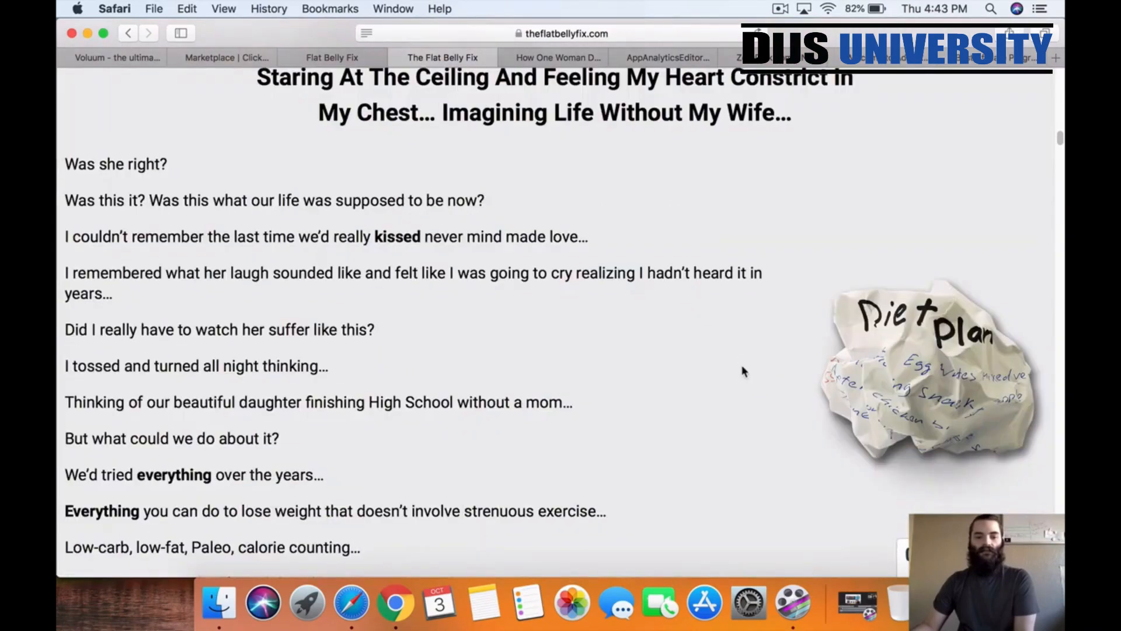
scroll(743, 371, "down", 20)
scroll(742, 371, "up", 20)
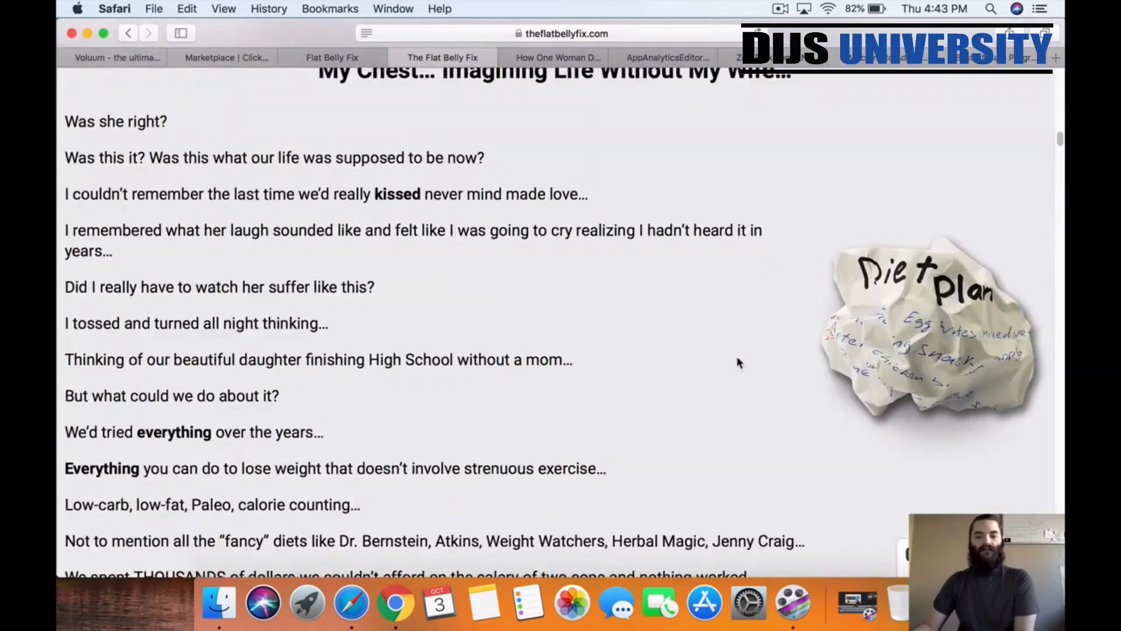
scroll(737, 358, "up", 20)
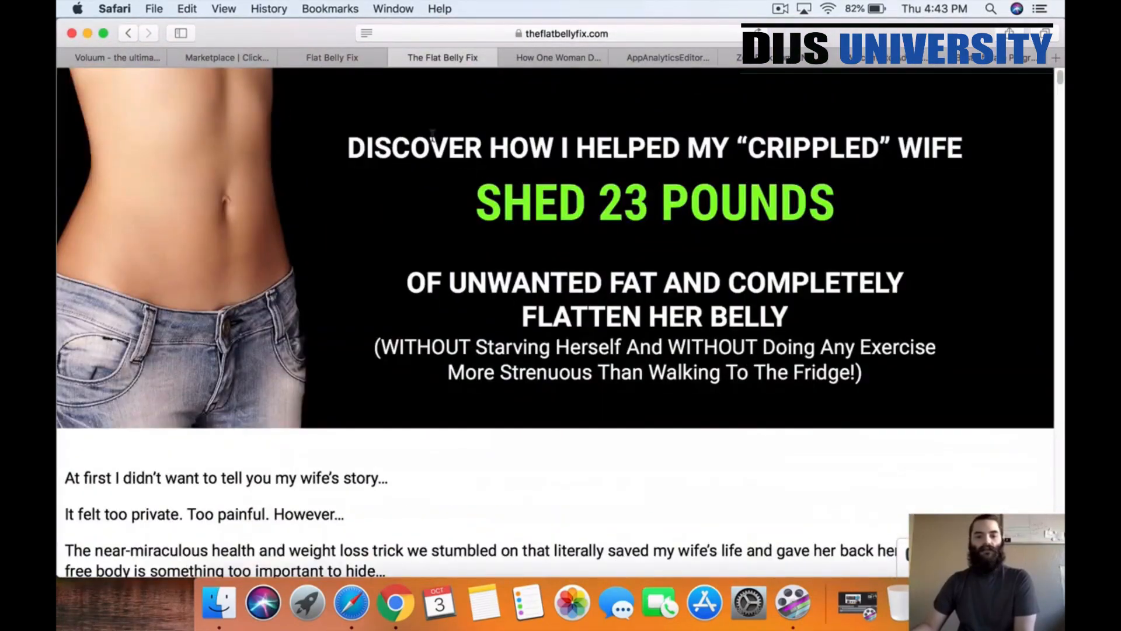
- Close the Flat Belly Fix video page and return to the ClickBank Marketplace results
left_click(311, 61)
left_click(286, 58)
left_click(217, 57)
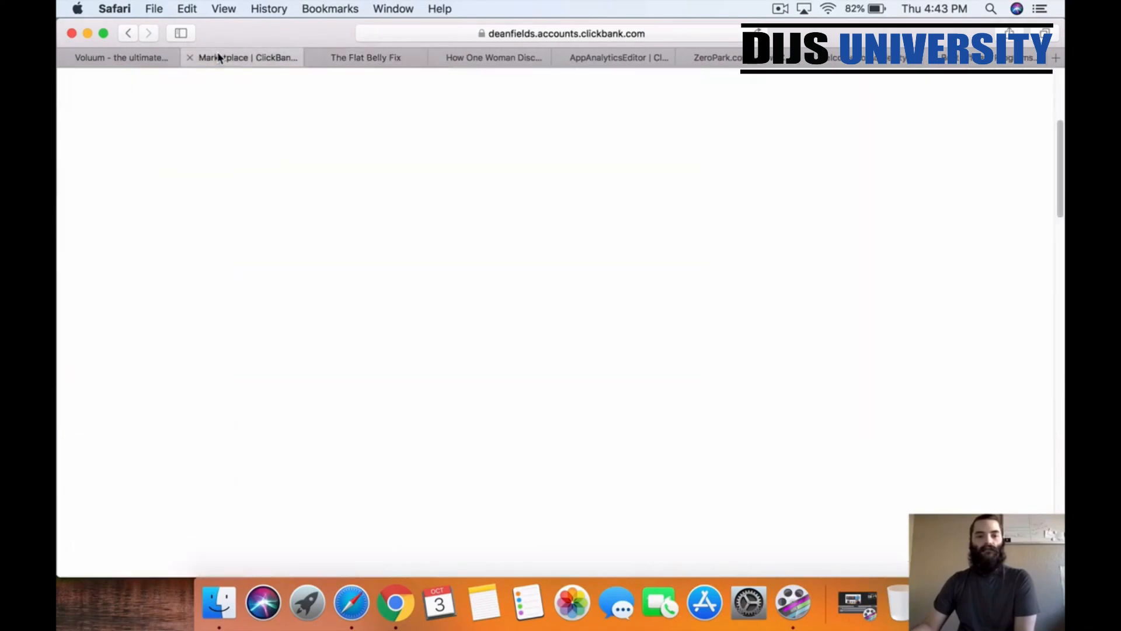
left_click(469, 63)
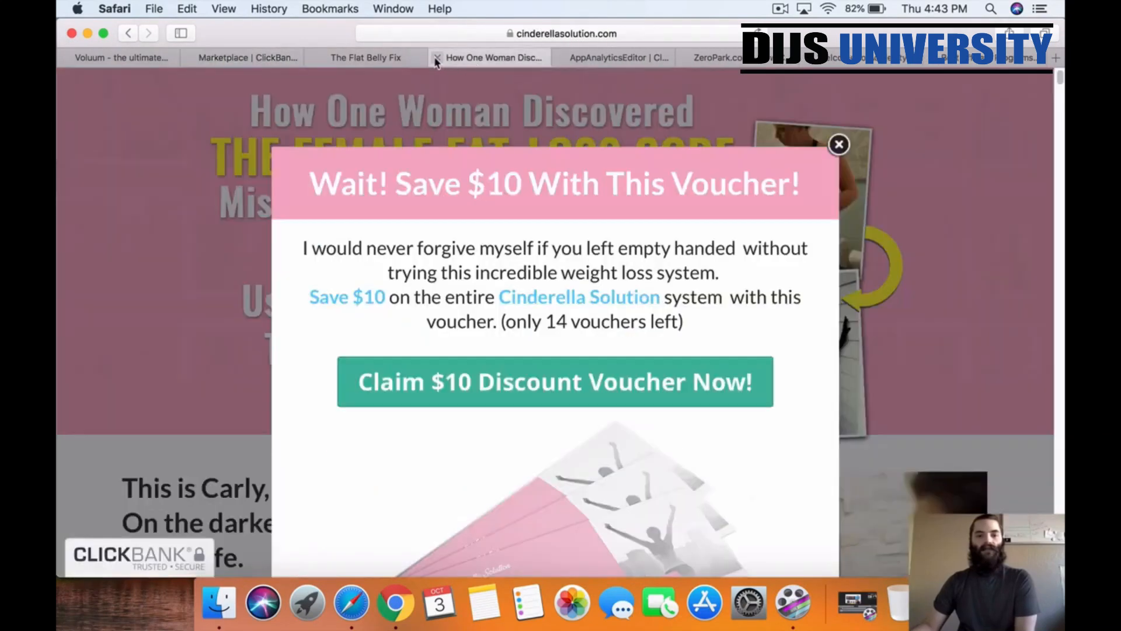
left_click(263, 58)
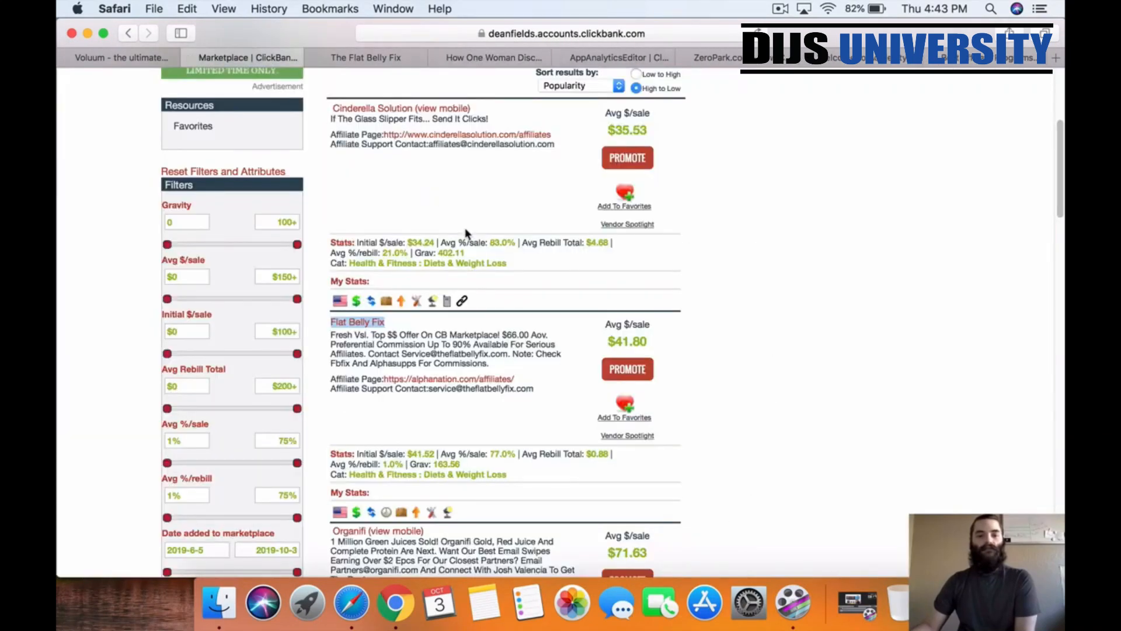
- Find The Lost Book of Remedies in the Health & Fitness listings and open its sales page in a new browser tab
scroll(660, 260, "down", 1)
scroll(799, 277, "down", 8)
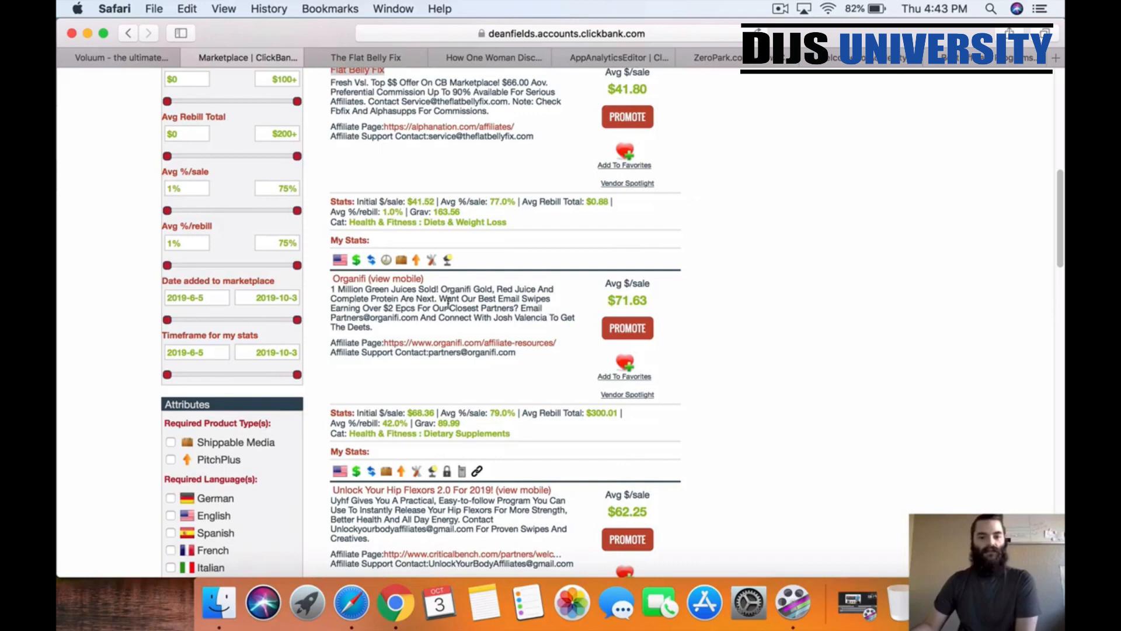
scroll(734, 313, "down", 5)
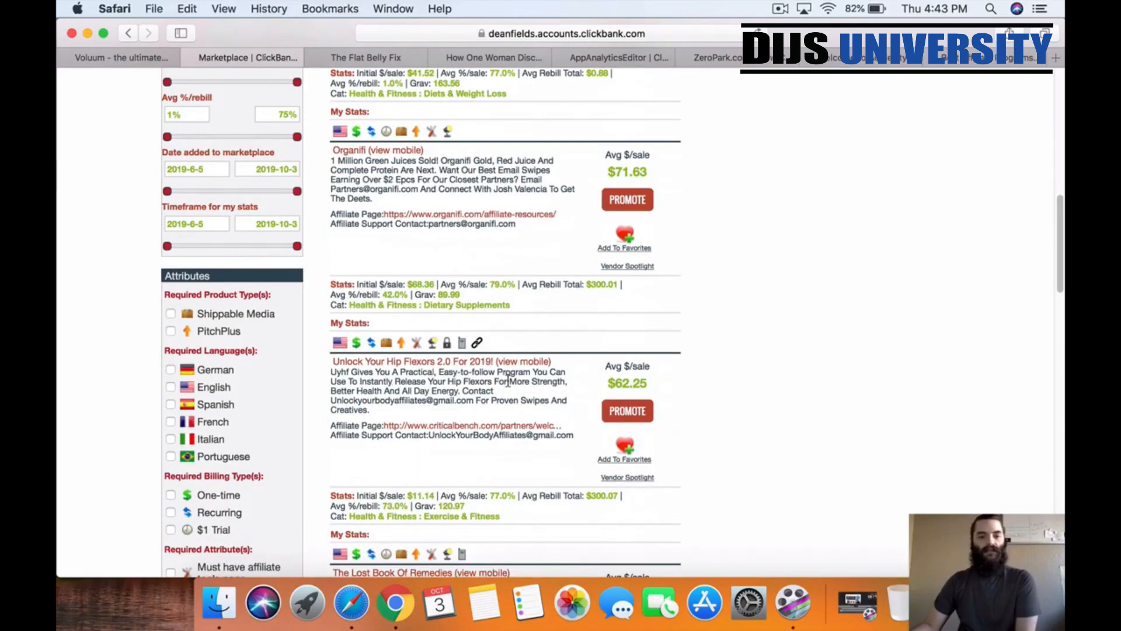
scroll(668, 375, "down", 6)
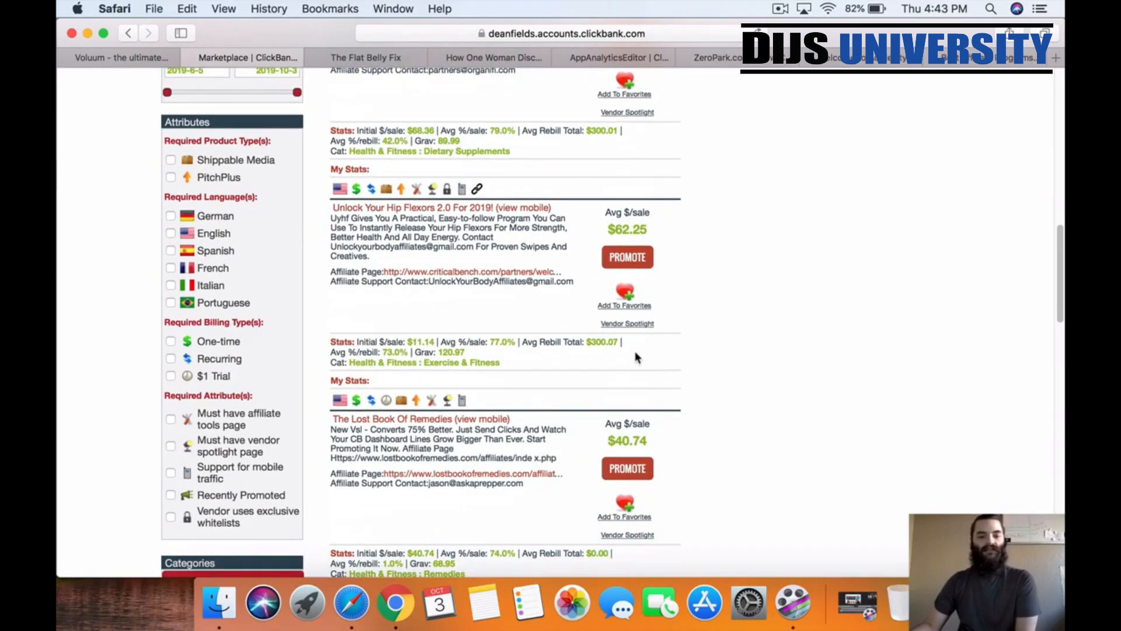
scroll(546, 421, "down", 1)
left_click(419, 403)
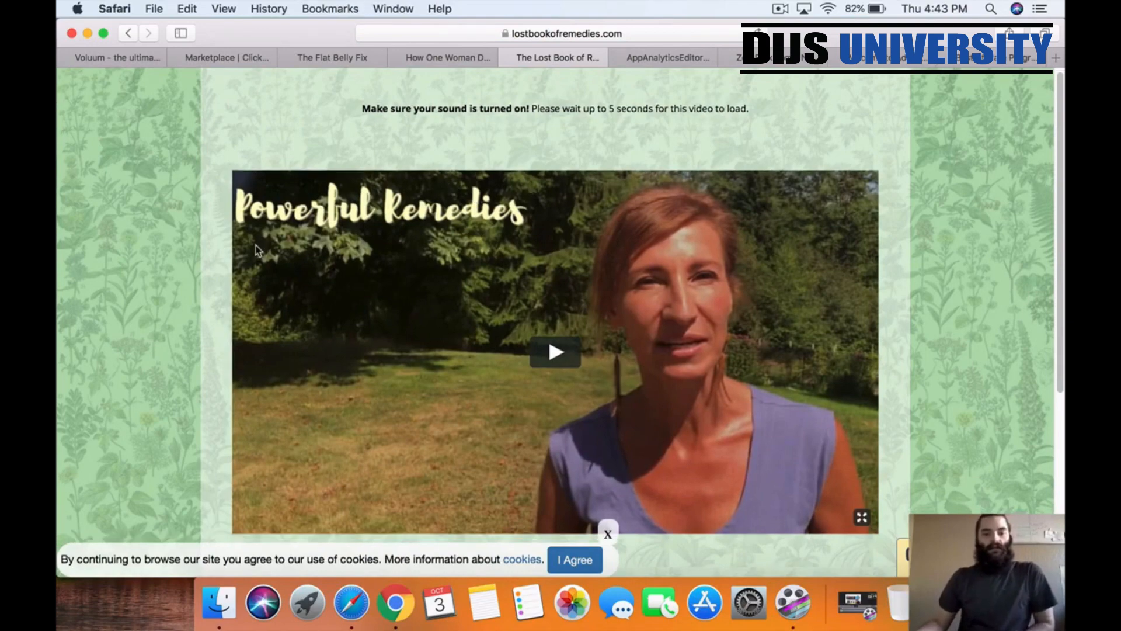
- Look over the Lost Book of Remedies video sales page down to its footer and close its browser tab
scroll(231, 252, "down", 5)
scroll(230, 253, "down", 5)
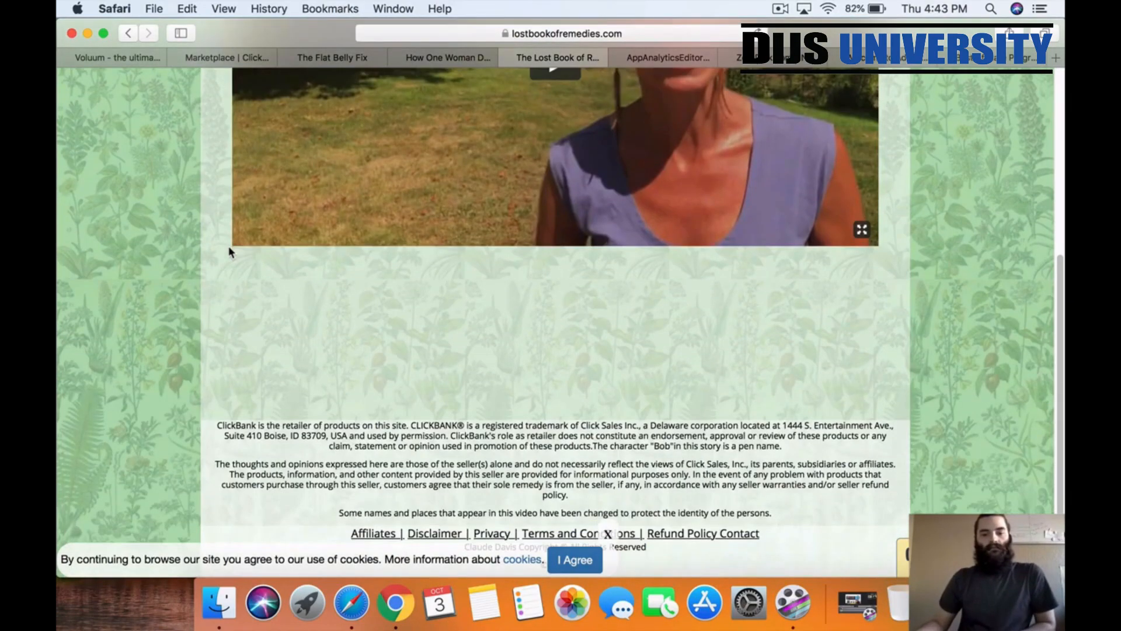
scroll(228, 260, "up", 8)
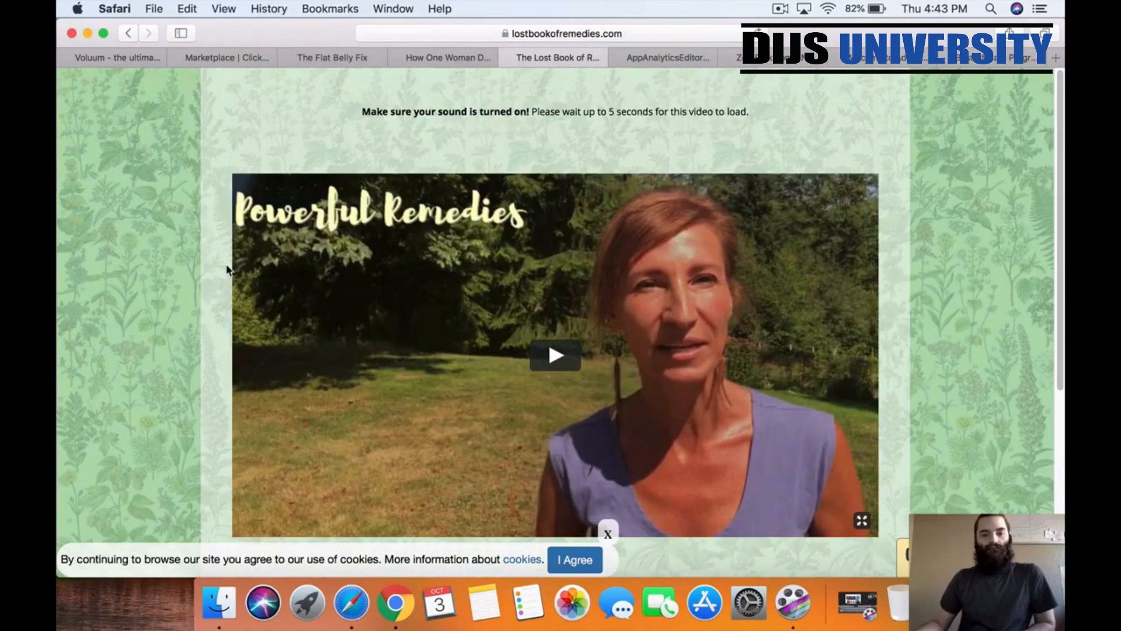
scroll(227, 266, "down", 8)
scroll(226, 263, "up", 8)
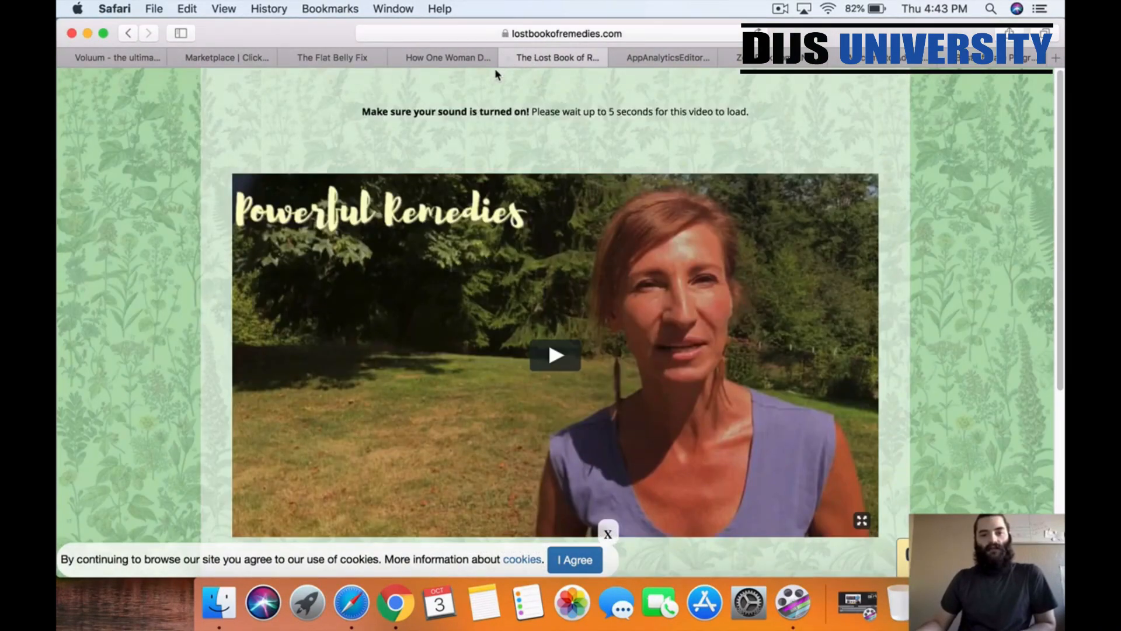
left_click(507, 57)
- Compare the opening copy and images of the Cinderella Solution and Flat Belly Fix written sales pages
left_click(377, 58)
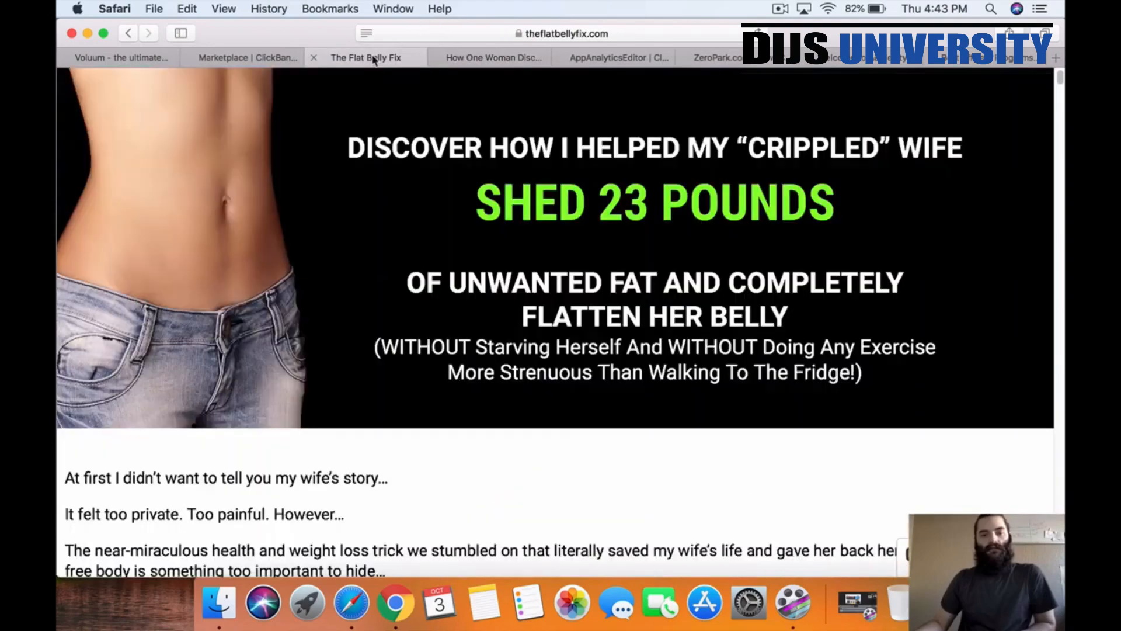
left_click(281, 64)
left_click(494, 61)
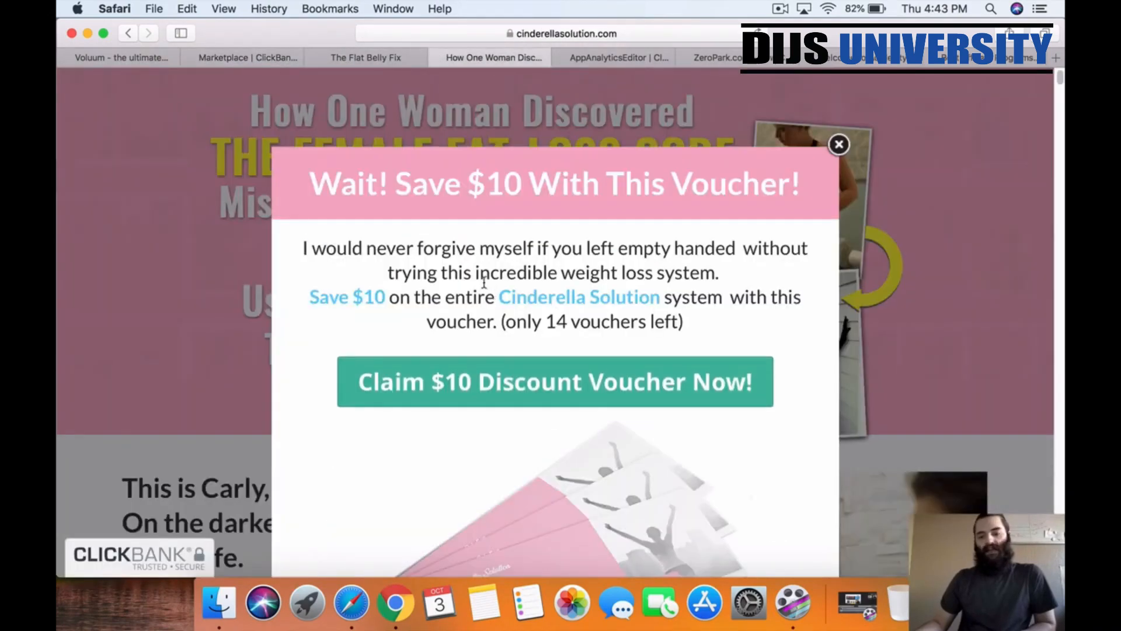
scroll(312, 292, "down", 5)
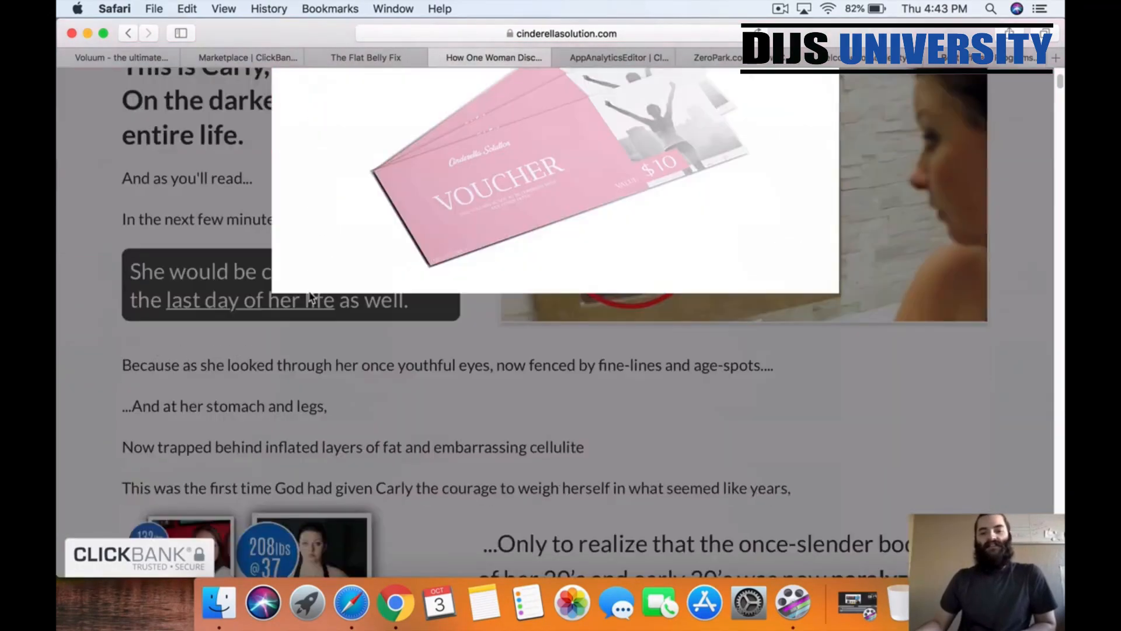
scroll(311, 297, "up", 8)
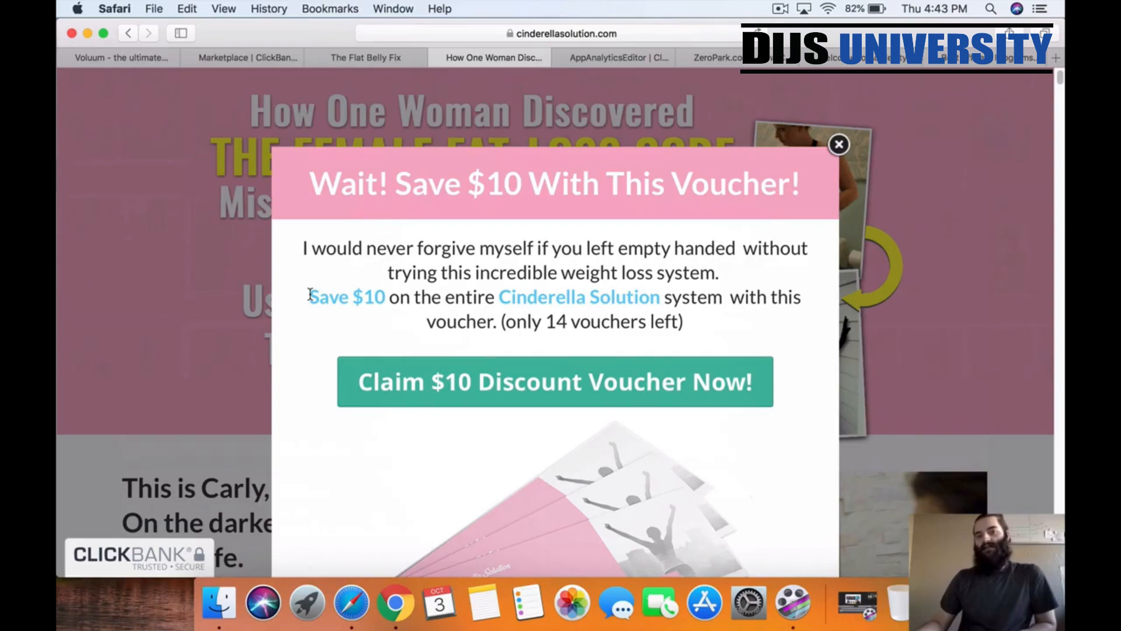
scroll(310, 292, "down", 5)
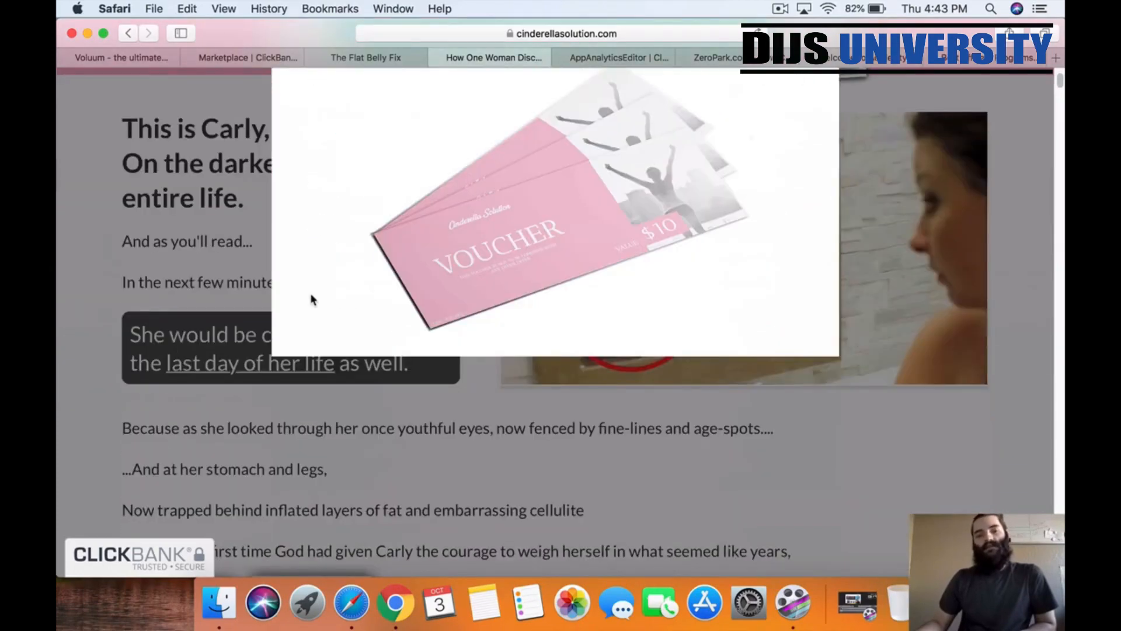
scroll(310, 293, "up", 5)
scroll(309, 200, "down", 8)
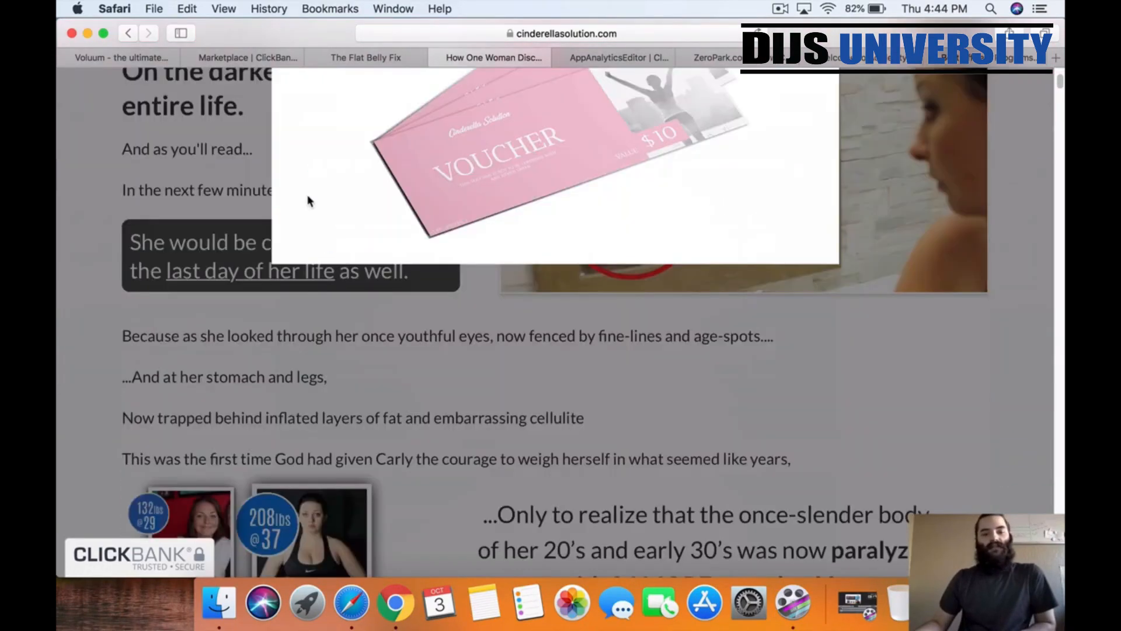
scroll(309, 210, "down", 1)
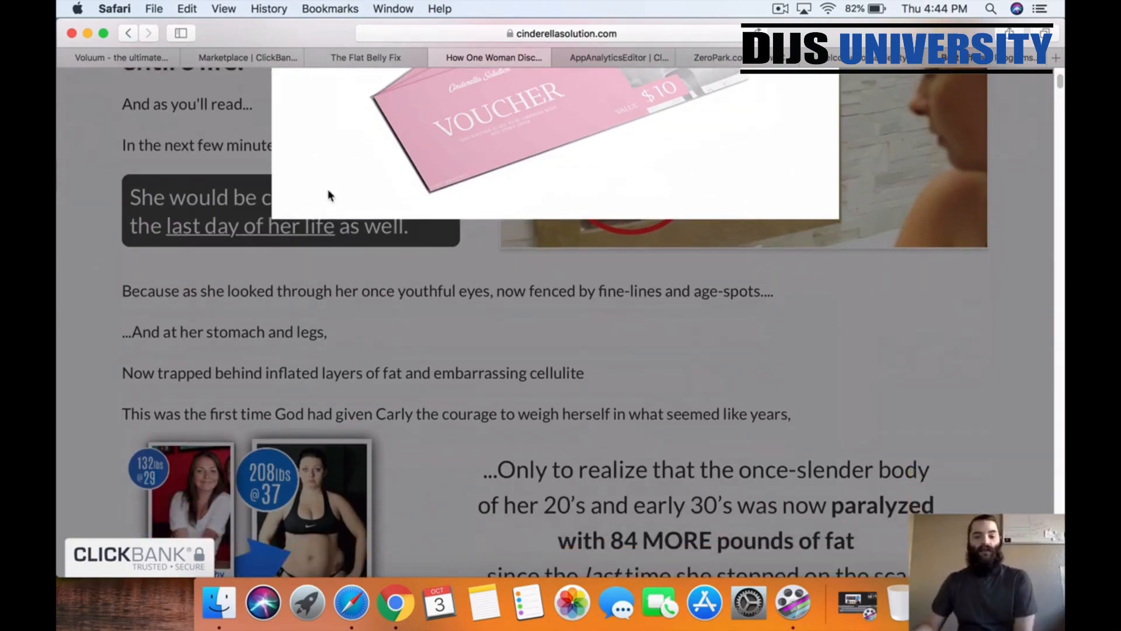
scroll(309, 190, "down", 10)
left_click(386, 58)
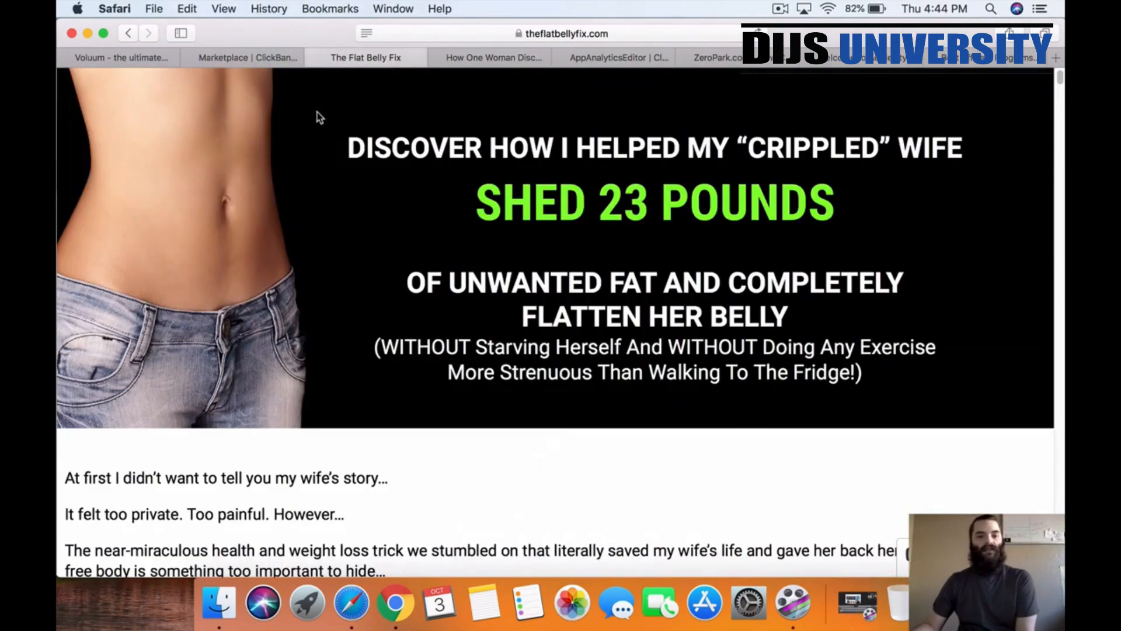
scroll(330, 204, "down", 20)
scroll(321, 195, "up", 20)
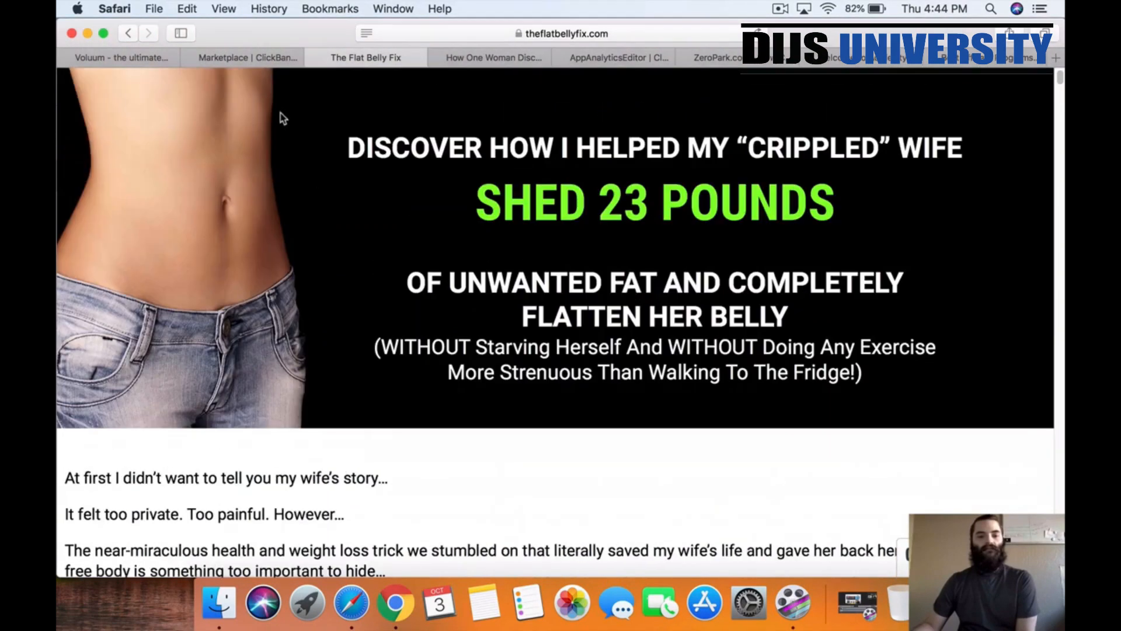
- Return to the ClickBank Marketplace results, find Eat Sleep Burn in the Health & Fitness listings and open its sales page in a new browser tab
left_click(267, 54)
scroll(401, 240, "down", 2)
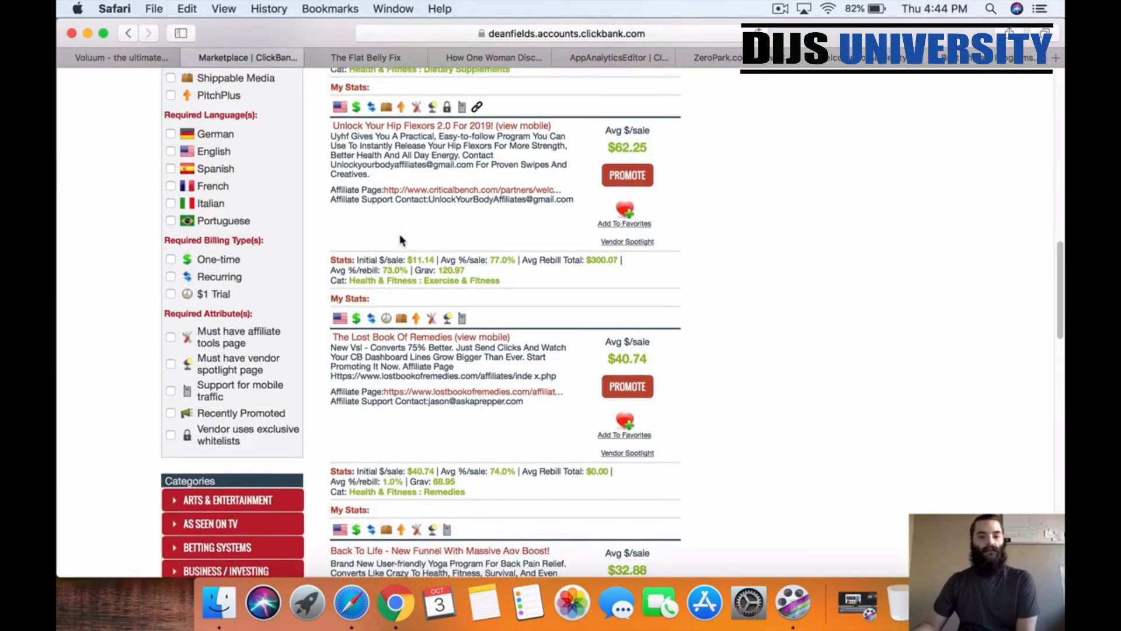
scroll(409, 342, "down", 5)
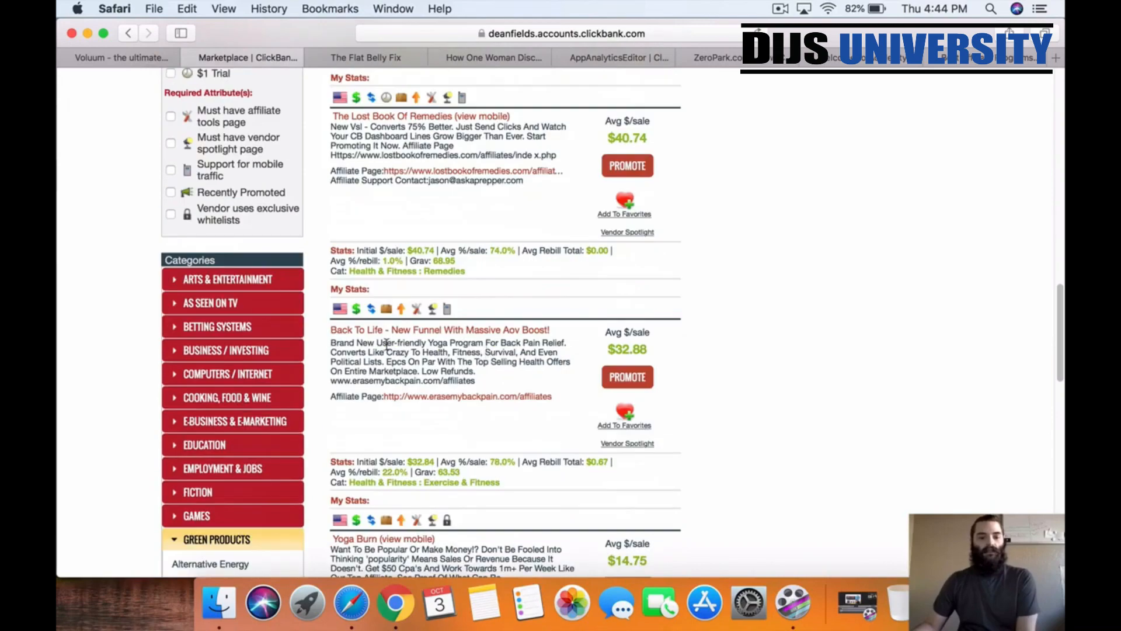
scroll(525, 344, "down", 5)
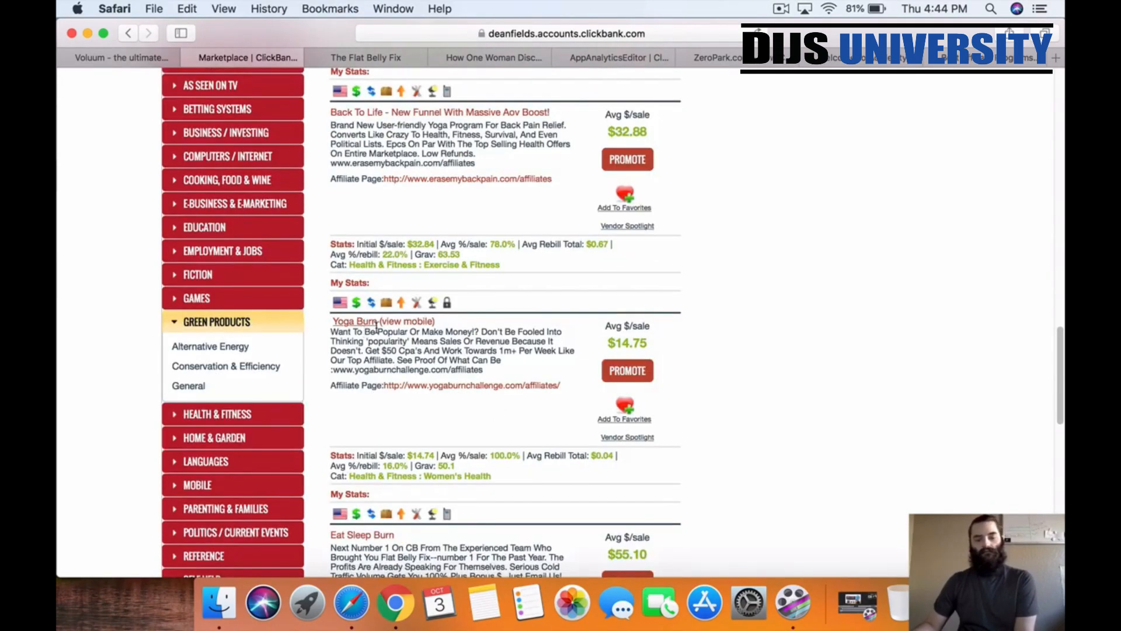
scroll(655, 322, "down", 3)
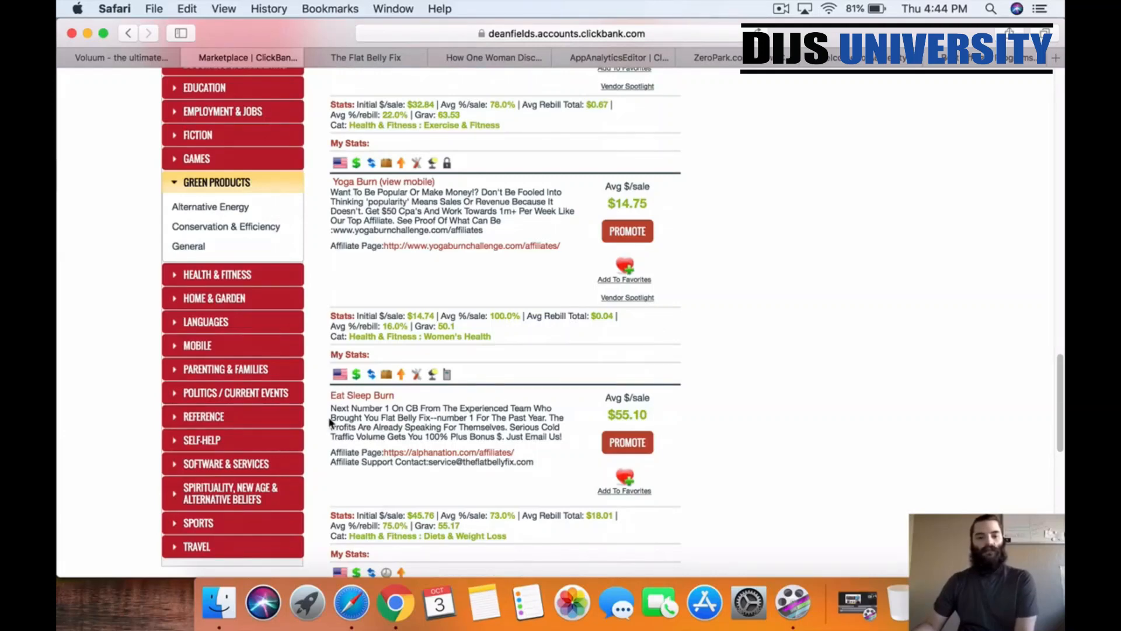
scroll(526, 403, "down", 10)
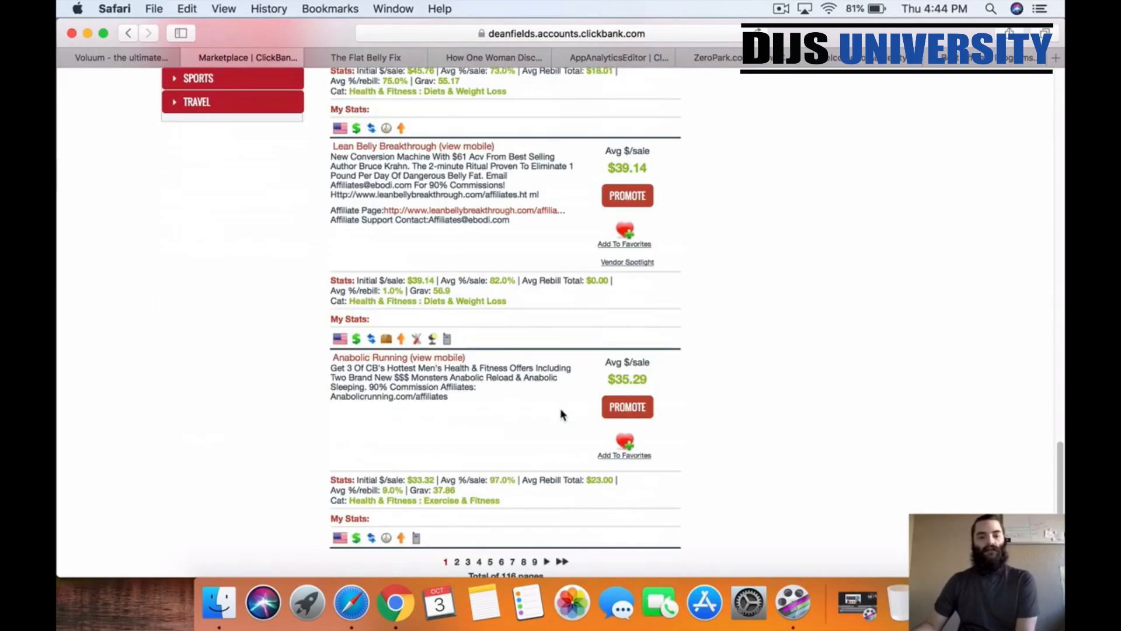
scroll(549, 408, "up", 7)
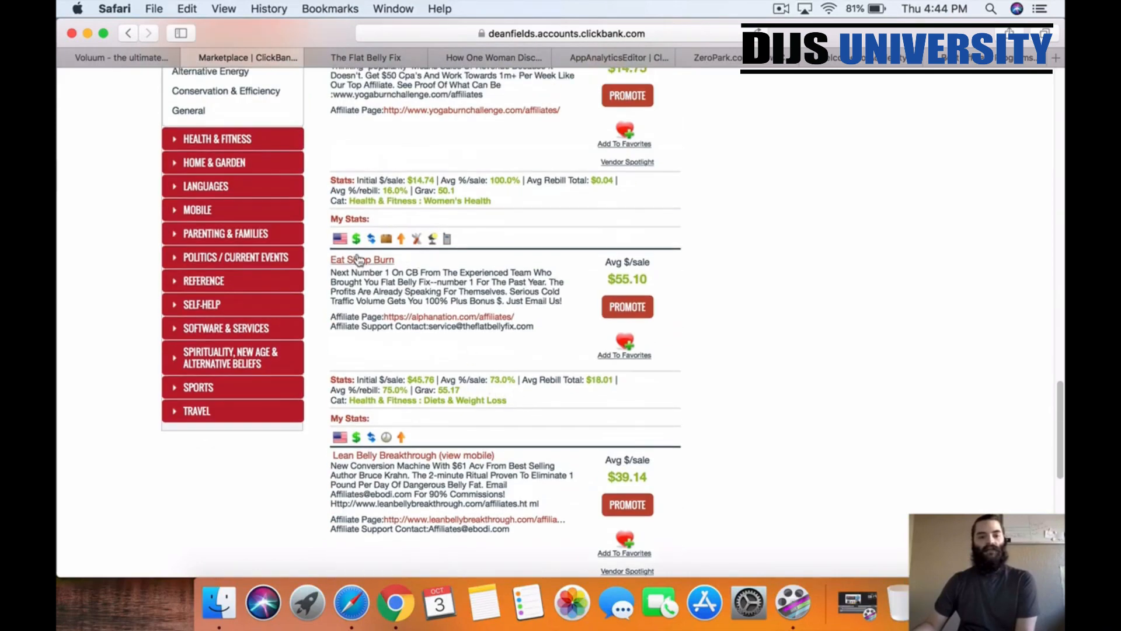
left_click(359, 259)
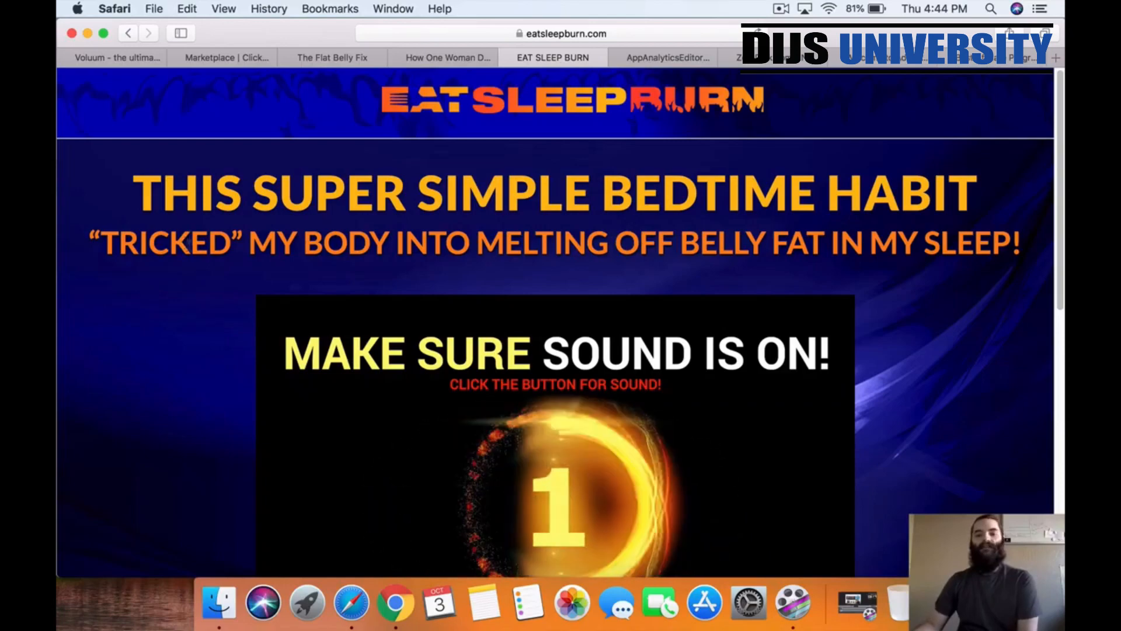
- Switch the Eat Sleep Burn video page to its written version and look over its headline, opening copy and images
scroll(190, 248, "down", 2)
scroll(191, 248, "down", 6)
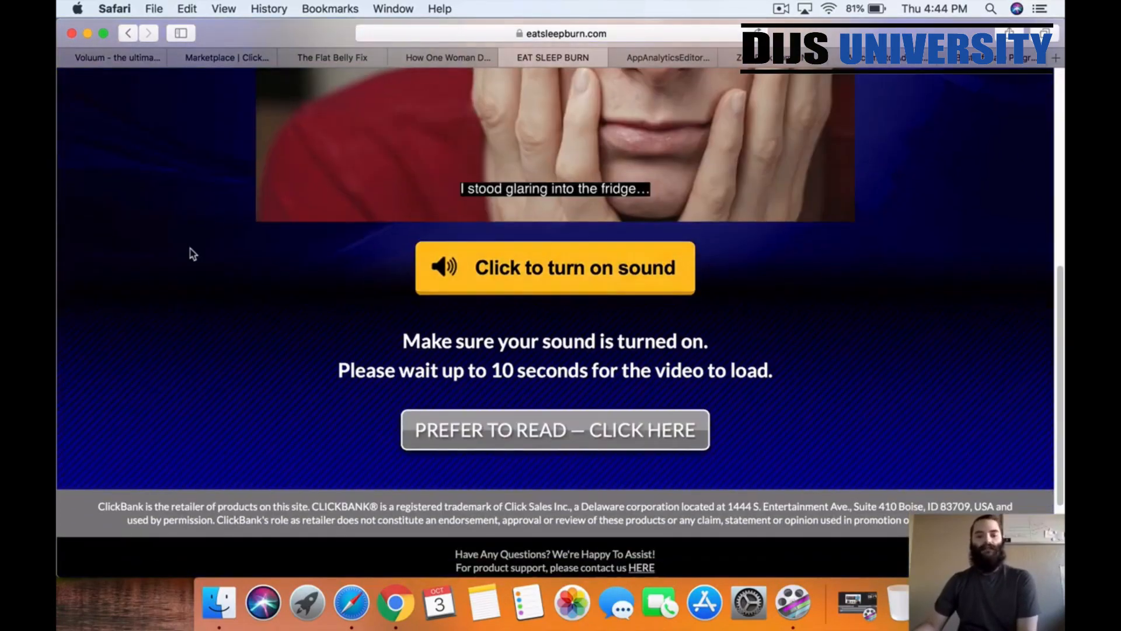
left_click(568, 437)
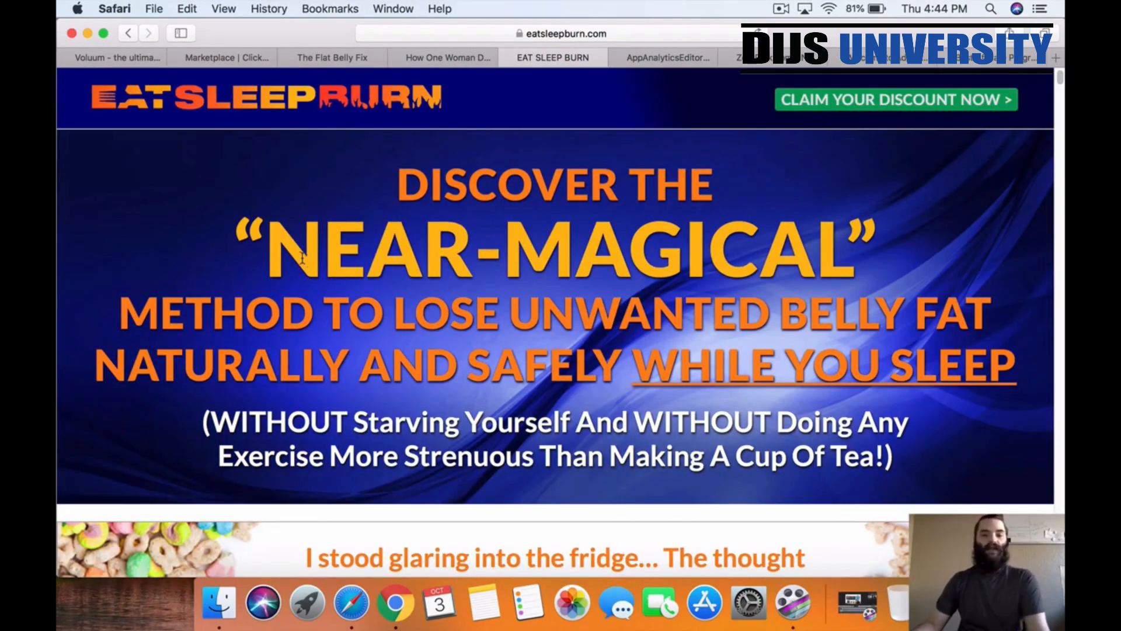
scroll(303, 259, "down", 1)
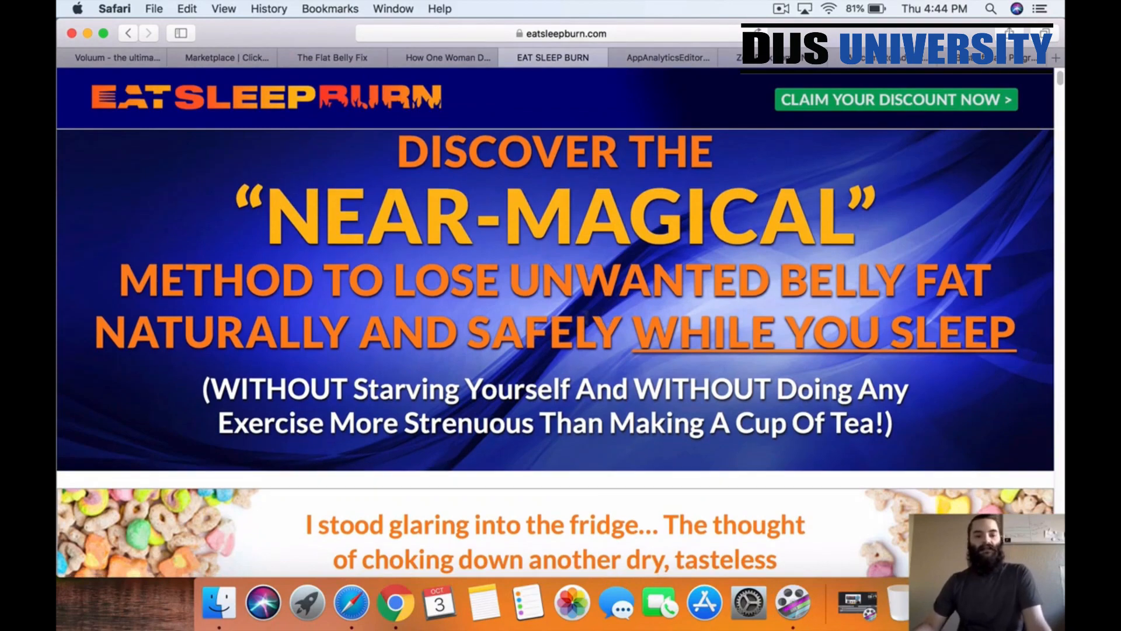
scroll(162, 301, "down", 10)
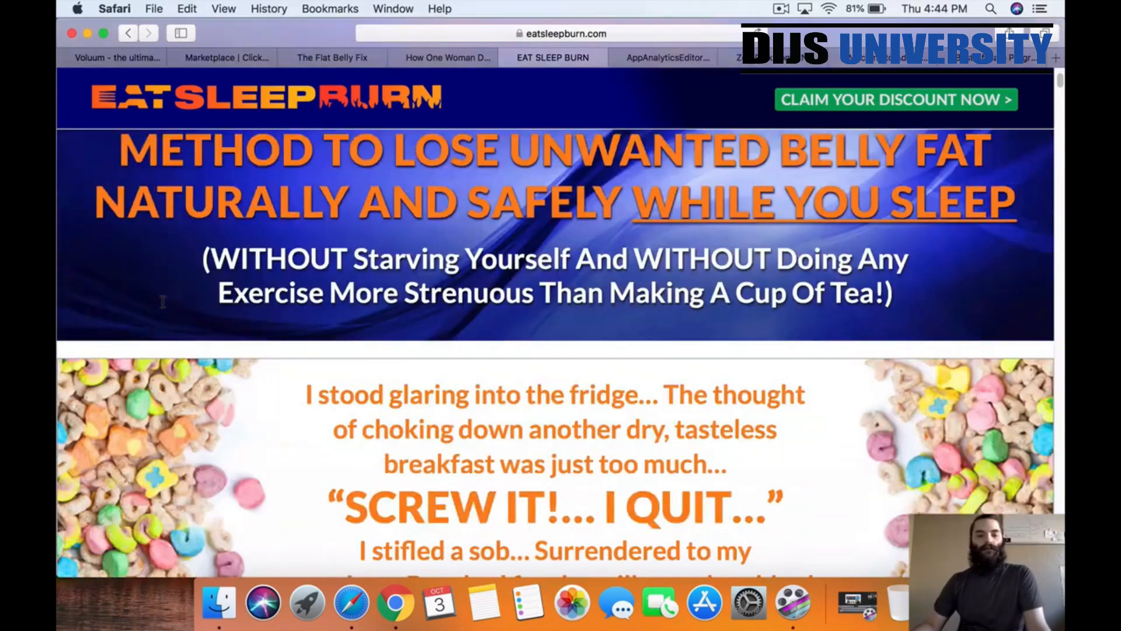
scroll(163, 301, "up", 11)
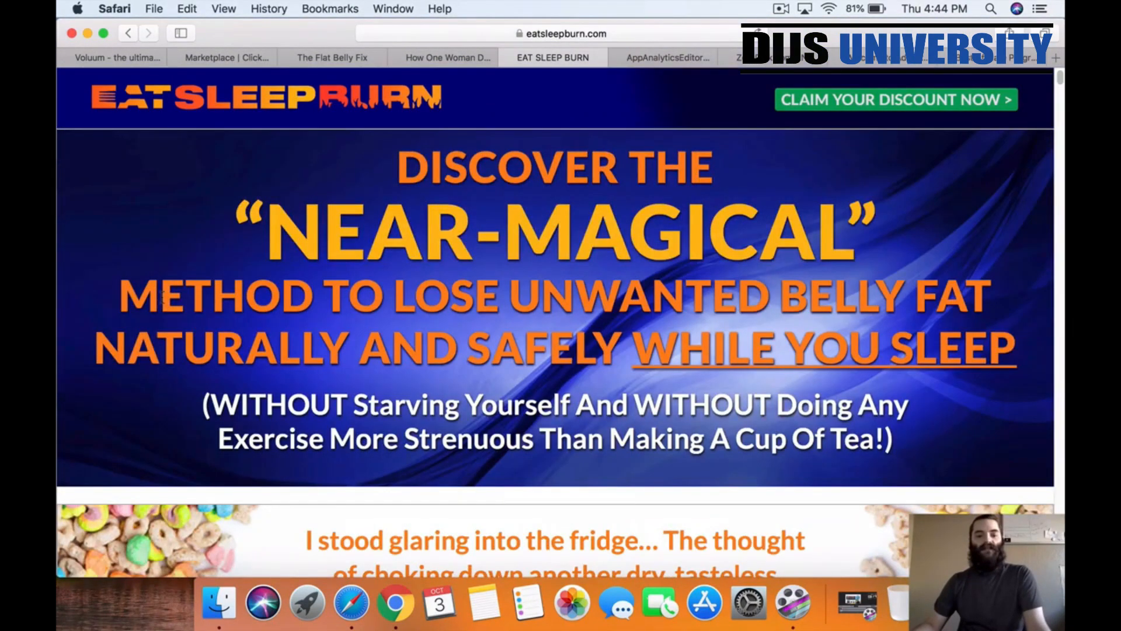
scroll(163, 297, "down", 15)
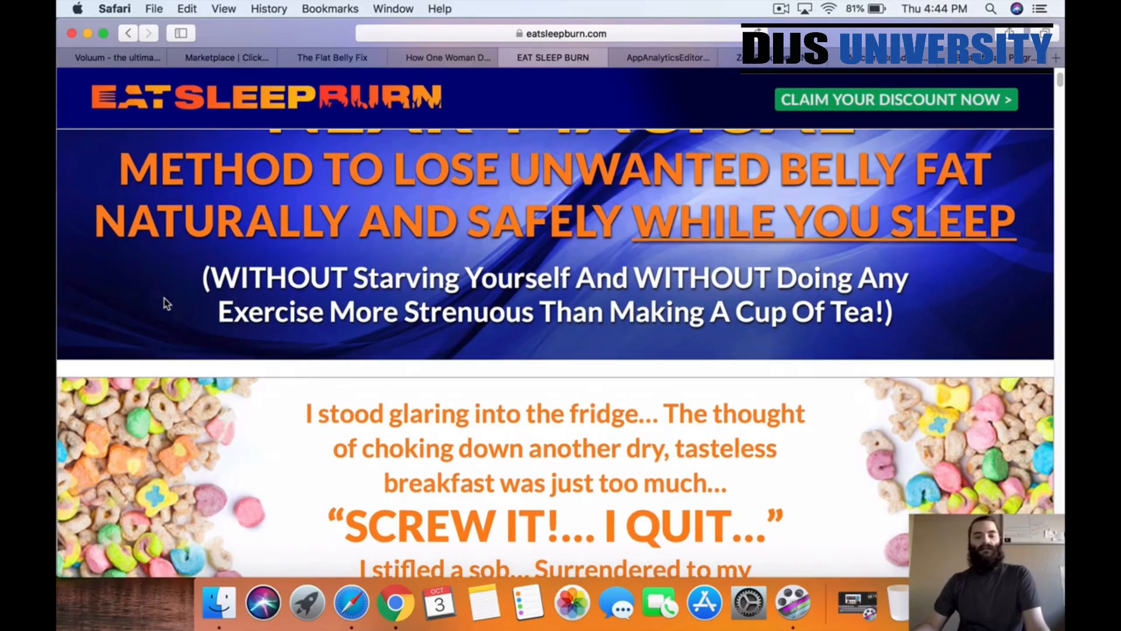
scroll(165, 301, "down", 7)
scroll(164, 301, "up", 20)
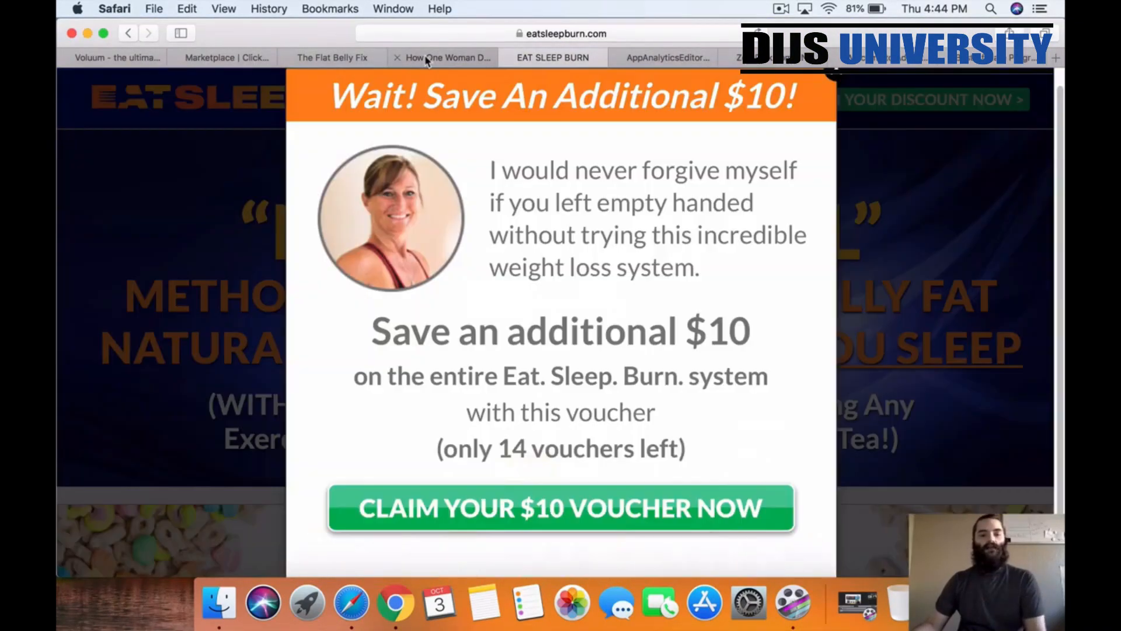
- Close the Cinderella Solution, Flat Belly Fix and Marketplace browser tabs and dismiss the $10 voucher pop-up on the Eat Sleep Burn page
left_click(427, 58)
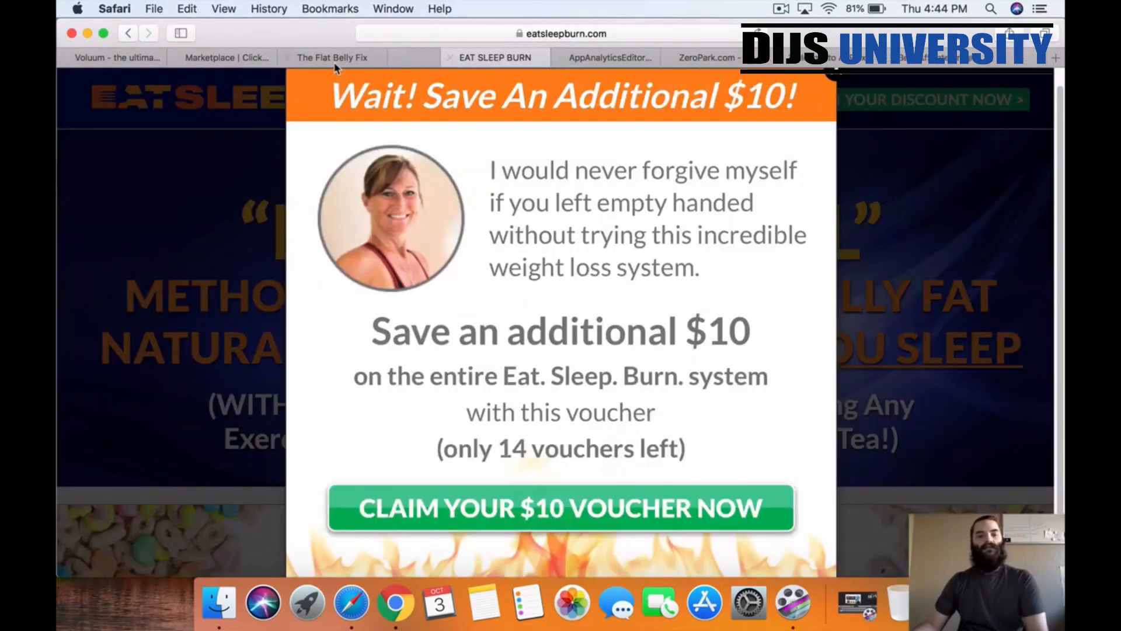
left_click(398, 57)
left_click(288, 57)
left_click(174, 57)
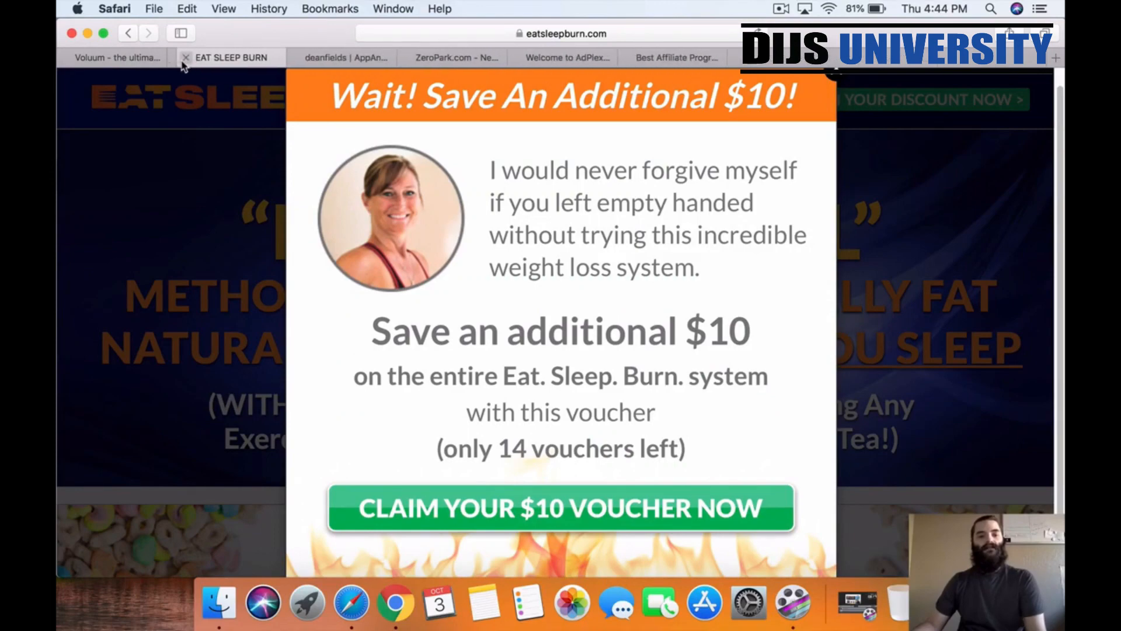
left_click(839, 76)
- Open clickbank.com in a new browser tab and log in with the saved account nickname and password
left_click(1055, 59)
type("clickbank.com")
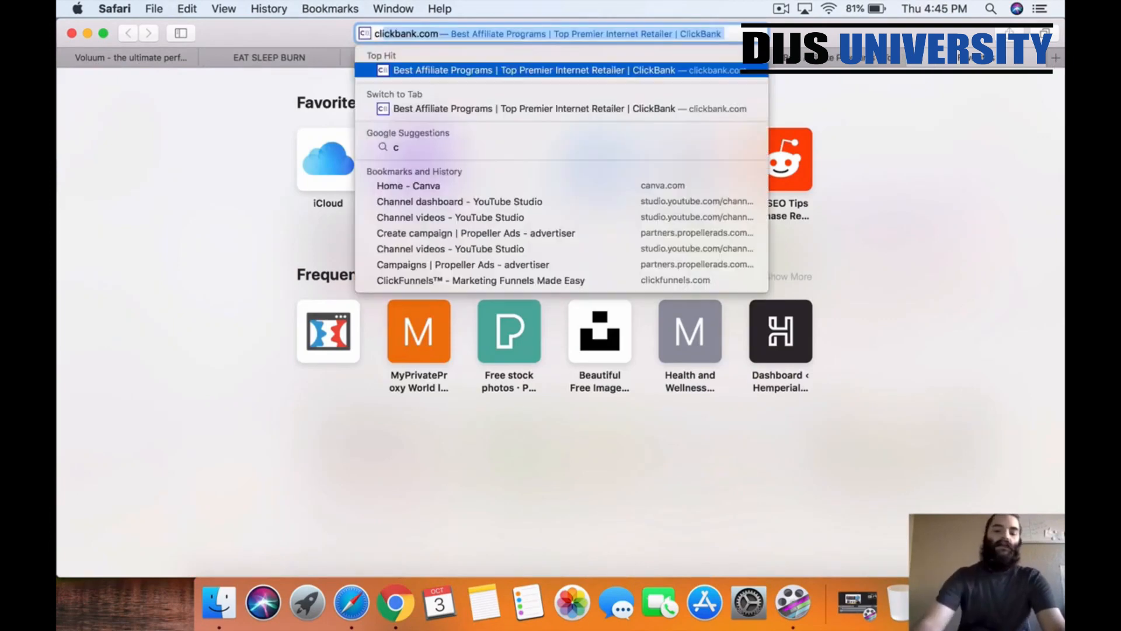
key("Return")
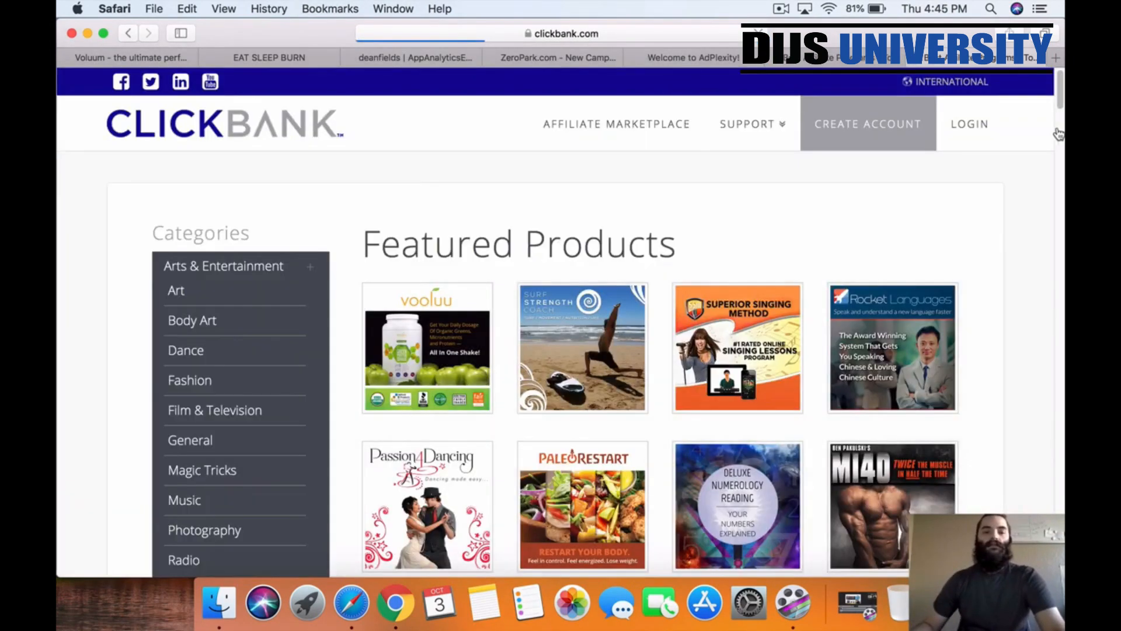
left_click(970, 125)
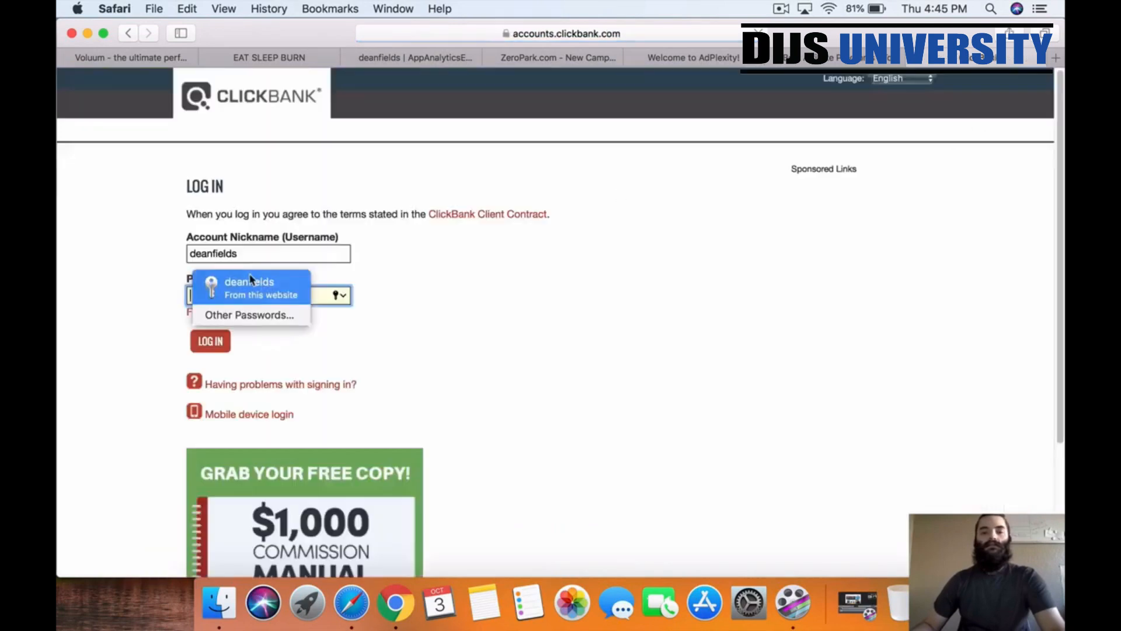
left_click(251, 285)
left_click(210, 340)
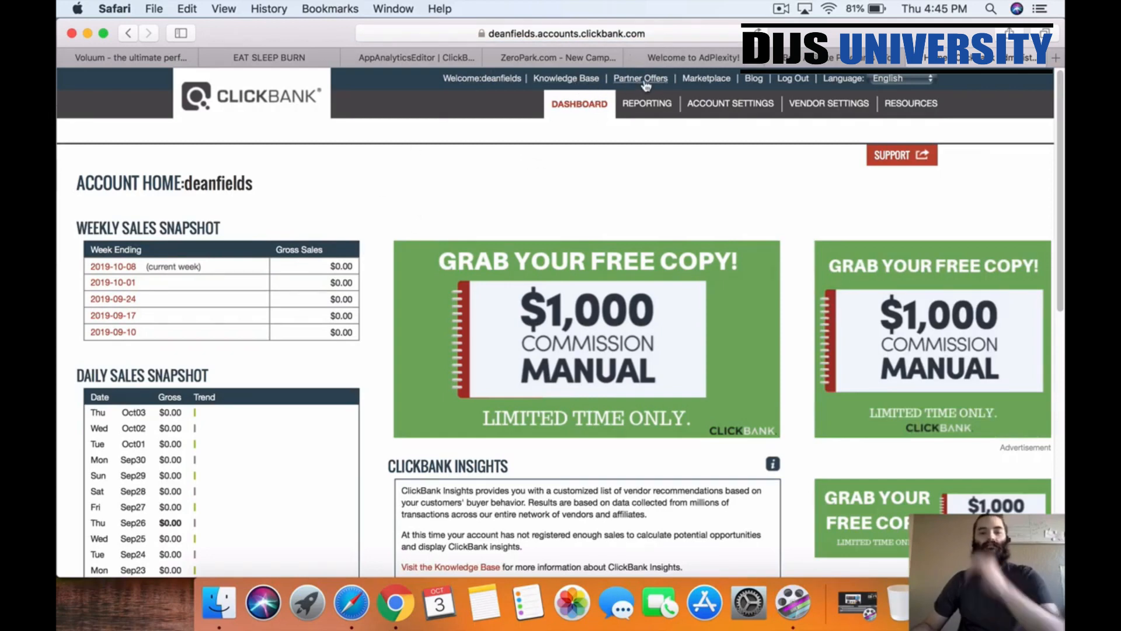
- Open the ClickBank Marketplace and list the products in the Health & Fitness category
left_click(718, 85)
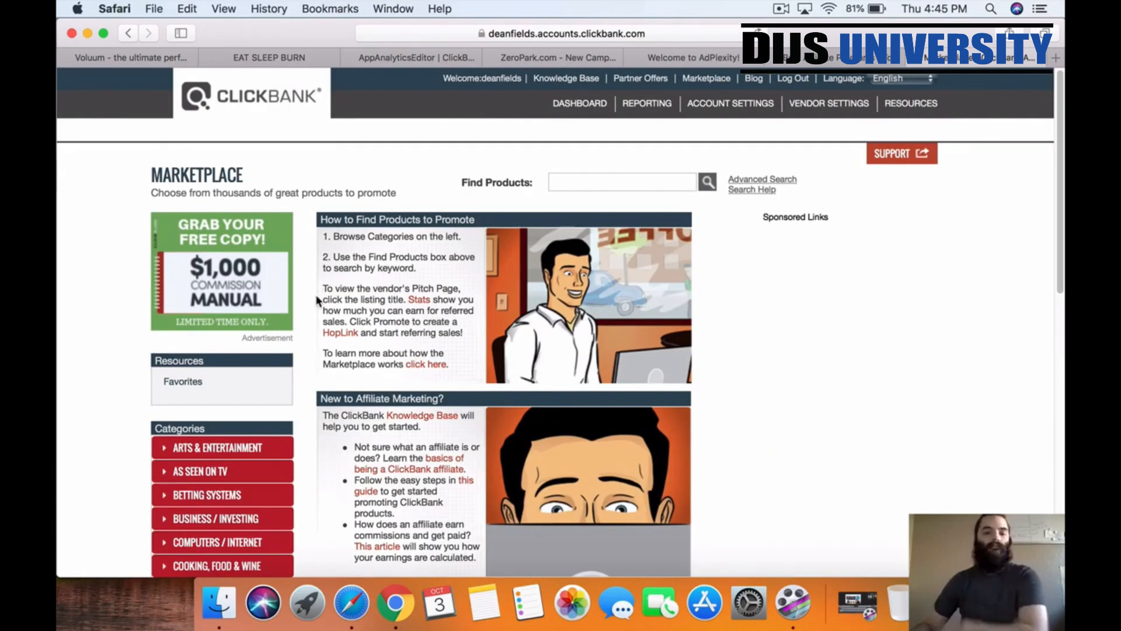
scroll(319, 351, "down", 1)
scroll(319, 385, "down", 3)
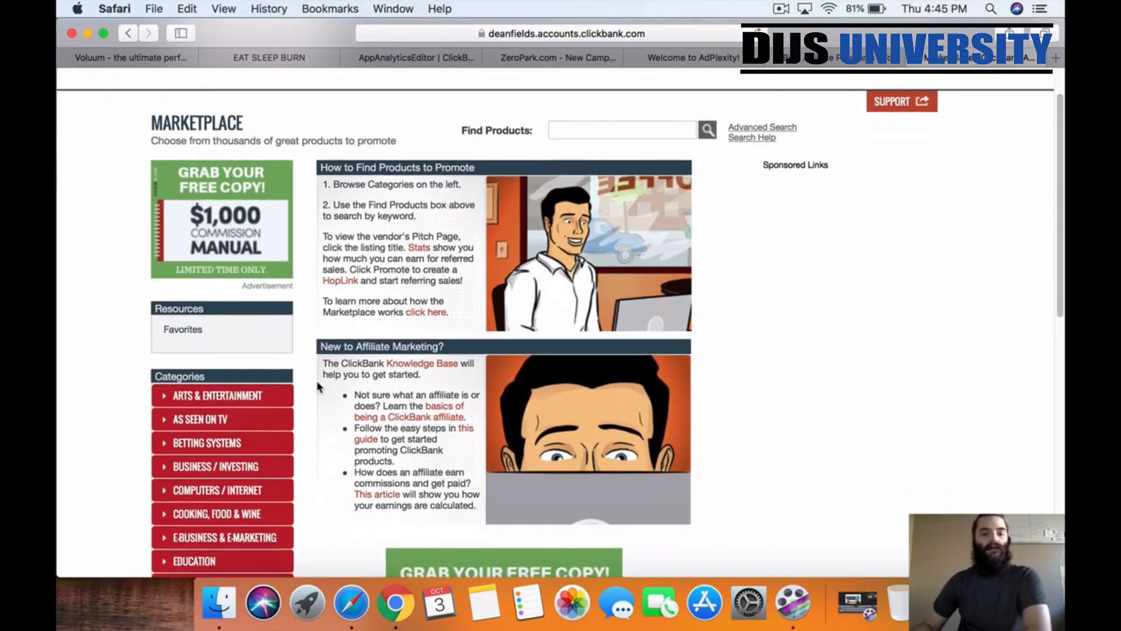
scroll(318, 387, "down", 1)
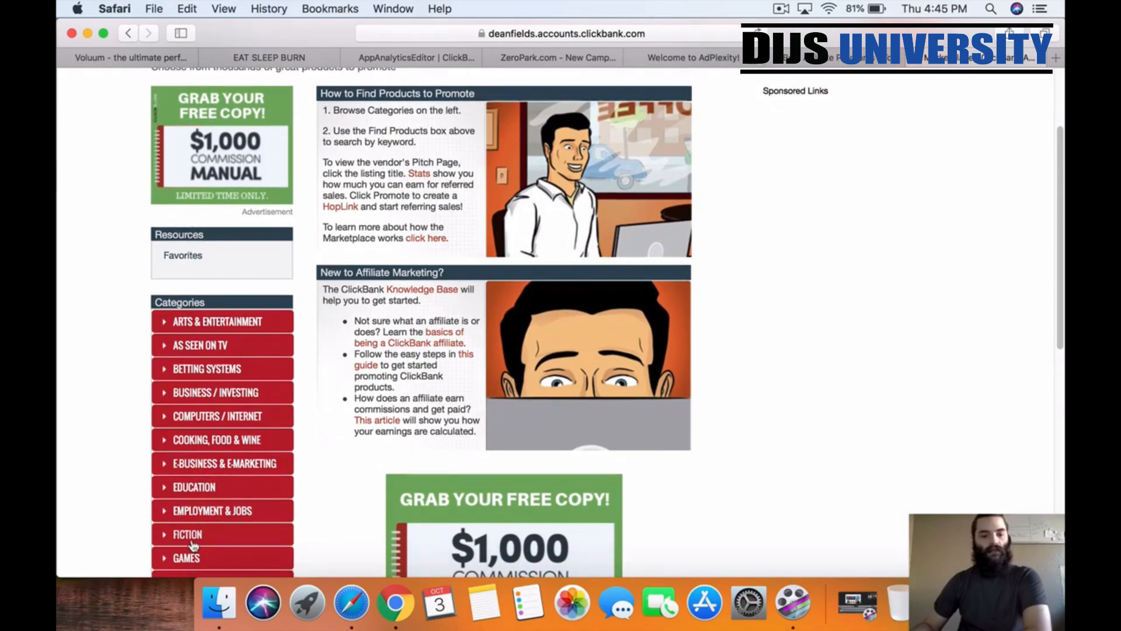
scroll(201, 521, "down", 10)
scroll(201, 522, "down", 5)
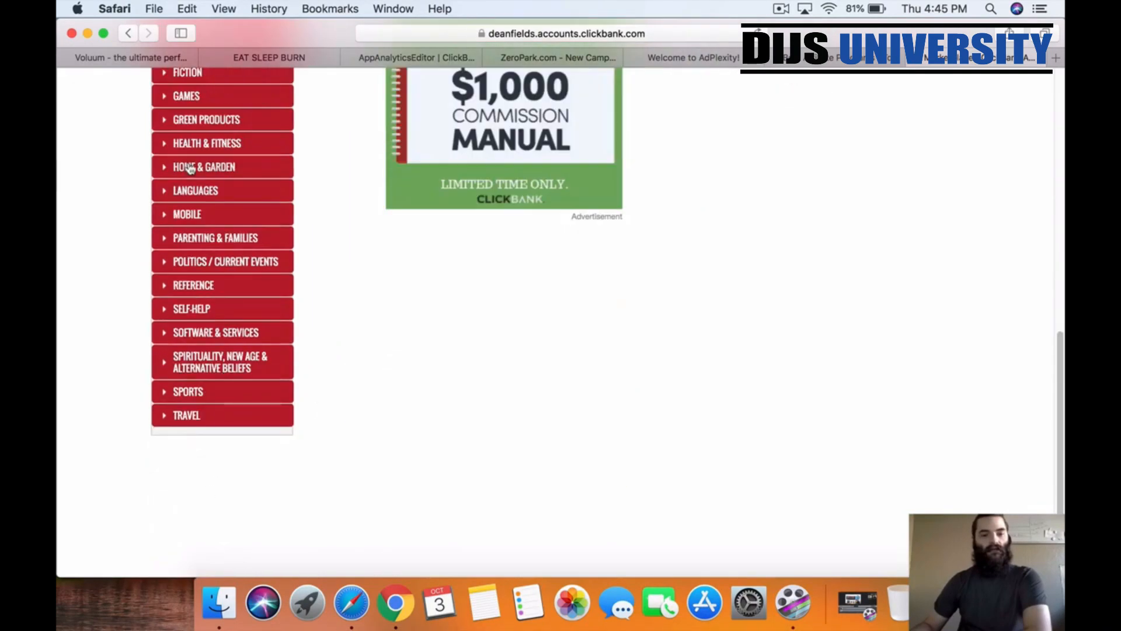
left_click(200, 145)
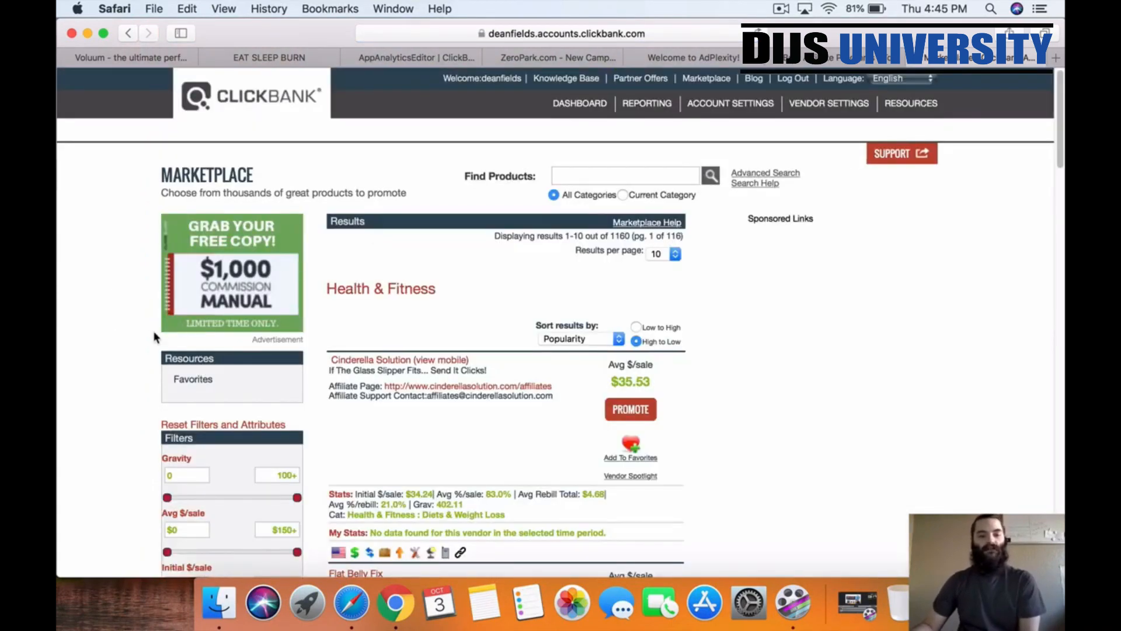
- Find the Eat Sleep Burn listing in the Health & Fitness results and highlight its average earnings per sale
scroll(150, 330, "down", 13)
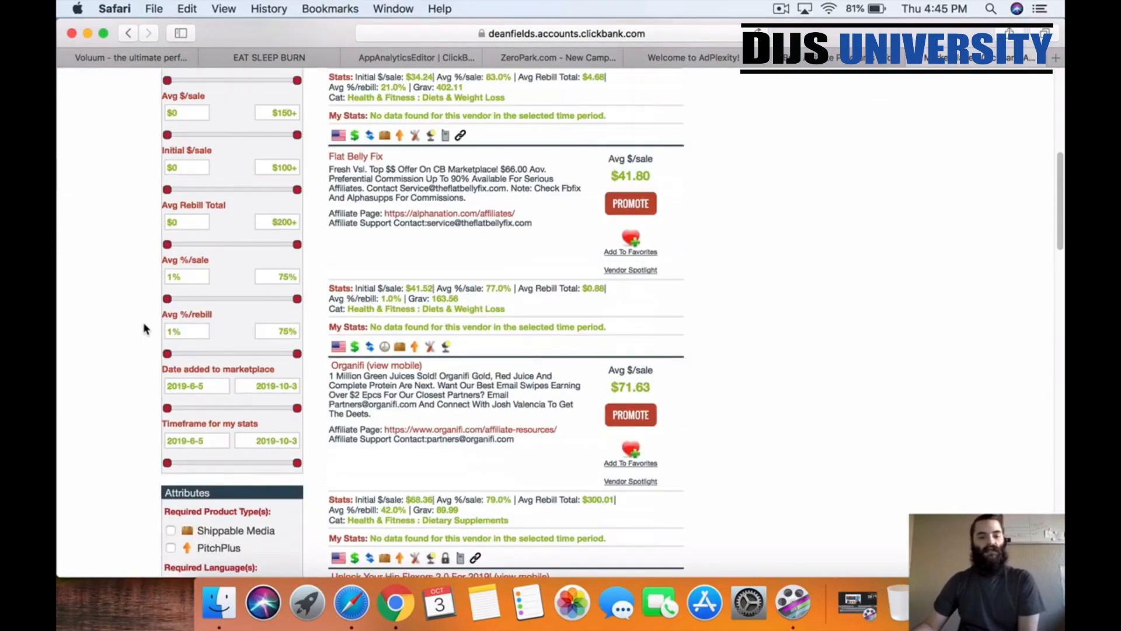
scroll(146, 329, "down", 5)
scroll(479, 327, "down", 6)
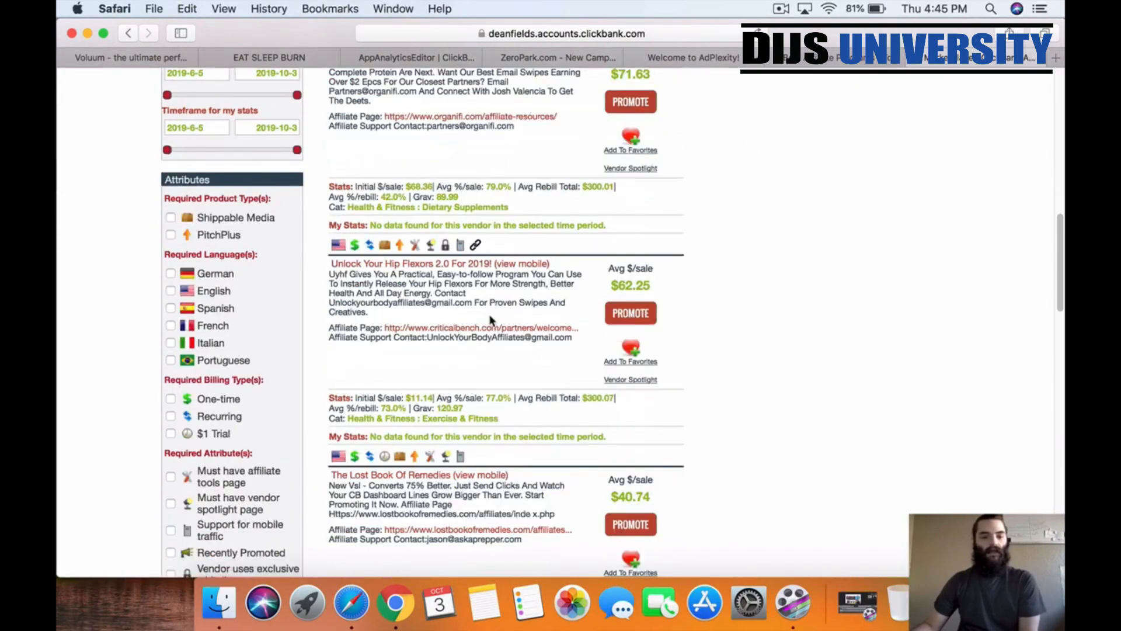
scroll(499, 330, "down", 3)
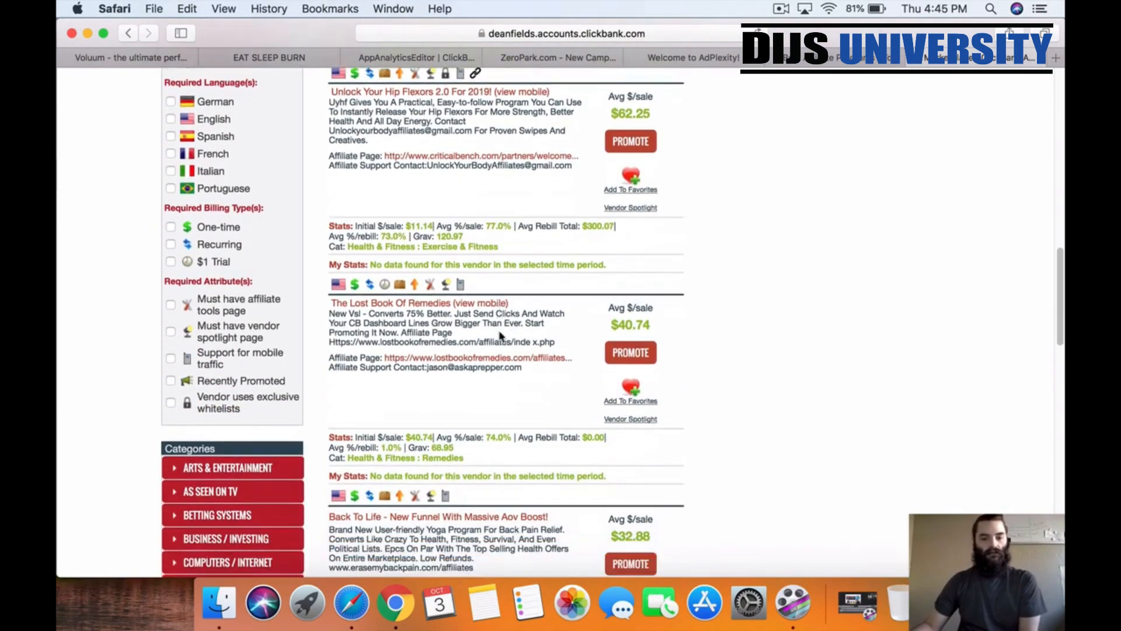
scroll(495, 333, "down", 9)
scroll(494, 333, "down", 2)
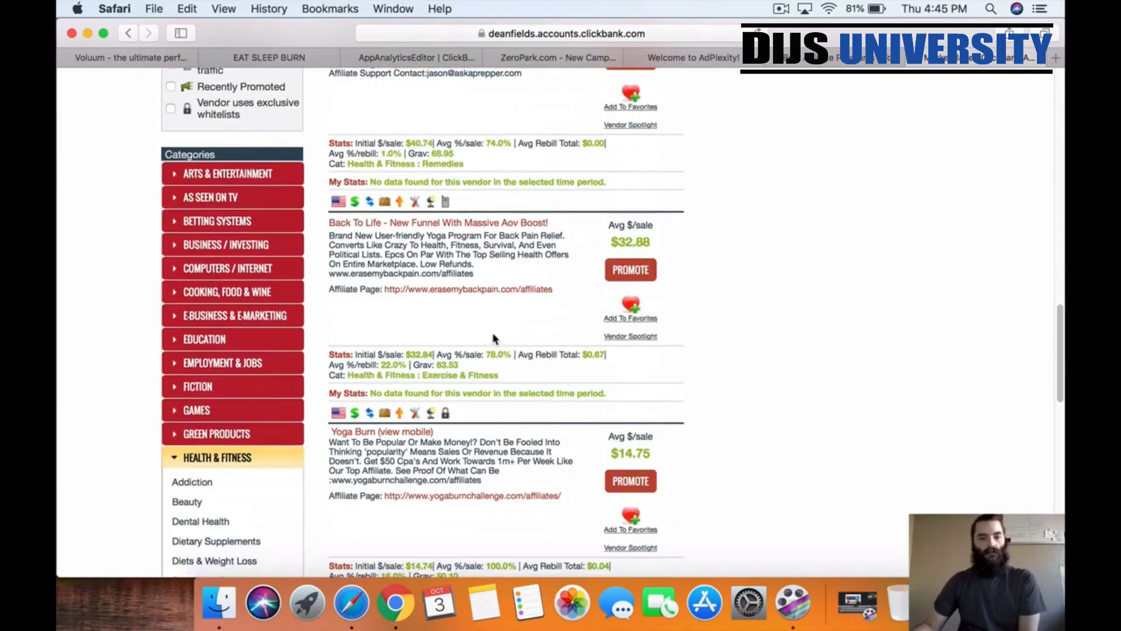
scroll(493, 332, "down", 4)
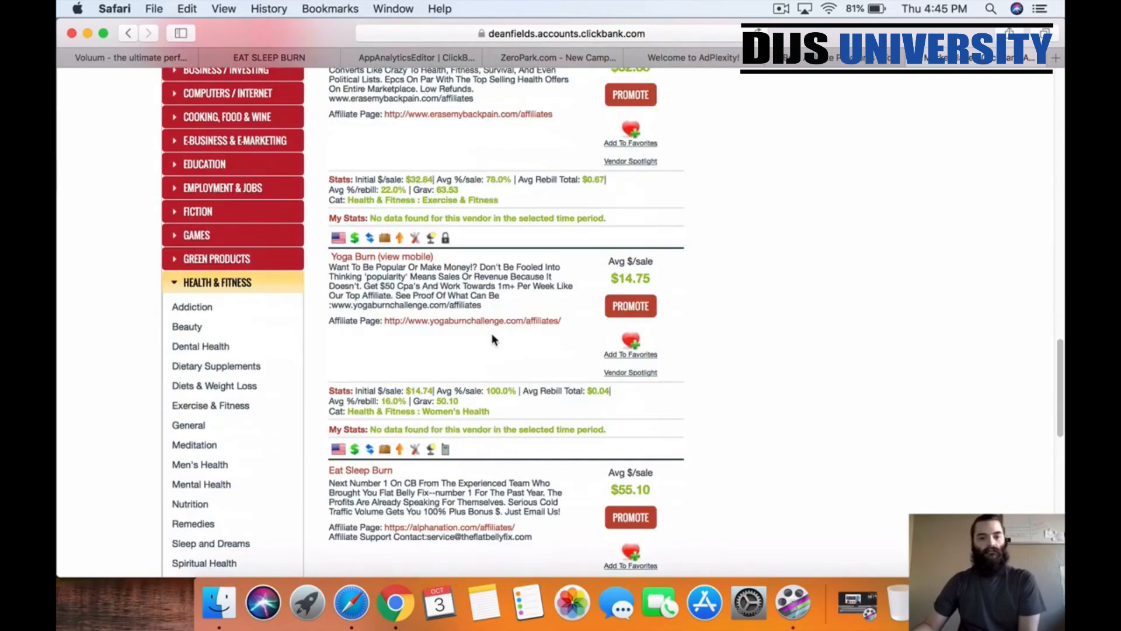
scroll(493, 333, "down", 6)
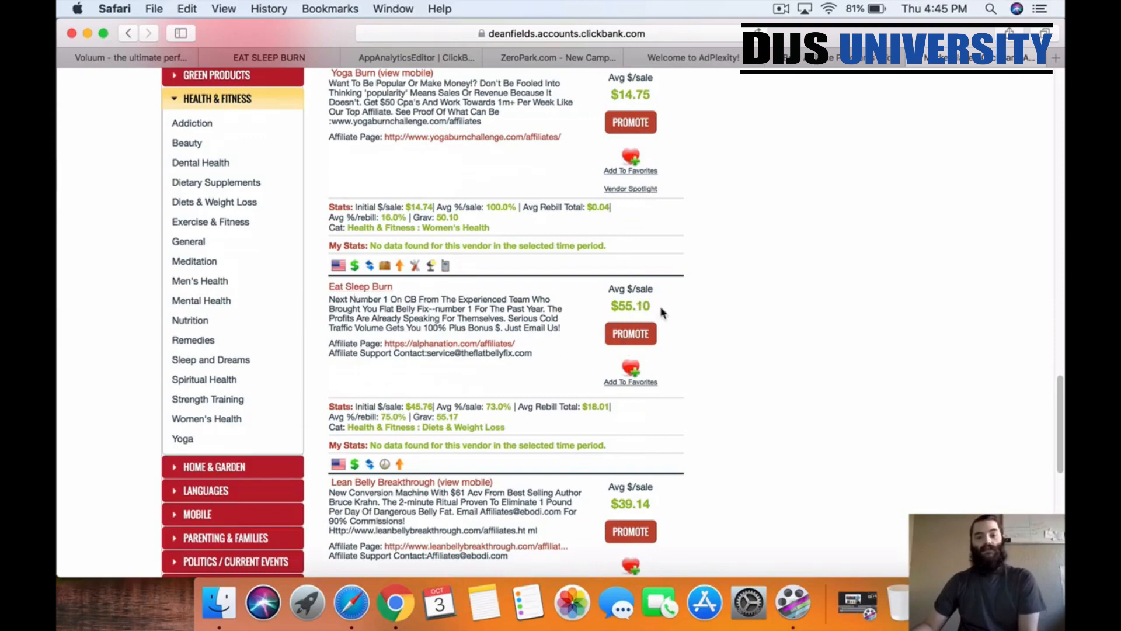
left_click_drag(664, 310, 614, 308)
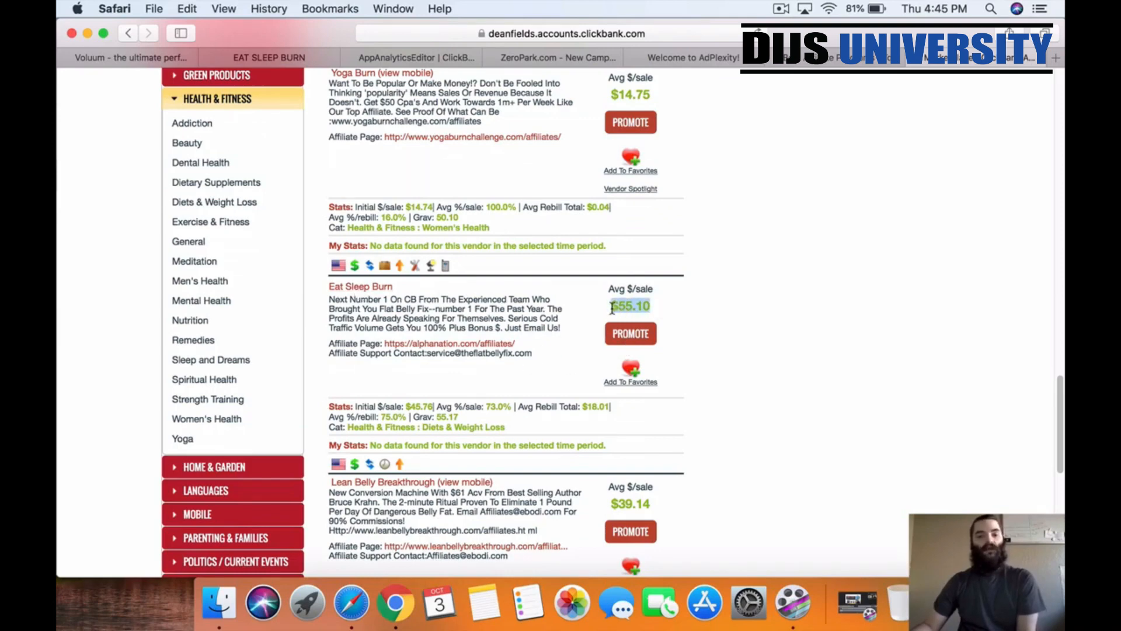
- Generate a HopLink for promoting Eat Sleep Burn without a tracking ID and copy the encrypted link
left_click(634, 341)
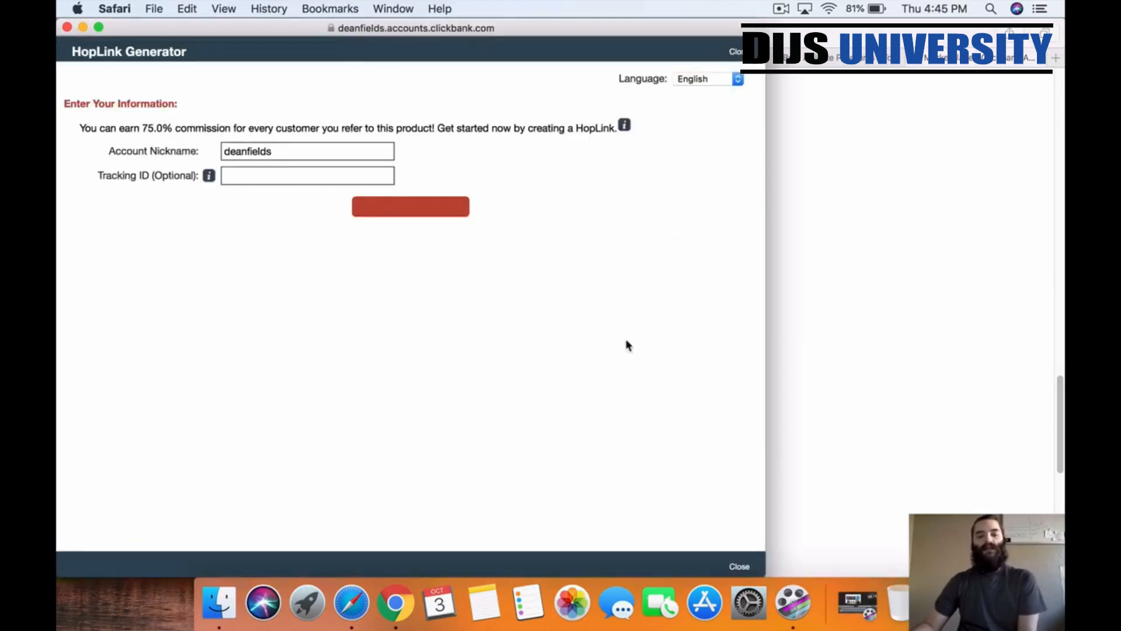
left_click(404, 211)
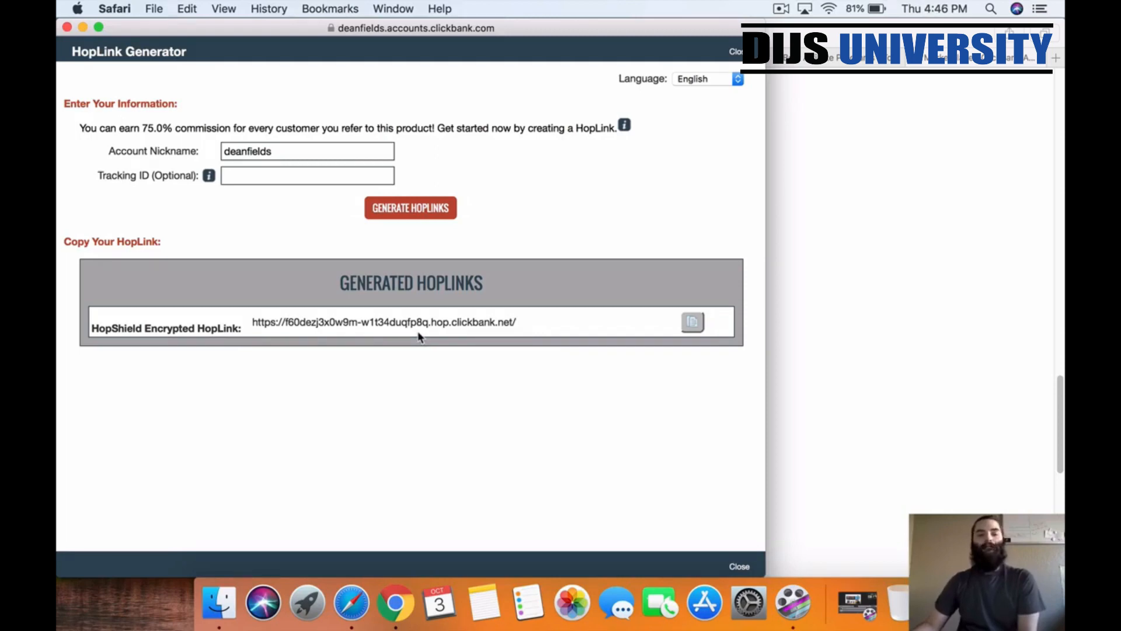
left_click(693, 323)
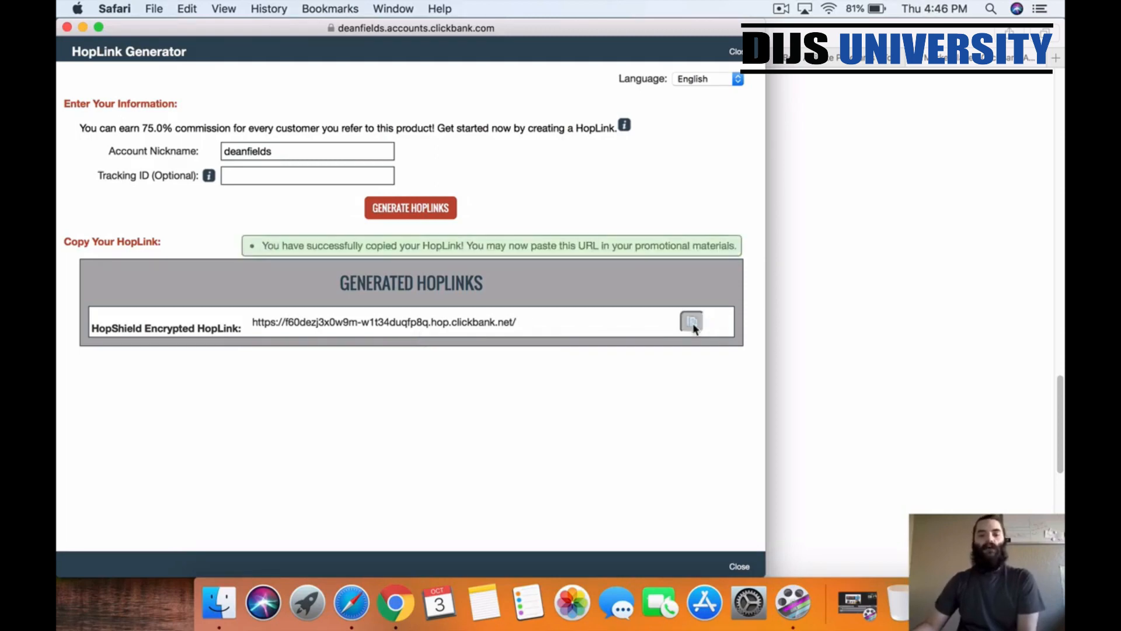
- Close the HopLink Generator, switch to Voluum and look through its list of affiliate networks
left_click(736, 54)
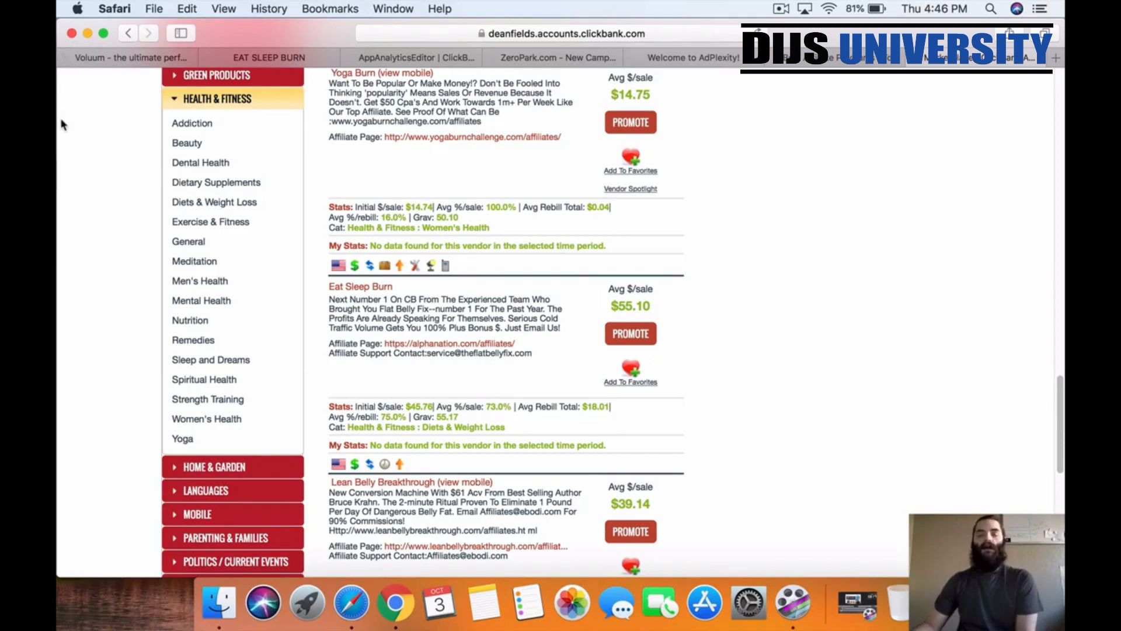
left_click(135, 59)
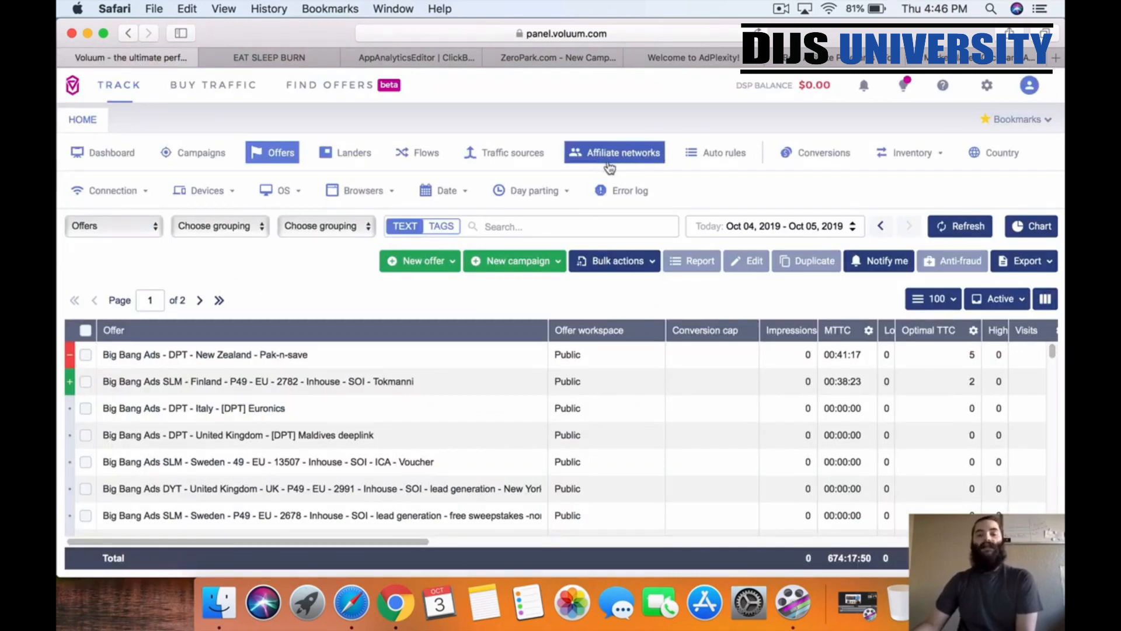
left_click(628, 155)
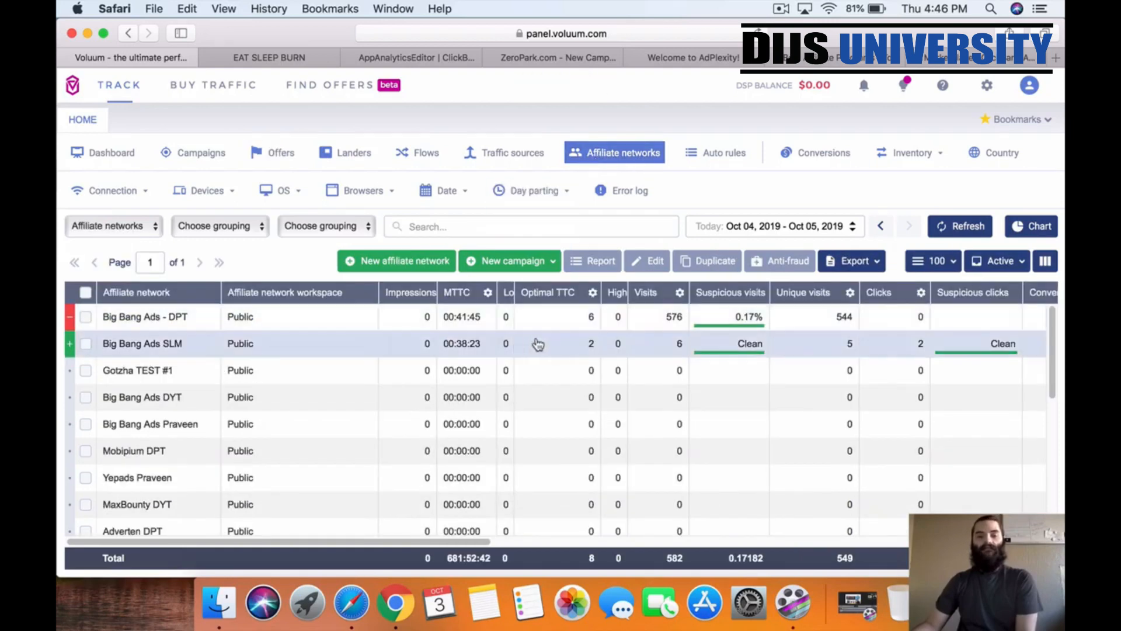
scroll(584, 344, "down", 5)
scroll(669, 342, "up", 5)
scroll(663, 339, "down", 5)
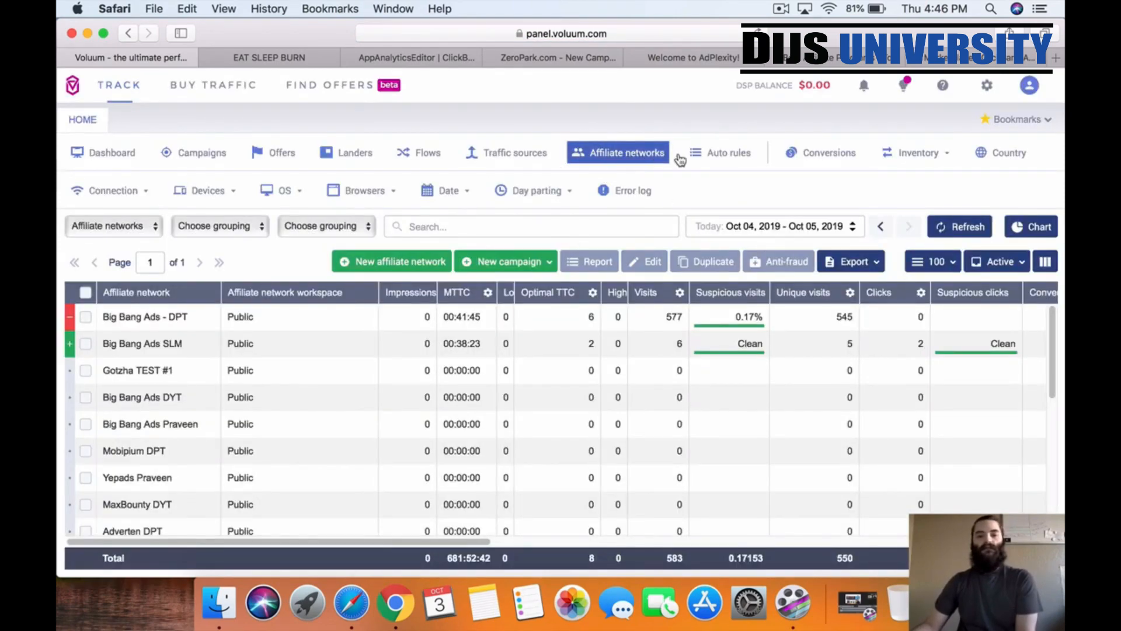
- Look through the trusted and other network templates offered for a new affiliate network, and close the dialog without creating one
left_click(397, 267)
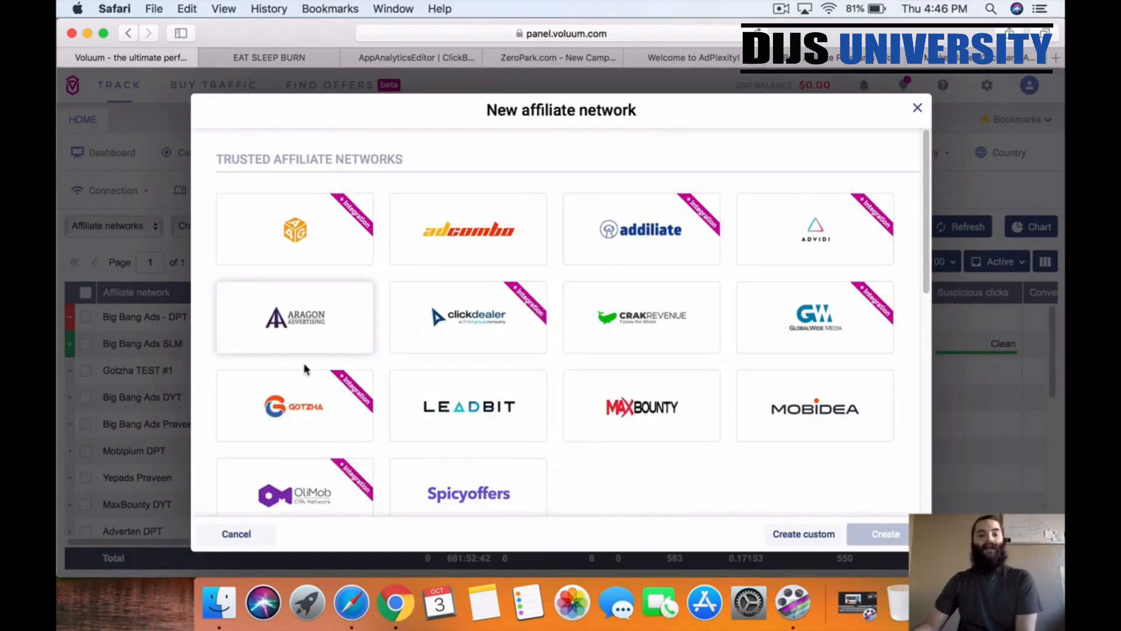
scroll(664, 454, "down", 3)
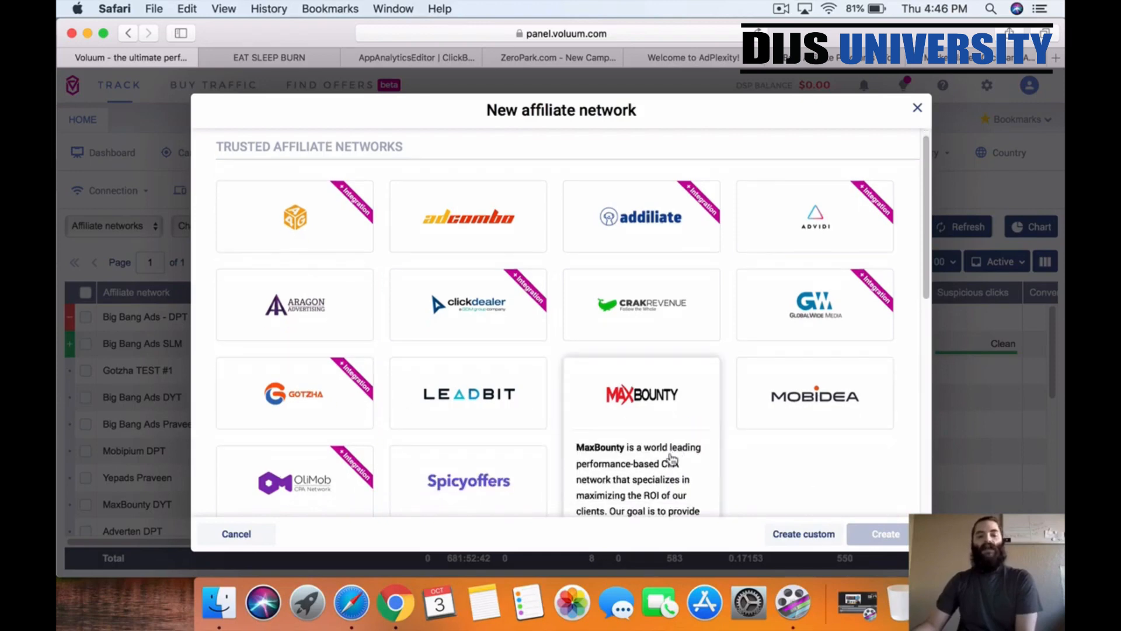
scroll(664, 453, "down", 8)
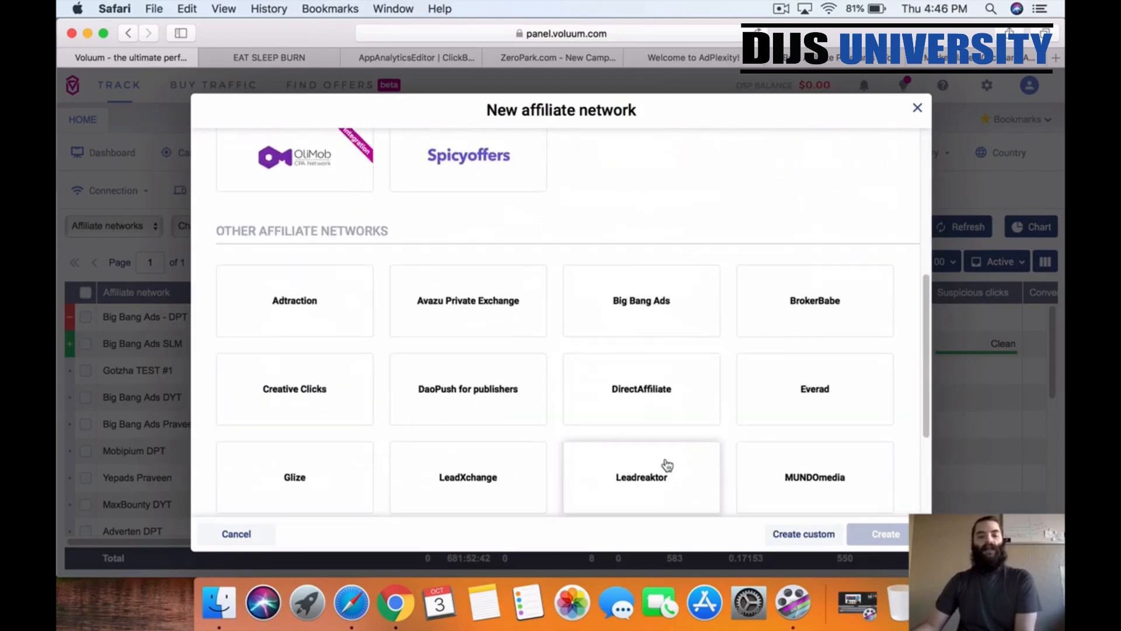
scroll(667, 465, "down", 3)
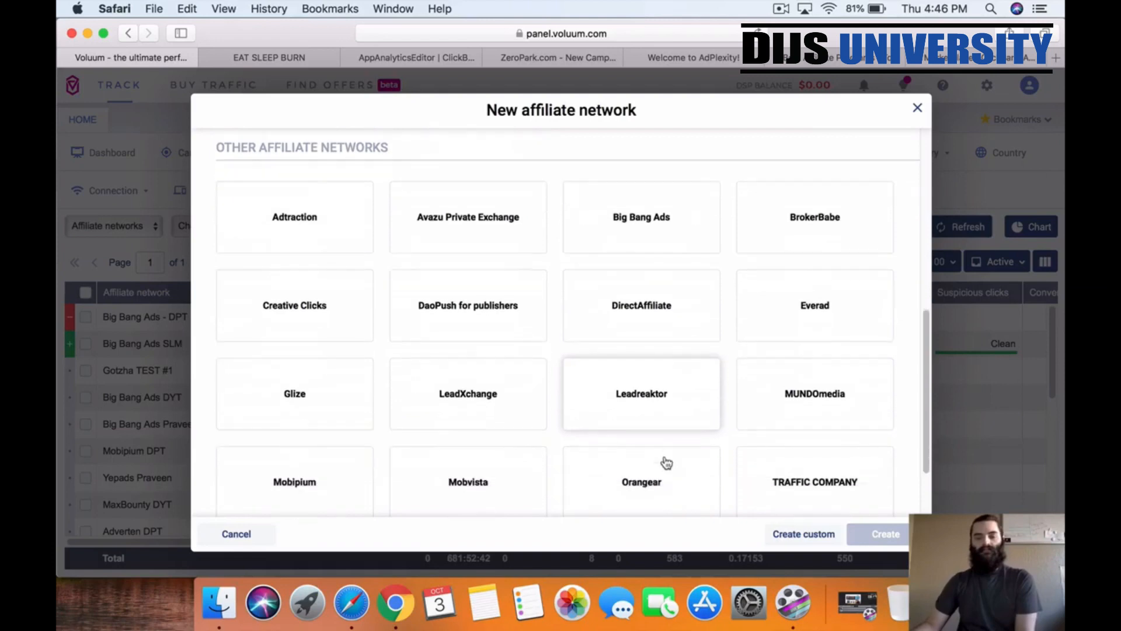
scroll(669, 462, "down", 1)
scroll(658, 450, "down", 2)
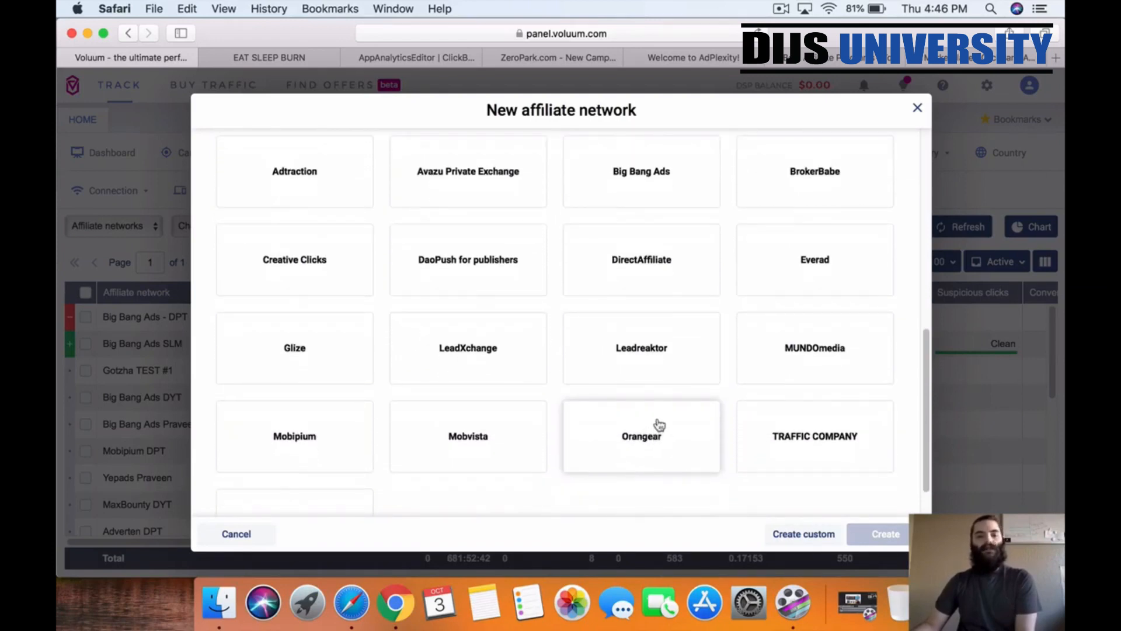
scroll(657, 421, "down", 2)
scroll(655, 418, "up", 10)
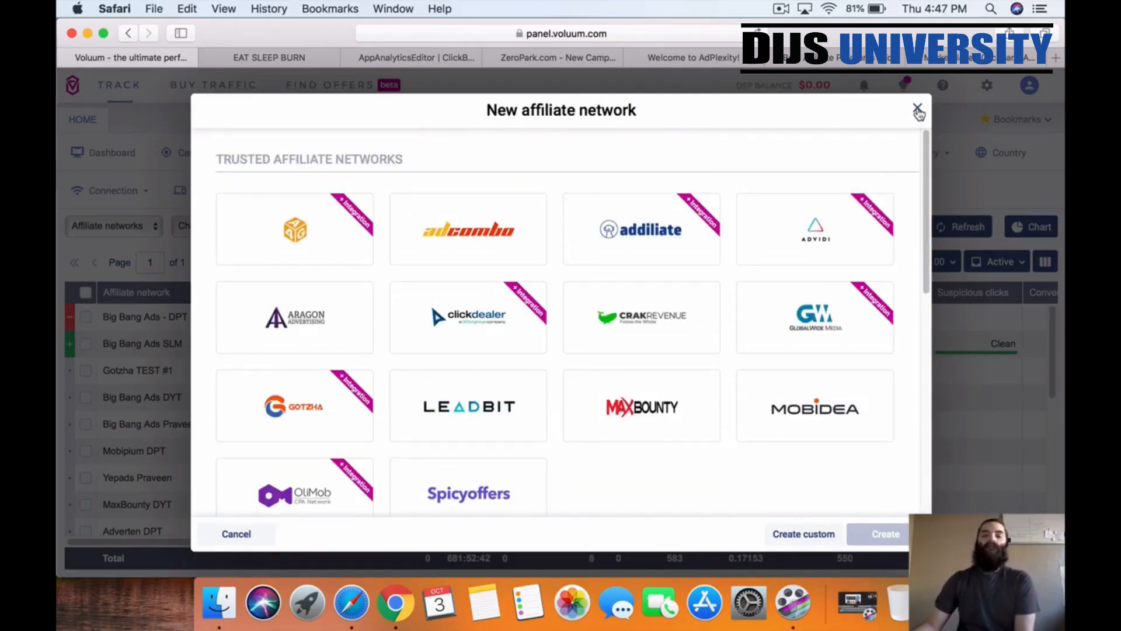
left_click(919, 111)
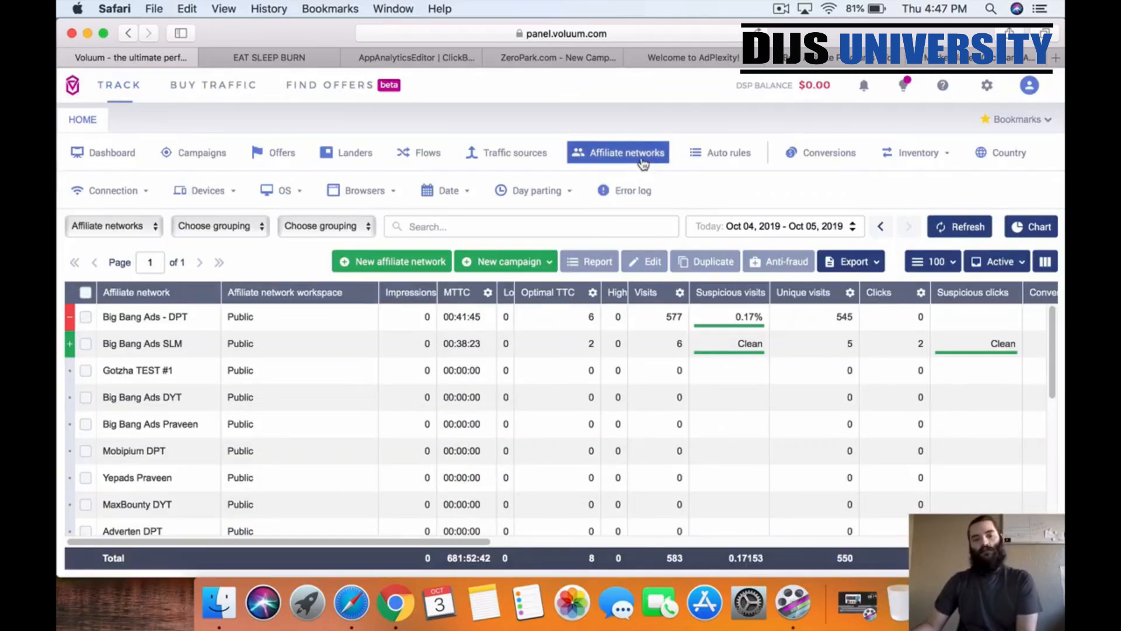
- Start creating a new offer in Voluum and paste the copied ClickBank HopLink as its offer URL
left_click(281, 153)
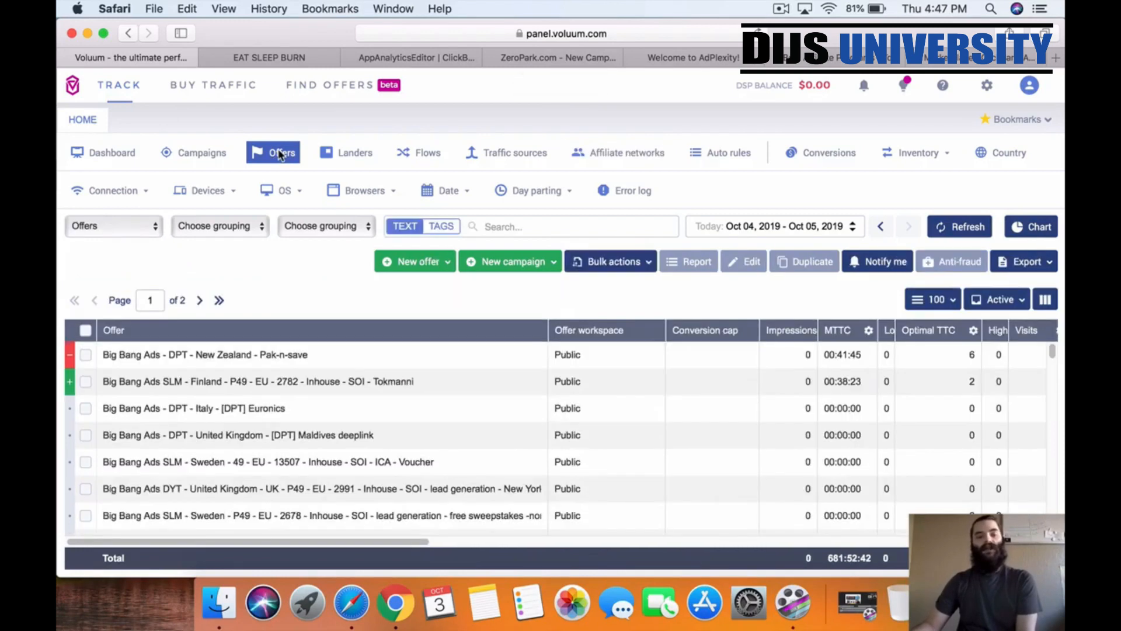
left_click(416, 266)
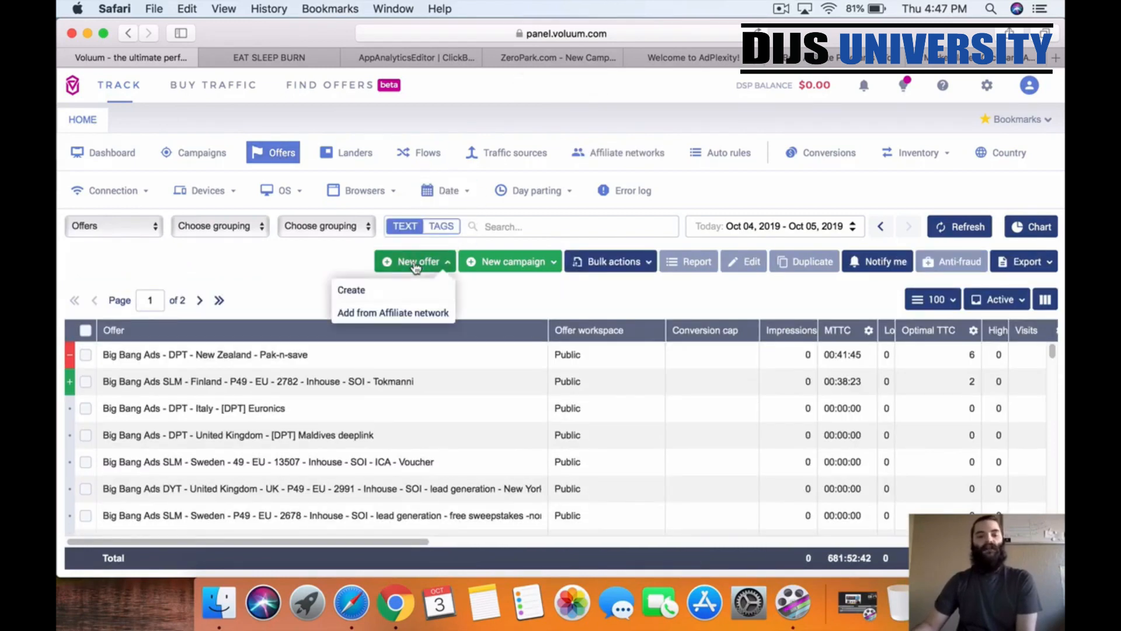
left_click(363, 292)
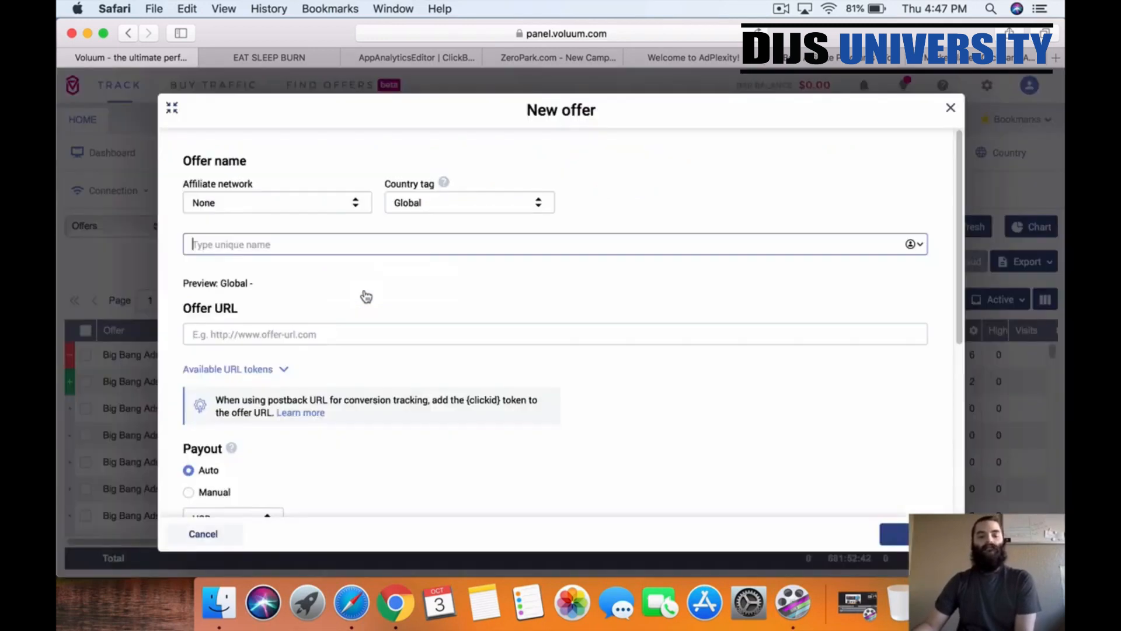
left_click(292, 336)
right_click(292, 338)
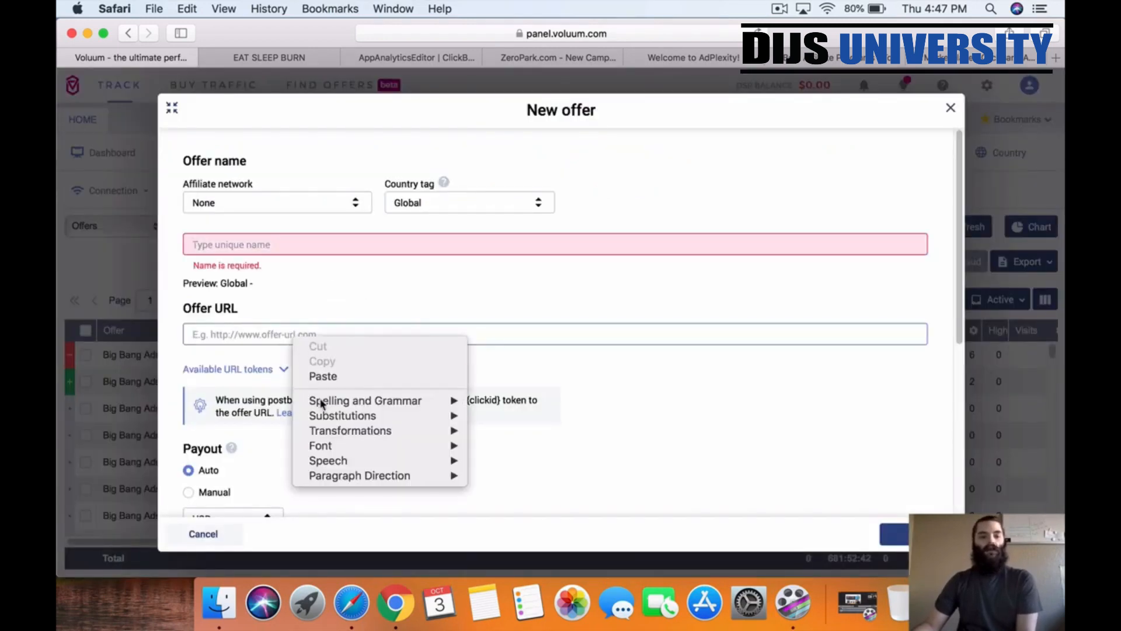
left_click(330, 377)
- Search the new offer's affiliate network options for "click" and leave the network set to None
left_click(280, 240)
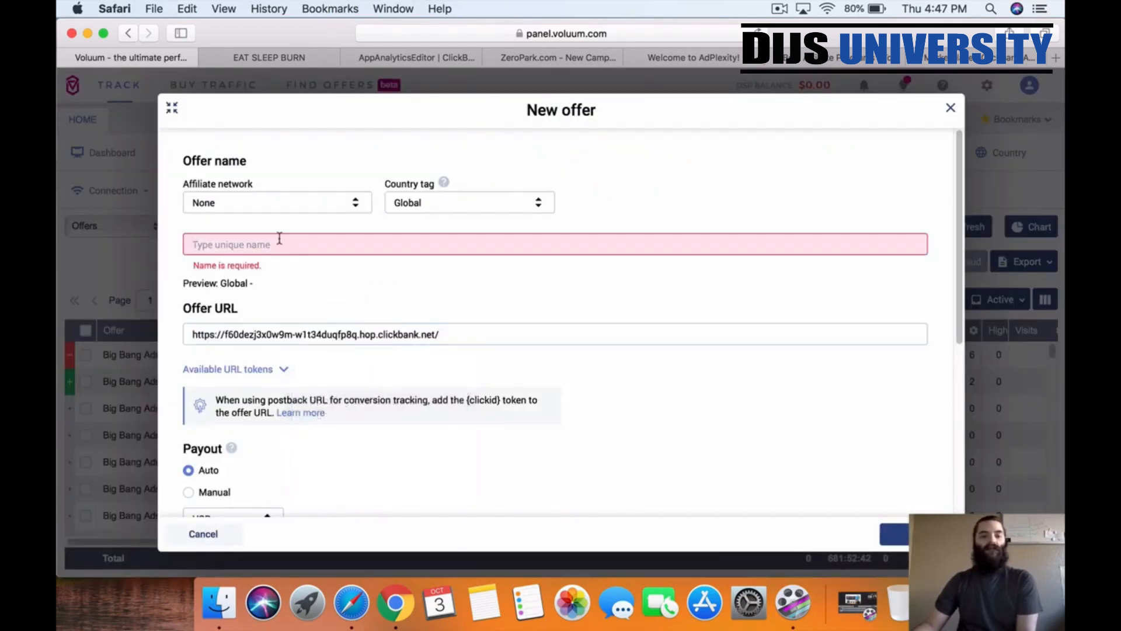
left_click(355, 204)
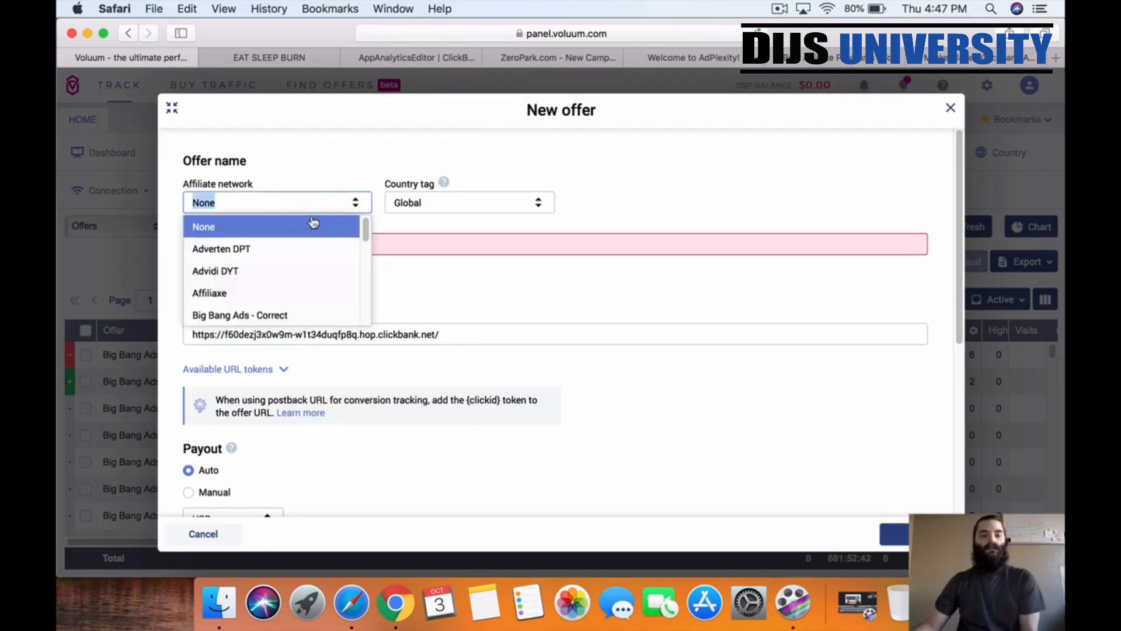
type("click")
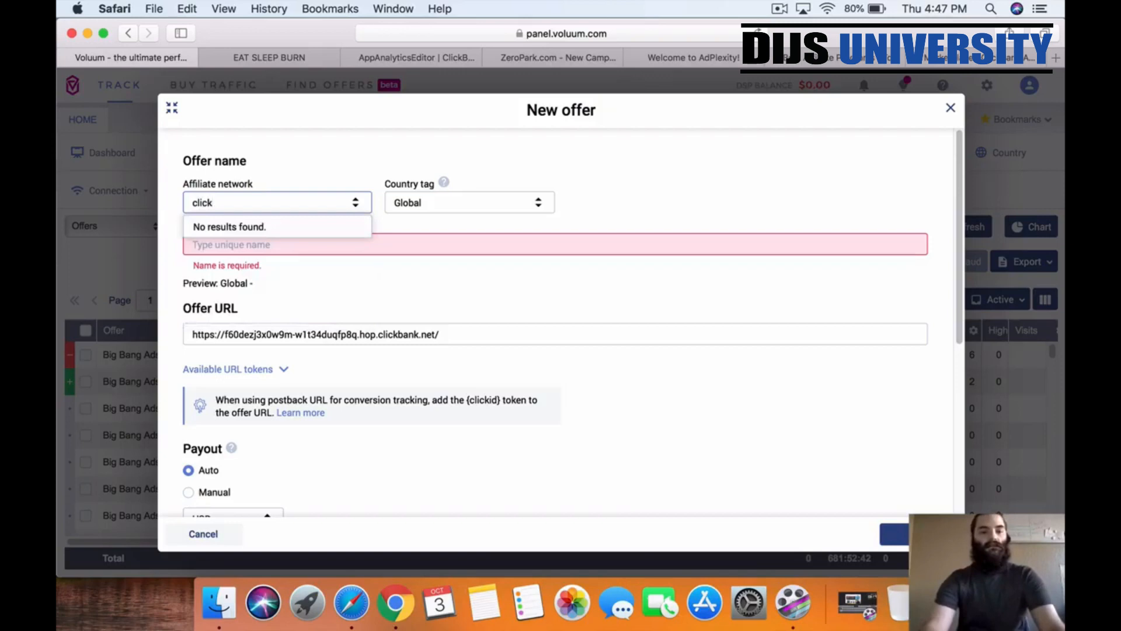
key("BackSpace")
key("BackSpace")
key("BackSpace")
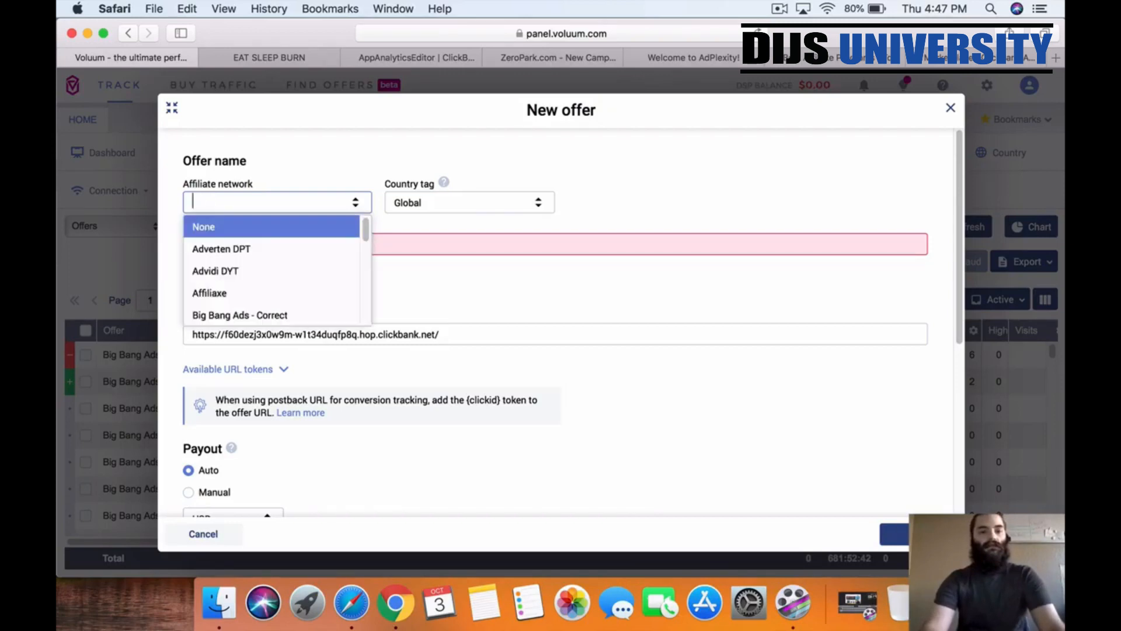
left_click(291, 227)
- Enter "clickbank-" as the start of the offer name and check the available affiliate networks
left_click(279, 240)
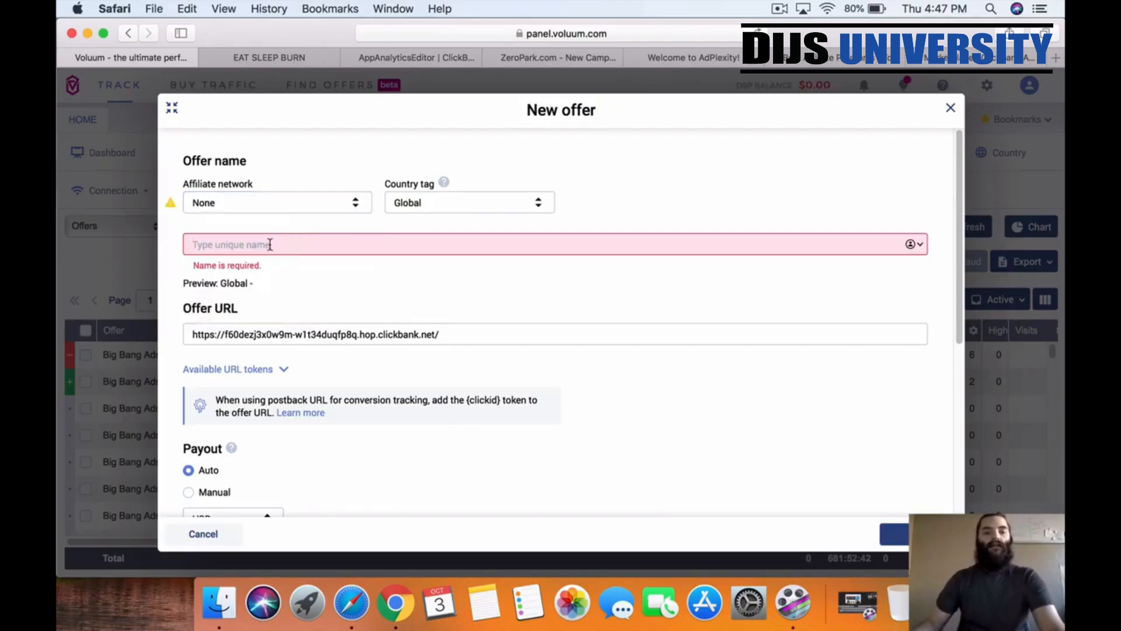
mouse_move(170, 210)
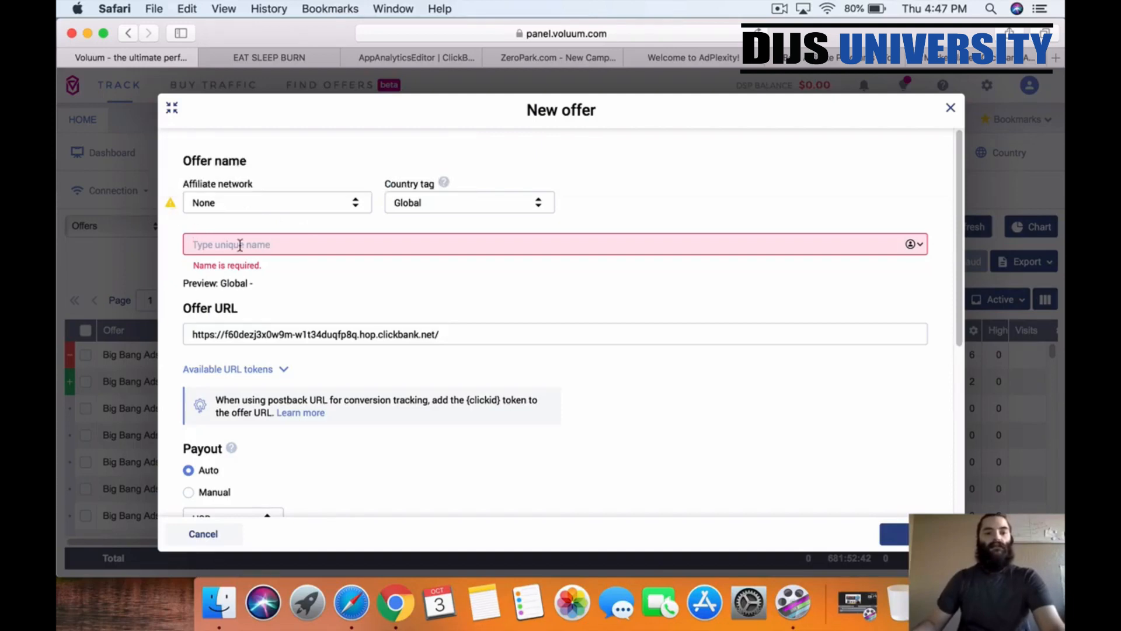
type("clickbank")
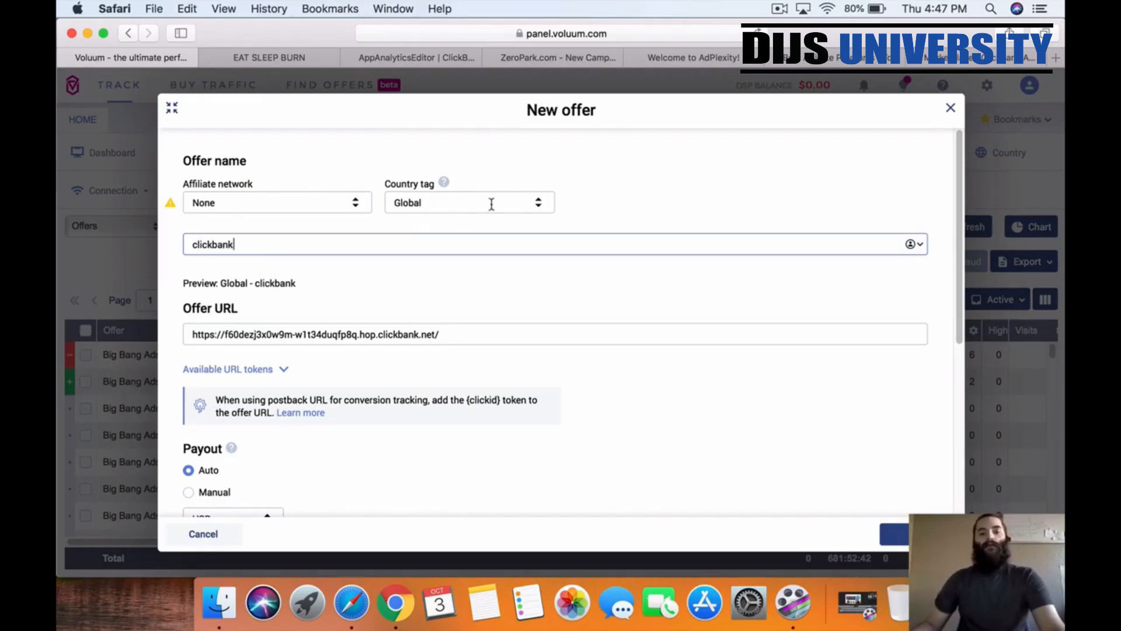
left_click(274, 204)
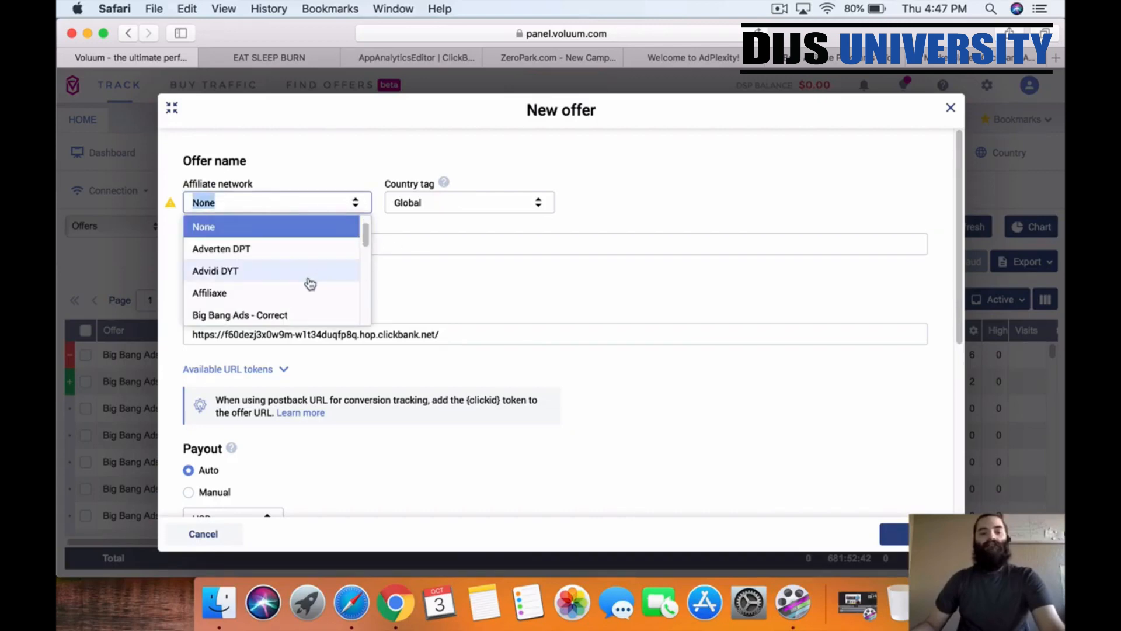
scroll(310, 283, "down", 10)
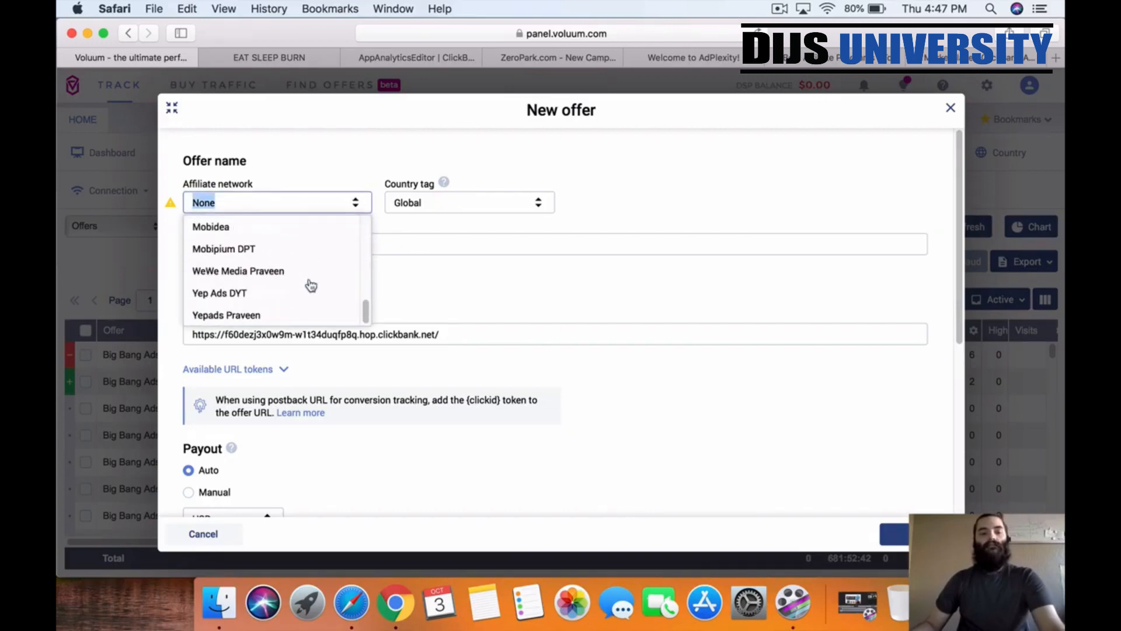
scroll(310, 283, "up", 10)
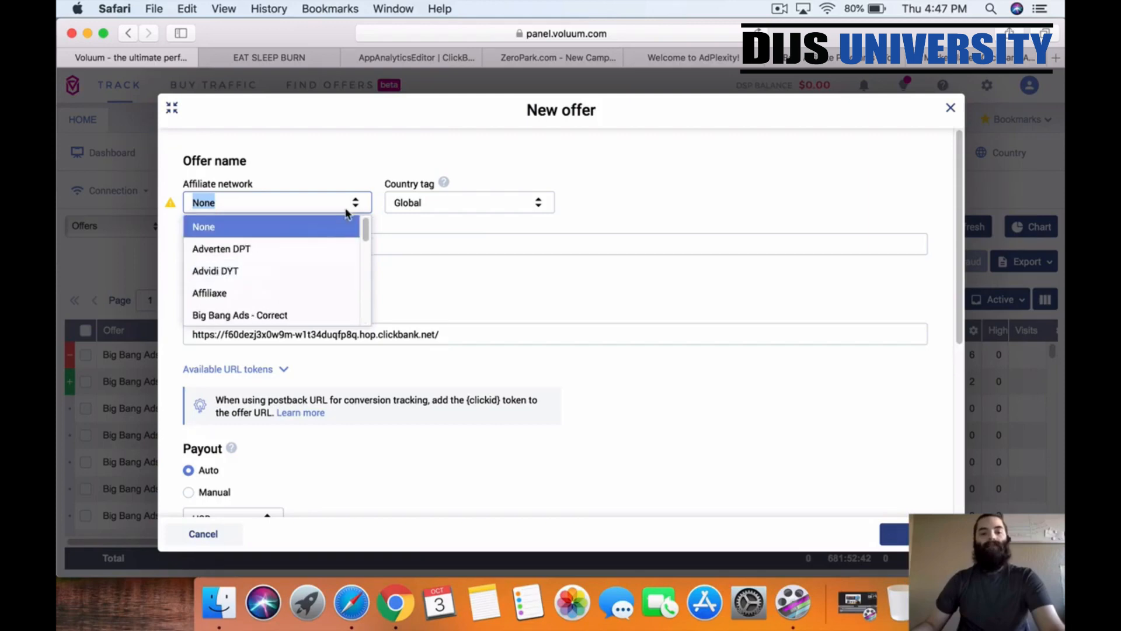
left_click(359, 177)
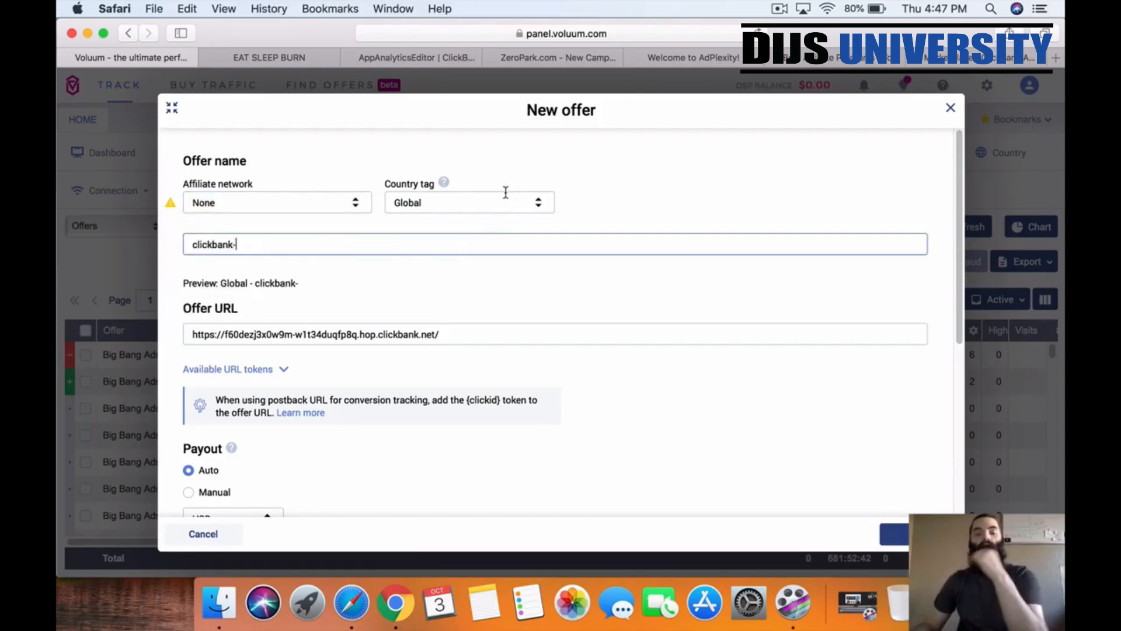
- Return to the ClickBank Marketplace results and open the affiliate page of Eat Sleep Burn in a new browser tab
left_click(239, 57)
left_click(429, 58)
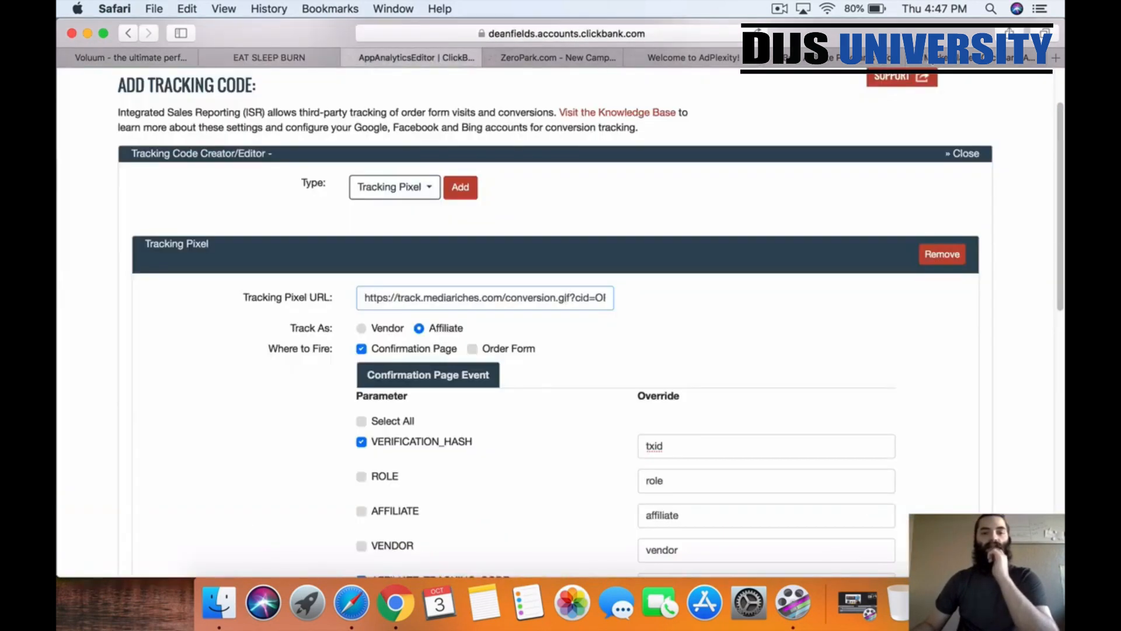
left_click(947, 58)
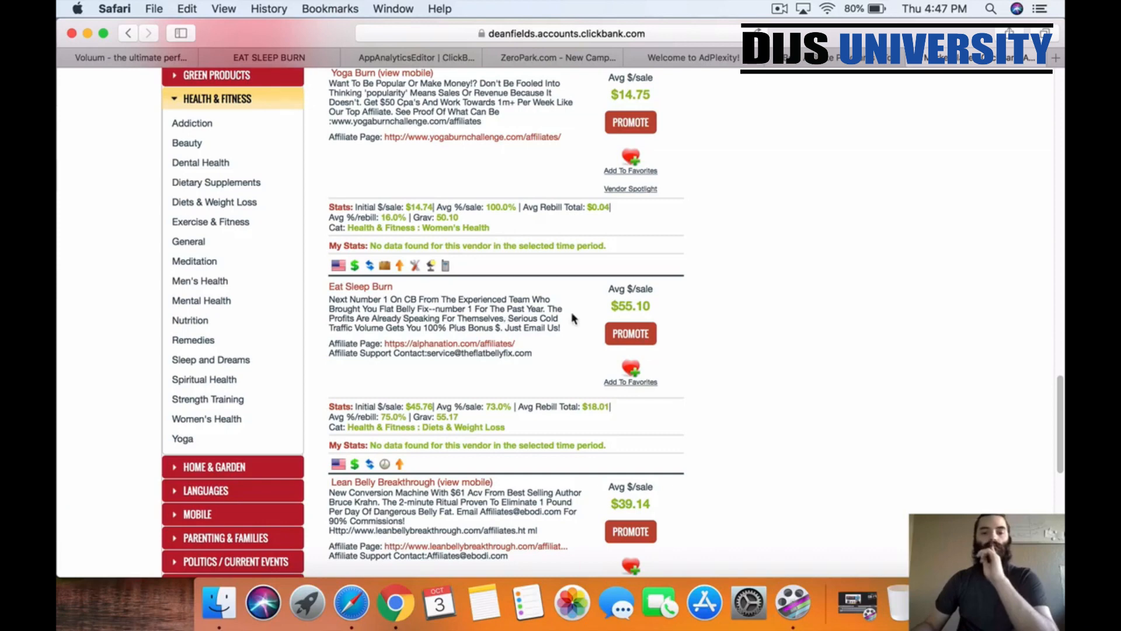
scroll(571, 312, "up", 1)
right_click(455, 346)
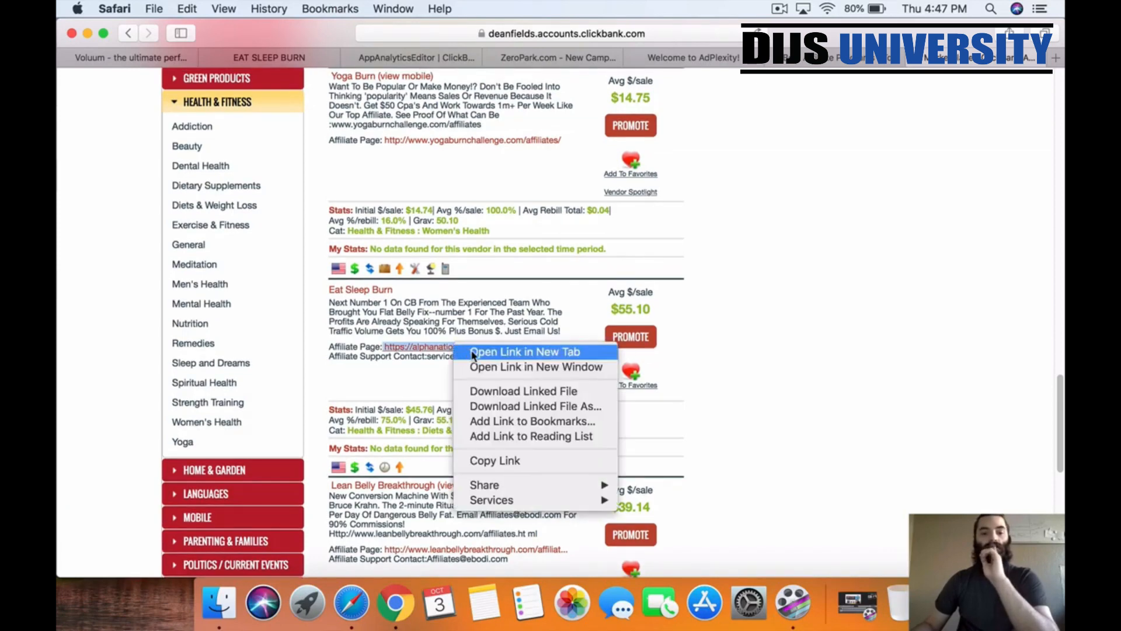
left_click(473, 352)
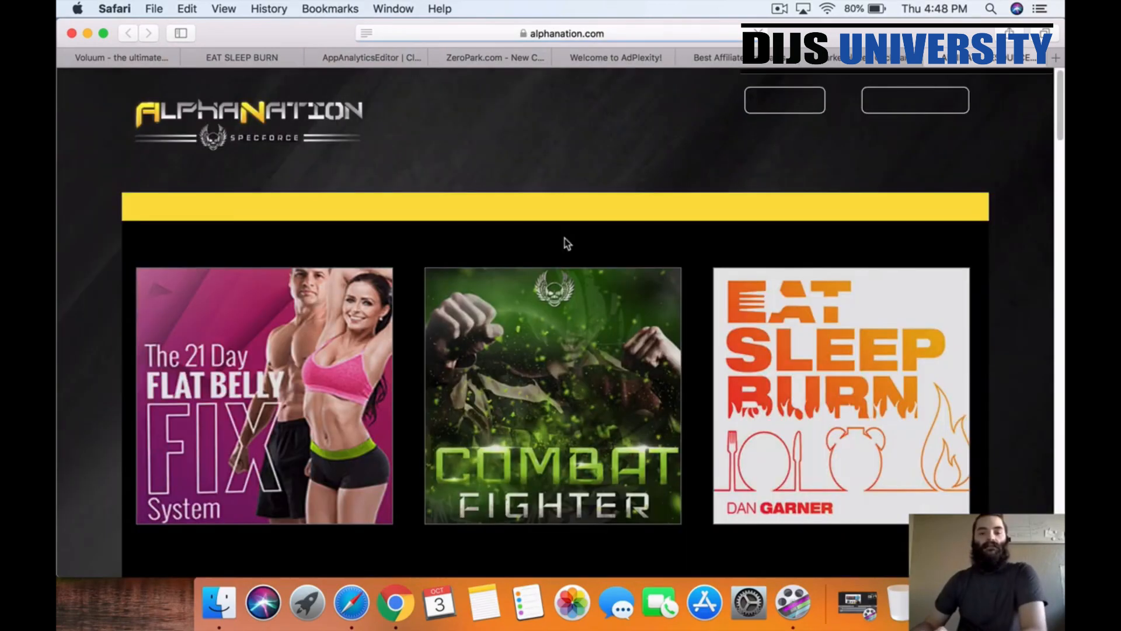
- Decline the site's notifications and examine the Eat Sleep Burn entry on the AlphaNation affiliate page
scroll(179, 316, "down", 8)
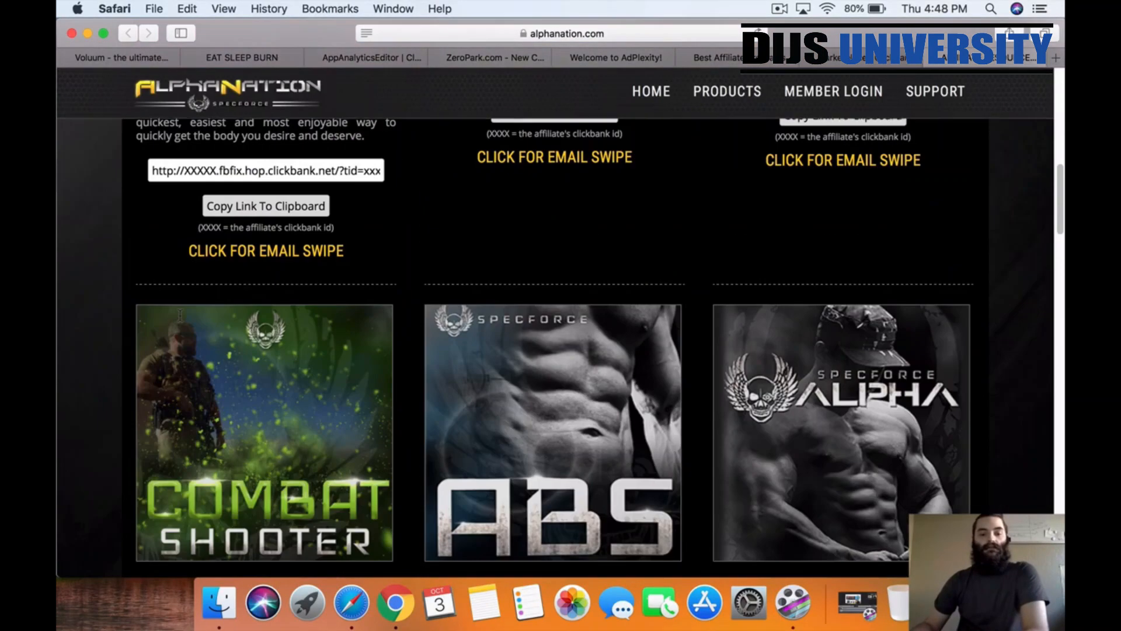
scroll(175, 318, "up", 6)
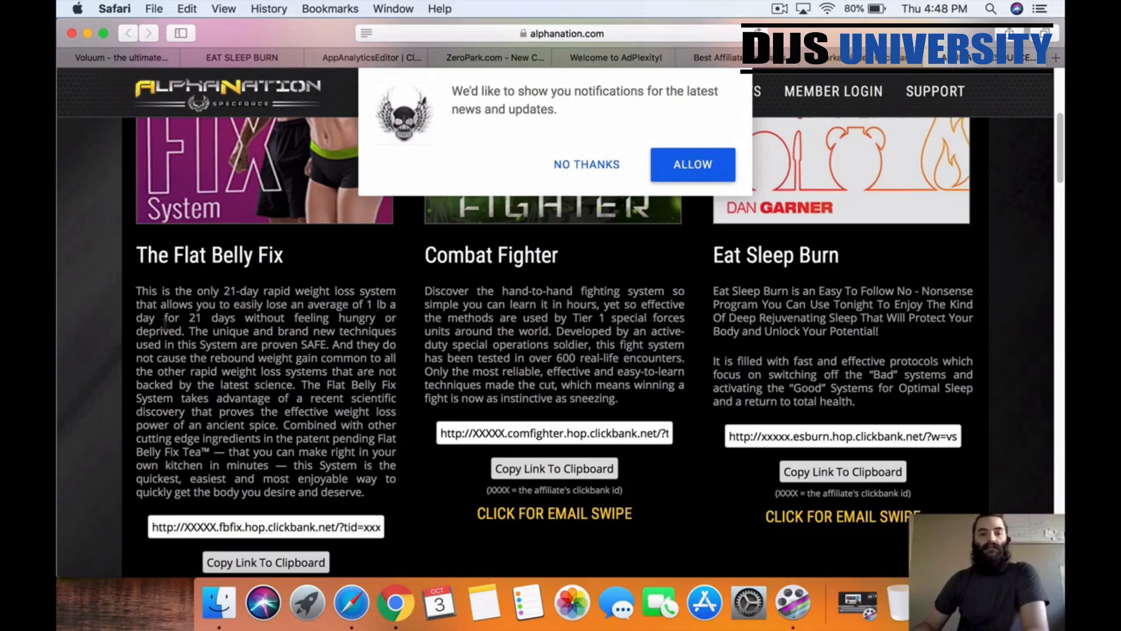
left_click(589, 160)
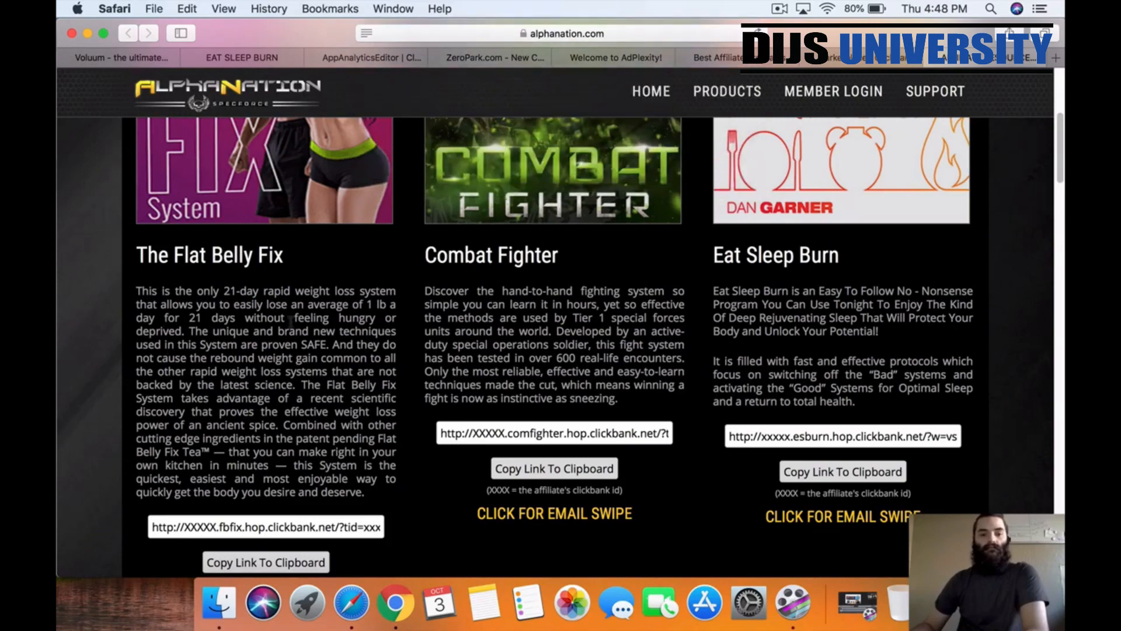
scroll(353, 381, "down", 3)
scroll(589, 391, "up", 5)
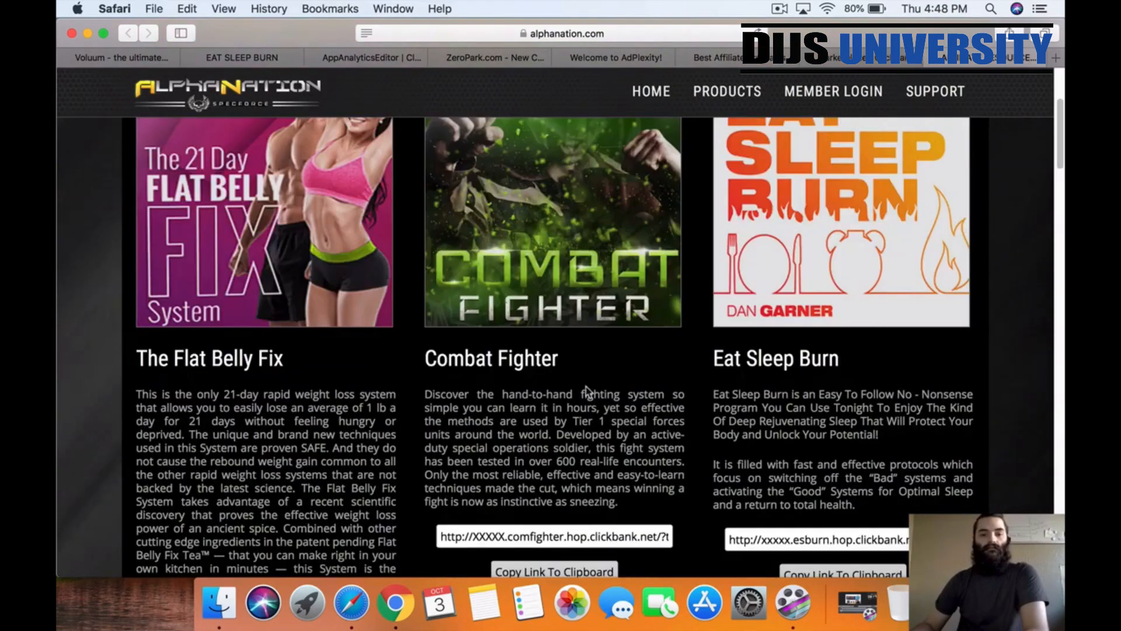
scroll(783, 442, "down", 1)
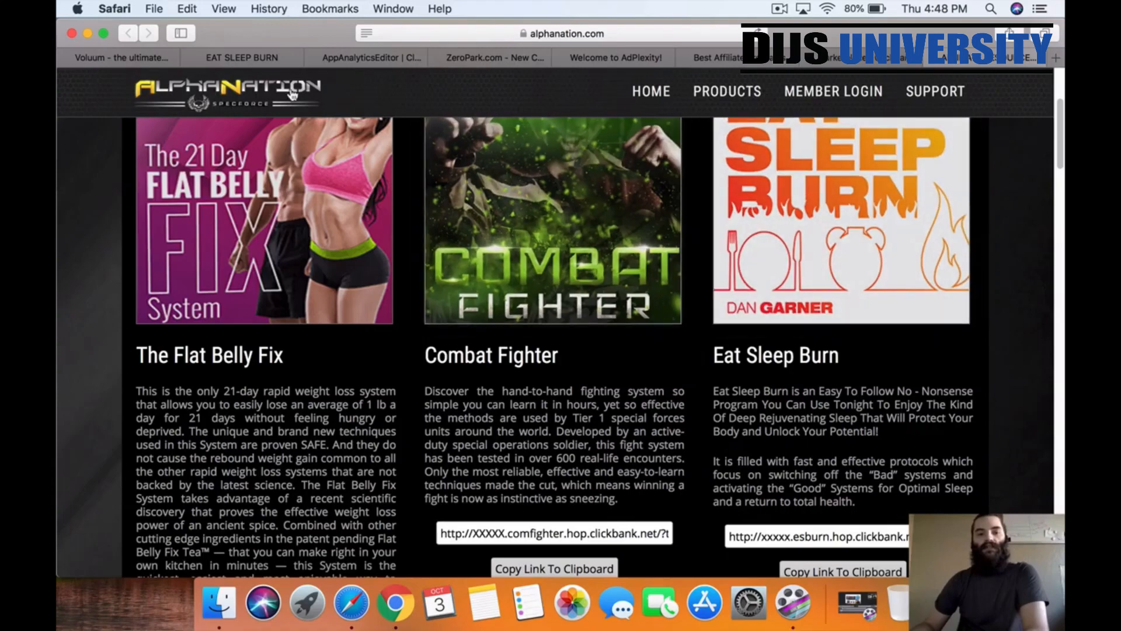
- Check the Eat Sleep Burn sales page and its listing in the ClickBank Marketplace
left_click(252, 58)
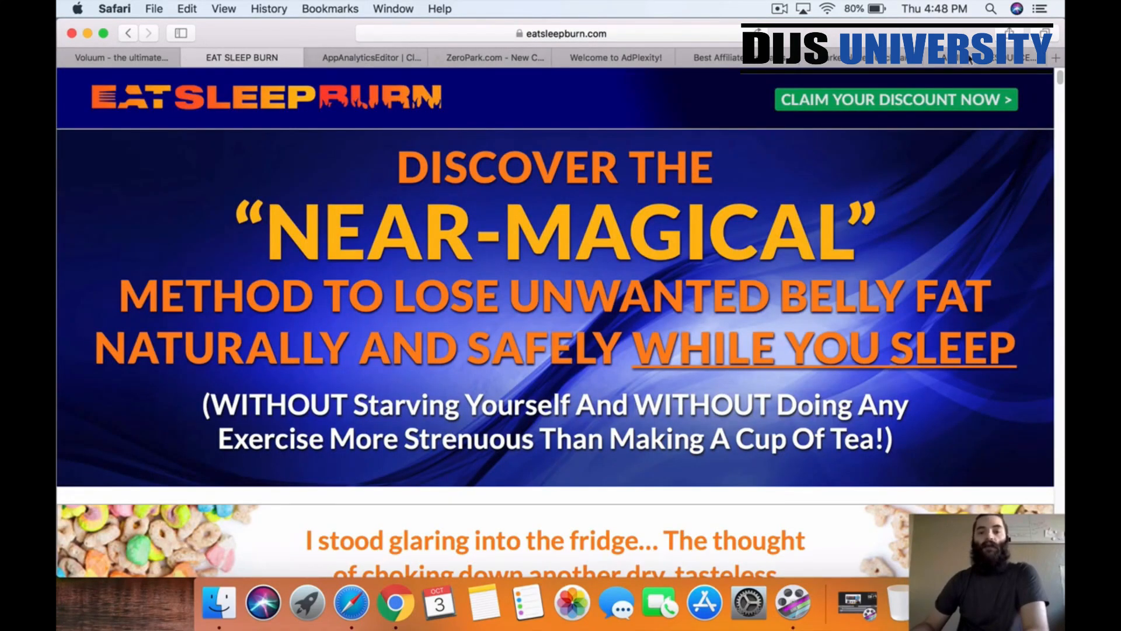
left_click(868, 63)
left_click(856, 60)
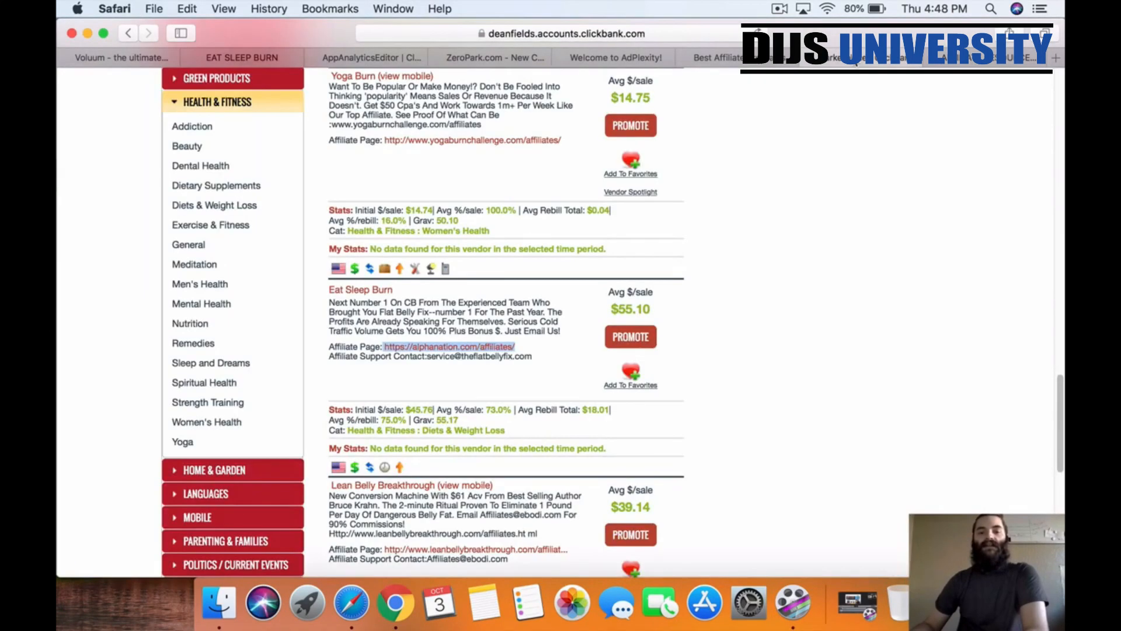
- Return to the new offer form in Voluum and set the country tag to United Kingdom
left_click(113, 61)
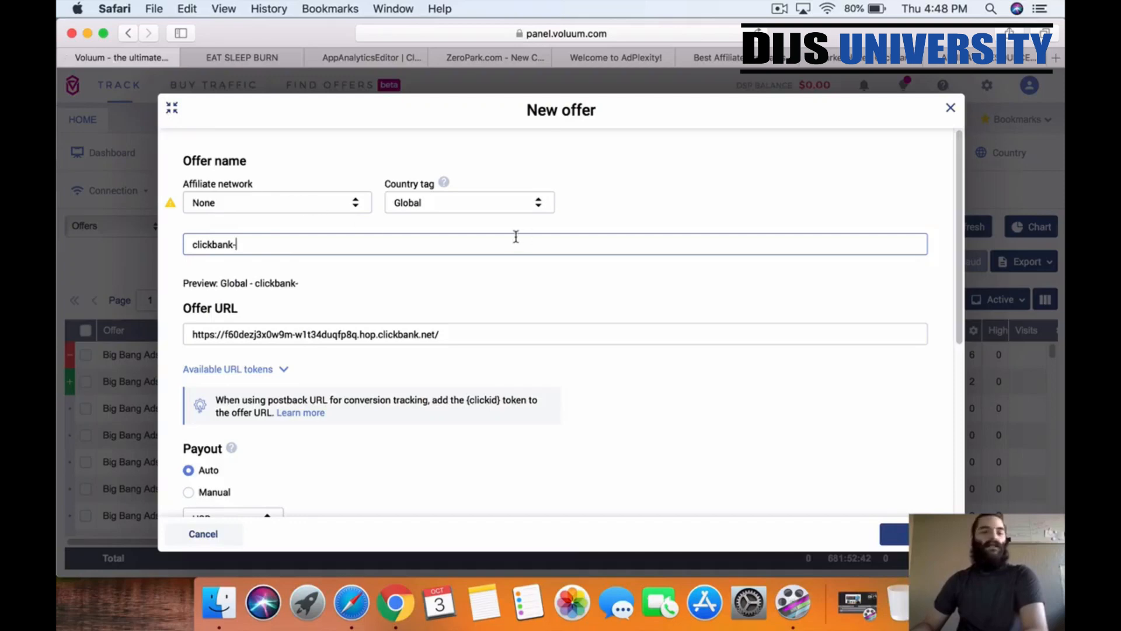
left_click(518, 202)
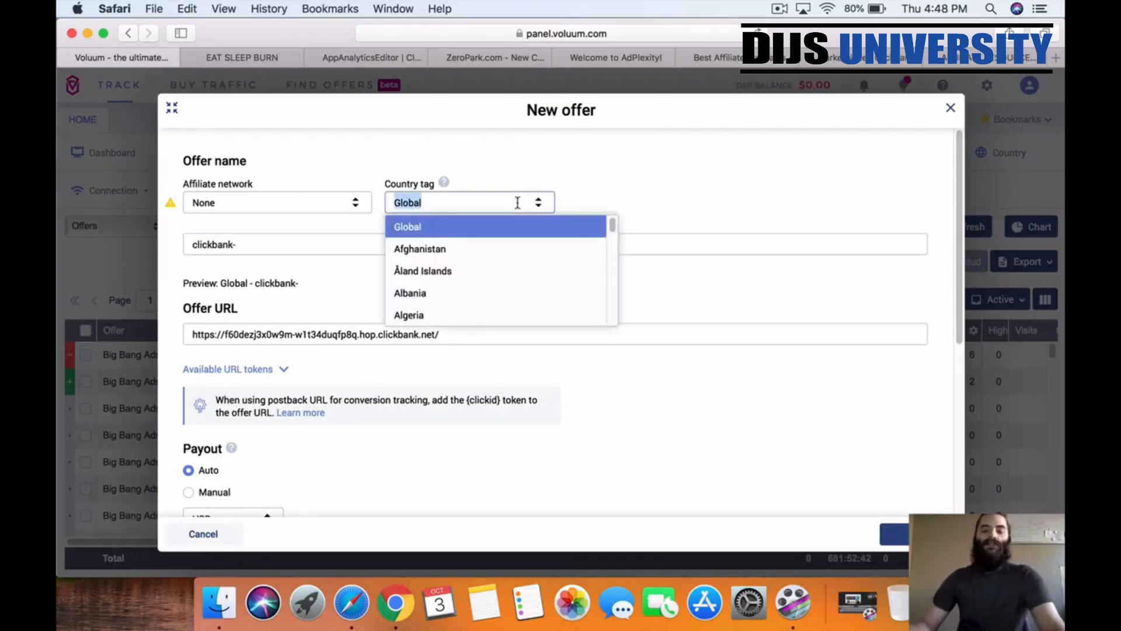
type("unit")
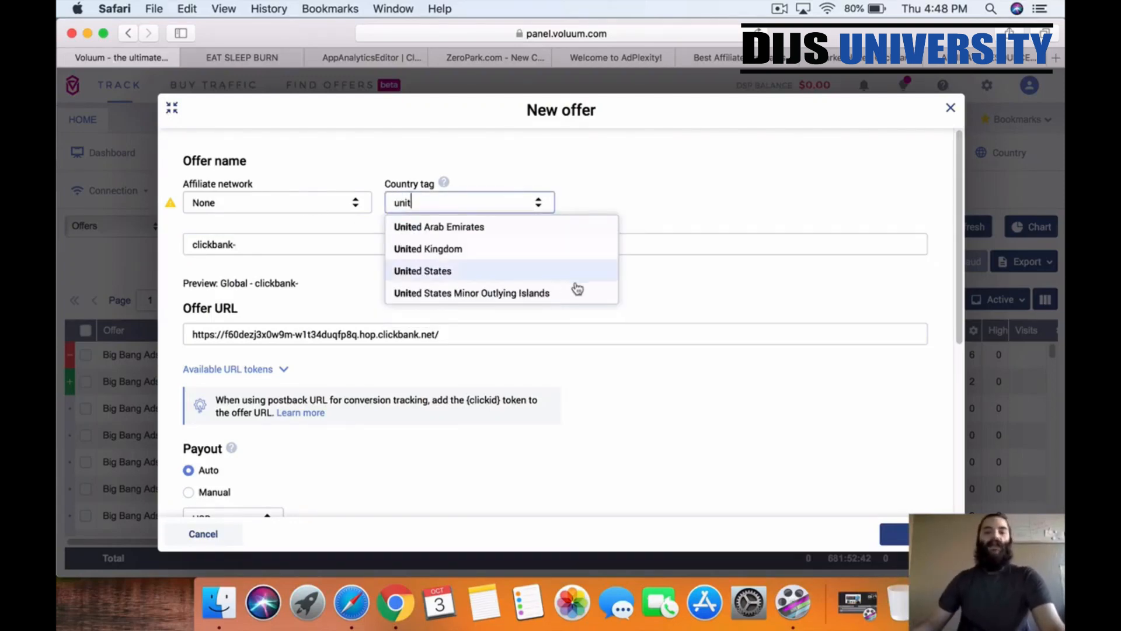
left_click(559, 259)
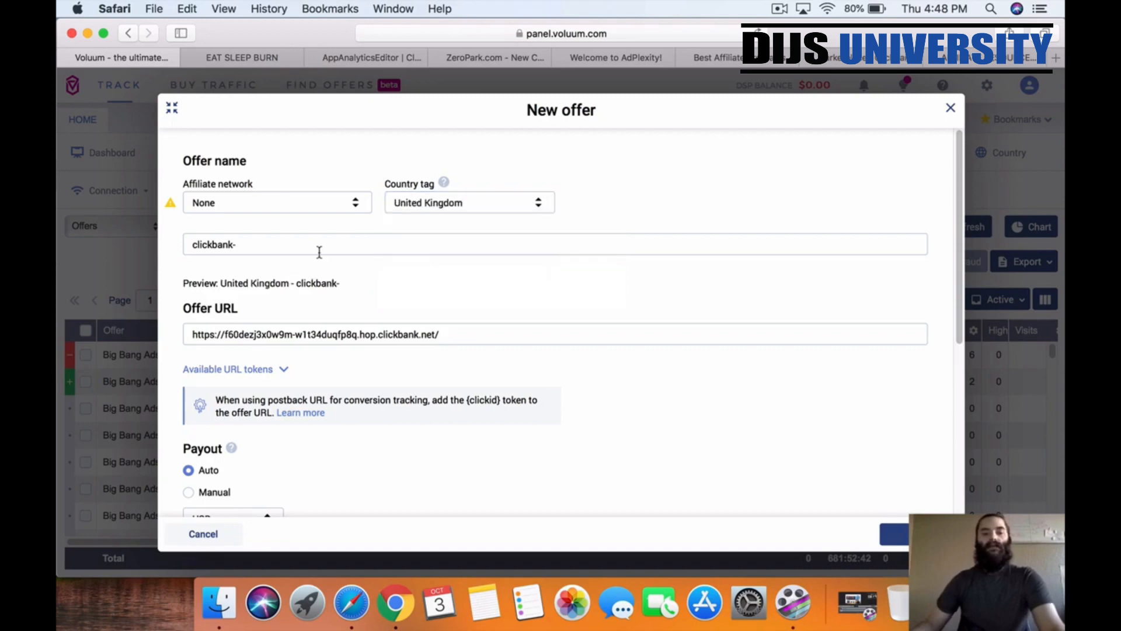
- Complete the offer name as "clickbank- eatsleepburn-zeropark"
left_click(278, 245)
type("eat sleep")
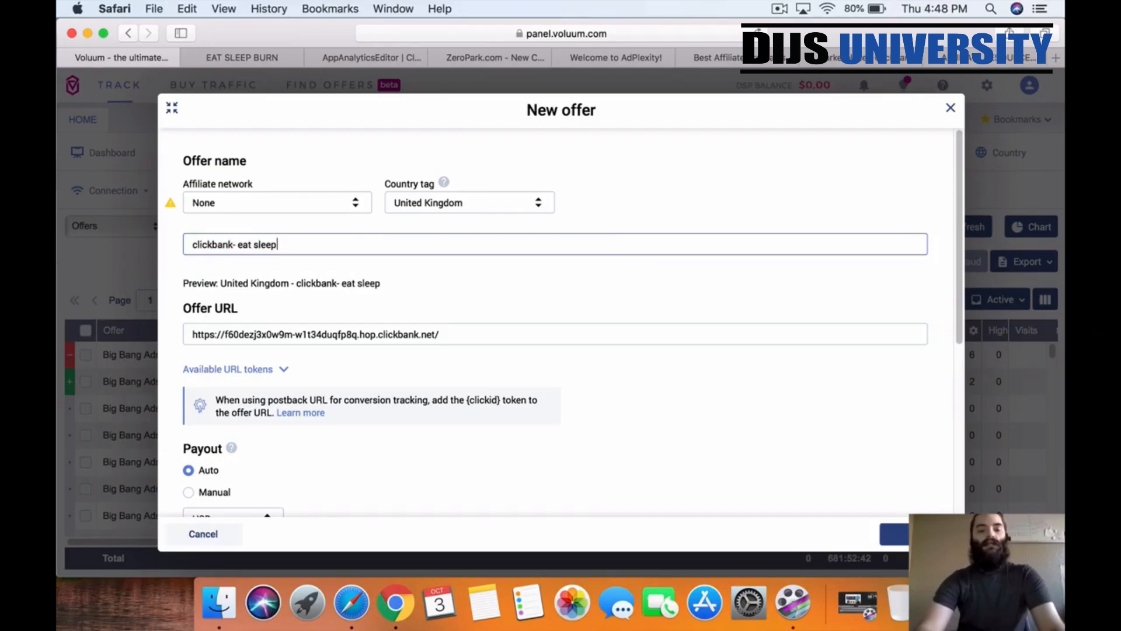
key("BackSpace")
key("BackSpace")
key("BackSpace")
type("s")
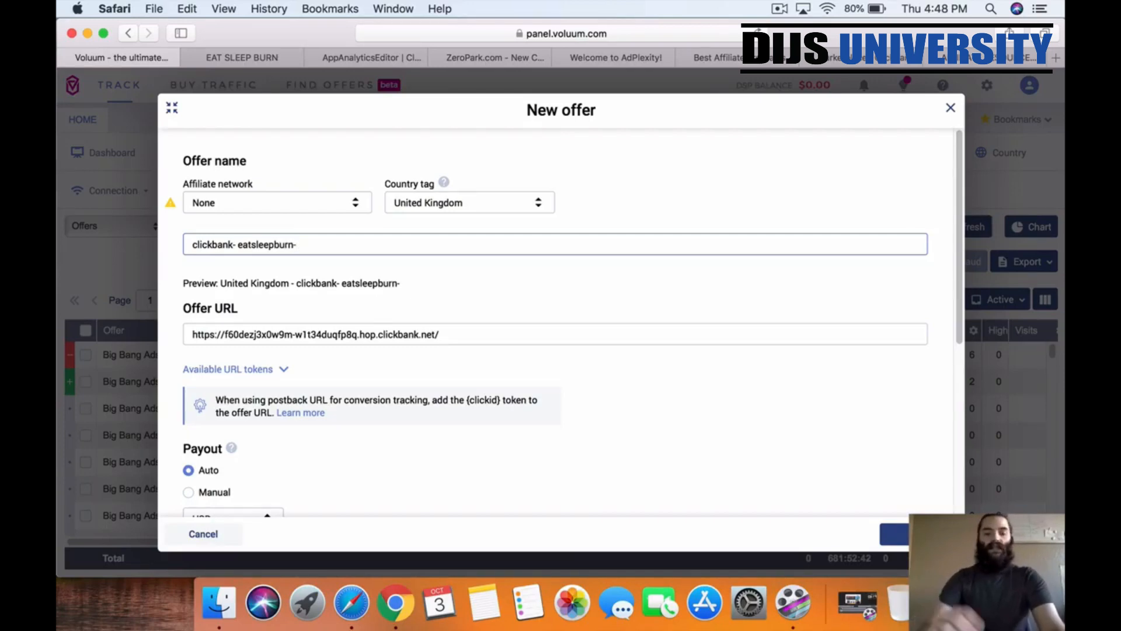
type("zeropar")
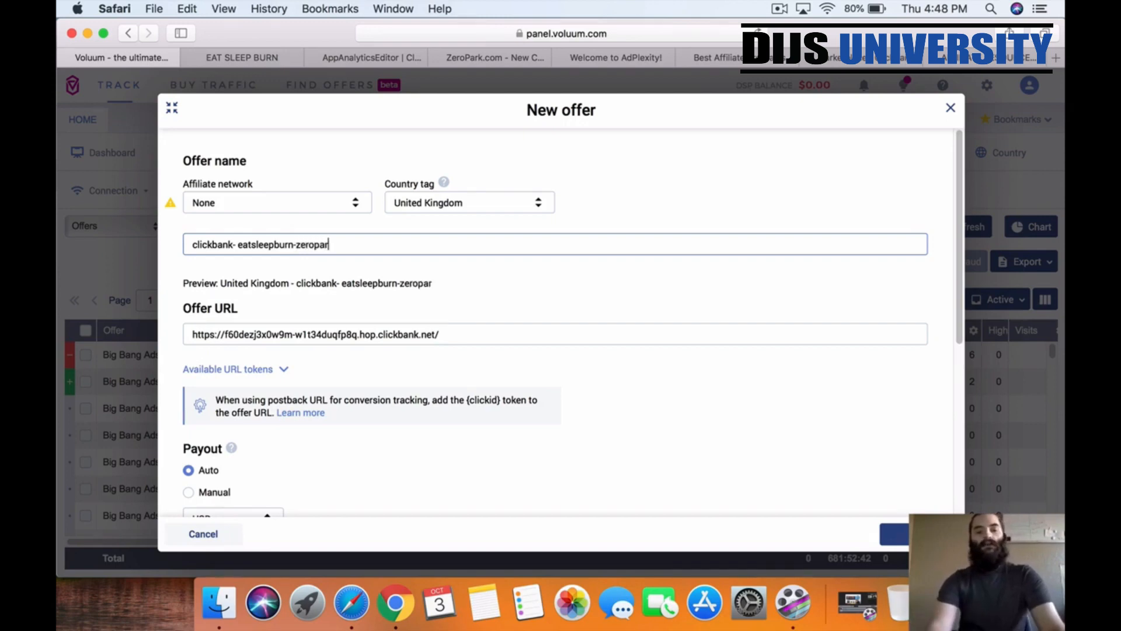
type("k")
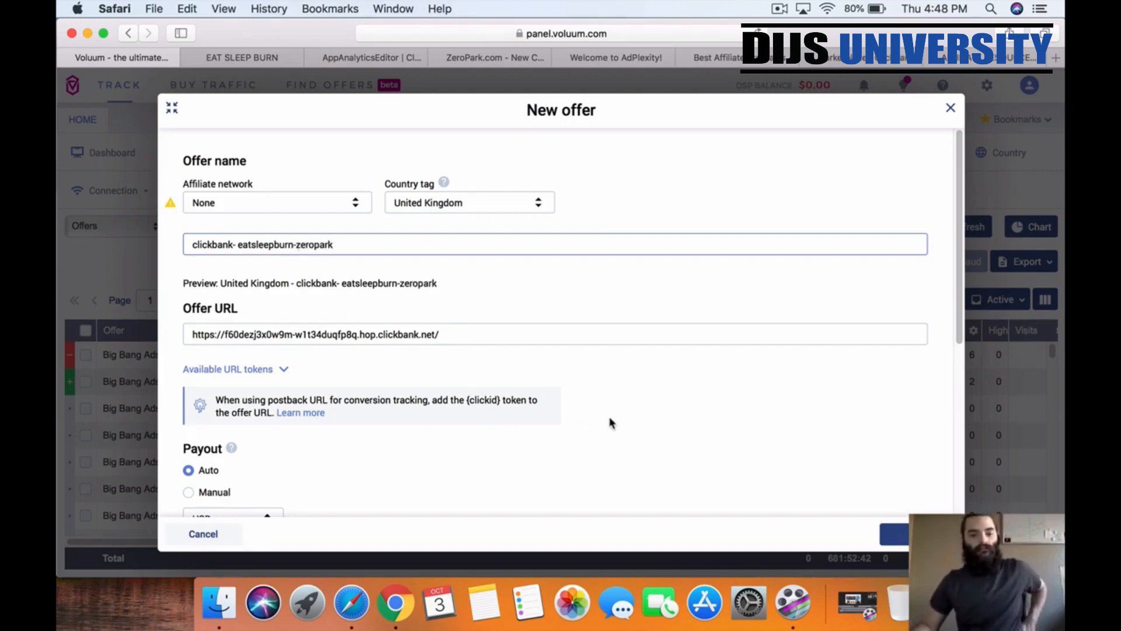
left_click(681, 397)
- Check the offer's payout, postback, workspace and conversion cap settings, then save the new offer
scroll(681, 397, "down", 2)
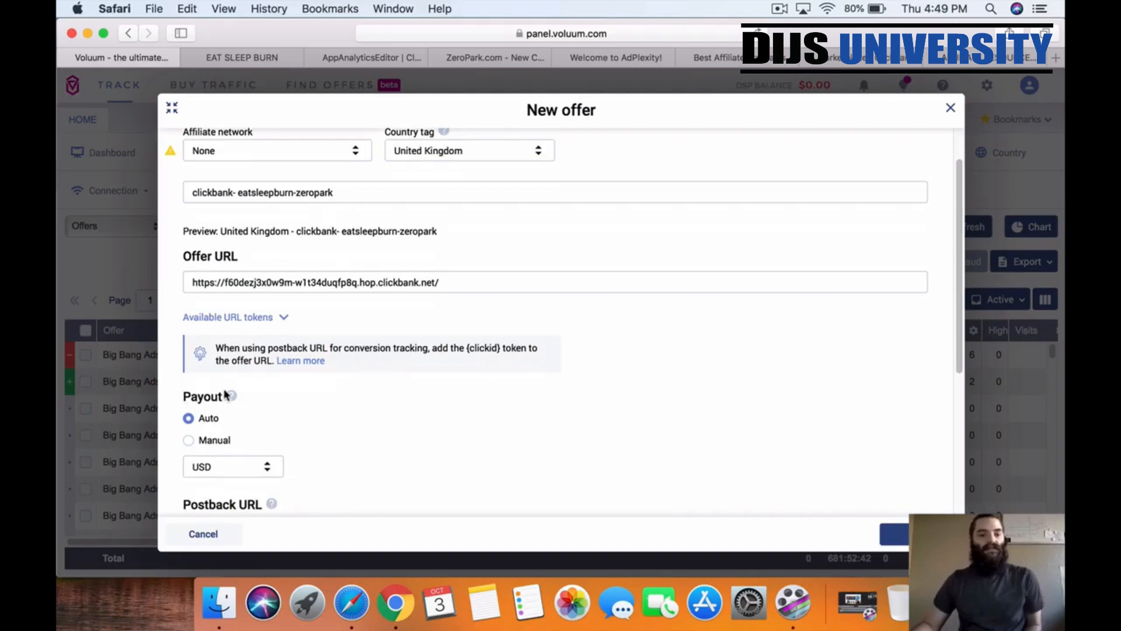
scroll(413, 436, "down", 1)
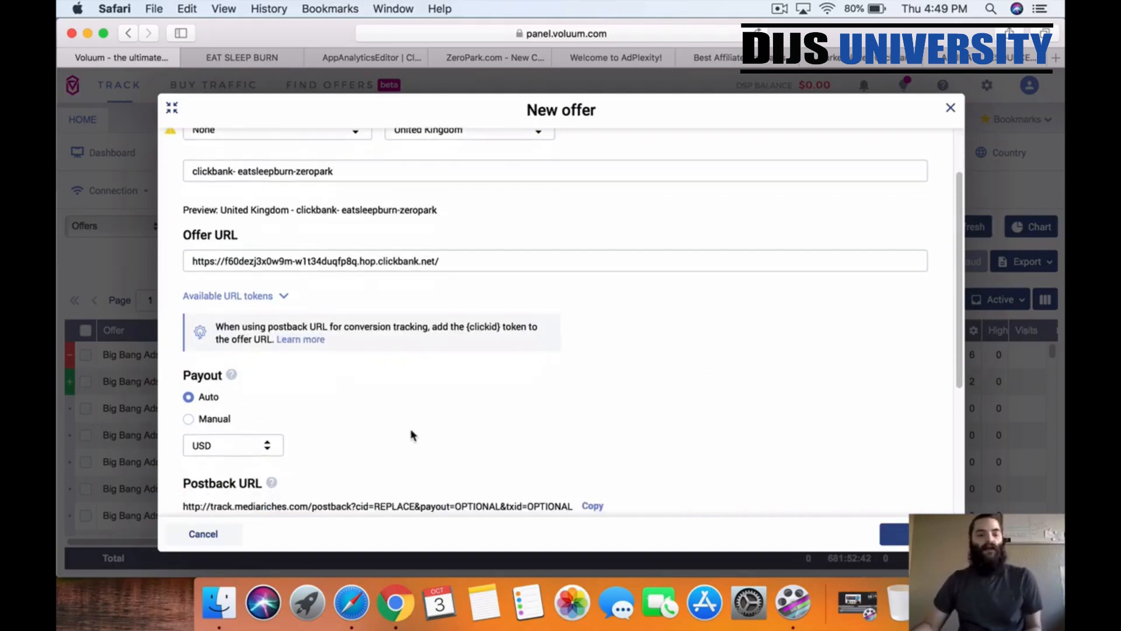
scroll(413, 435, "down", 1)
scroll(399, 409, "down", 5)
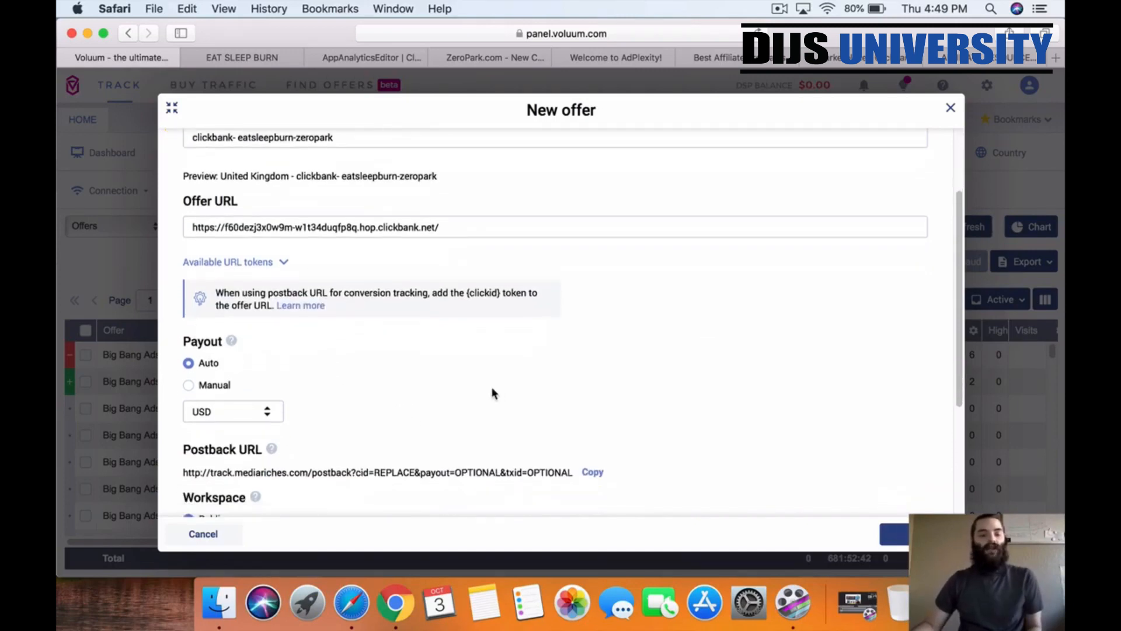
scroll(433, 313, "down", 2)
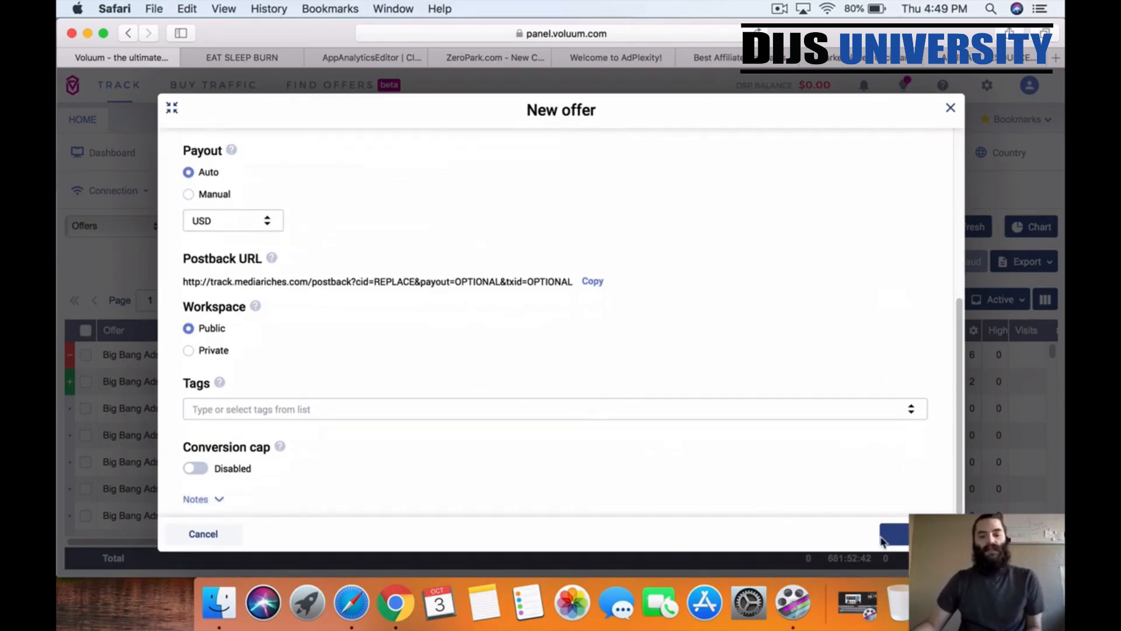
left_click(919, 534)
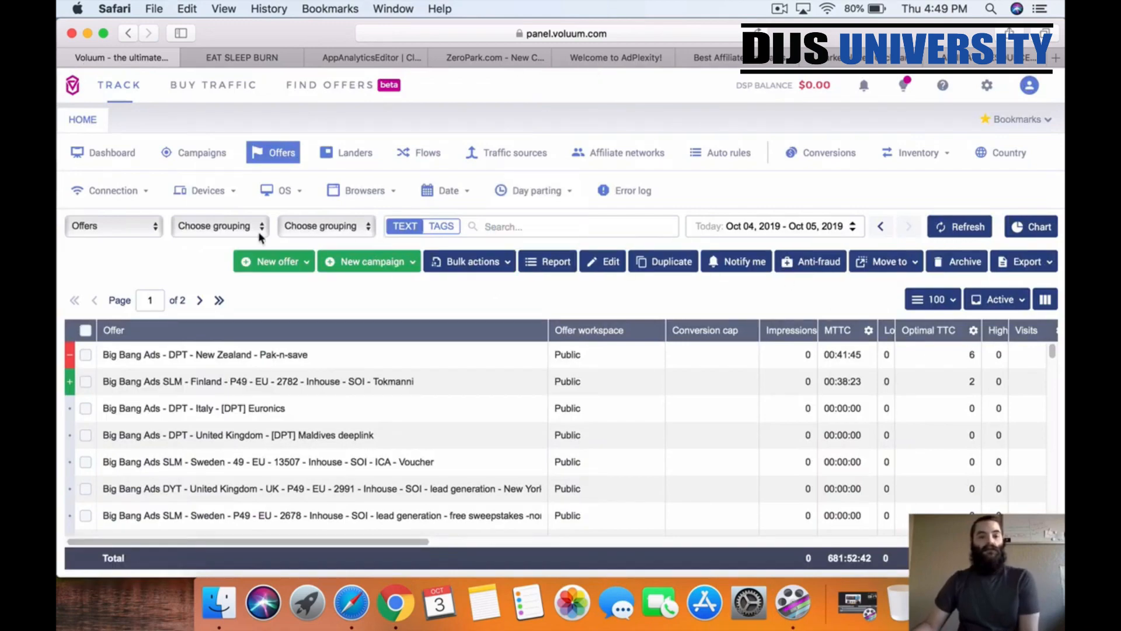
- Search the Voluum offers list for "clickbank"
scroll(325, 433, "down", 10)
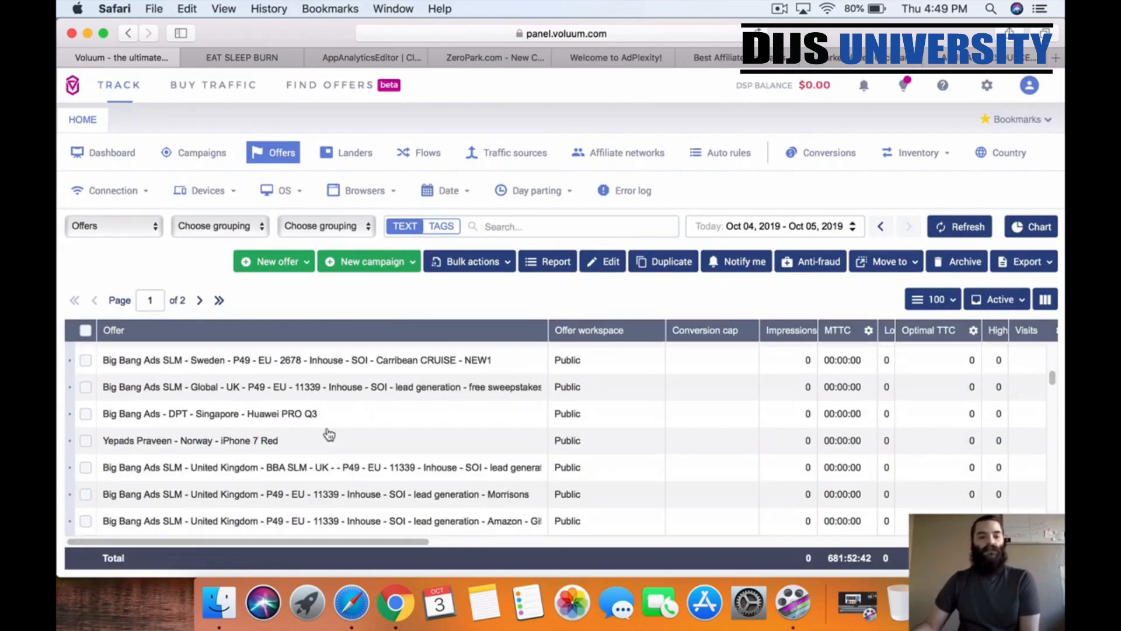
scroll(330, 440, "up", 10)
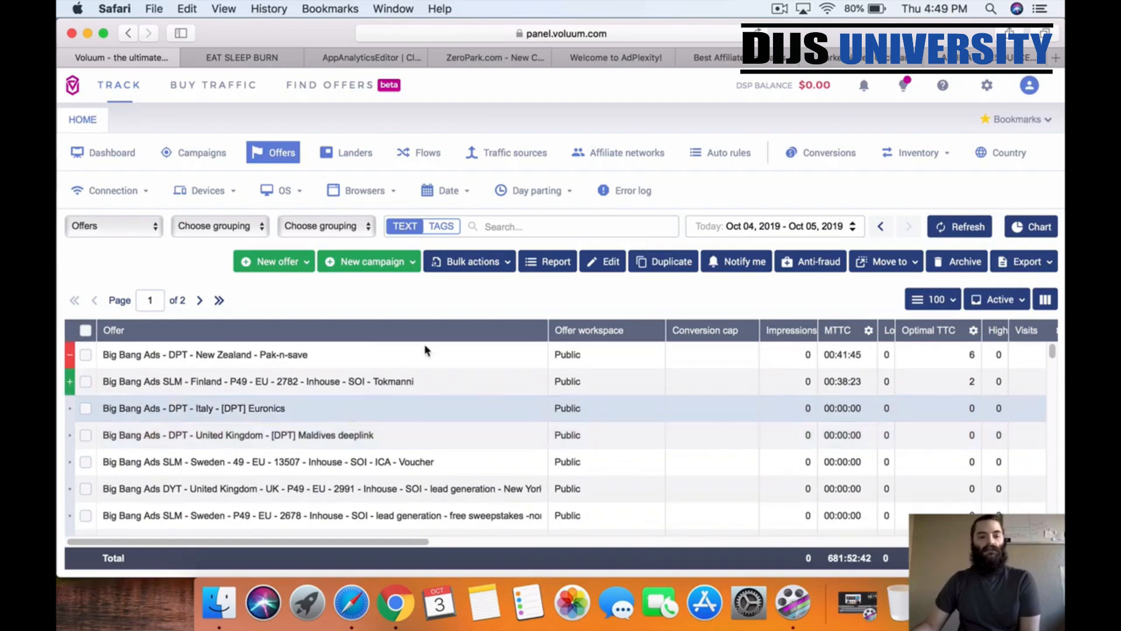
left_click(531, 227)
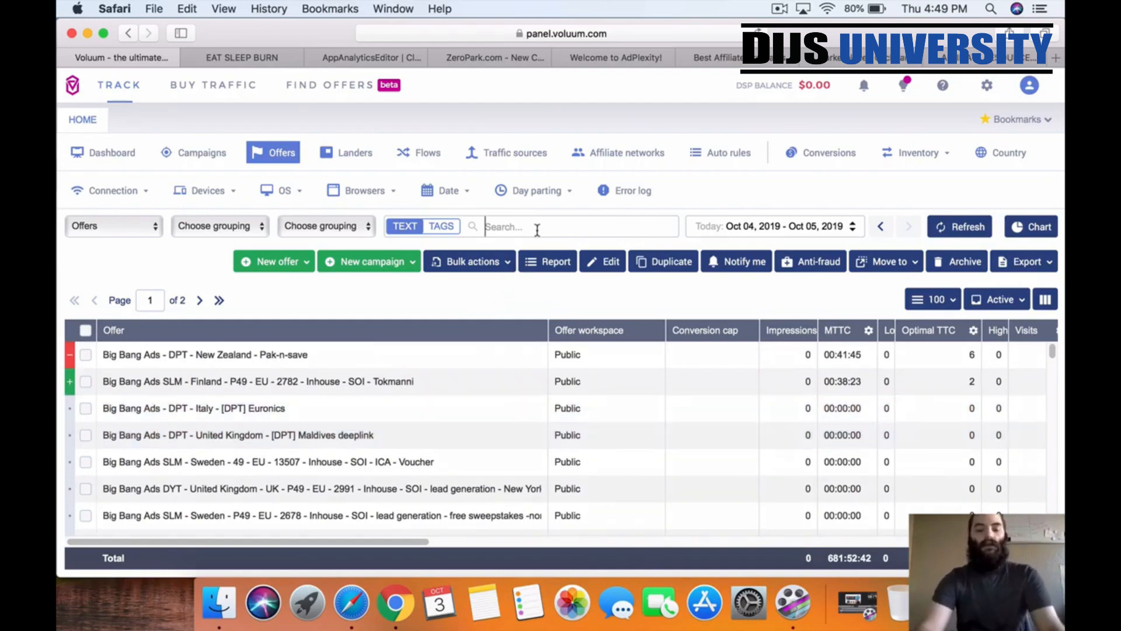
type("clickbank")
key("Return")
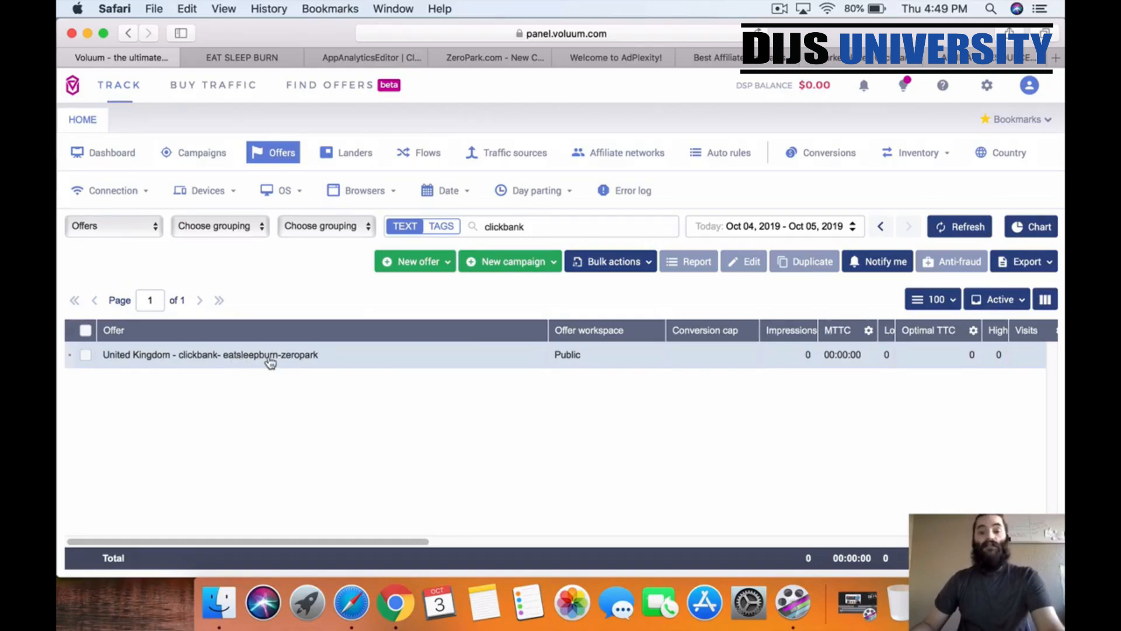
- Open the Tracking URLs in the Voluum settings and copy the conversion tracking pixel URL
left_click(988, 87)
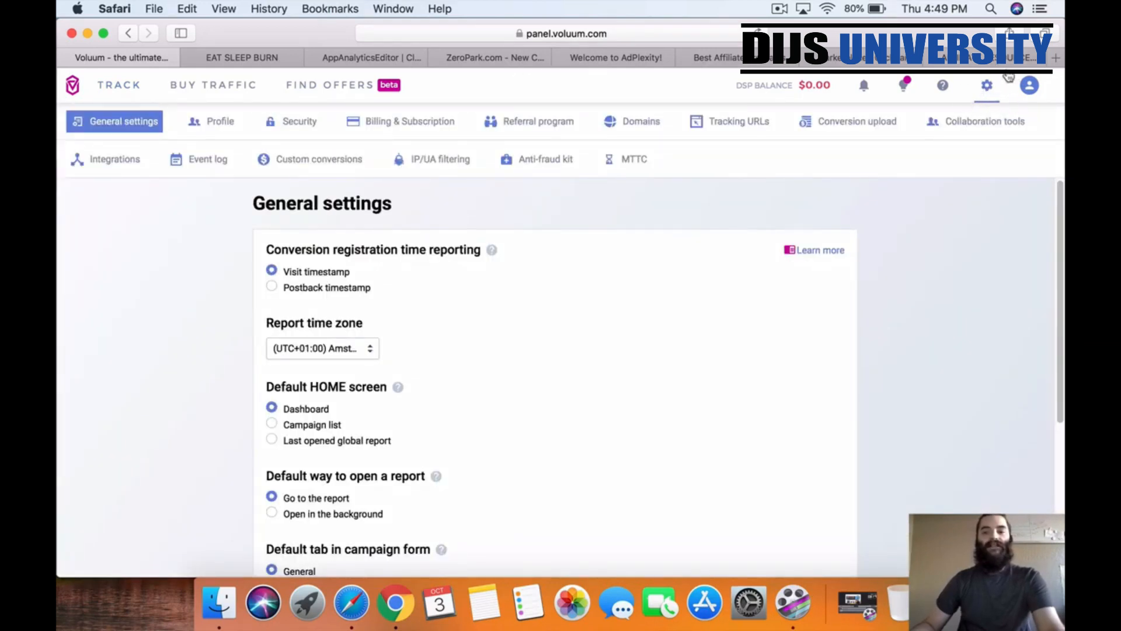
left_click(737, 123)
scroll(303, 295, "down", 1)
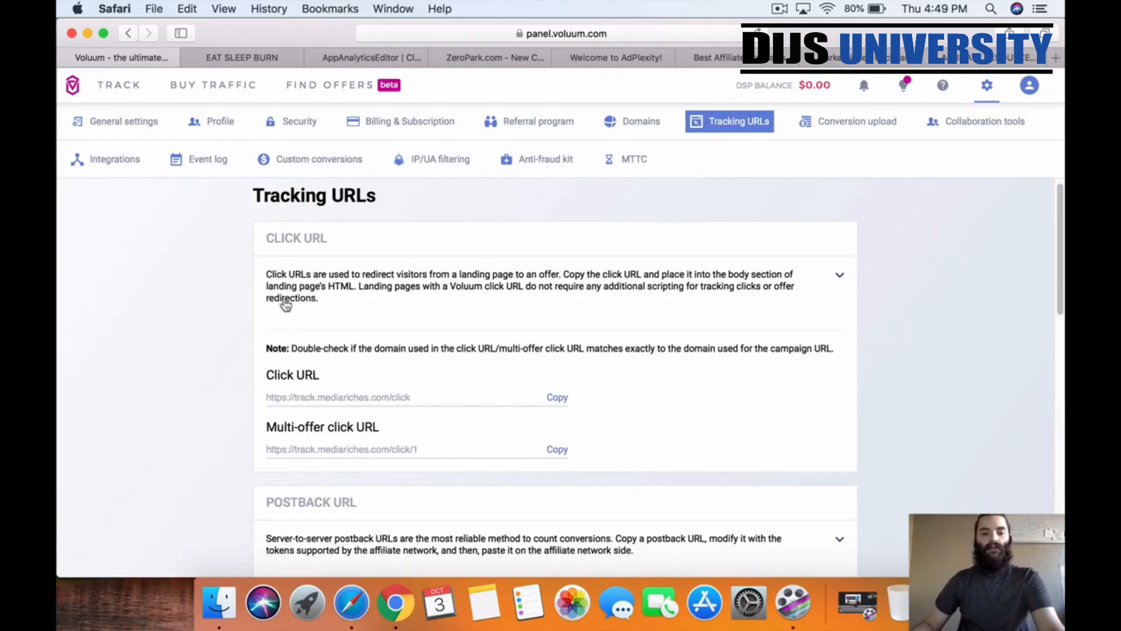
scroll(222, 335, "down", 8)
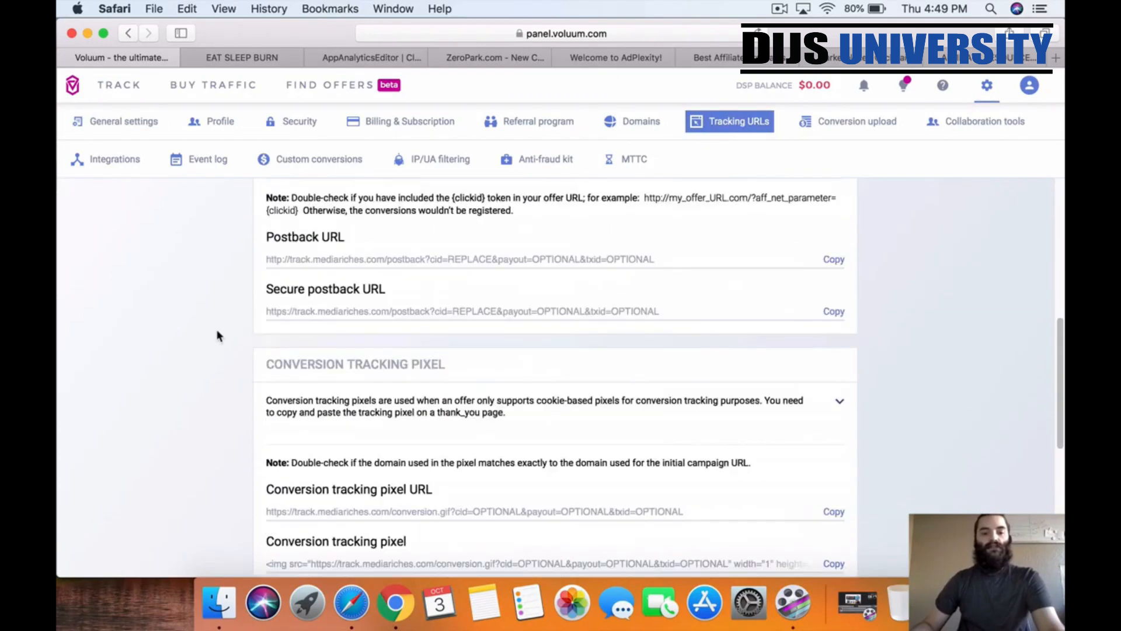
scroll(229, 351, "down", 1)
triple_click(640, 495)
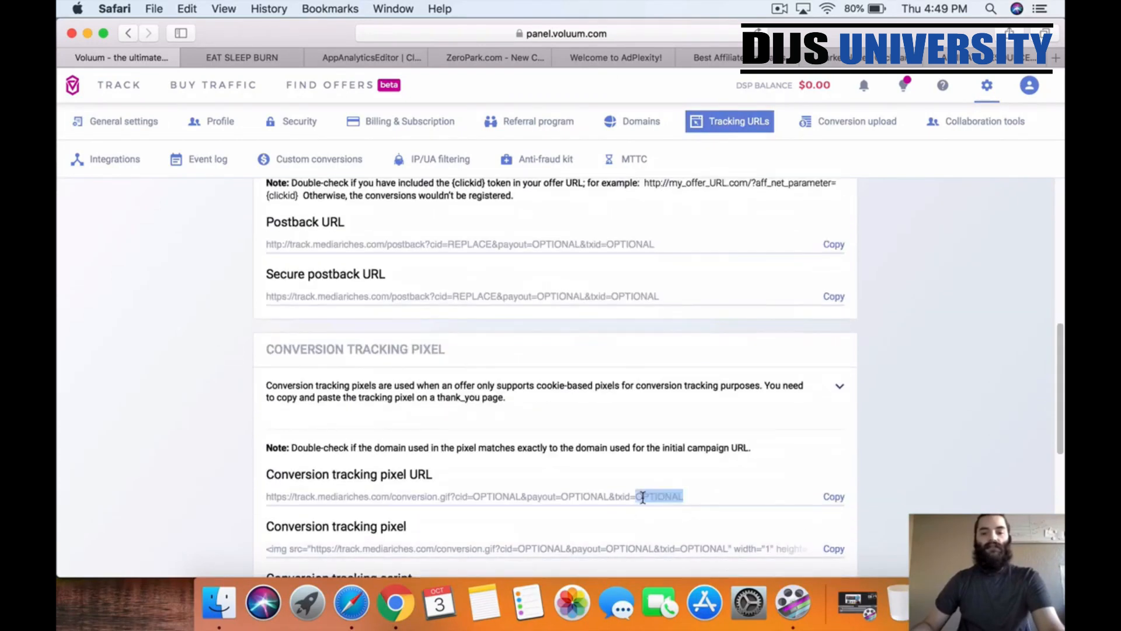
left_click(832, 500)
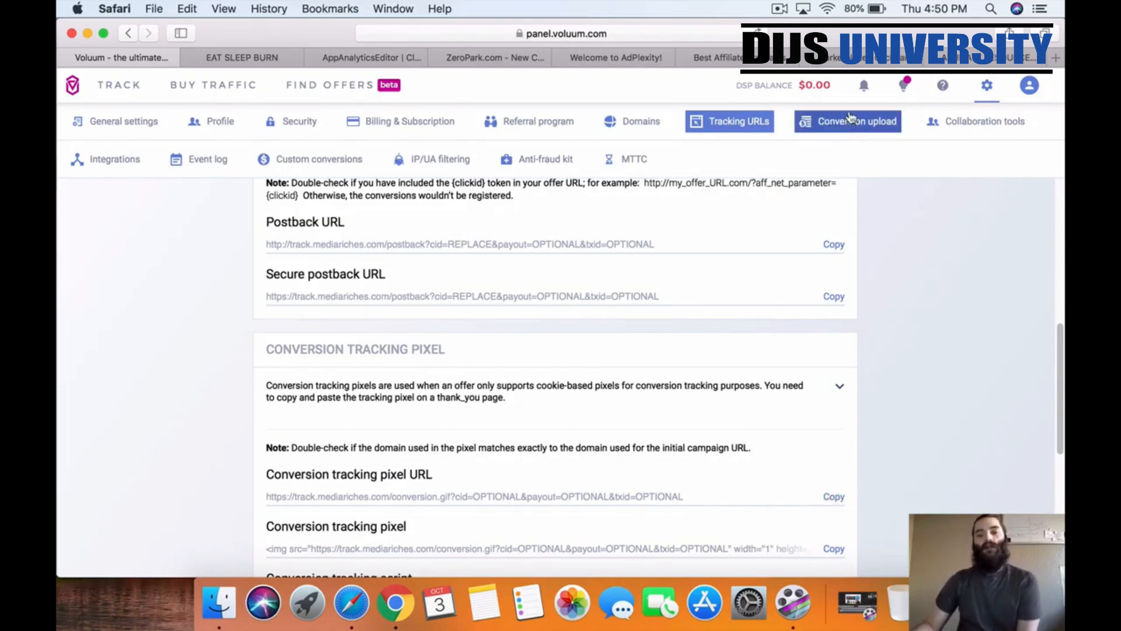
- Switch to the ClickBank account and open the My Site page of its vendor settings
left_click(861, 61)
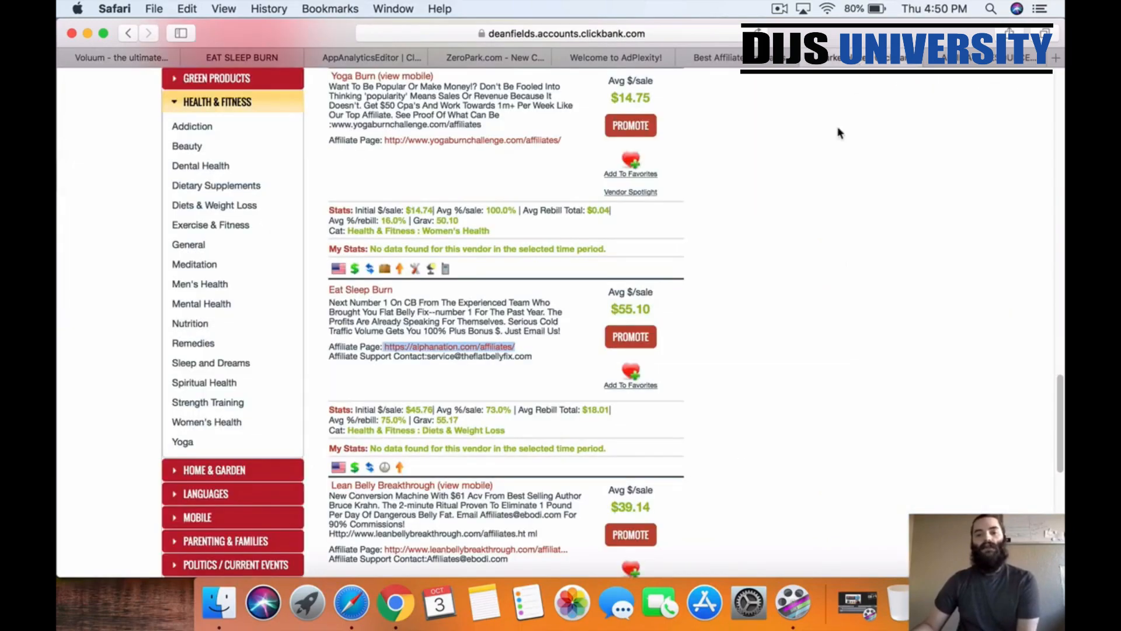
scroll(762, 347, "down", 3)
scroll(765, 342, "up", 20)
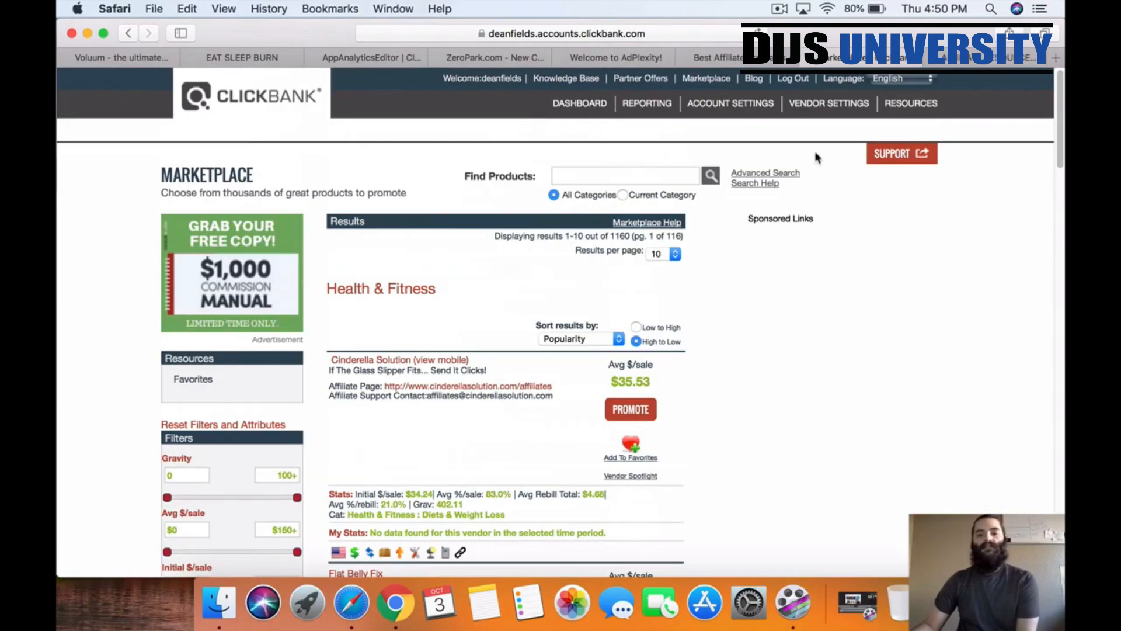
left_click(816, 106)
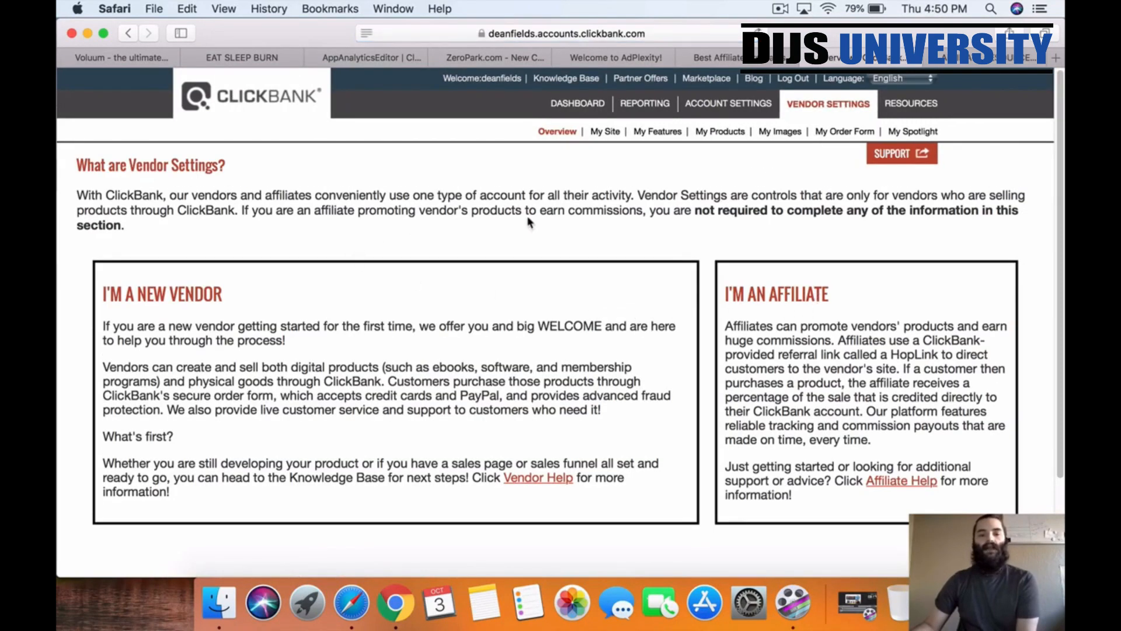
left_click(607, 132)
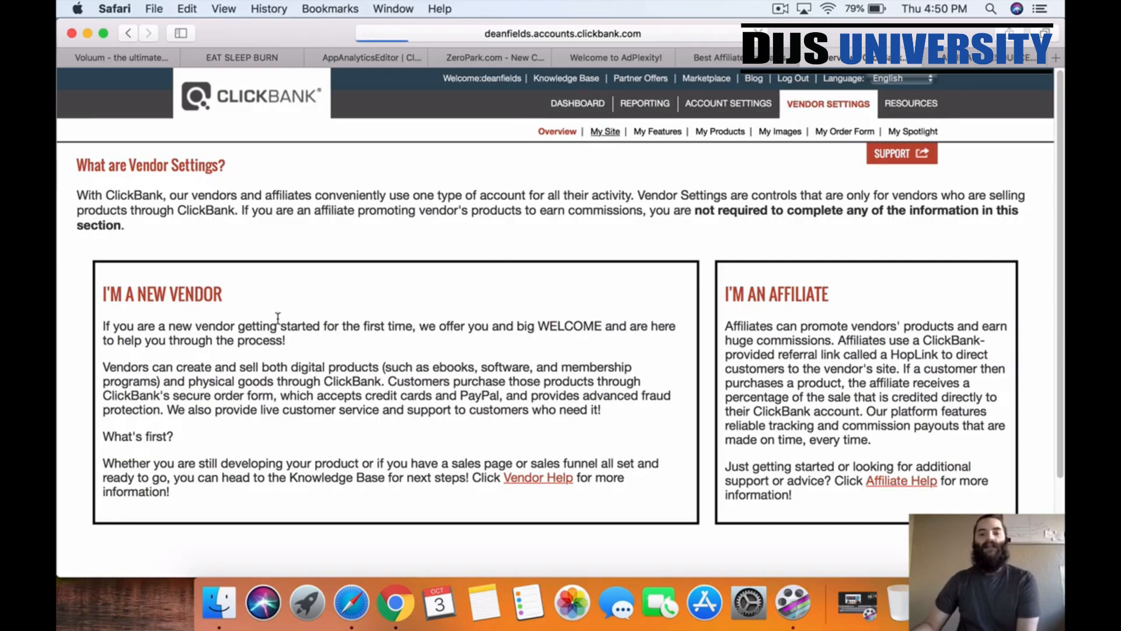
- Find Integrated Sales Reporting on the My Site page and start adding a tracking code
scroll(377, 413, "down", 1)
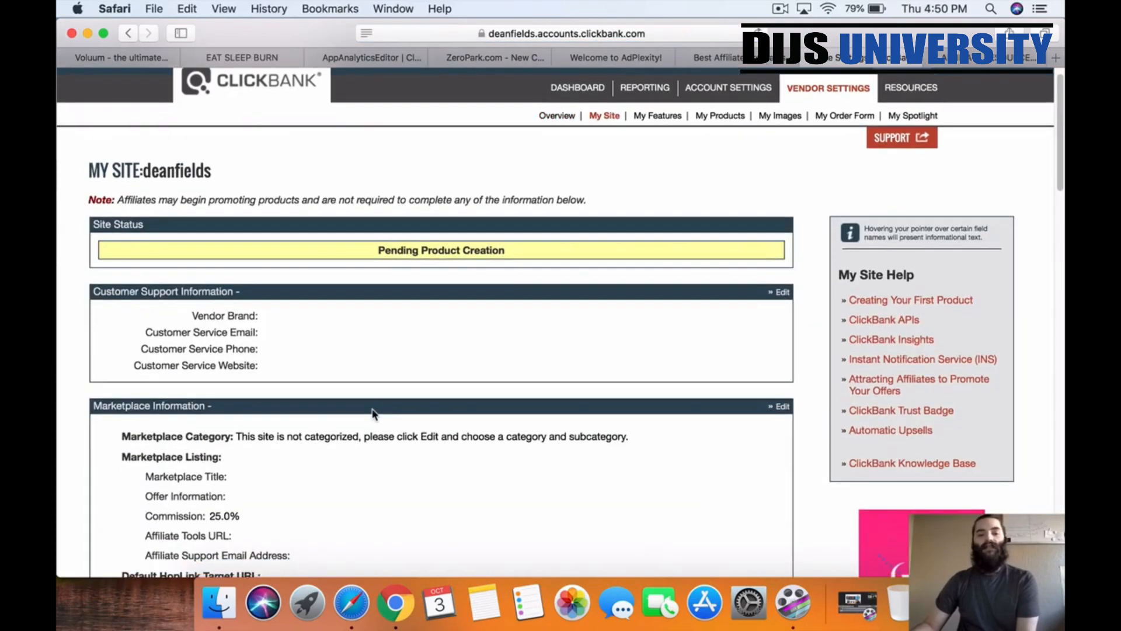
scroll(374, 413, "down", 7)
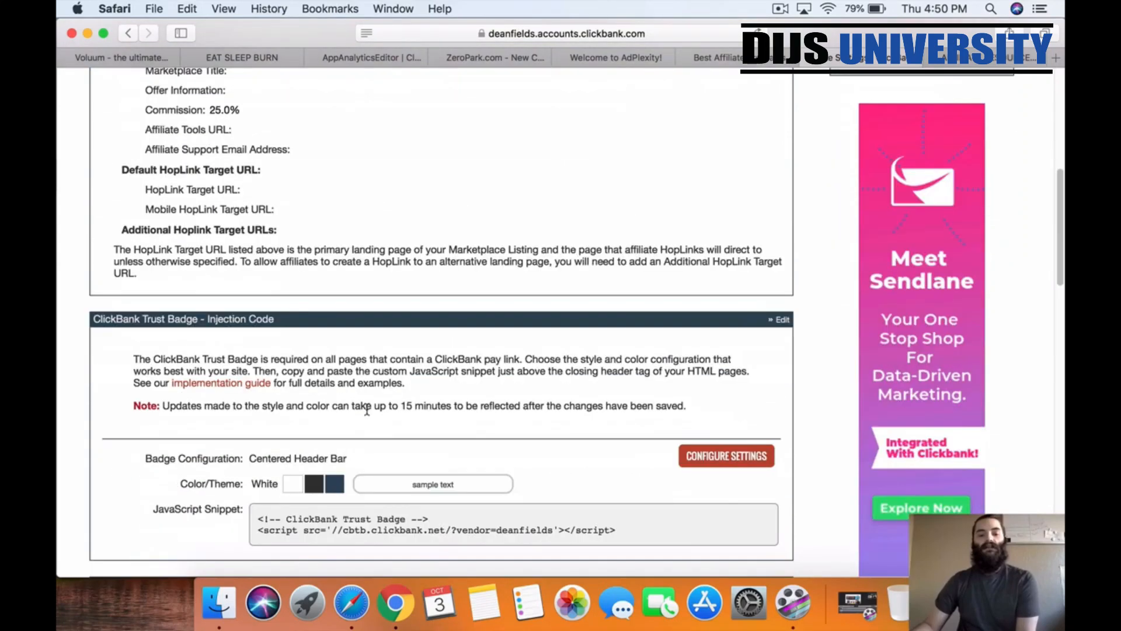
scroll(367, 411, "down", 2)
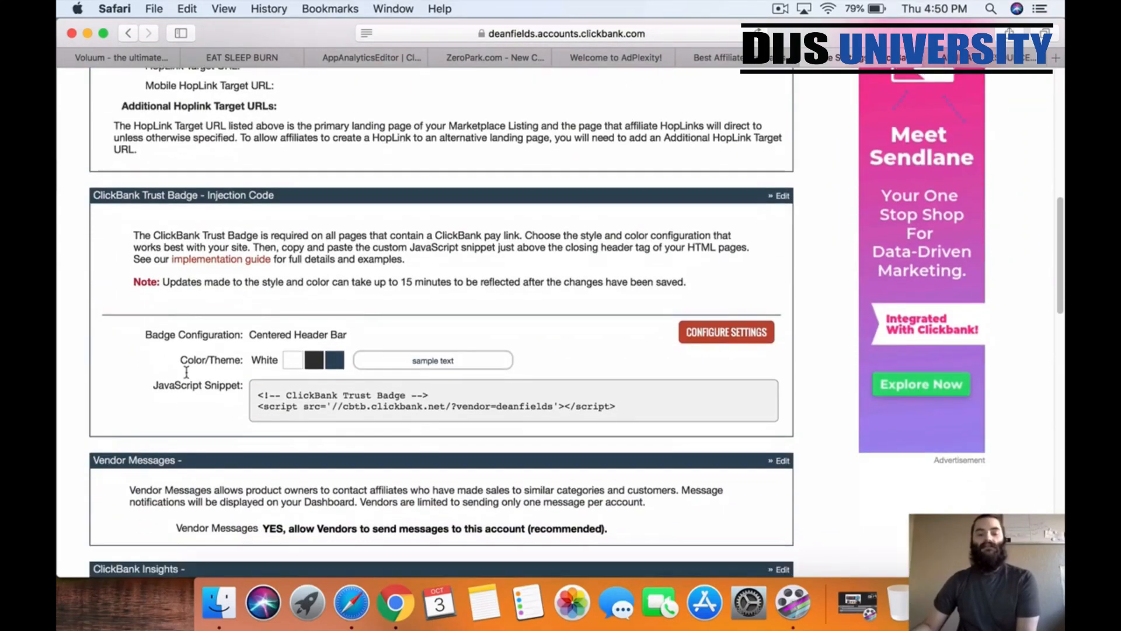
scroll(186, 372, "down", 6)
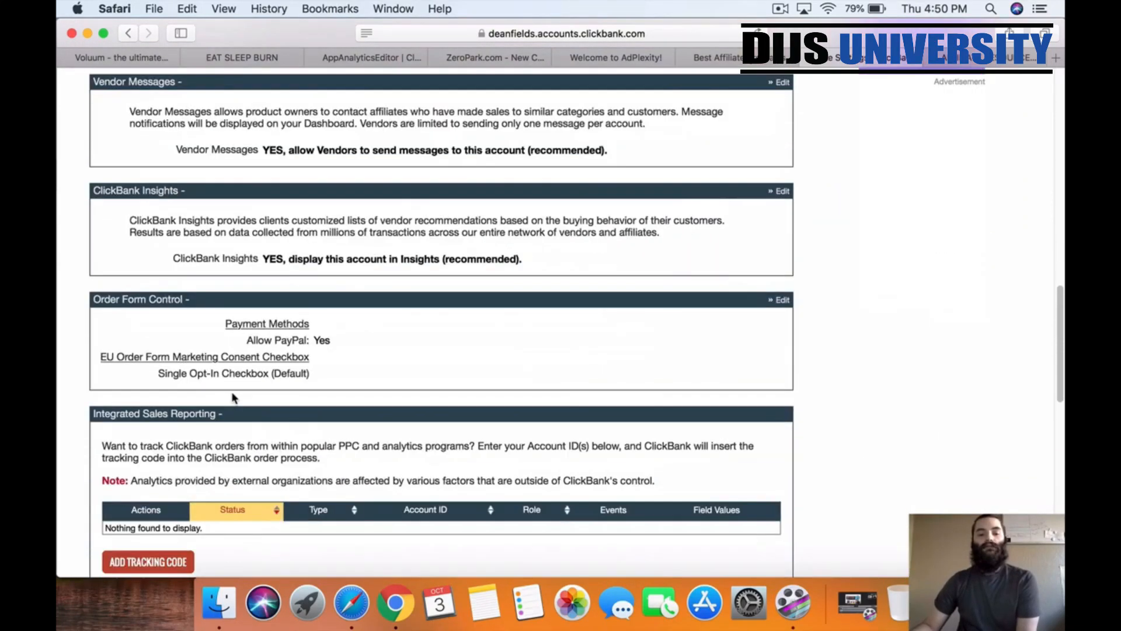
scroll(232, 394, "down", 3)
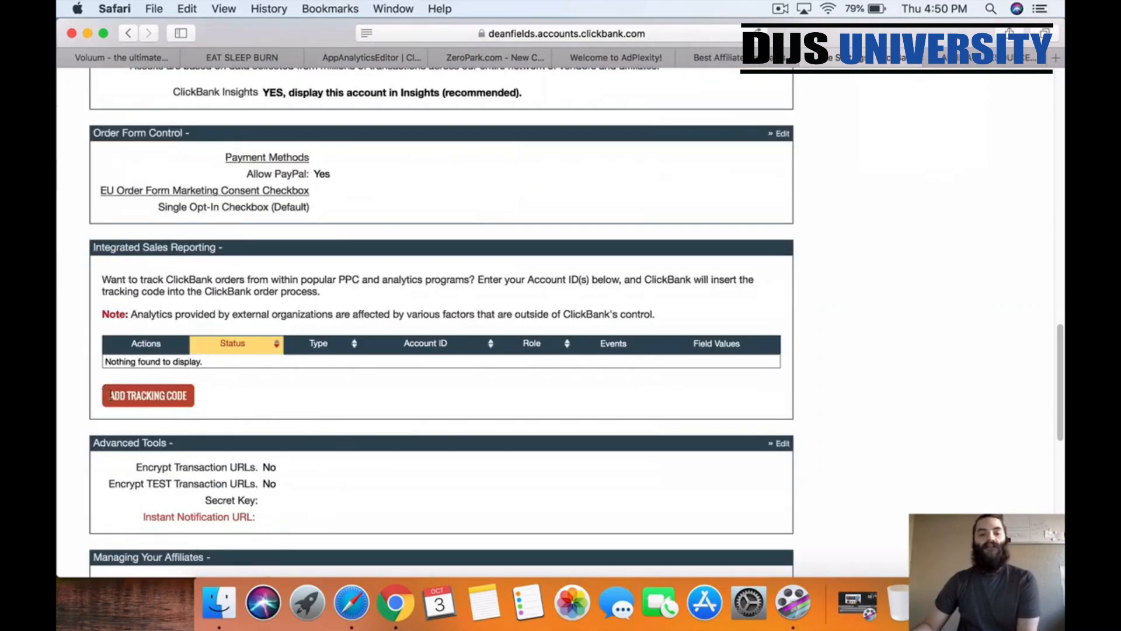
left_click_drag(110, 395, 210, 398)
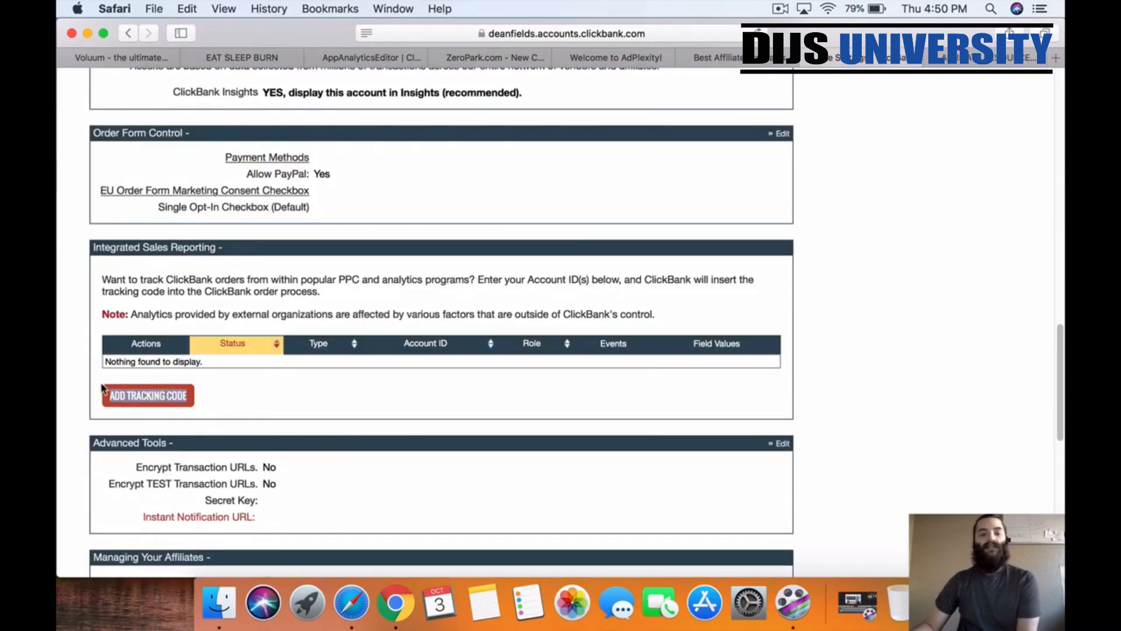
left_click(178, 402)
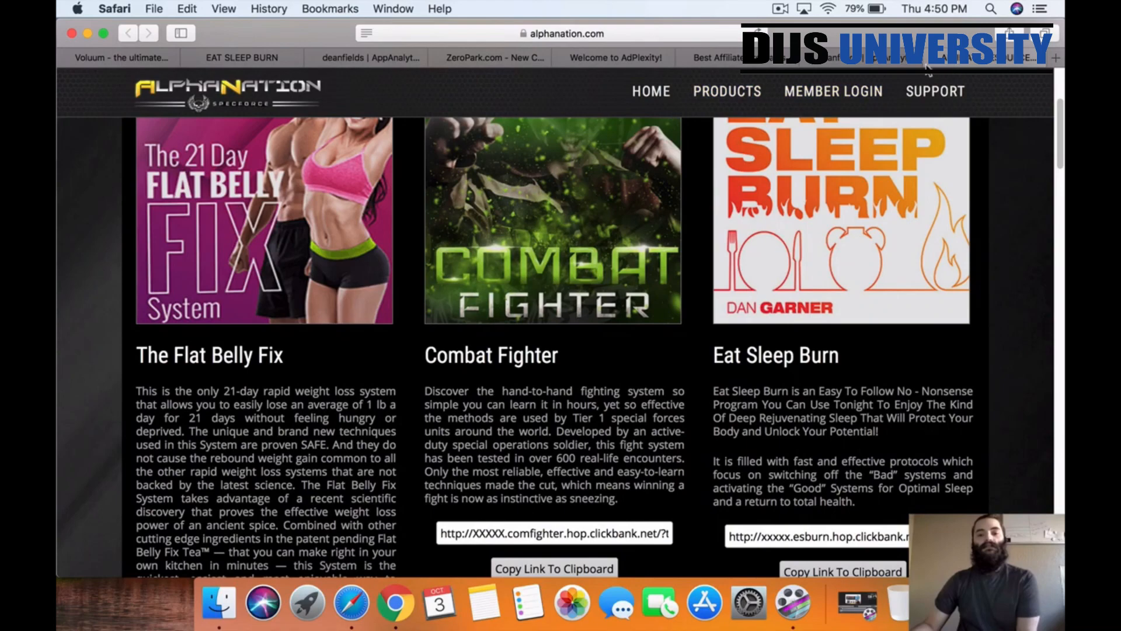
- Return to the ClickBank tracking code editor and add an entry of type Tracking Pixel
left_click(879, 66)
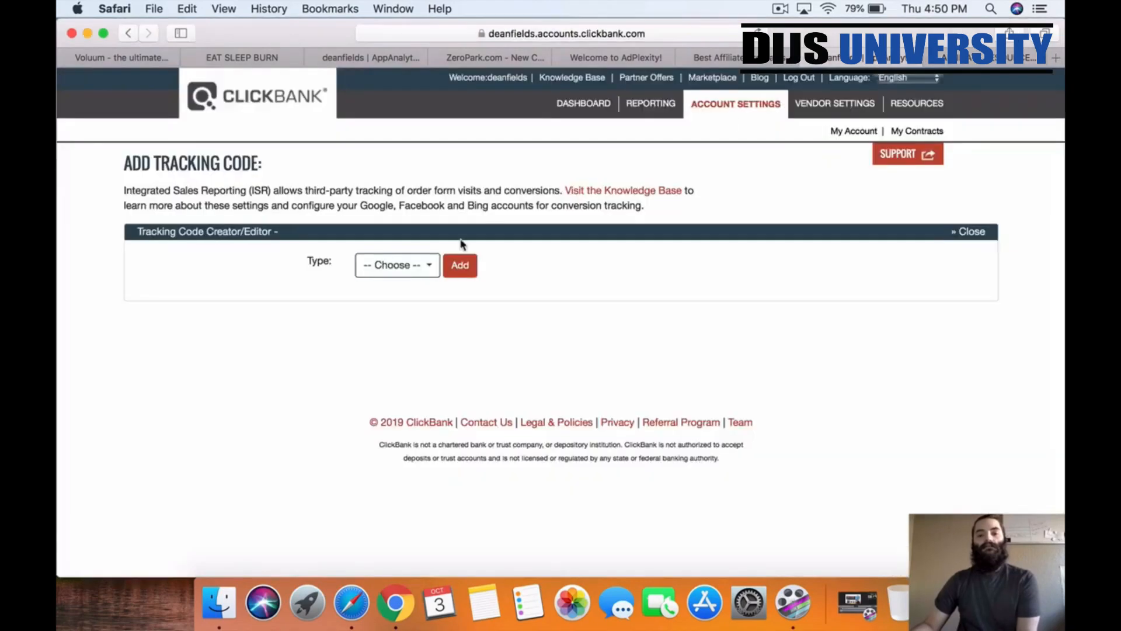
left_click(418, 269)
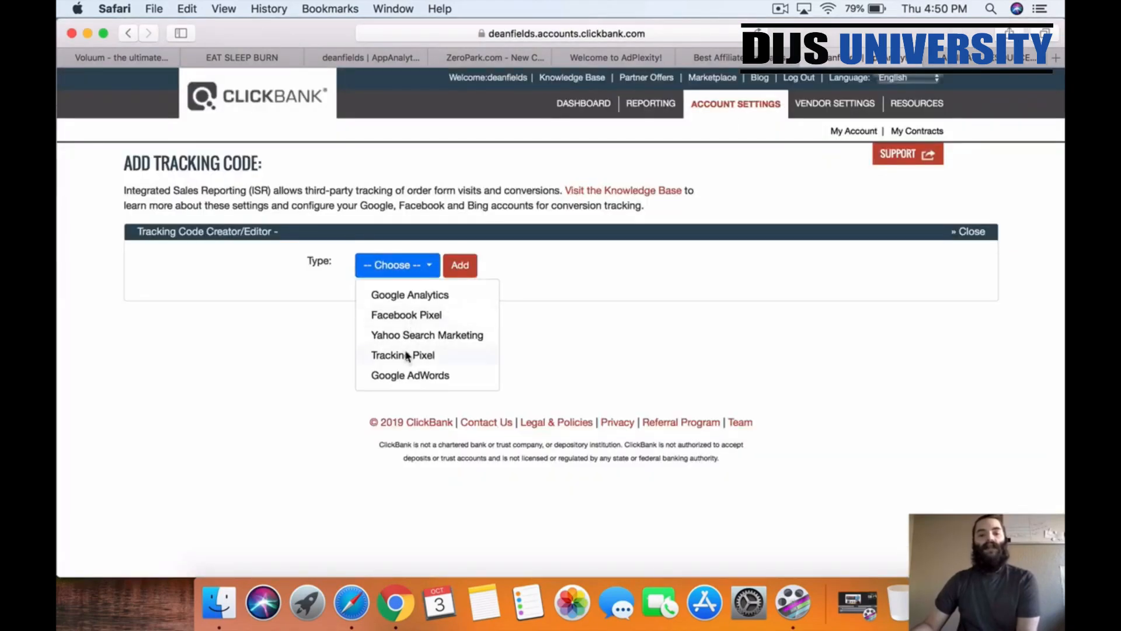
left_click(407, 356)
left_click(473, 270)
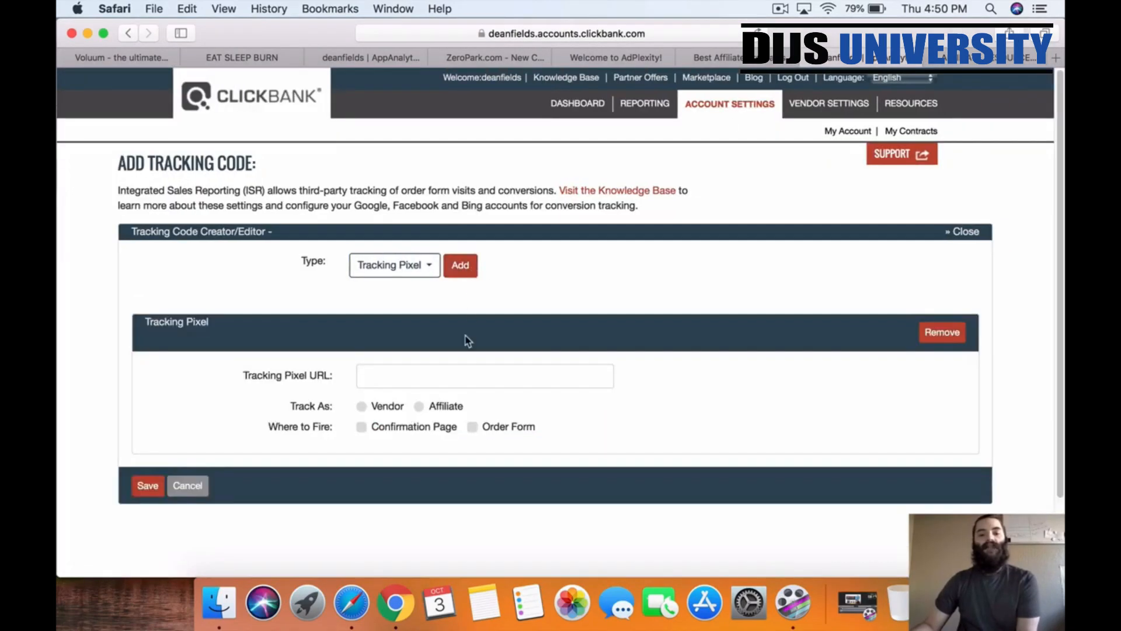
- Paste the copied conversion pixel URL as the tracking pixel URL, tracked as Affiliate and fired on the Confirmation Page
left_click(390, 379)
right_click(387, 375)
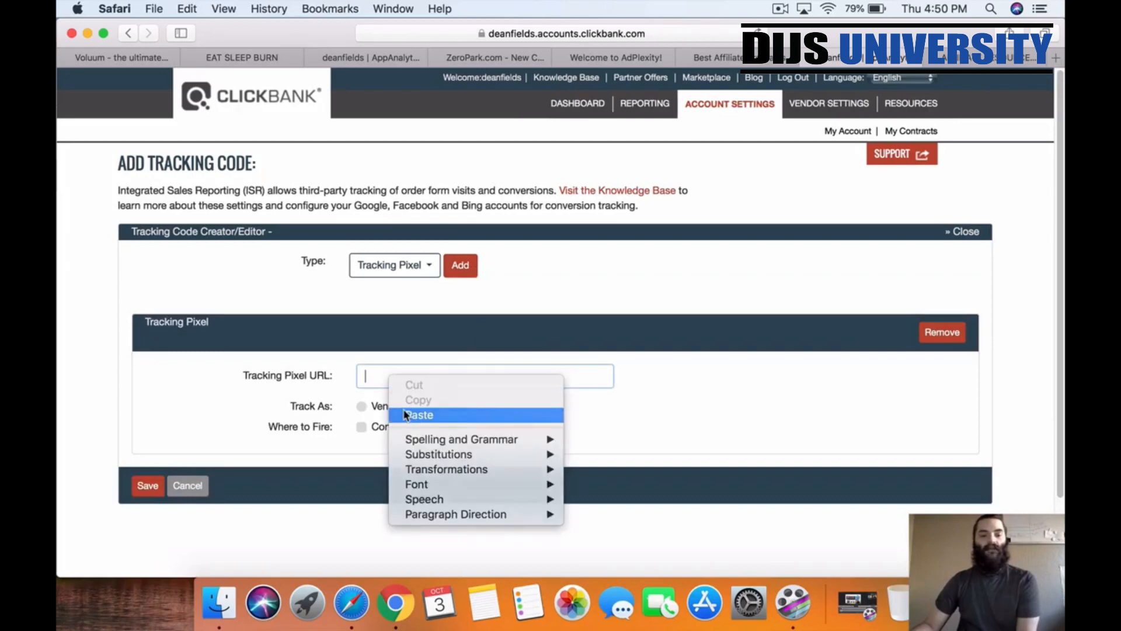
left_click(409, 412)
left_click(421, 406)
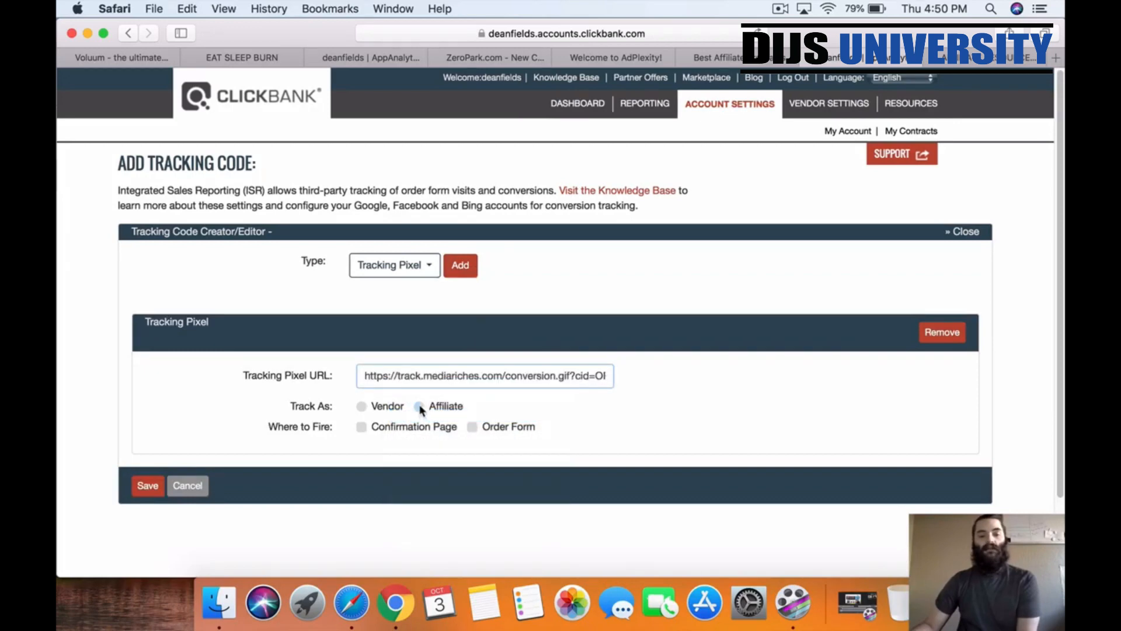
scroll(777, 420, "down", 1)
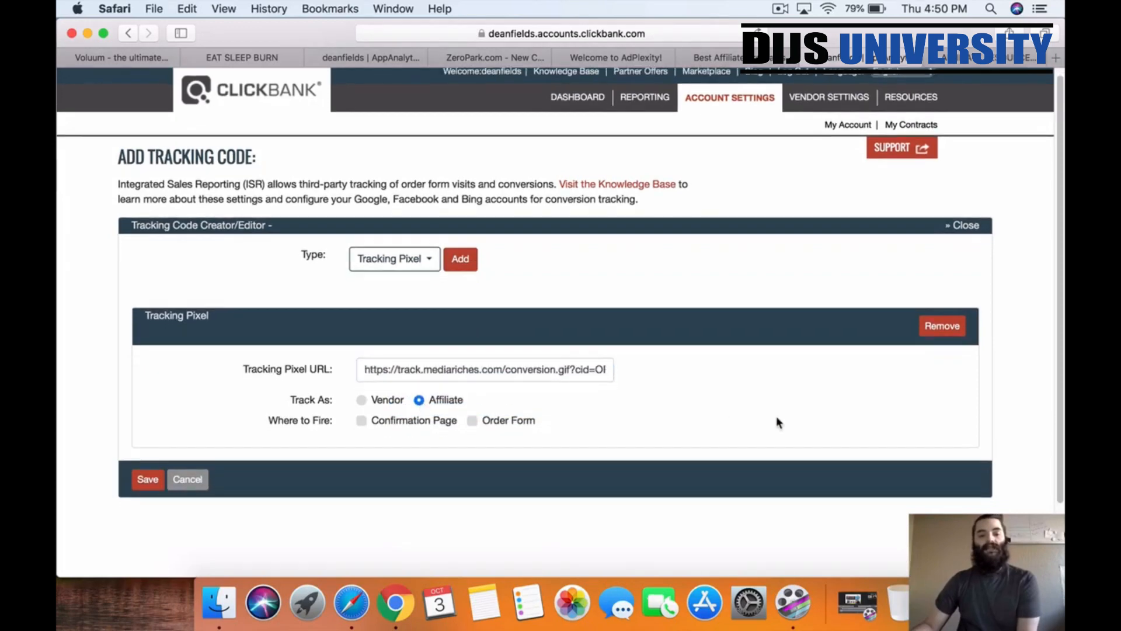
left_click(374, 425)
scroll(255, 419, "down", 5)
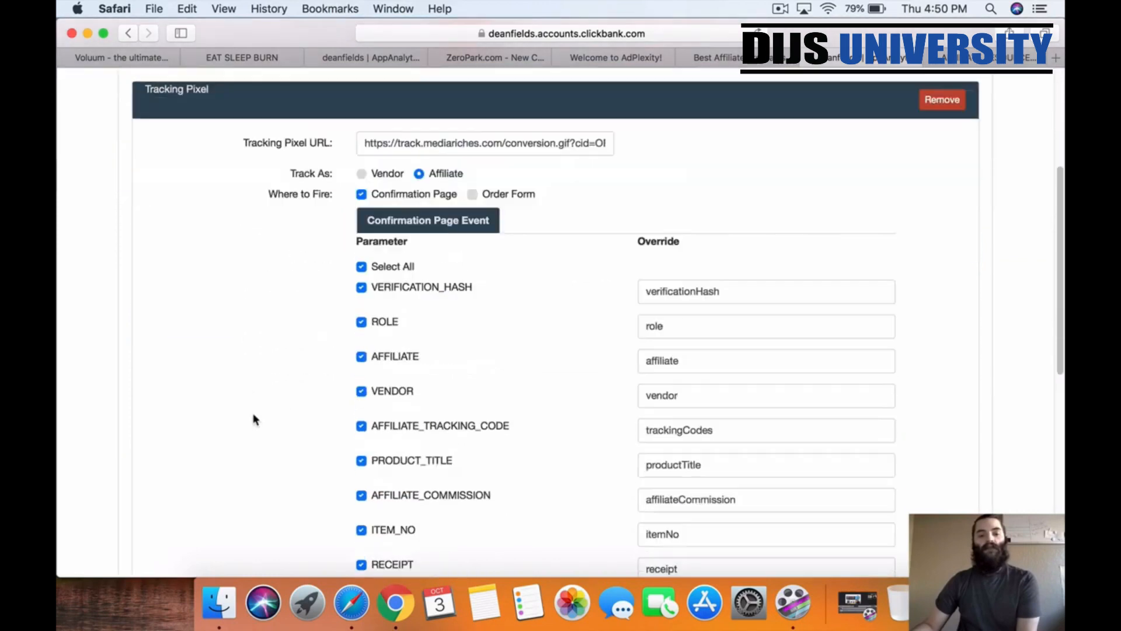
- Enable only VERIFICATION_HASH, AFFILIATE_TRACKING_CODE and AFFILIATE_COMMISSION for the confirmation page event, overridden as txid, cid and Payout
left_click(361, 267)
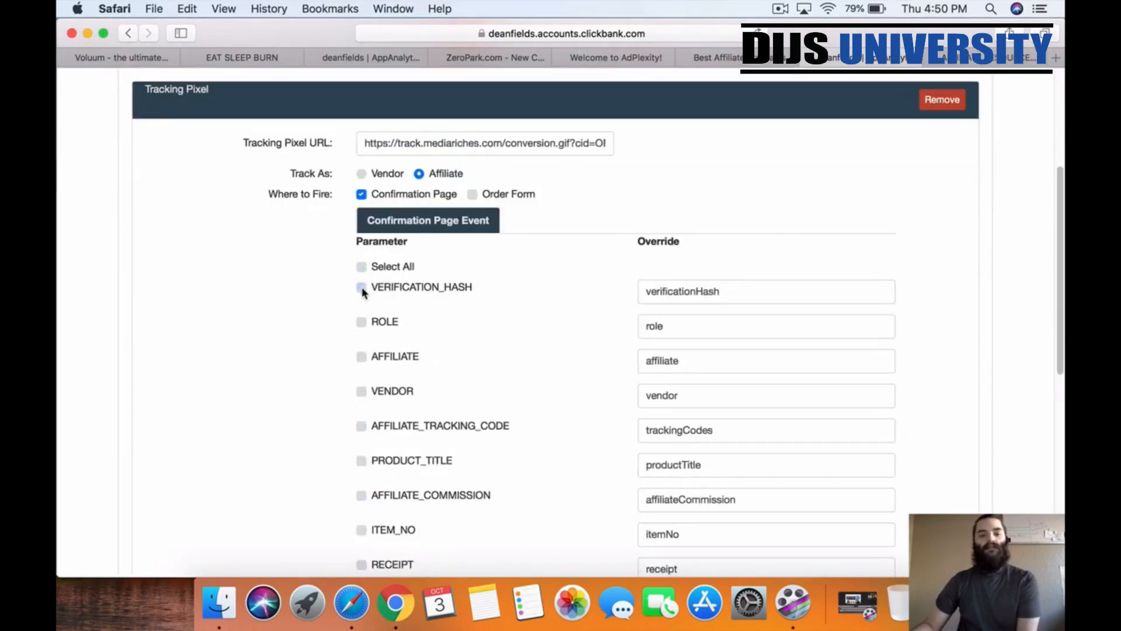
left_click(362, 286)
scroll(329, 336, "down", 1)
scroll(328, 336, "down", 3)
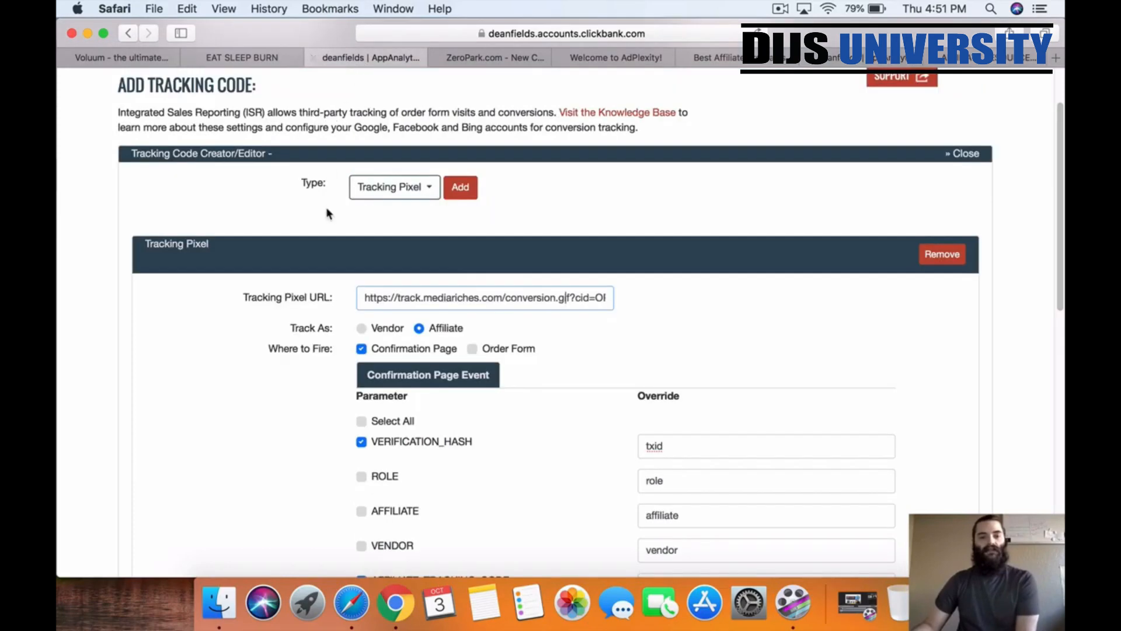
scroll(327, 233, "down", 4)
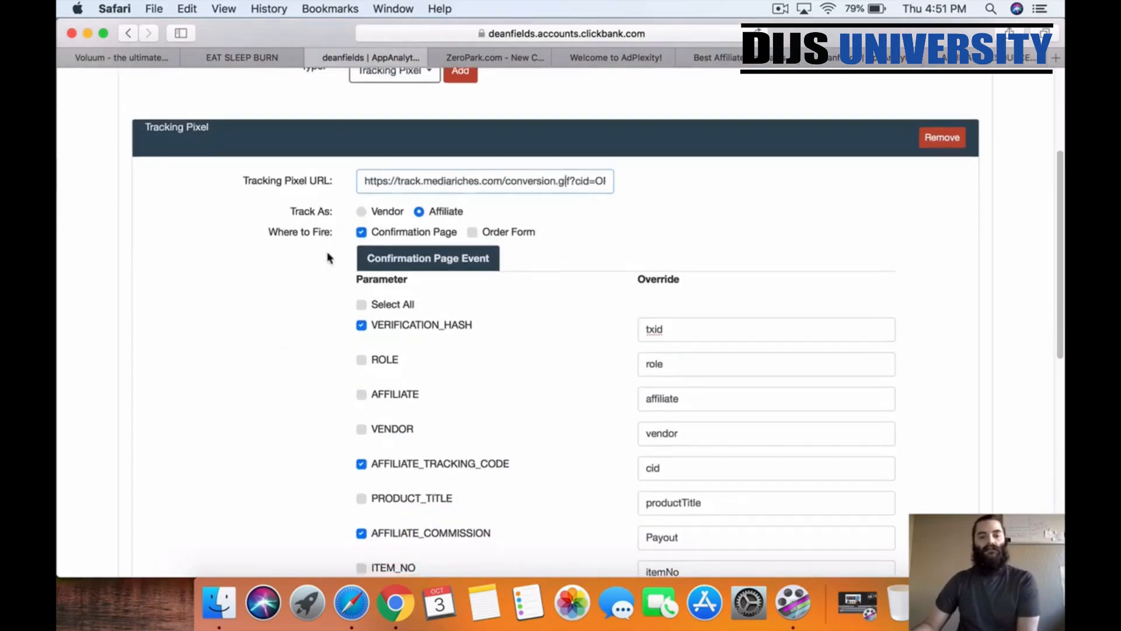
scroll(327, 257, "down", 5)
scroll(489, 298, "up", 2)
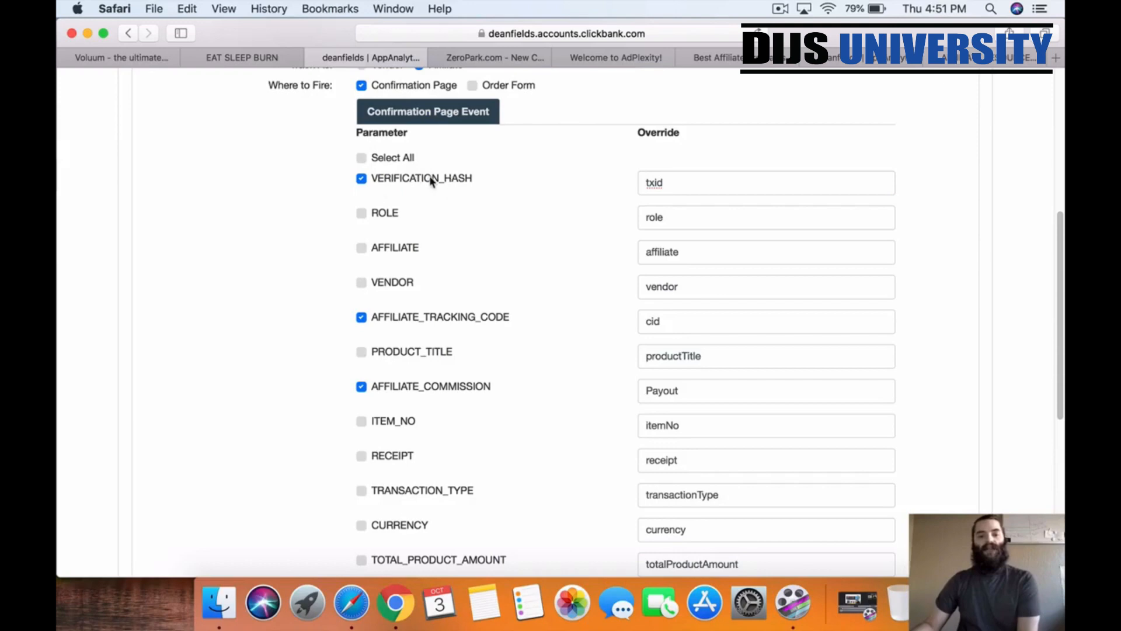
- Check the VERIFICATION_HASH and AFFILIATE_COMMISSION overrides and save the tracking code
double_click(666, 184)
left_click(673, 182)
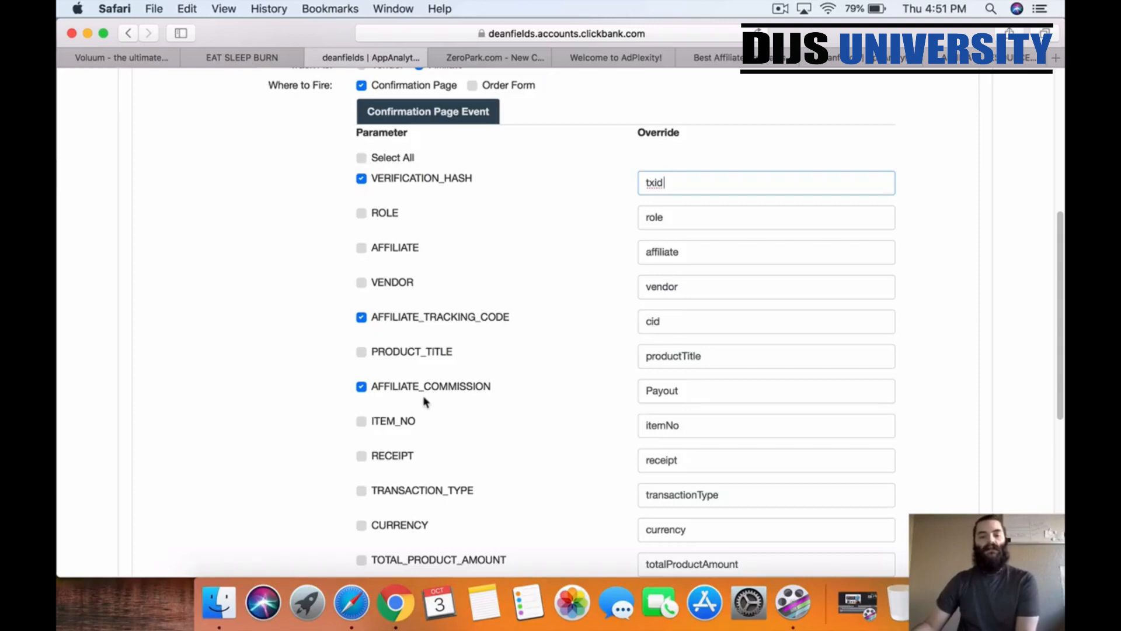
left_click_drag(690, 393, 639, 391)
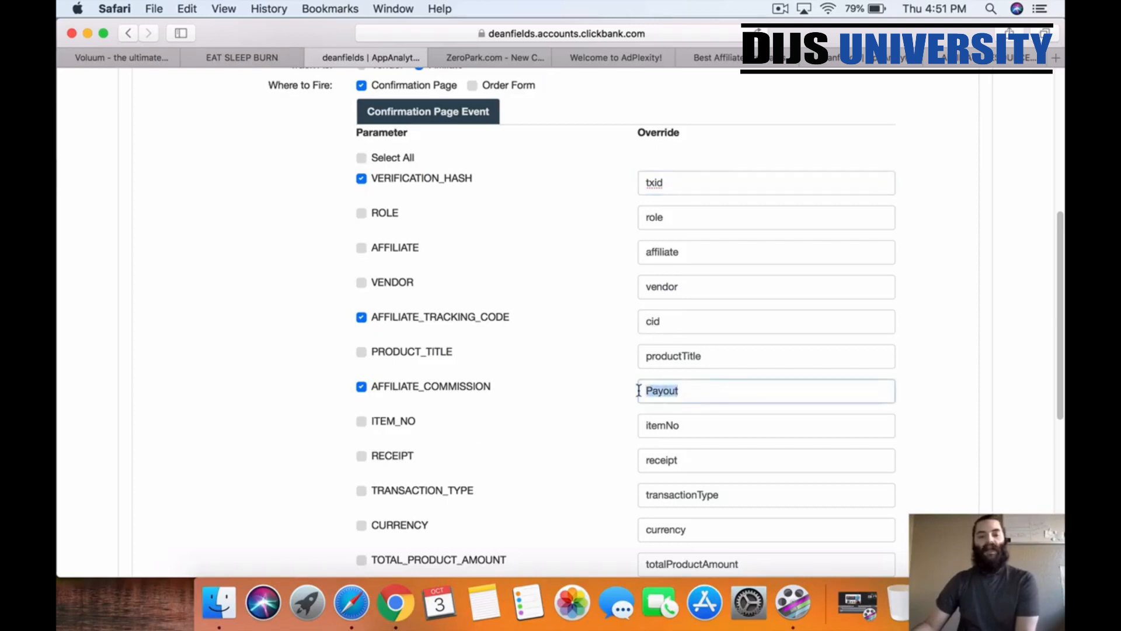
scroll(576, 388, "up", 2)
scroll(578, 386, "down", 5)
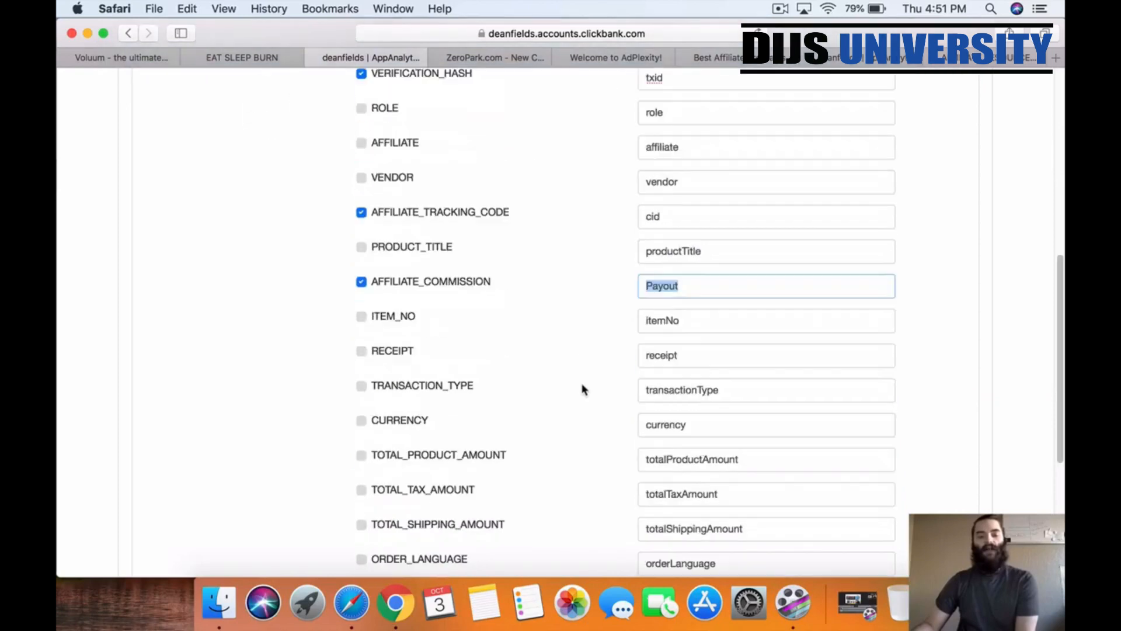
scroll(582, 367, "down", 5)
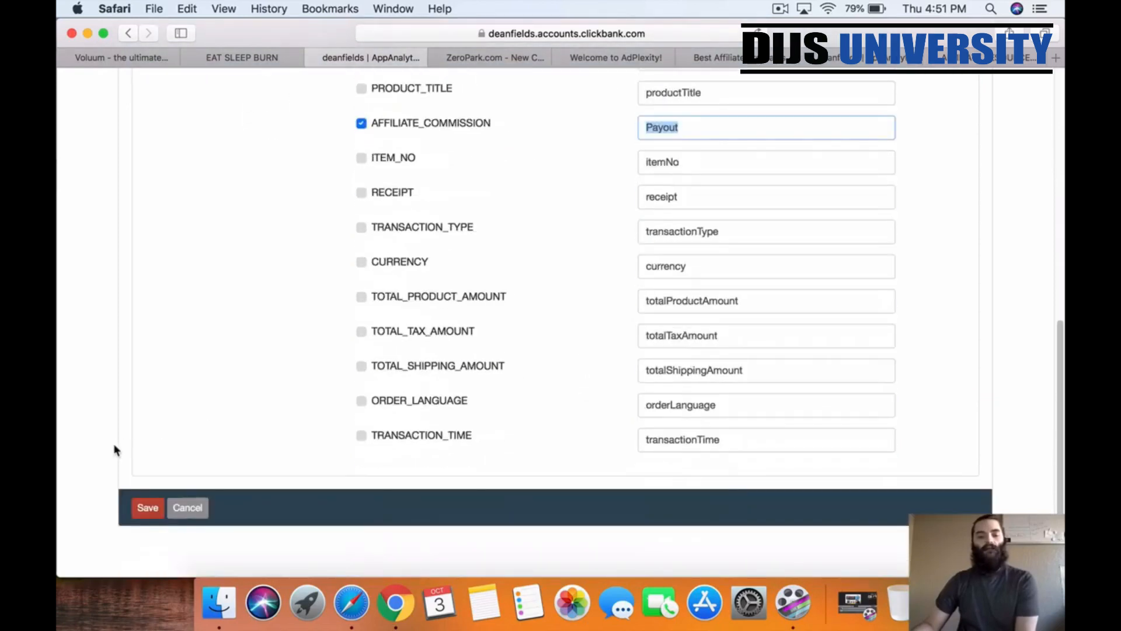
left_click(148, 508)
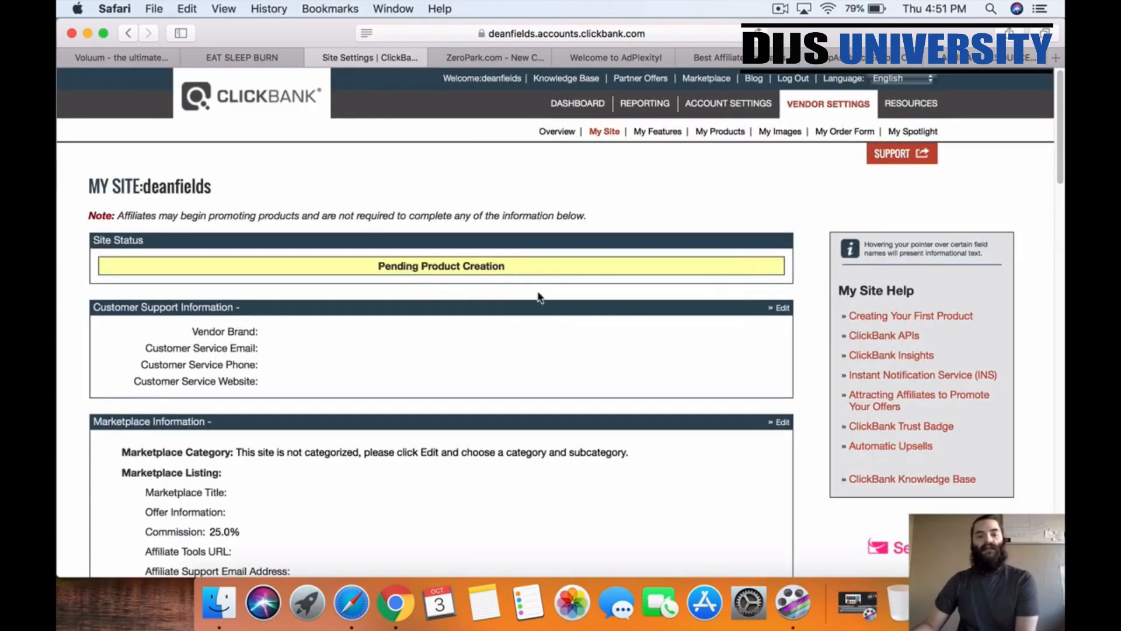
- Activate the saved custom pixel in the Integrated Sales Reporting section of the My Site page
scroll(574, 372, "down", 10)
scroll(575, 374, "down", 8)
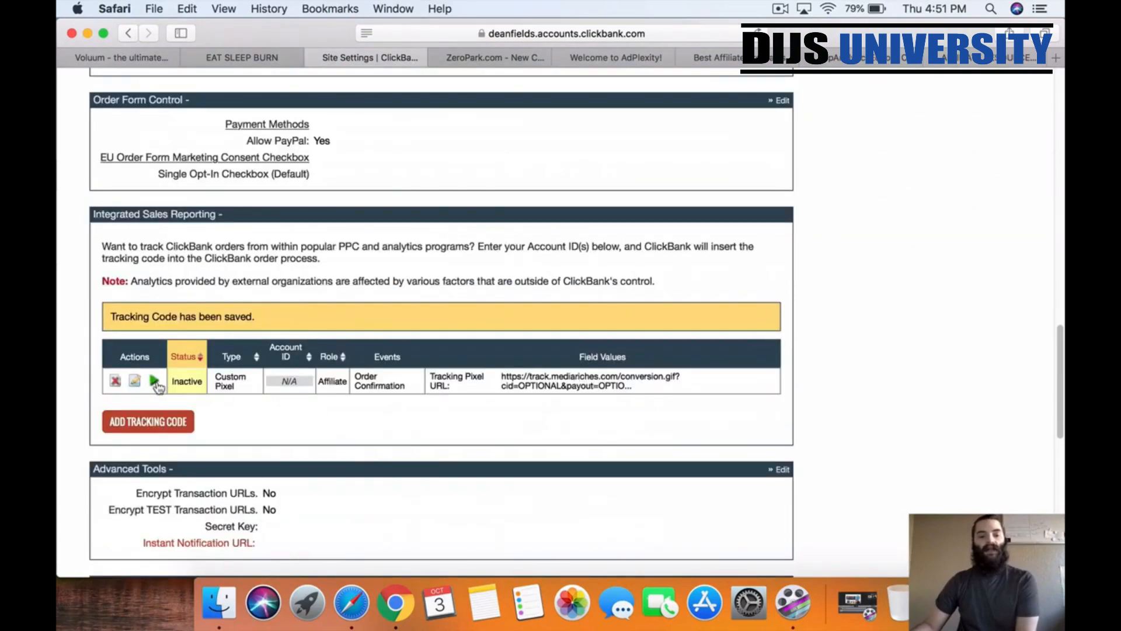
left_click(155, 382)
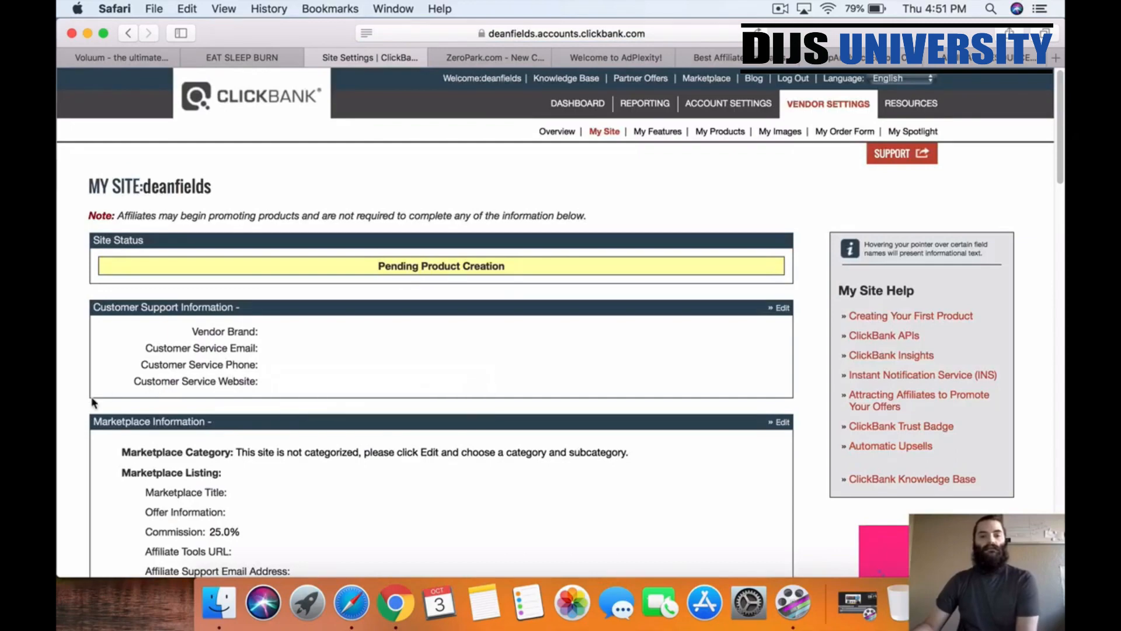
scroll(92, 400, "down", 15)
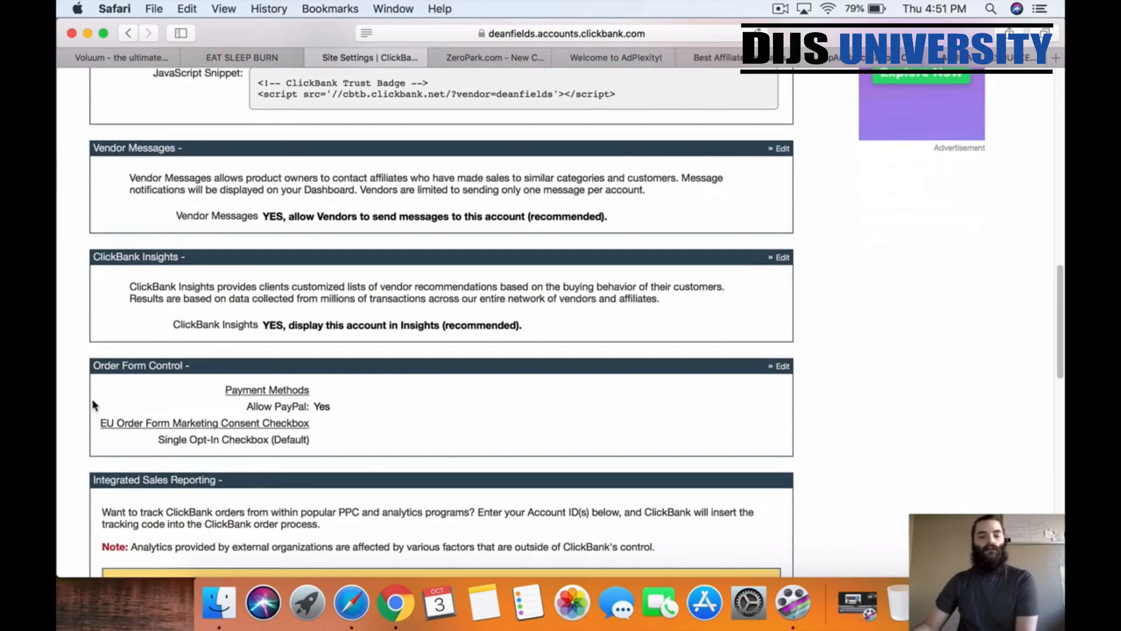
scroll(93, 398, "down", 3)
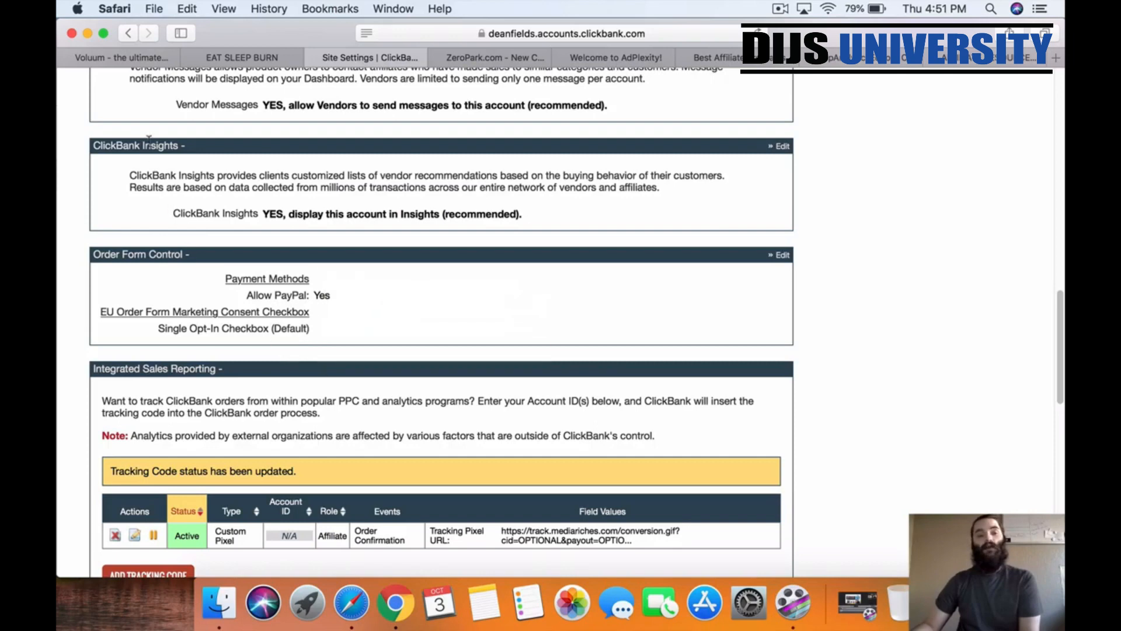
- Switch to Voluum, search the offers for "clickbank" and copy the URL of the eatsleepburn-zeropark offer
left_click(129, 54)
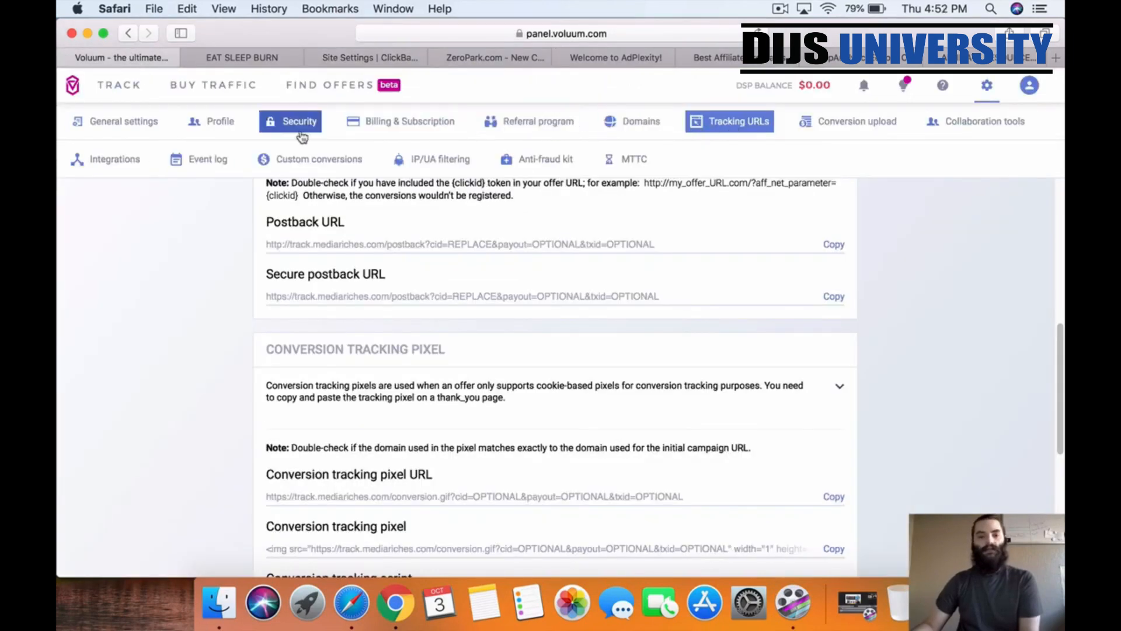
left_click(118, 84)
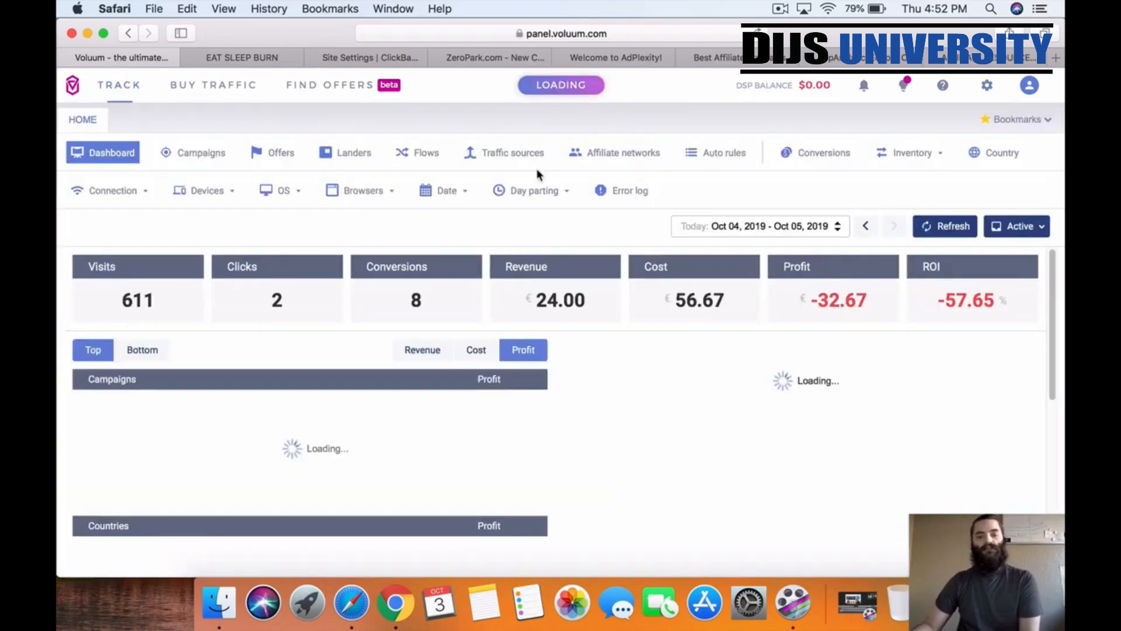
left_click(282, 155)
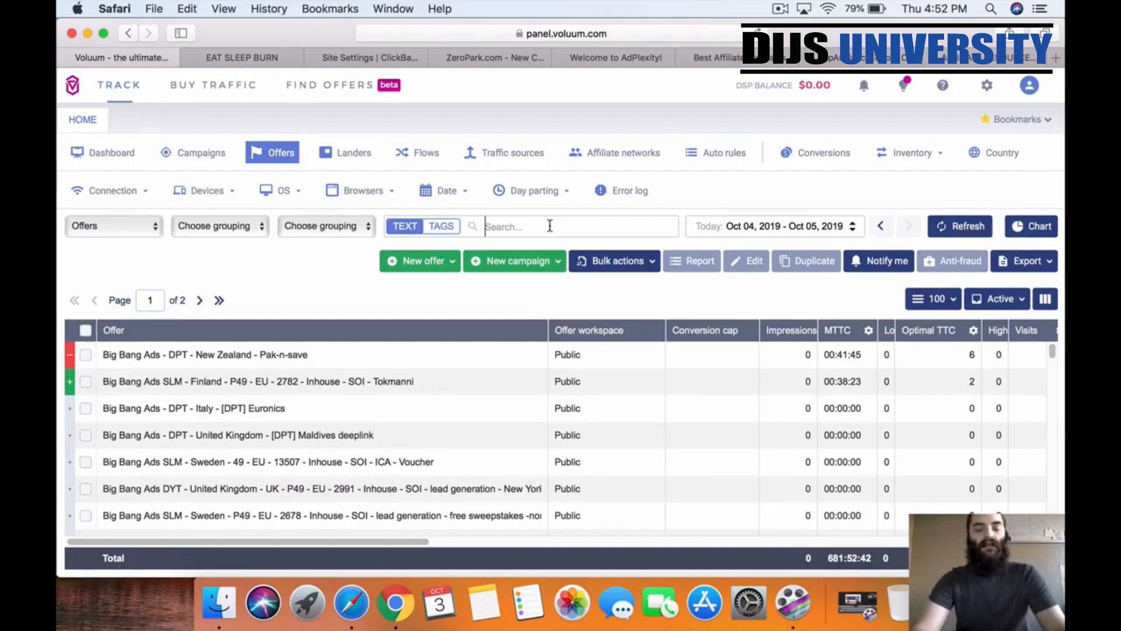
type("clickb")
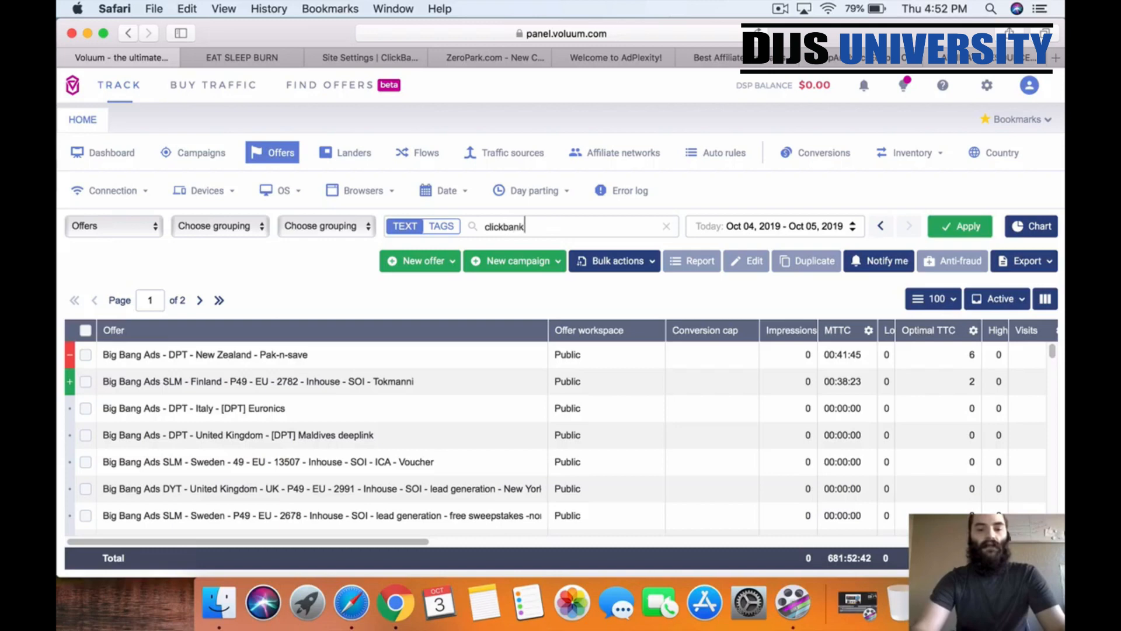
type("ank")
key("Return")
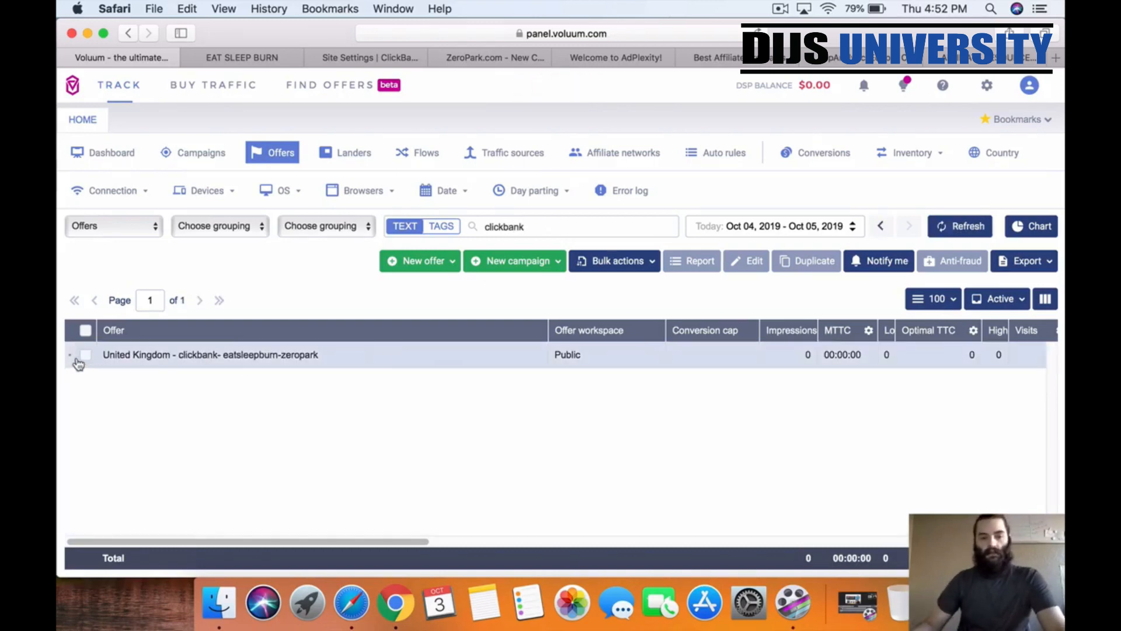
left_click(71, 361)
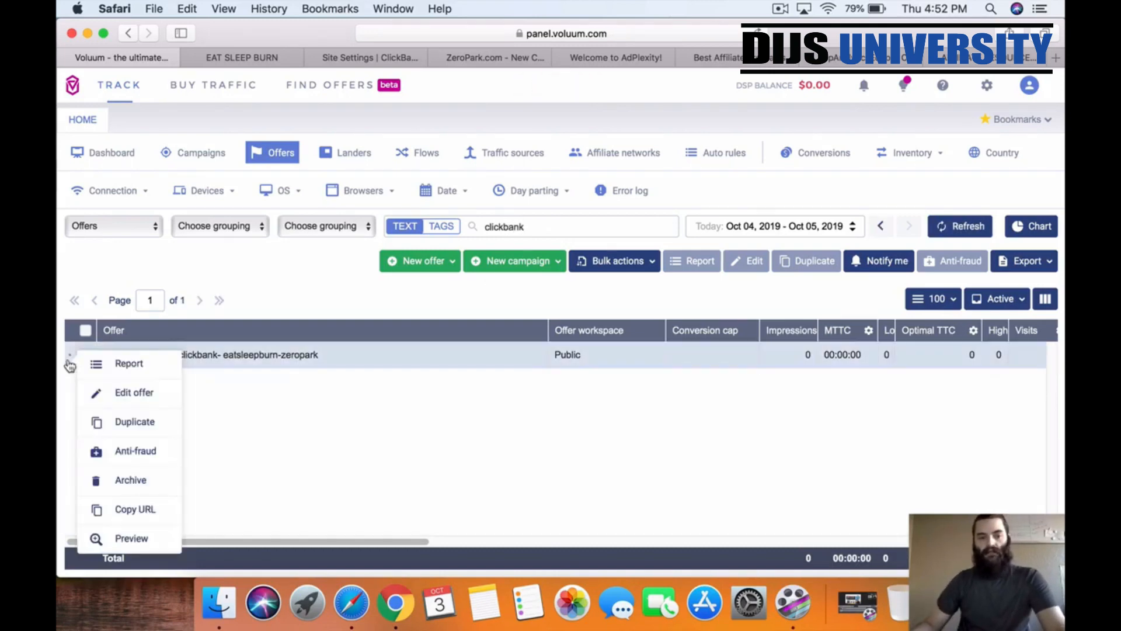
left_click(135, 509)
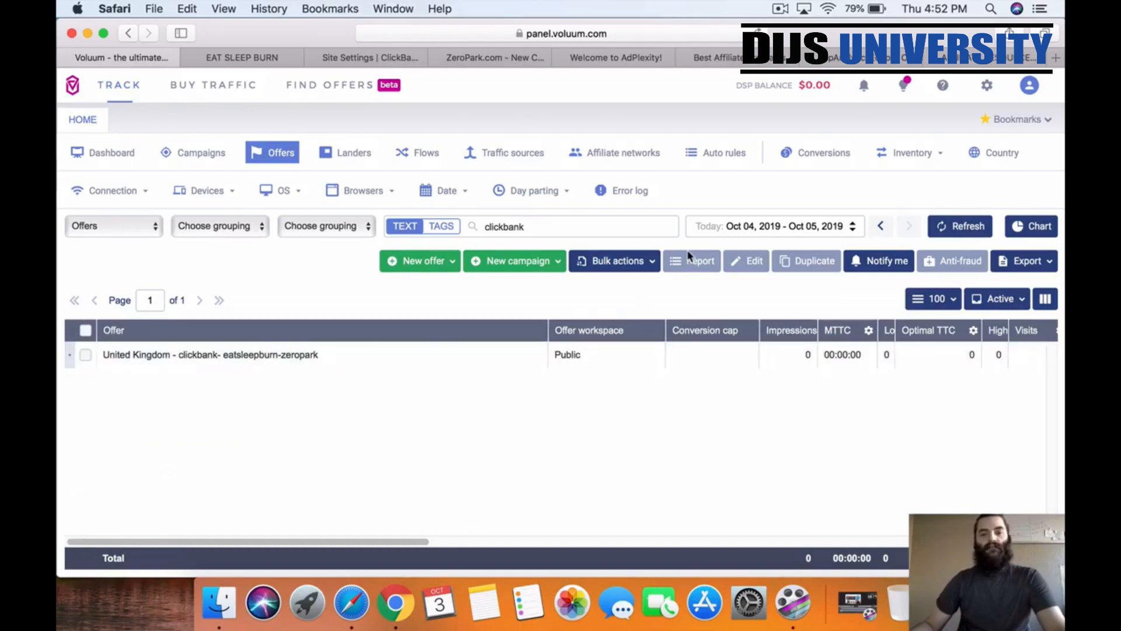
- Open zeropark.com in a new browser tab and view its home page
left_click(1057, 61)
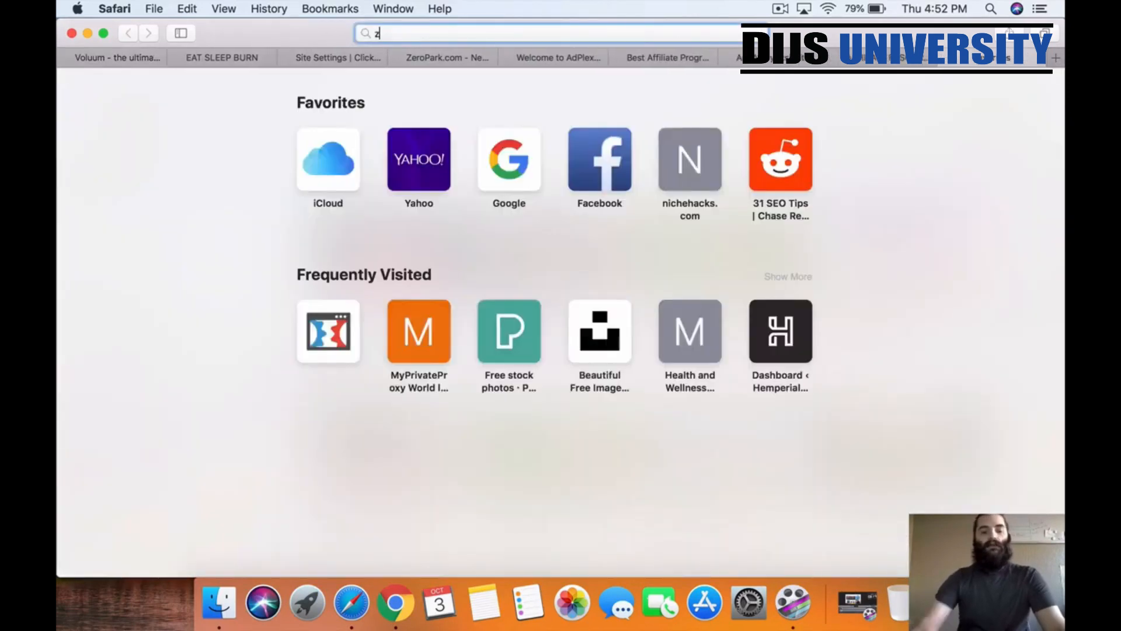
type("zeropark.com")
key("Return")
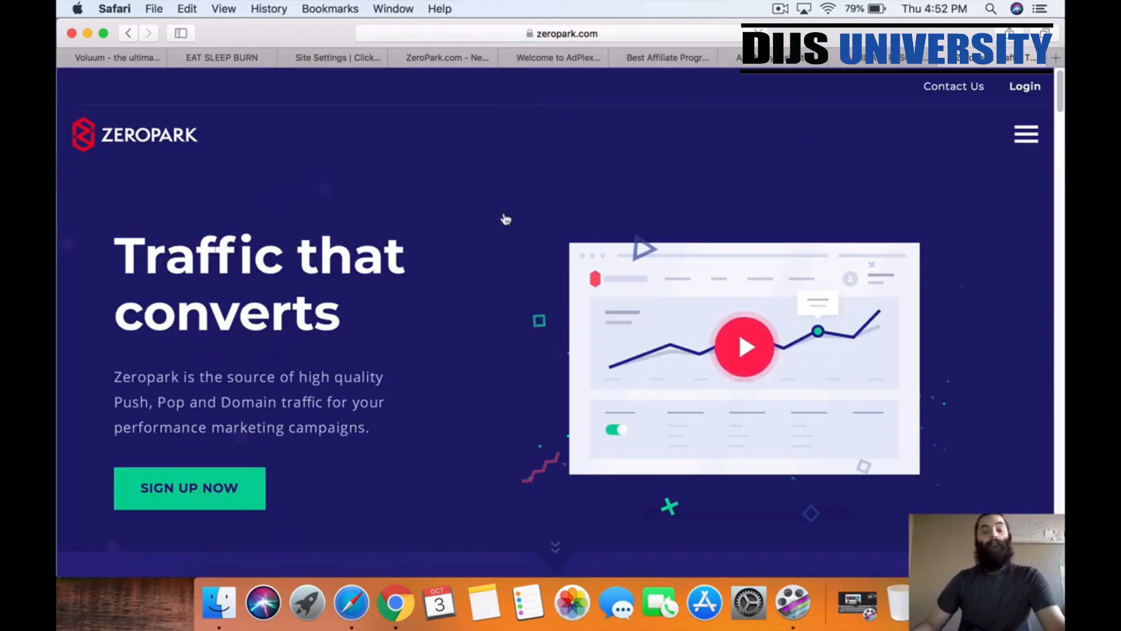
scroll(496, 222, "down", 1)
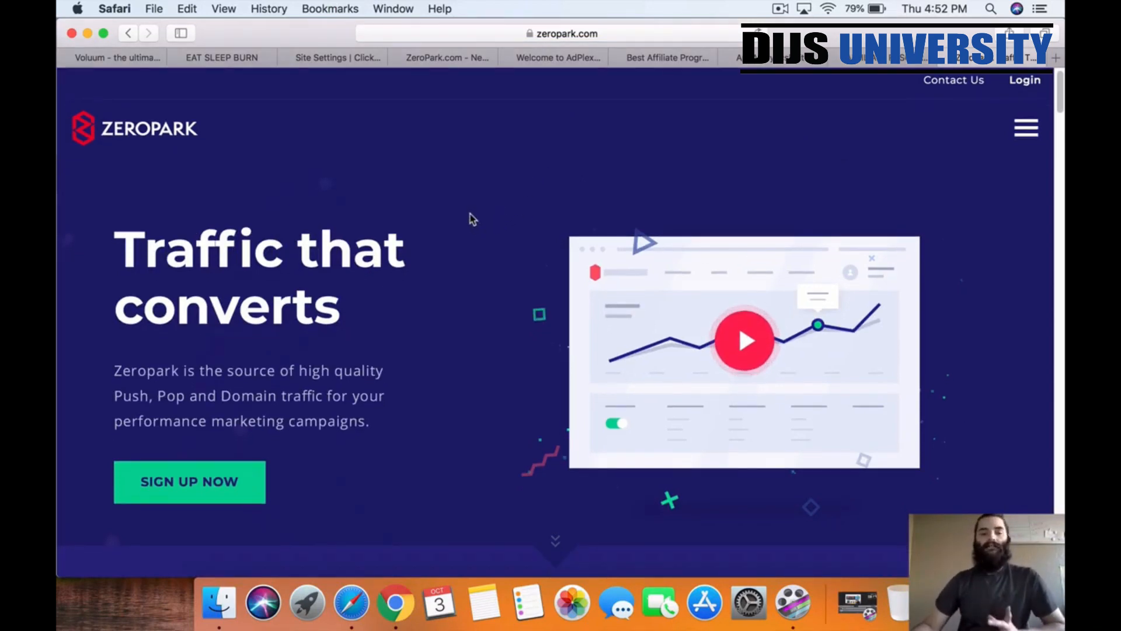
scroll(474, 217, "down", 1)
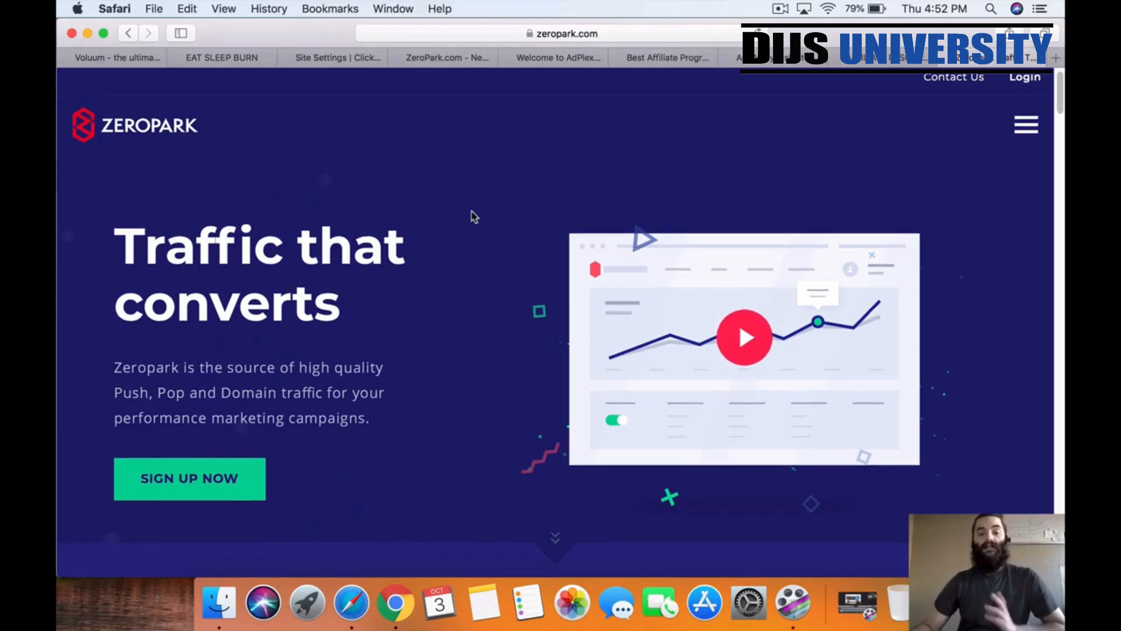
- In the Zeropark panel, choose RON as the targeting option for the new push campaign
scroll(478, 210, "down", 1)
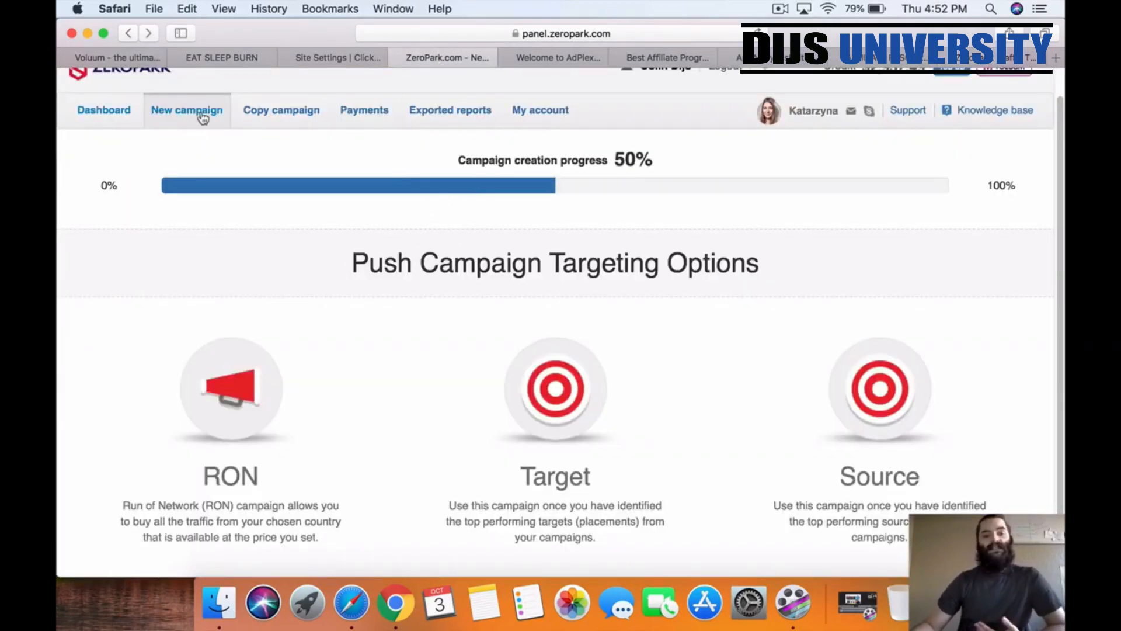
scroll(282, 229, "up", 1)
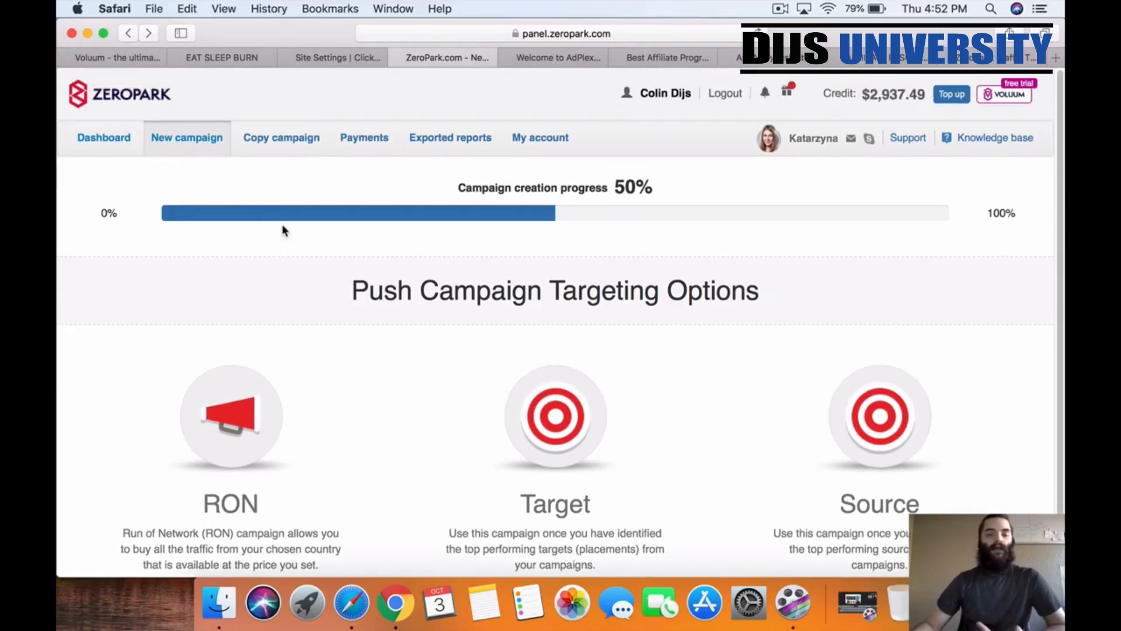
scroll(297, 241, "down", 1)
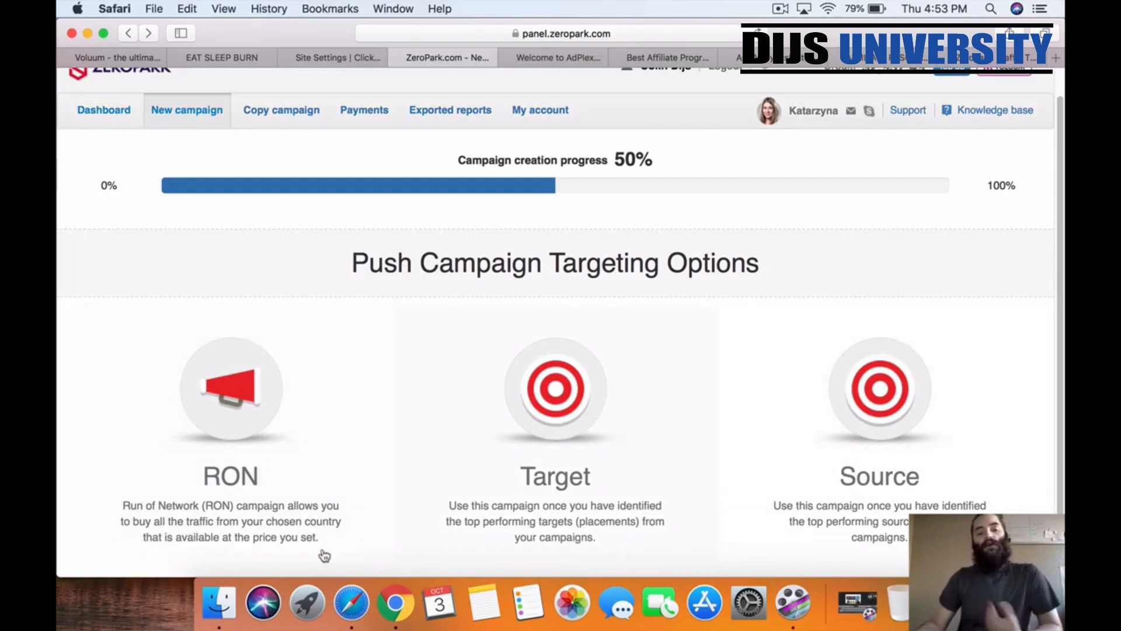
left_click(224, 438)
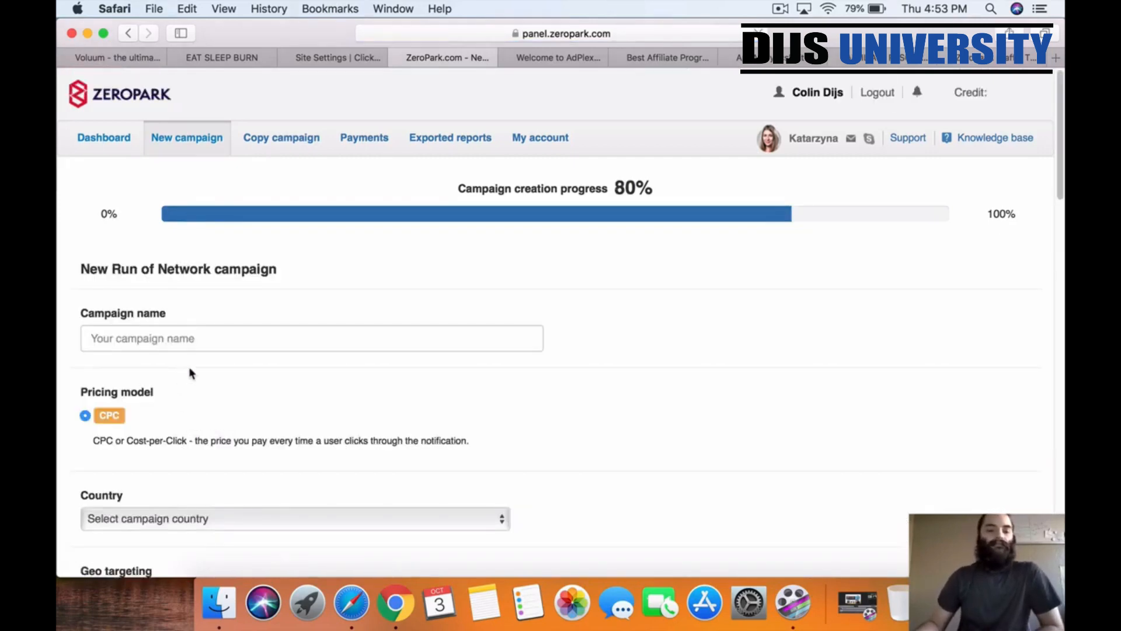
scroll(358, 393, "down", 1)
scroll(756, 397, "down", 10)
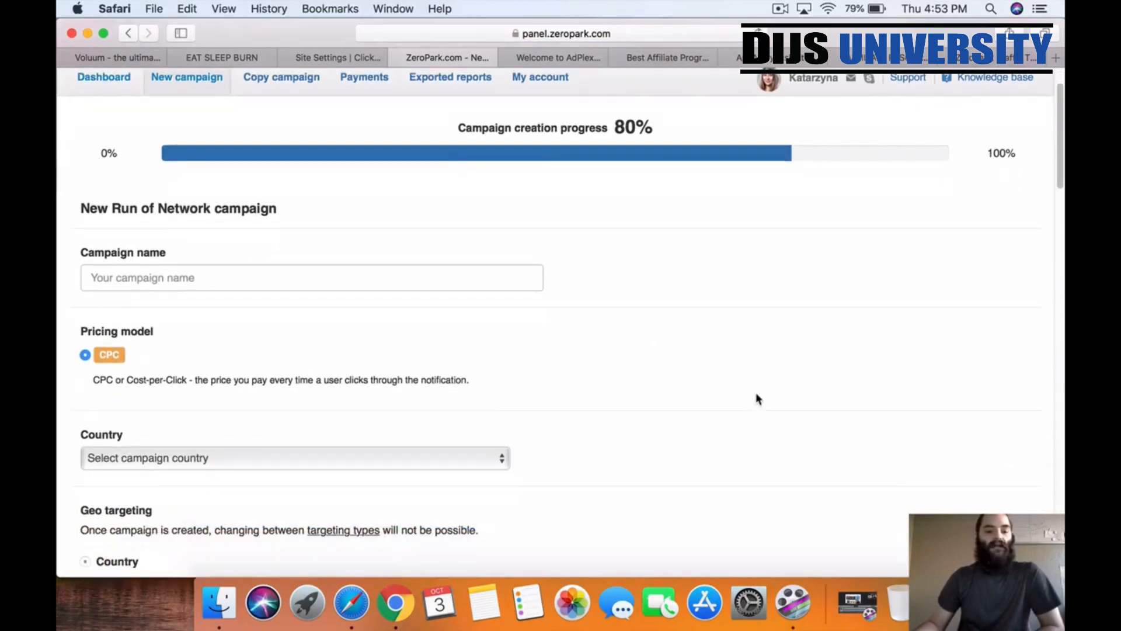
scroll(759, 392, "down", 15)
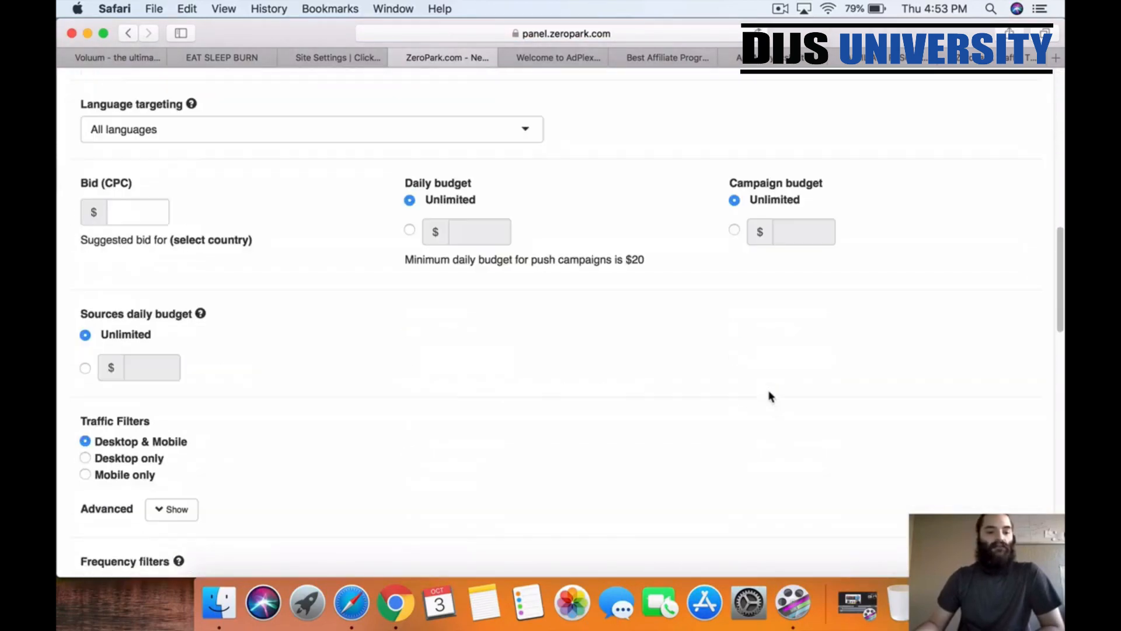
scroll(768, 393, "down", 10)
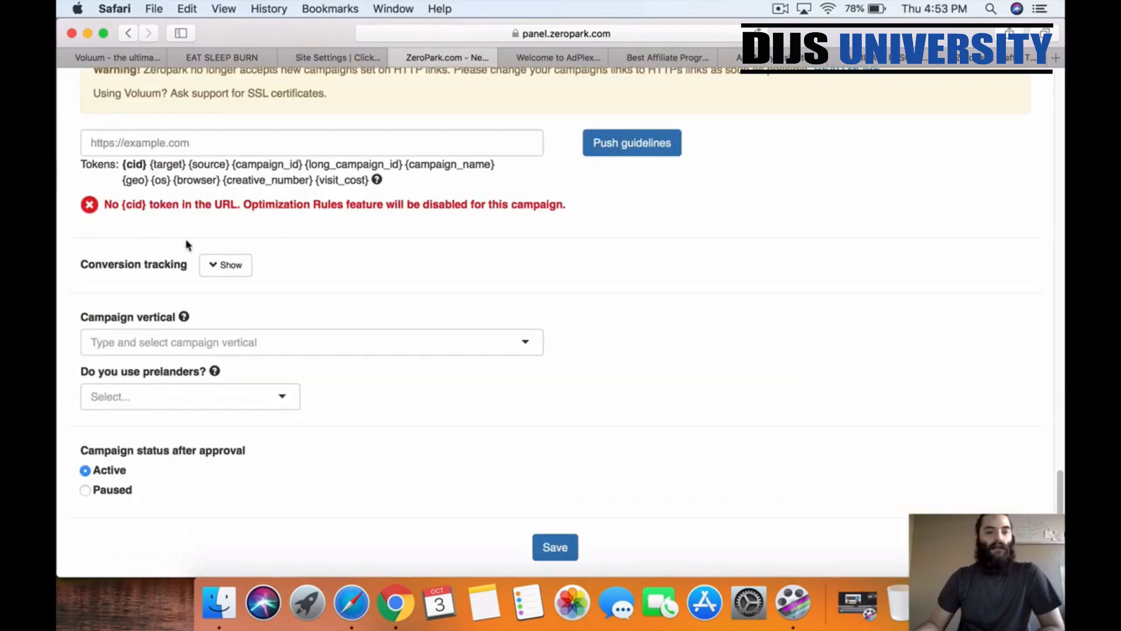
right_click(177, 143)
left_click(218, 185)
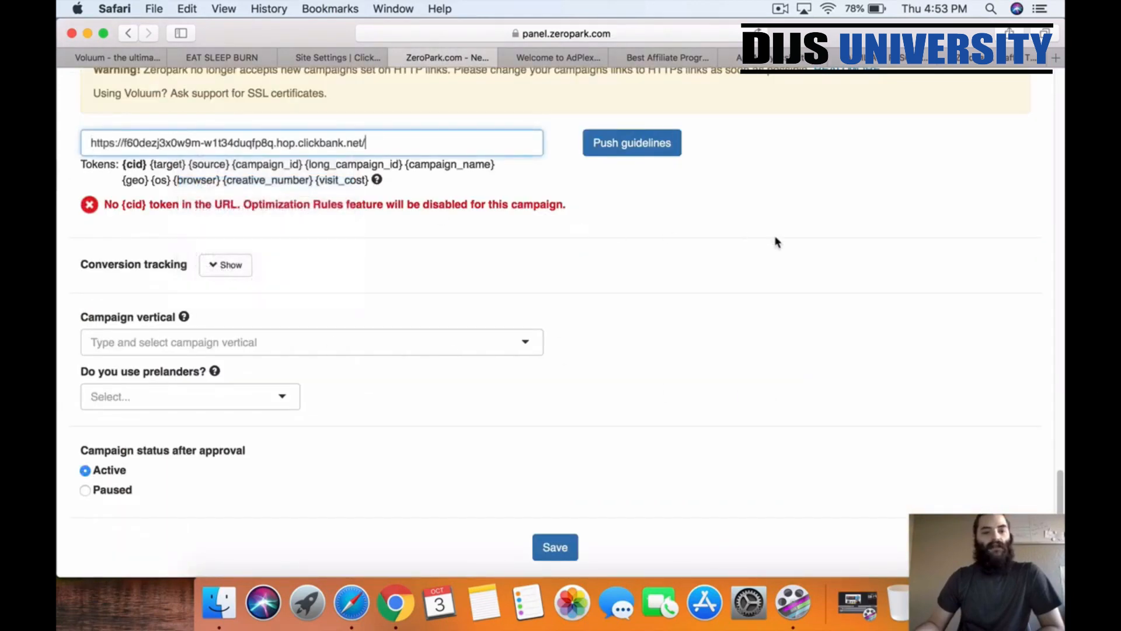
left_click(789, 176)
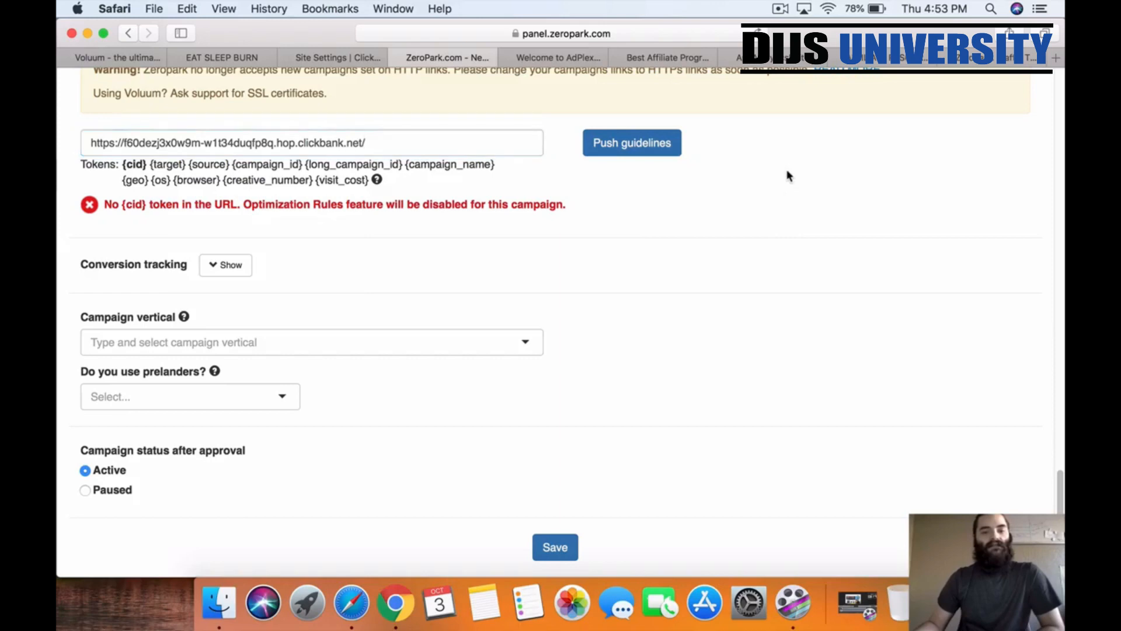
left_click_drag(366, 143, 81, 142)
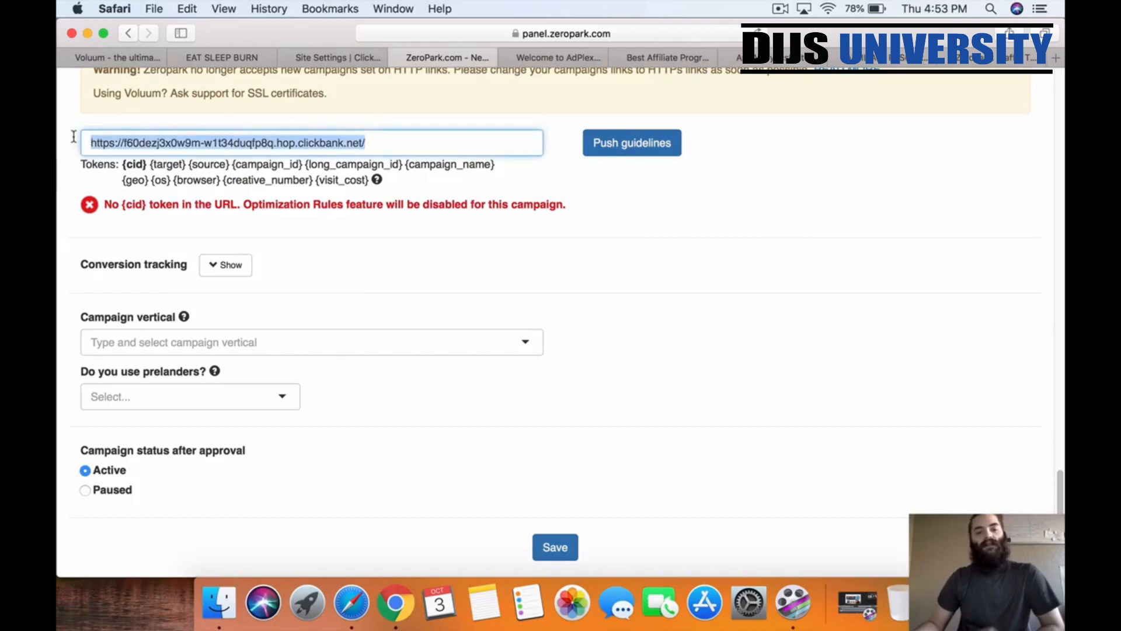
key("BackSpace")
left_click(773, 268)
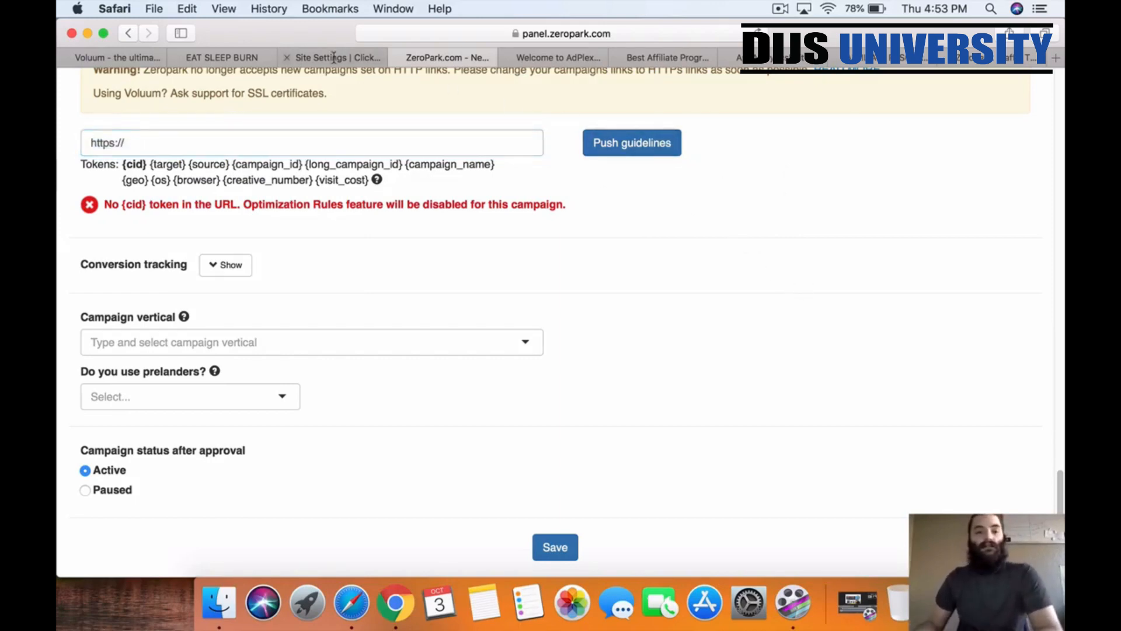
- Switch to Voluum, start a new campaign and choose Zeropark DYT as its traffic source
left_click(127, 61)
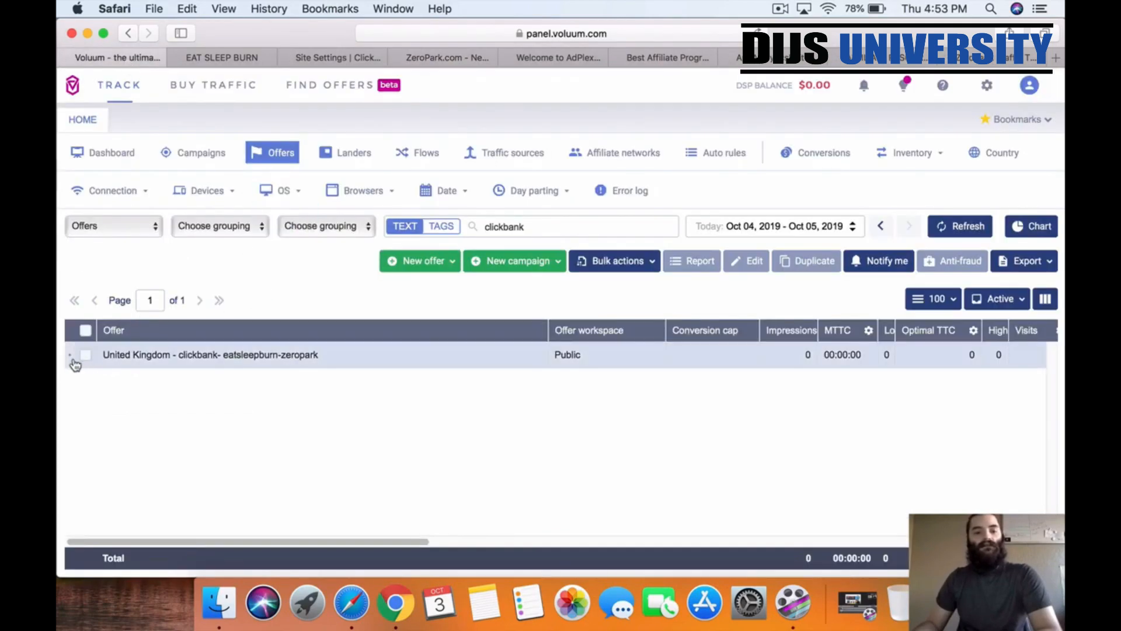
left_click(193, 156)
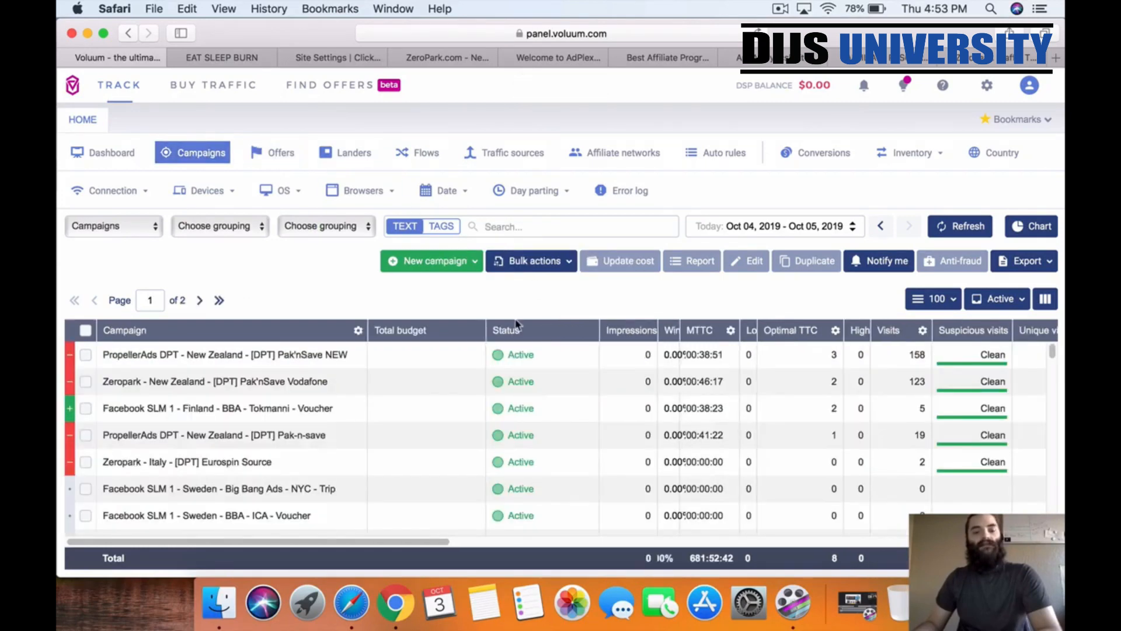
left_click(448, 264)
left_click(420, 289)
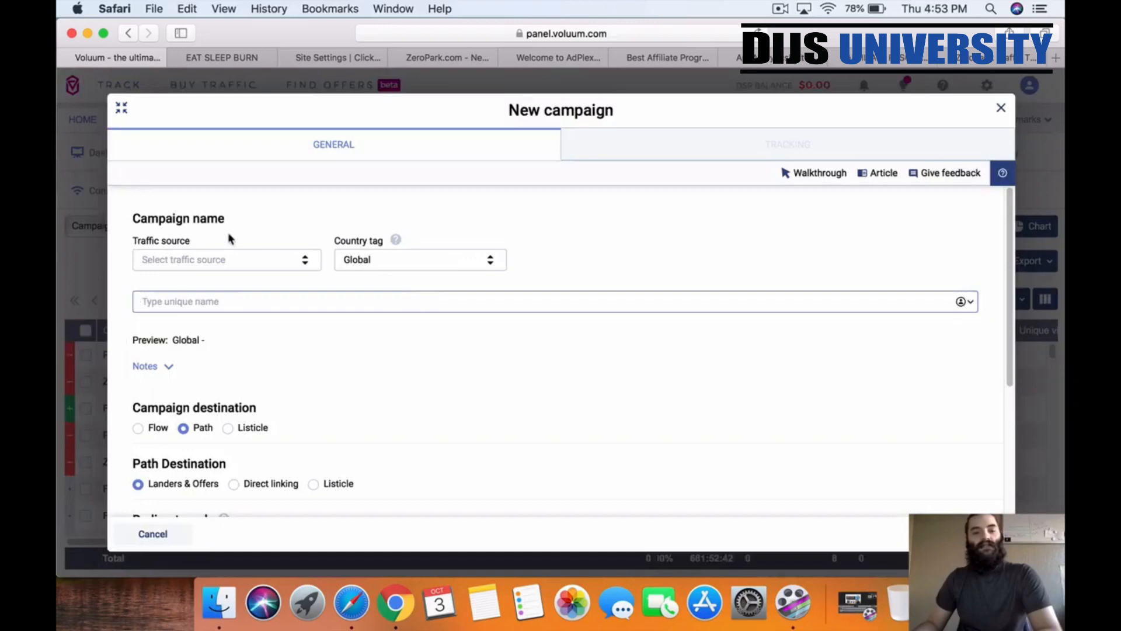
left_click(217, 260)
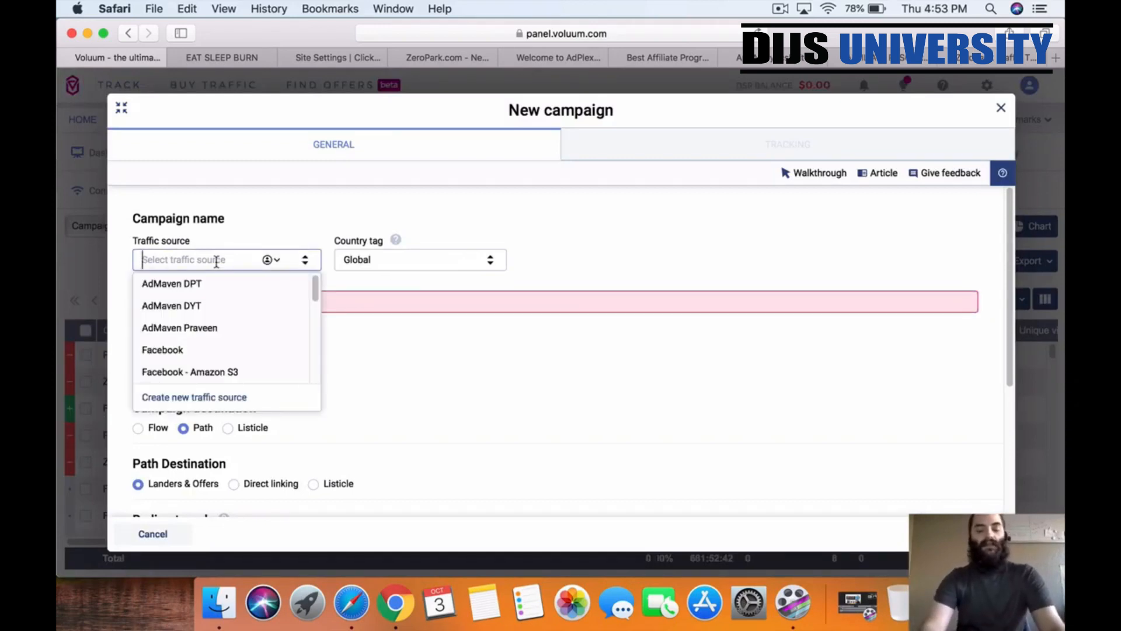
type("zero")
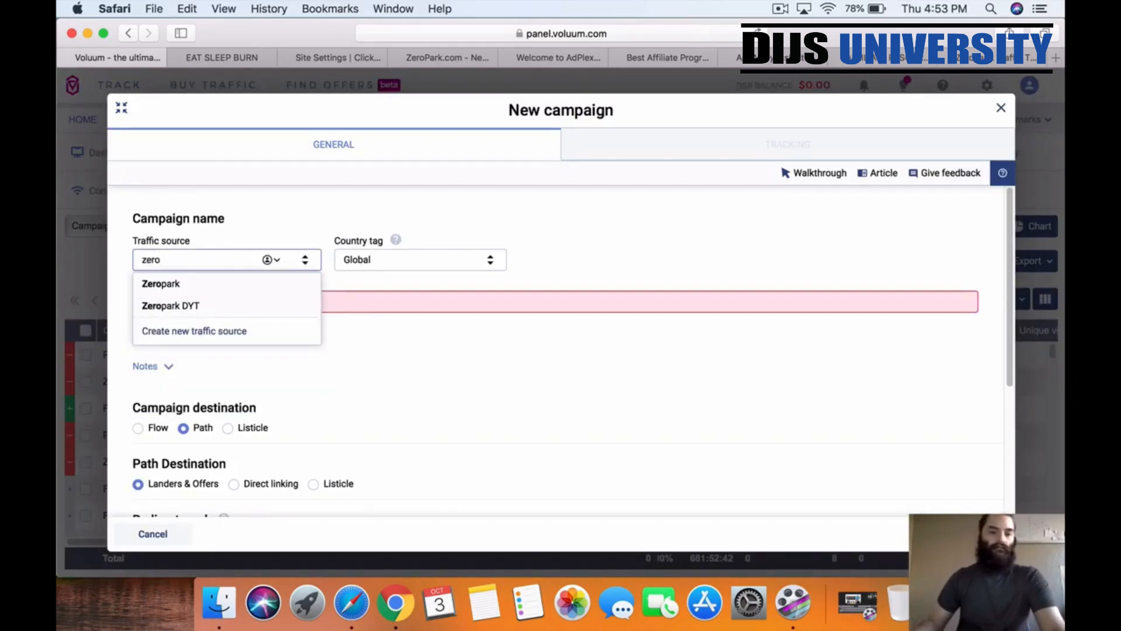
left_click(179, 318)
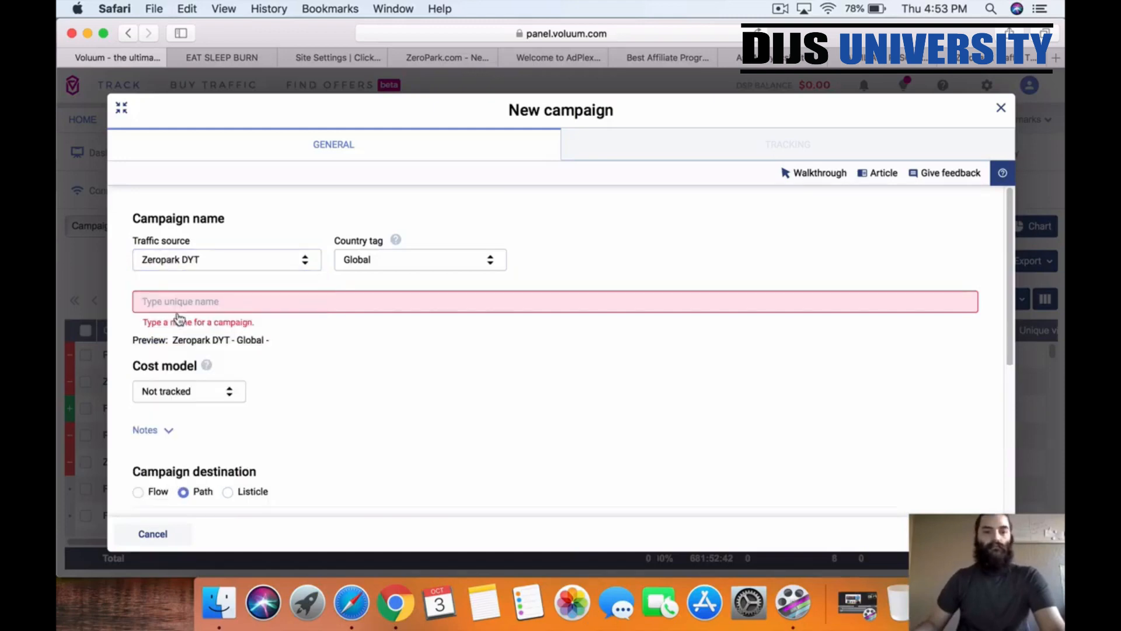
- Set the new campaign's country tag to United Kingdom and name it Eatsleepburn-clickbank
left_click(412, 261)
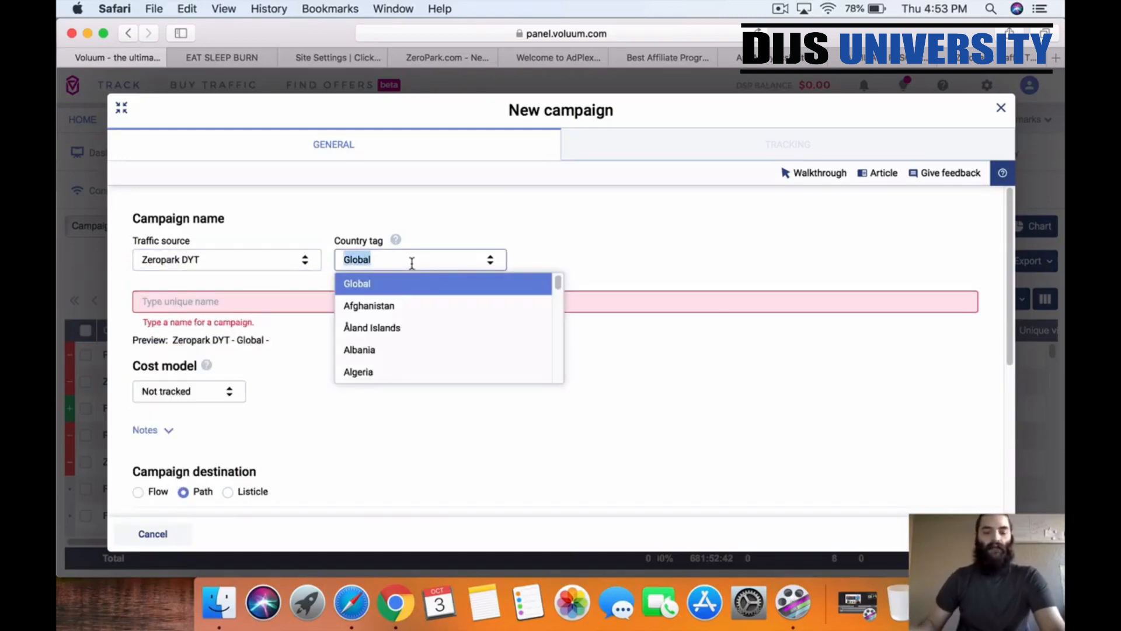
type("unite")
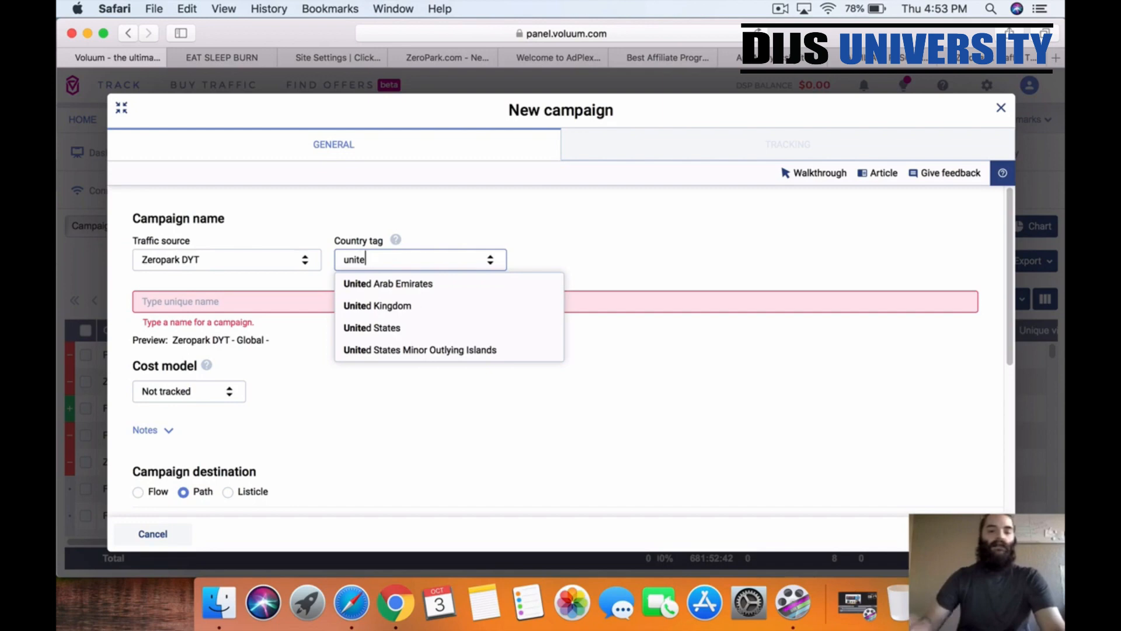
left_click(368, 305)
left_click(295, 303)
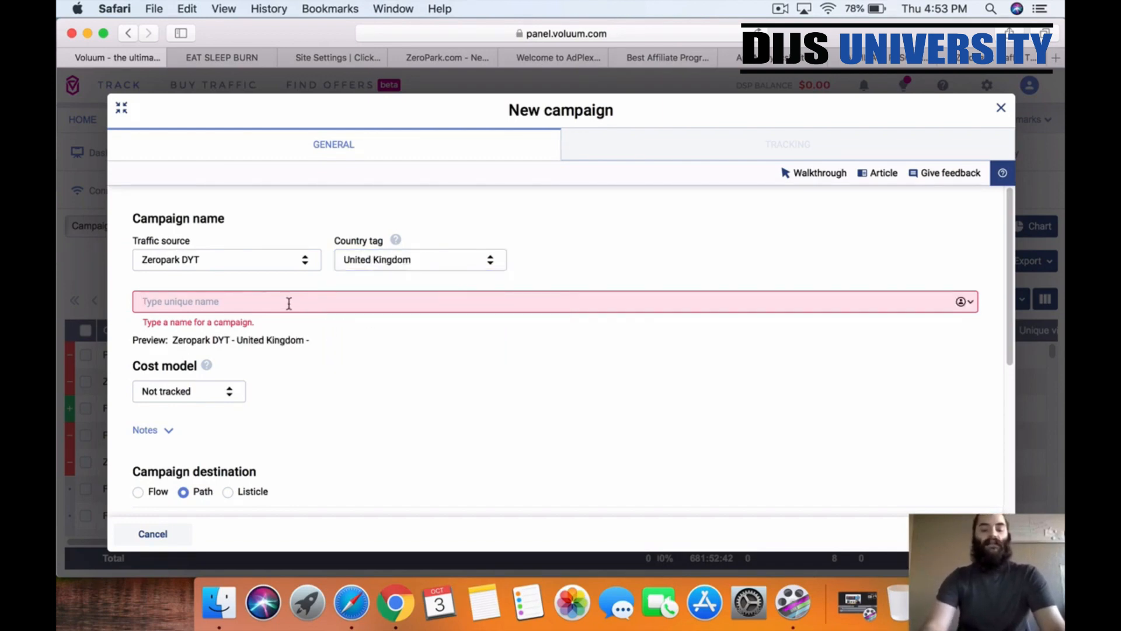
type("Eatsle")
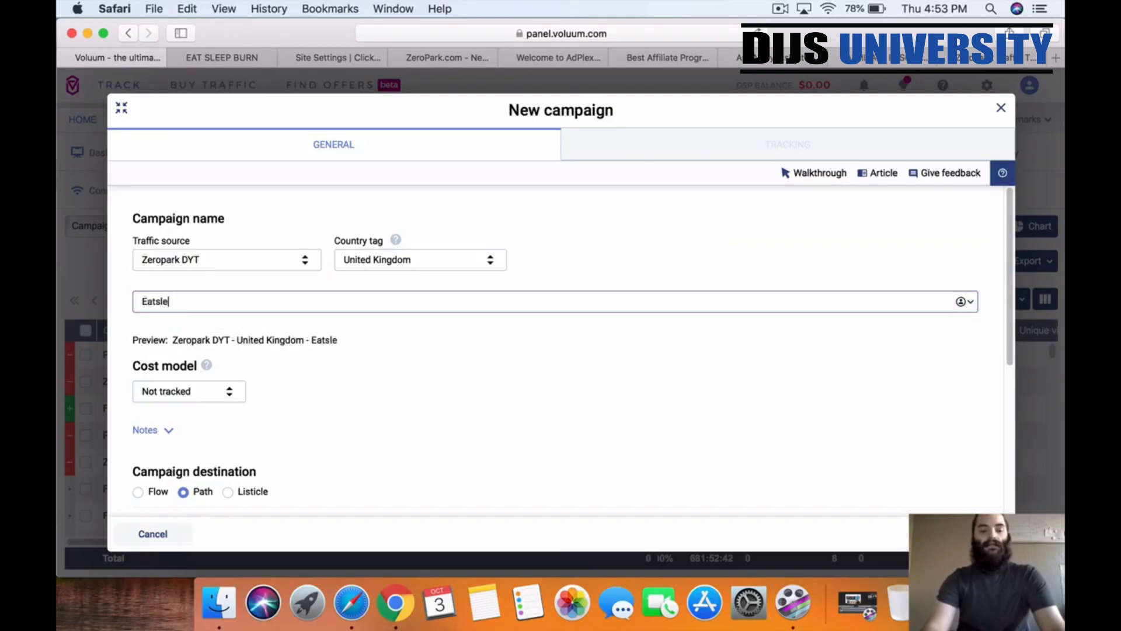
type("epburn")
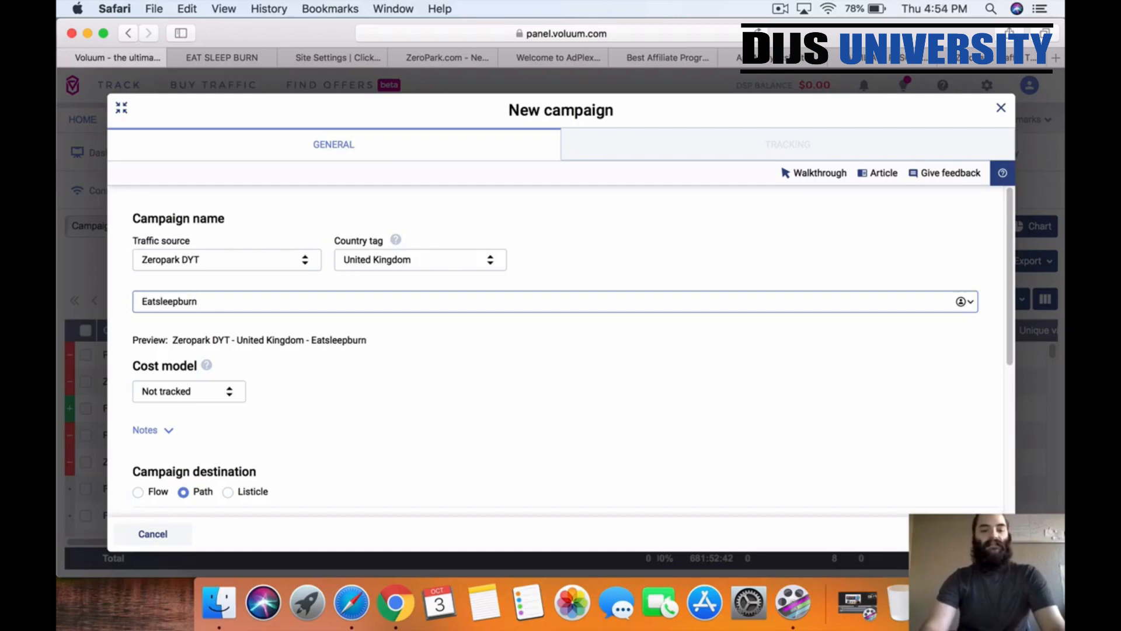
type("-clickbank")
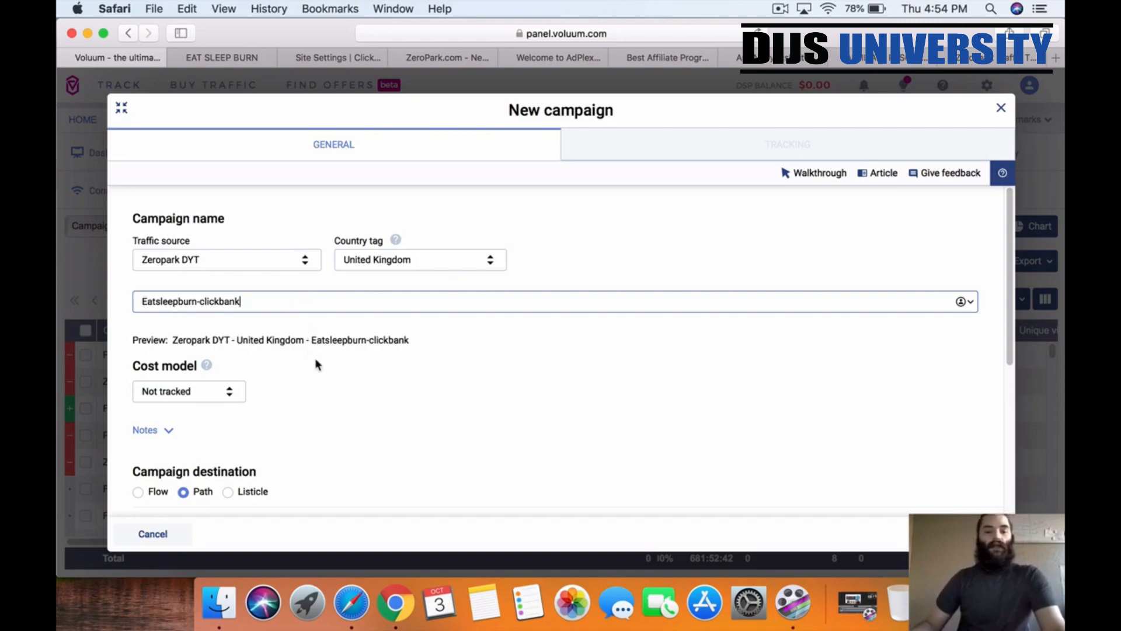
left_click(332, 383)
- Set the campaign's path destination to Direct linking
scroll(332, 390, "down", 1)
scroll(332, 393, "up", 1)
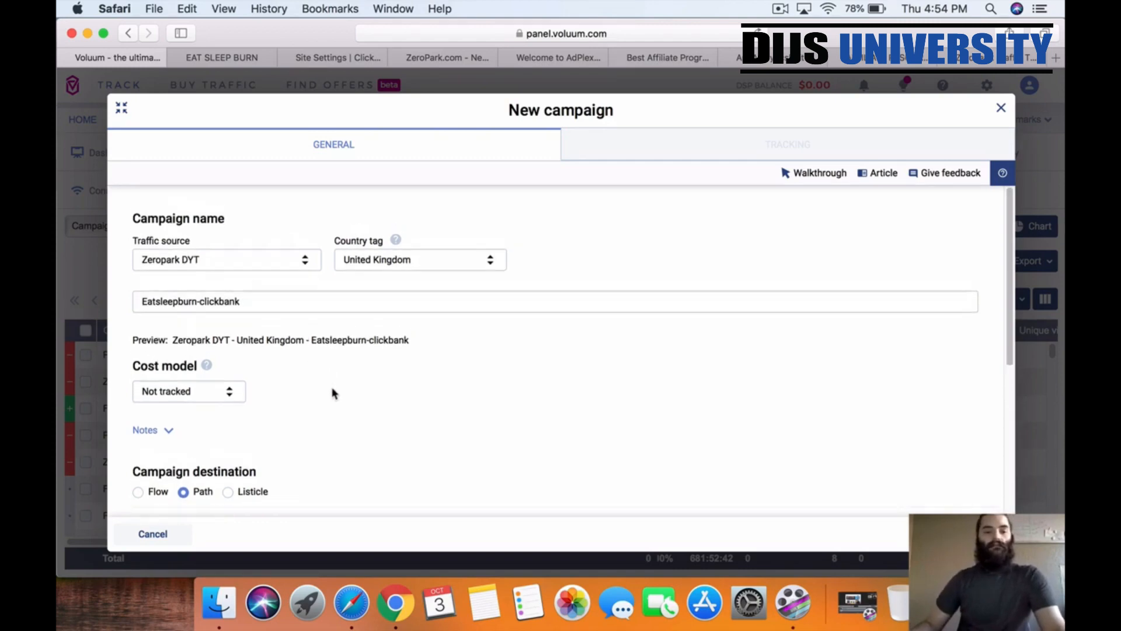
scroll(332, 393, "down", 5)
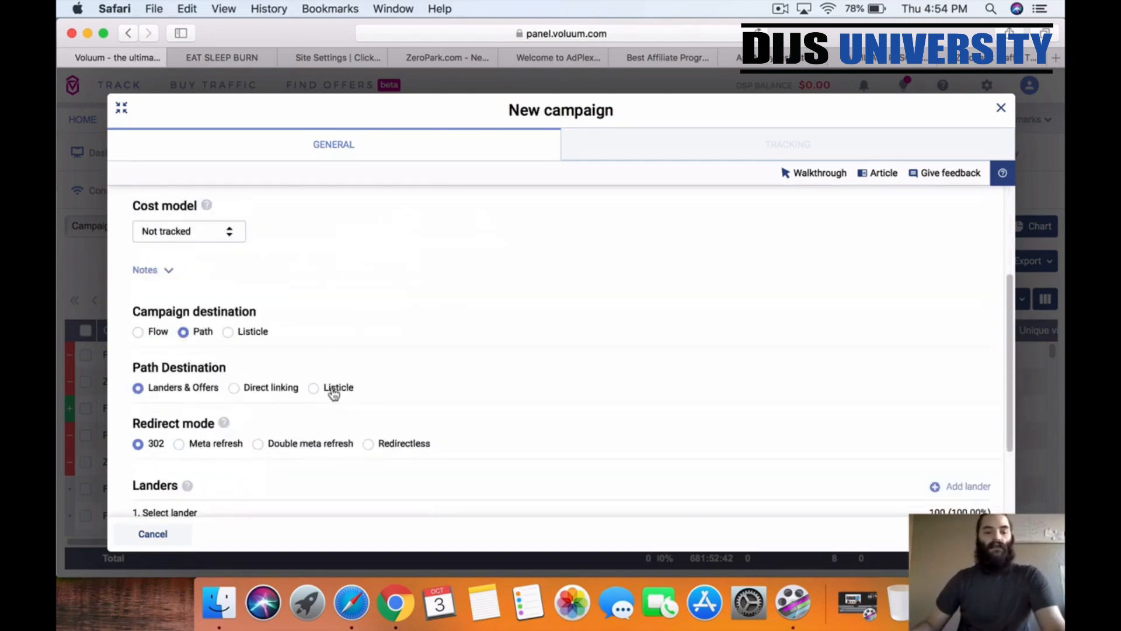
scroll(333, 393, "down", 2)
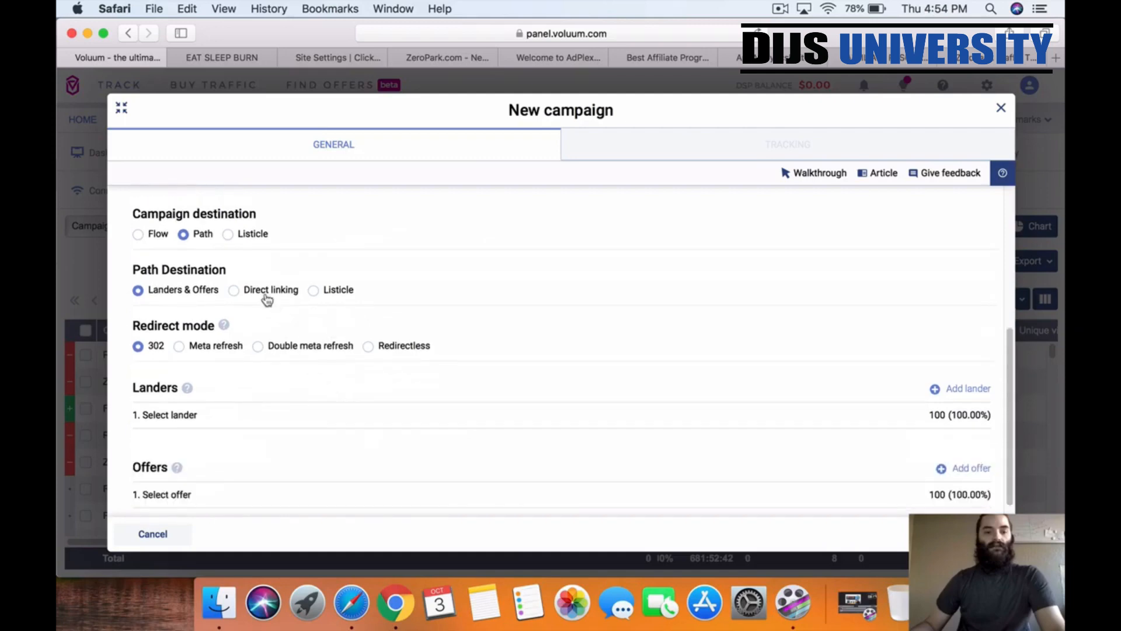
left_click(236, 296)
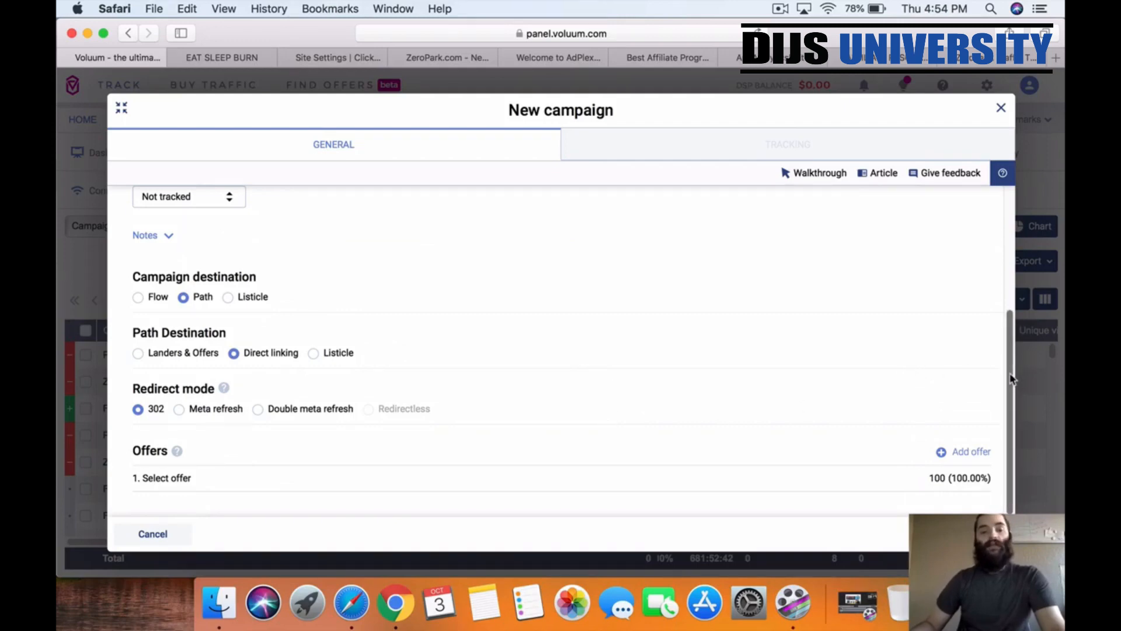
- Assign the "United Kingdom - clickbank- eatsleepburn-zeropark" offer to the campaign, then save and close it
left_click(197, 478)
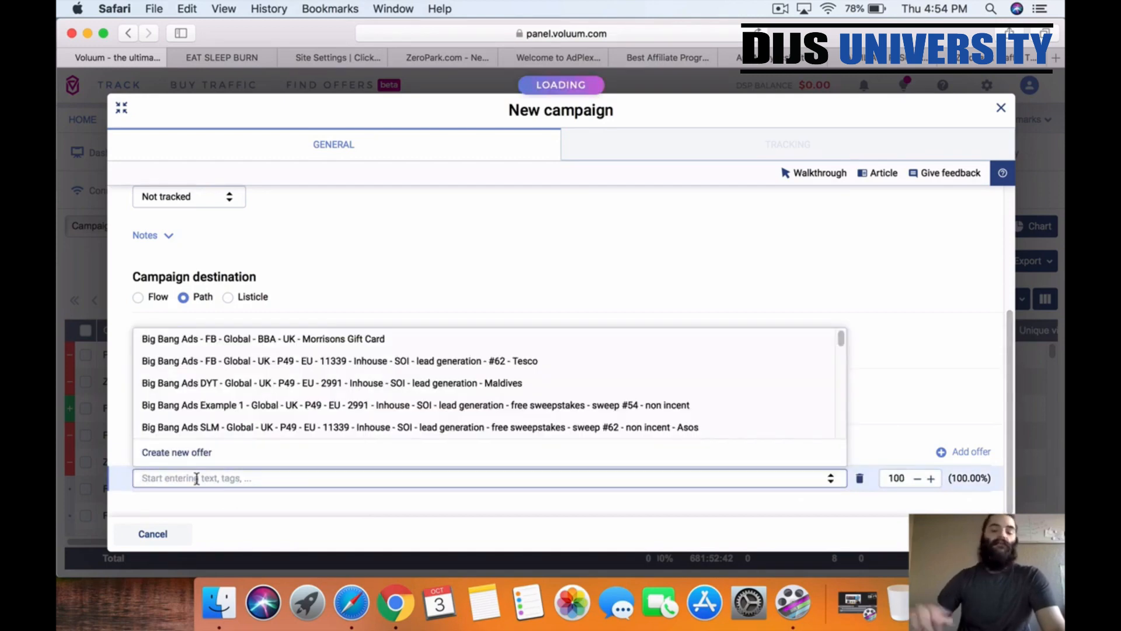
type("clickba")
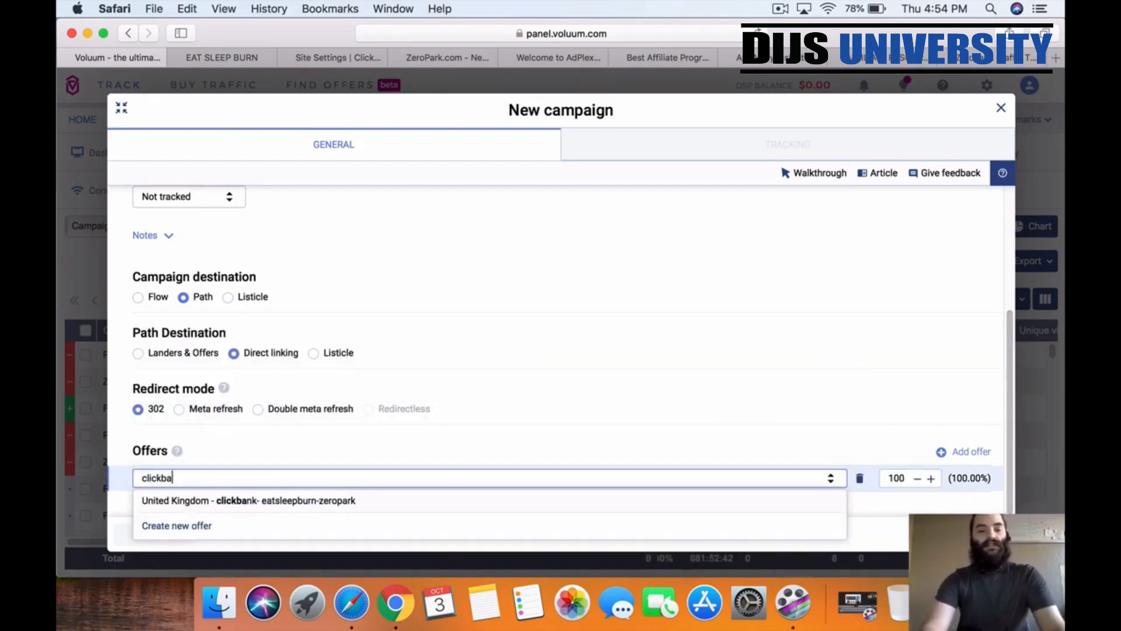
type("nk")
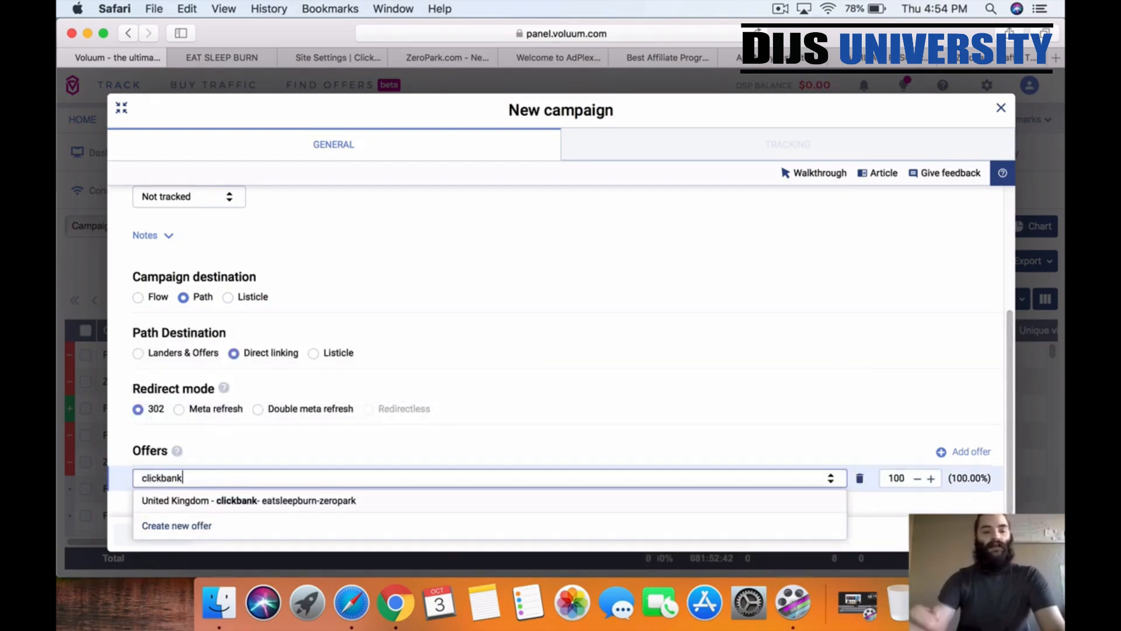
left_click(285, 508)
left_click(896, 529)
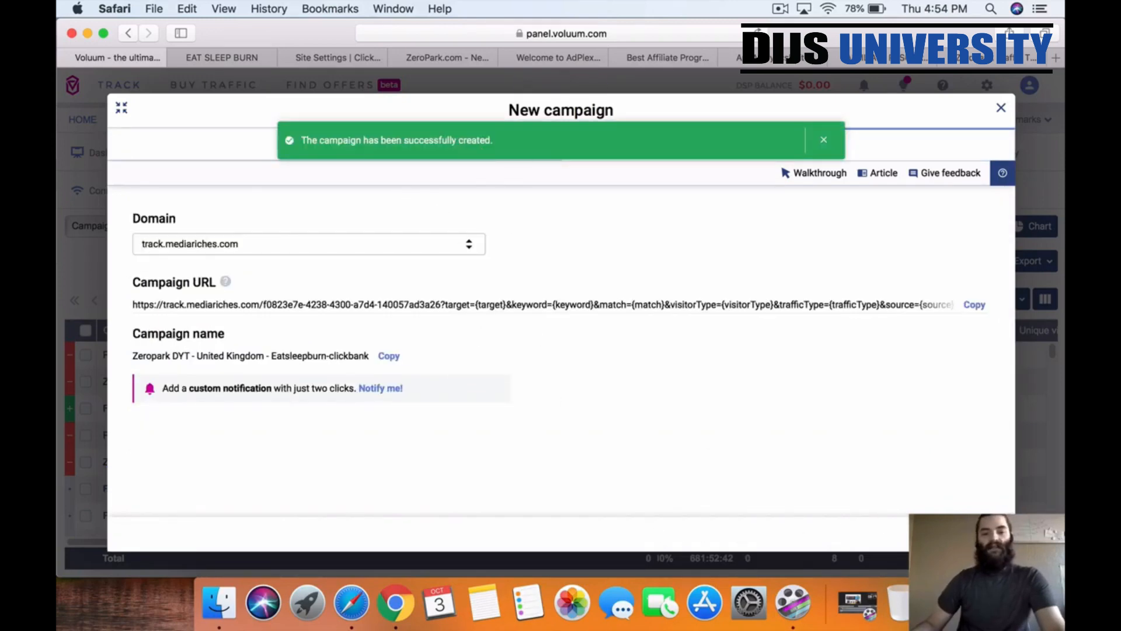
left_click(977, 533)
- Search the campaigns for "dyt" and copy the URL of the Zeropark DYT United Kingdom Eatsleepburn-clickbank campaign
left_click(539, 229)
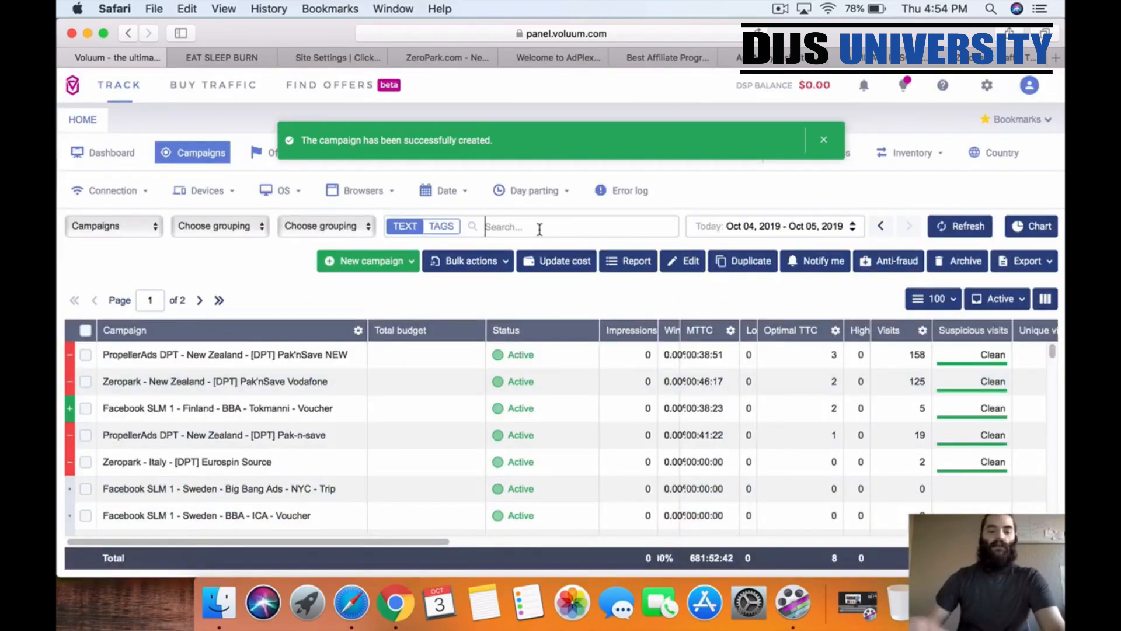
type("dyt")
key("Return")
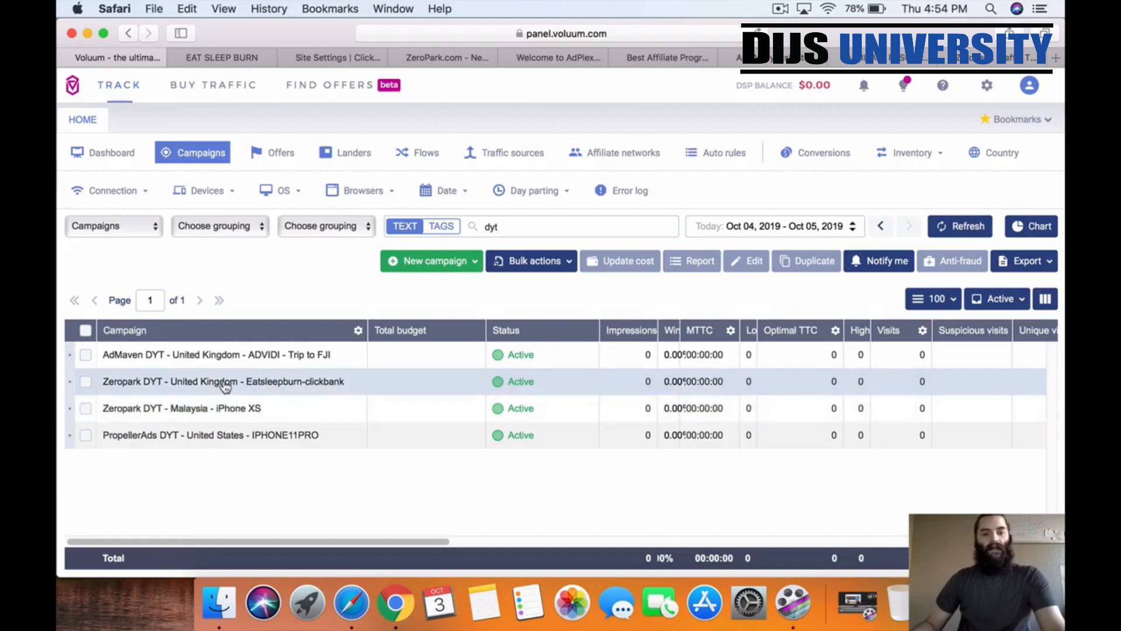
right_click(69, 390)
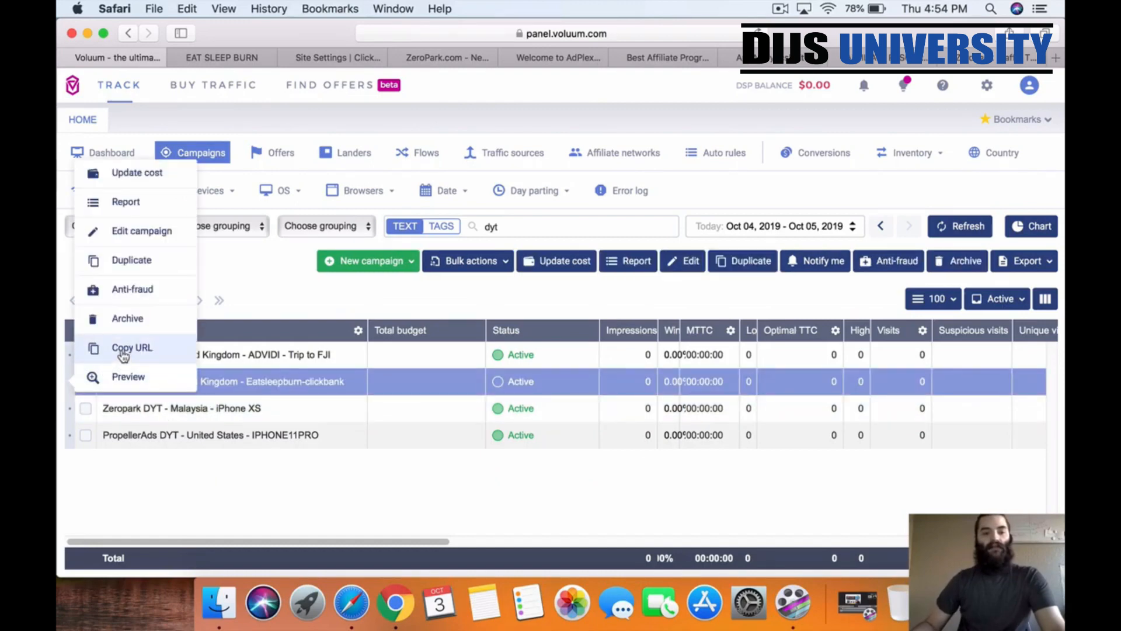
left_click(122, 350)
- Preview the Eatsleepburn-clickbank campaign's page, close it and copy the campaign URL again
right_click(128, 379)
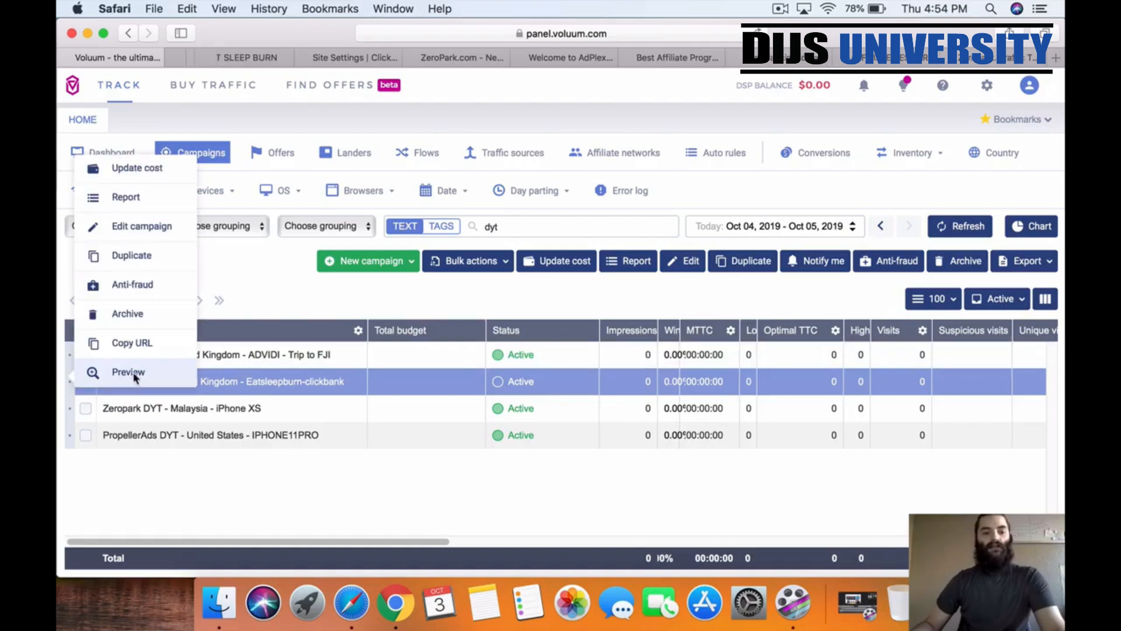
left_click(128, 373)
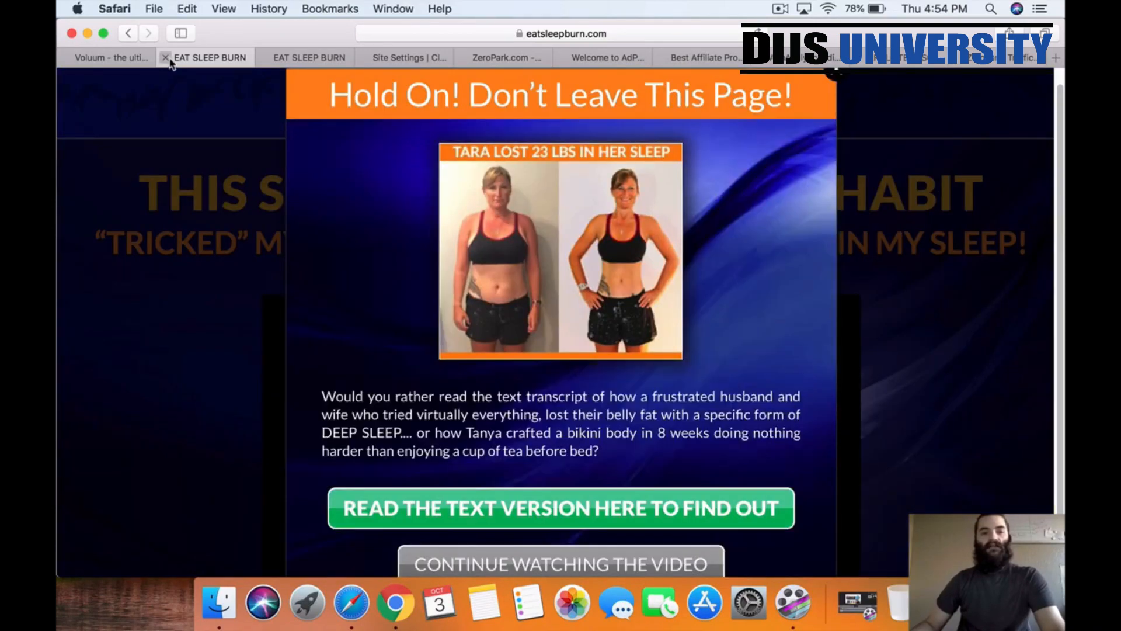
left_click(166, 57)
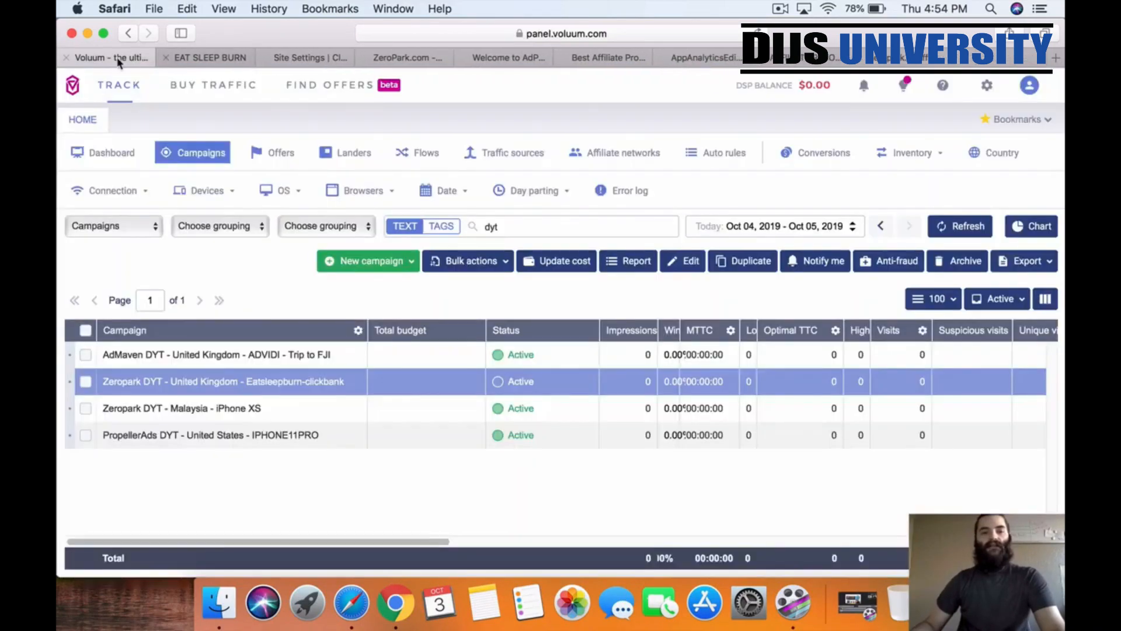
left_click(73, 385)
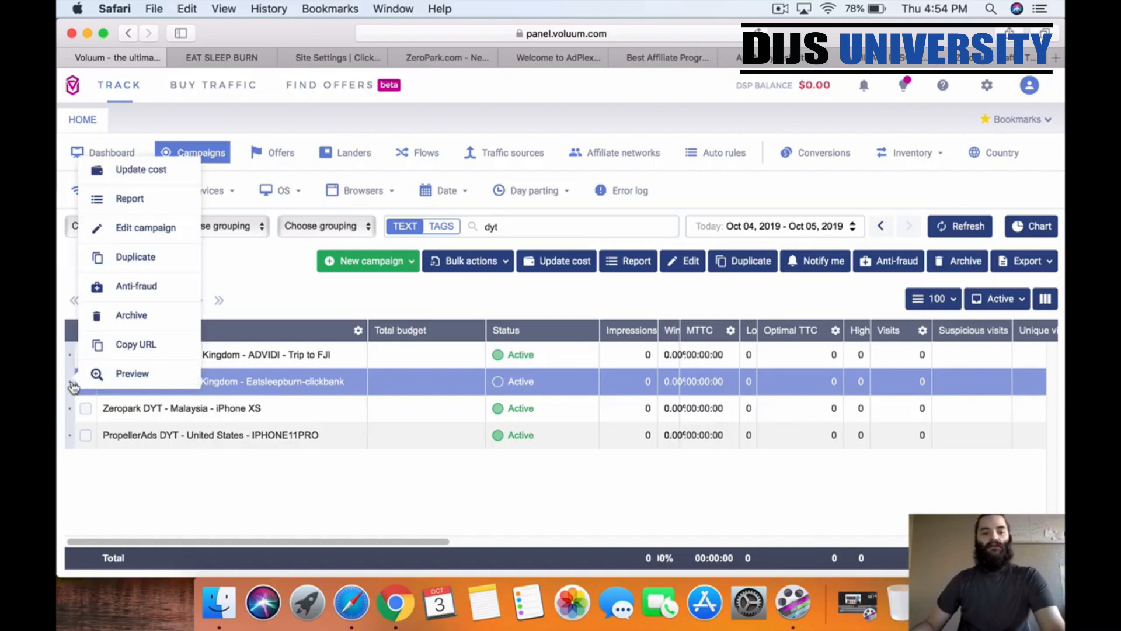
left_click(138, 344)
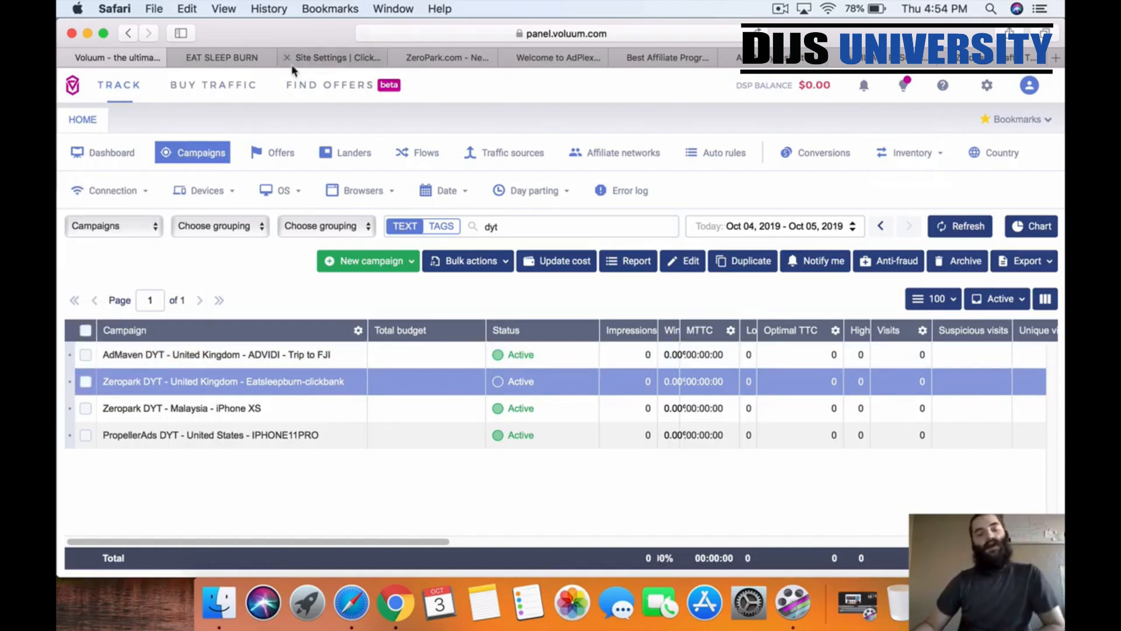
- Switch to the Zeropark campaign form and paste the copied Voluum campaign URL as the destination URL
left_click(444, 57)
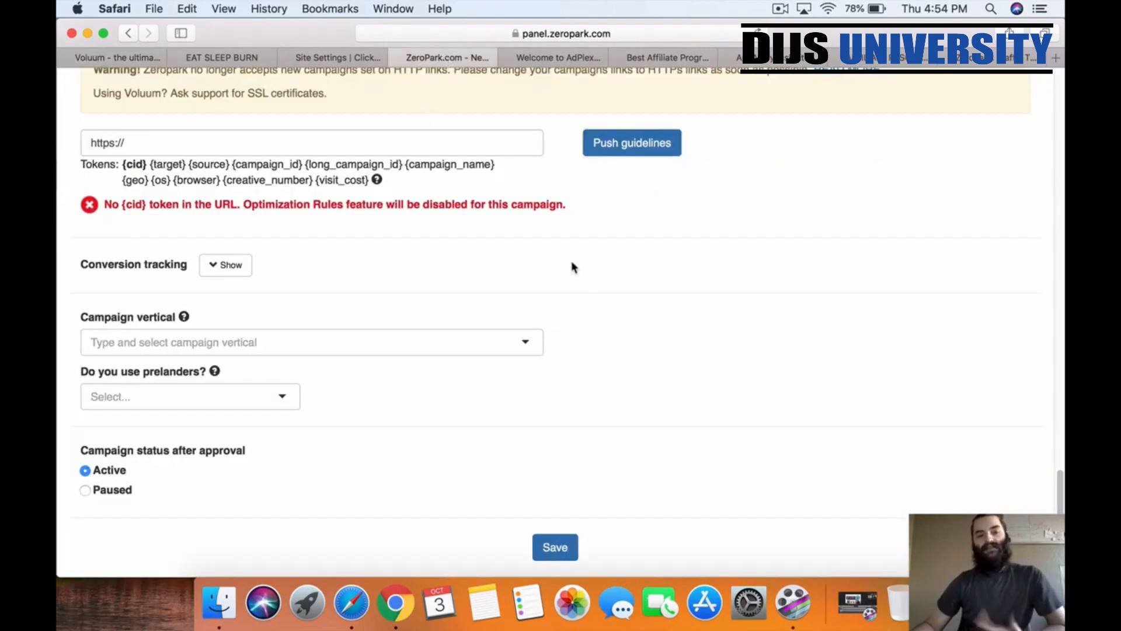
left_click_drag(125, 143, 59, 135)
key("super+v")
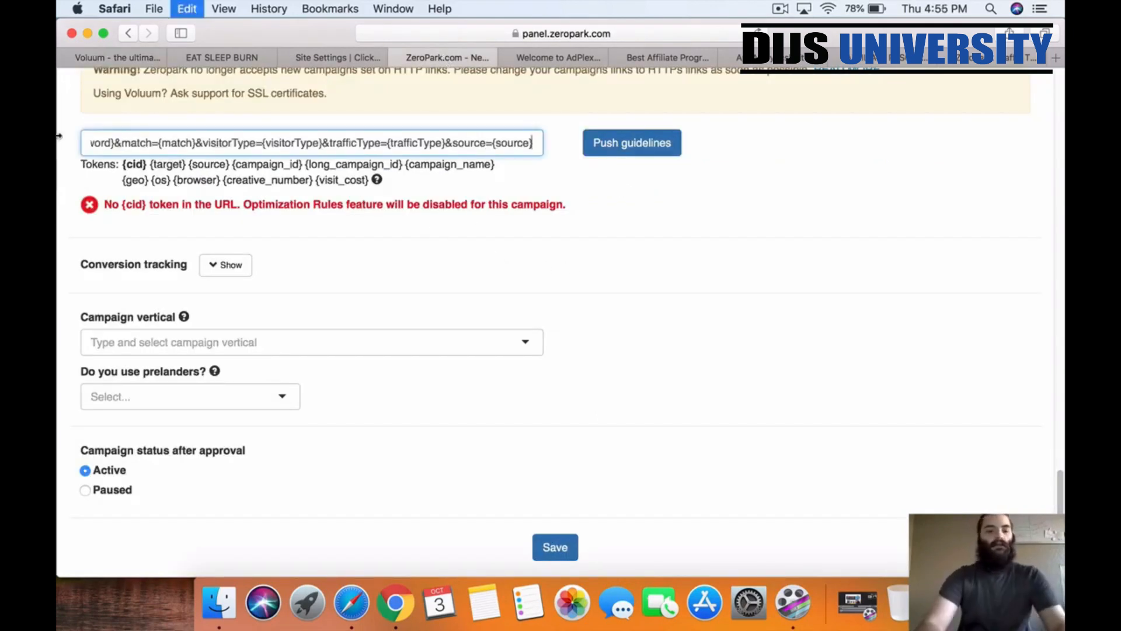
left_click(898, 184)
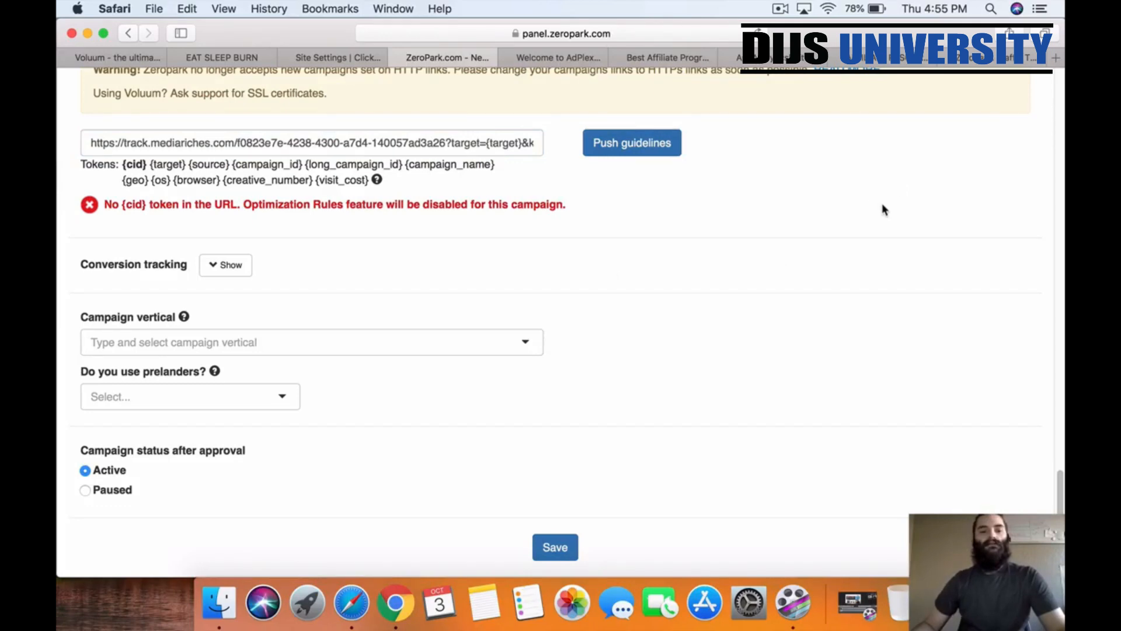
- Name the new Run of Network campaign "Clickbank-Eatsleepburn-uk"
scroll(882, 208, "up", 5)
scroll(894, 205, "down", 5)
scroll(892, 213, "up", 1)
scroll(892, 215, "up", 4)
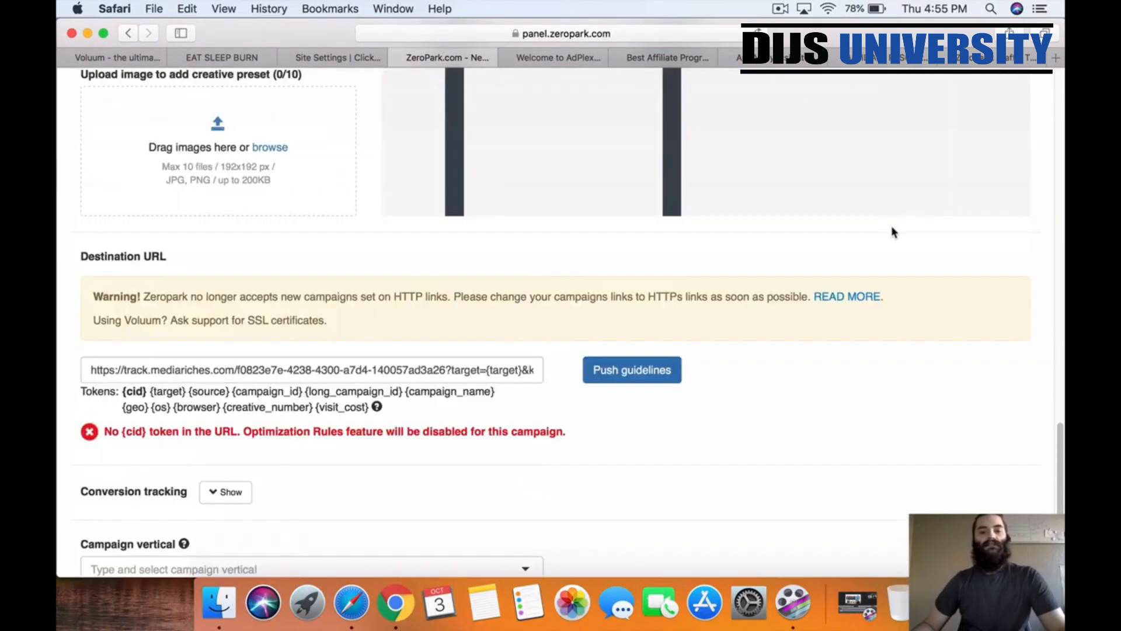
scroll(890, 234, "up", 6)
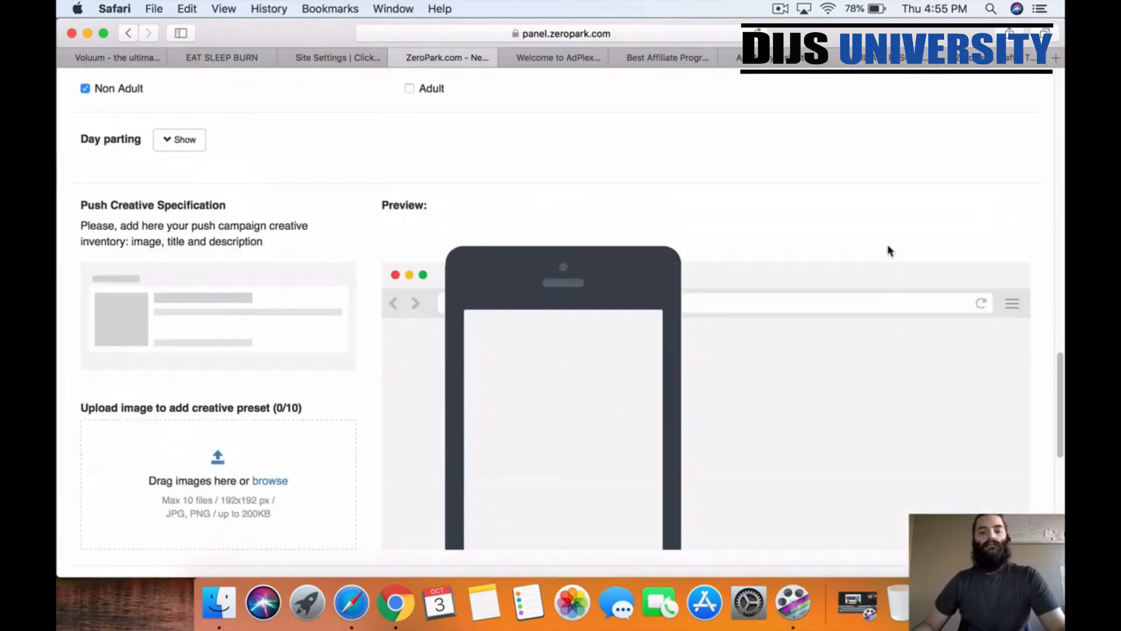
scroll(888, 250, "up", 5)
scroll(886, 248, "down", 2)
scroll(886, 247, "up", 1)
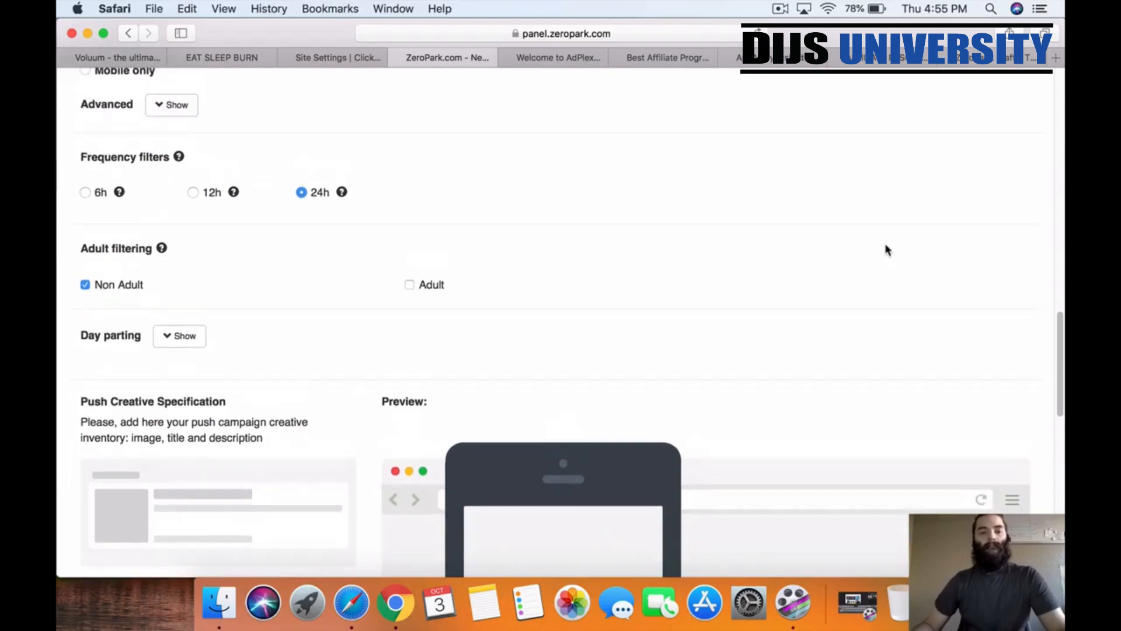
scroll(887, 249, "up", 3)
left_click(780, 9)
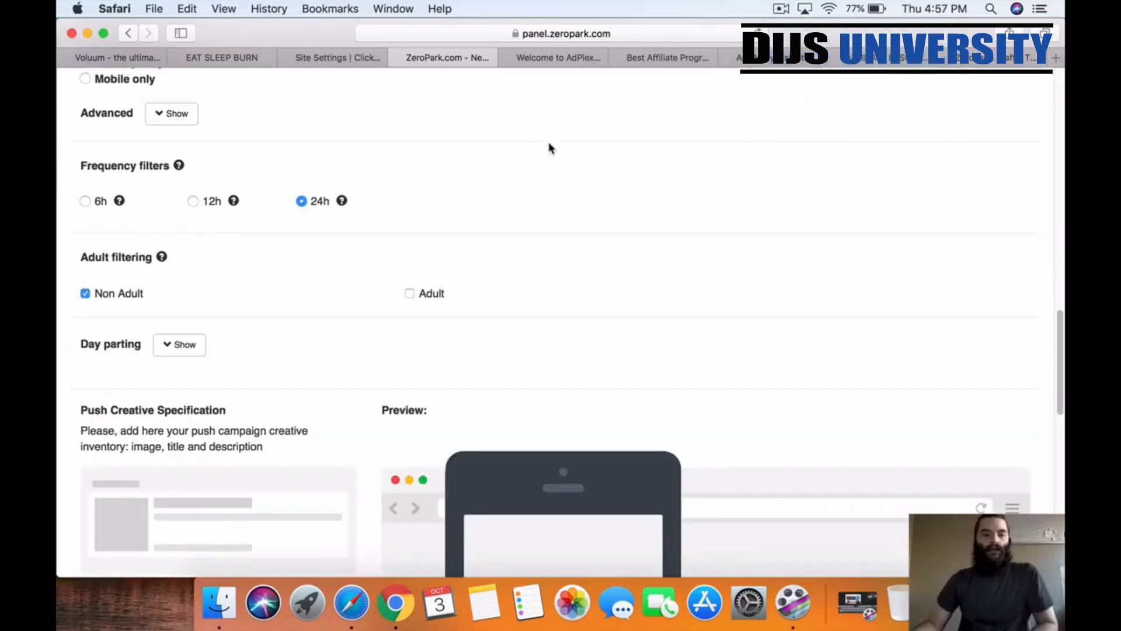
scroll(745, 249, "up", 3)
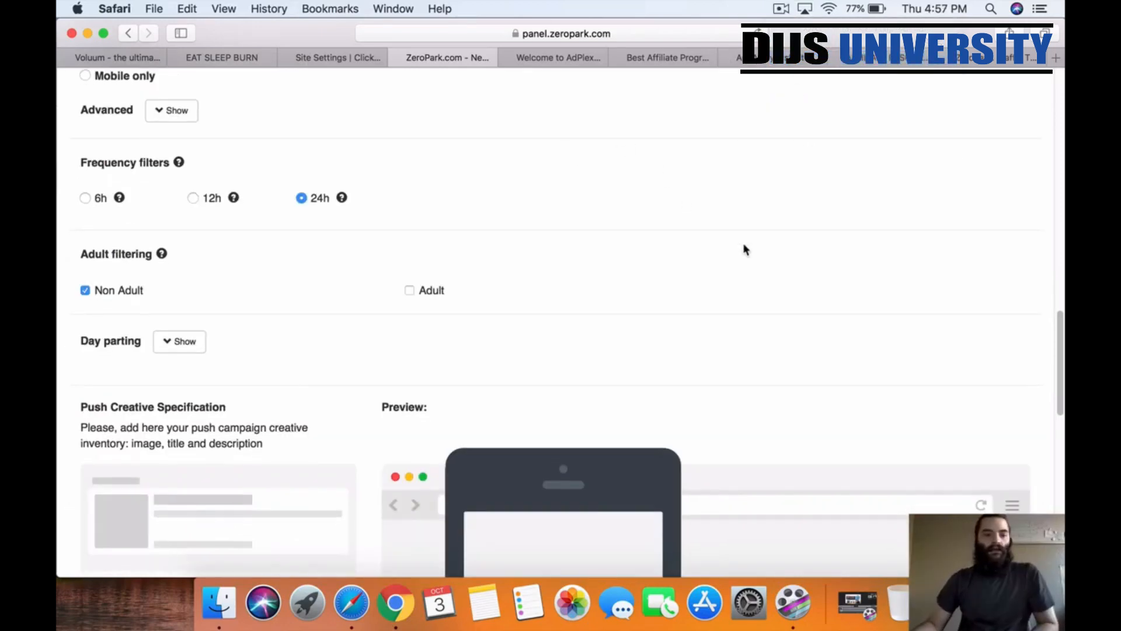
scroll(745, 251, "up", 20)
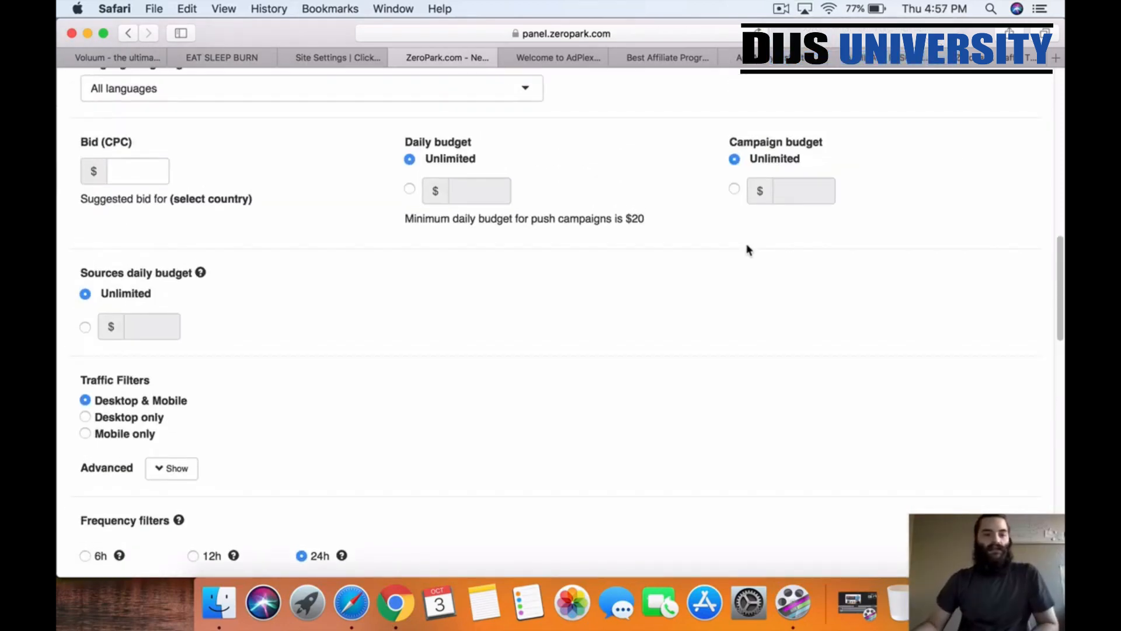
scroll(746, 248, "up", 10)
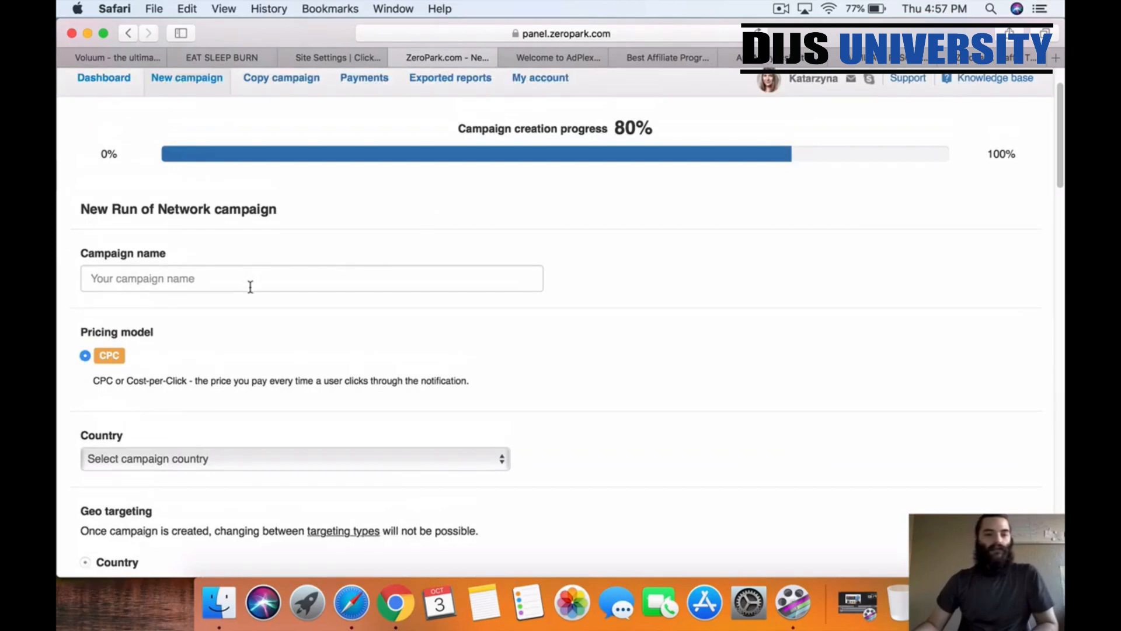
left_click(252, 284)
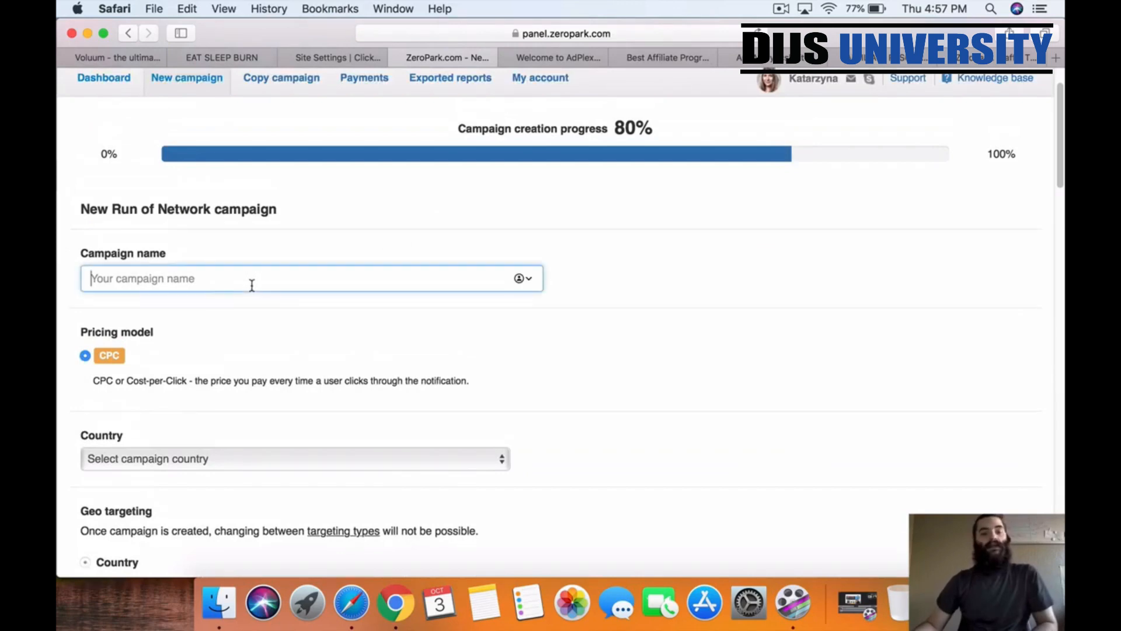
type("Clickbank-")
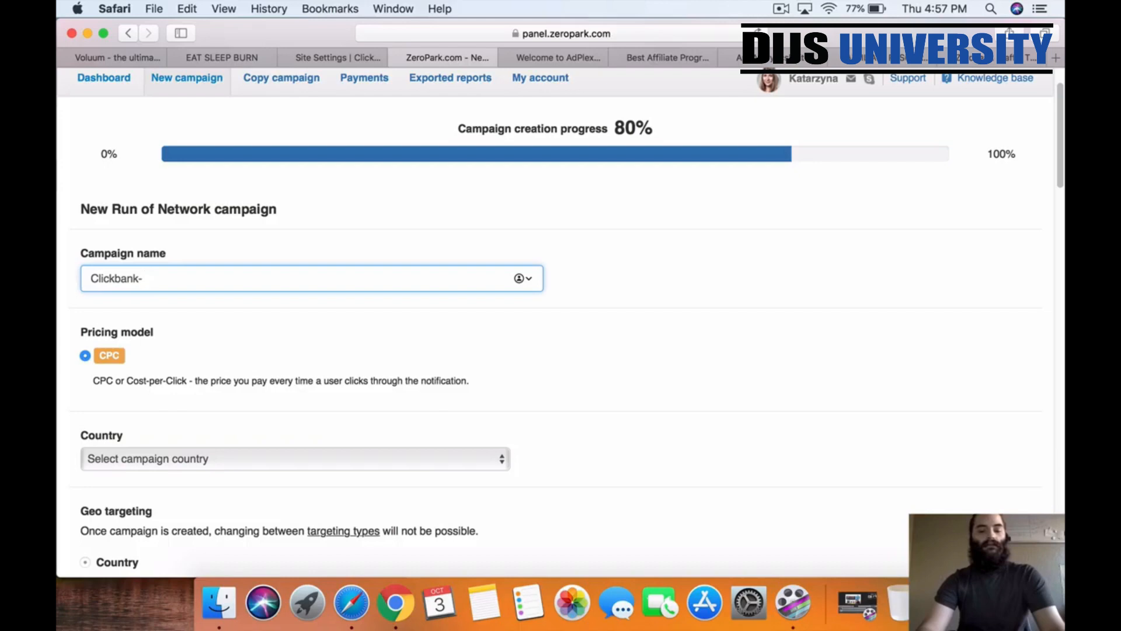
type("Eat")
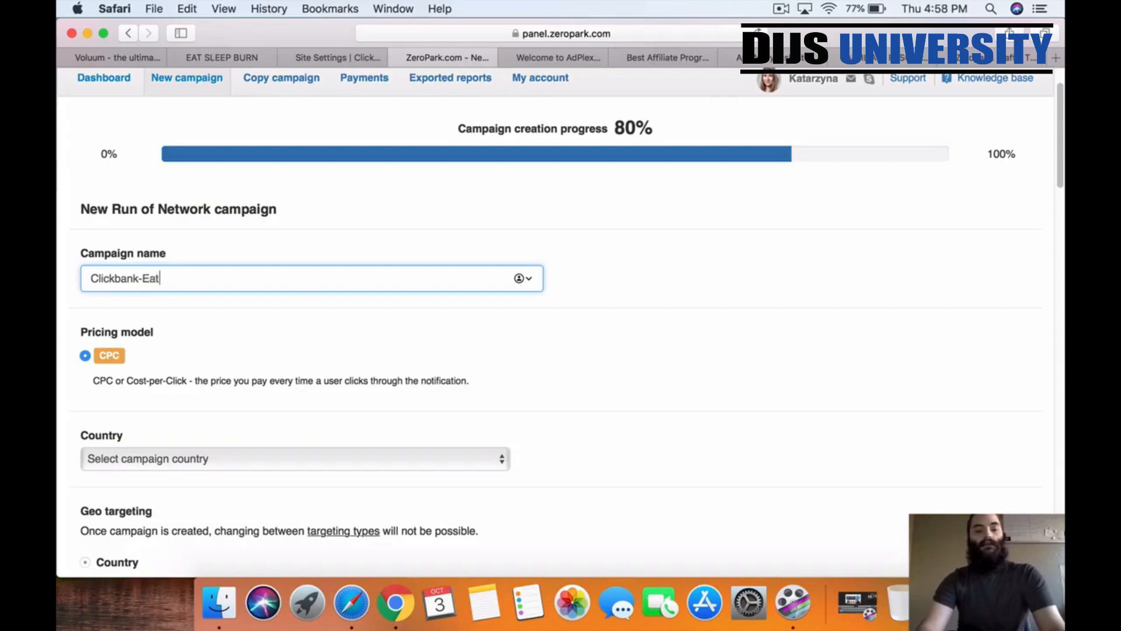
type("sleepburn-")
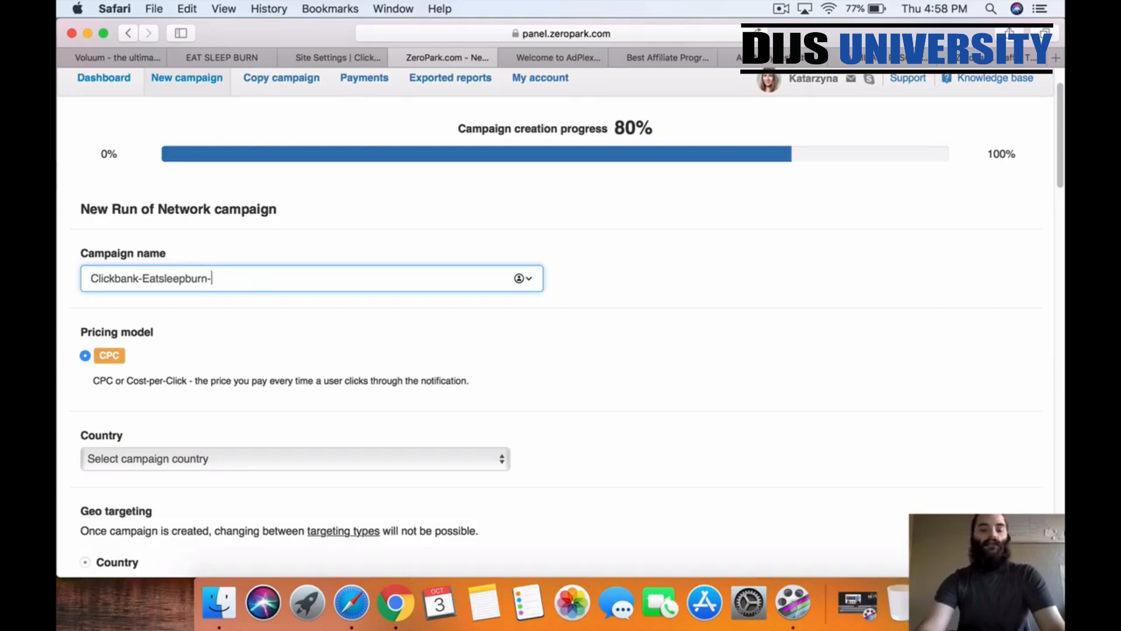
type("uk")
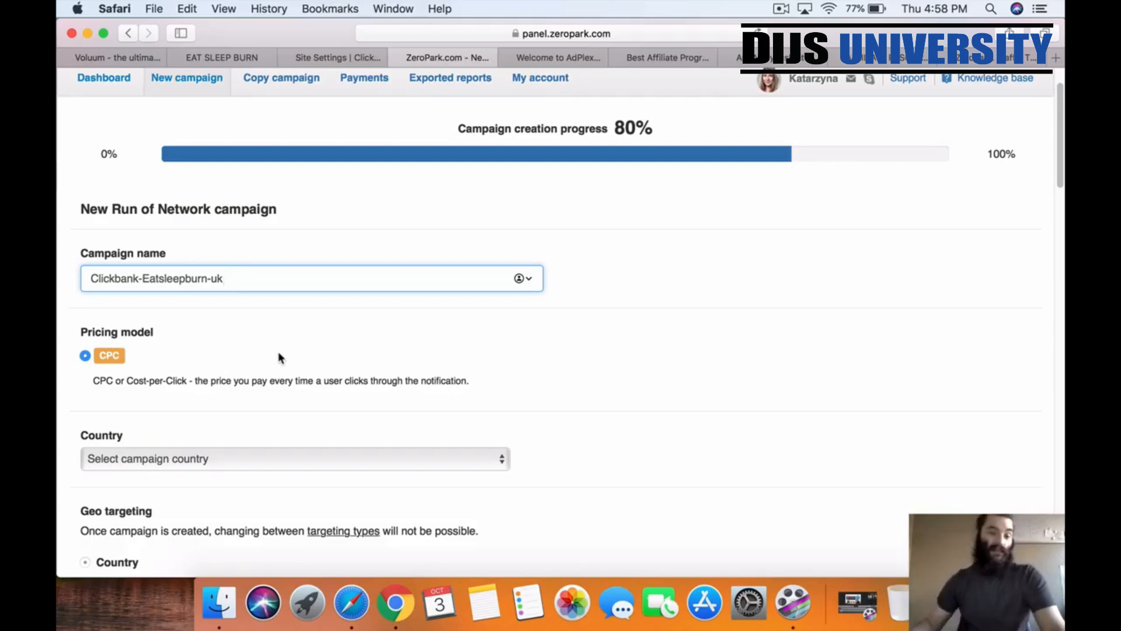
- Set the campaign's country to United Kingdom
scroll(514, 374, "down", 1)
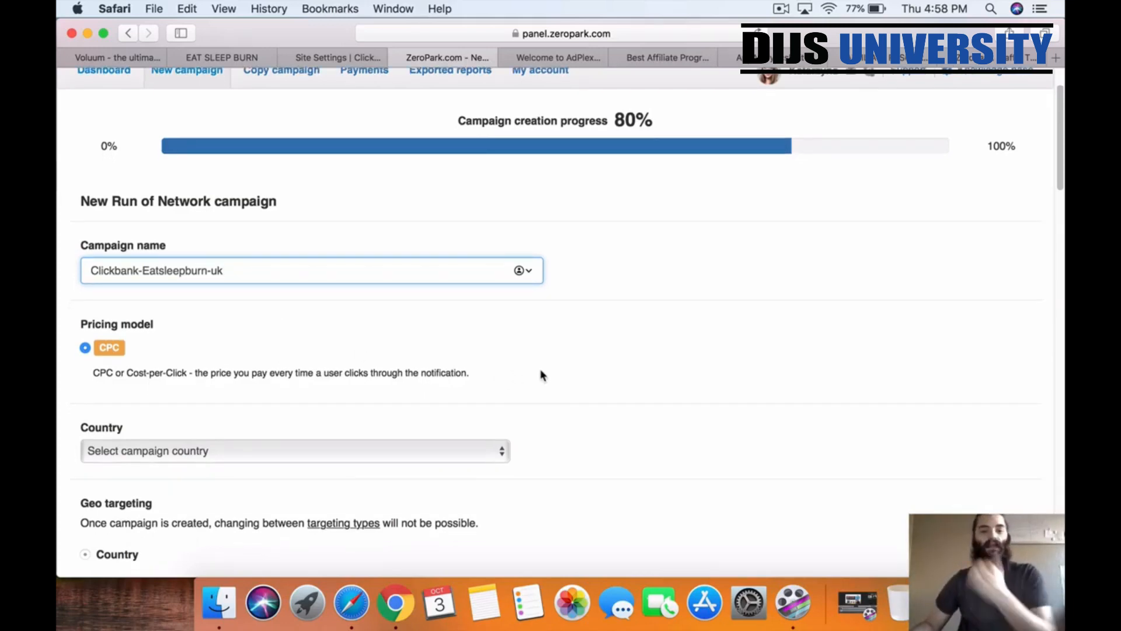
scroll(605, 367, "down", 1)
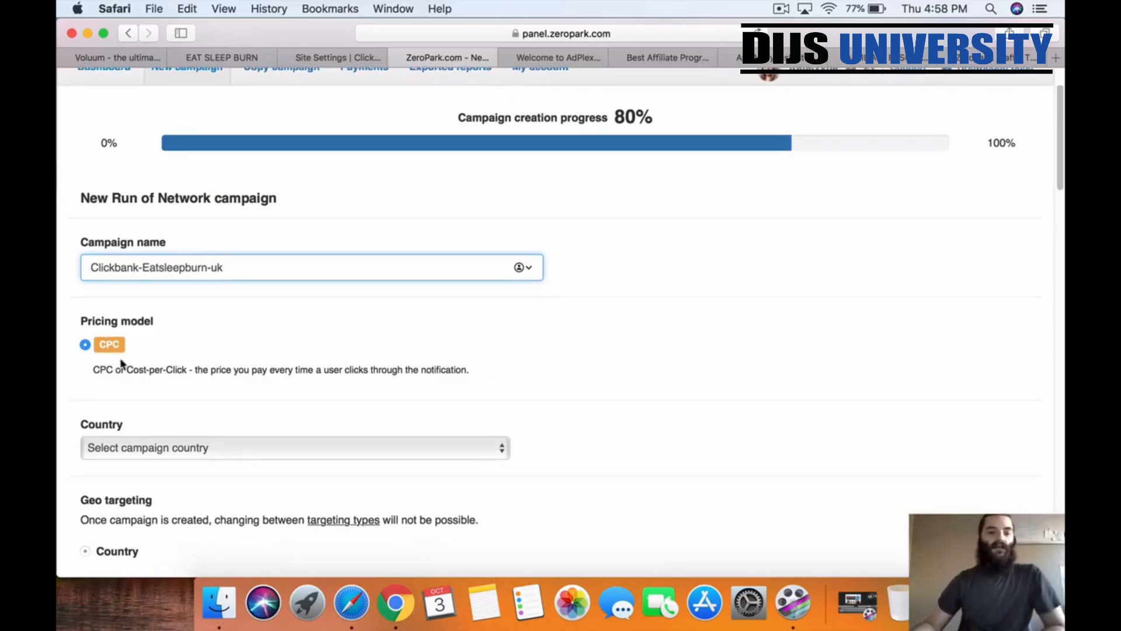
left_click(157, 452)
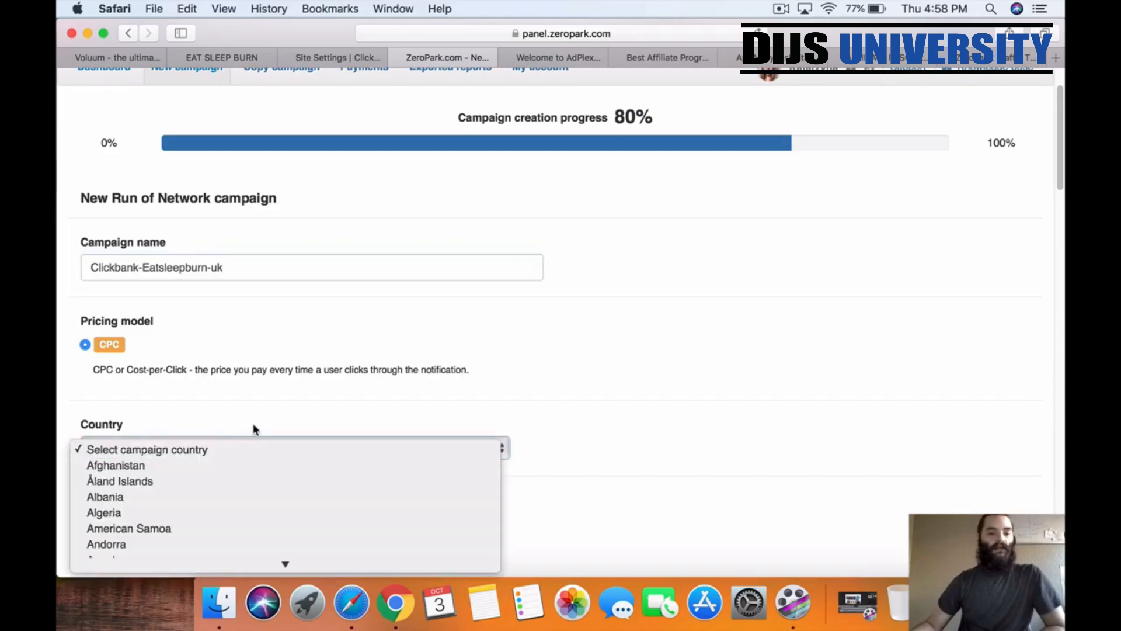
type("un")
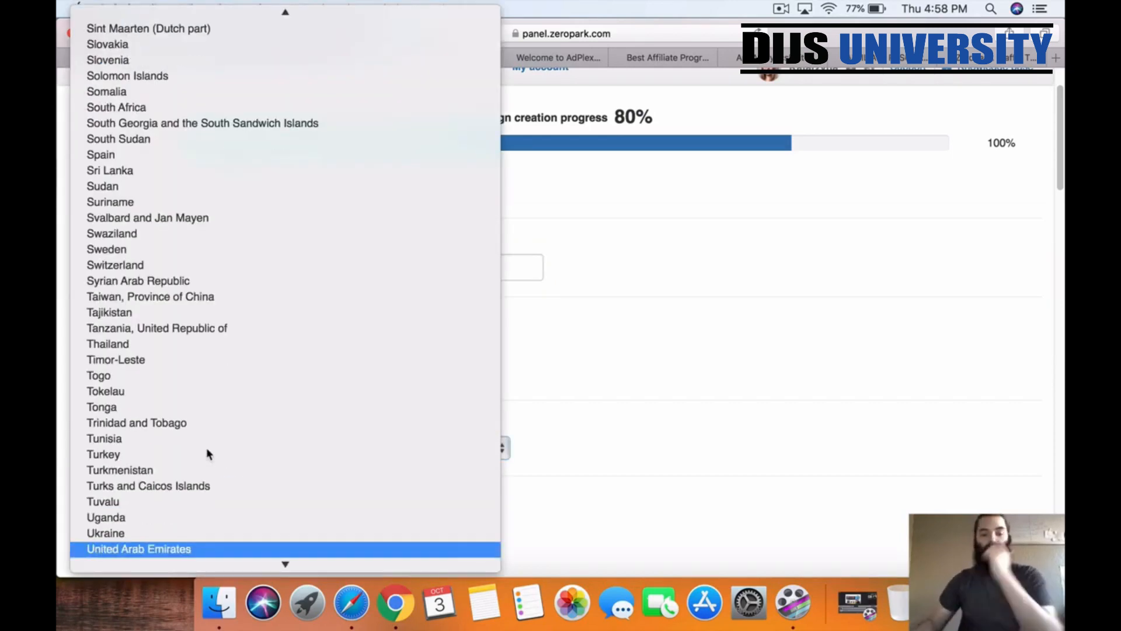
scroll(210, 455, "up", 1)
scroll(207, 408, "up", 2)
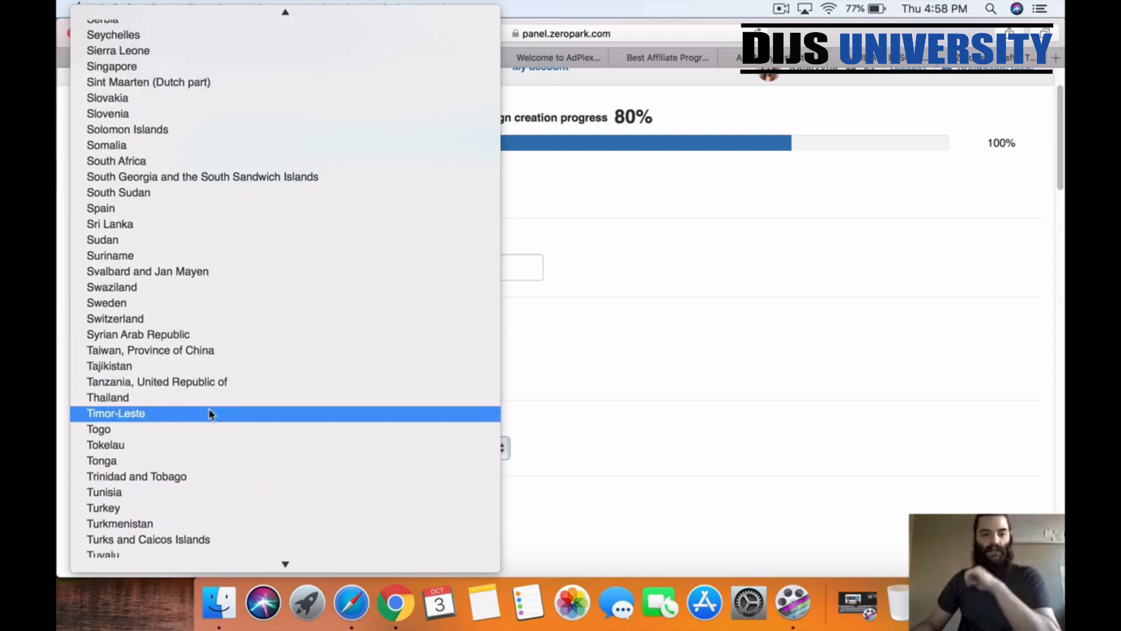
scroll(210, 413, "down", 18)
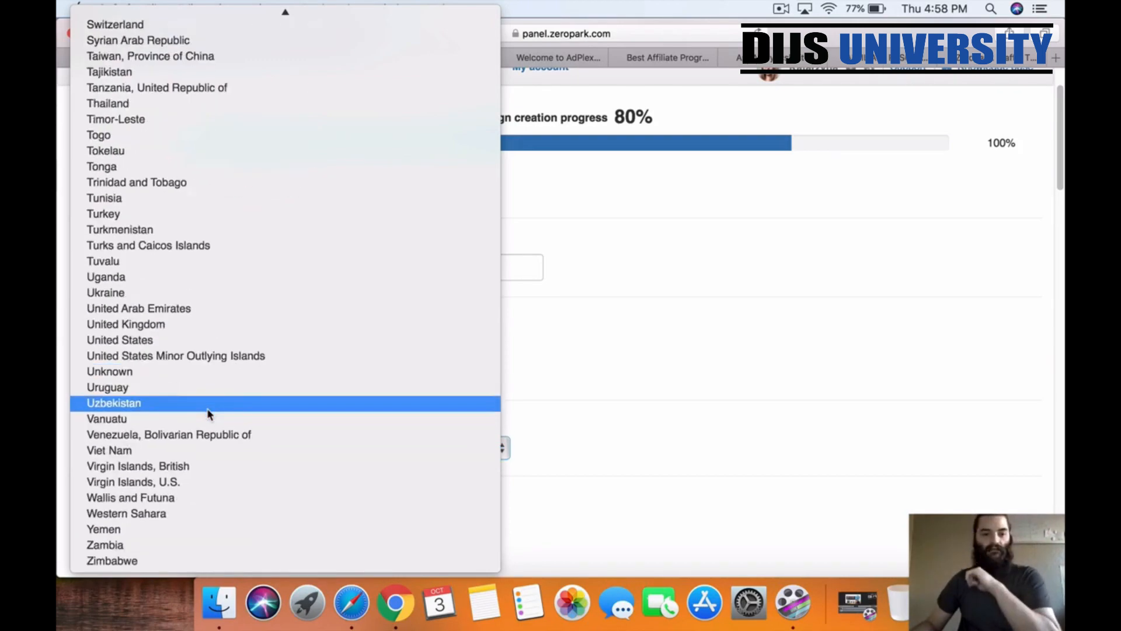
left_click(155, 325)
- Look through the geo targeting settings and the available language targeting options without changing them
scroll(750, 416, "down", 5)
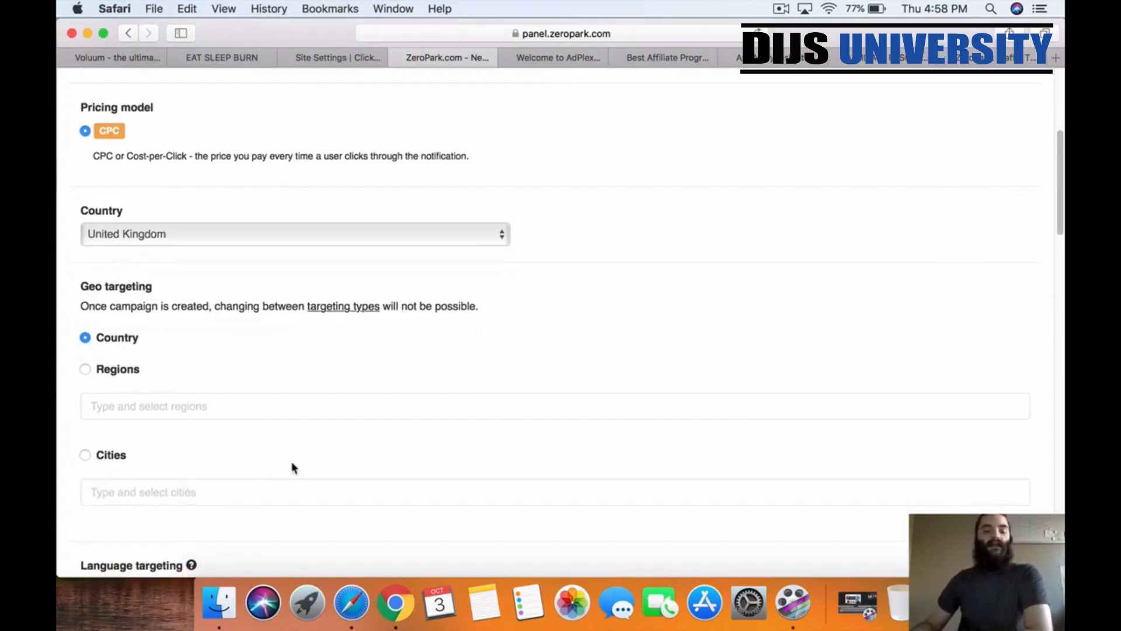
scroll(294, 462, "down", 1)
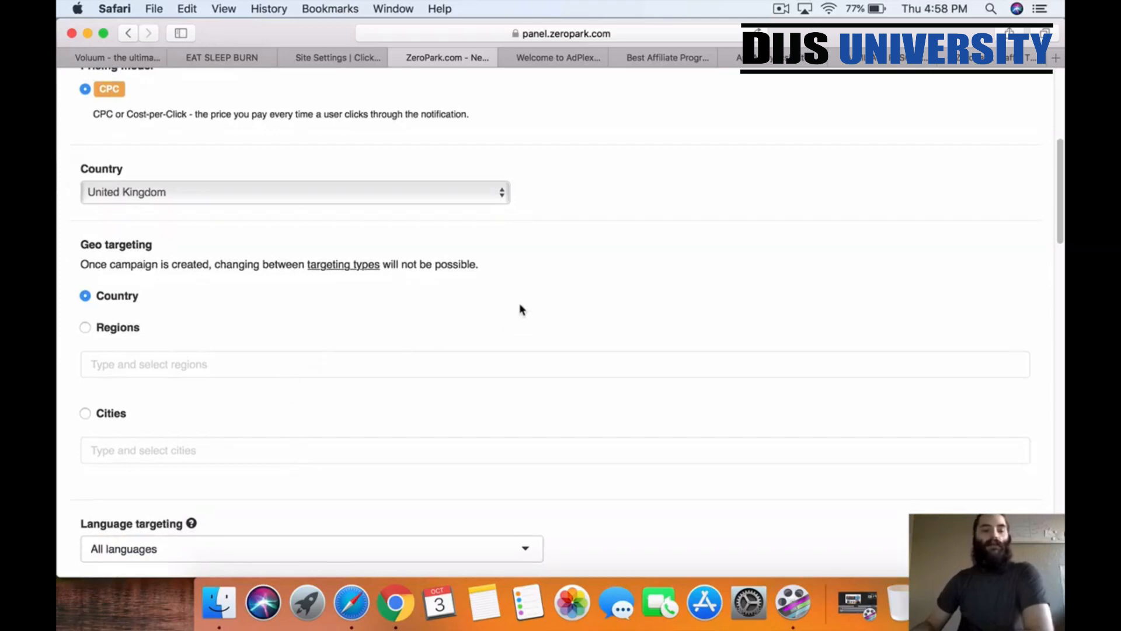
scroll(580, 297, "down", 5)
left_click(523, 343)
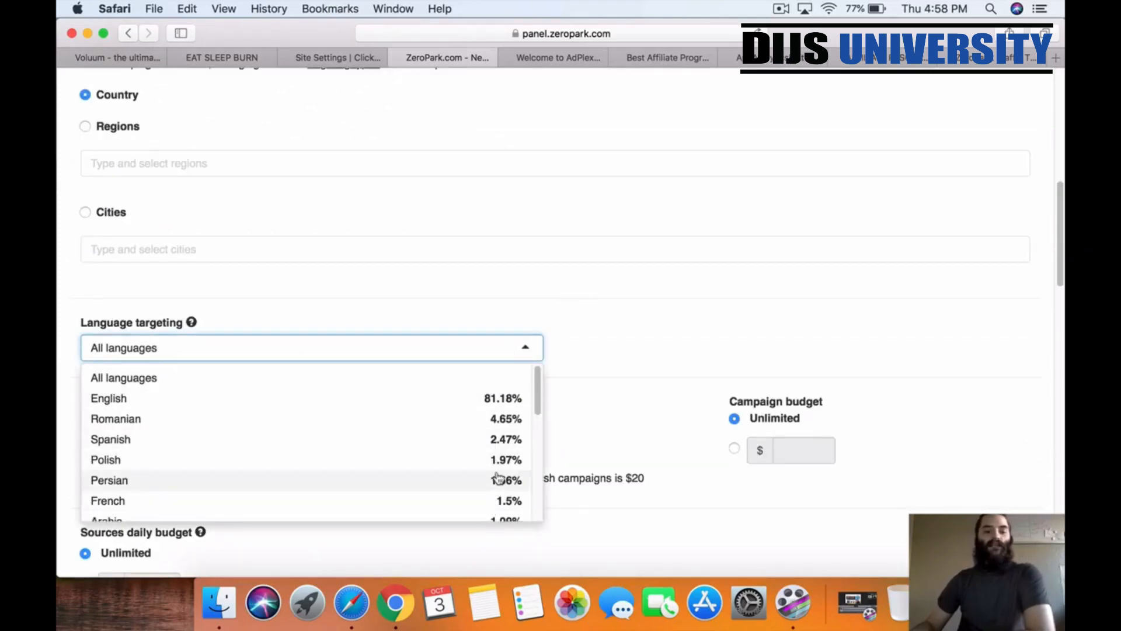
left_click(612, 354)
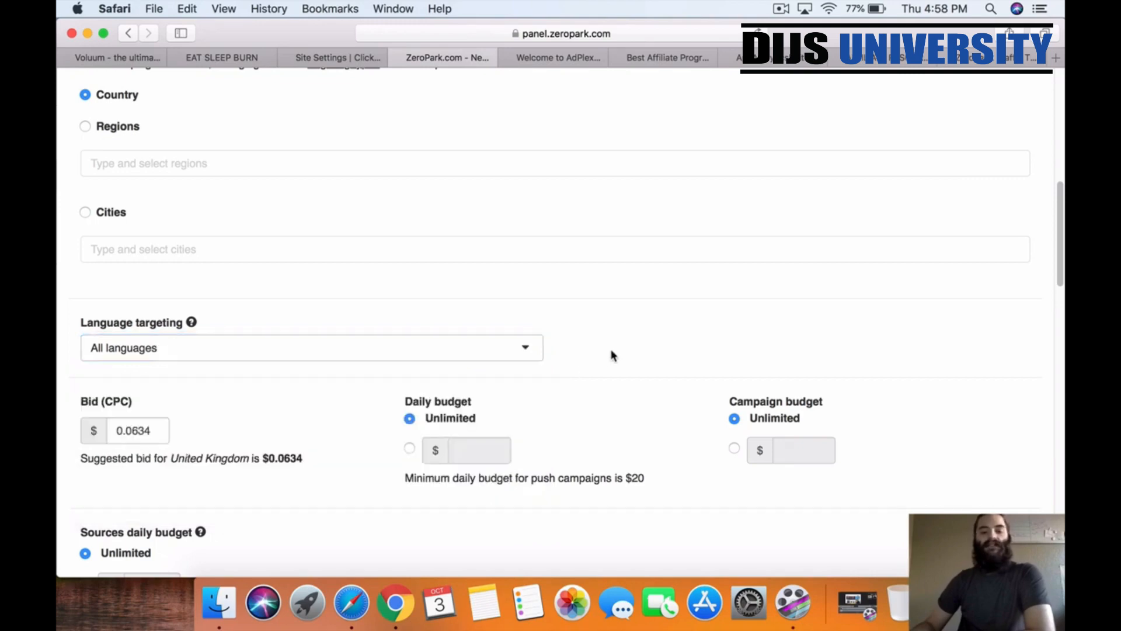
- Examine the suggested CPC bid for the United Kingdom and the remaining settings of the campaign form
scroll(612, 355, "down", 5)
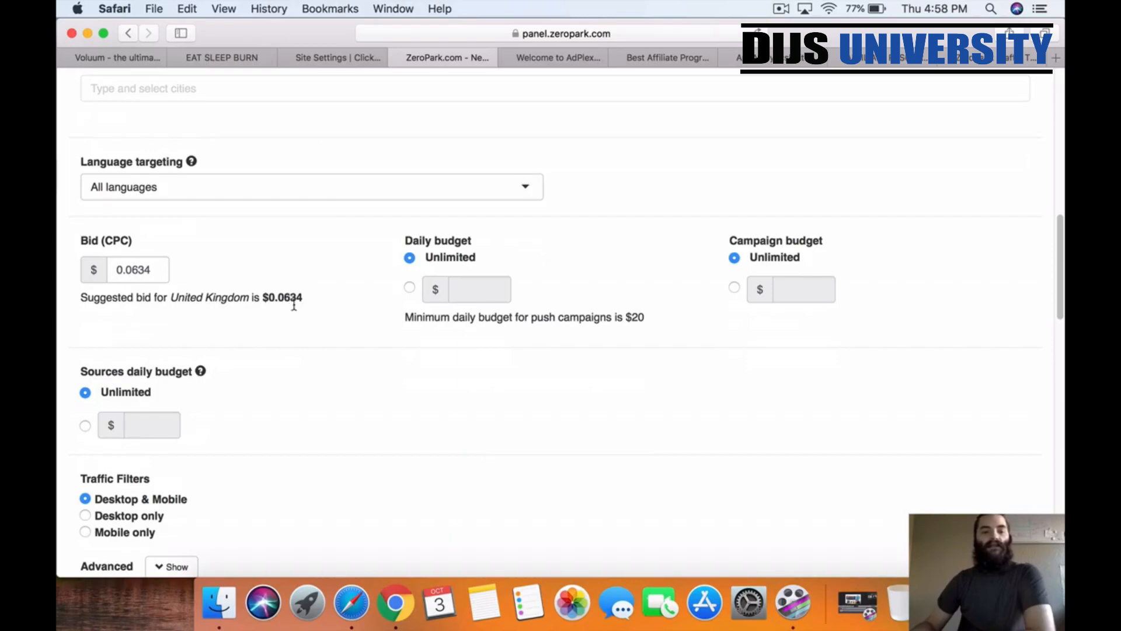
scroll(685, 416, "down", 1)
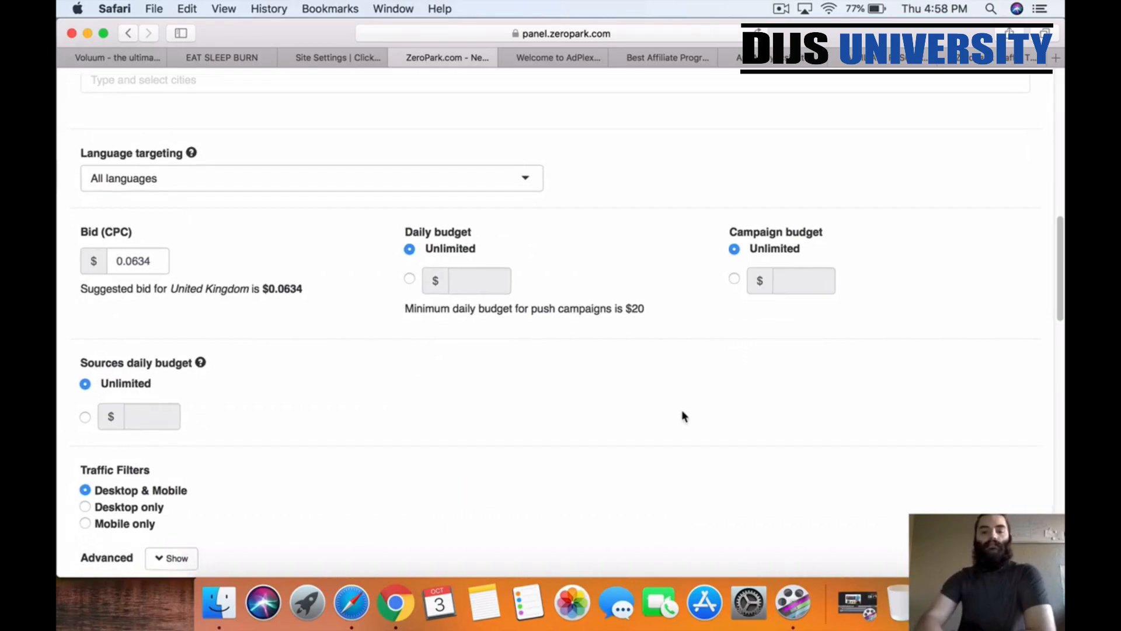
scroll(685, 416, "down", 9)
scroll(685, 416, "up", 3)
scroll(685, 416, "down", 20)
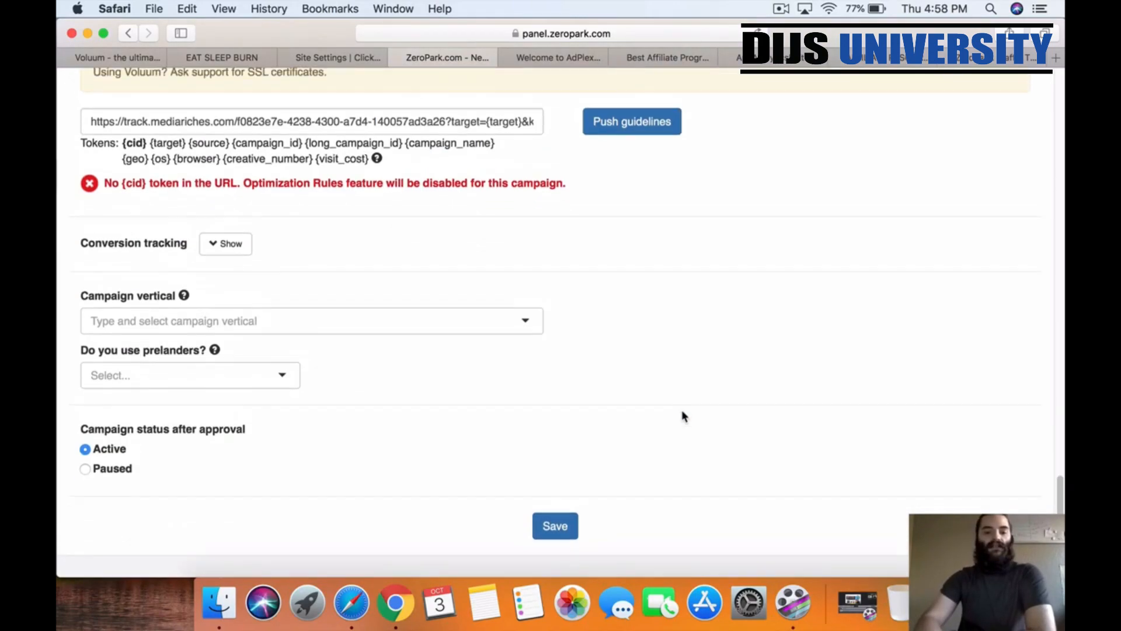
scroll(684, 415, "up", 20)
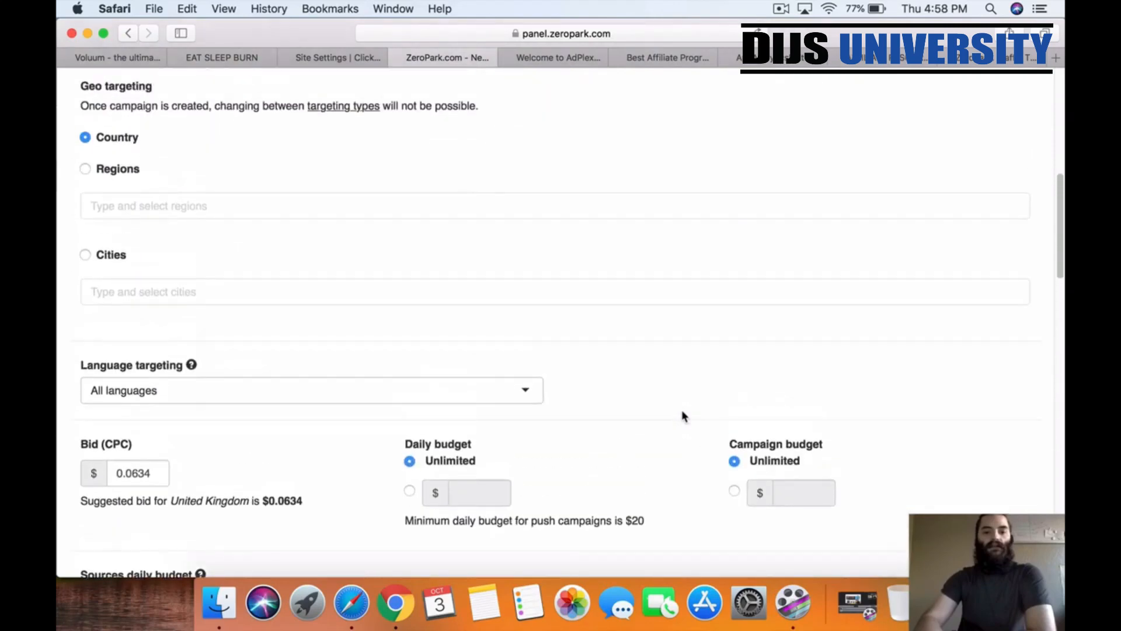
scroll(683, 415, "up", 3)
scroll(683, 415, "down", 10)
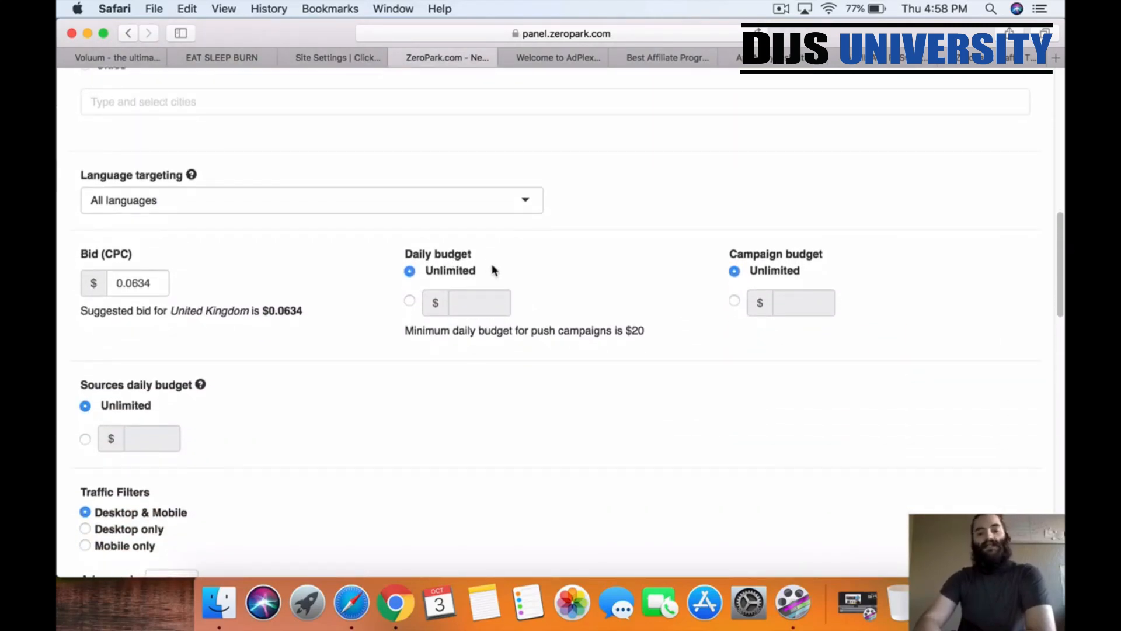
- Limit the daily budget to $30 and the total campaign budget to $90
scroll(493, 267, "down", 1)
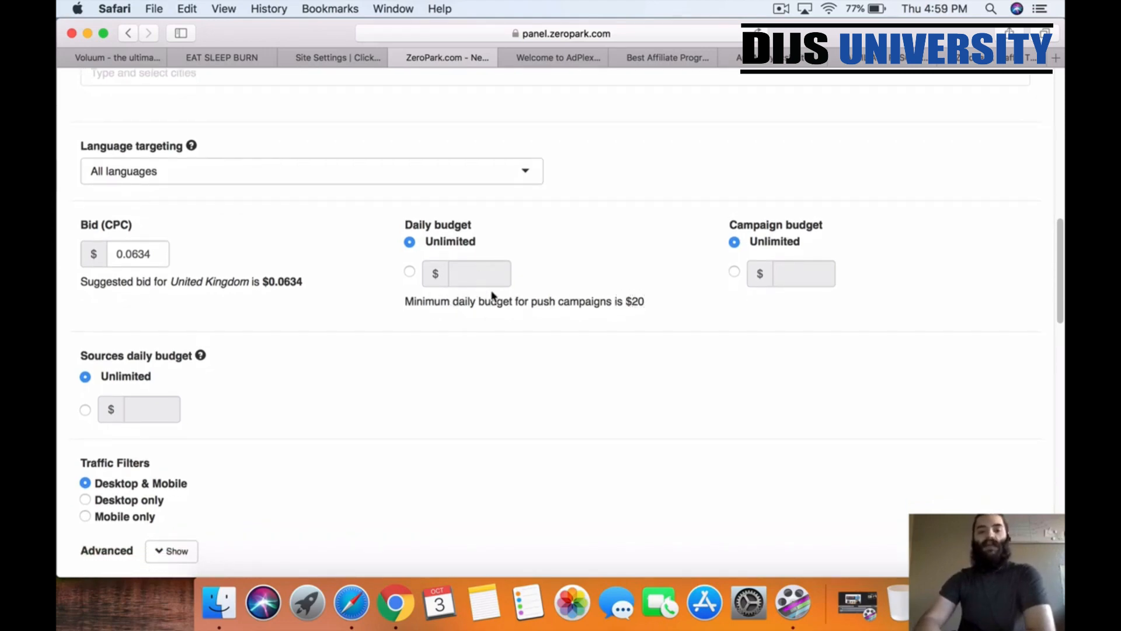
left_click(410, 272)
left_click(463, 291)
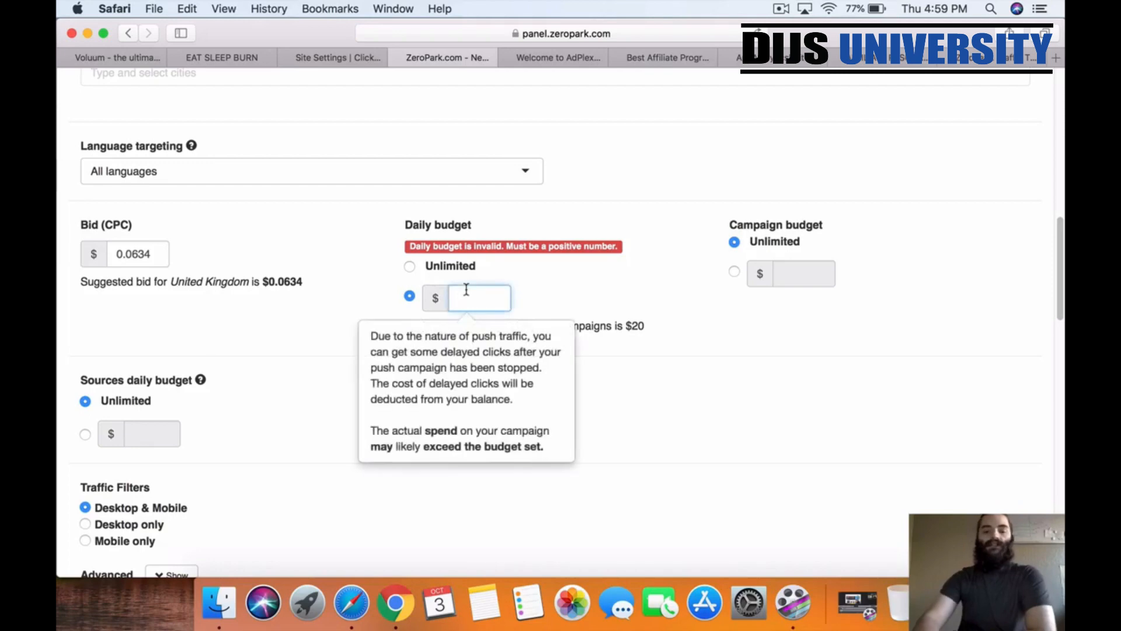
type("30")
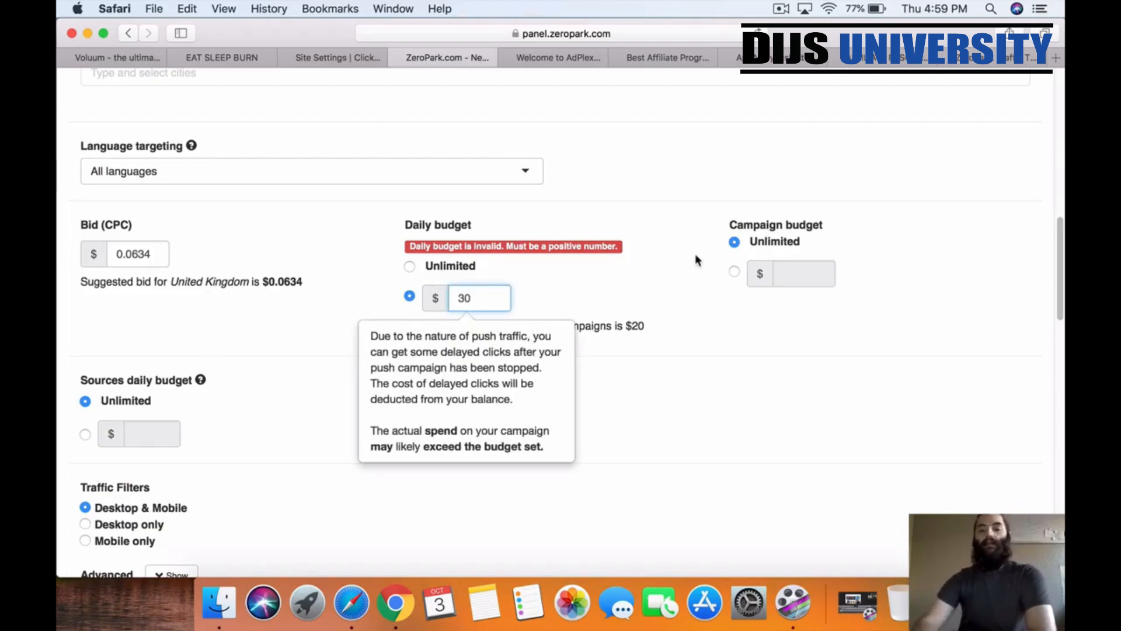
left_click(734, 272)
left_click(783, 295)
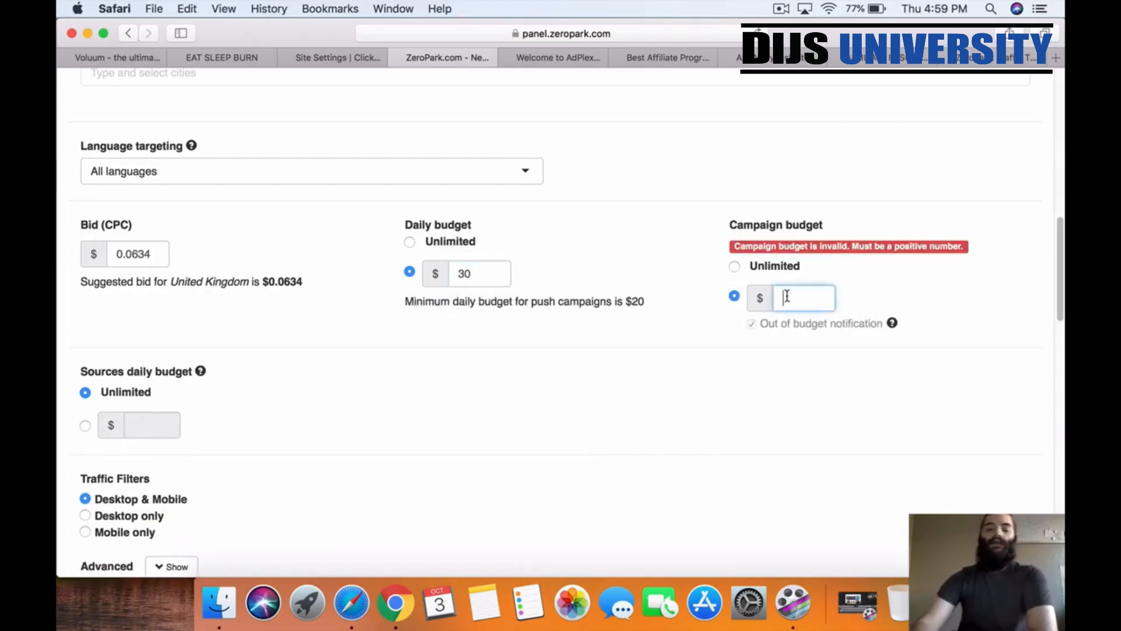
type("90")
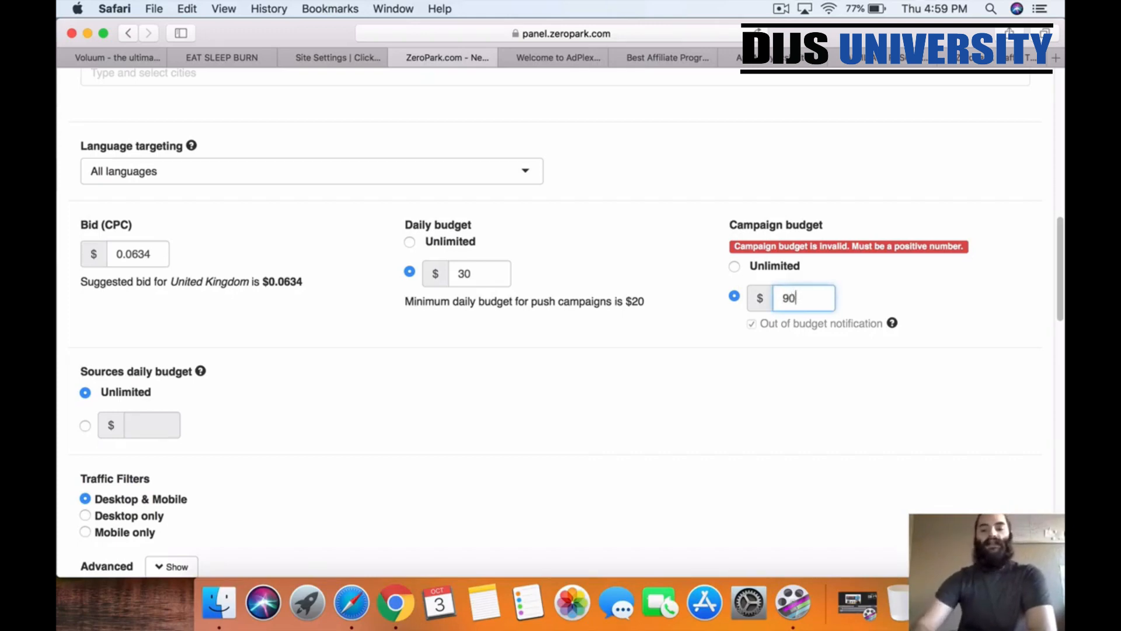
left_click(733, 384)
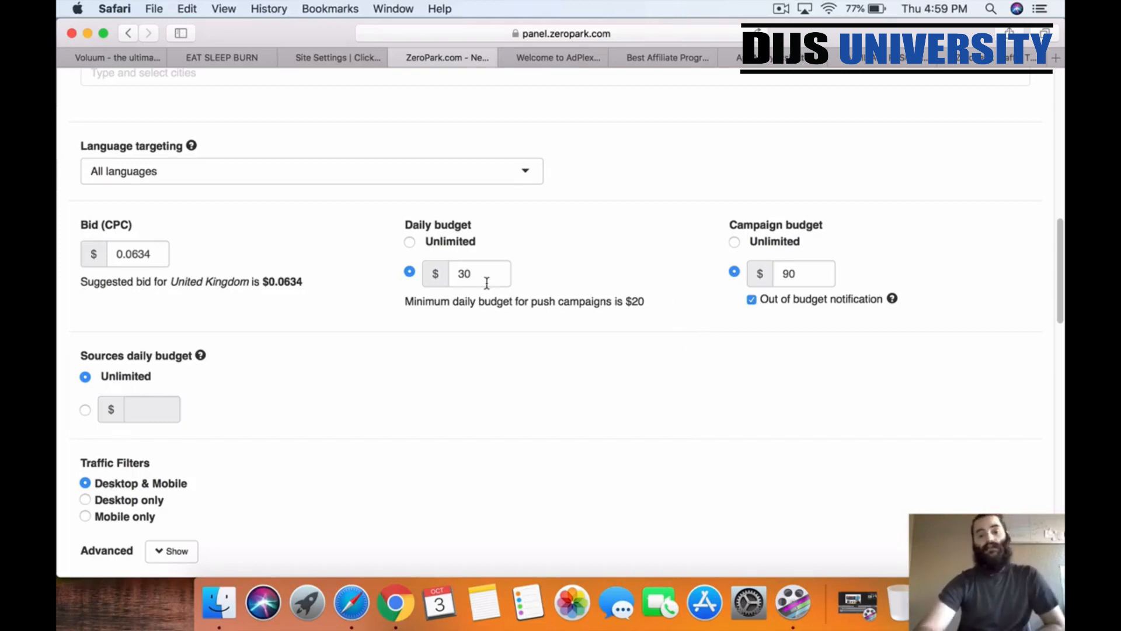
- Restrict the push campaign's traffic filter to Mobile only
mouse_move(437, 280)
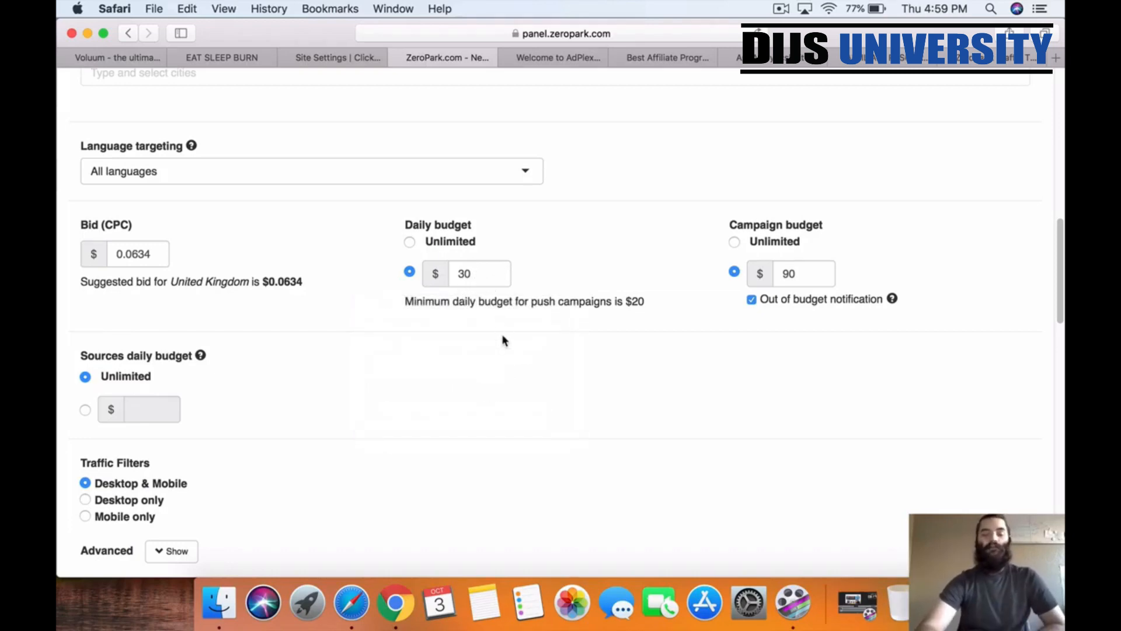
scroll(503, 371, "down", 1)
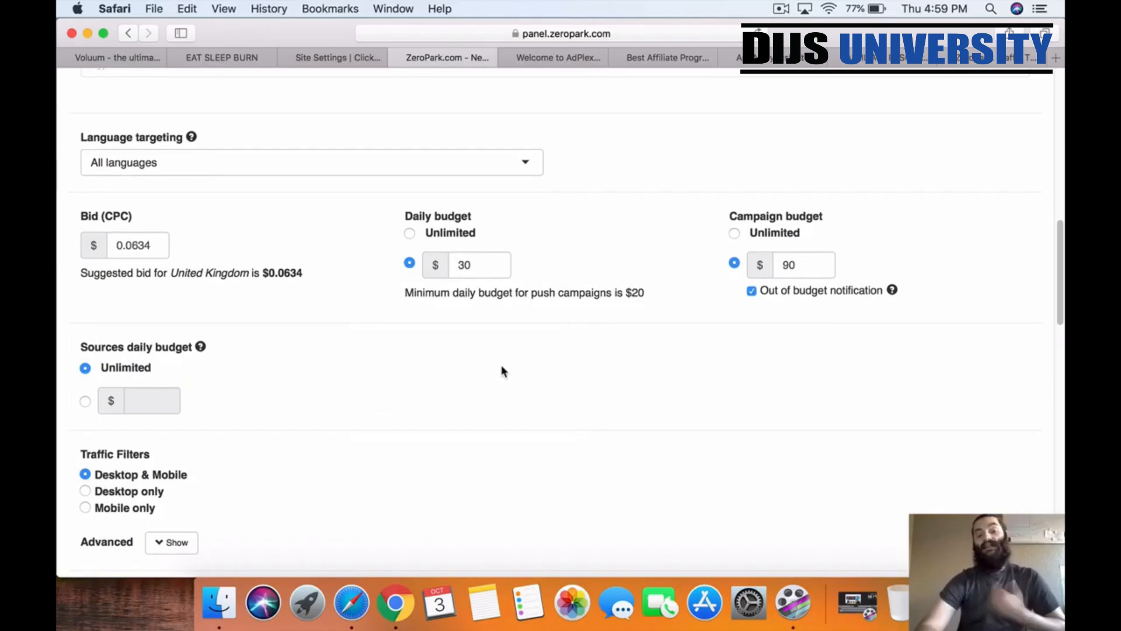
scroll(503, 371, "down", 3)
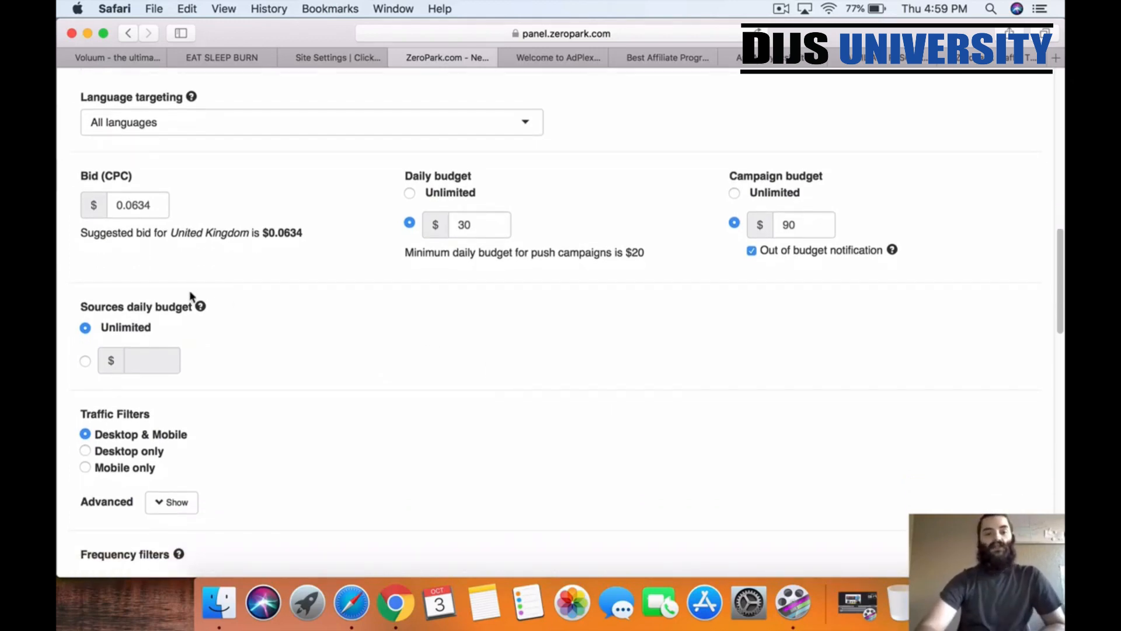
scroll(217, 331, "down", 3)
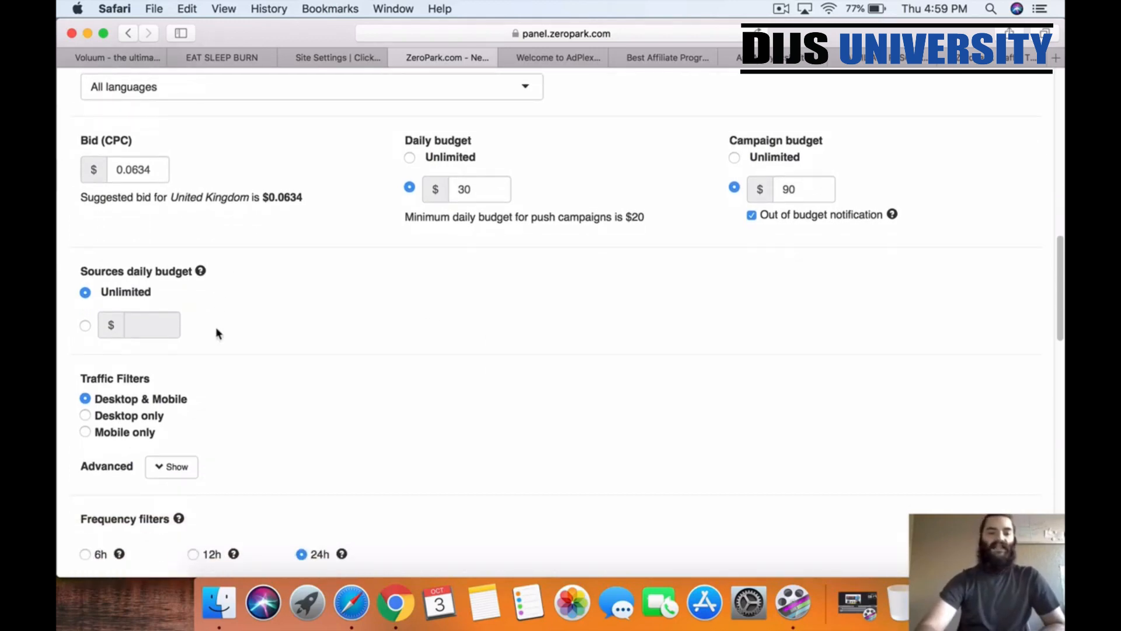
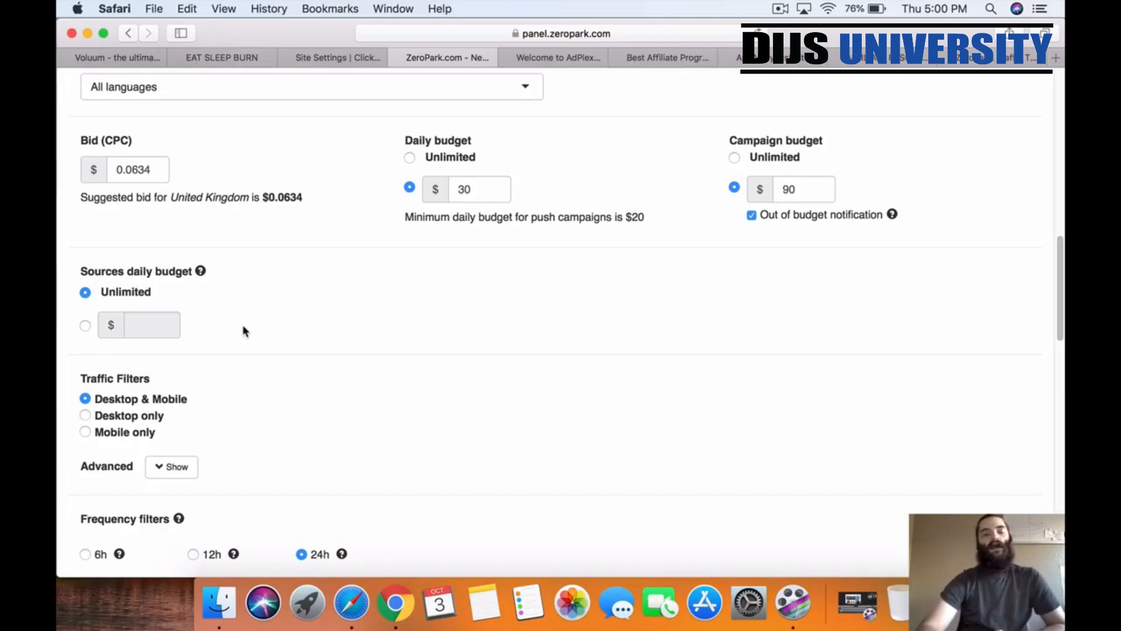
scroll(244, 332, "down", 2)
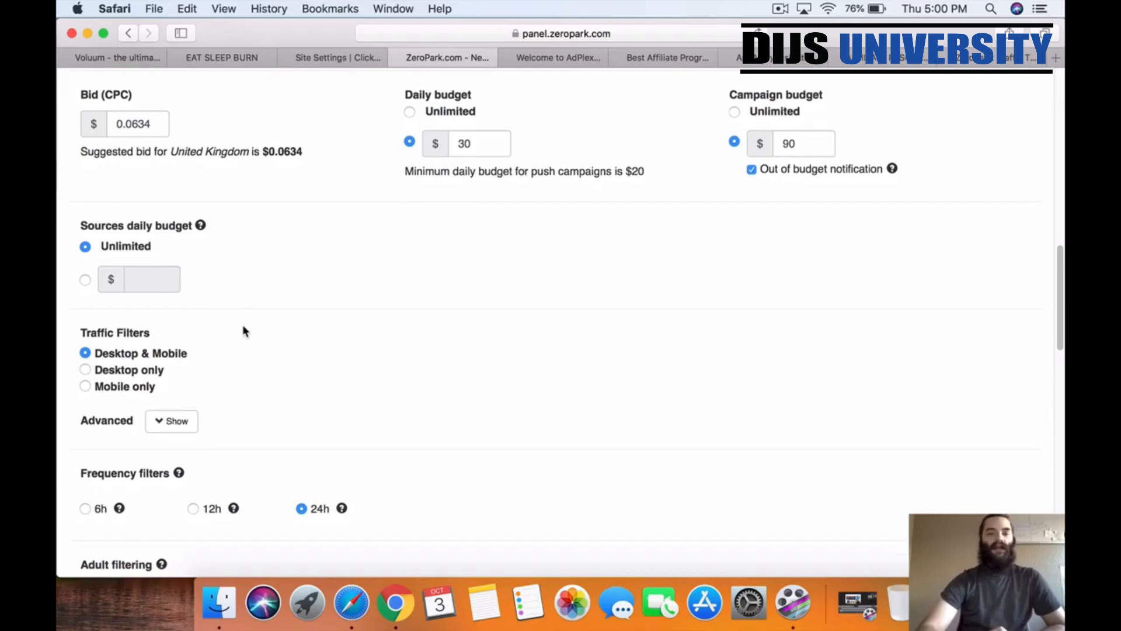
scroll(290, 258, "down", 3)
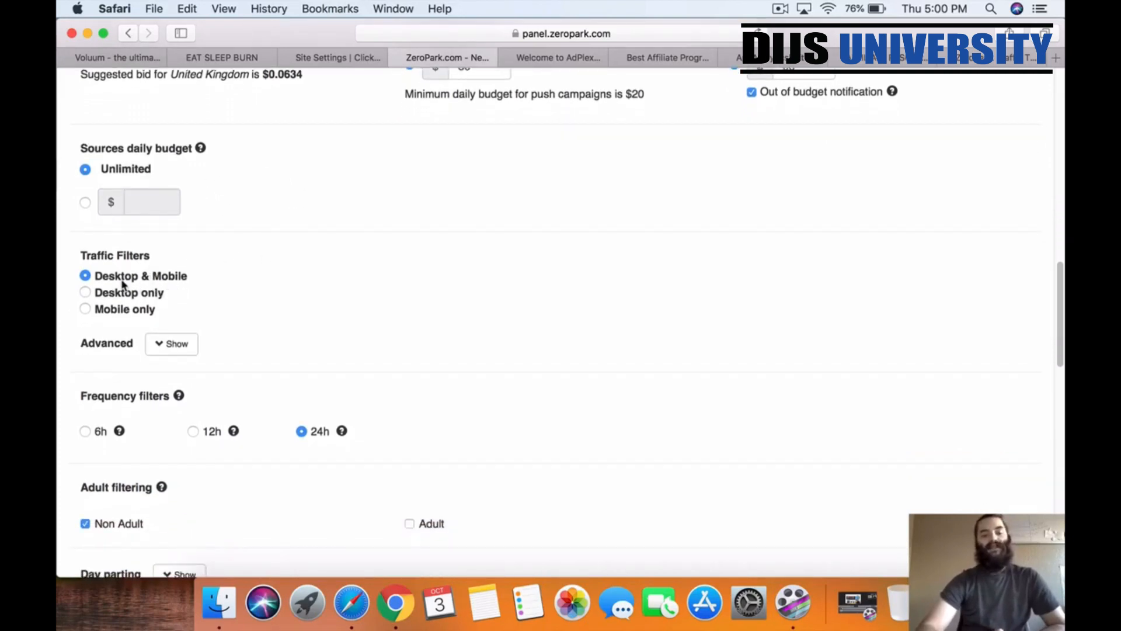
scroll(163, 287, "down", 1)
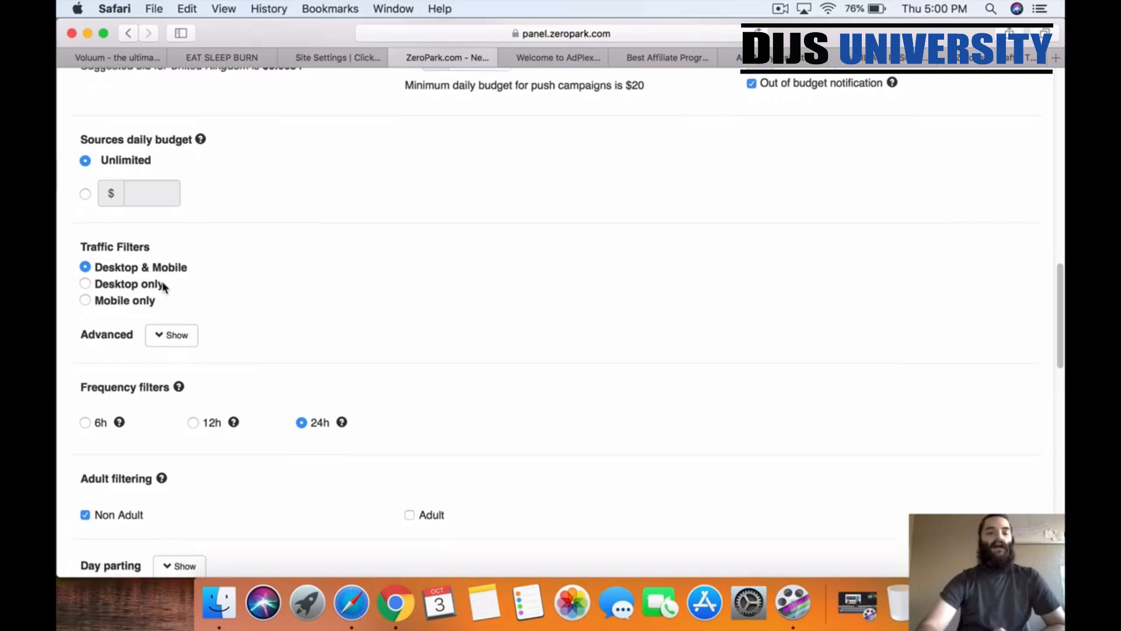
left_click(124, 292)
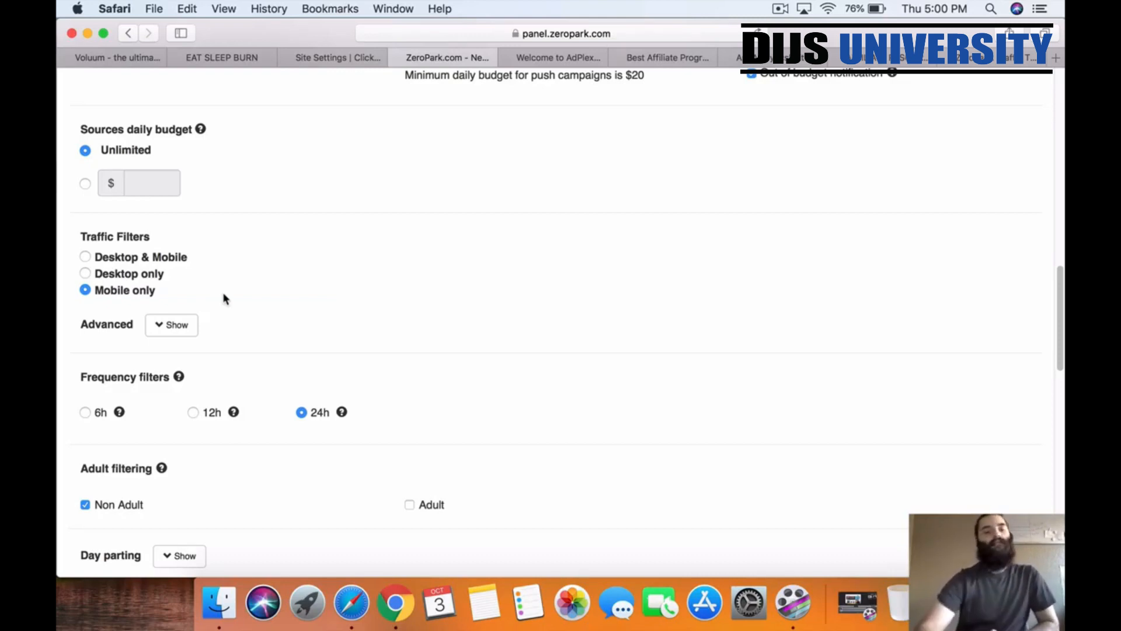
- Expand the day parting schedule and exclude the hours 0:00 through 5:00 and 23:00 for every weekday and weekend day
scroll(223, 298, "down", 3)
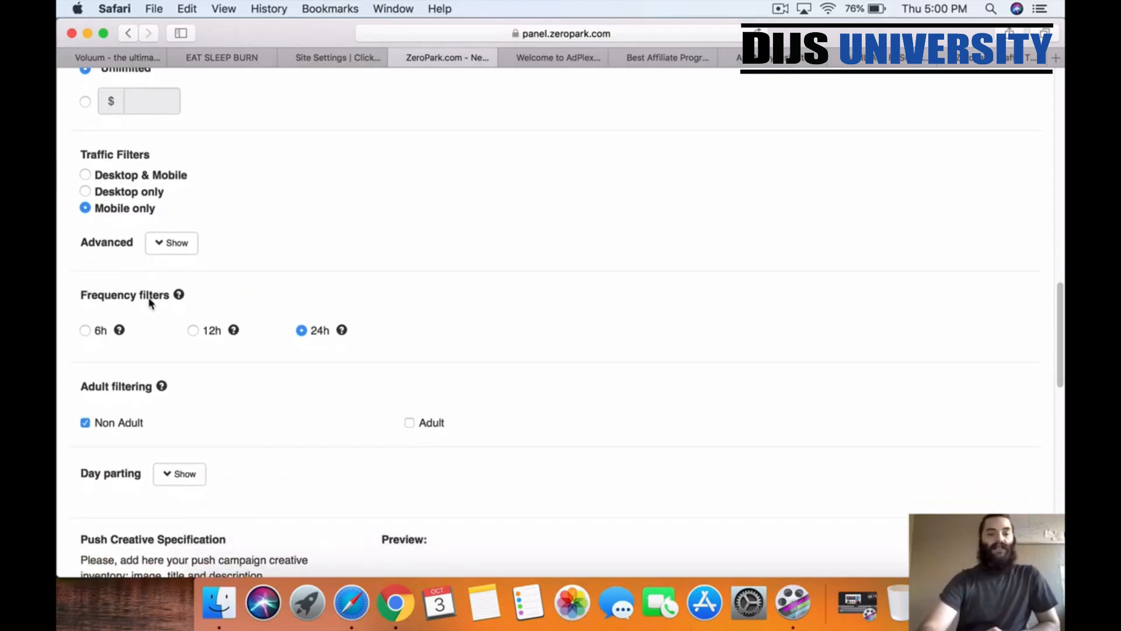
scroll(164, 357, "down", 2)
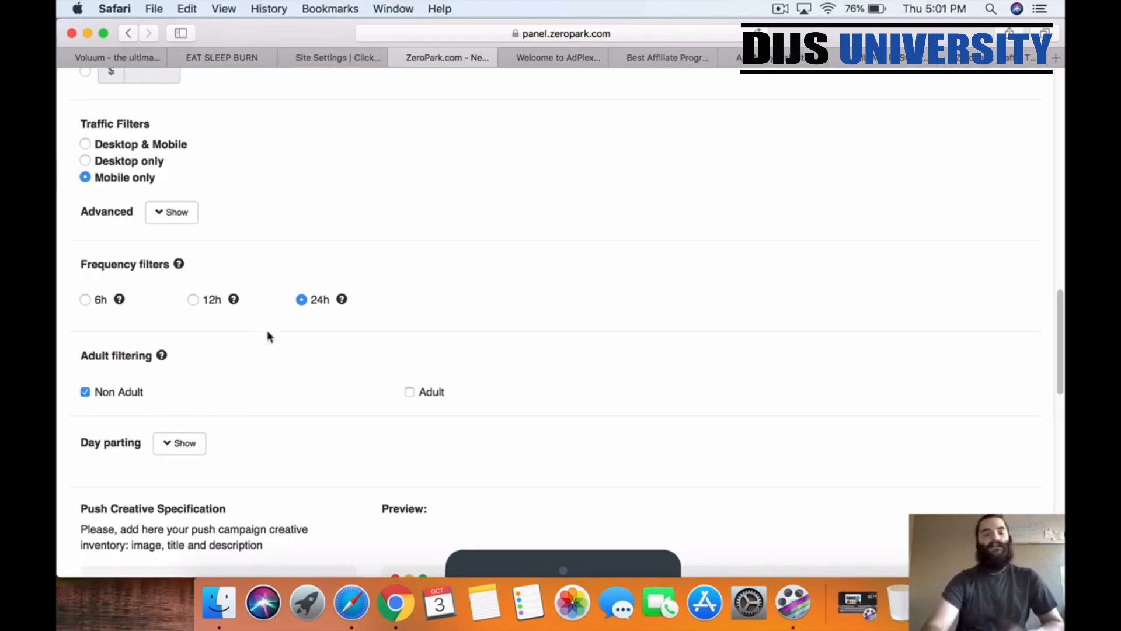
scroll(268, 332, "down", 2)
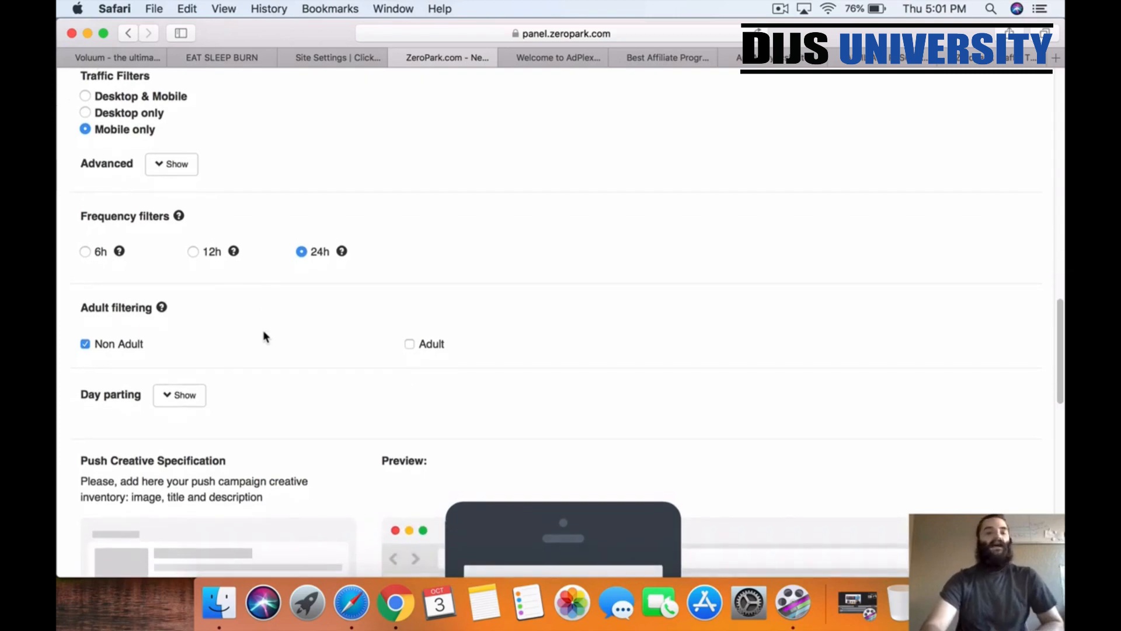
scroll(267, 337, "down", 1)
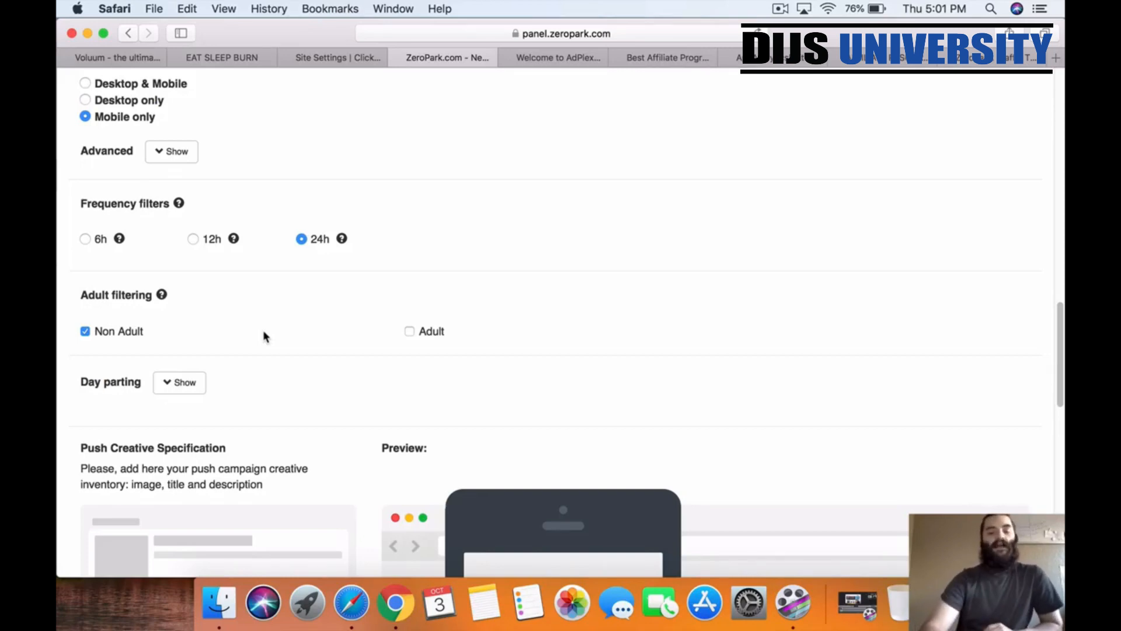
scroll(263, 336, "down", 5)
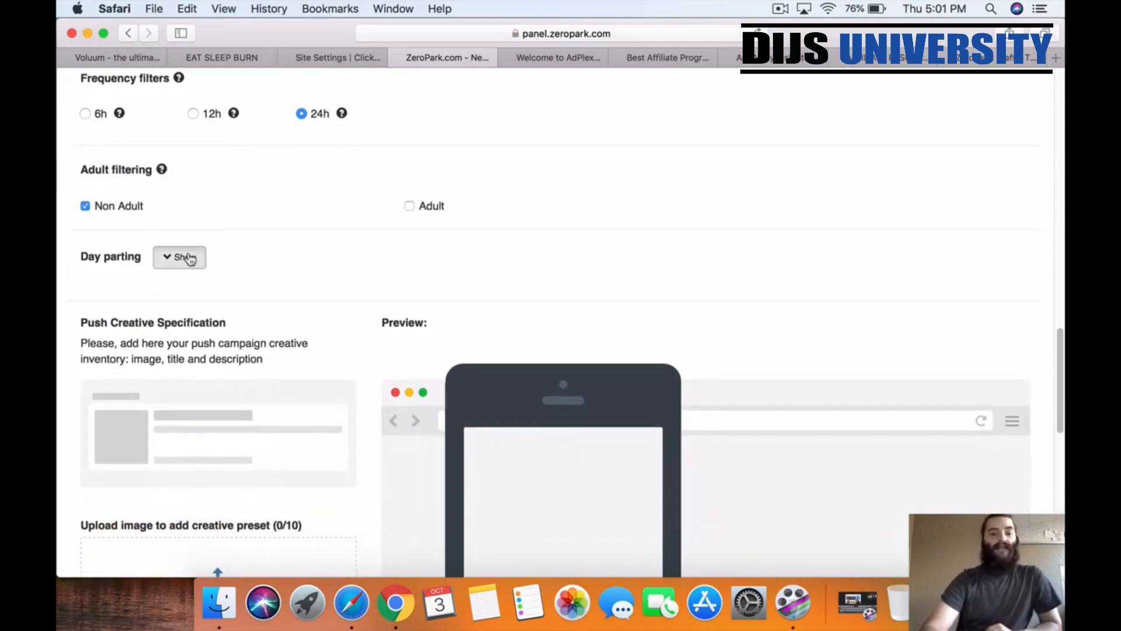
left_click(188, 257)
scroll(286, 277, "down", 8)
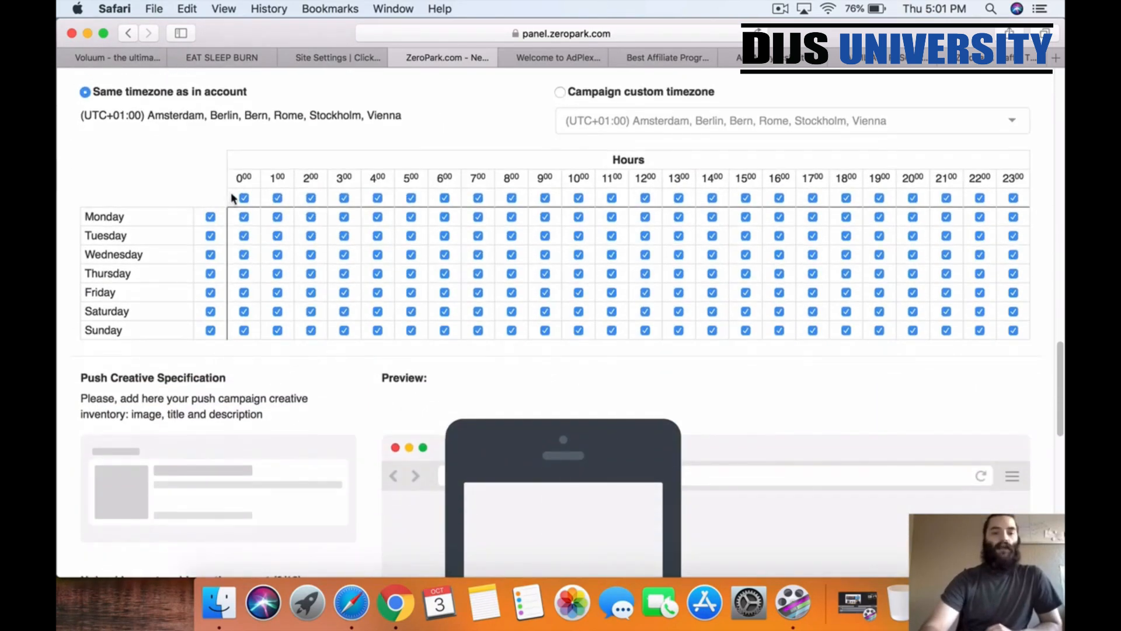
left_click(244, 198)
left_click(279, 198)
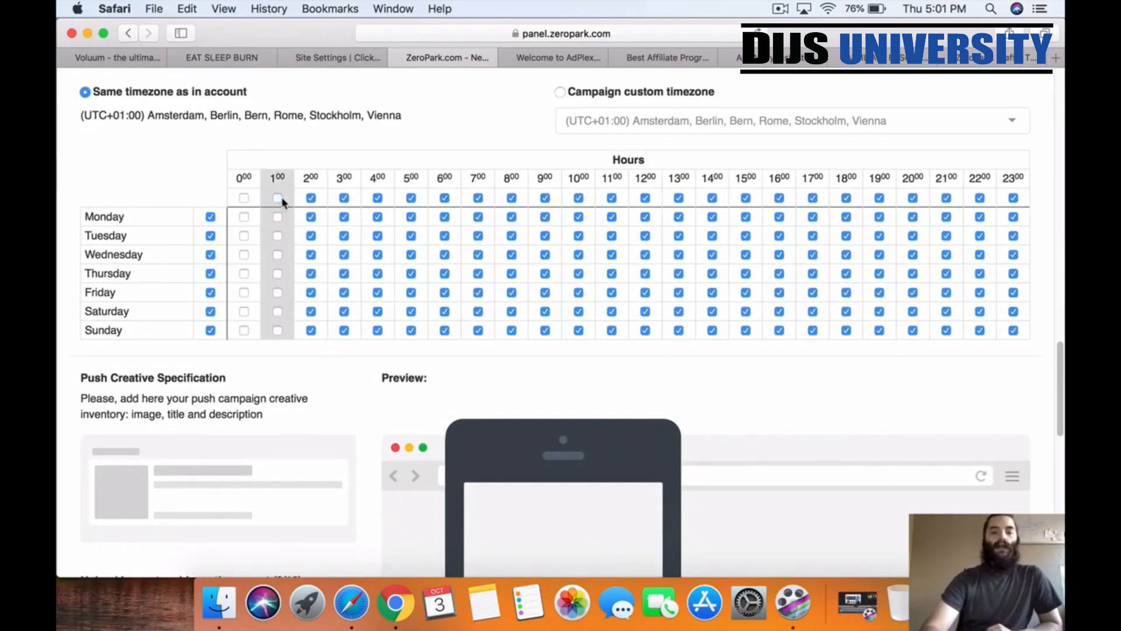
left_click(311, 199)
left_click(344, 199)
left_click(378, 198)
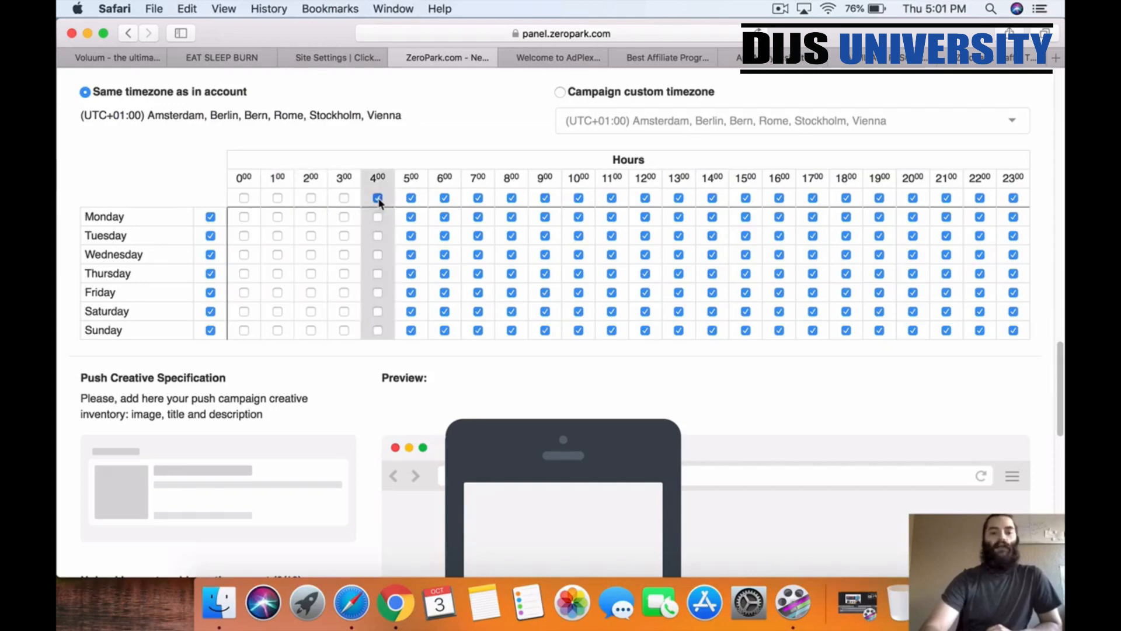
left_click(411, 198)
left_click(1012, 198)
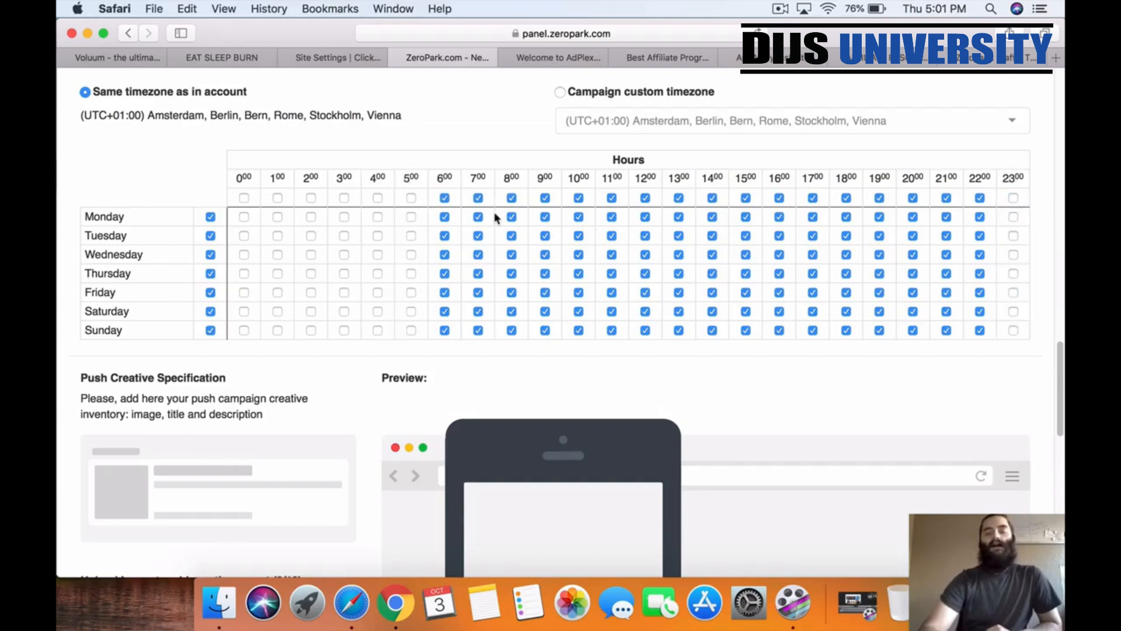
left_click(948, 198)
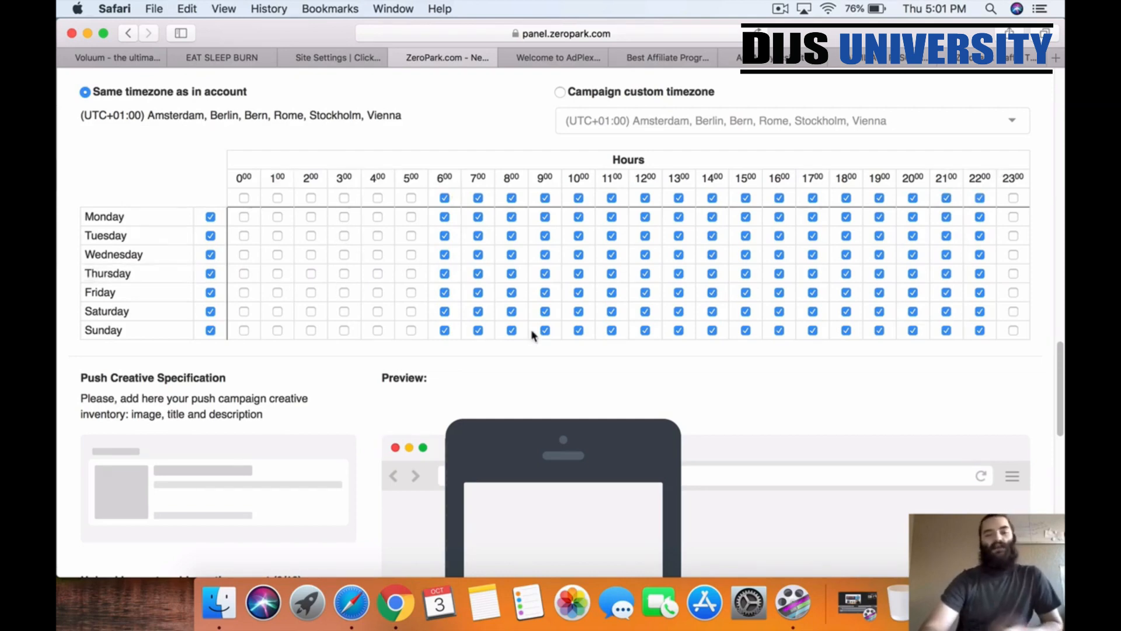
- Look over the push creative specification, the Voluum campaign list and the Eat Sleep Burn sales page
scroll(396, 352, "down", 5)
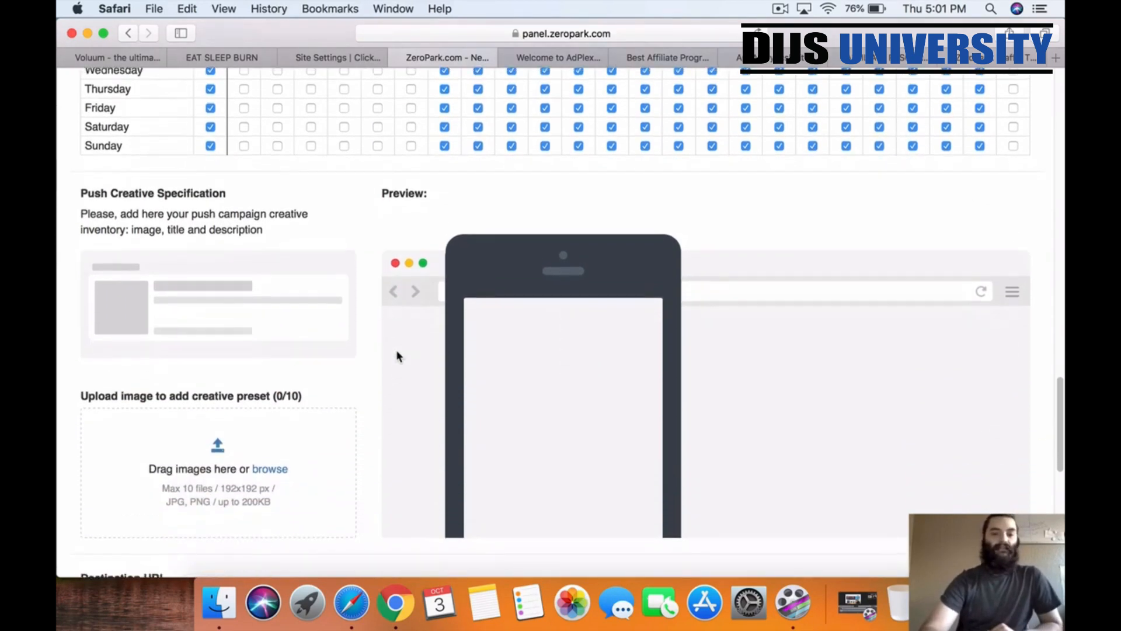
scroll(396, 353, "up", 5)
scroll(397, 351, "down", 1)
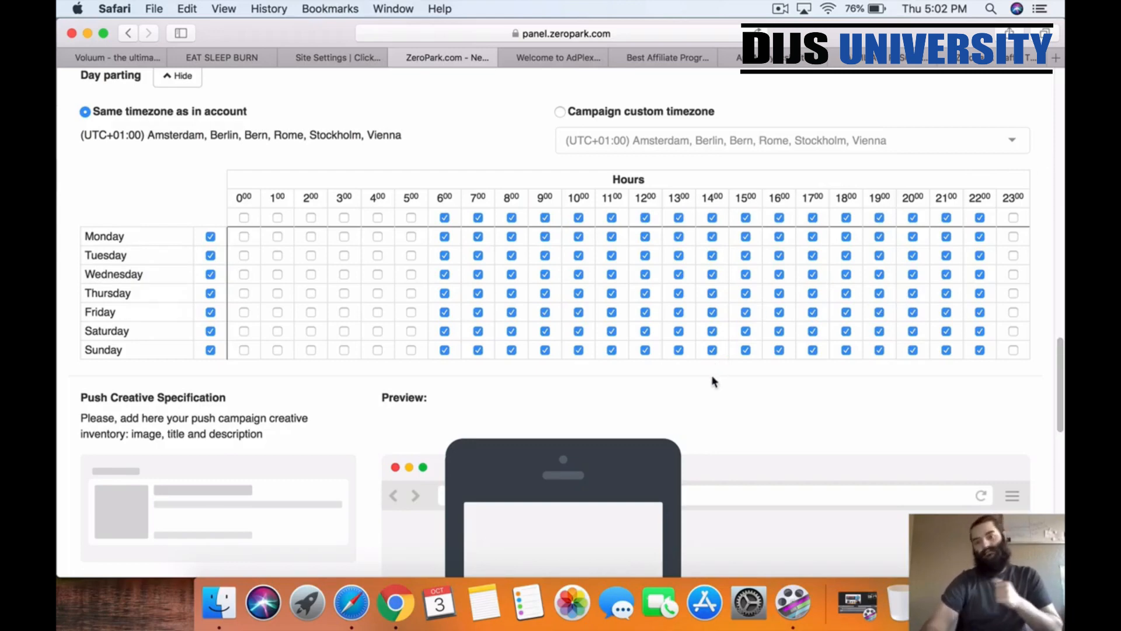
scroll(586, 398, "down", 5)
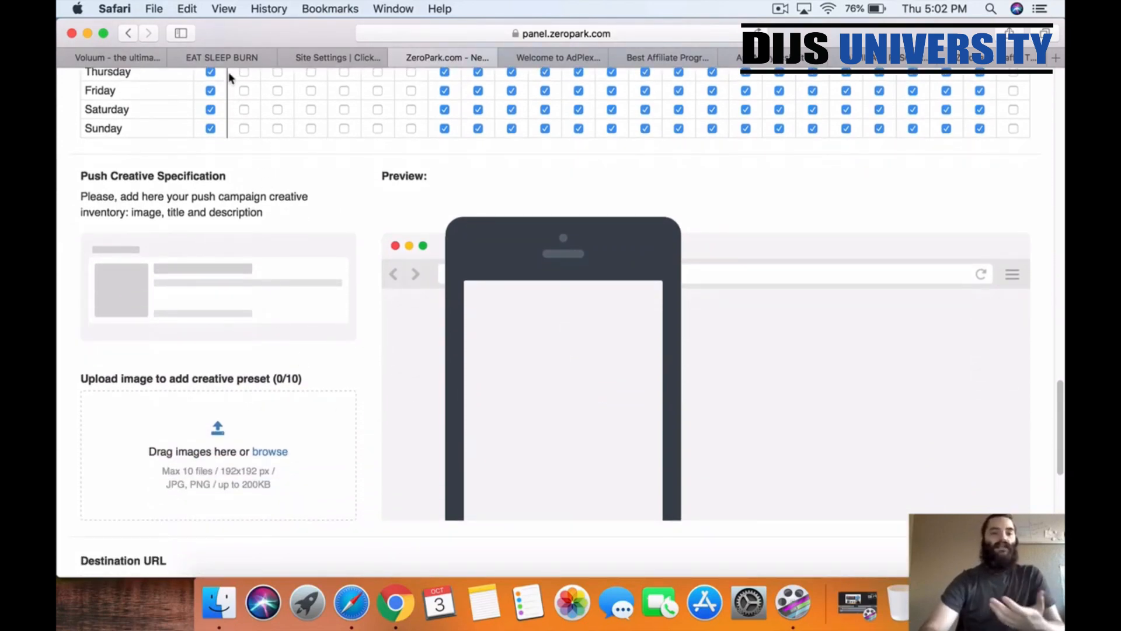
left_click(186, 61)
scroll(331, 251, "down", 7)
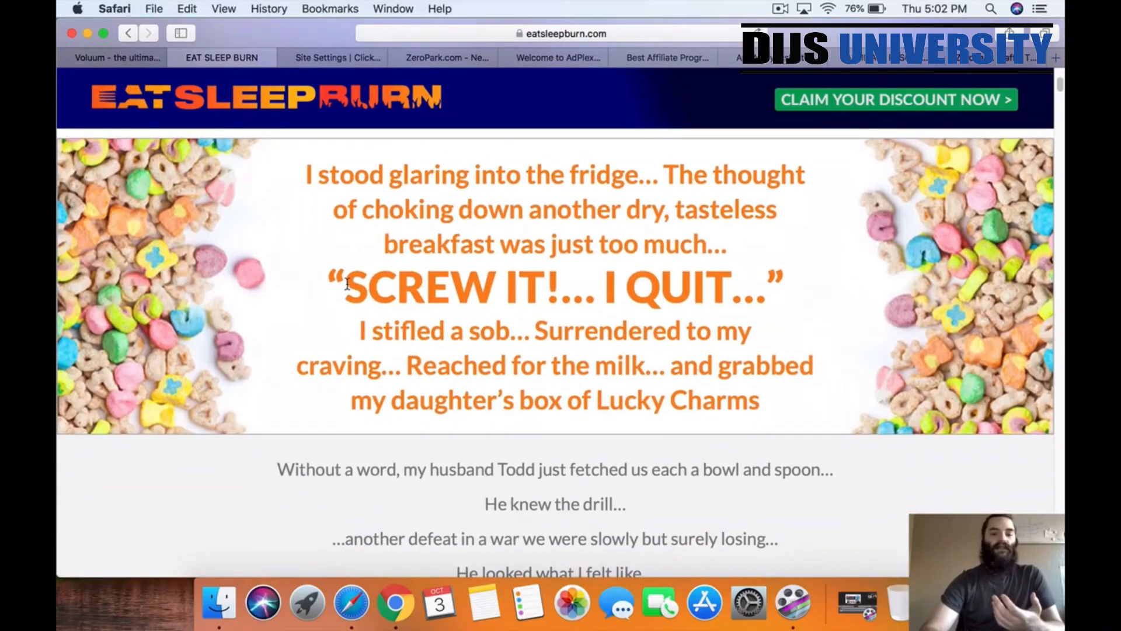
scroll(331, 251, "up", 7)
left_click(138, 61)
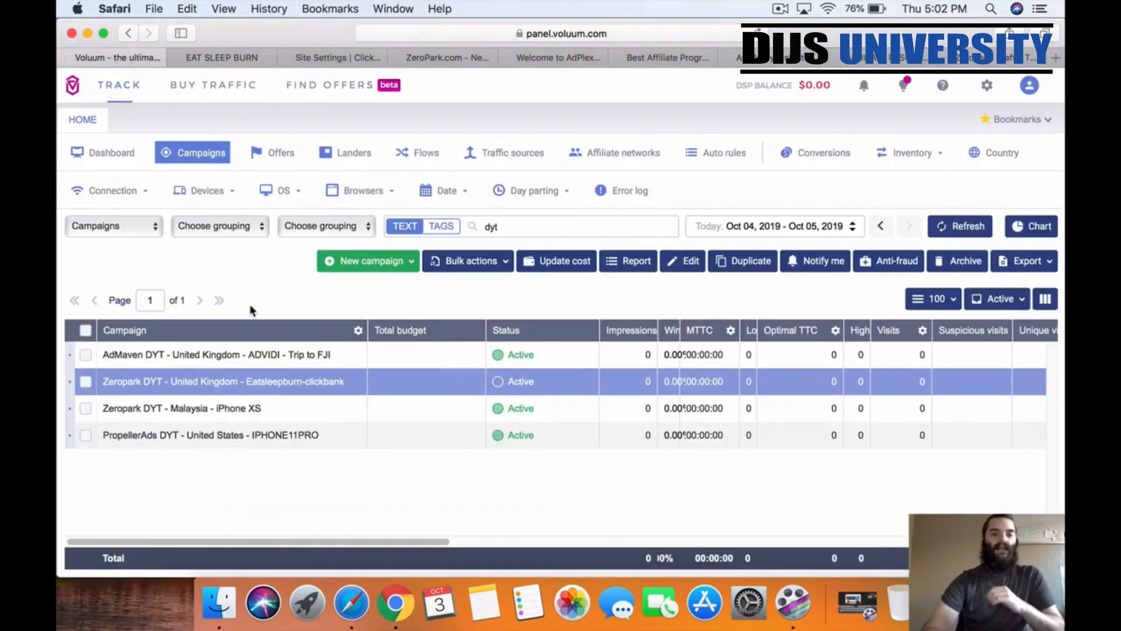
left_click(234, 56)
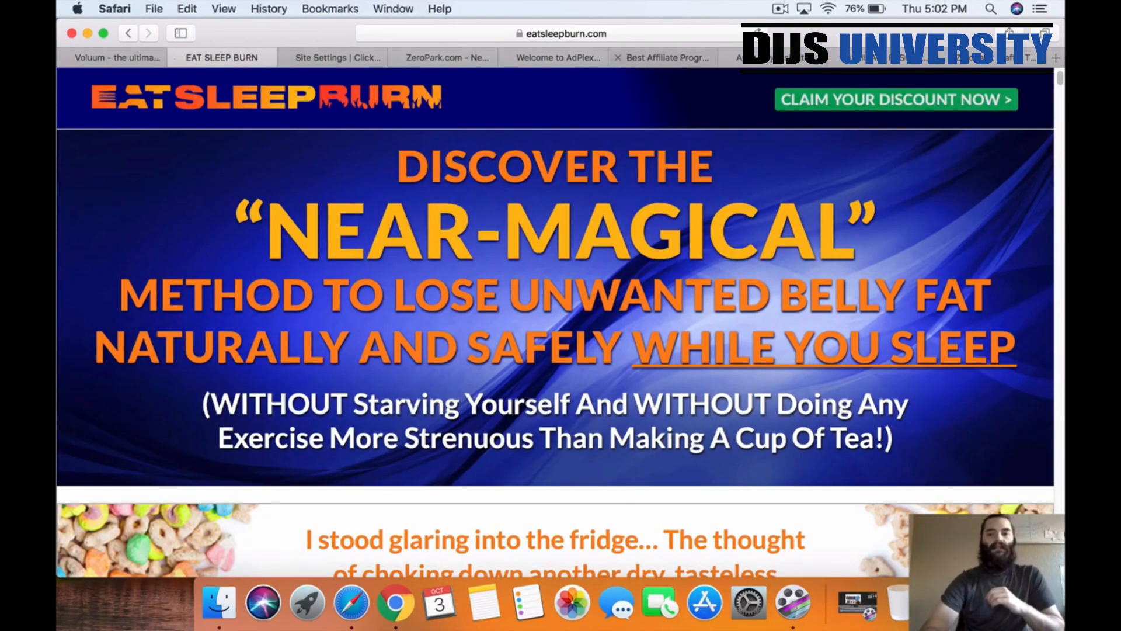
- Load clickbank.com in the browser tab showing the AlphaNation affiliate page
left_click(865, 61)
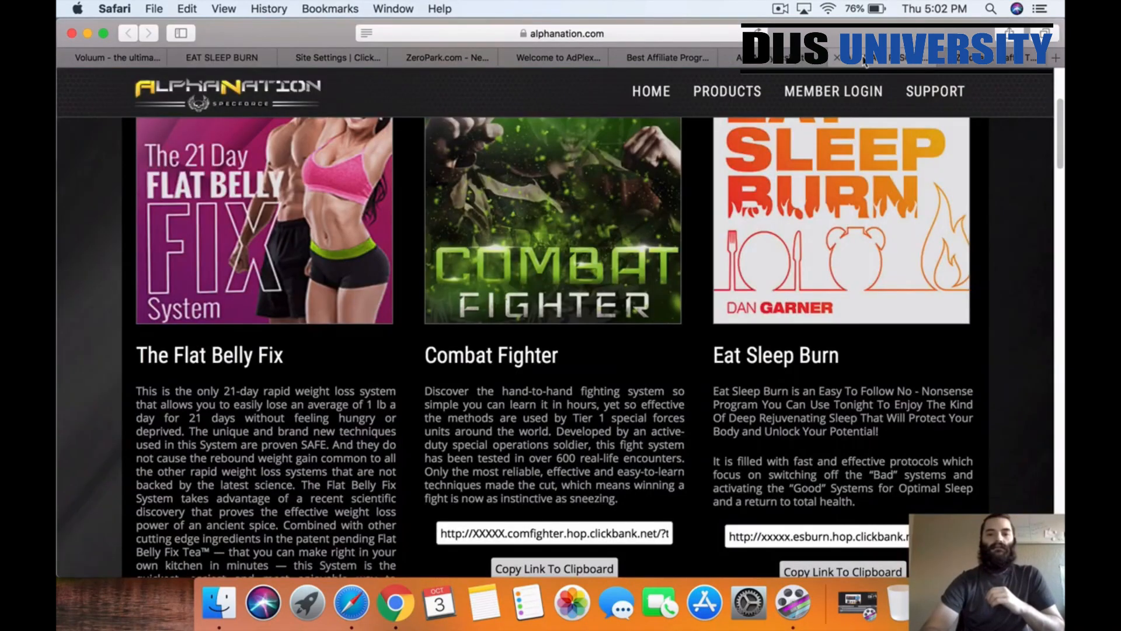
left_click(560, 33)
type("c")
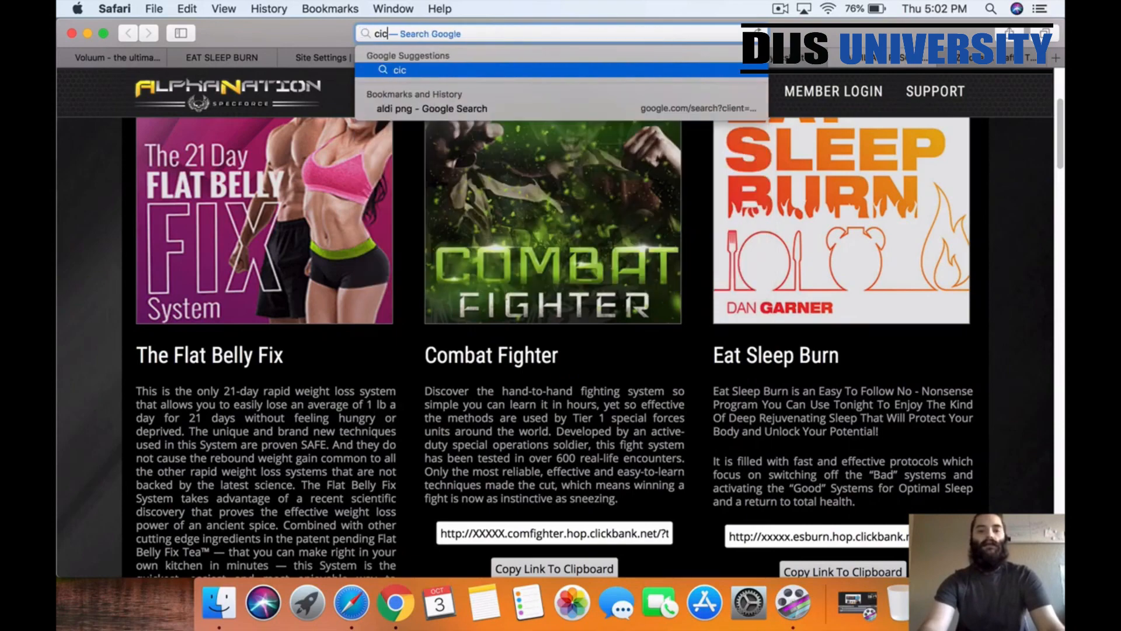
type("lickbank.com")
key("Return")
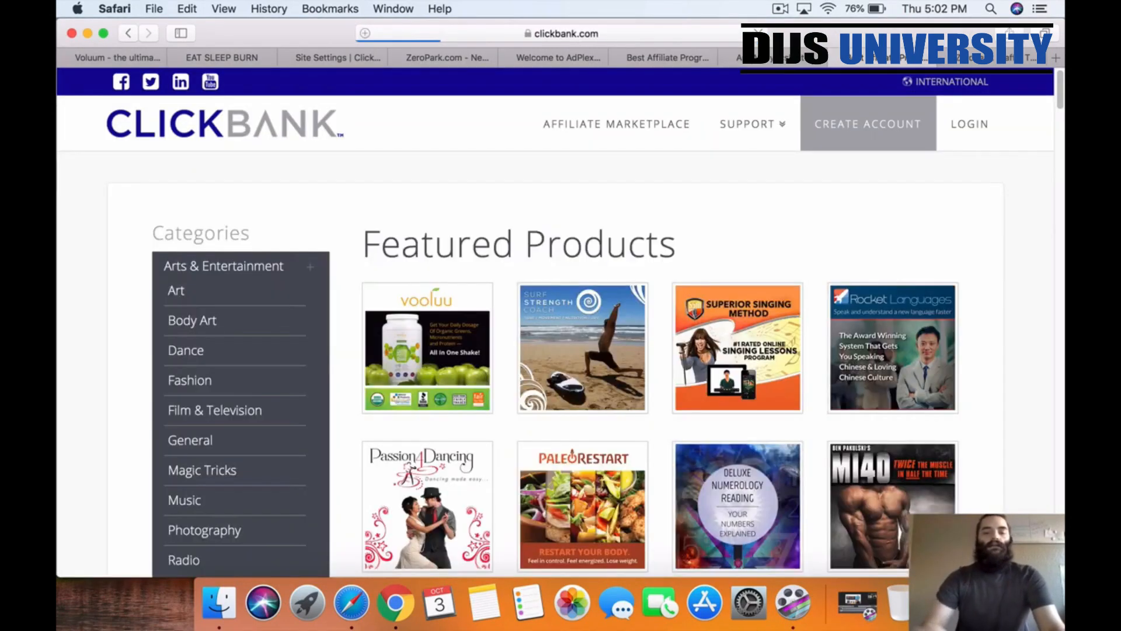
- Log in to the ClickBank account with the saved username and account password
left_click(973, 125)
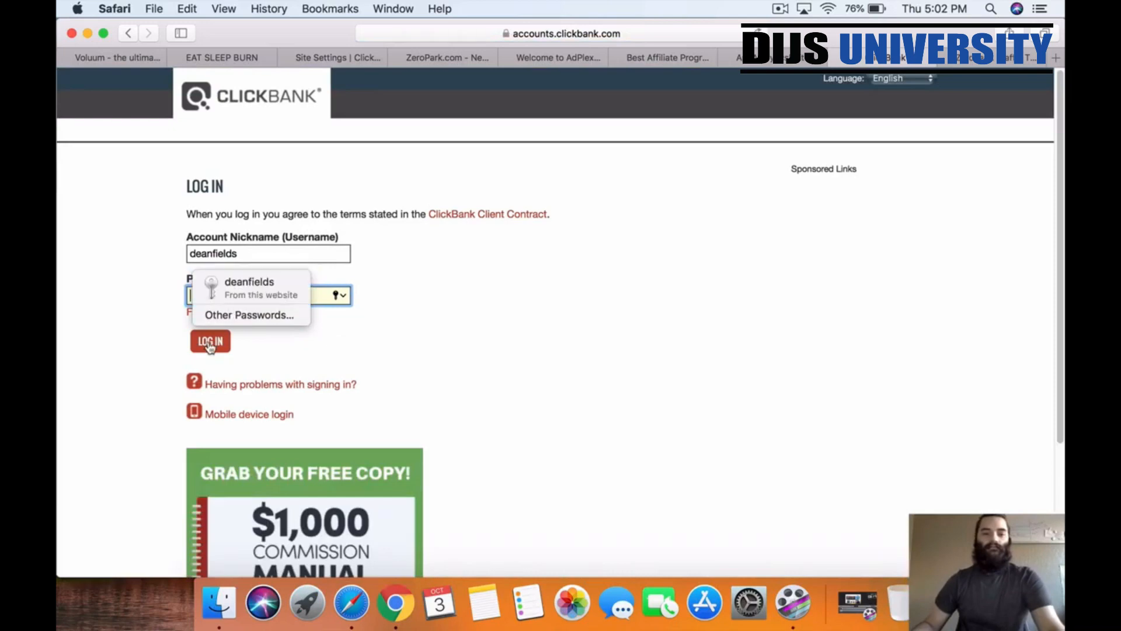
left_click(210, 345)
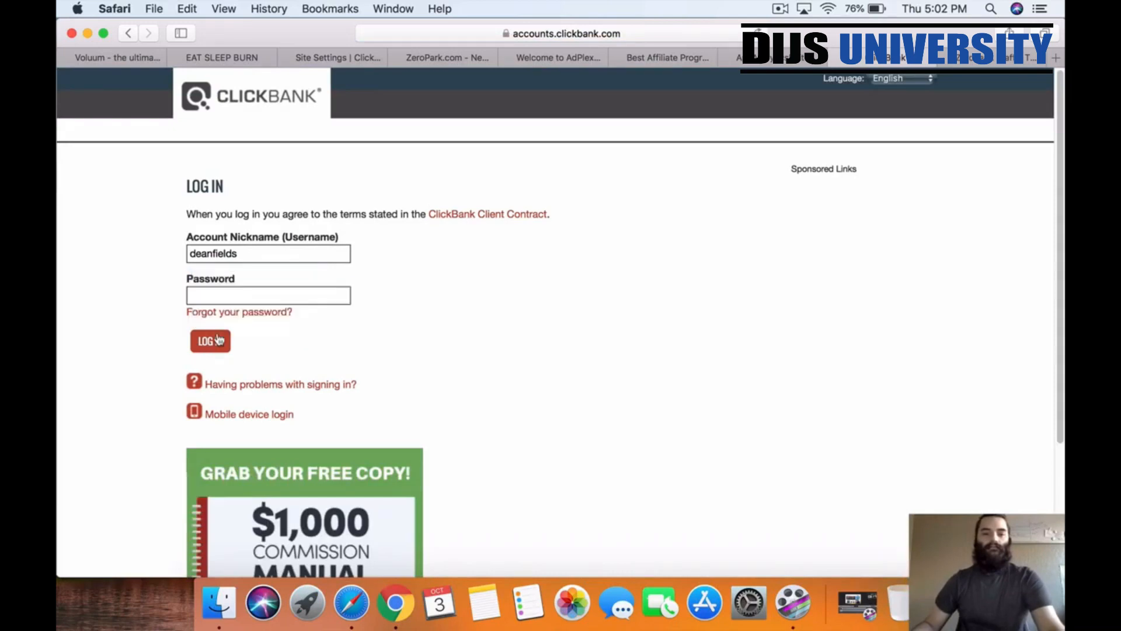
left_click(238, 348)
left_click(212, 372)
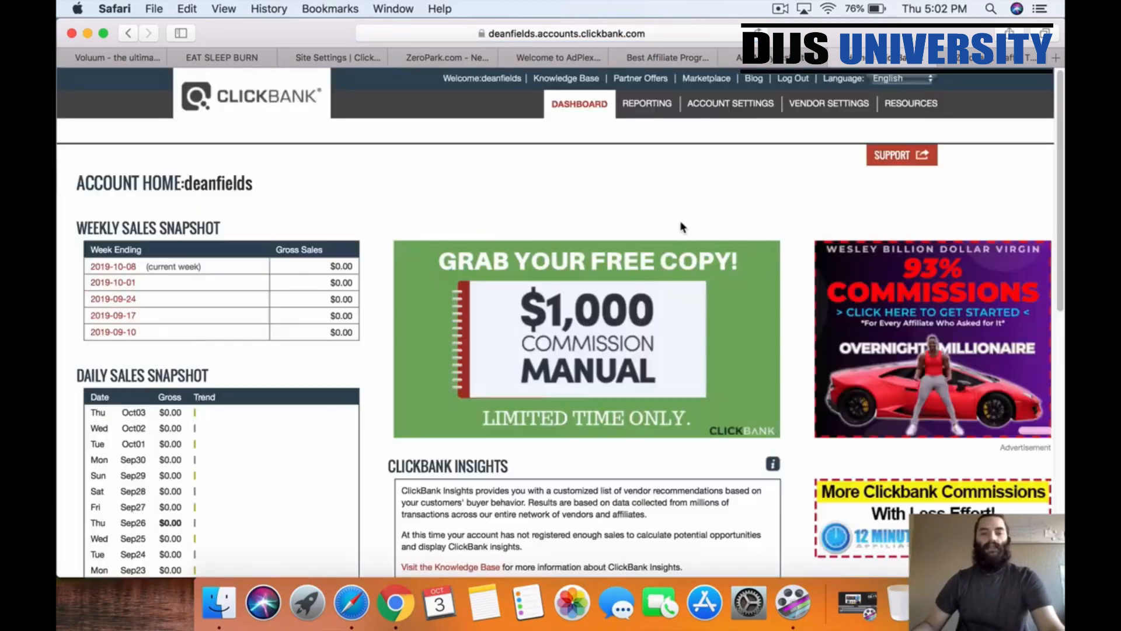
- Open the ClickBank Marketplace and display its Health & Fitness category
left_click(712, 78)
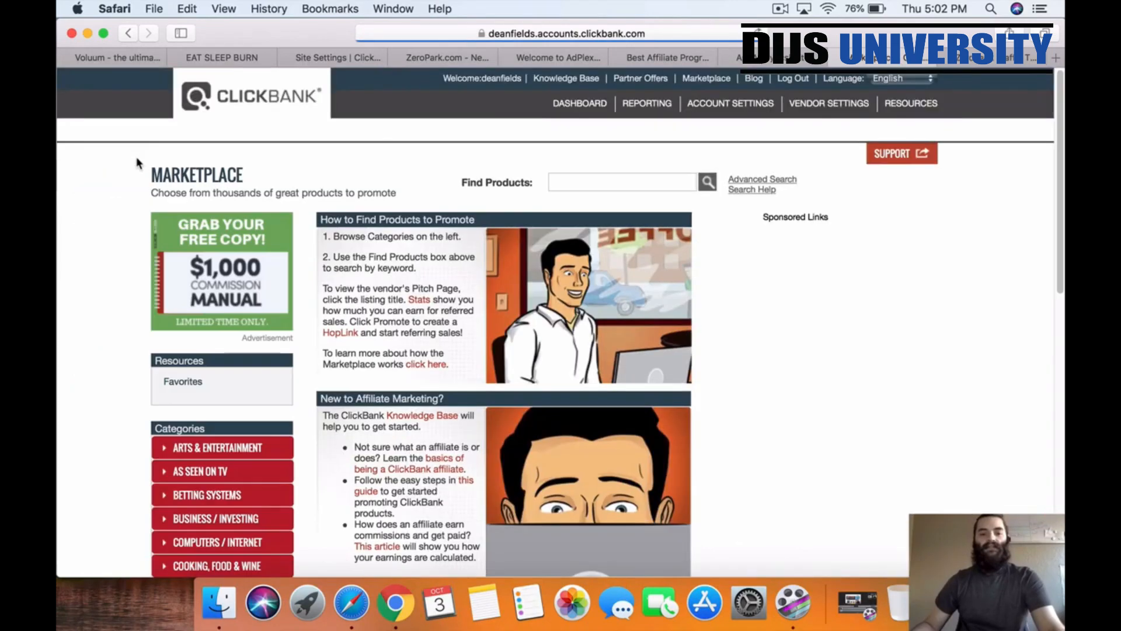
scroll(170, 329, "down", 10)
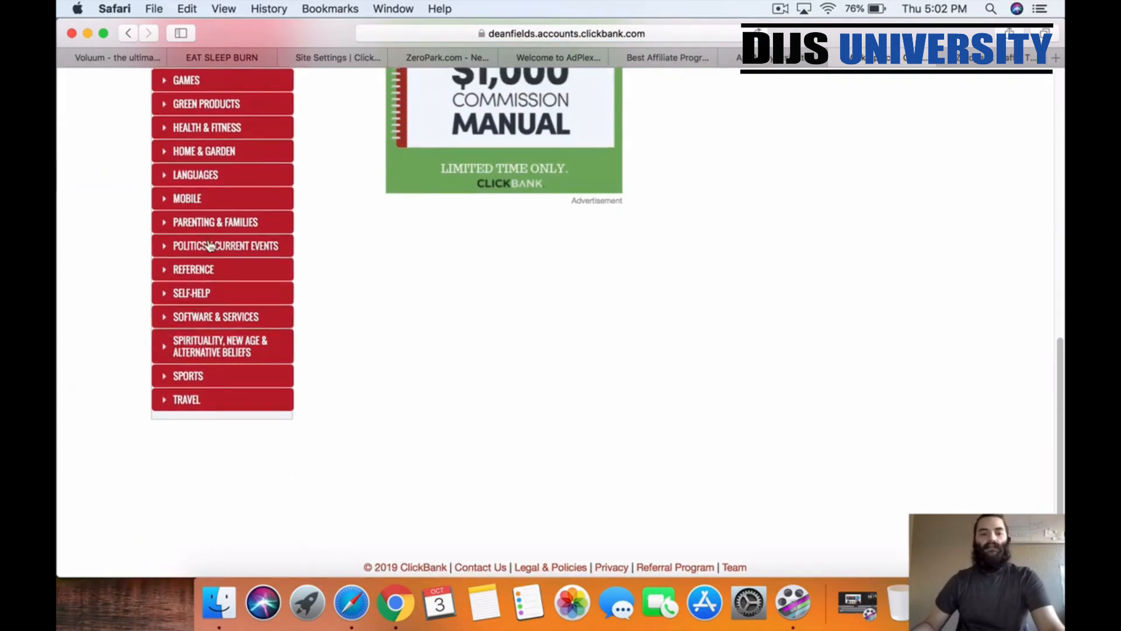
left_click(211, 127)
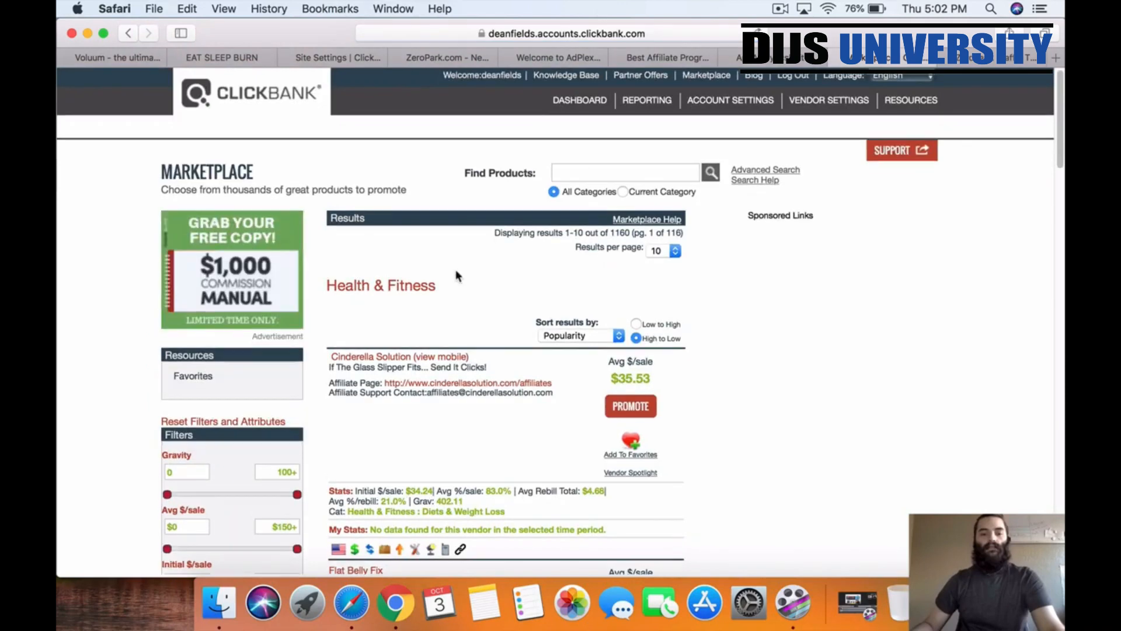
- Open the Cinderella Solution and Flat Belly Fix sales pages from the Health & Fitness results in new tabs
scroll(455, 275, "down", 1)
right_click(414, 338)
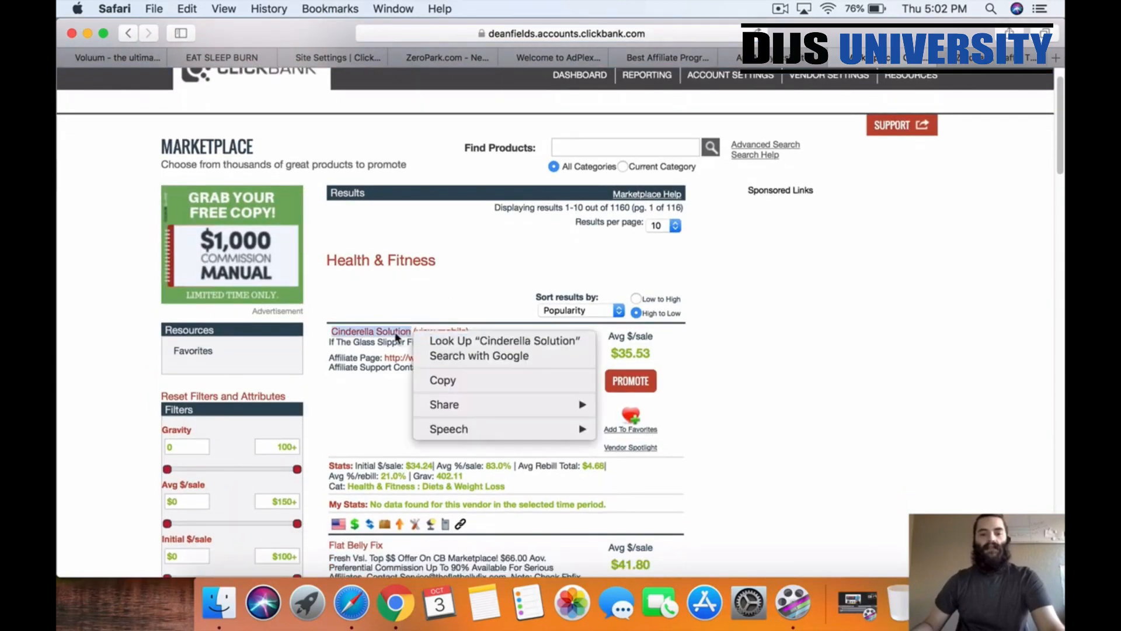
left_click(418, 341)
key("Escape")
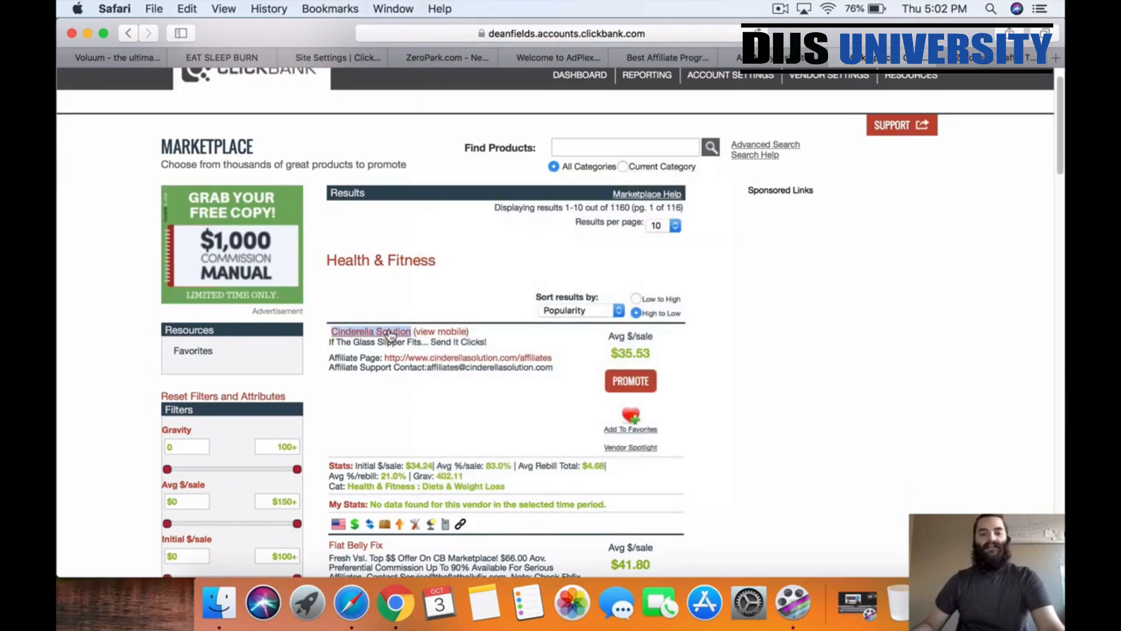
left_click(390, 334)
left_click(786, 58)
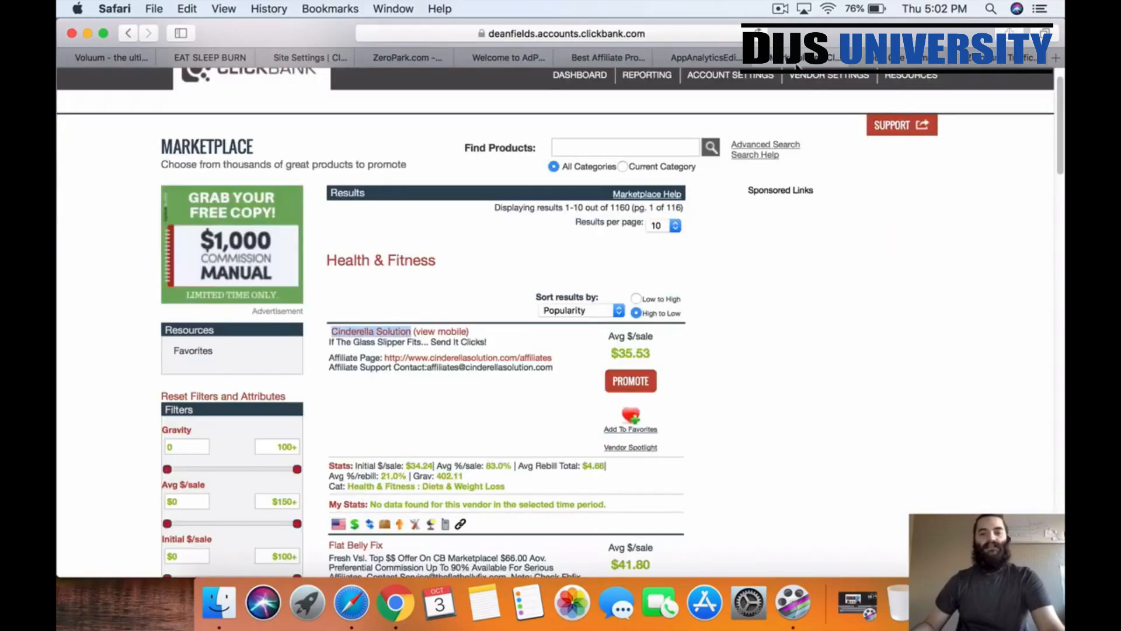
scroll(485, 241, "down", 1)
scroll(461, 274, "down", 5)
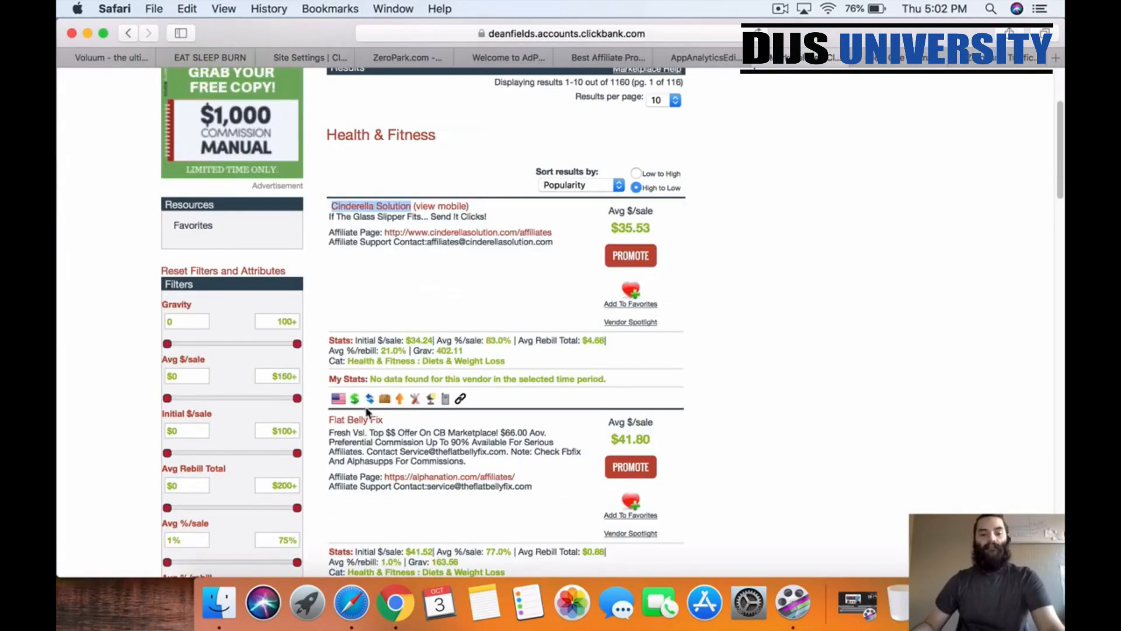
- Switch to the Cinderella Solution sales page and open its written version
left_click(815, 57)
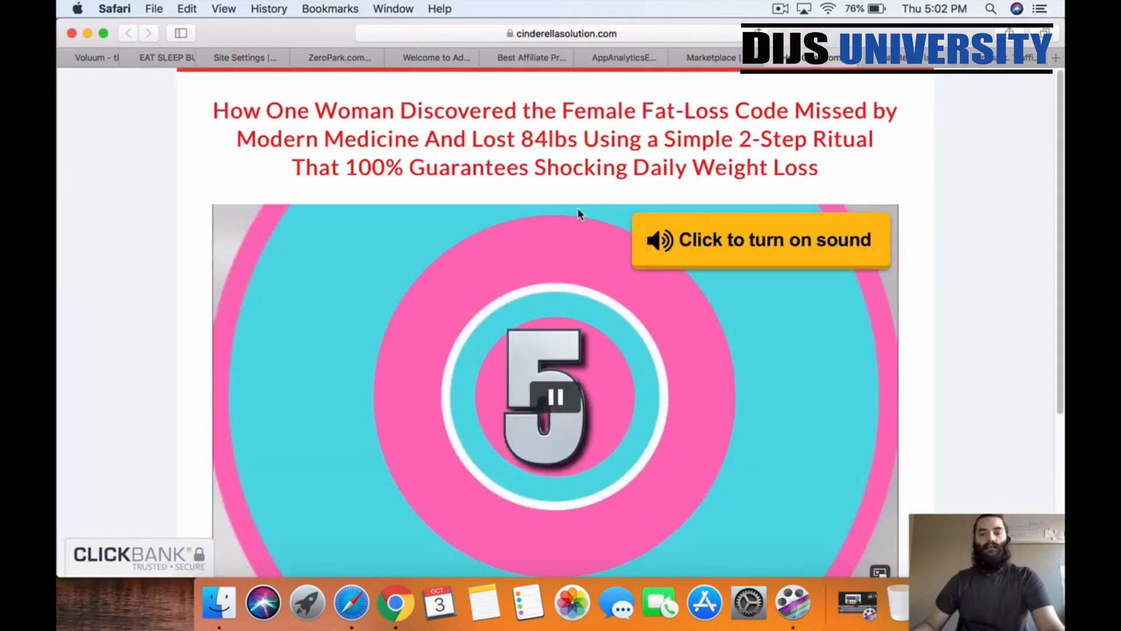
scroll(786, 361, "down", 5)
left_click(604, 411)
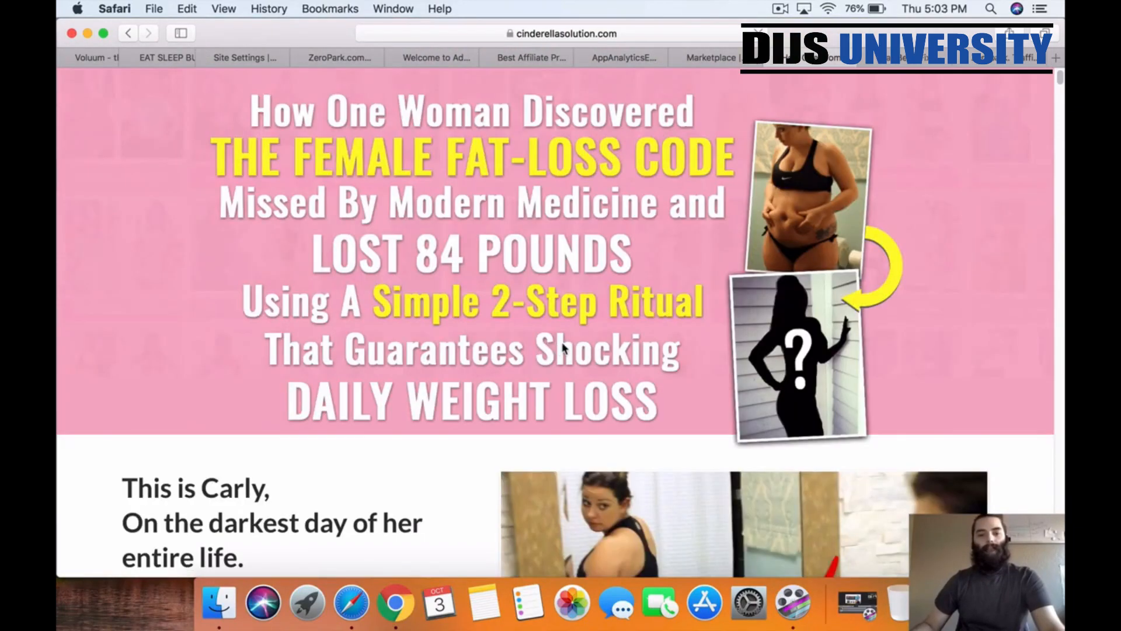
- Save the mirror picture with the red circle and arrow to the CANVA folder
scroll(793, 228, "down", 5)
right_click(731, 288)
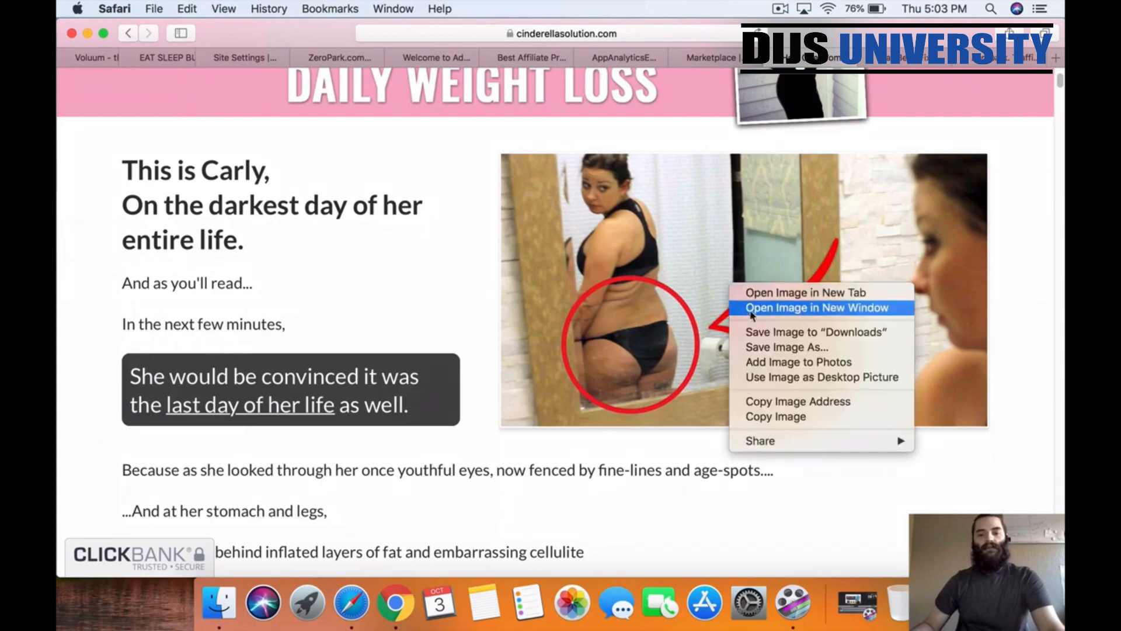
left_click(759, 347)
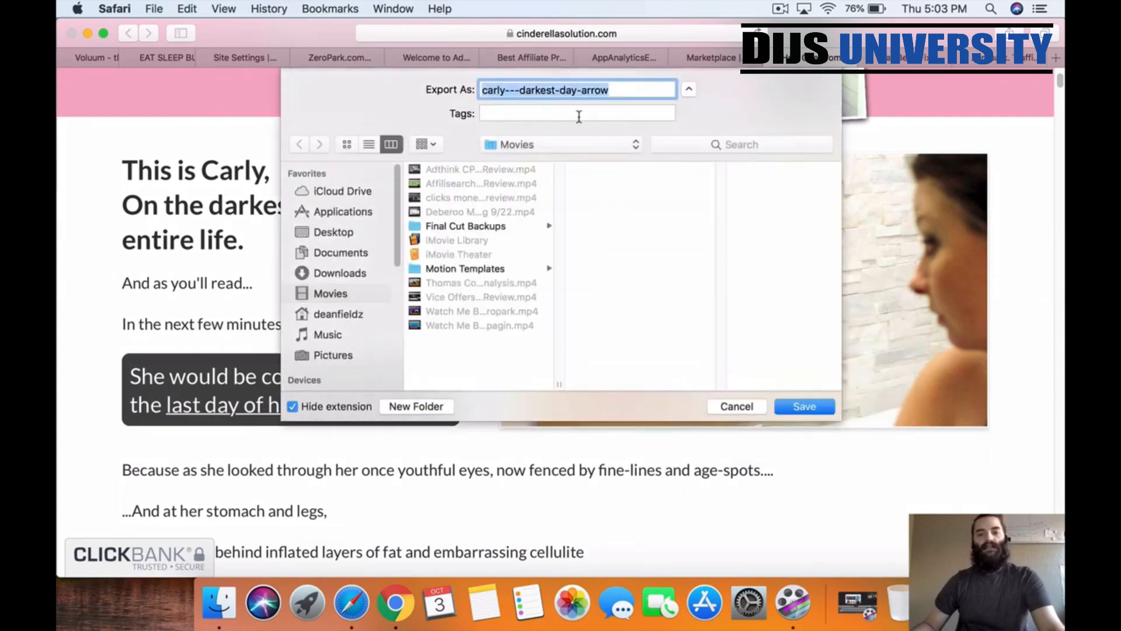
left_click(547, 146)
left_click(526, 247)
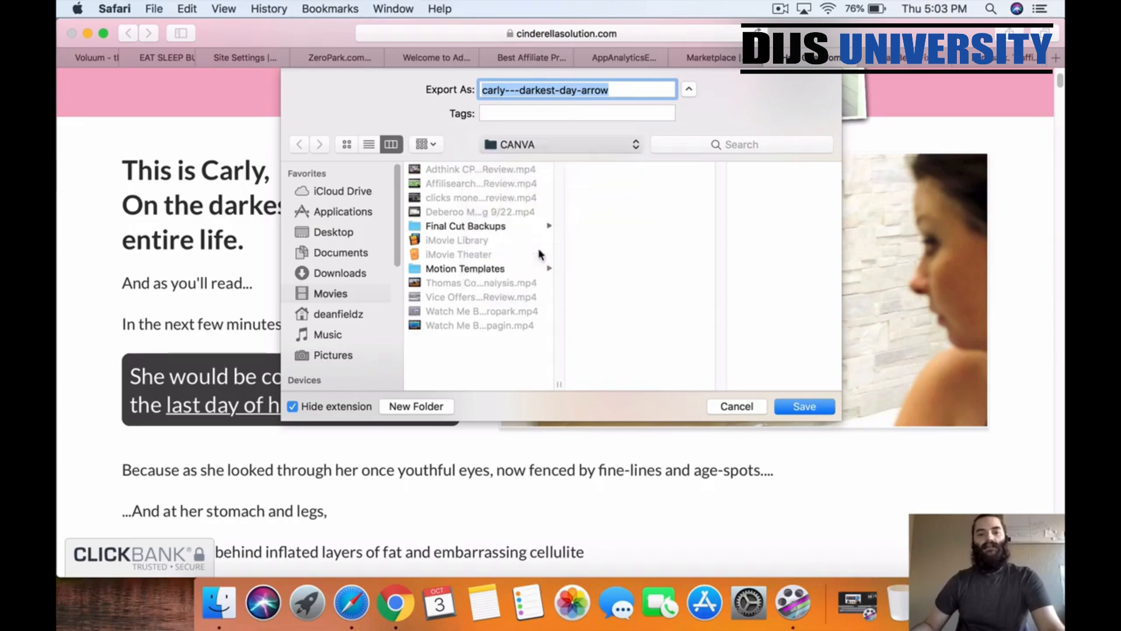
left_click(813, 411)
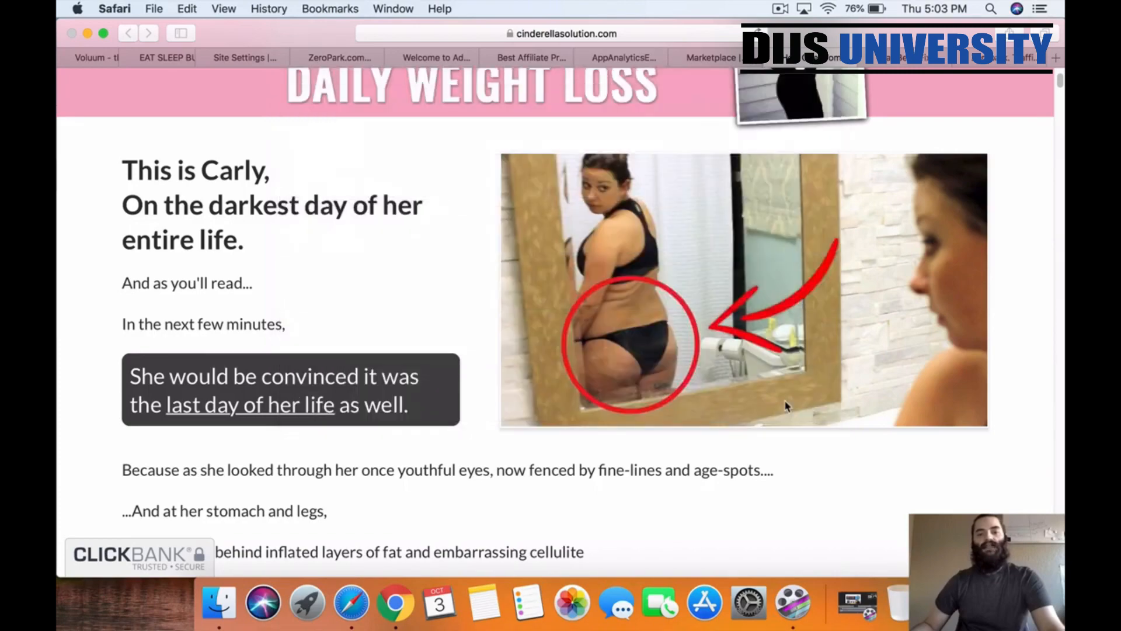
- Save the picture comparing 132 lbs at 29 with 208 lbs at 37 to the same folder
scroll(501, 325, "down", 6)
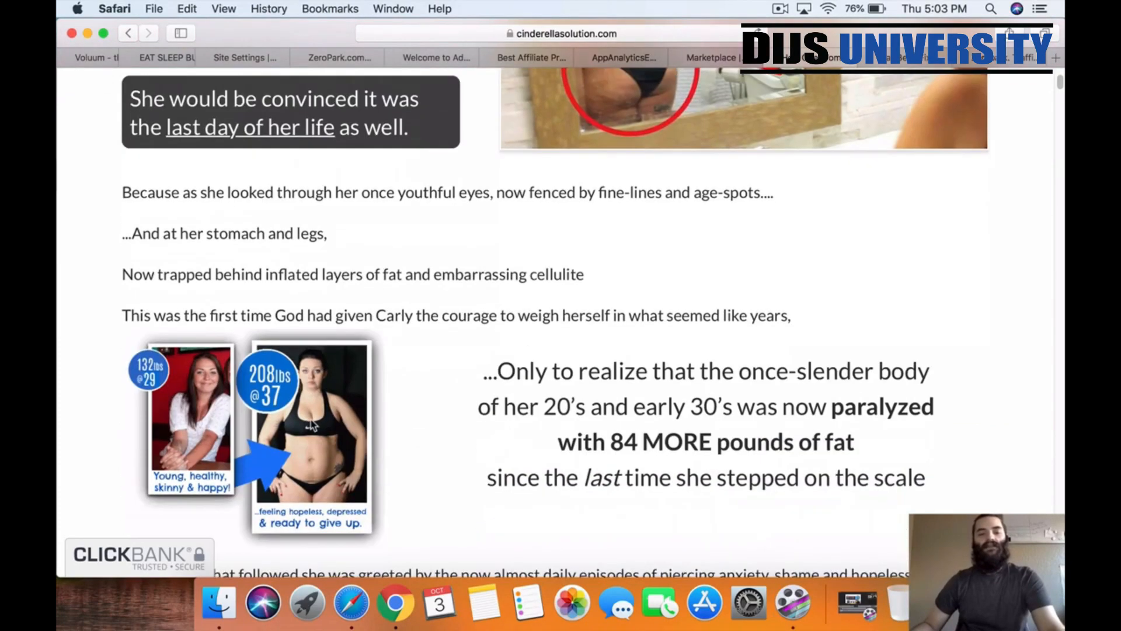
right_click(283, 374)
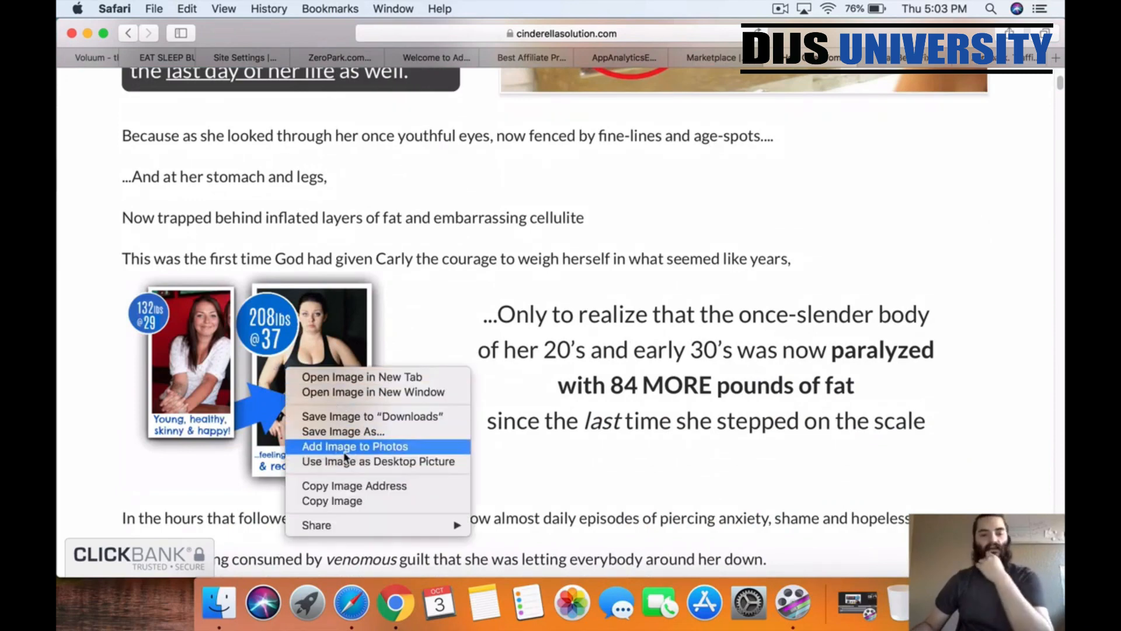
left_click(357, 431)
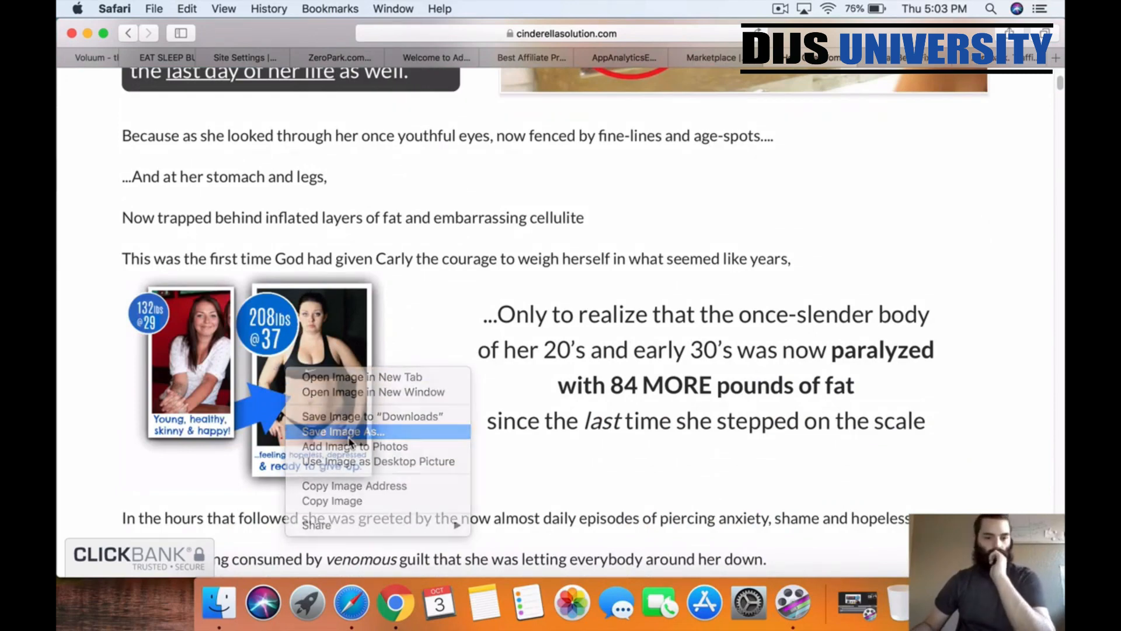
left_click(804, 405)
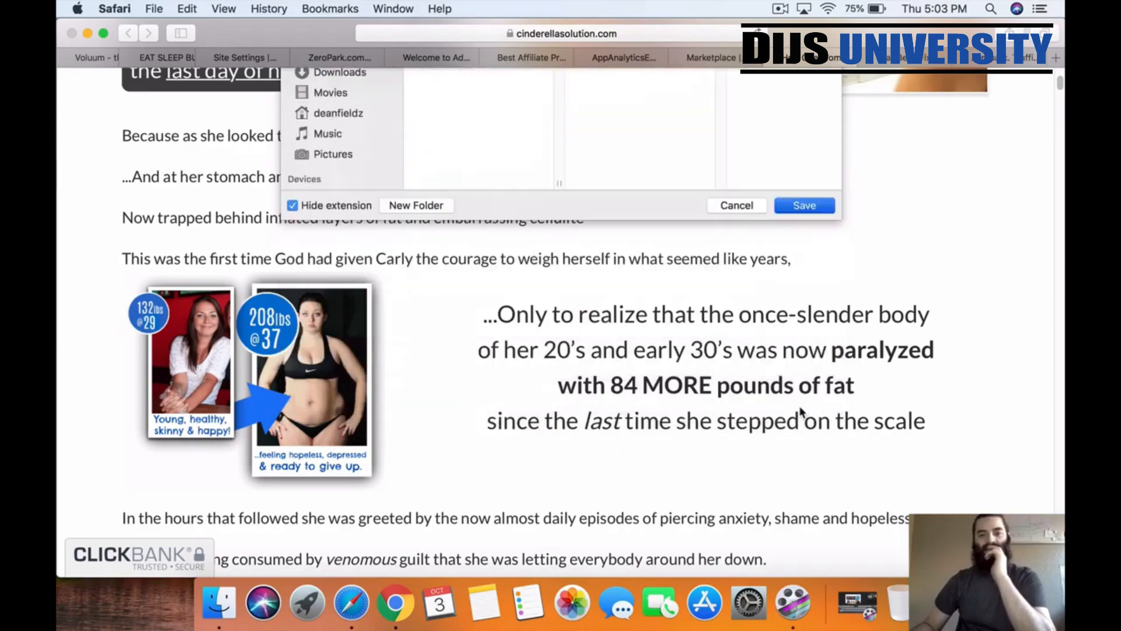
- Save the "36 lbs GONE" before-and-after picture as BA Change_6 weeks in the CANVA folder and dismiss the discount voucher offer
scroll(610, 393, "down", 20)
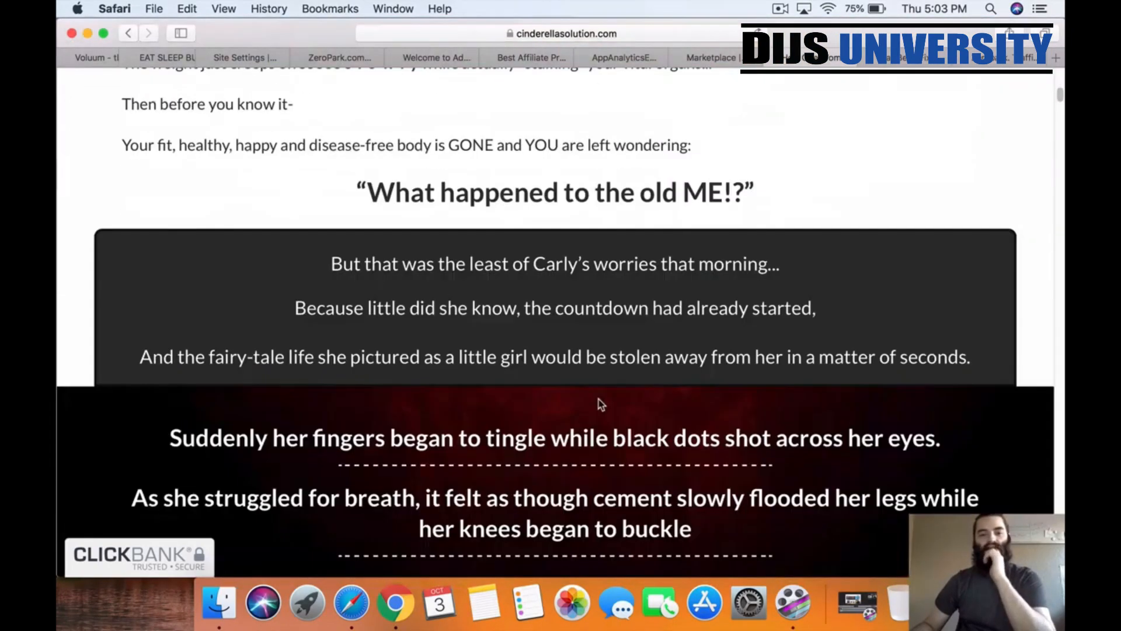
scroll(598, 402, "down", 15)
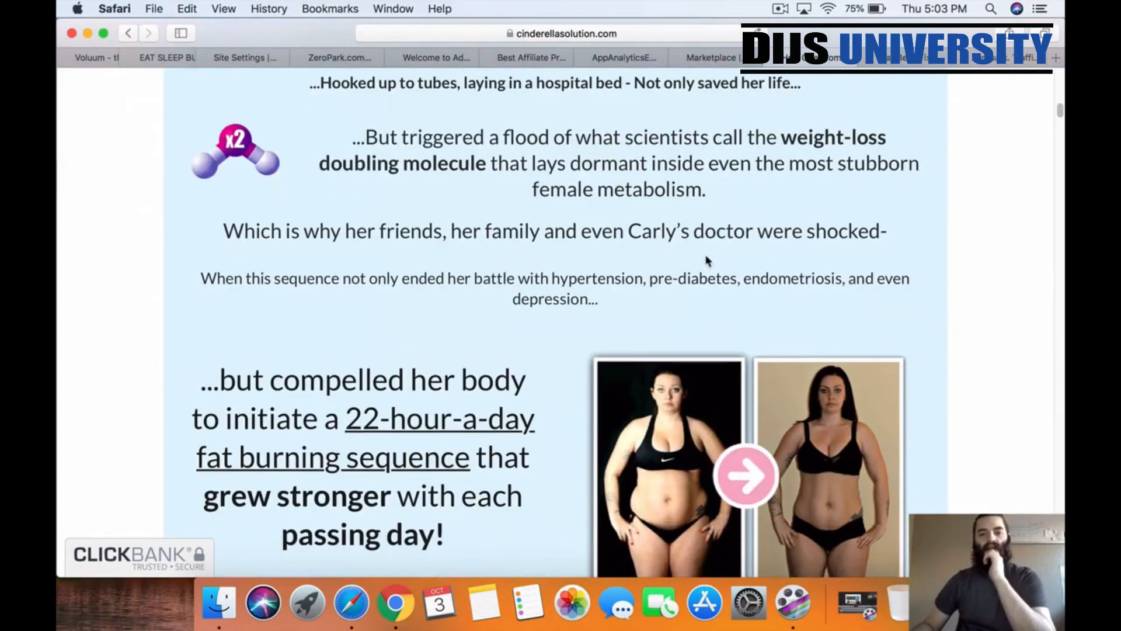
scroll(741, 321, "down", 3)
right_click(740, 318)
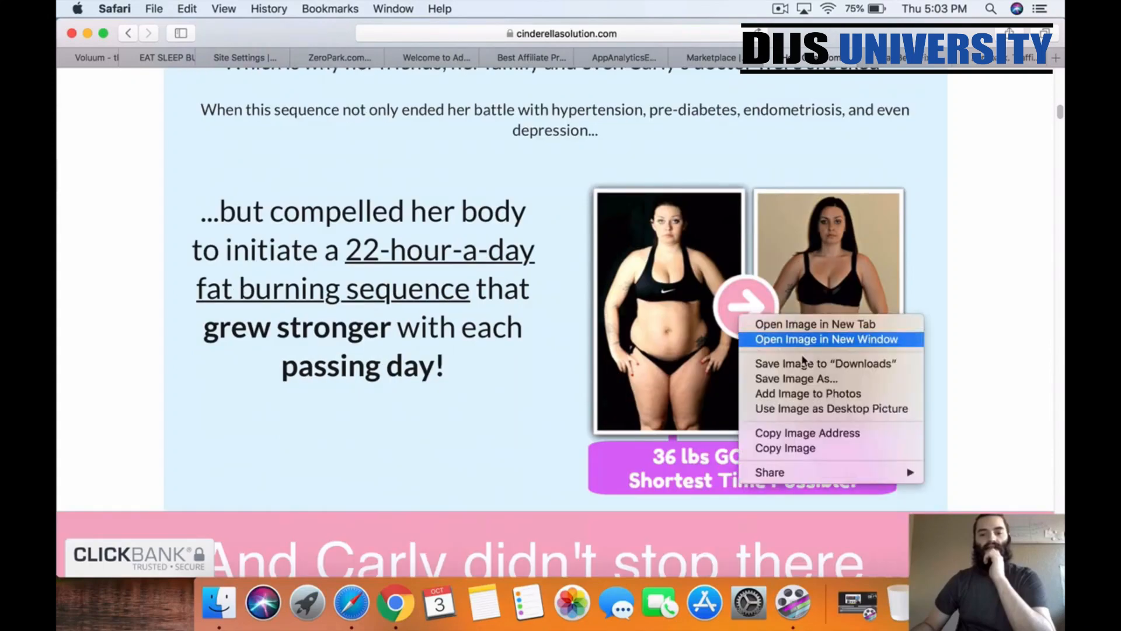
left_click(803, 380)
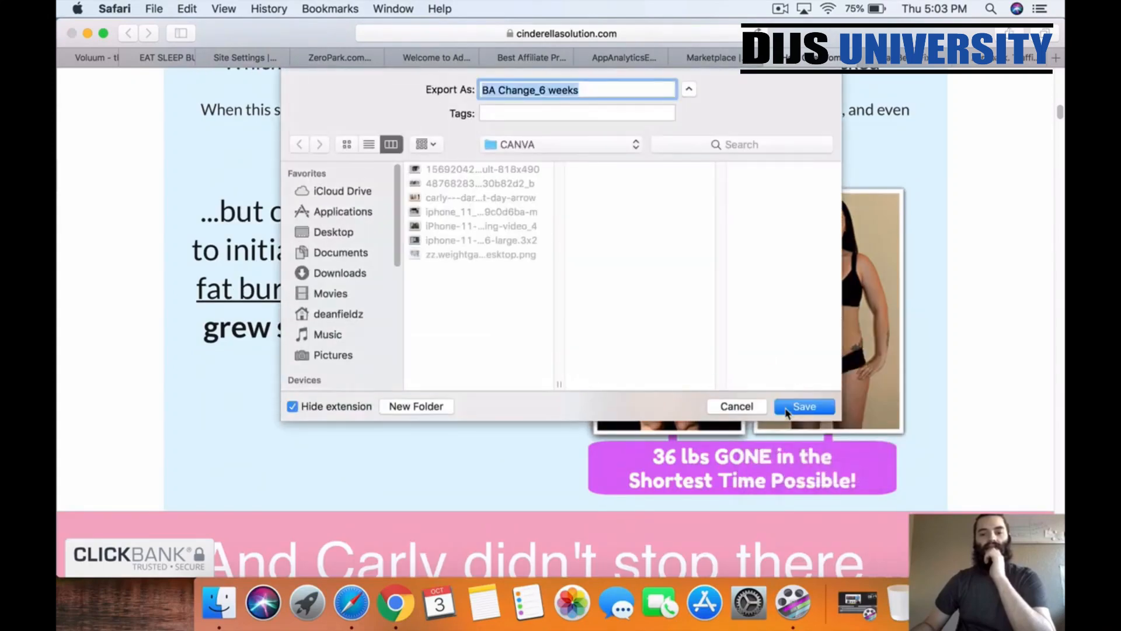
left_click(804, 407)
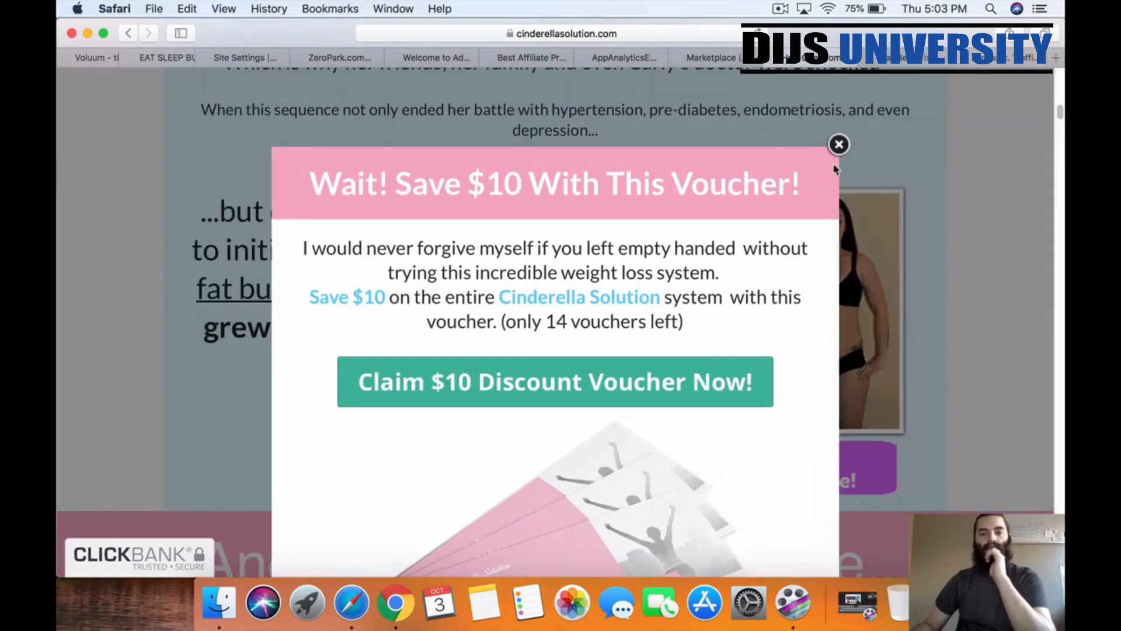
left_click(839, 146)
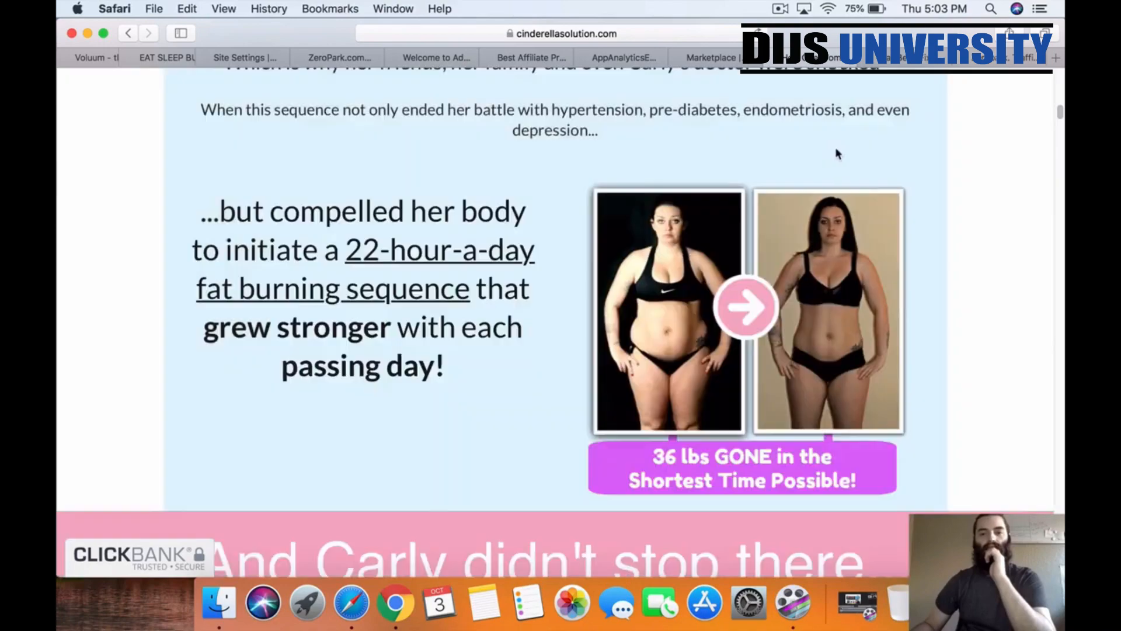
- Switch to the Flat Belly Fix sales page and open its written version
left_click(932, 60)
scroll(822, 239, "down", 7)
left_click(573, 300)
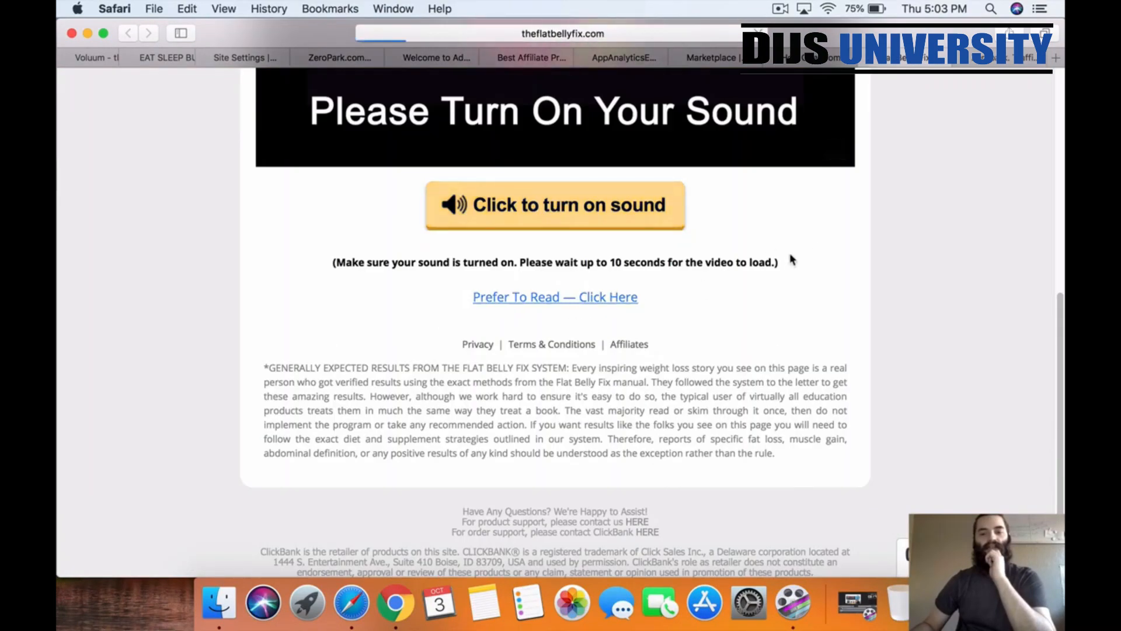
- Save the "Lost 23 lbs in 21 Days" before-and-after picture to the CANVA folder and dismiss the discount voucher offer
scroll(783, 246, "down", 10)
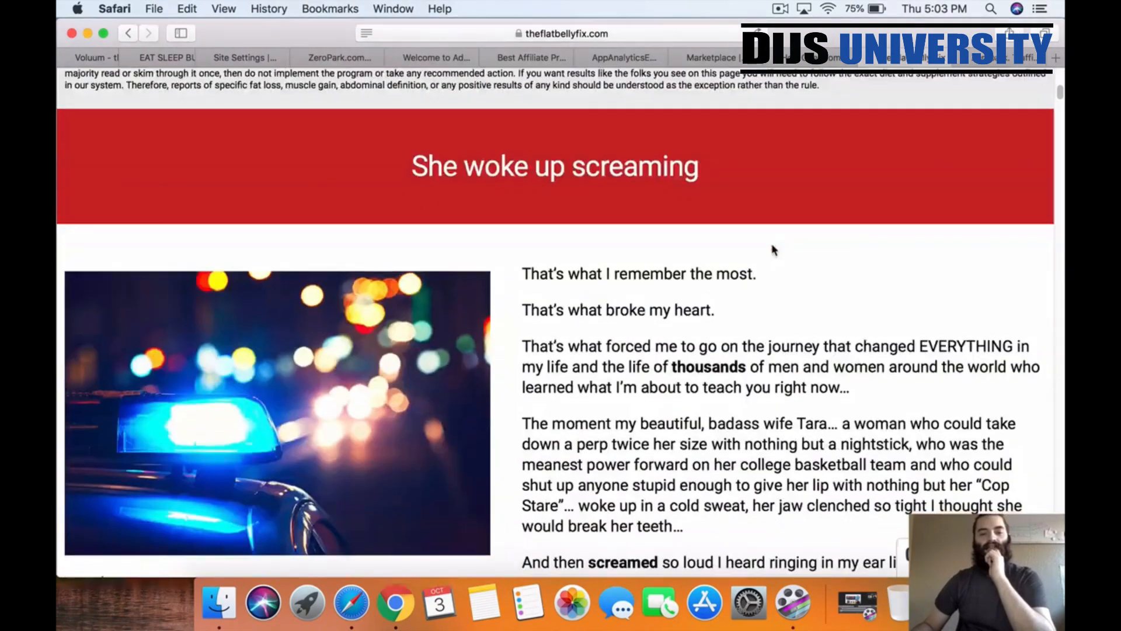
scroll(774, 250, "down", 15)
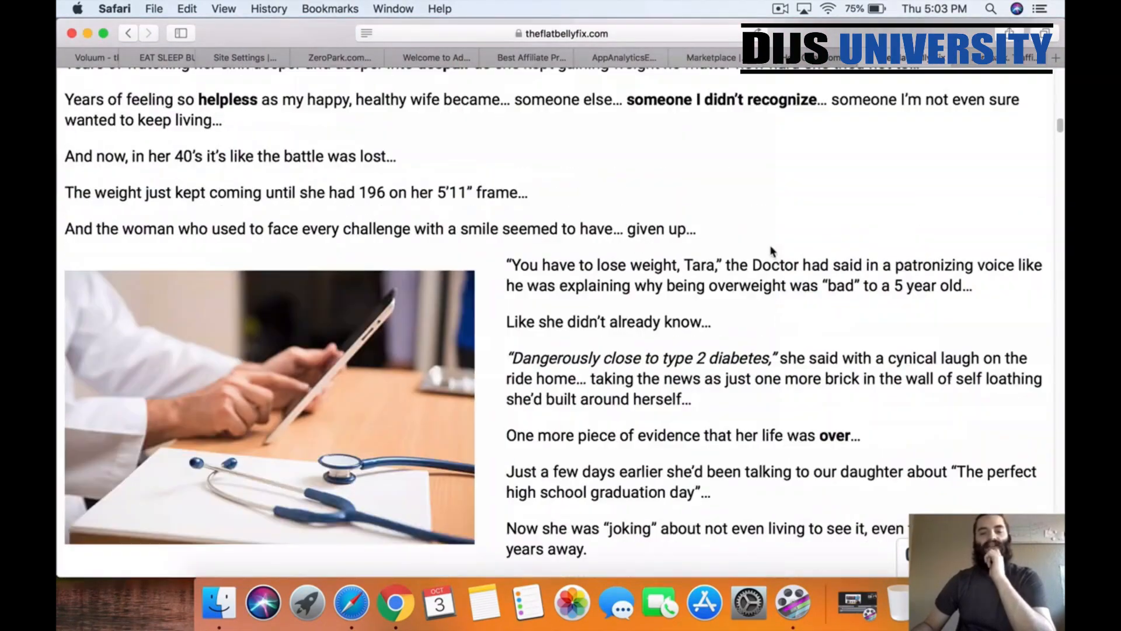
scroll(771, 251, "down", 20)
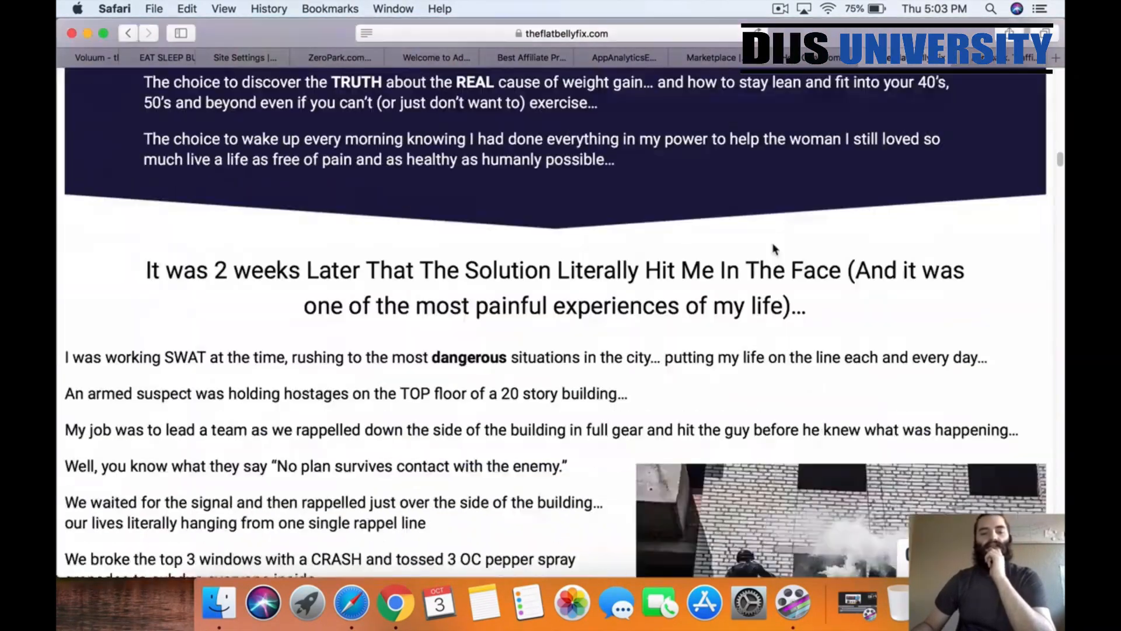
scroll(774, 250, "down", 5)
scroll(771, 251, "up", 6)
scroll(771, 251, "down", 12)
scroll(767, 252, "up", 7)
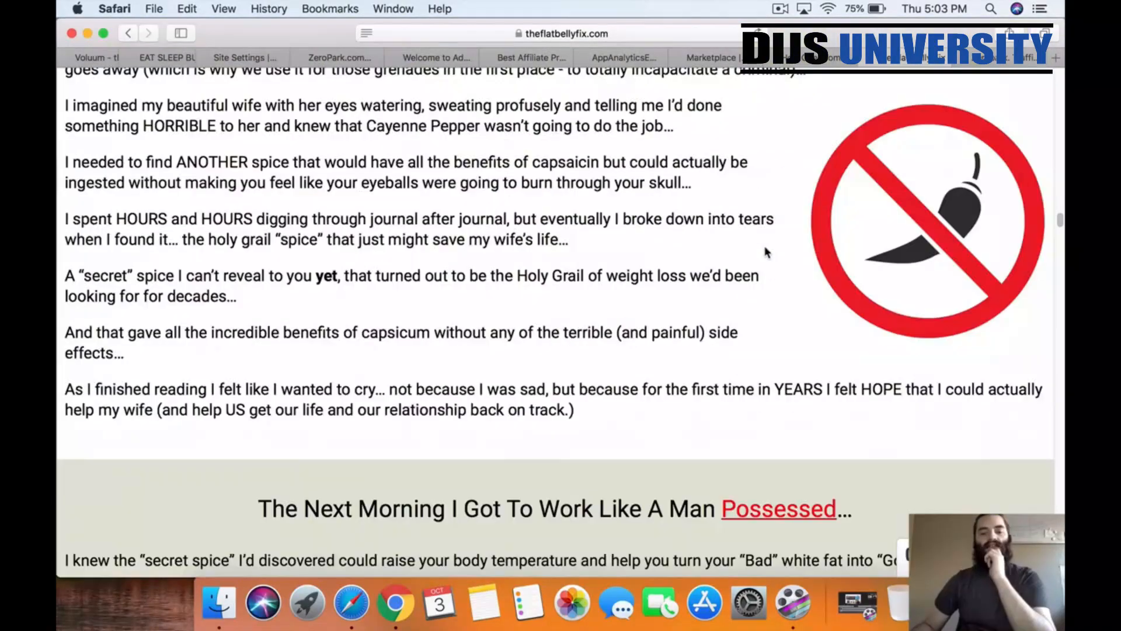
scroll(766, 252, "down", 15)
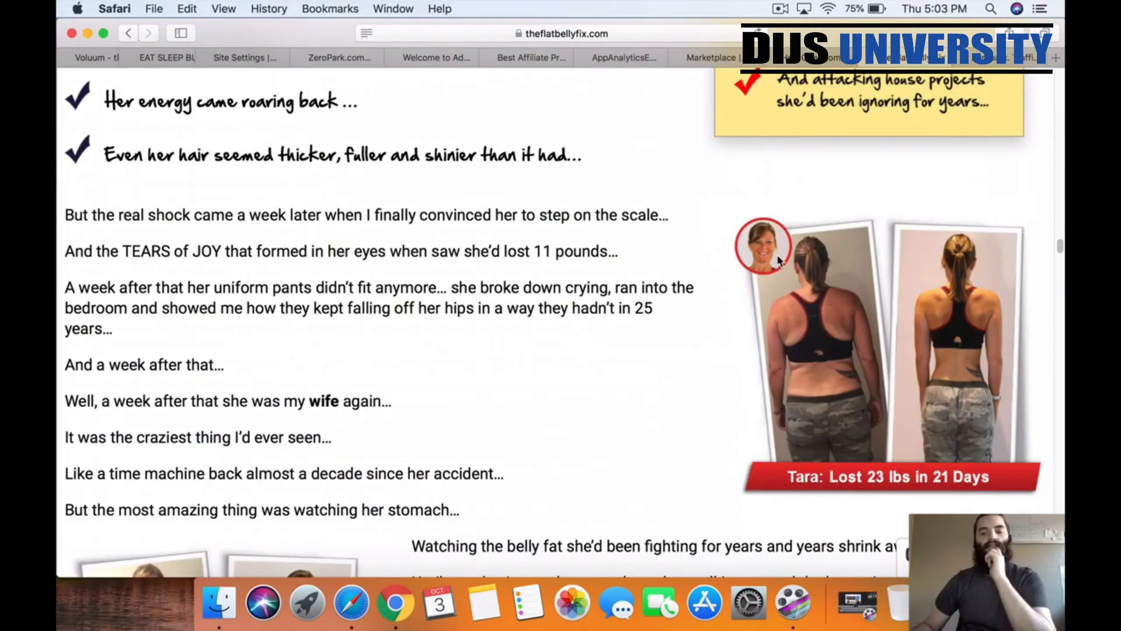
right_click(928, 328)
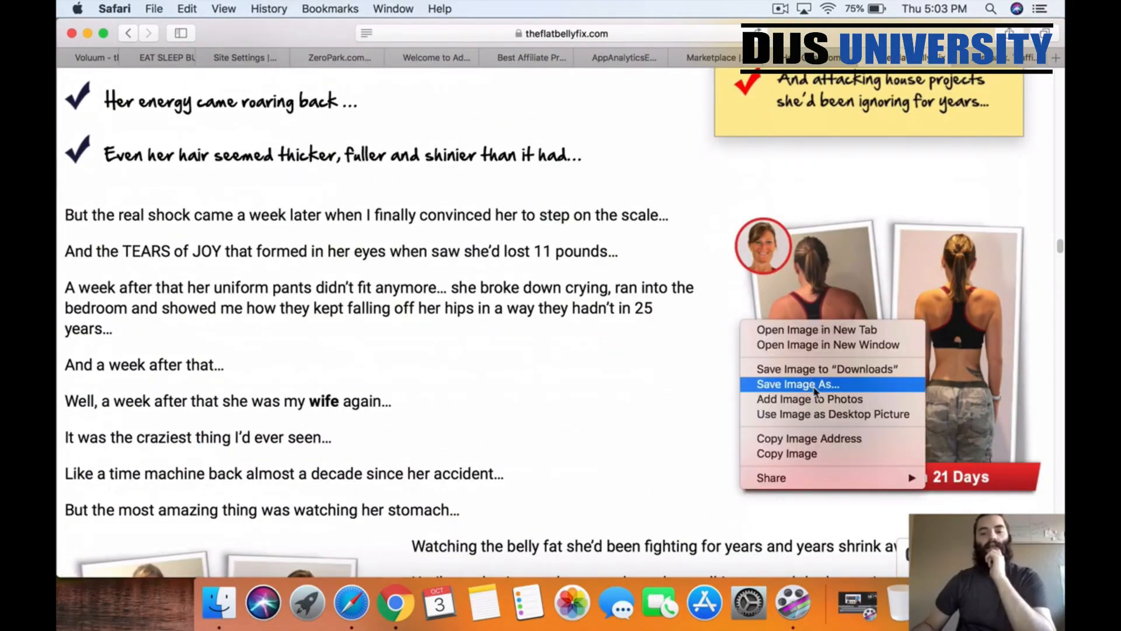
left_click(816, 384)
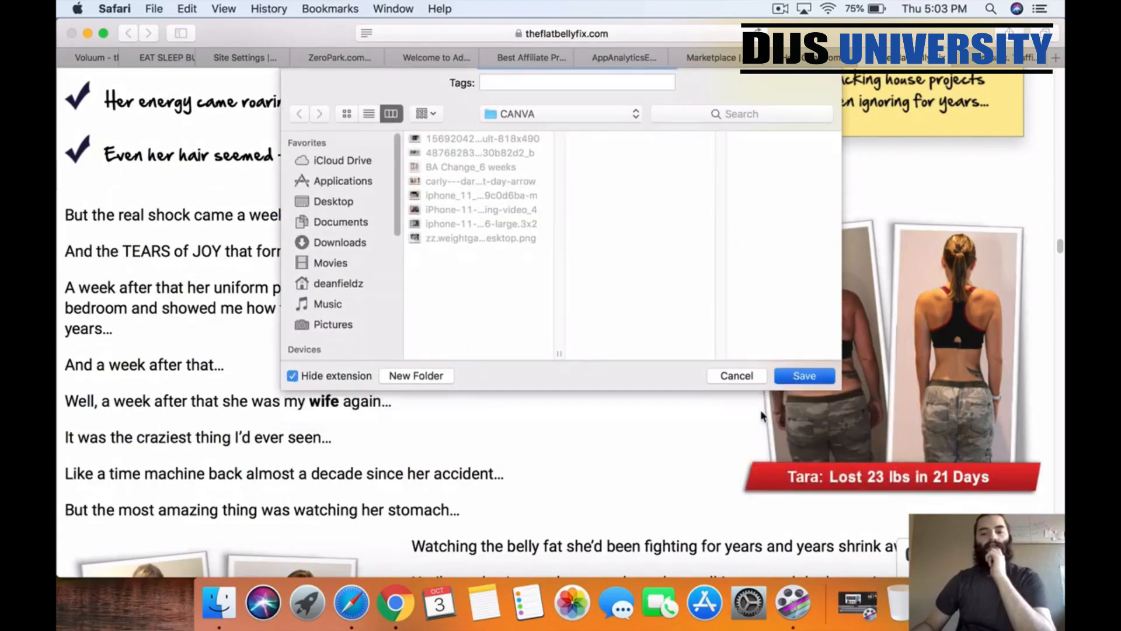
key("Return")
scroll(568, 348, "down", 3)
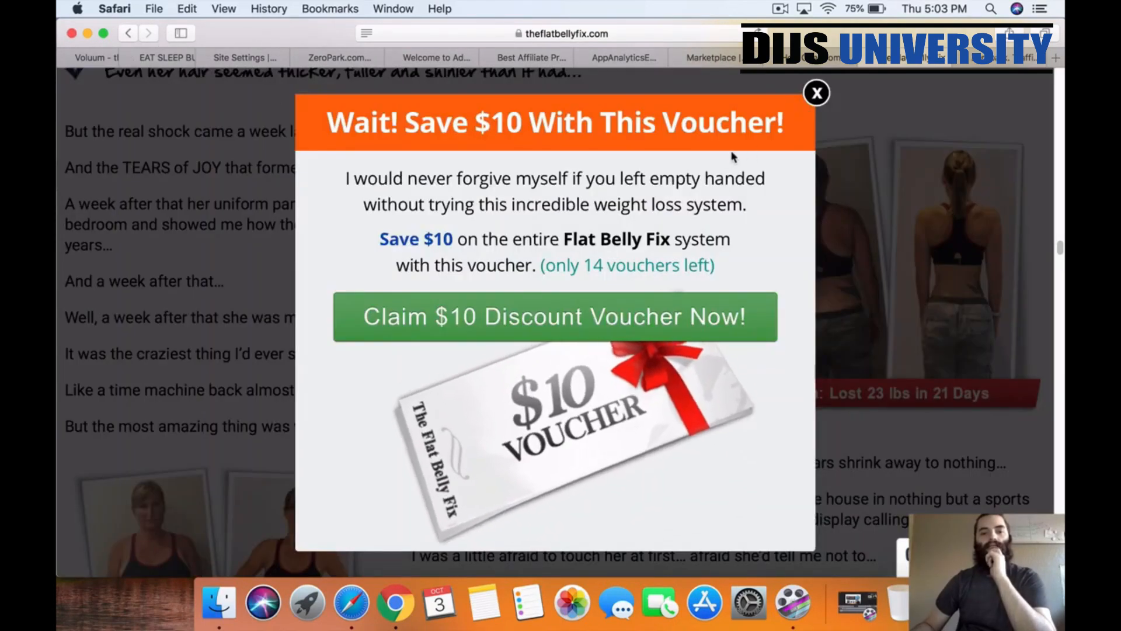
left_click(810, 102)
- Close the Flat Belly Fix and ClickBank Marketplace tabs
scroll(514, 288, "up", 10)
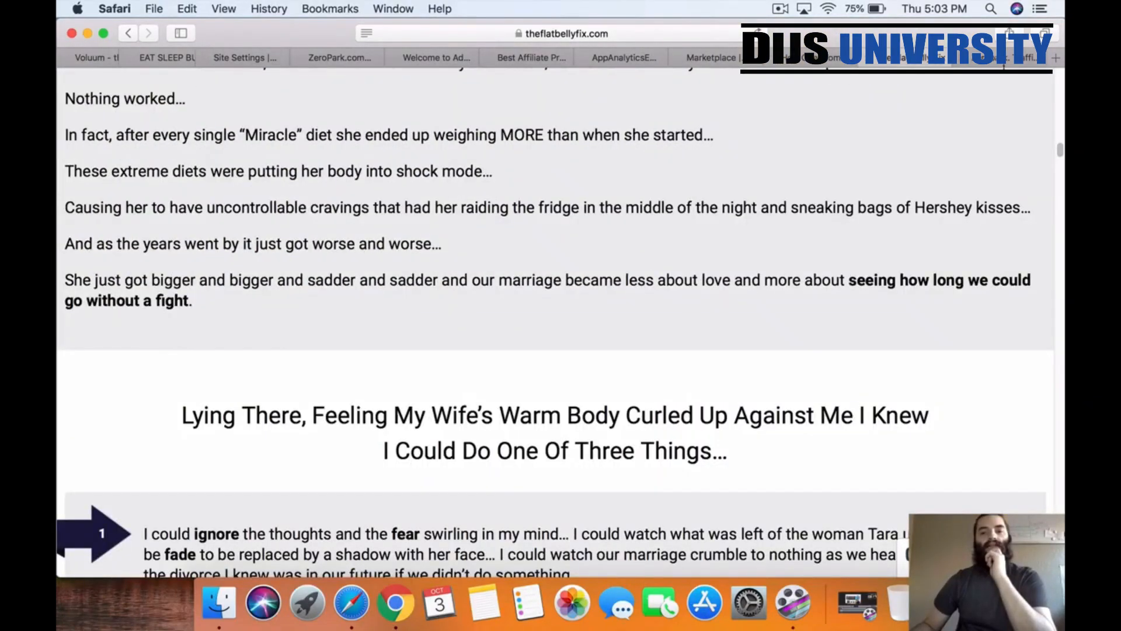
left_click(873, 59)
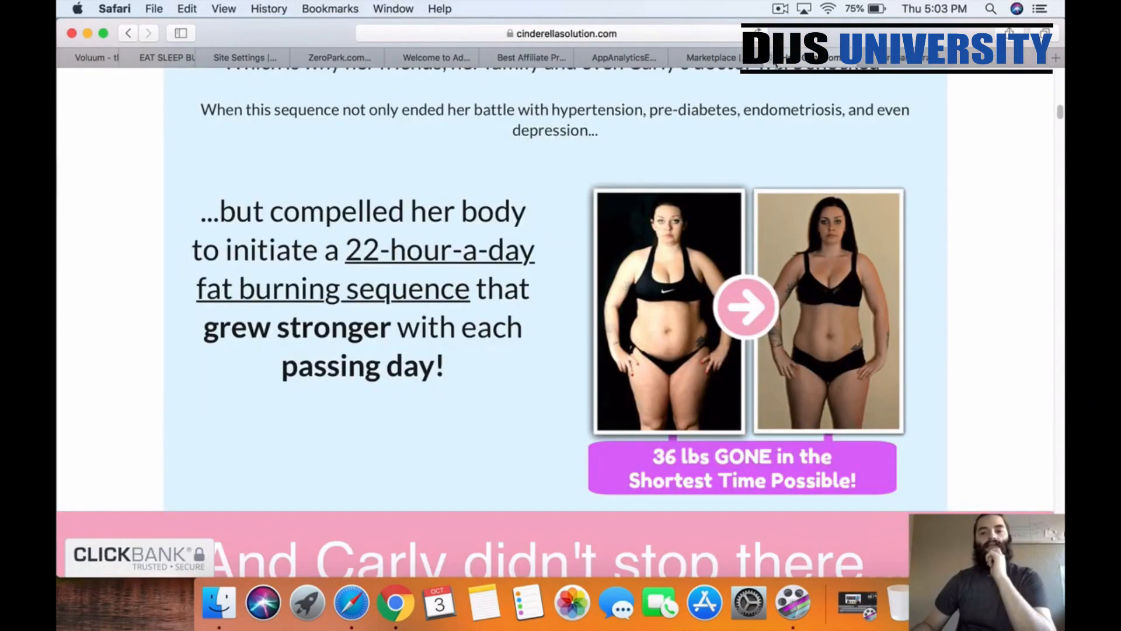
left_click(713, 59)
left_click(679, 58)
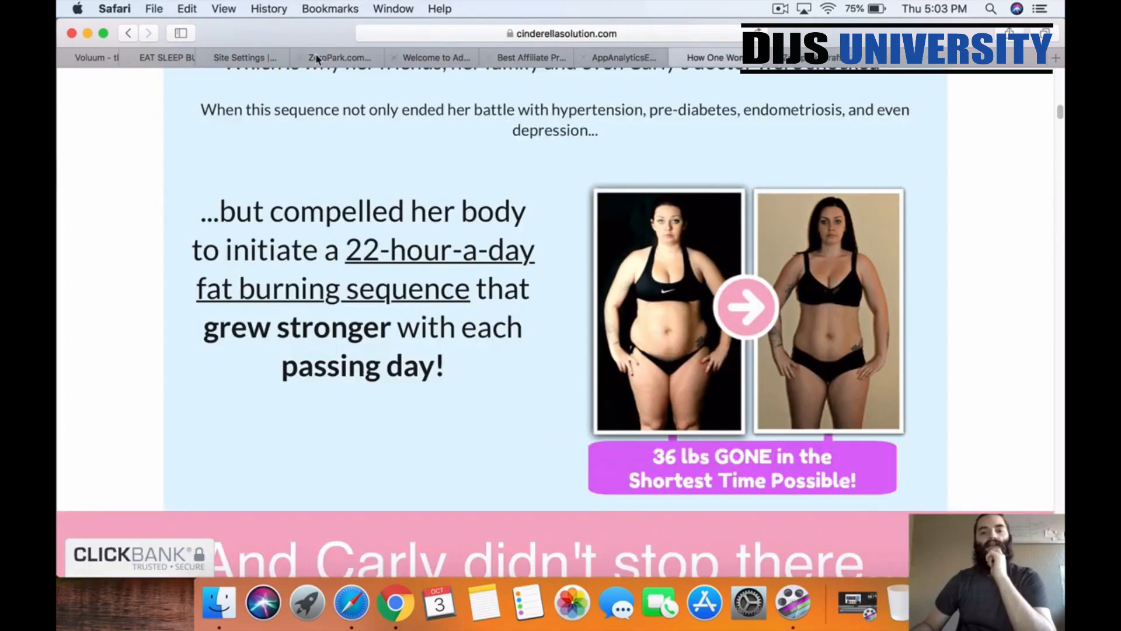
- Look through the Eat Sleep Burn sales page for pictures usable in the push creatives
left_click(216, 58)
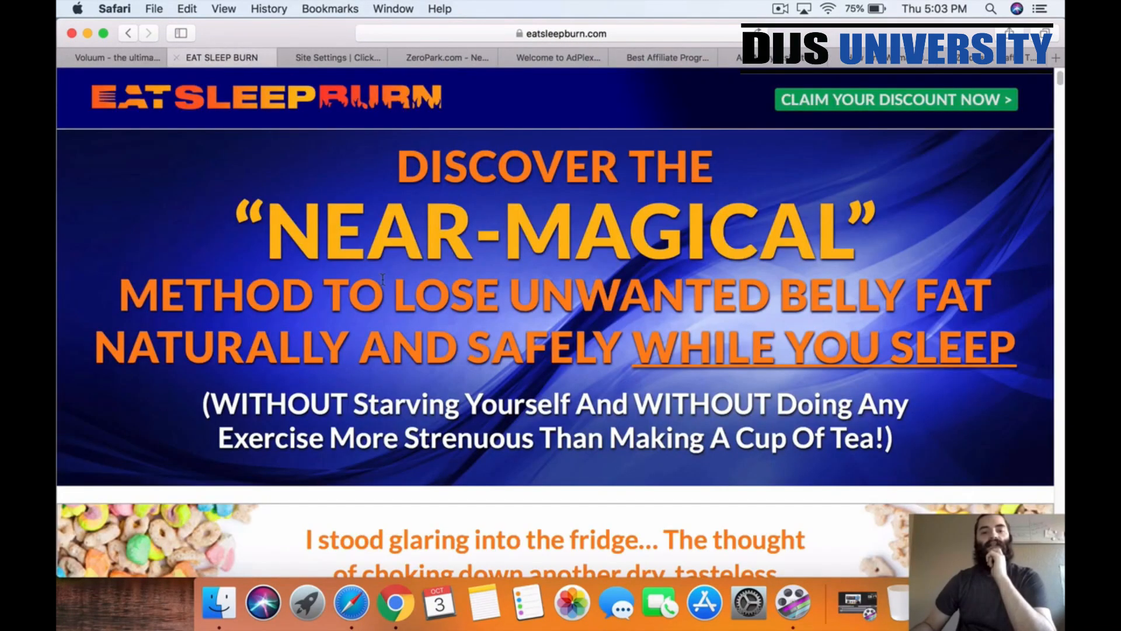
scroll(435, 343, "down", 10)
scroll(436, 345, "up", 5)
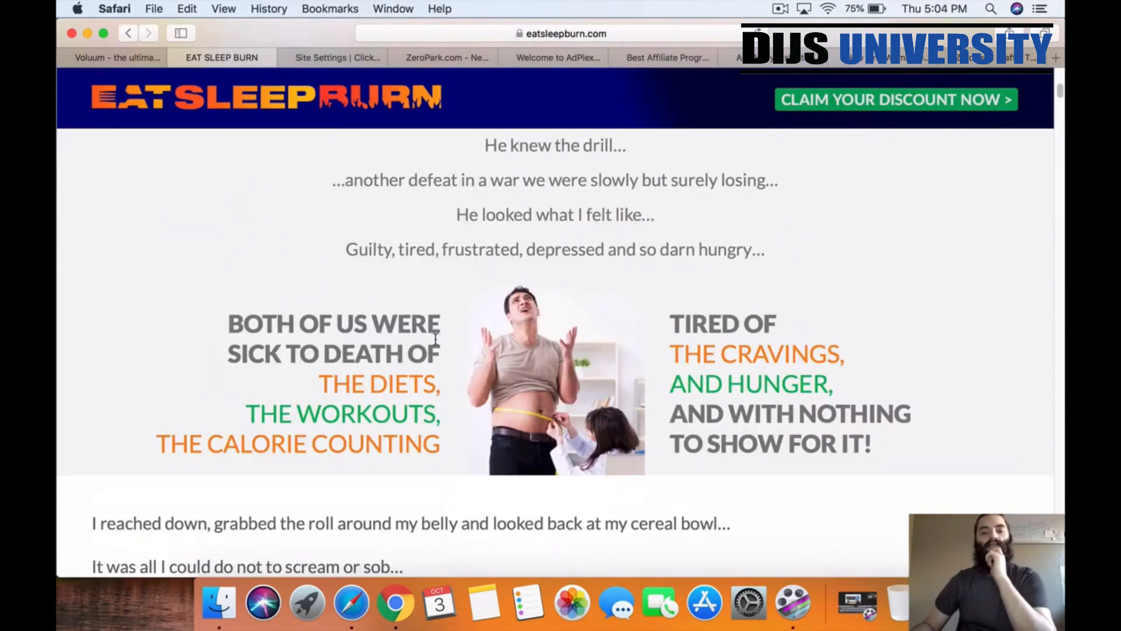
scroll(436, 339, "down", 15)
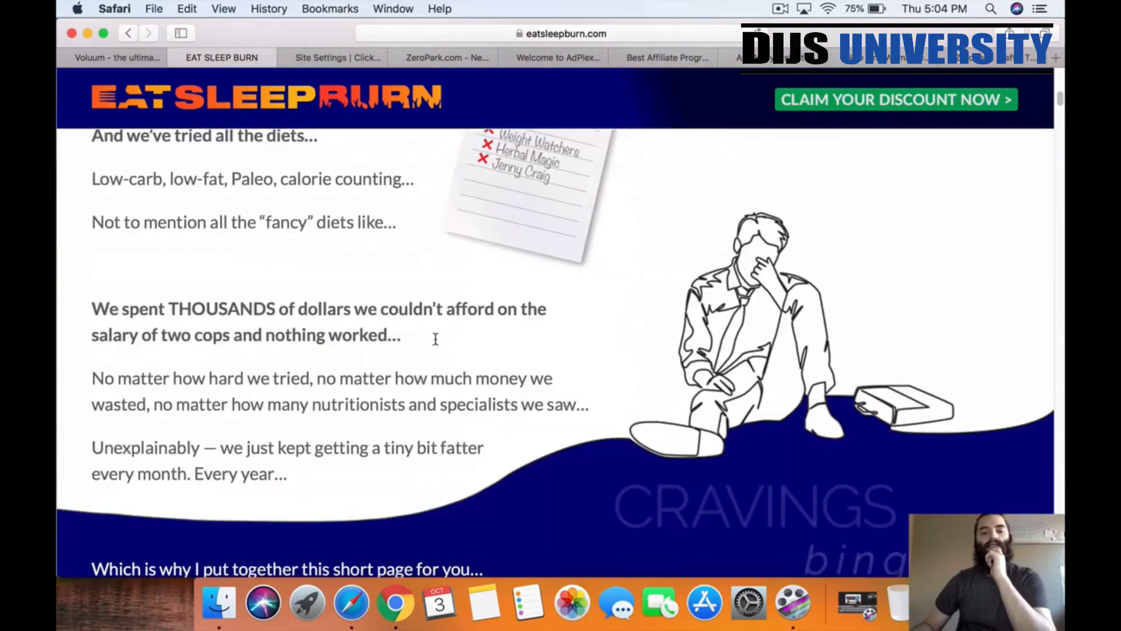
scroll(436, 346, "down", 10)
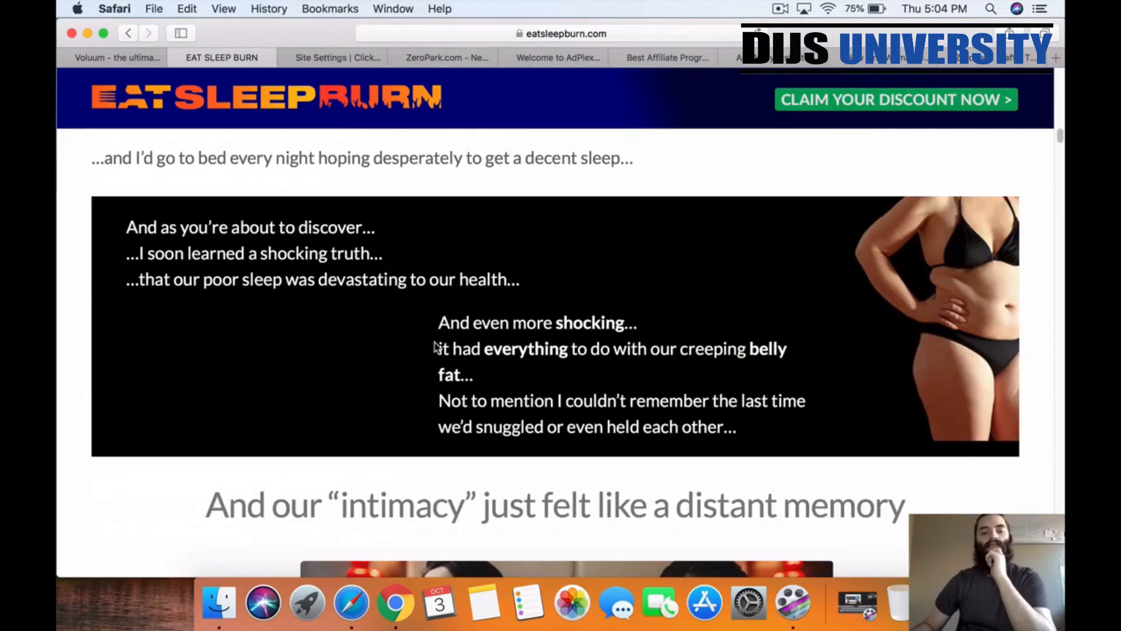
scroll(433, 344, "up", 20)
scroll(433, 344, "up", 5)
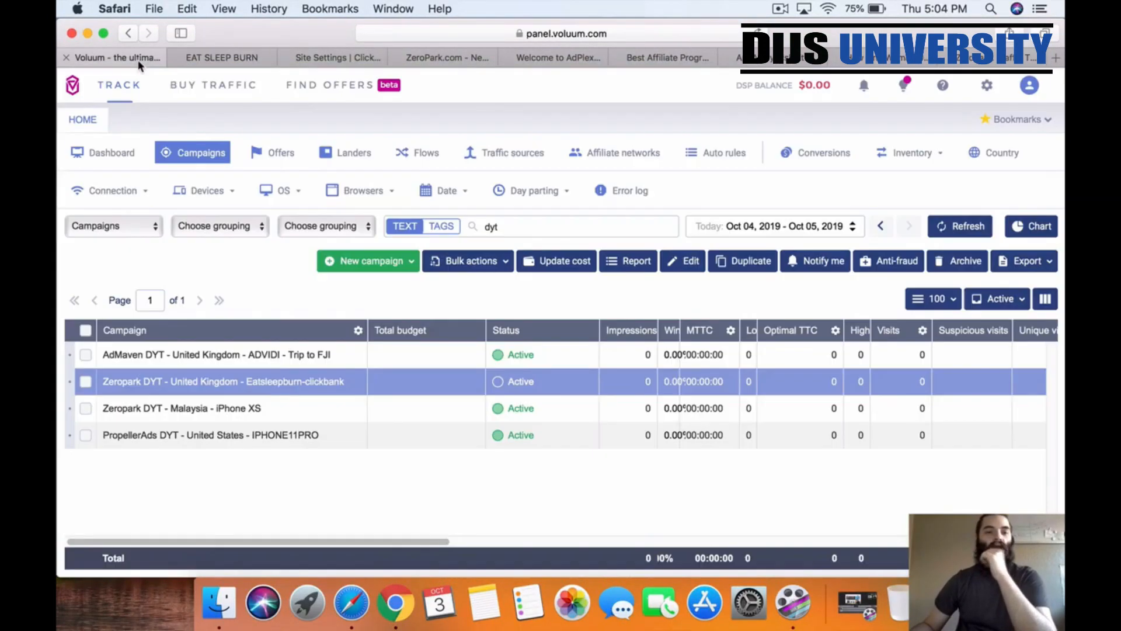
- In the Zeropark campaign form, upload the mirror picture with the red arrow from the CANVA folder as a push creative
left_click(117, 58)
left_click(468, 61)
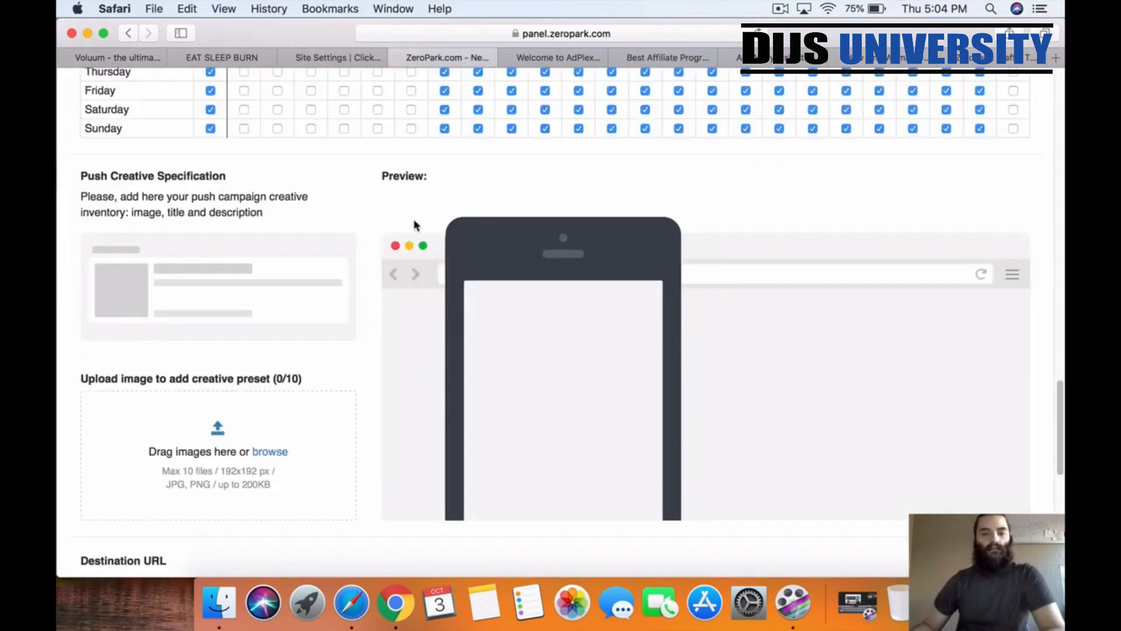
scroll(237, 359, "down", 3)
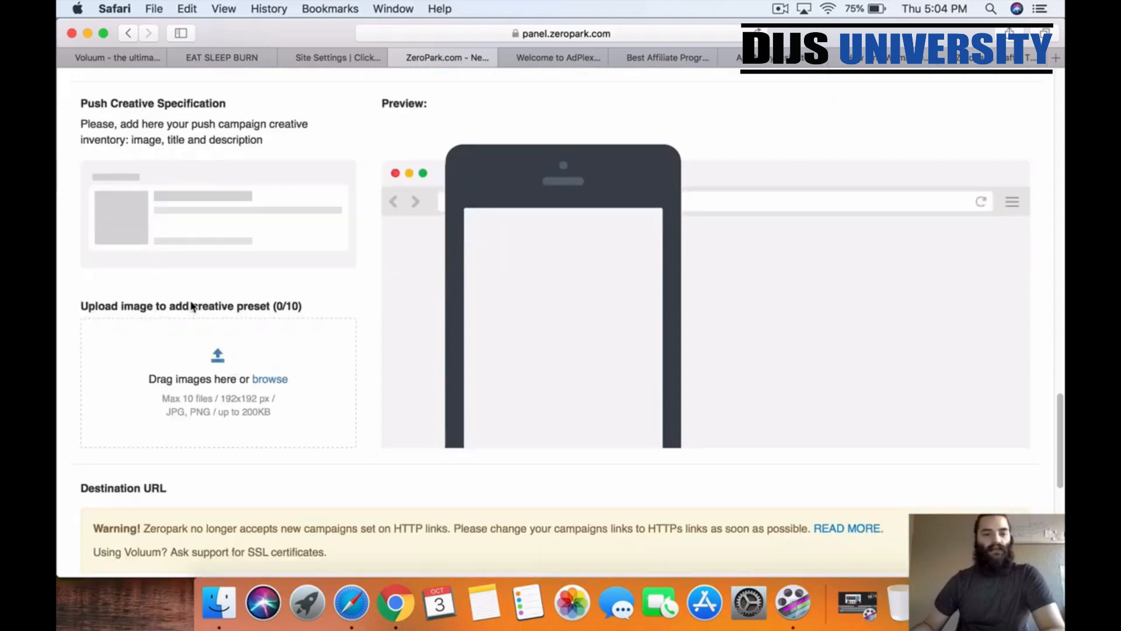
left_click(270, 381)
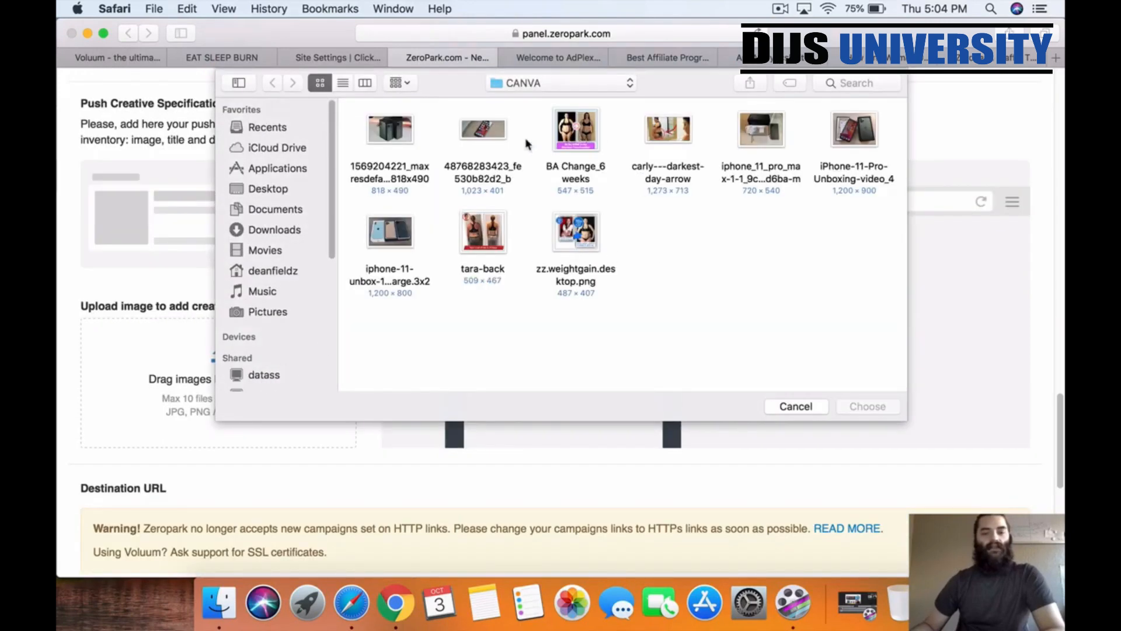
left_click(585, 139)
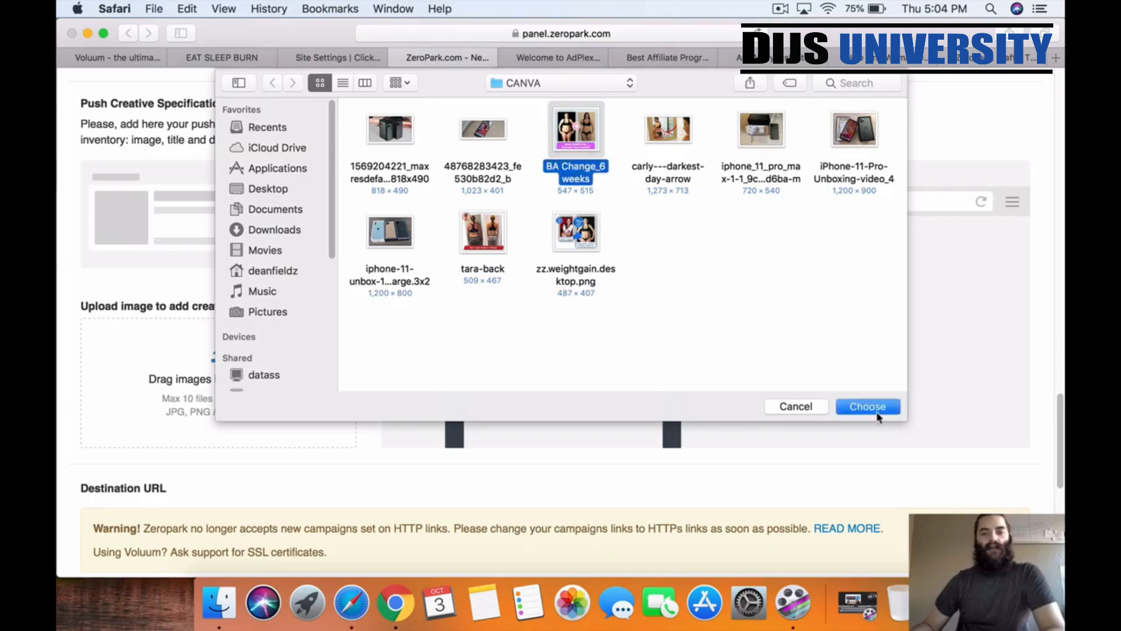
left_click(684, 134)
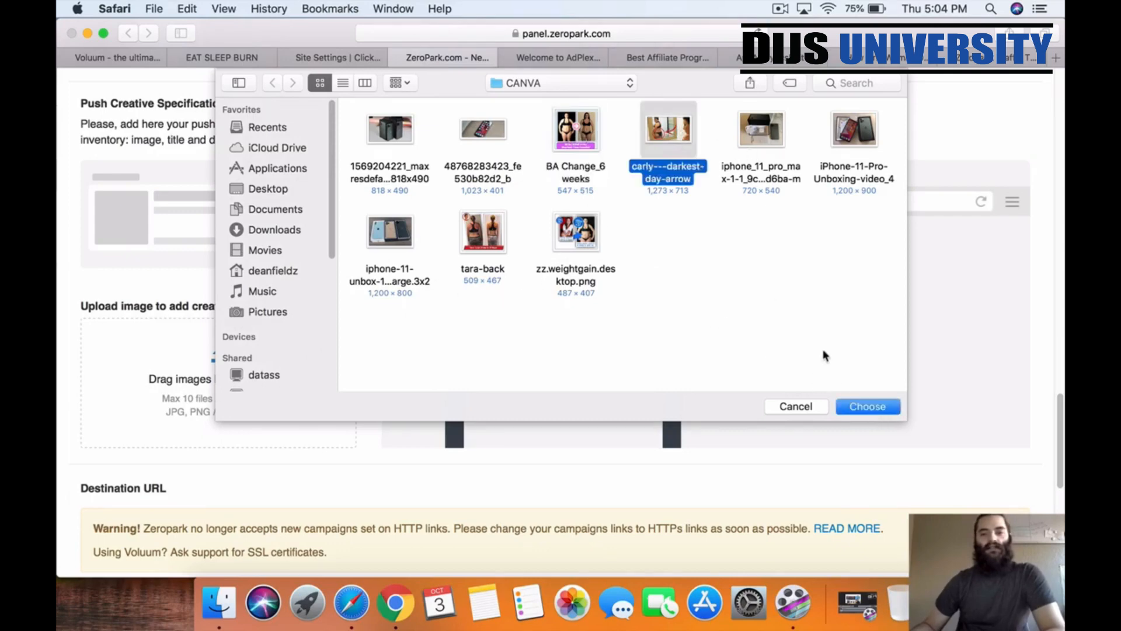
left_click(856, 407)
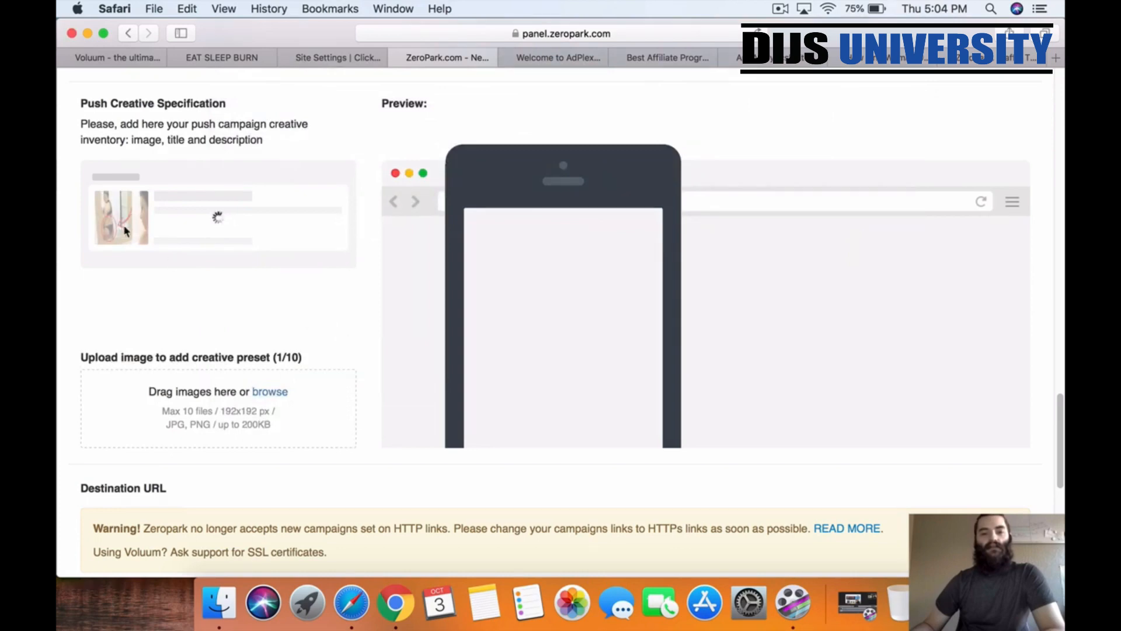
- Try to reposition the picture inside Draft #1's thumbnail and clear the image address from its description
left_click_drag(124, 226, 156, 224)
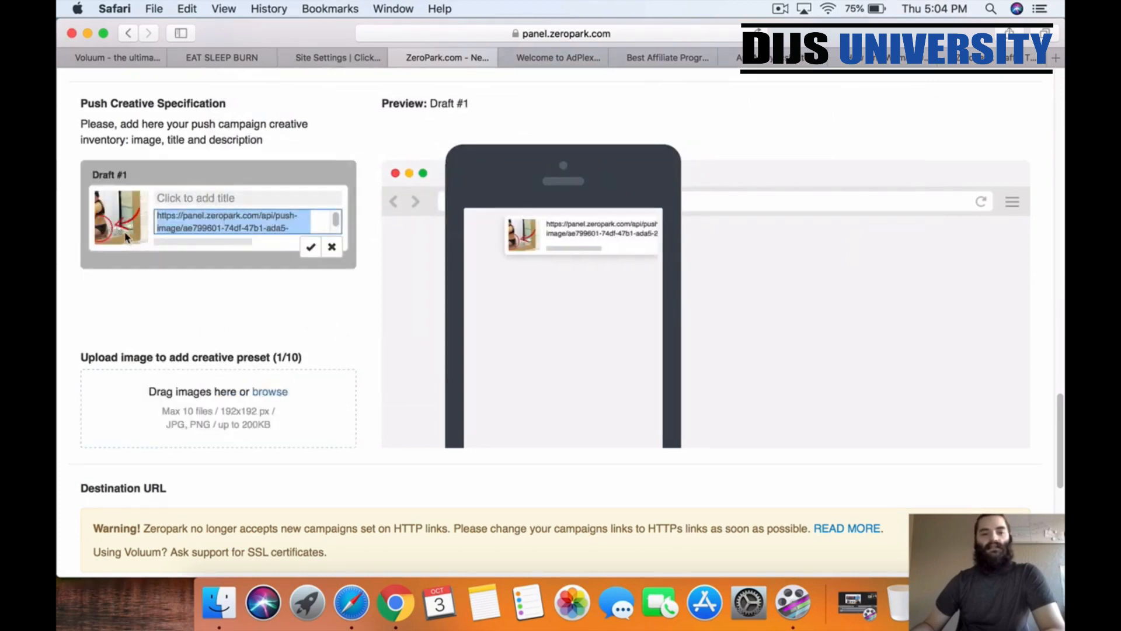
left_click(205, 298)
left_click(267, 225)
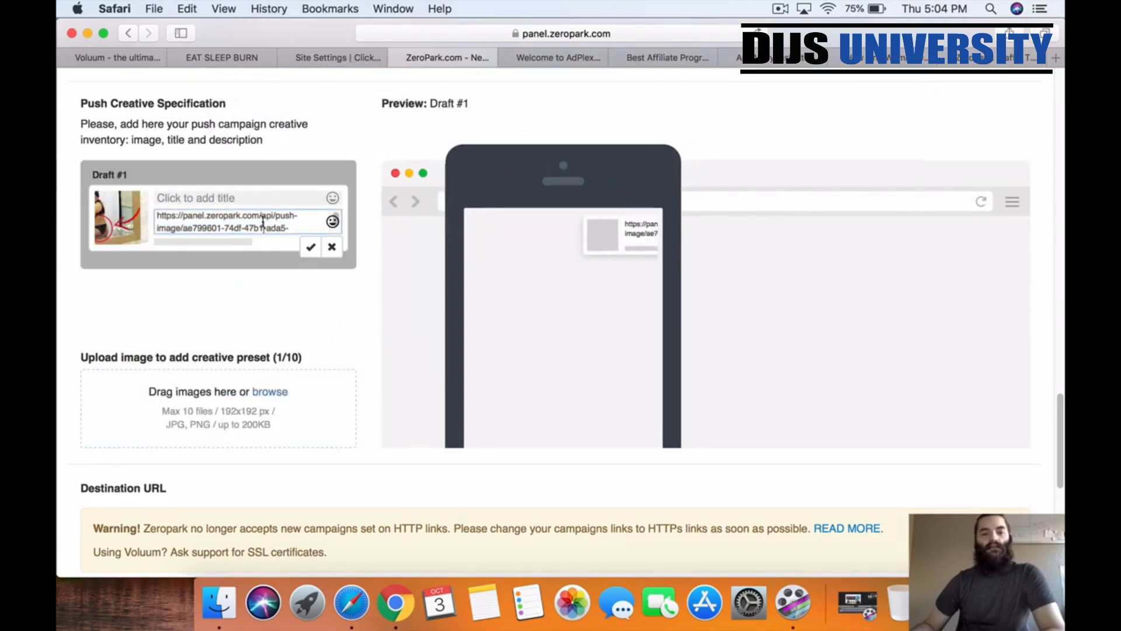
key("BackSpace")
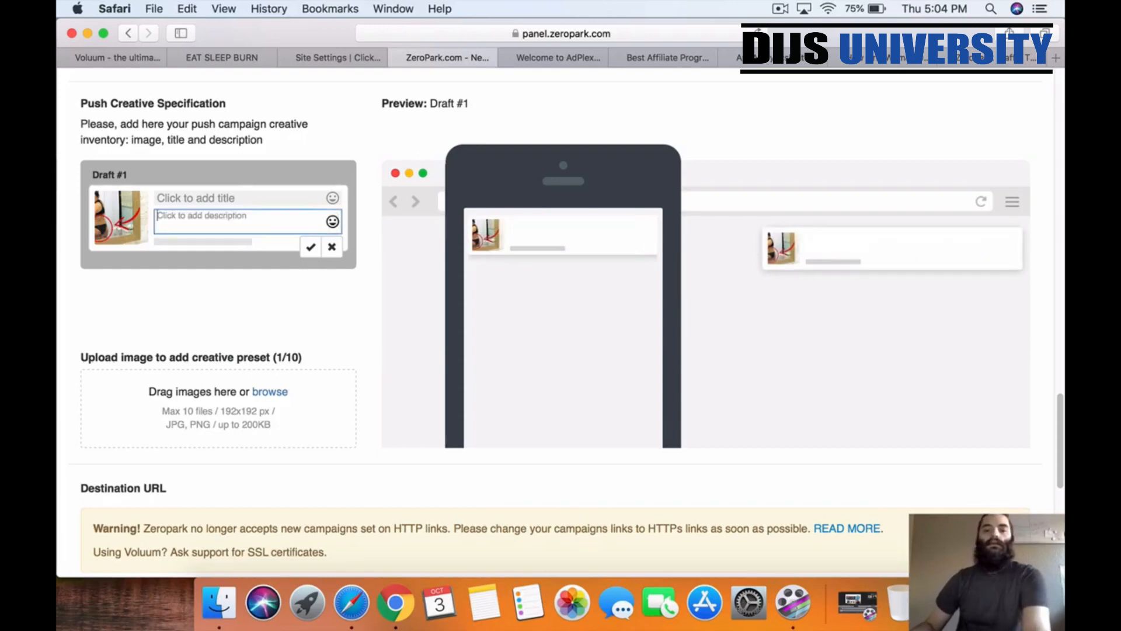
left_click(152, 287)
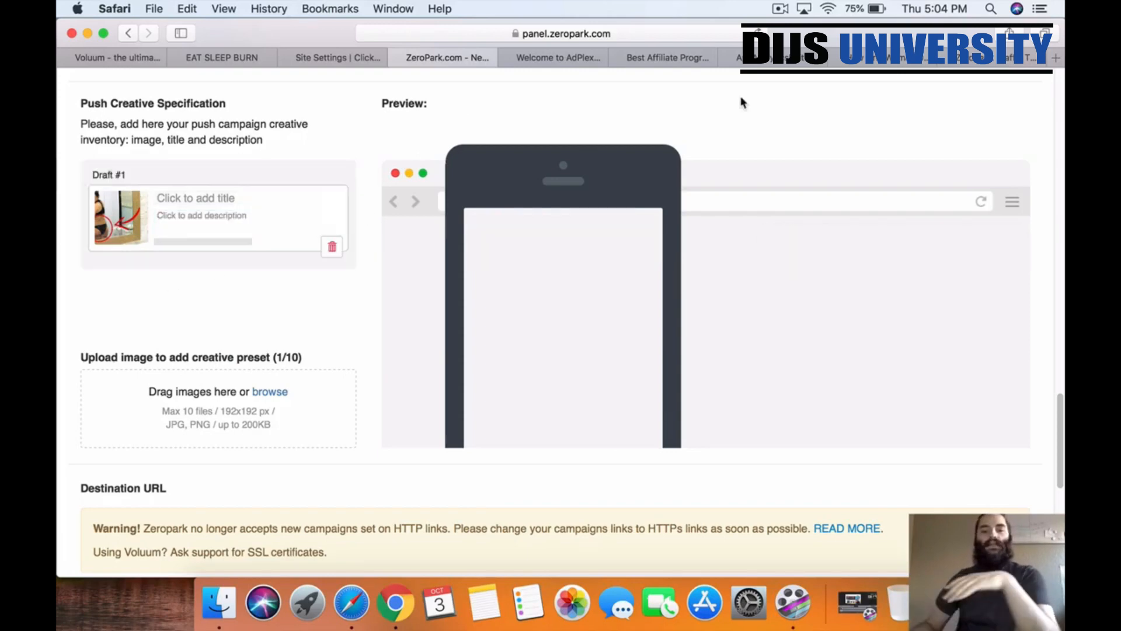
- Open the Canva home page in a new browser tab
left_click(1056, 58)
type("canva")
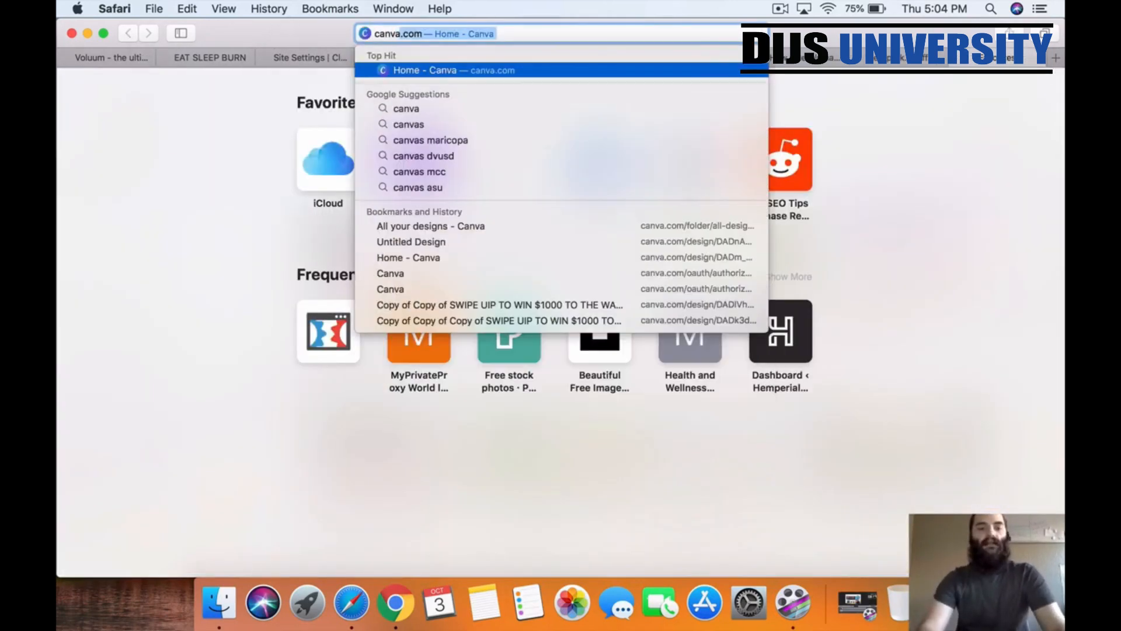
key("Return")
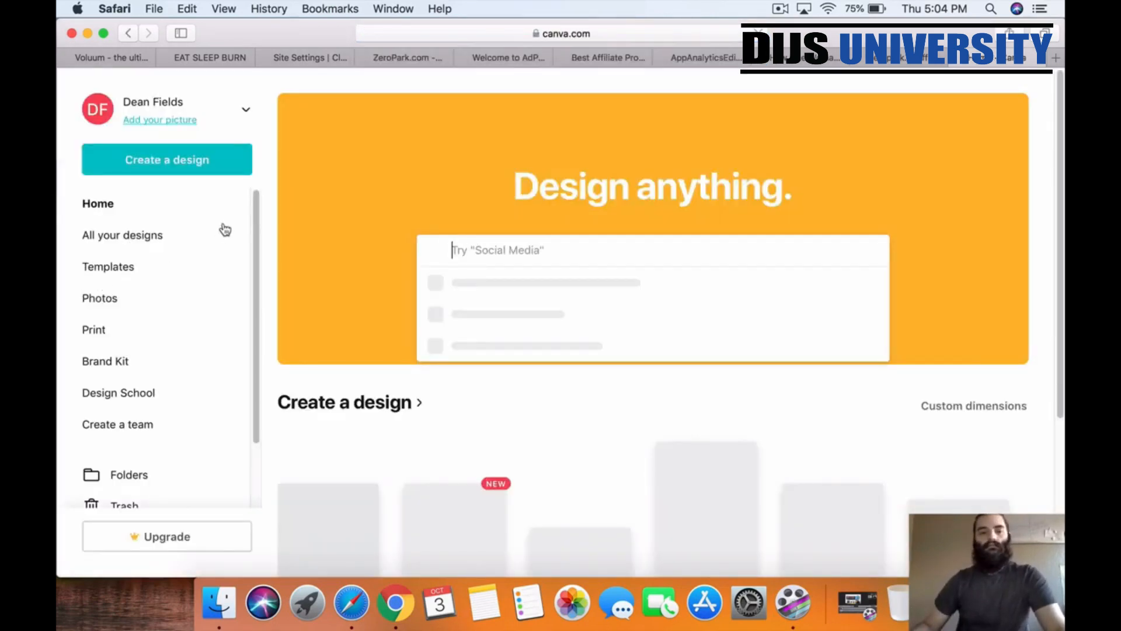
- Create a custom 192 × 192 px design, checking the required image size on the Zeropark creative form
left_click(192, 167)
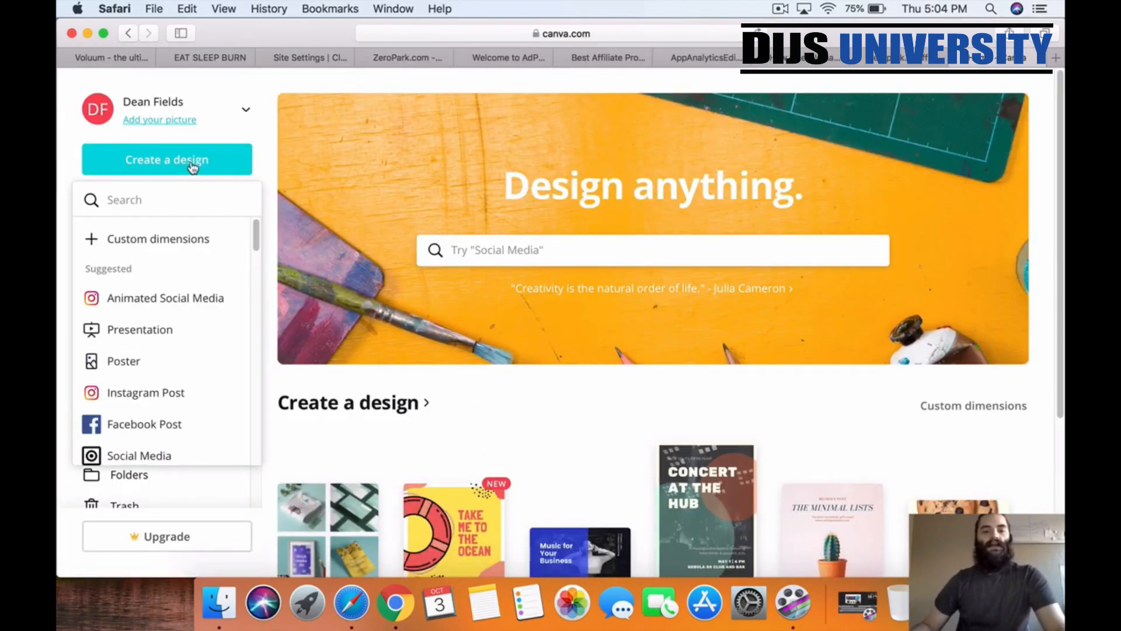
left_click(175, 240)
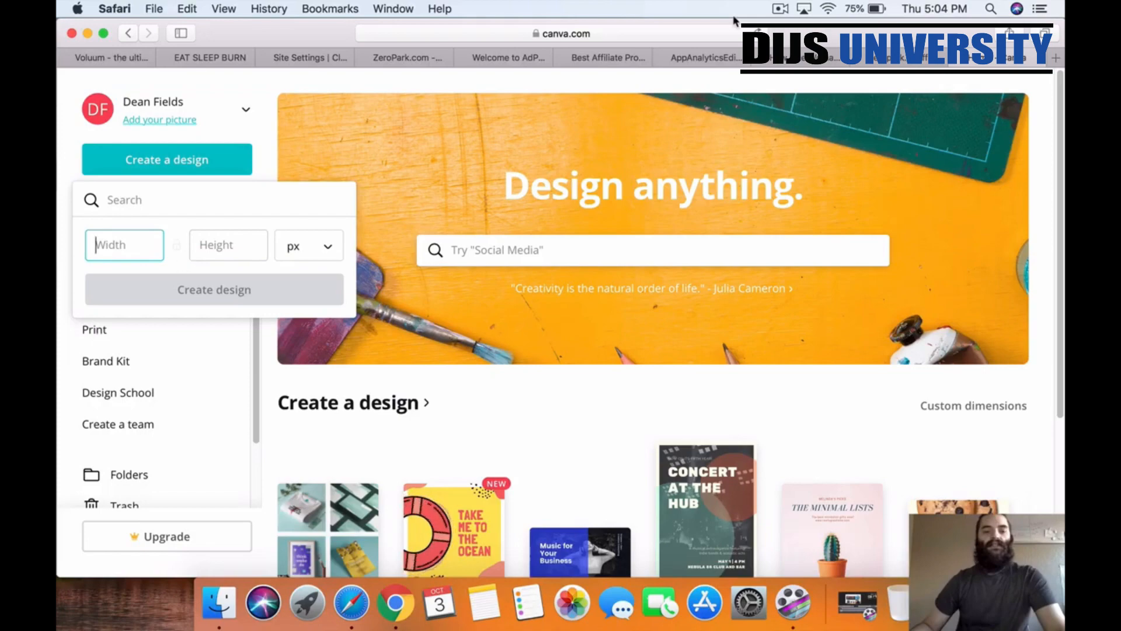
left_click(394, 58)
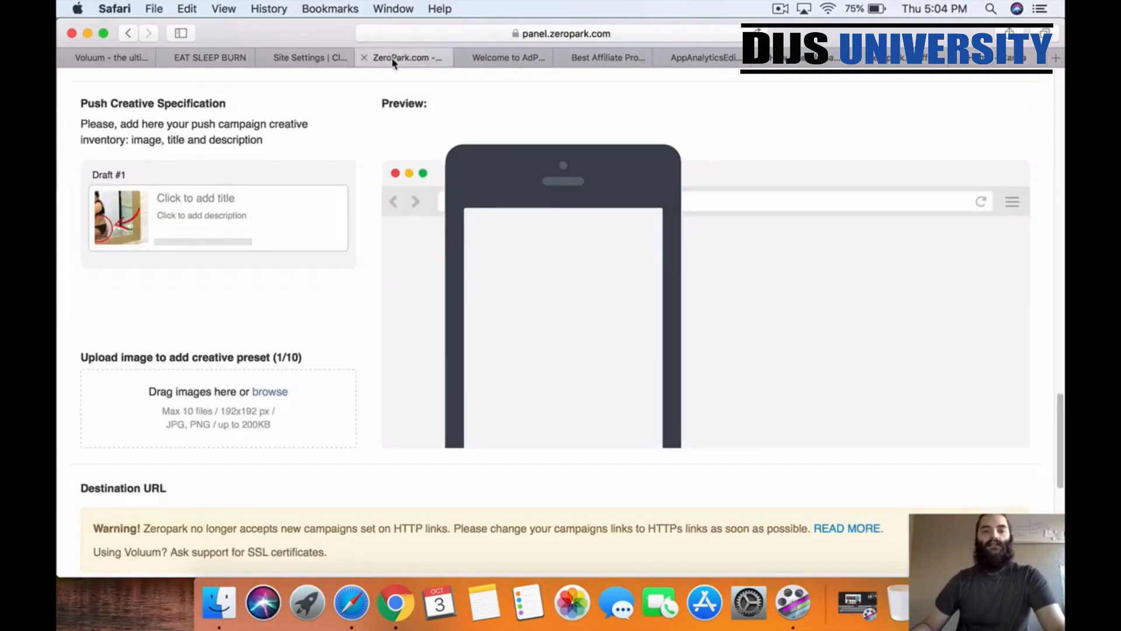
left_click(993, 49)
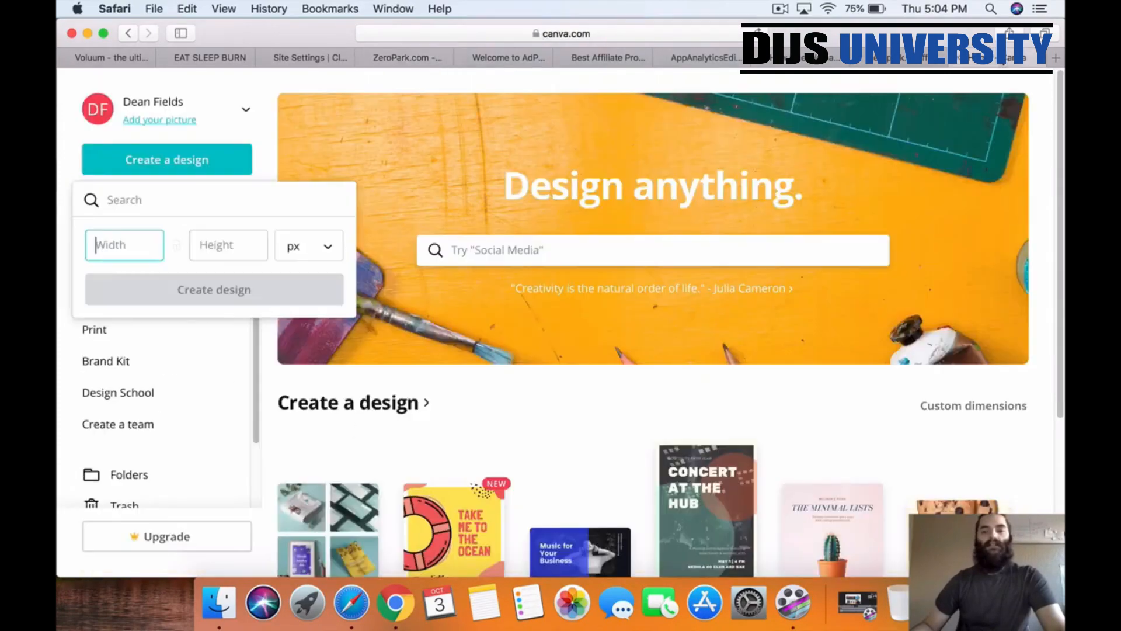
type("192")
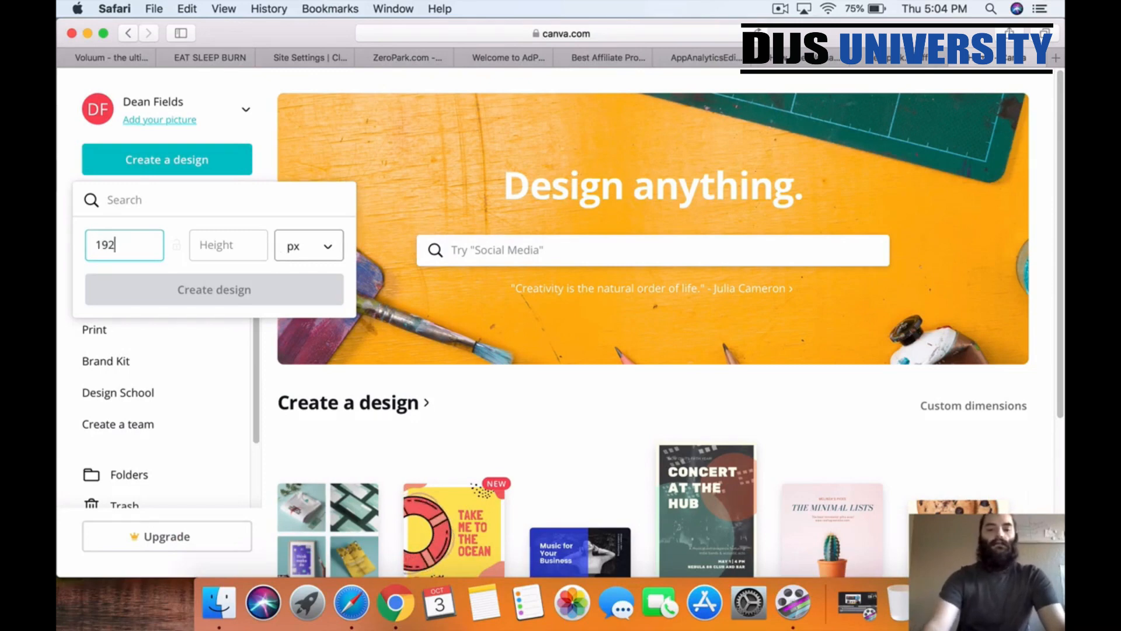
left_click(236, 242)
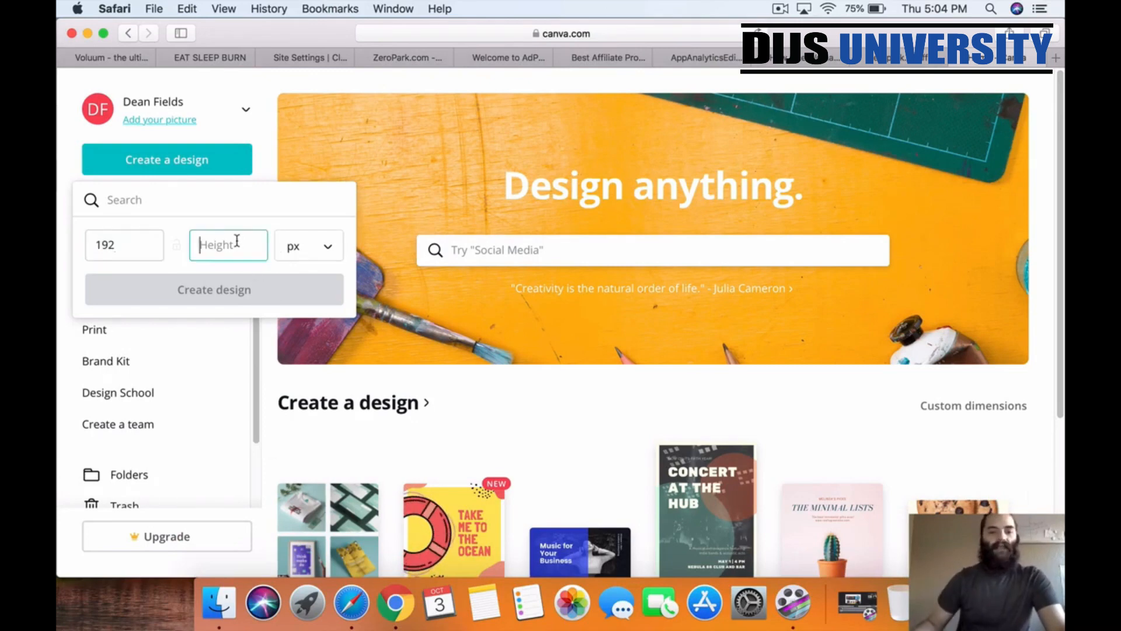
type("192")
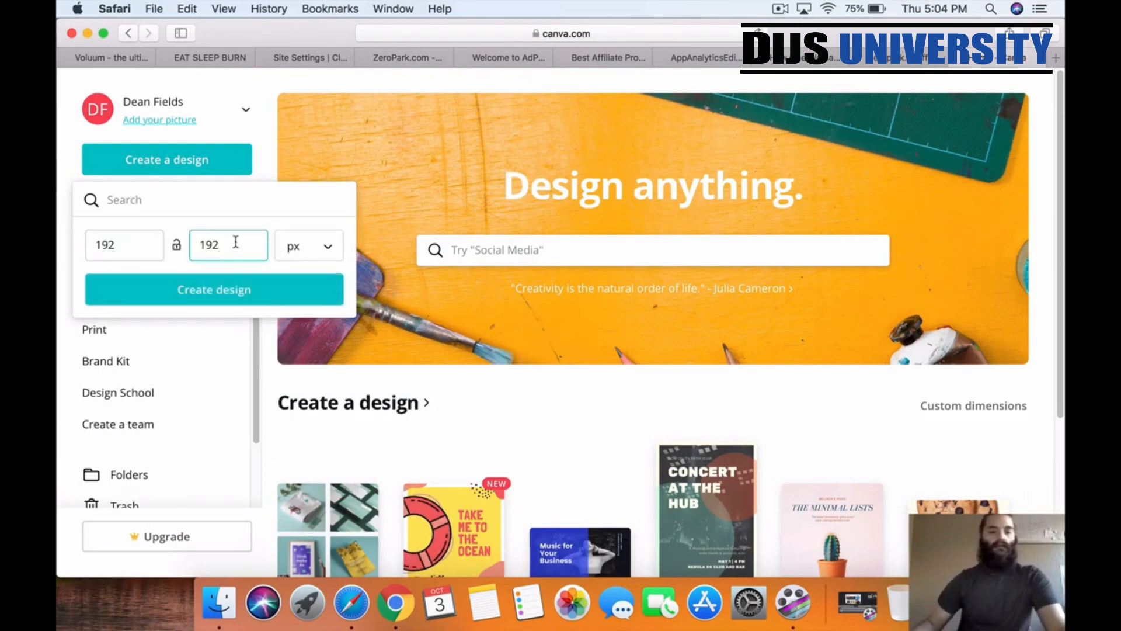
left_click(245, 290)
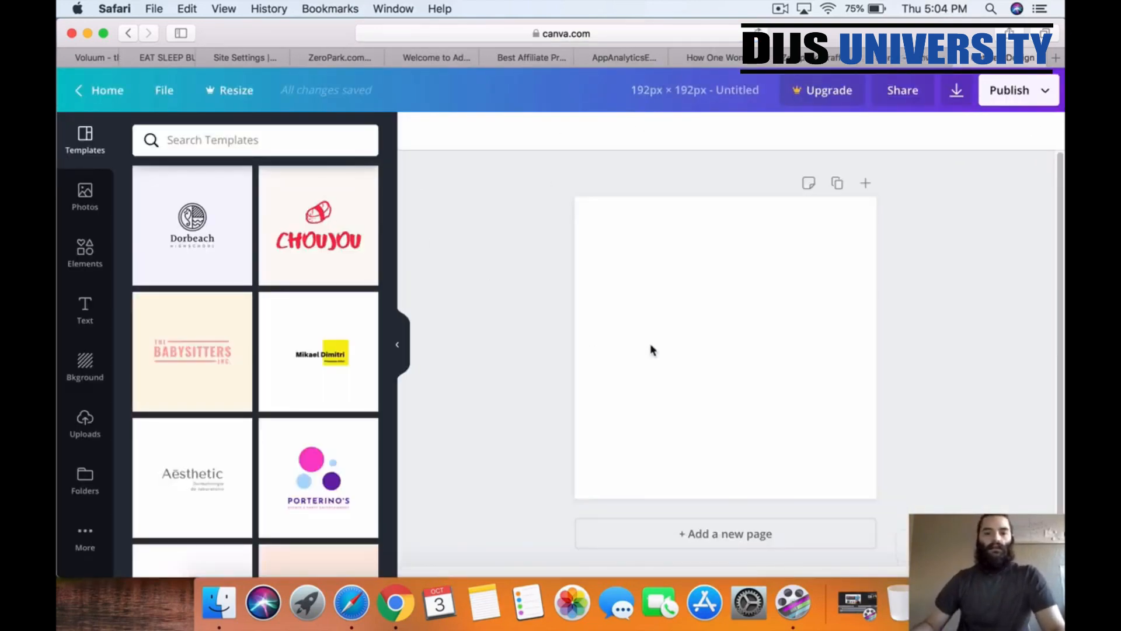
- Upload BA Change_6 weeks, the darkest-day-arrow picture, the back-view before-and-after picture and zz.weightgain.desktop.png from the CANVA folder
left_click(94, 438)
left_click(268, 140)
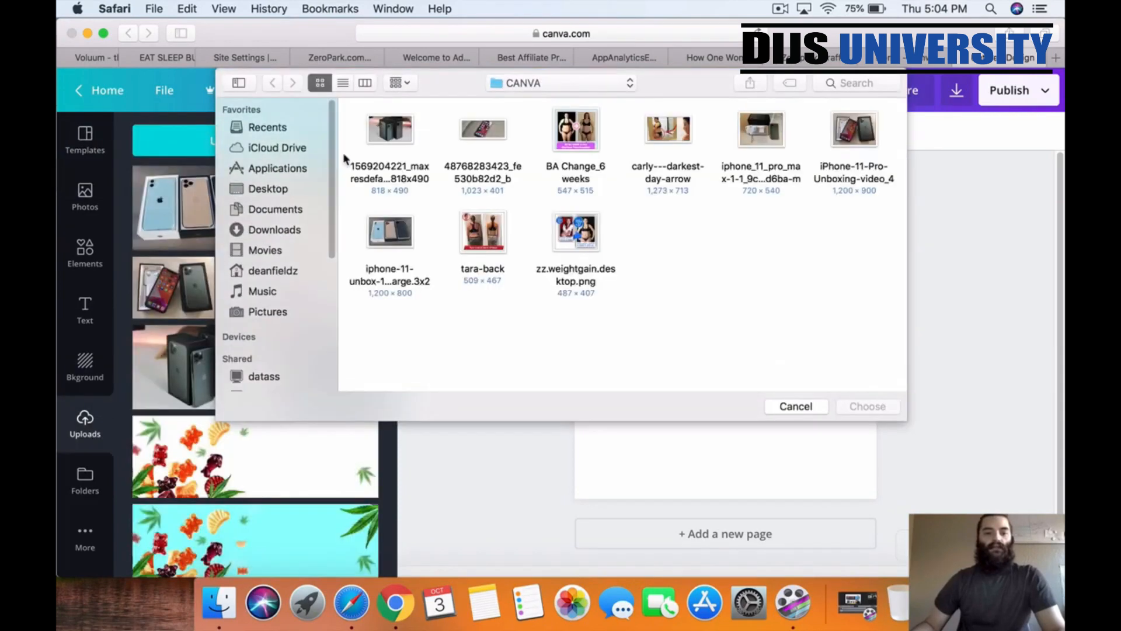
left_click(574, 144)
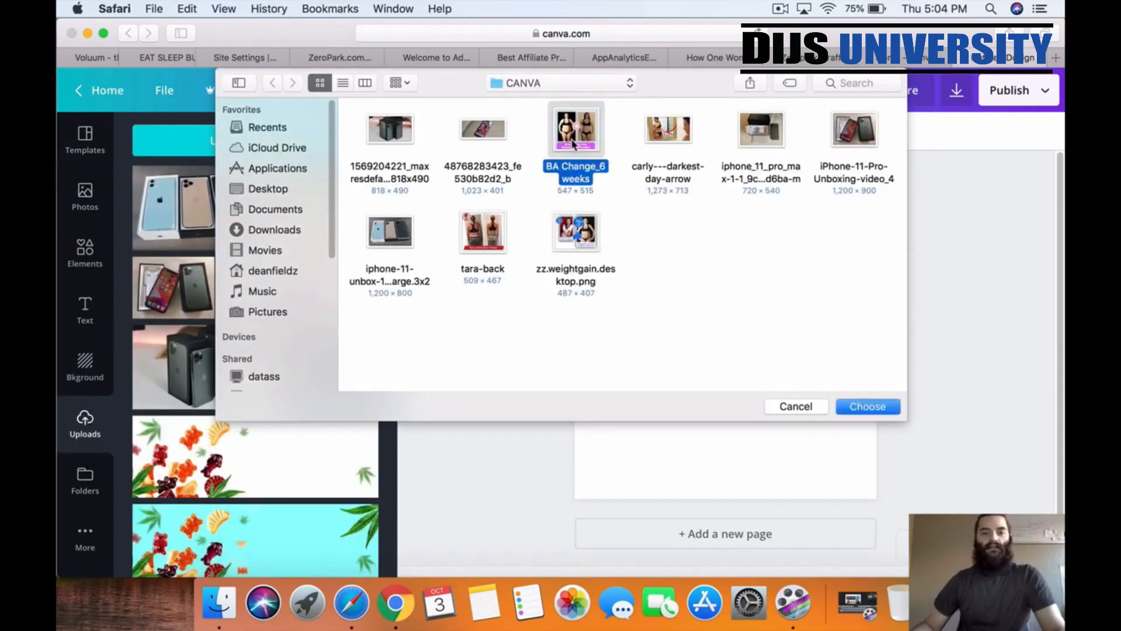
left_click(668, 134, "super")
left_click(503, 236, "super")
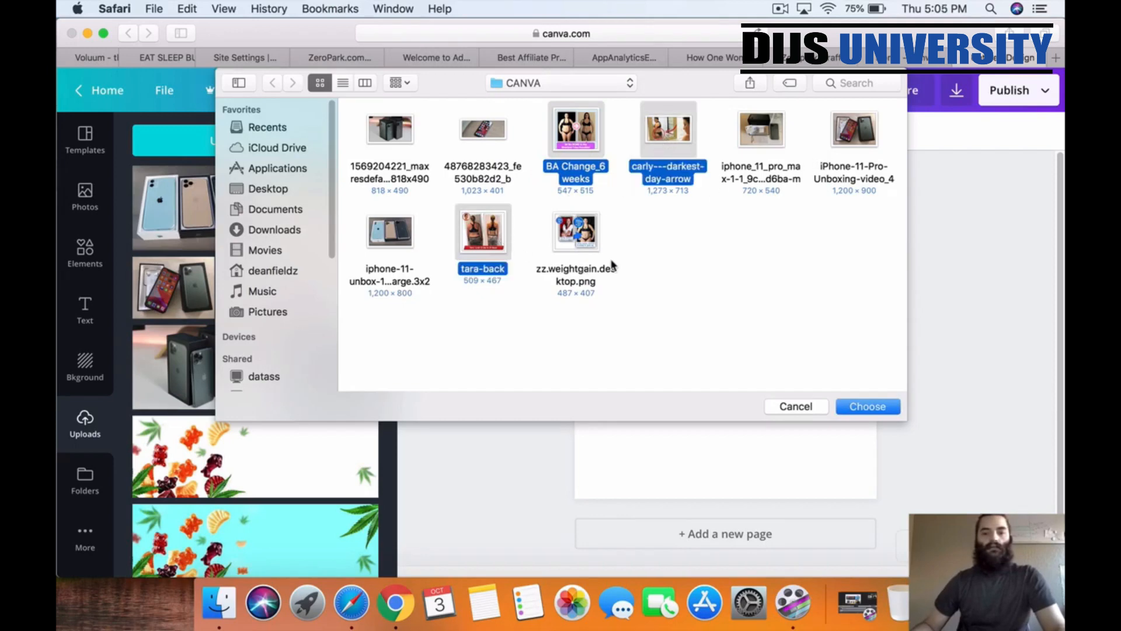
left_click(592, 241, "super")
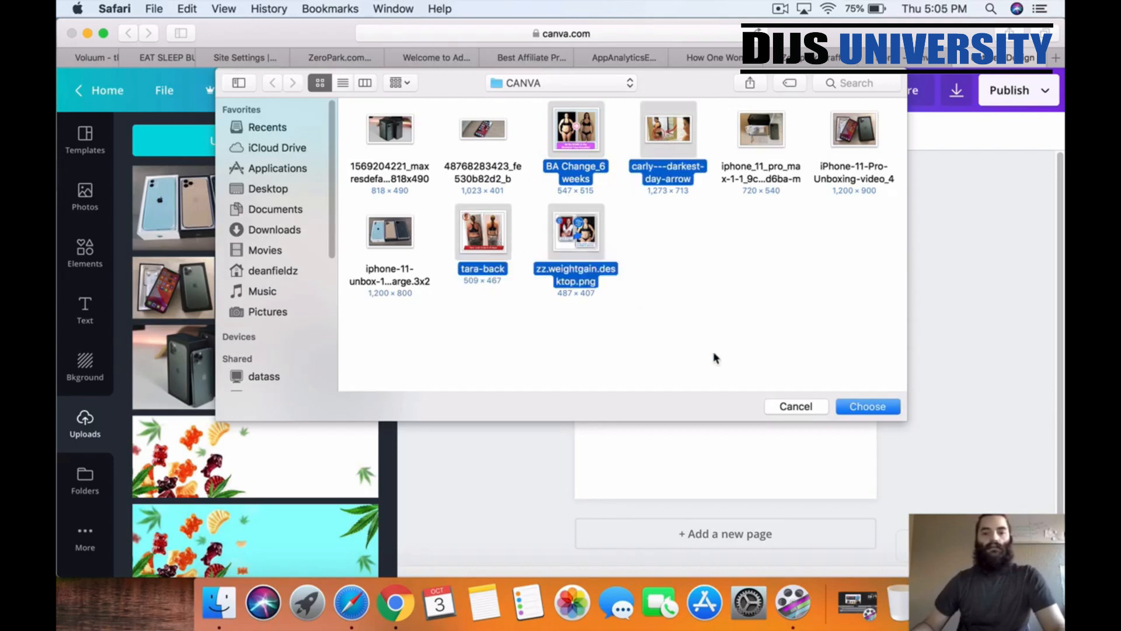
left_click(881, 407)
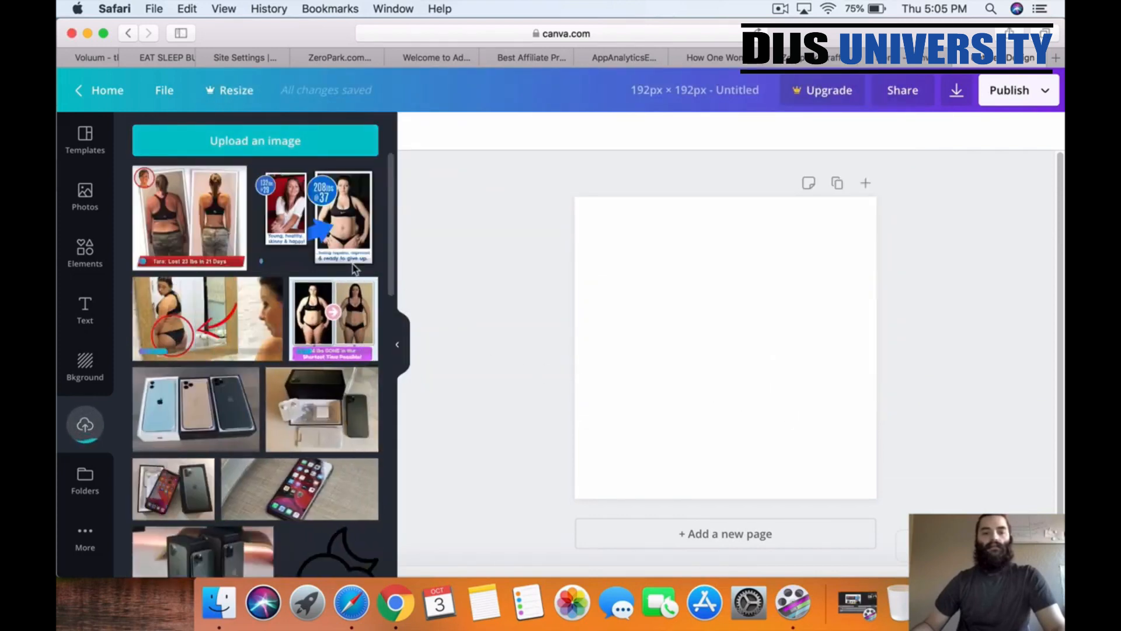
- Place the mirror picture with the red arrow on the page and enlarge it until the circled figure fills the canvas
left_click_drag(185, 301, 651, 236)
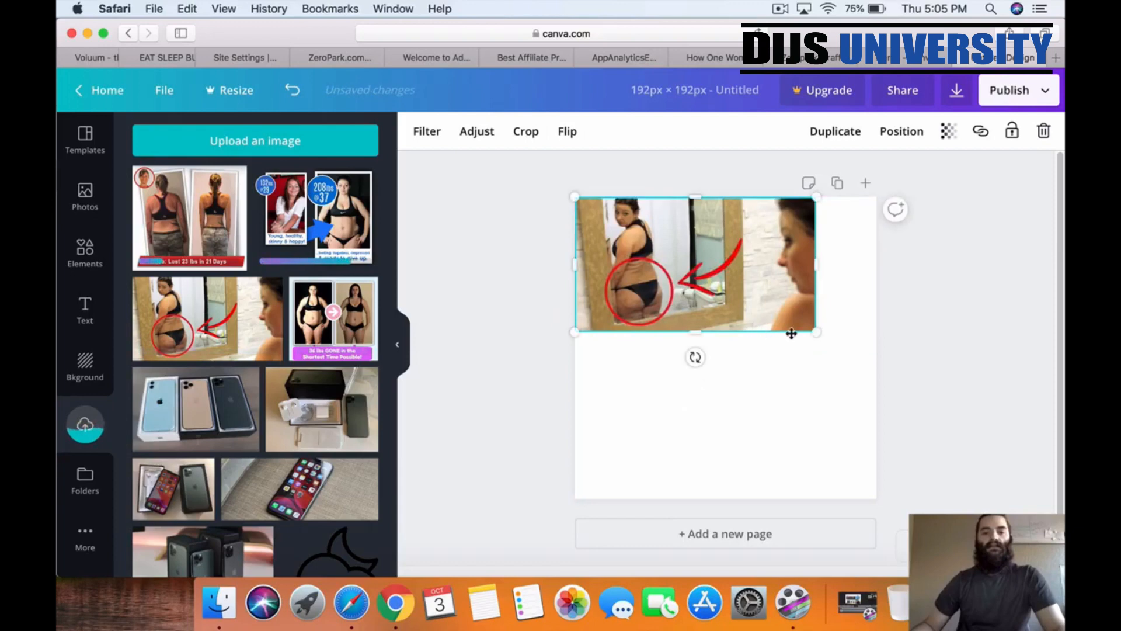
left_click_drag(823, 346, 1058, 520)
left_click(447, 270)
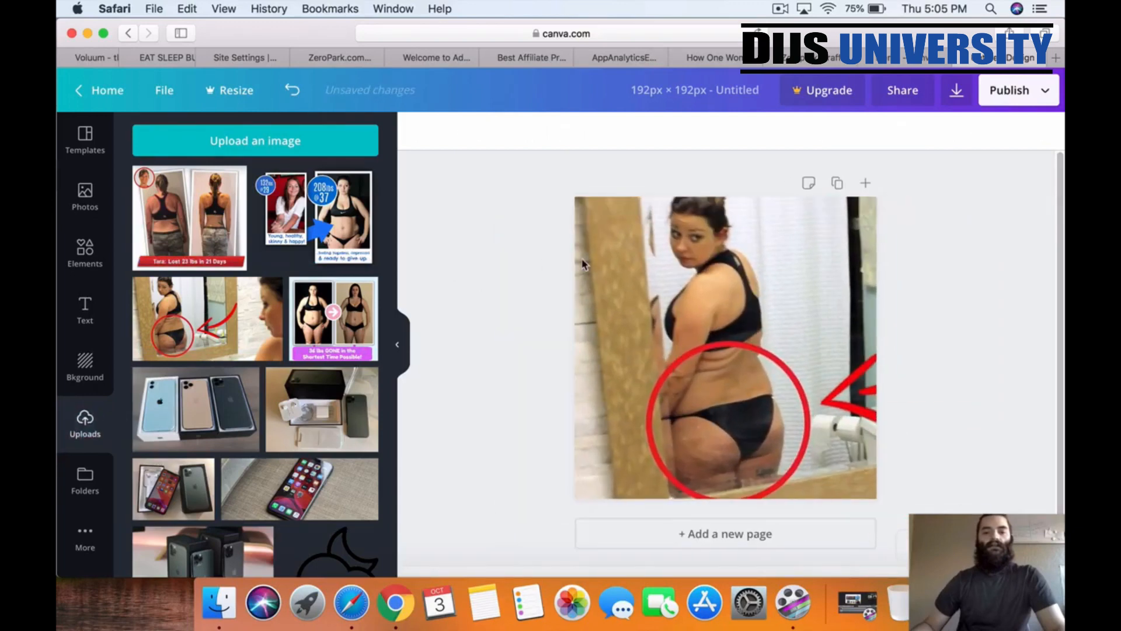
- Download the mirror picture design and dismiss the Canva Pro trial offer
left_click(965, 98)
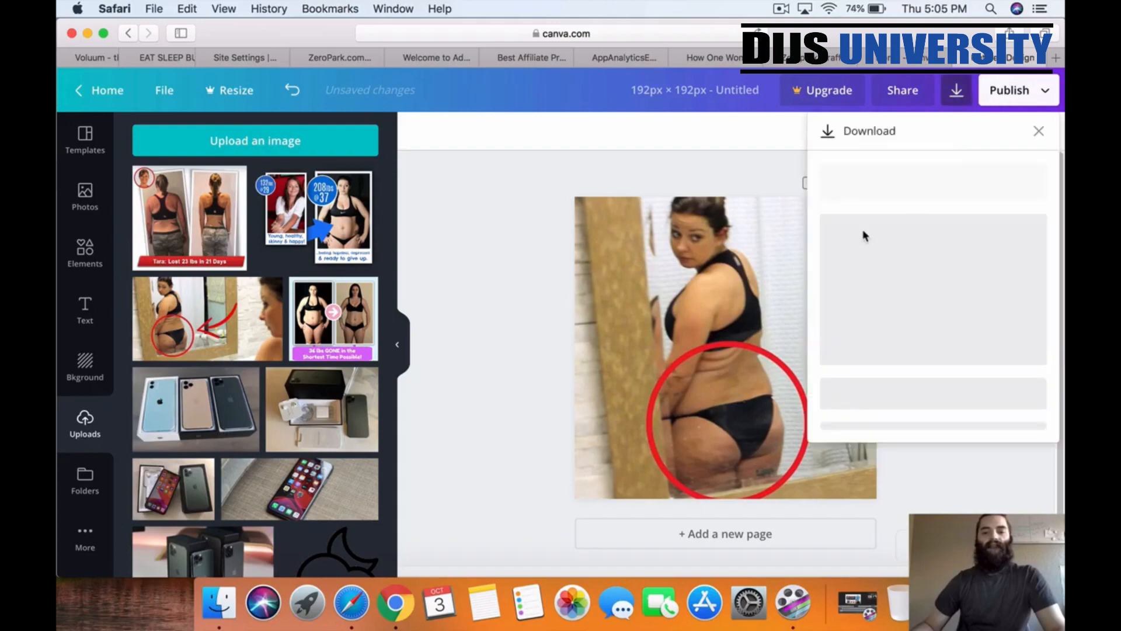
left_click(914, 283)
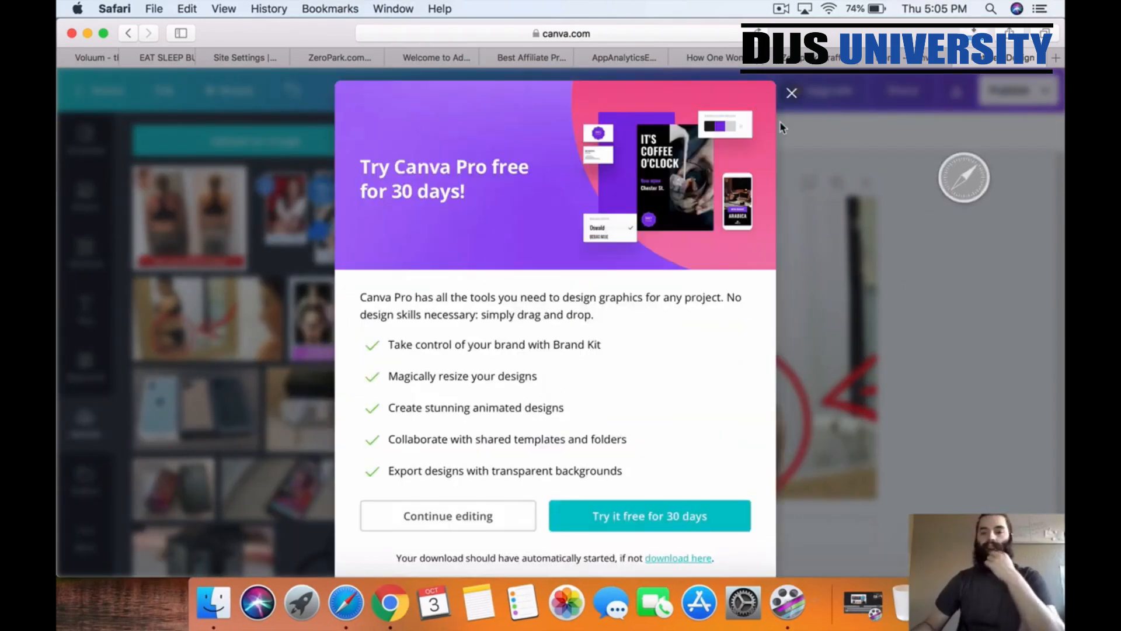
left_click(792, 93)
left_click(654, 315)
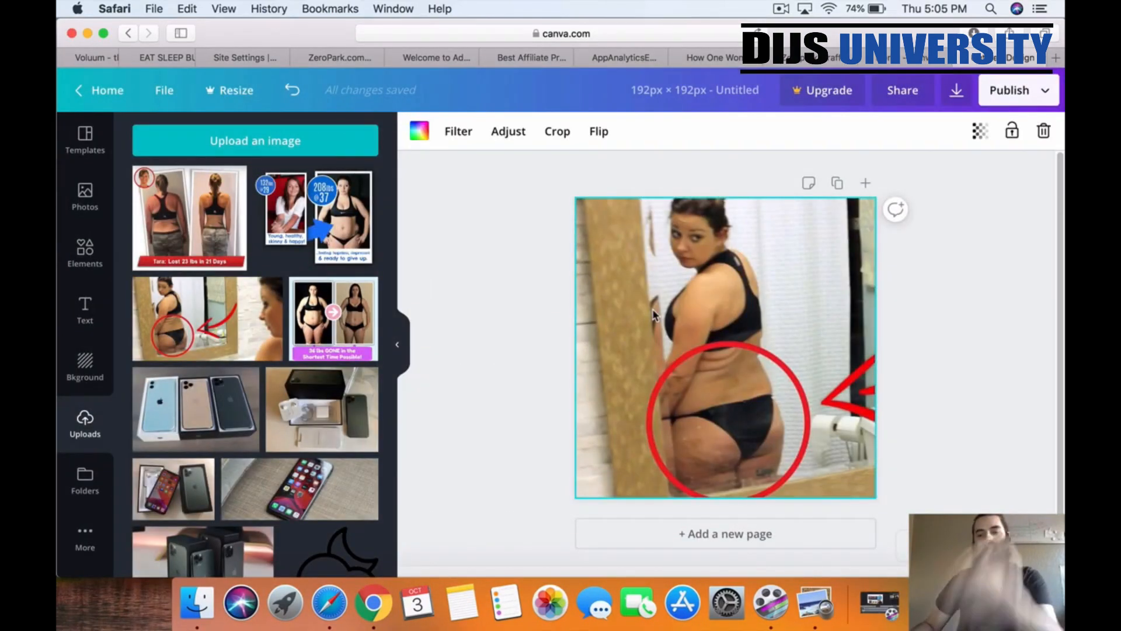
- Replace the mirror picture on the page with the "36 lbs GONE" before-and-after picture and enlarge it to fill the canvas height
key("Delete")
left_click(334, 319)
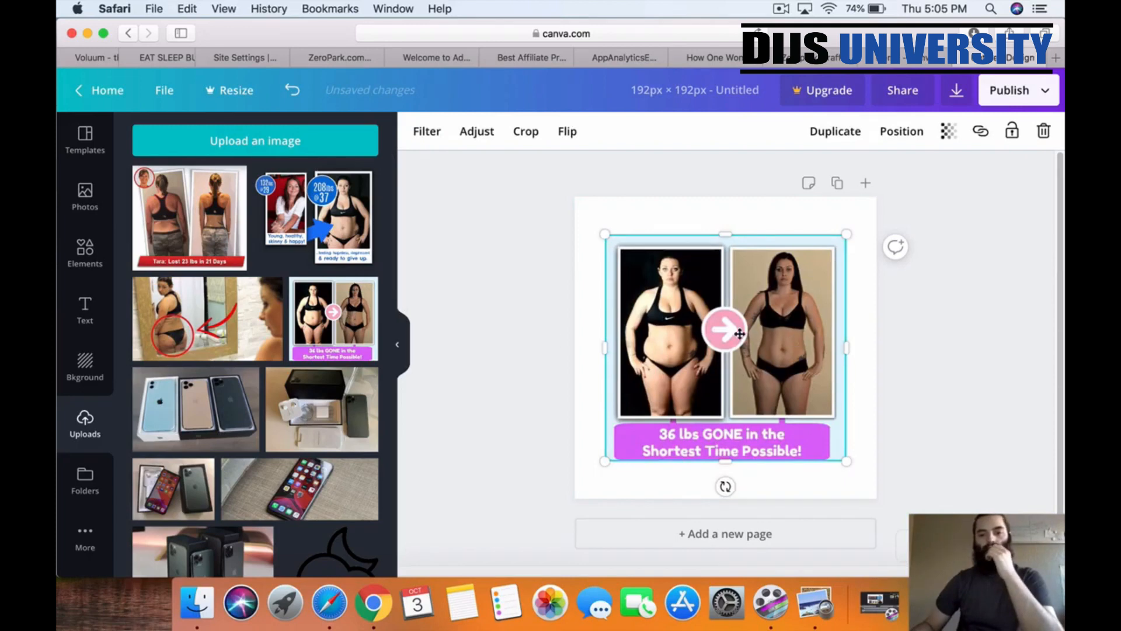
left_click_drag(739, 334, 710, 297)
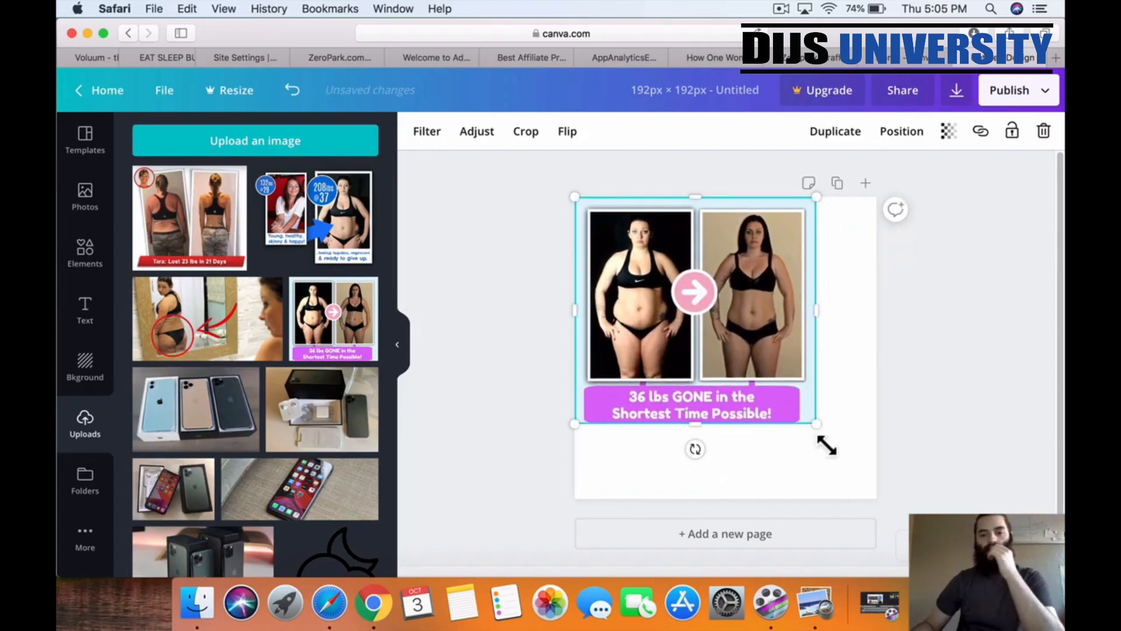
left_click_drag(826, 446, 889, 525)
left_click(971, 388)
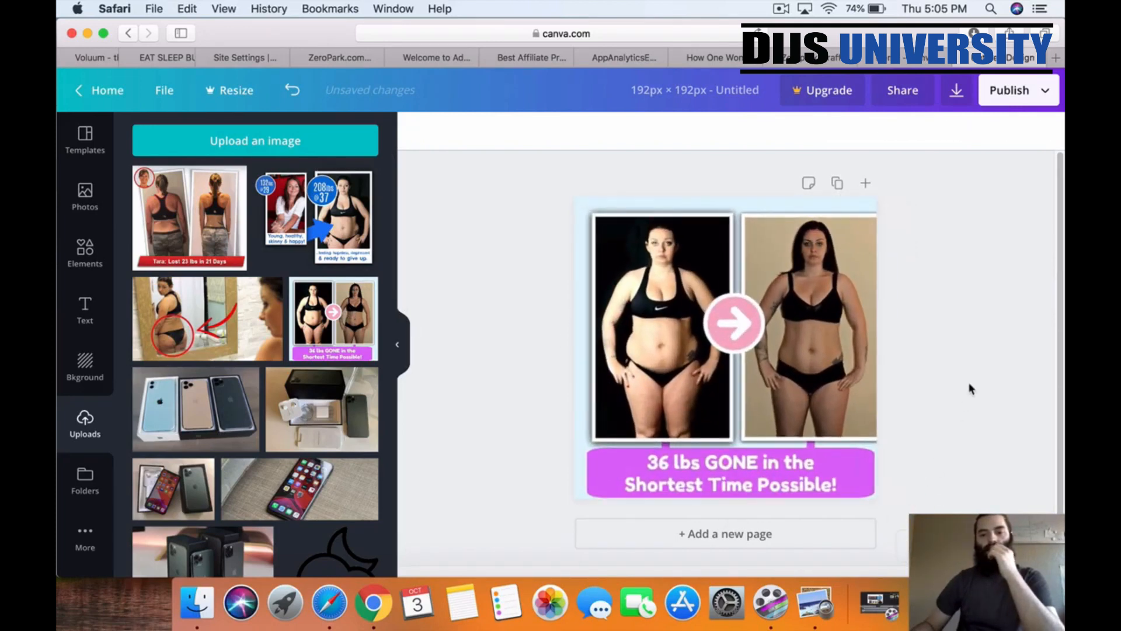
- Reposition the "36 lbs GONE" picture inside its crop so both framed figures fit within the canvas
double_click(772, 274)
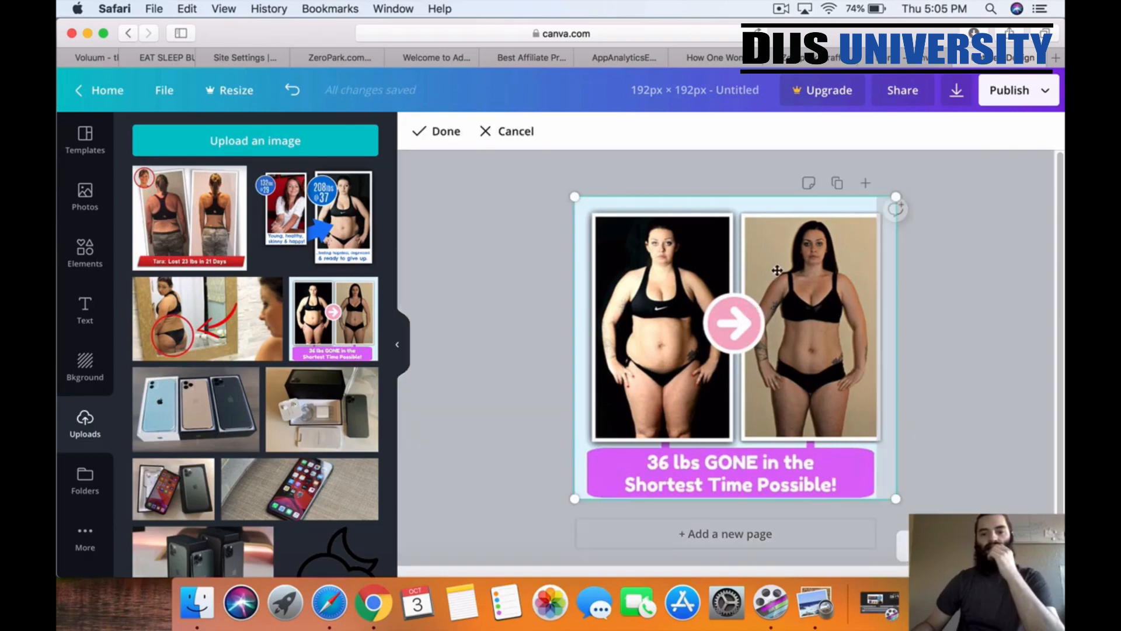
left_click_drag(770, 272, 762, 275)
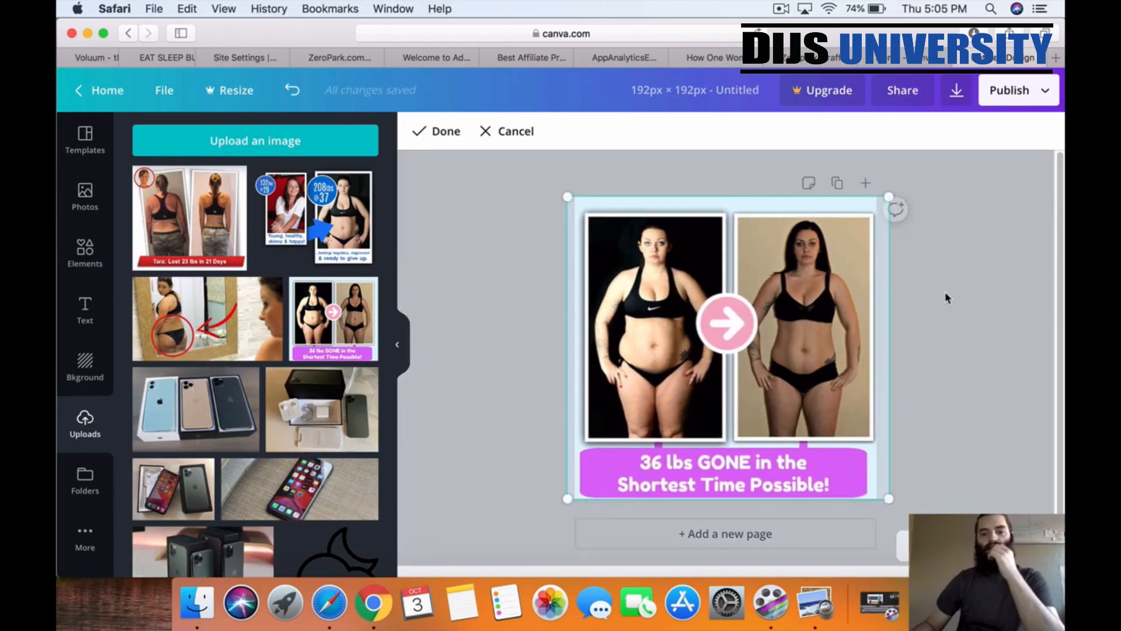
left_click(946, 298)
double_click(782, 265)
left_click_drag(778, 261, 773, 264)
left_click(964, 286)
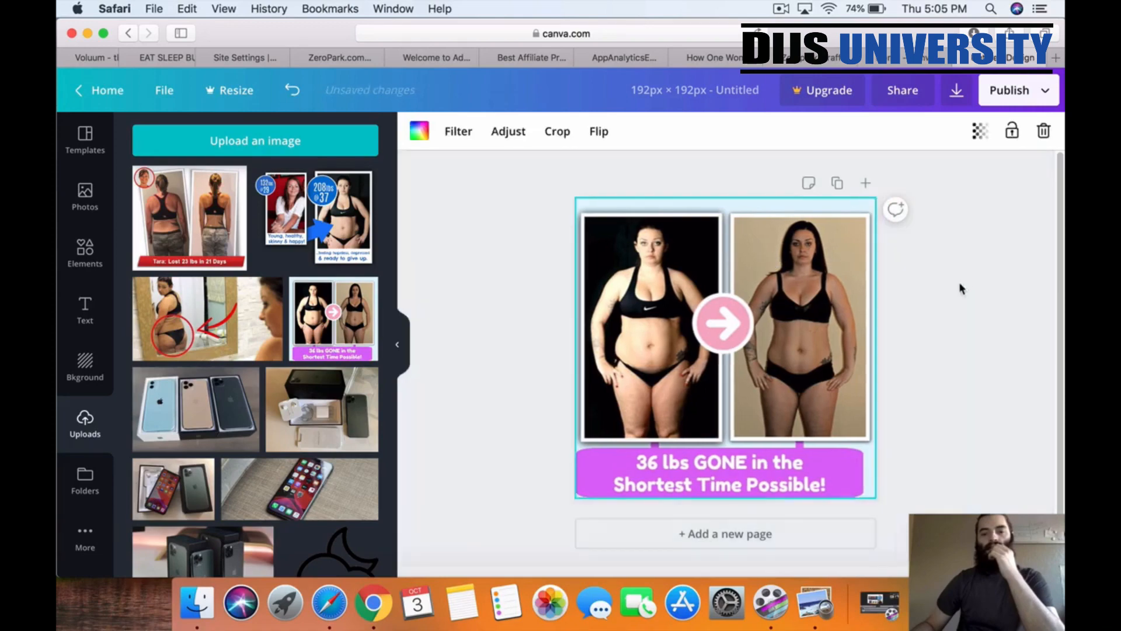
- Download the "36 lbs GONE" design as a PNG, close the opened image previews and dismiss the Canva Pro trial offer
left_click(956, 90)
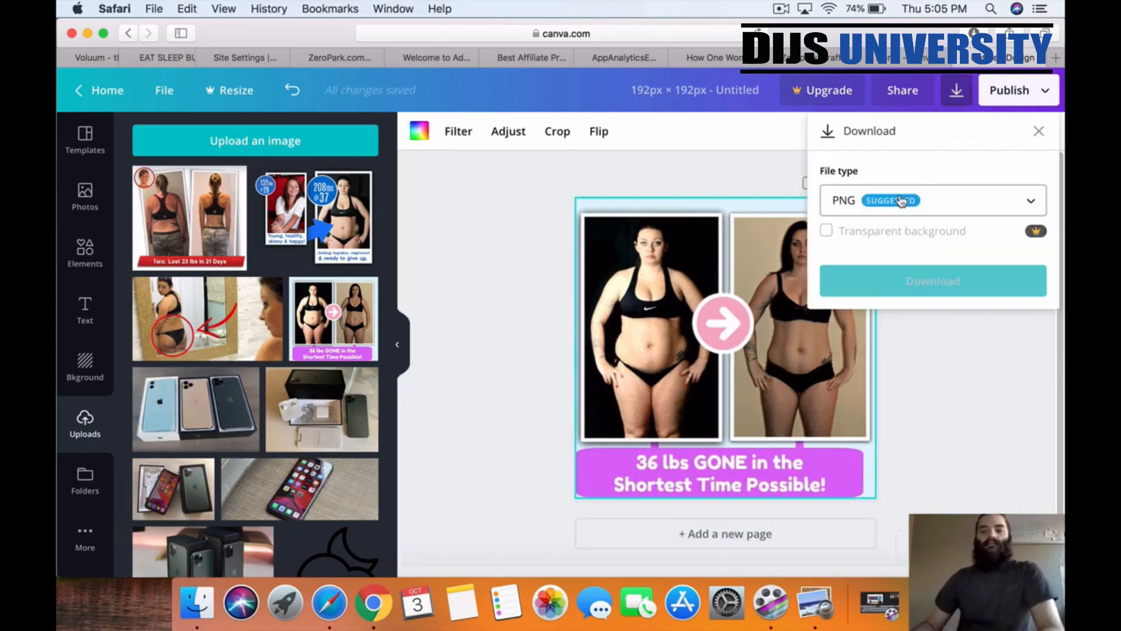
left_click(931, 280)
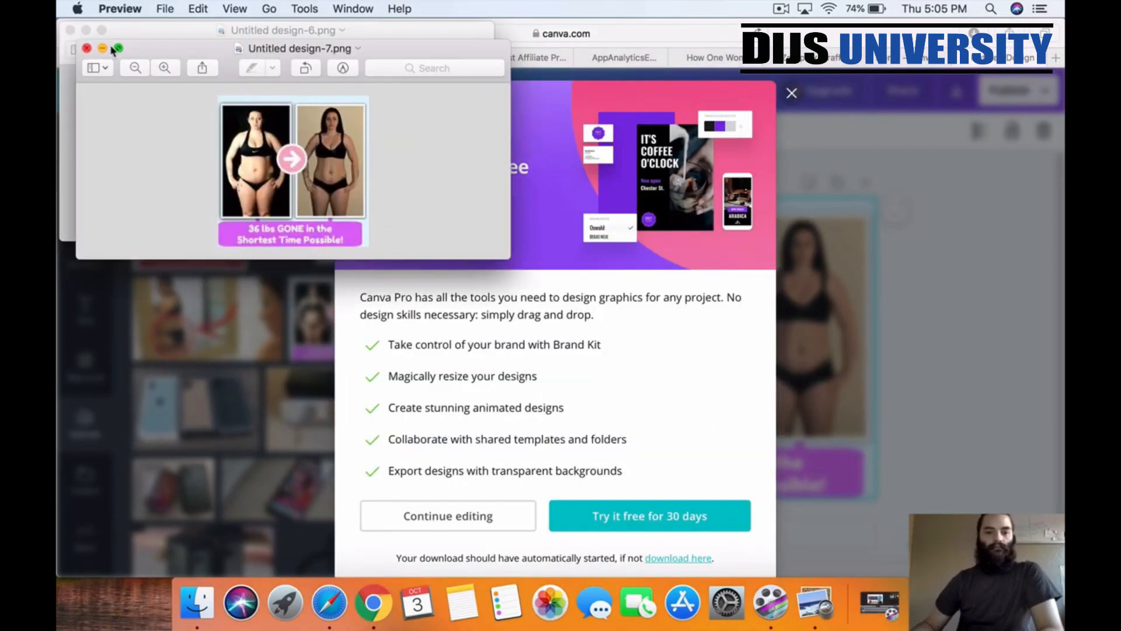
left_click(87, 49)
left_click(71, 30)
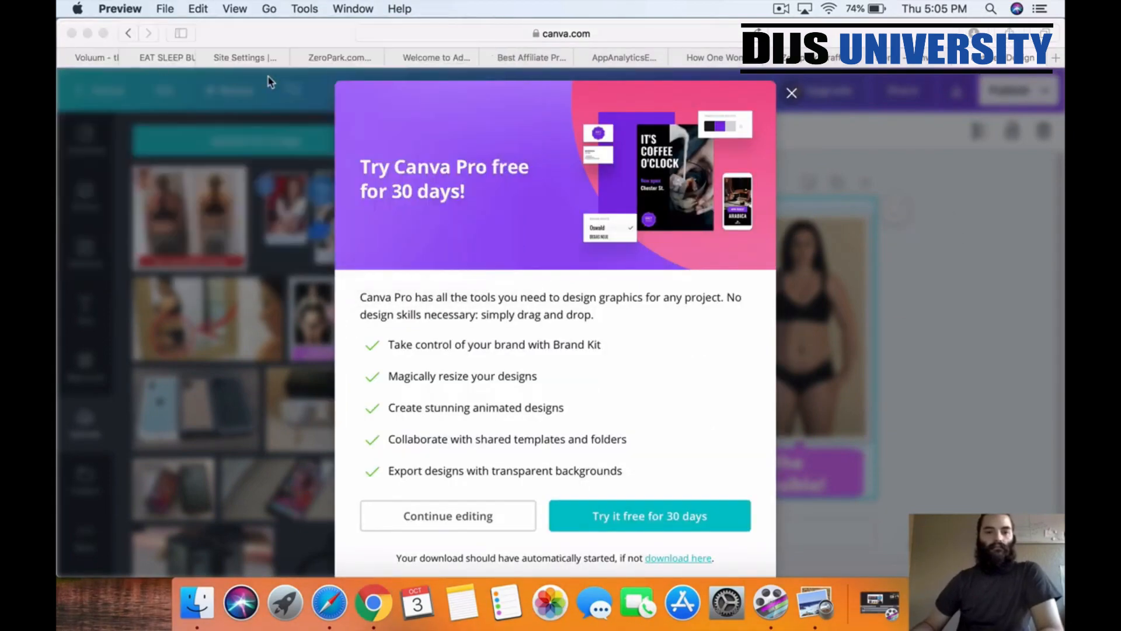
left_click(792, 93)
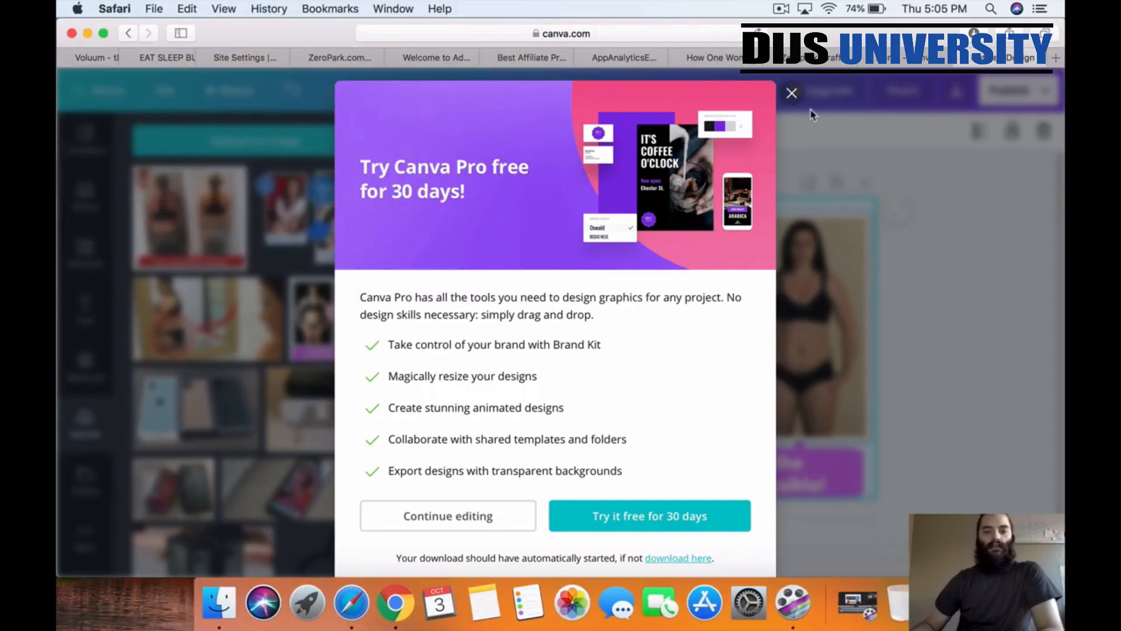
left_click(792, 93)
- Add the 132lbs/208lbs comparison picture to the page and delete the "36 lbs GONE" picture behind it
left_click(665, 344)
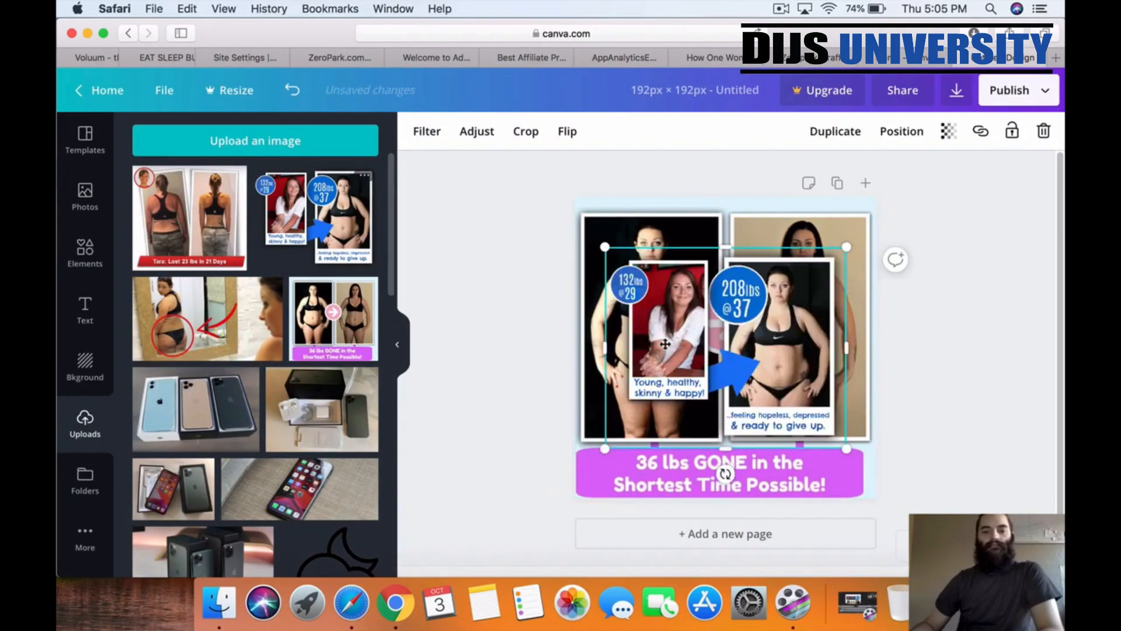
left_click(818, 238)
key("Delete")
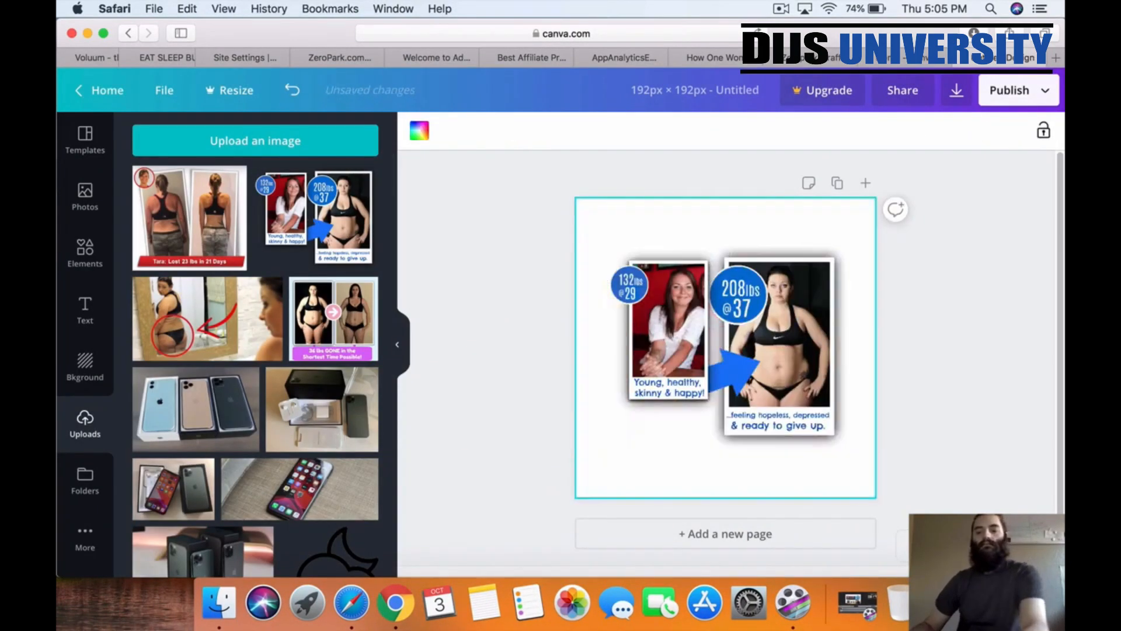
- Try to enlarge and position the 132lbs/208lbs comparison picture so it fills the canvas
left_click(672, 291)
left_click_drag(606, 248, 589, 192)
left_click_drag(674, 361, 689, 349)
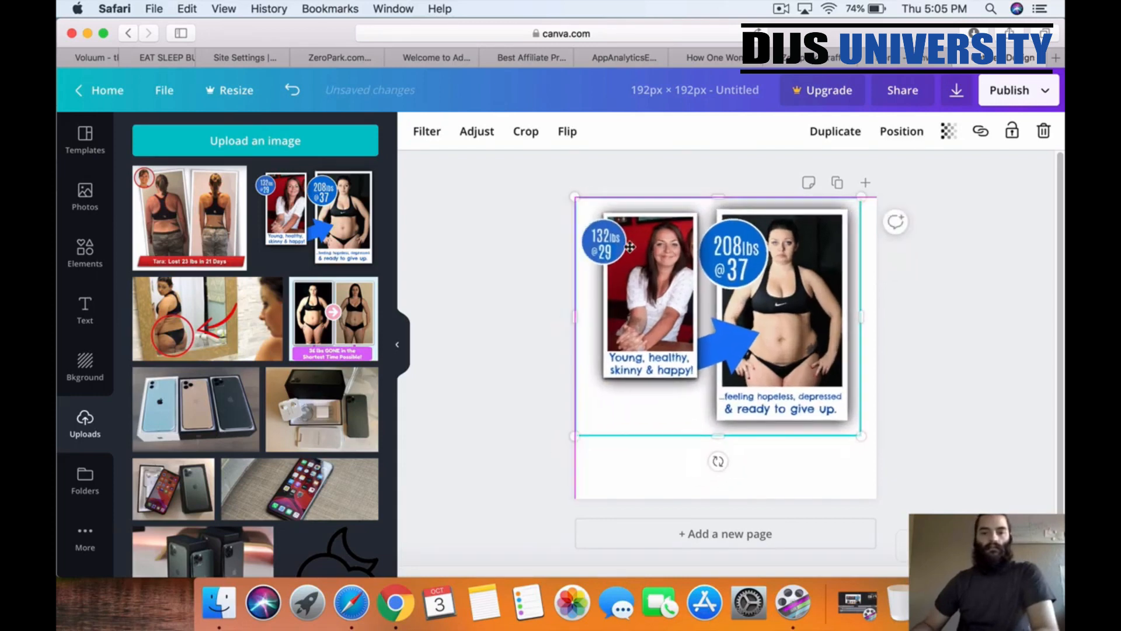
left_click_drag(871, 447, 884, 460)
left_click_drag(738, 461, 731, 497)
left_click_drag(757, 371, 758, 388)
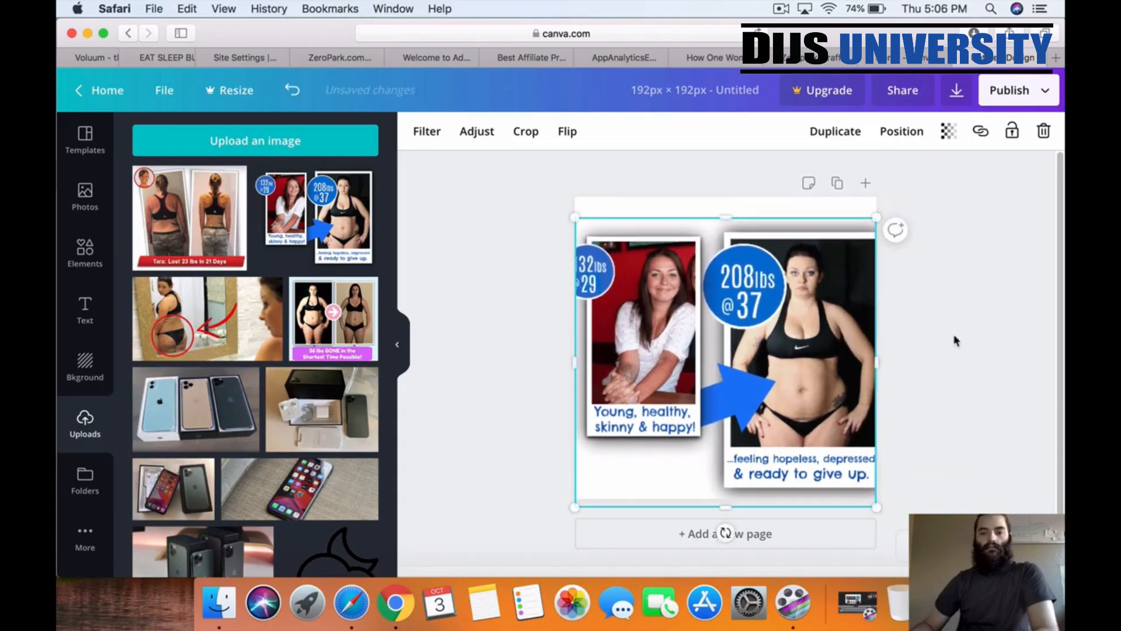
- Try to adjust the crop of the enlarged comparison picture, and delete the picture from the page
double_click(778, 351)
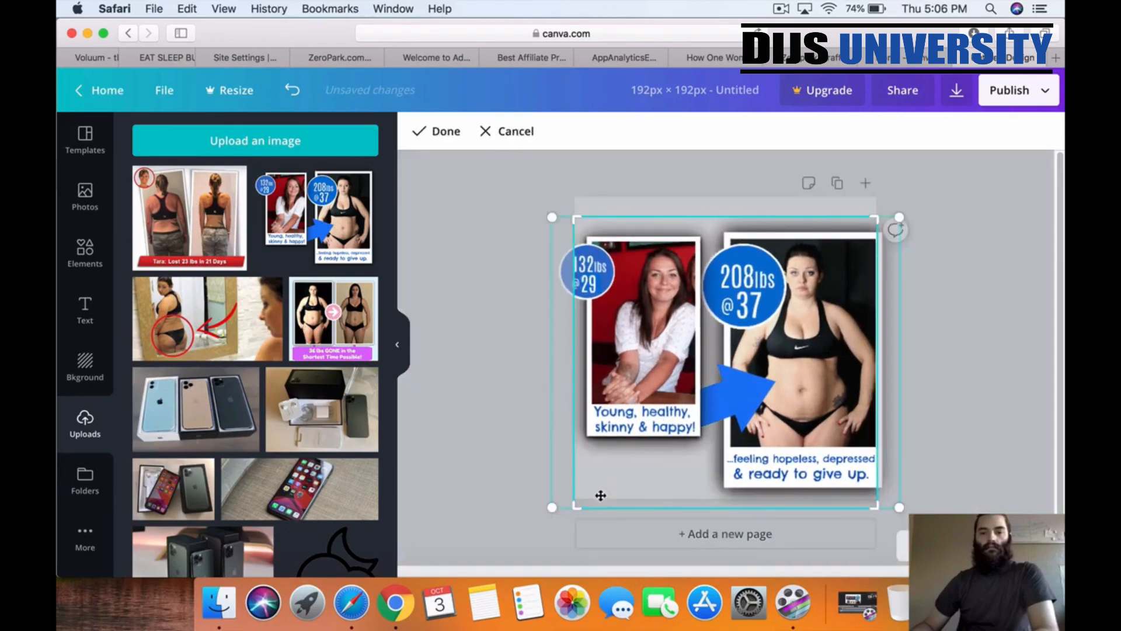
left_click_drag(573, 510, 615, 476)
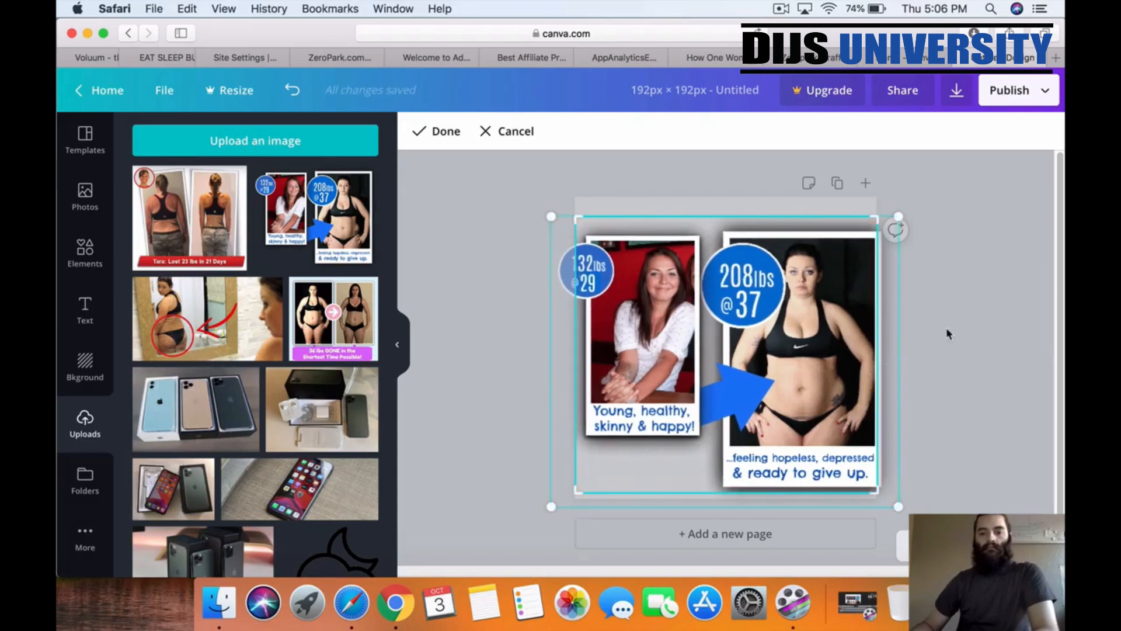
left_click_drag(884, 230, 926, 225)
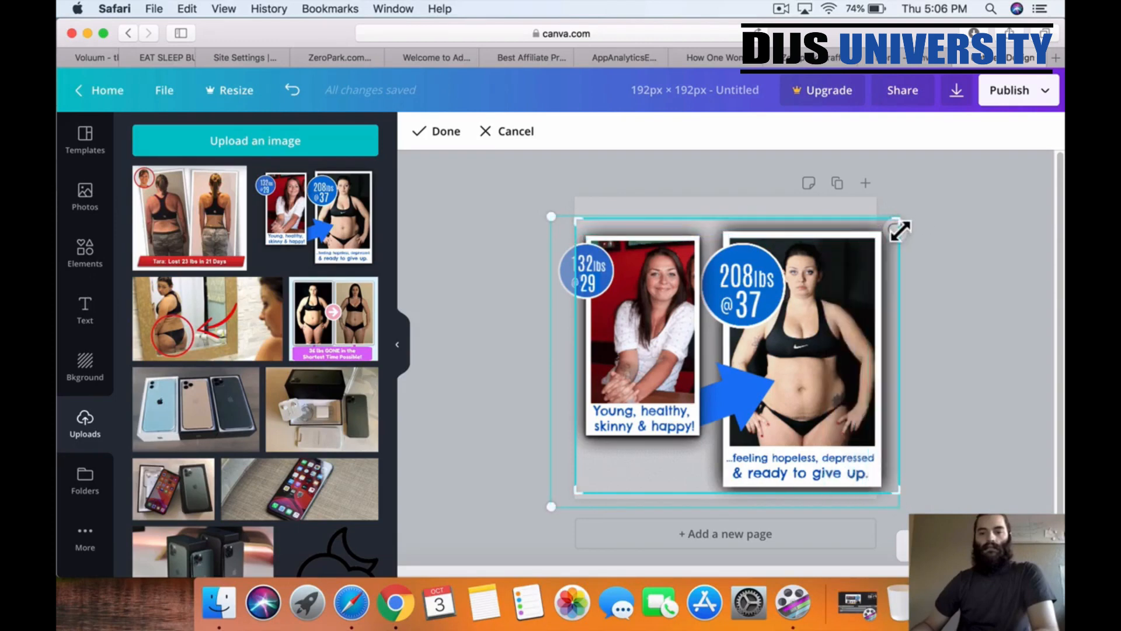
left_click(980, 255)
key("Delete")
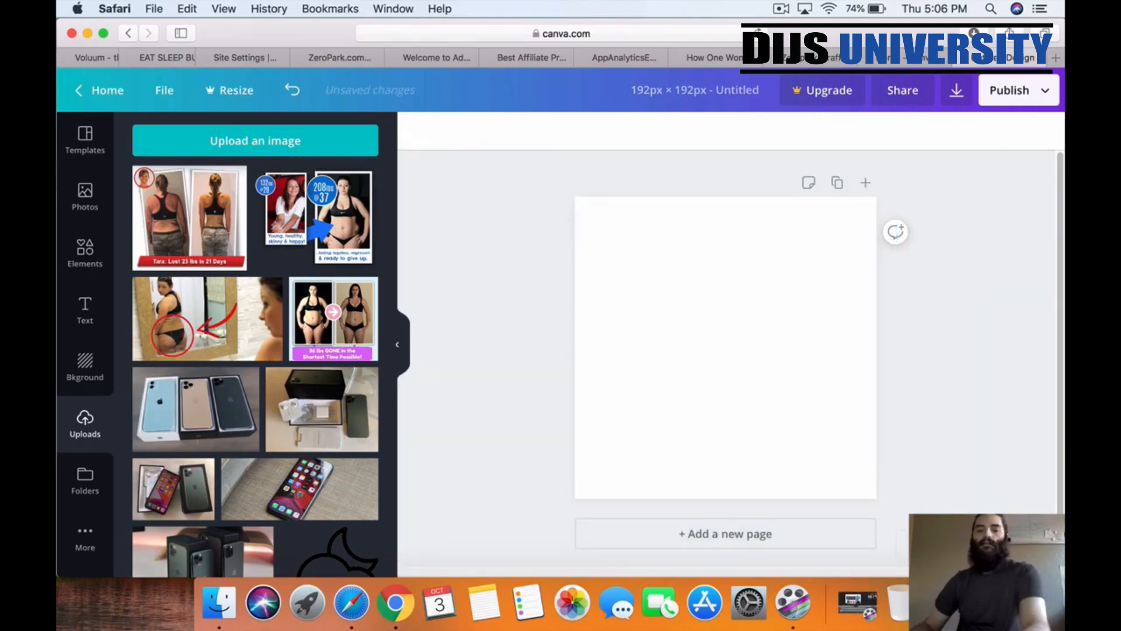
- Place the 132lbs/208lbs comparison picture on the empty page and enlarge and position it to span the canvas width
left_click_drag(343, 216, 669, 283)
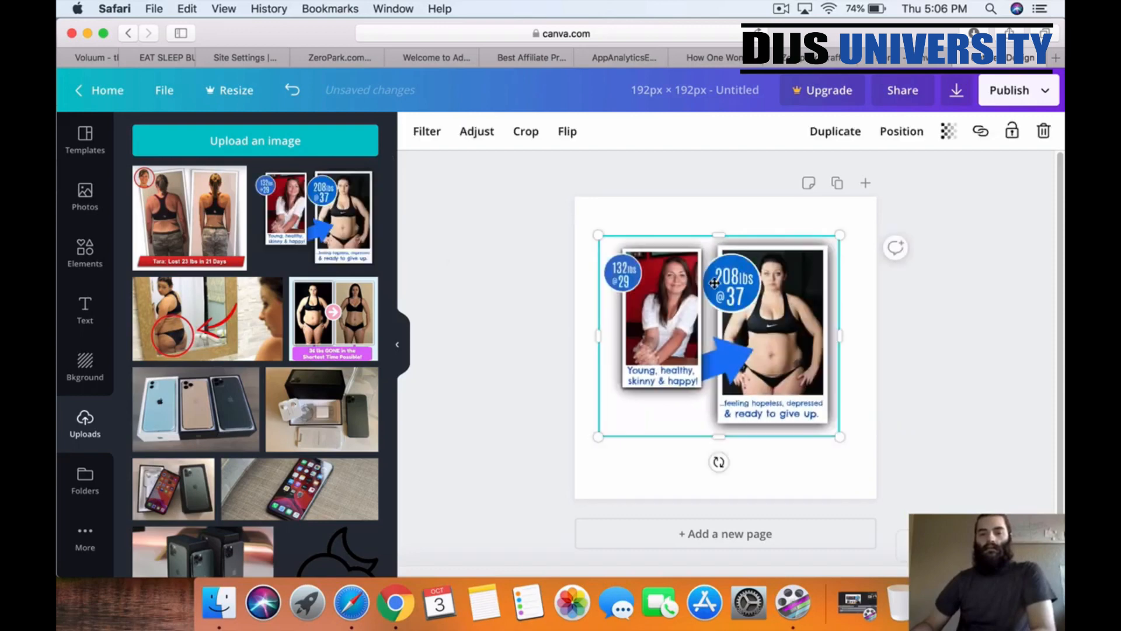
left_click_drag(599, 236, 562, 205)
left_click_drag(710, 286, 723, 314)
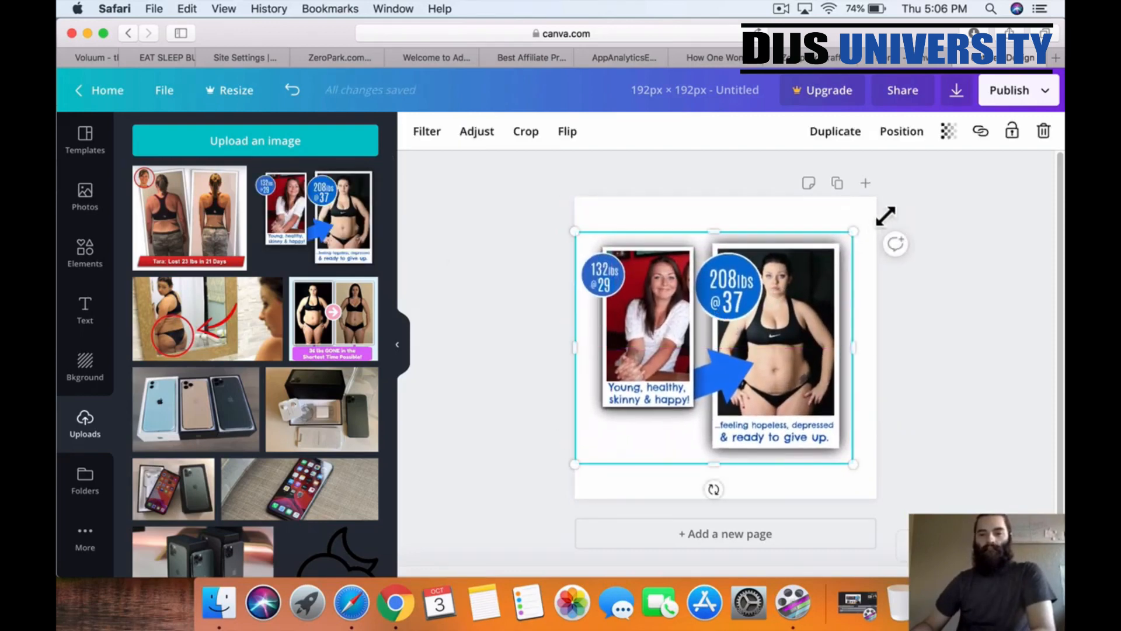
left_click_drag(854, 231, 873, 214)
mouse_move(815, 236)
left_mouse_down()
mouse_move(802, 237)
mouse_move(812, 241)
left_mouse_up()
left_click(983, 435)
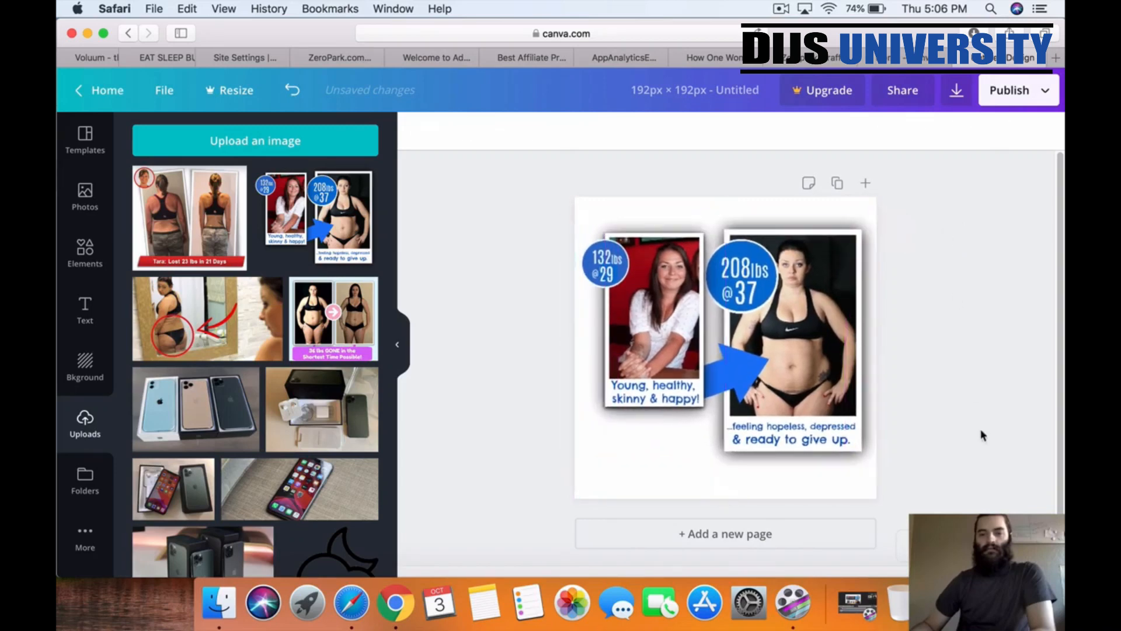
left_click_drag(824, 315, 813, 326)
left_click_drag(872, 238, 839, 295)
left_click(996, 233)
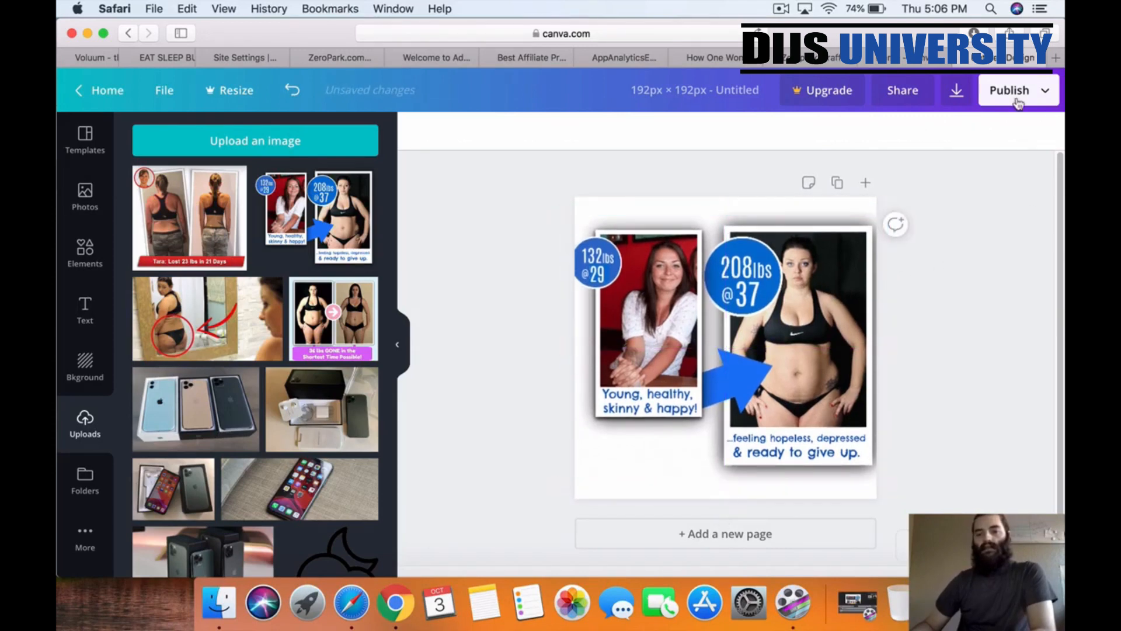
- Download the 132lbs/208lbs comparison design as a PNG and close the image preview that opens
left_click(1011, 98)
left_click(888, 173)
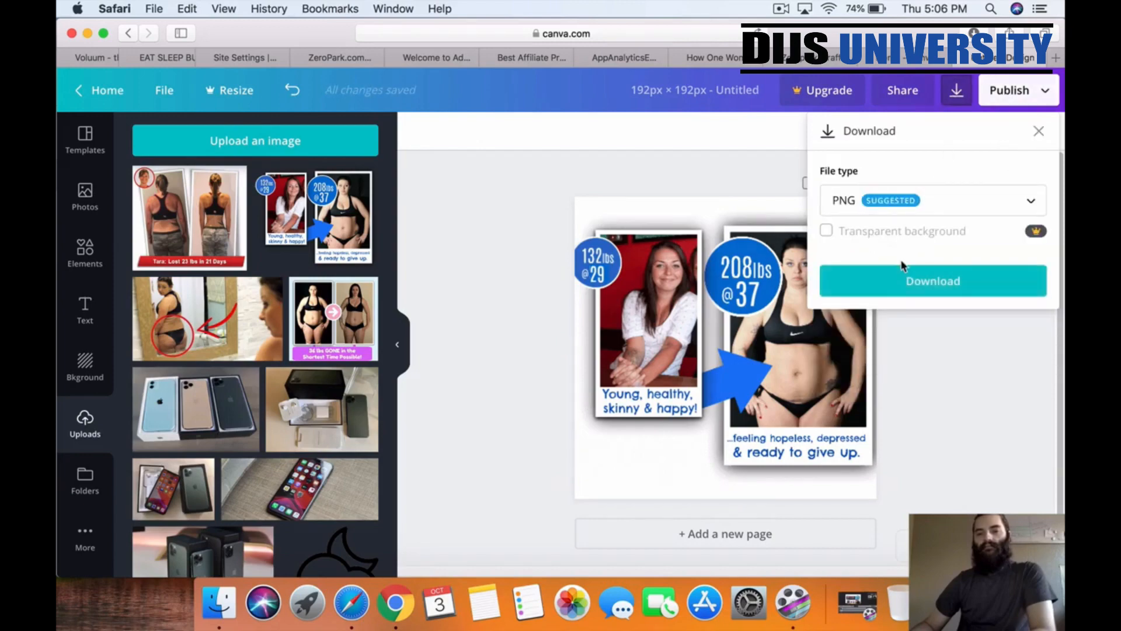
left_click(906, 291)
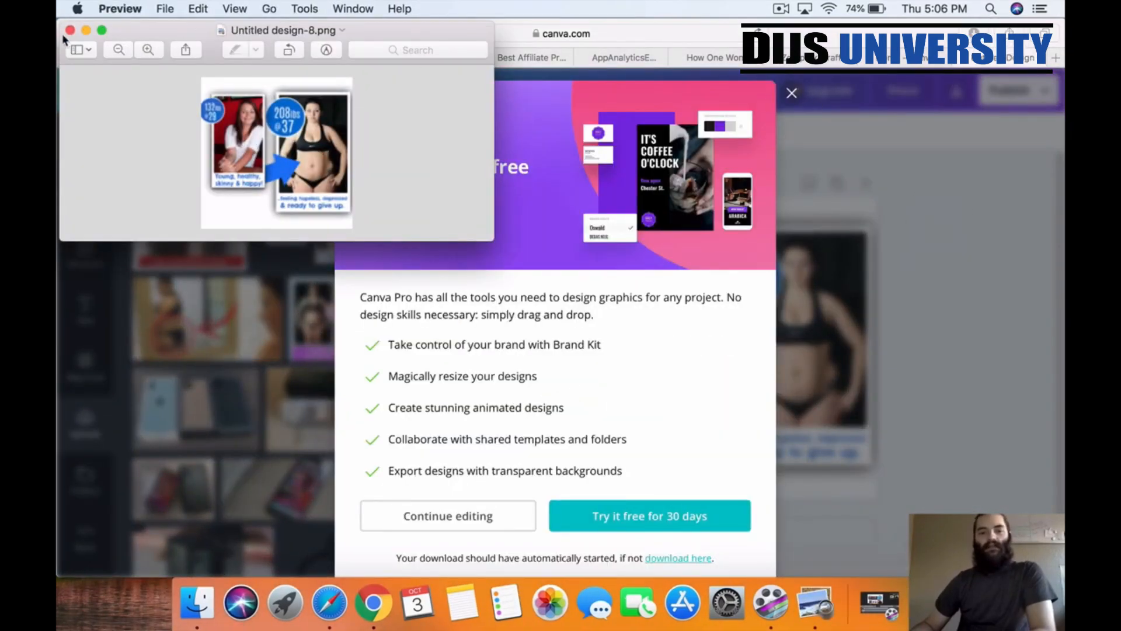
left_click(70, 30)
key("super+q")
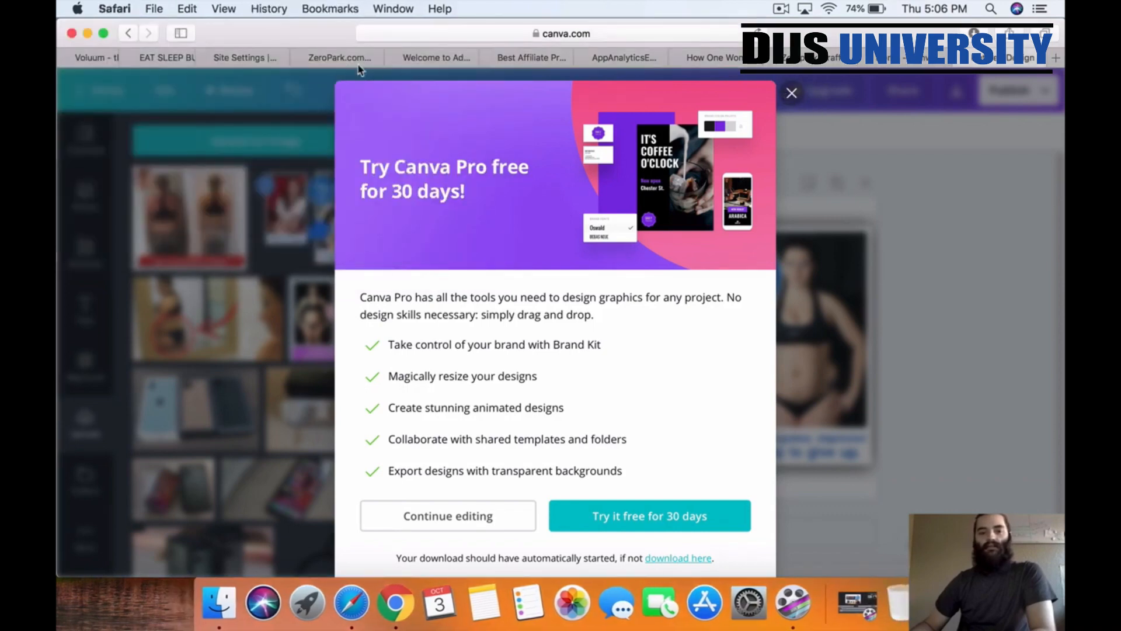
- In the Zeropark push creative form, delete the existing Draft #1 and upload Untitled design-6.png from the Downloads folder
left_click(339, 58)
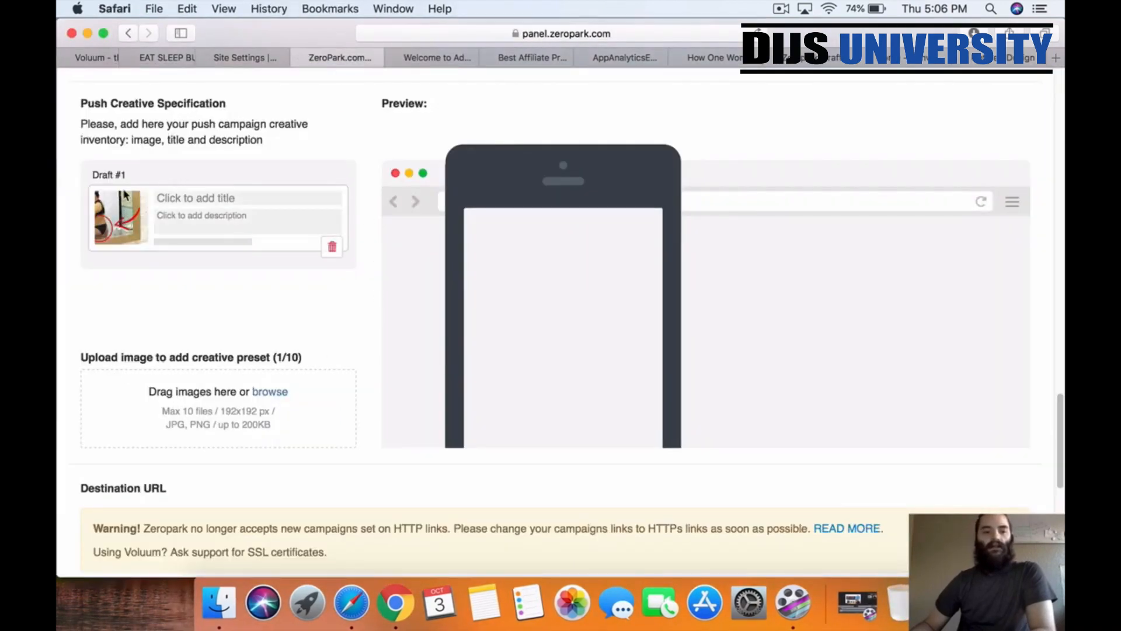
left_click(331, 246)
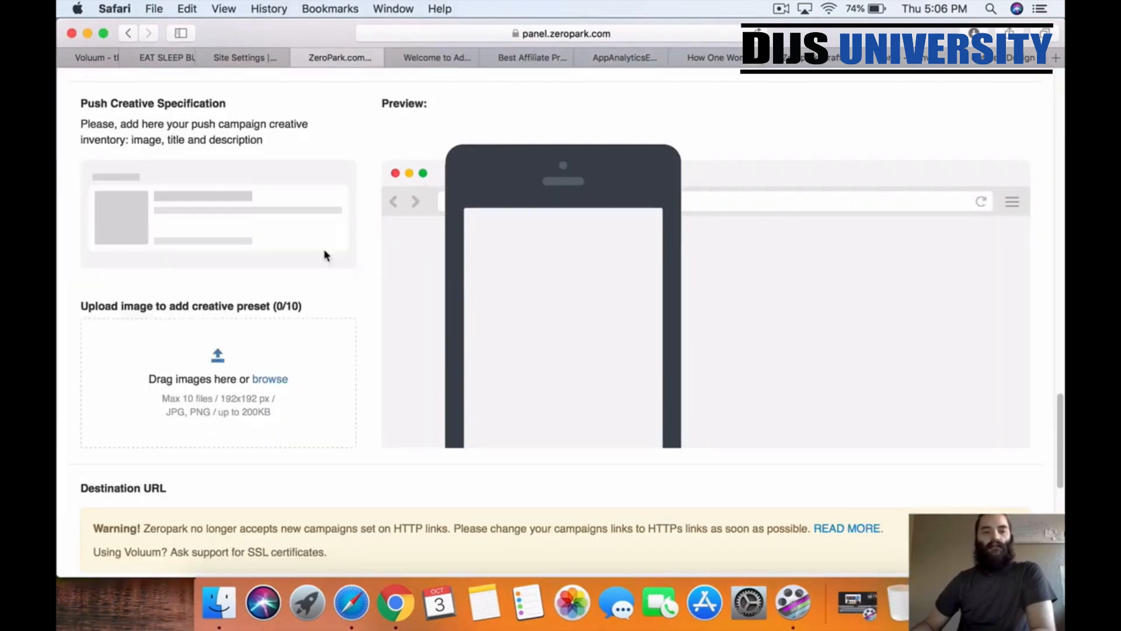
left_click(268, 381)
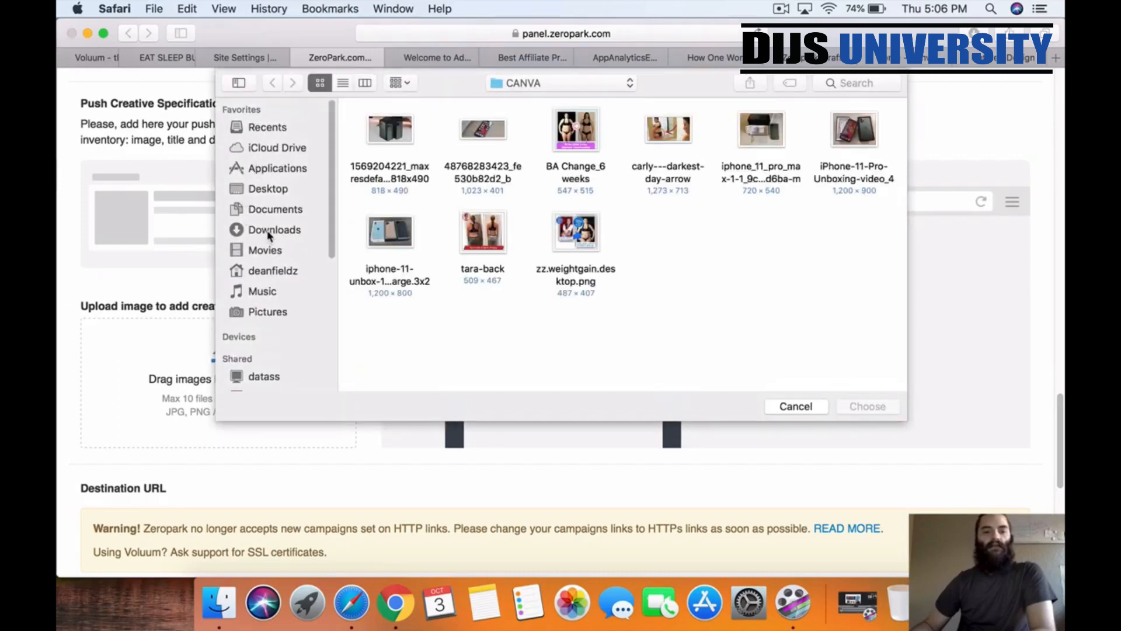
left_click(269, 230)
scroll(585, 257, "down", 15)
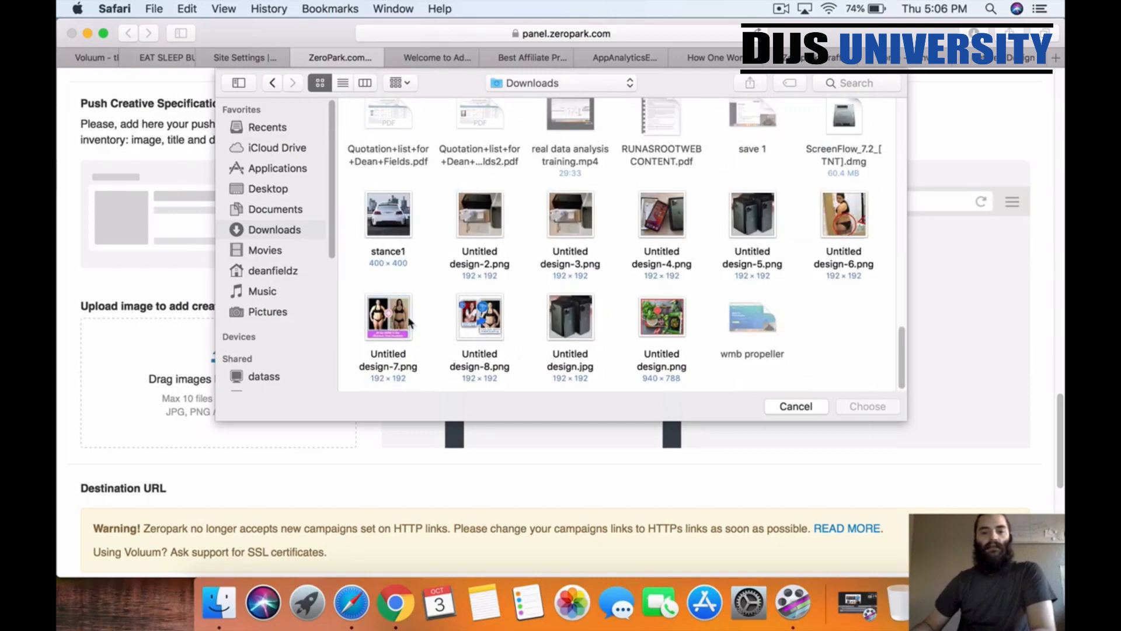
left_click(856, 219)
left_click(889, 411)
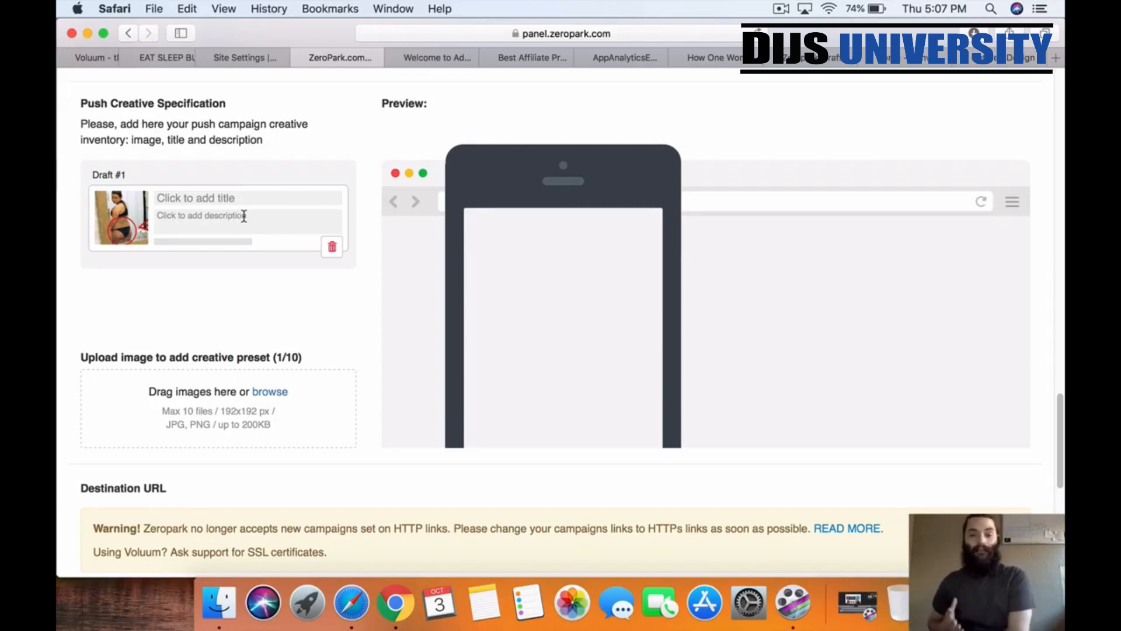
- Switch to AdPlexity and filter the push ads to the ClickBank affiliate network, searching that filter for "clickbank"
left_click(427, 63)
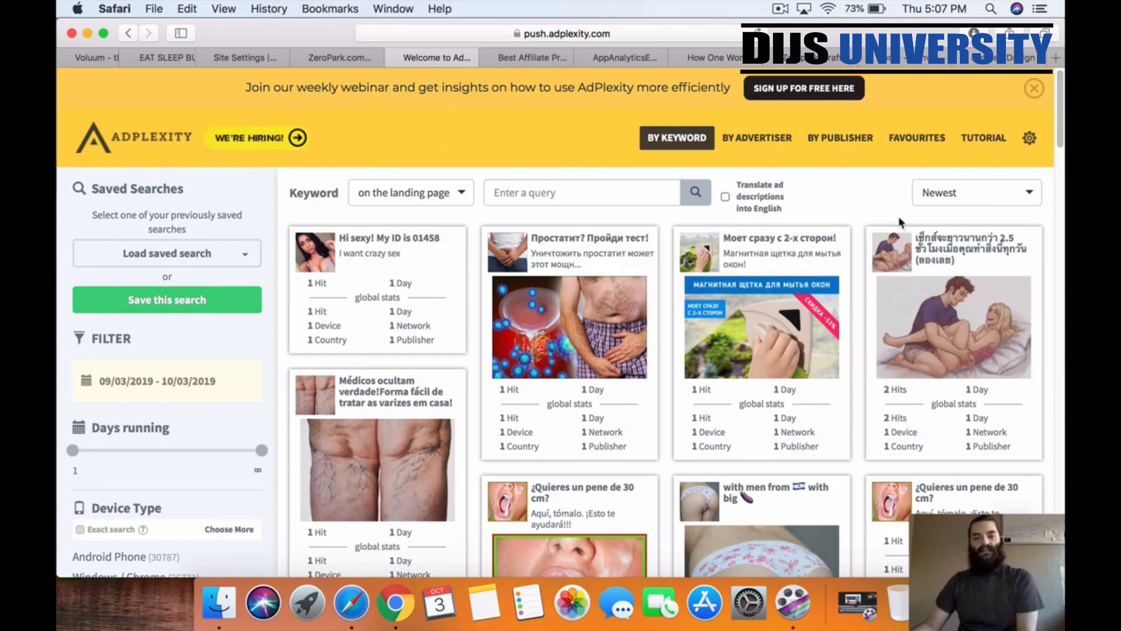
scroll(935, 263, "down", 1)
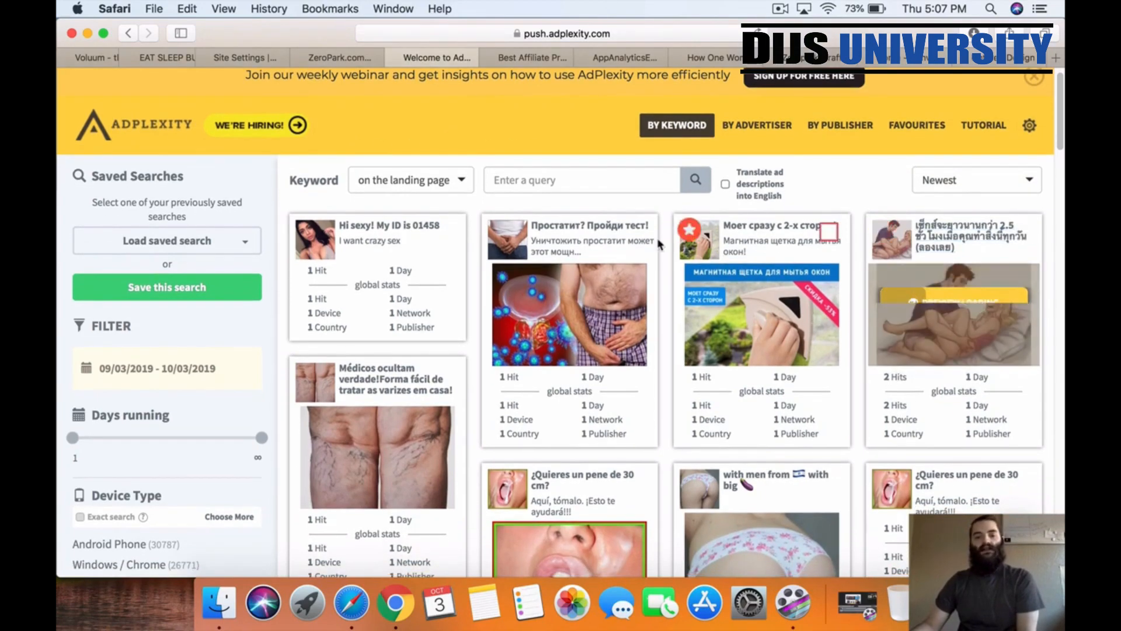
scroll(376, 245, "down", 3)
scroll(377, 246, "down", 3)
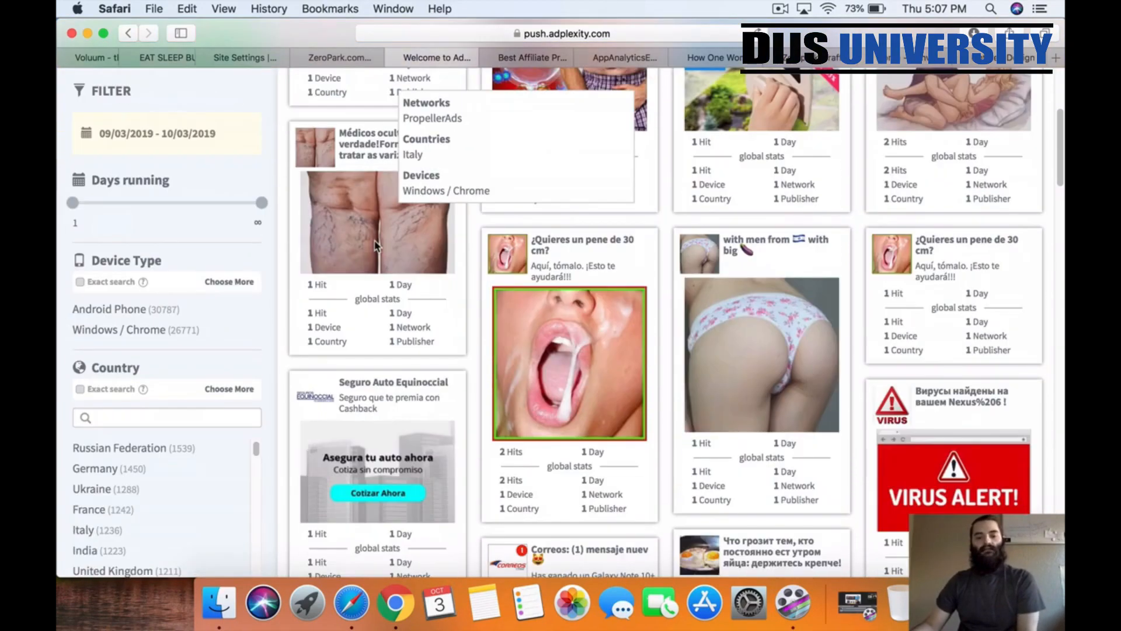
scroll(377, 245, "up", 5)
scroll(192, 328, "down", 10)
scroll(202, 335, "down", 3)
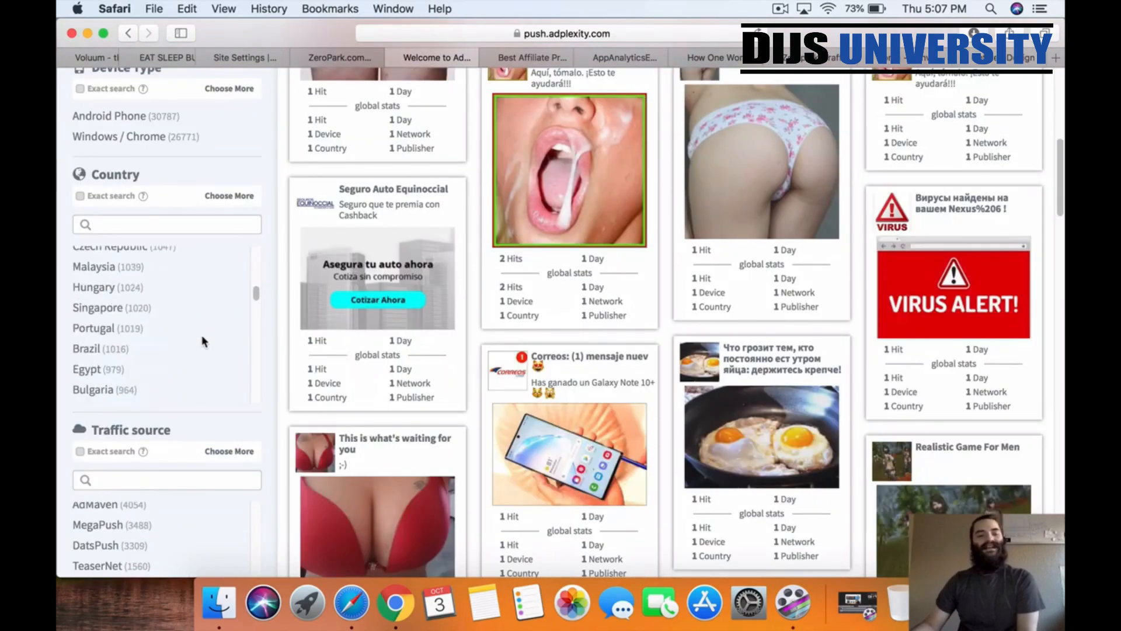
scroll(362, 374, "down", 10)
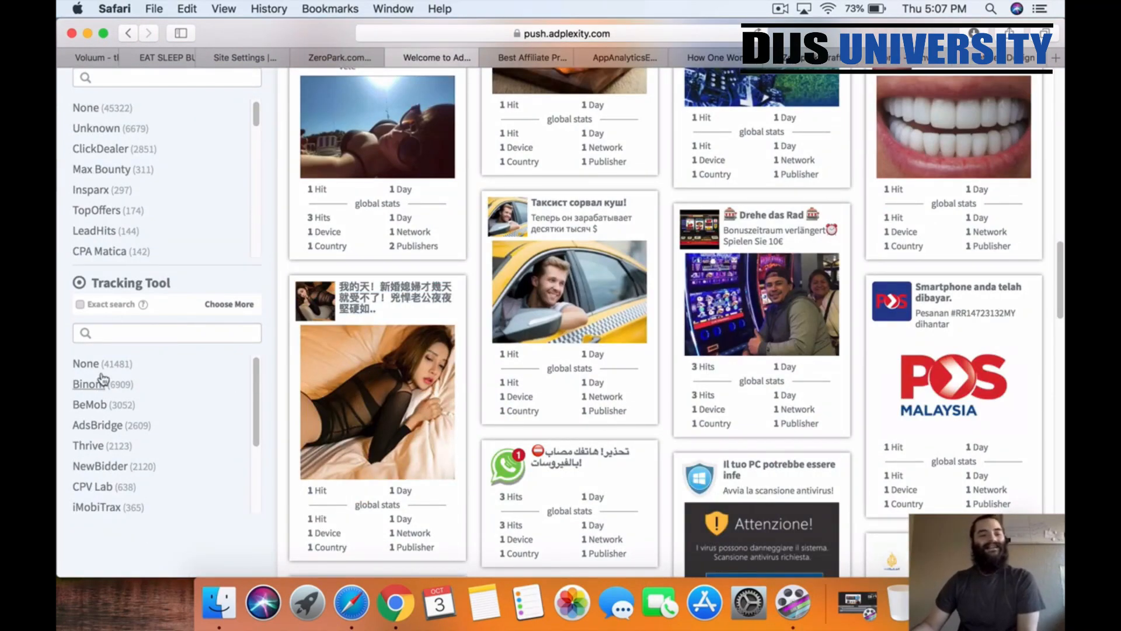
mouse_move(347, 249)
left_click(175, 79)
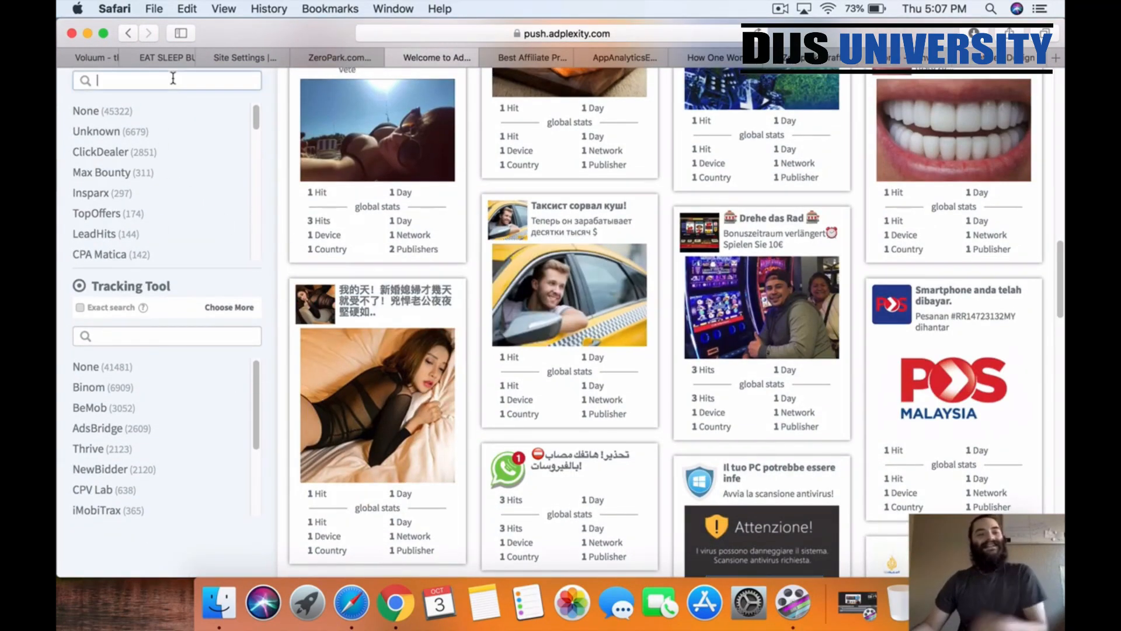
type("clickbank")
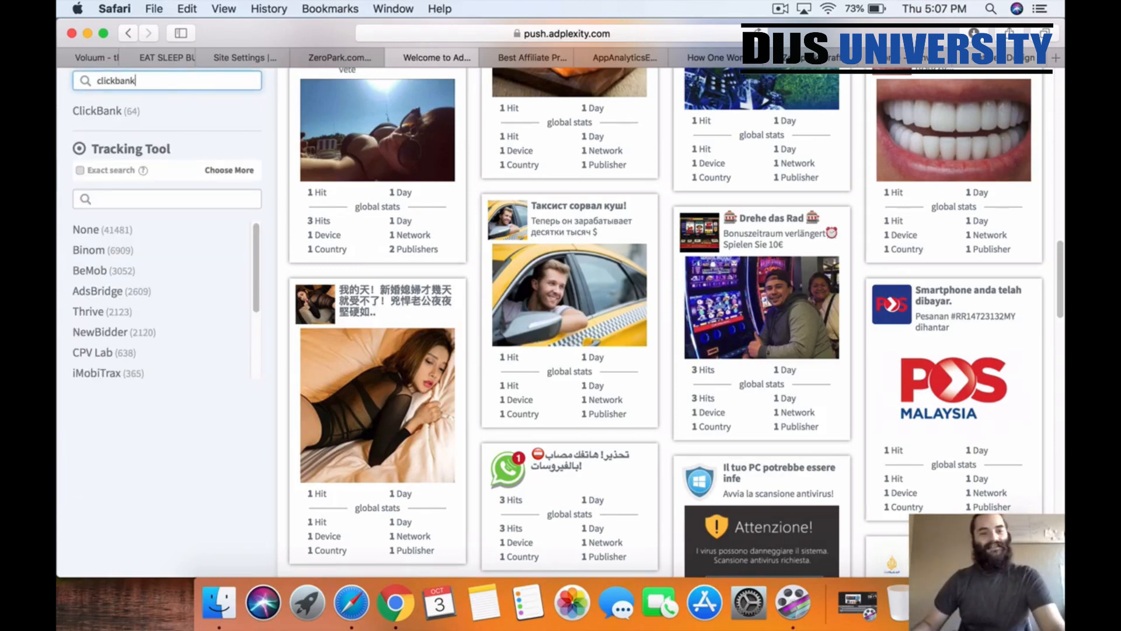
left_click(99, 113)
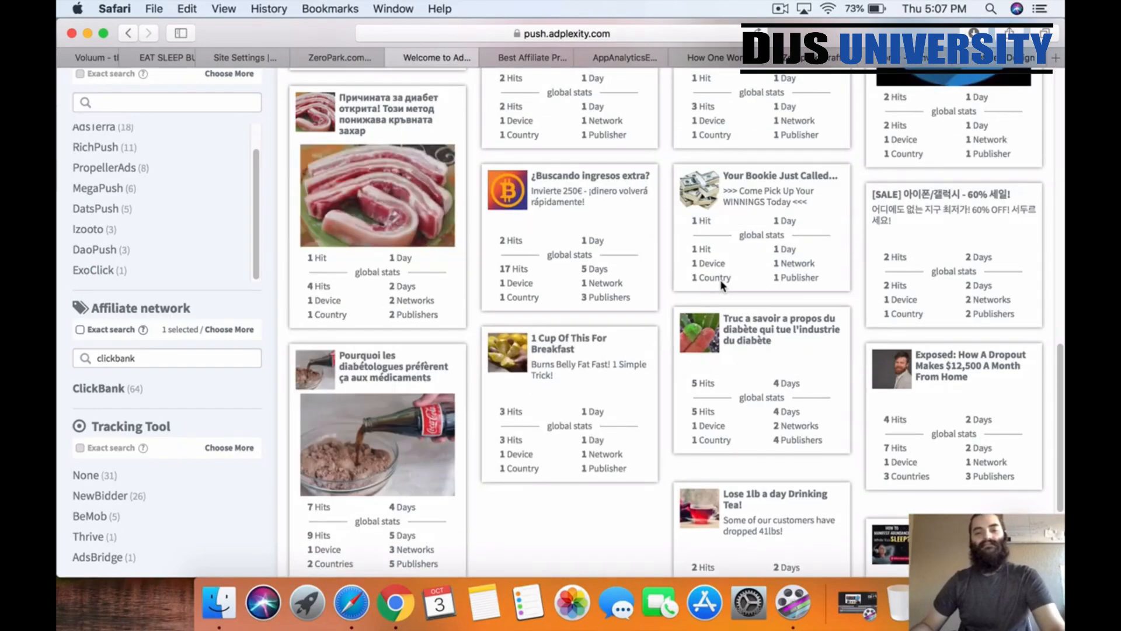
- Examine the titles, images and hit statistics of the newest ClickBank push ads
mouse_move(721, 280)
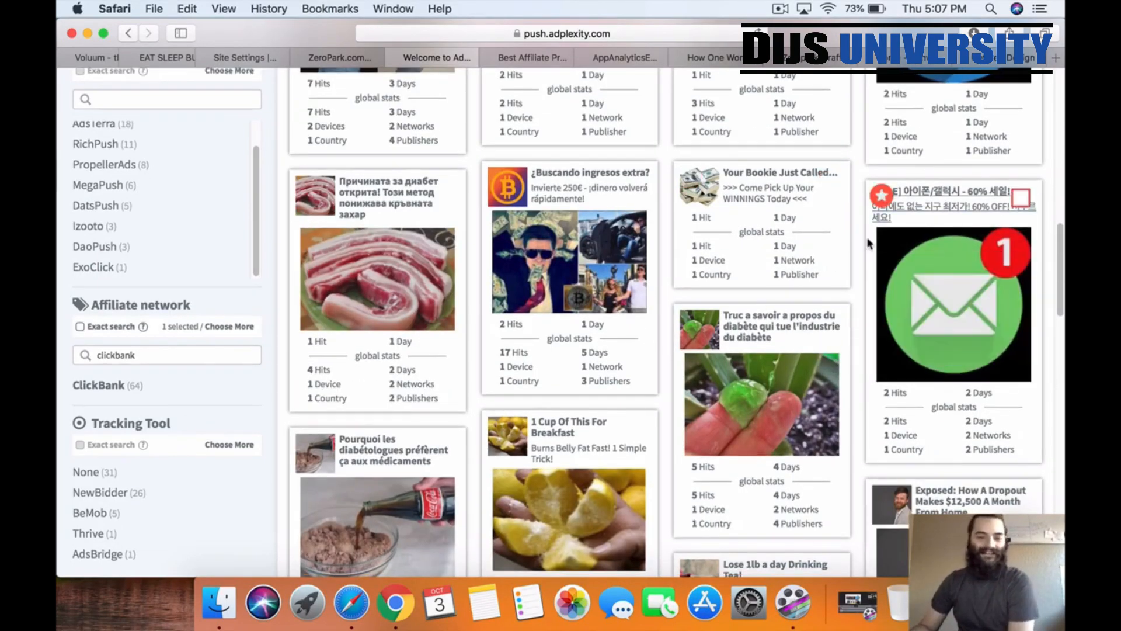
scroll(865, 241, "up", 5)
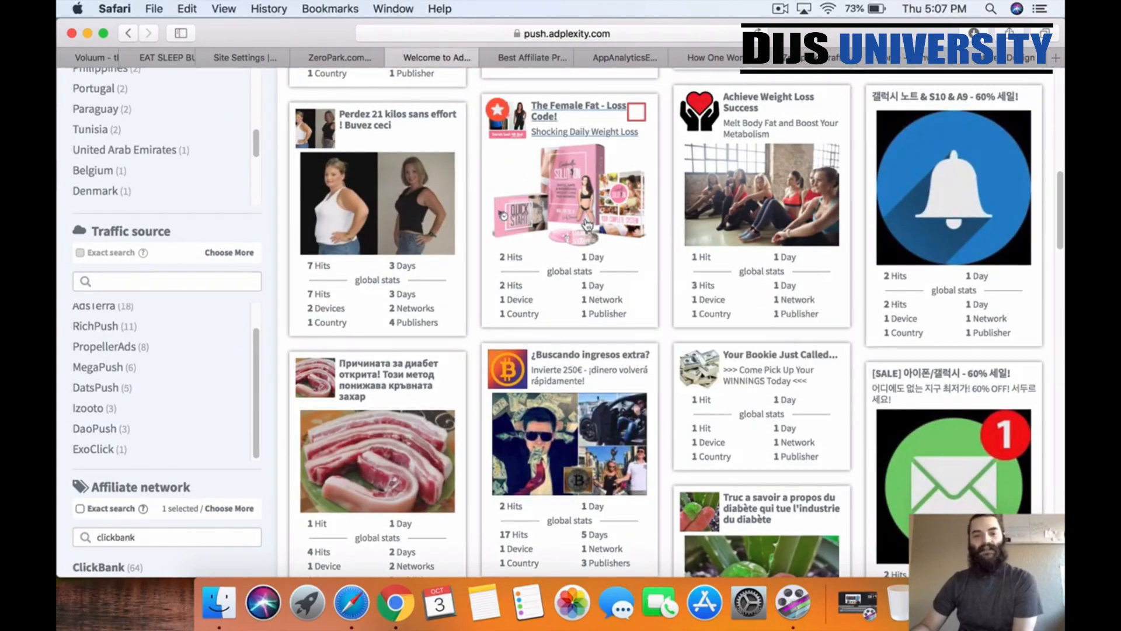
left_click(618, 232)
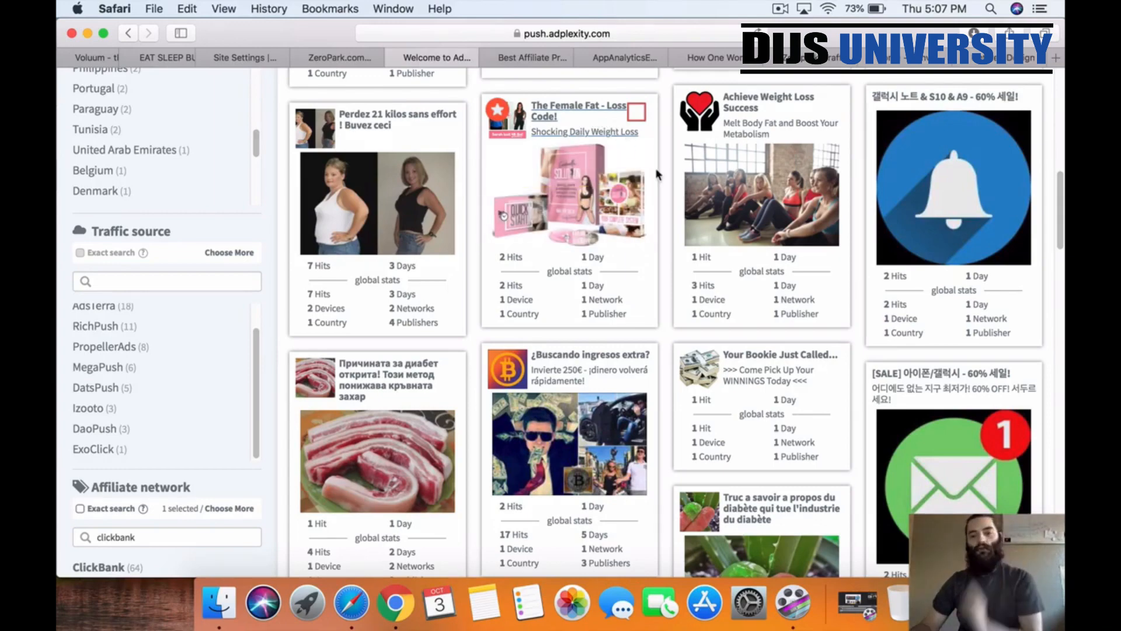
scroll(656, 300, "down", 1)
scroll(698, 400, "up", 10)
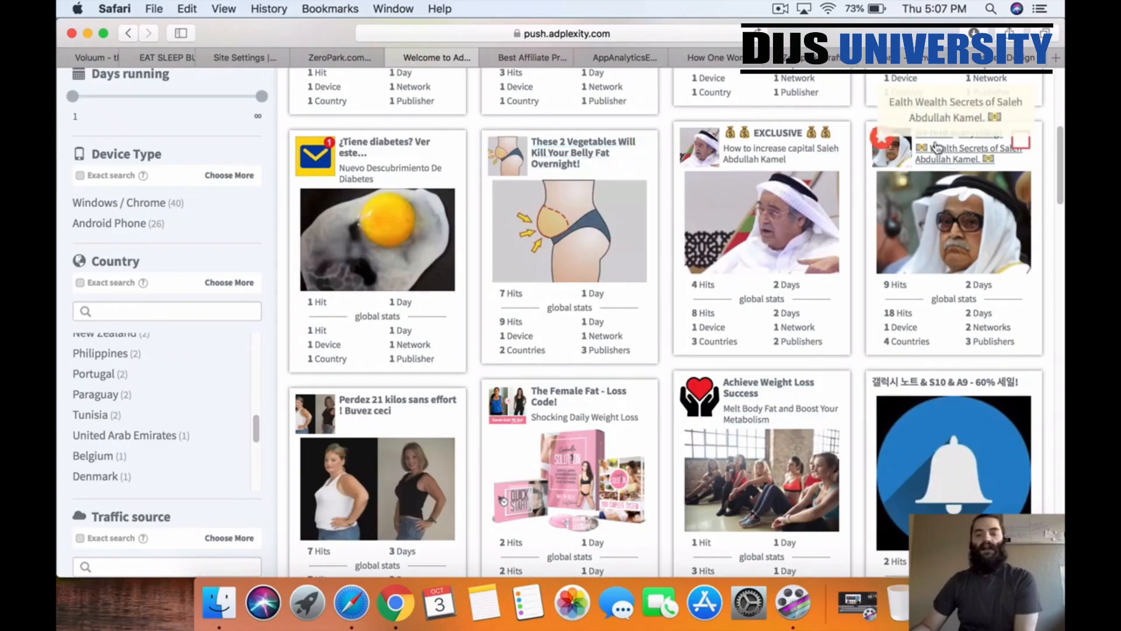
scroll(552, 241, "up", 2)
scroll(552, 241, "up", 10)
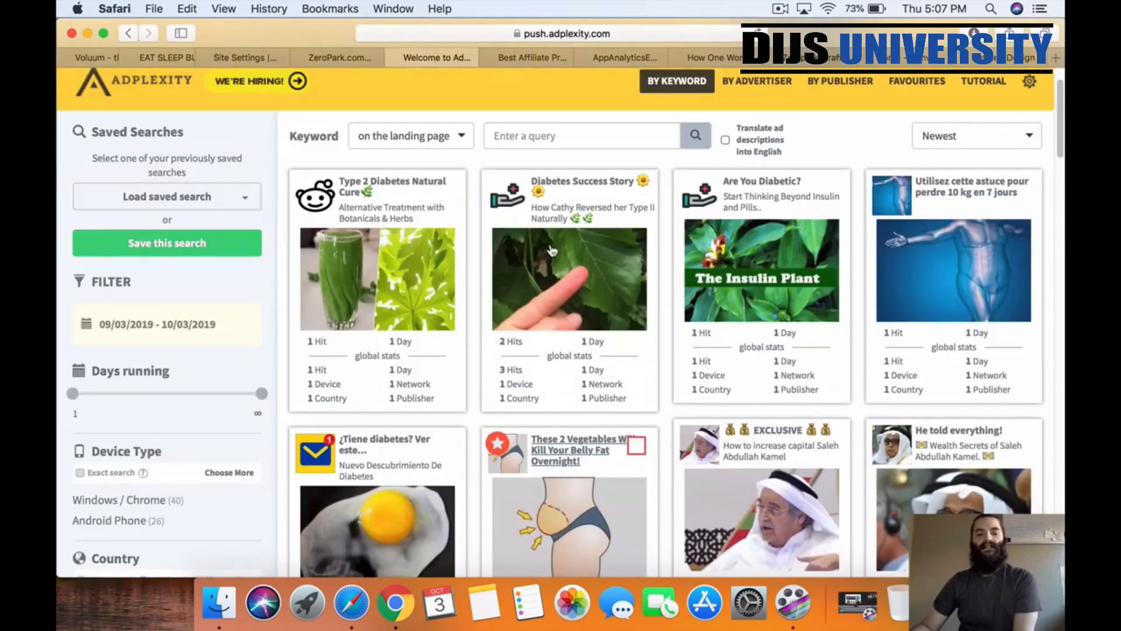
scroll(567, 322, "down", 8)
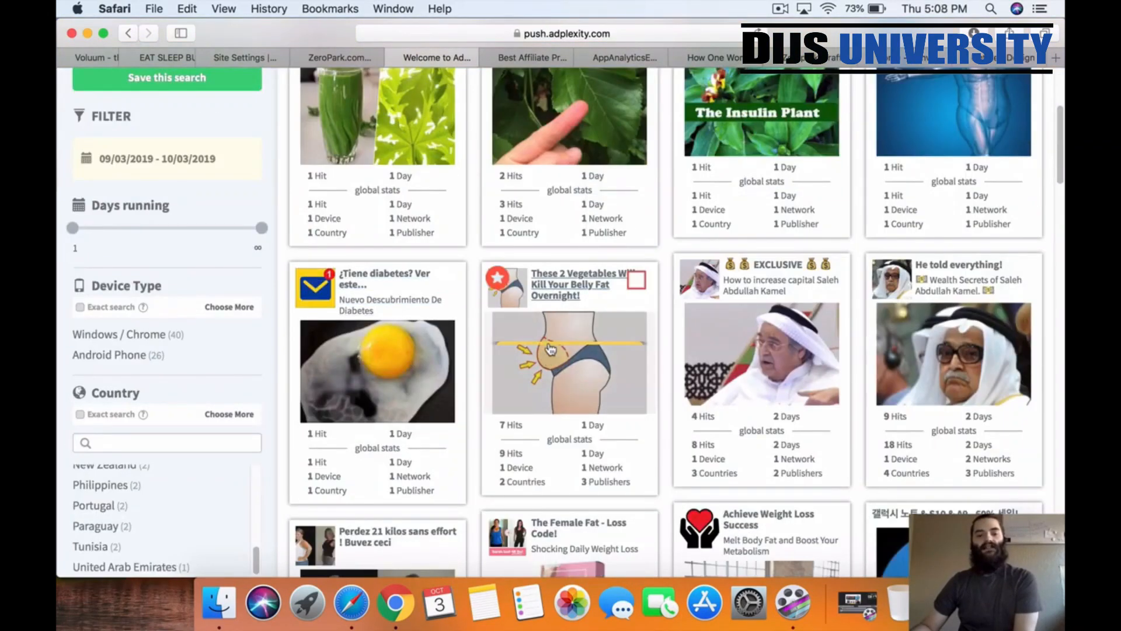
scroll(567, 363, "down", 10)
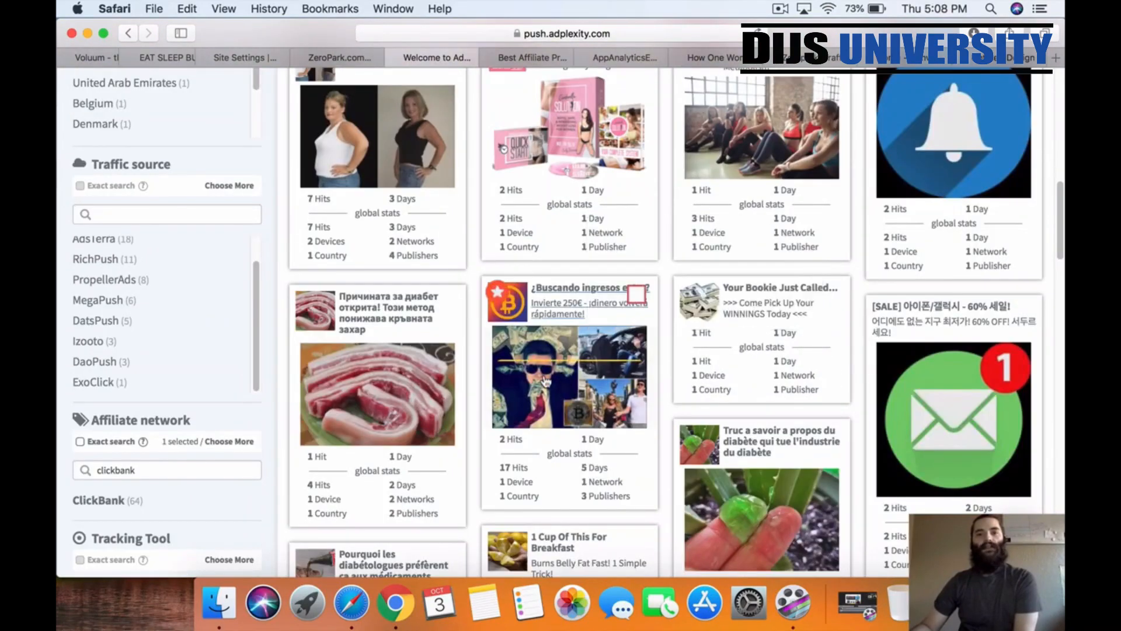
- View the enlarged picture of the "¿Buscando ingresos extra?" ad and close the preview
mouse_move(557, 380)
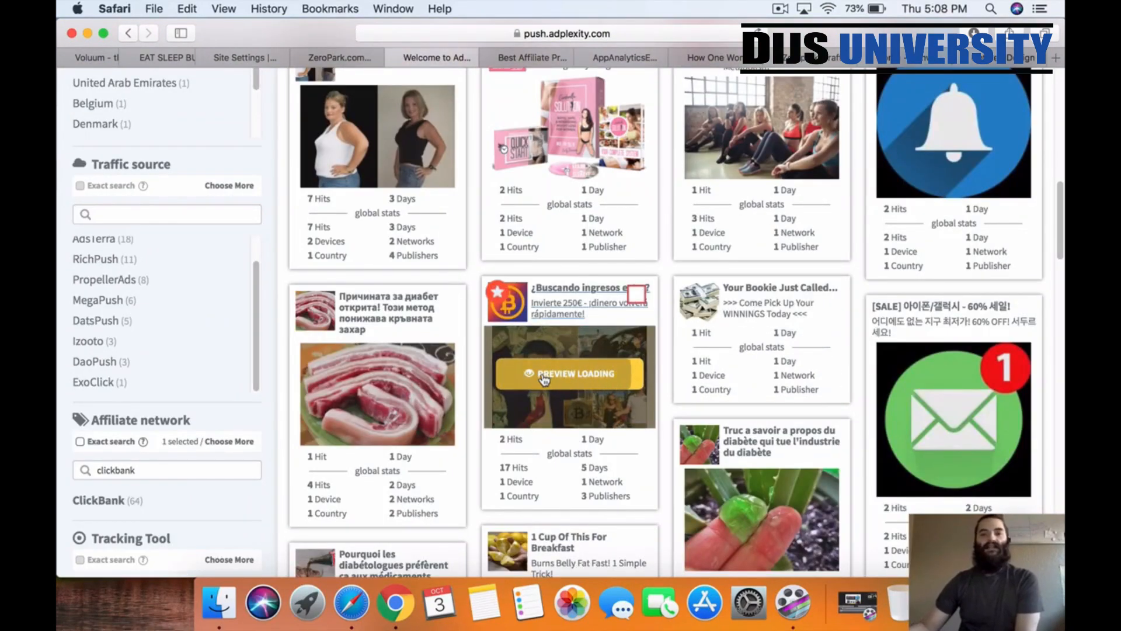
left_click(543, 379)
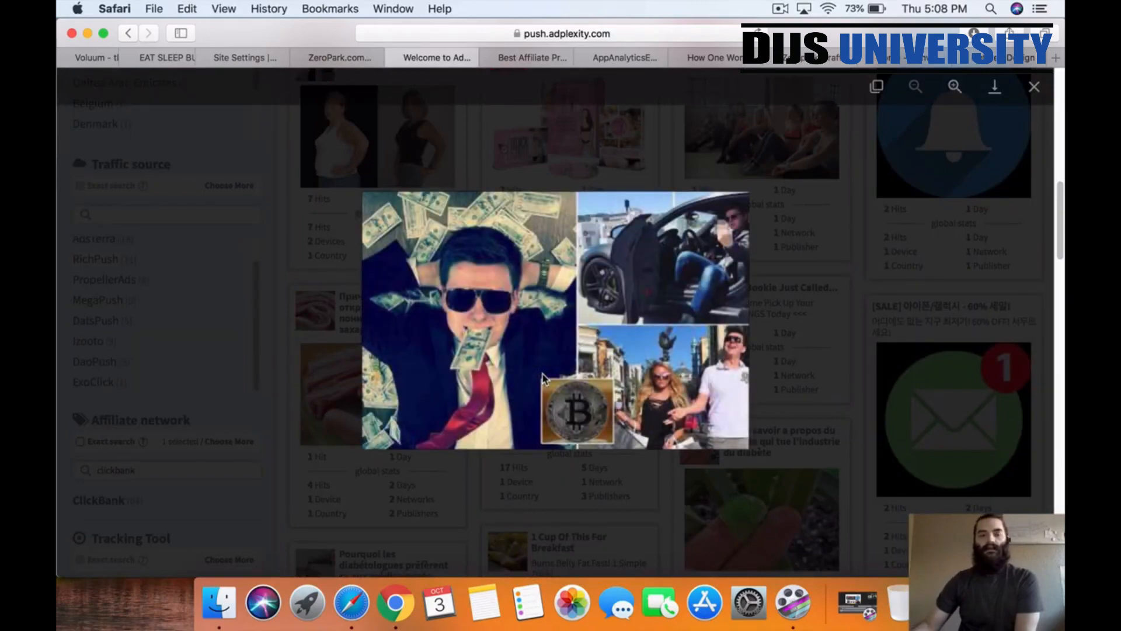
left_click(887, 316)
- Review the remaining ClickBank ads, including the weight-loss and health creatives, and return to the start of the results
scroll(774, 333, "down", 3)
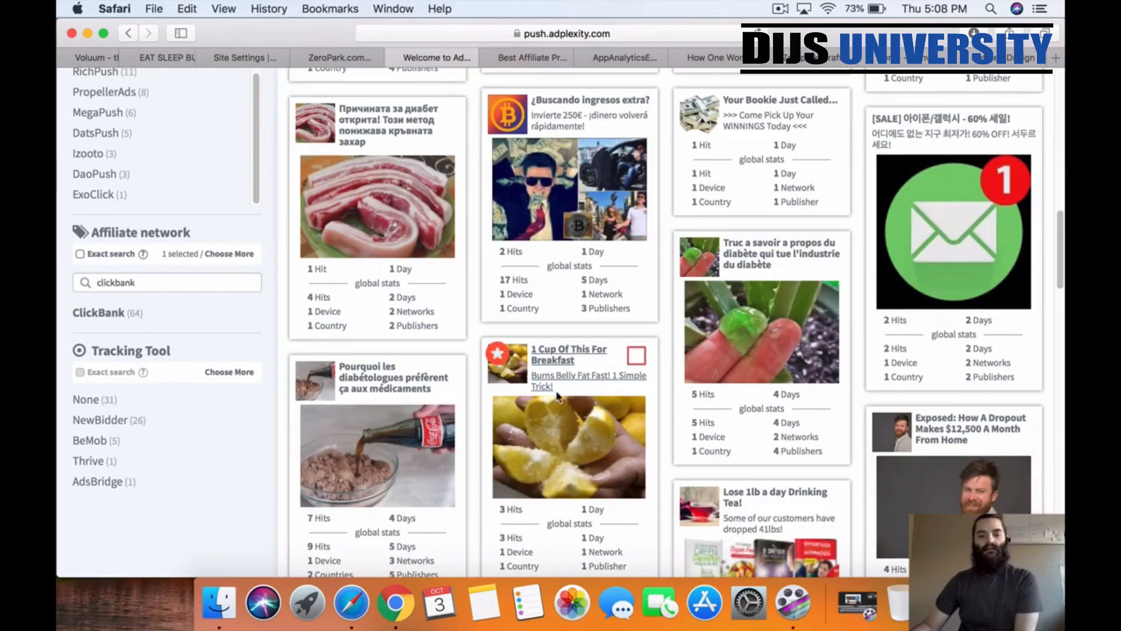
scroll(664, 407, "down", 8)
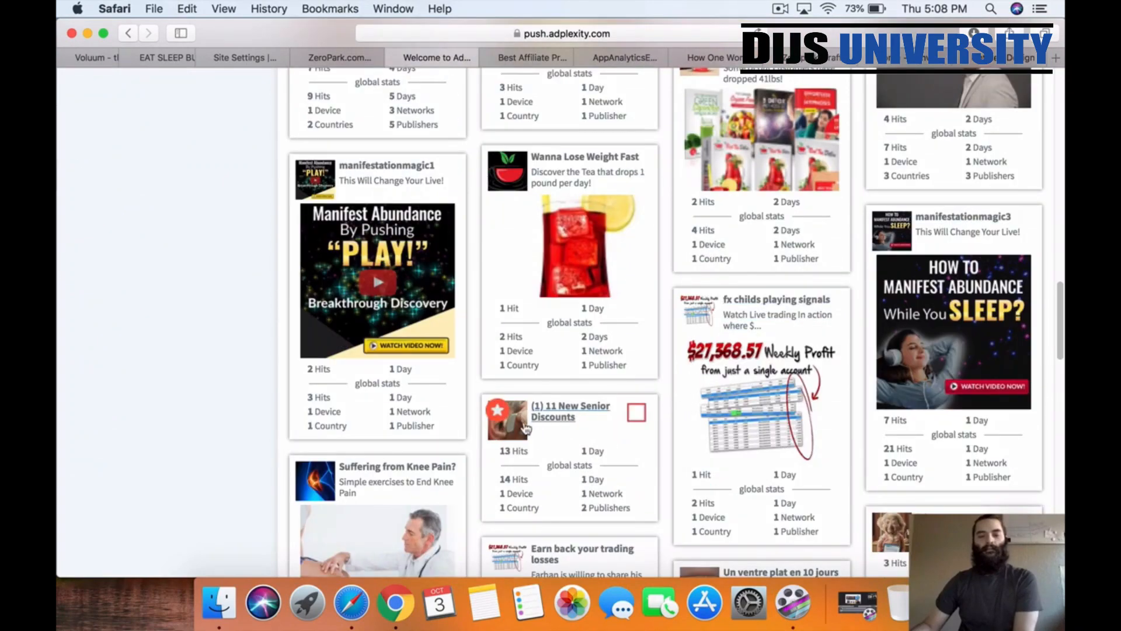
scroll(421, 483, "down", 3)
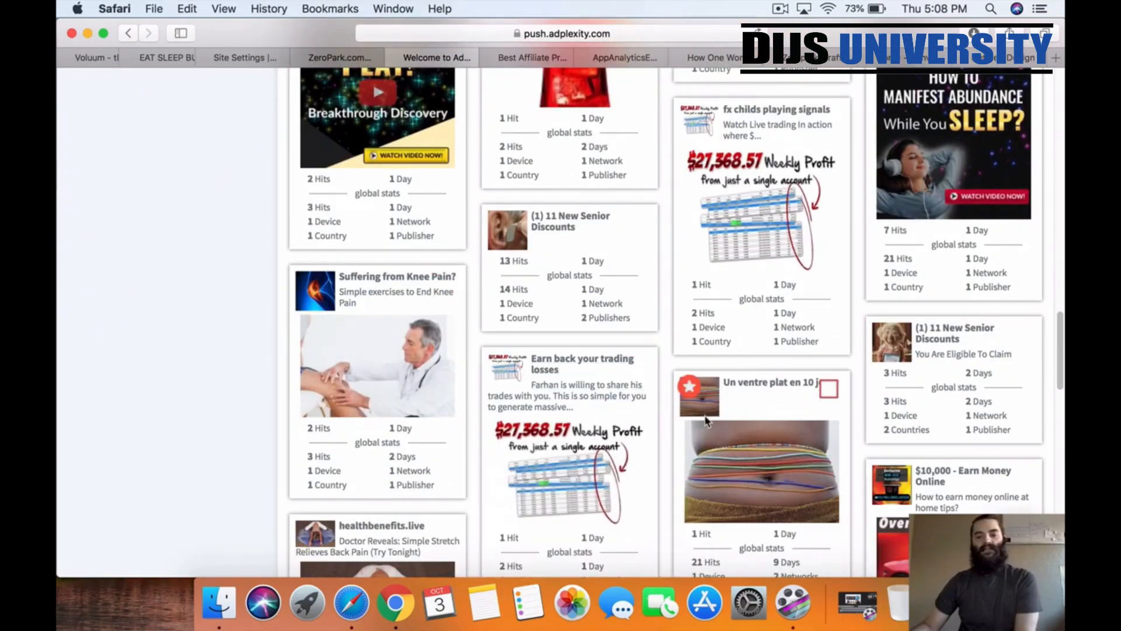
scroll(750, 421, "down", 1)
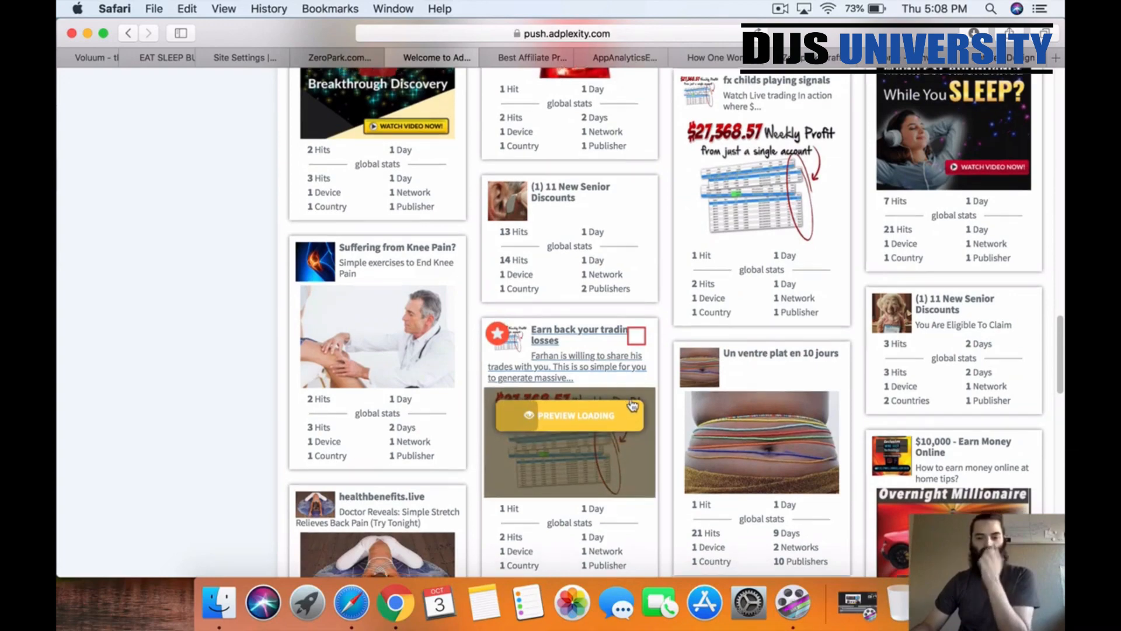
scroll(634, 425, "down", 5)
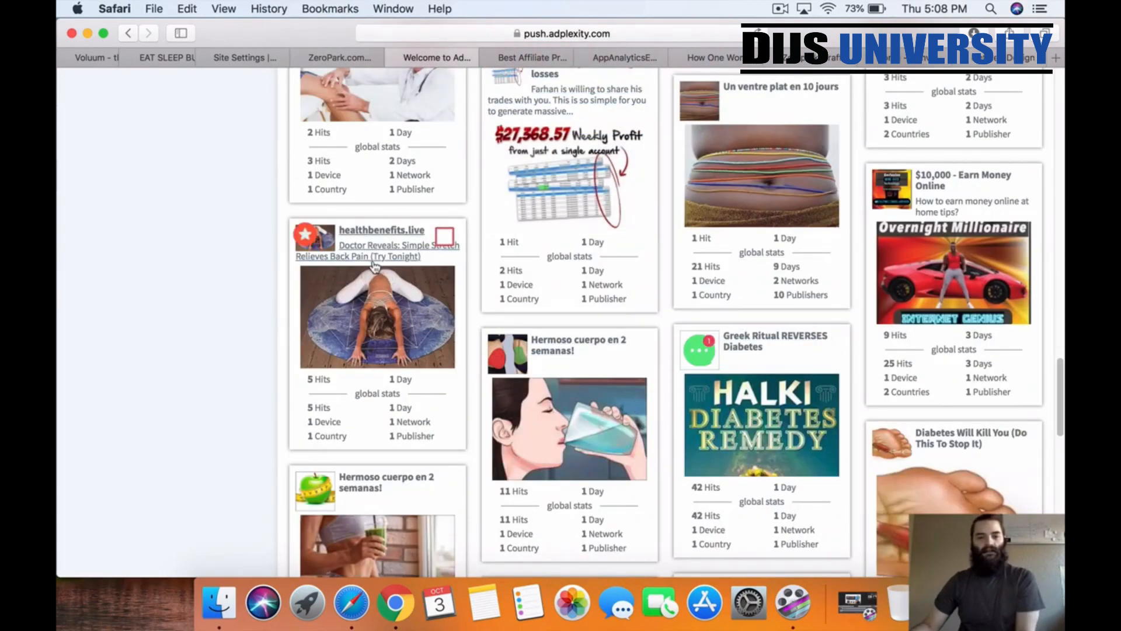
mouse_move(412, 284)
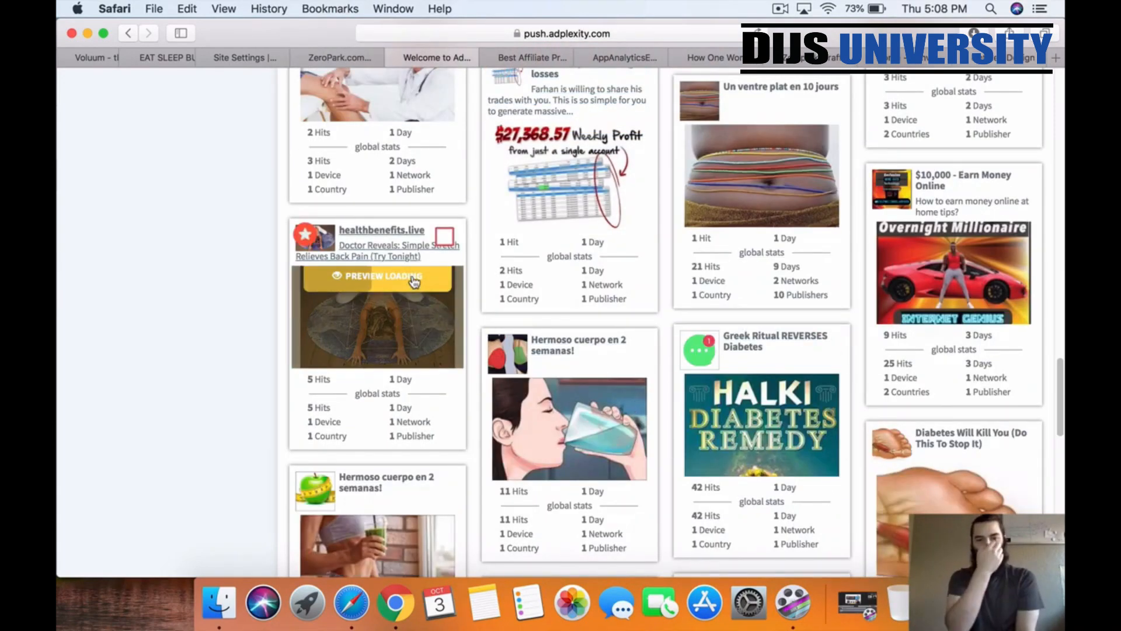
mouse_move(620, 295)
scroll(620, 295, "down", 1)
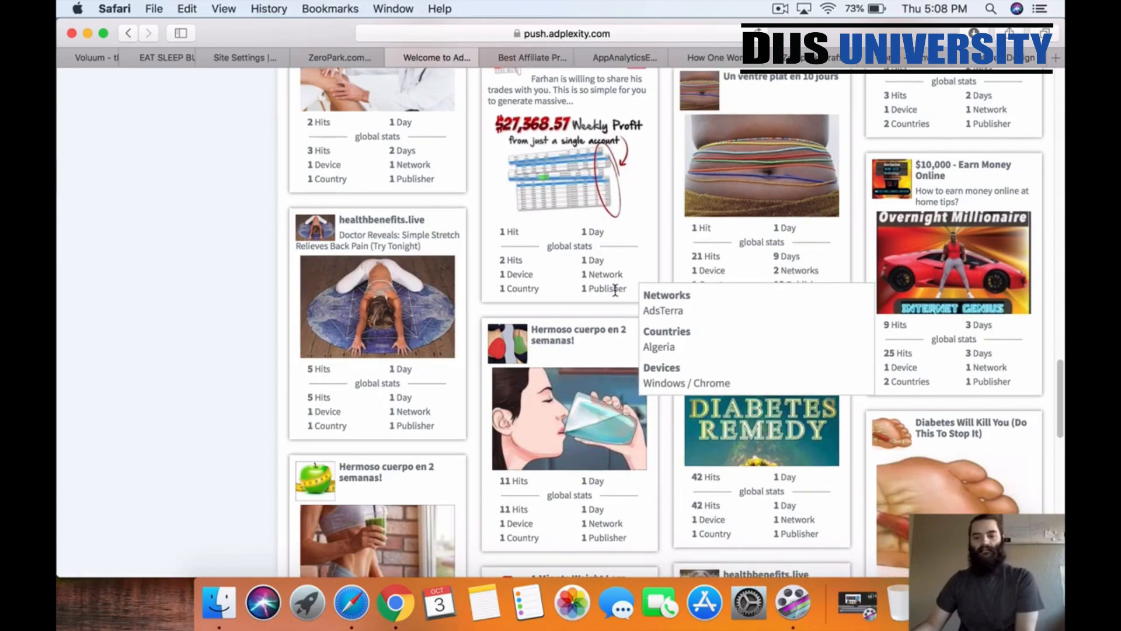
scroll(610, 286, "down", 5)
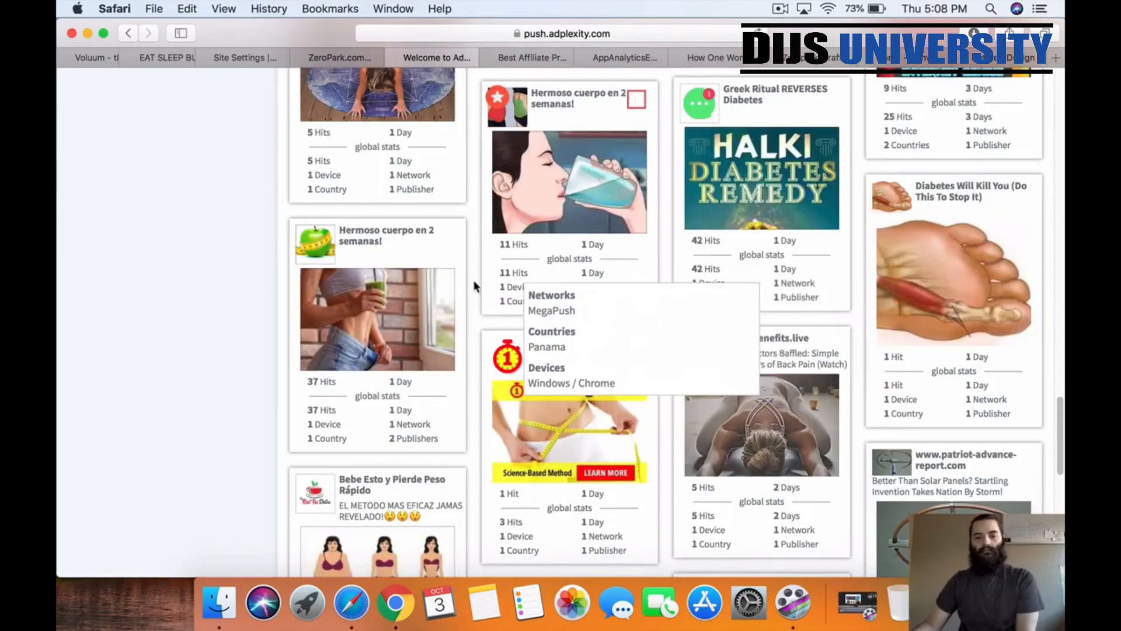
scroll(409, 280, "down", 6)
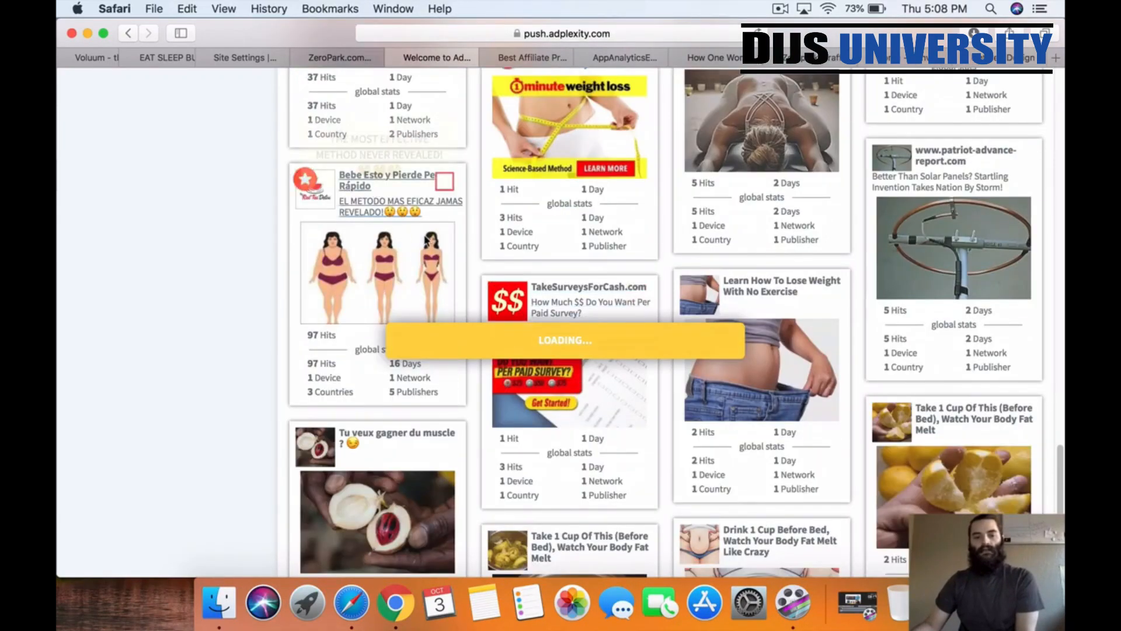
mouse_move(785, 295)
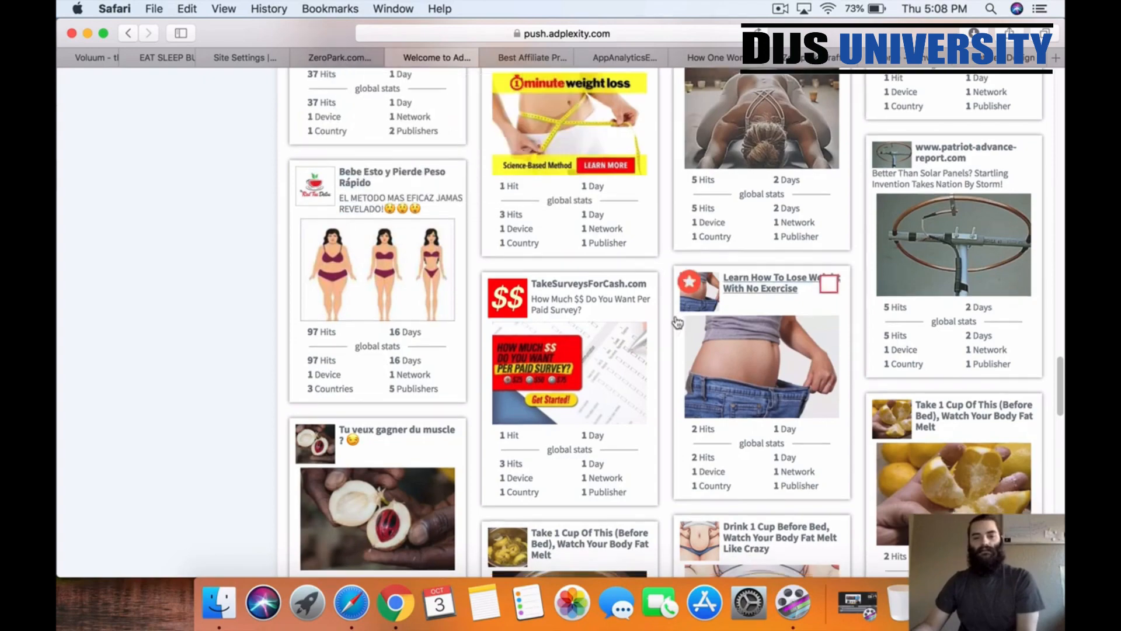
scroll(668, 318, "down", 3)
scroll(669, 318, "down", 15)
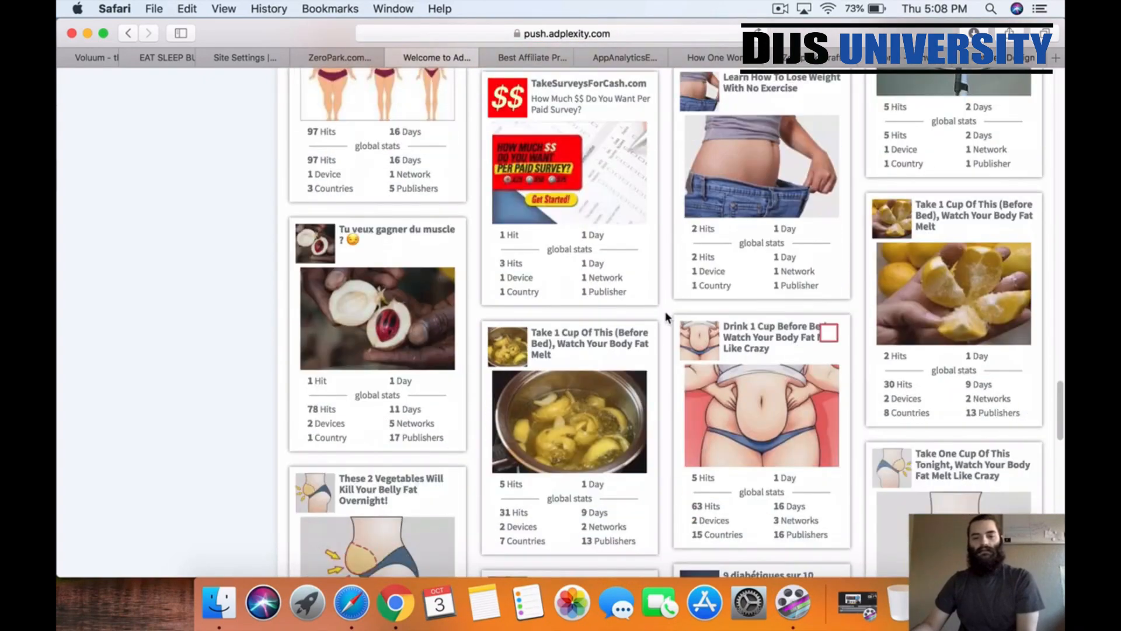
scroll(666, 317, "up", 20)
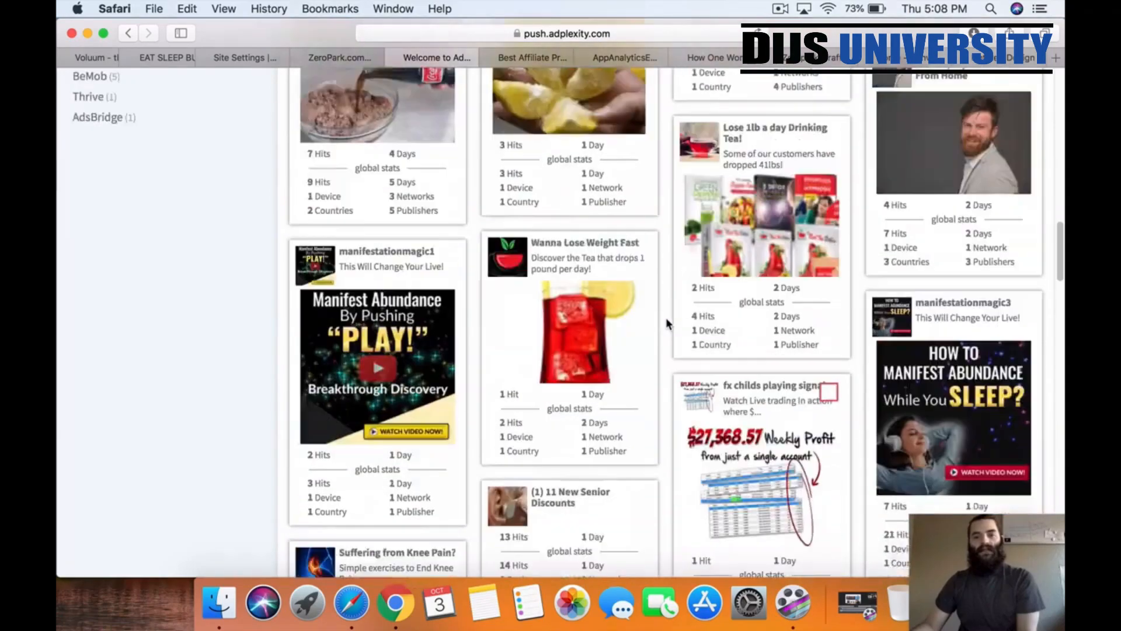
scroll(666, 317, "up", 15)
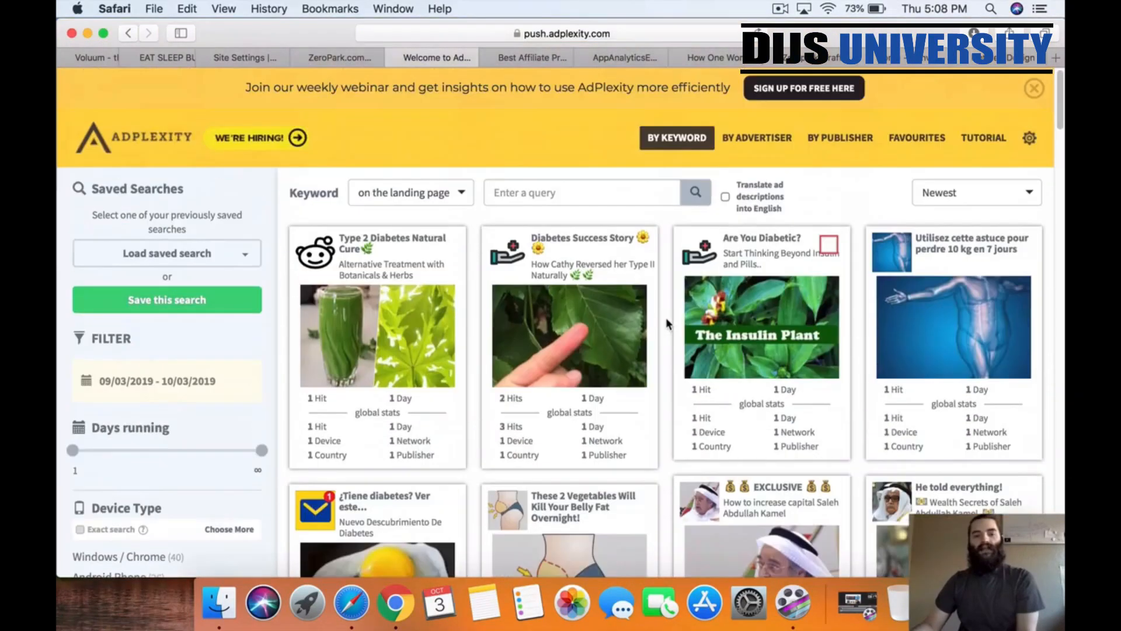
- Sort the ClickBank ads by Running longest and look through the reordered creatives
scroll(666, 317, "down", 1)
mouse_move(627, 339)
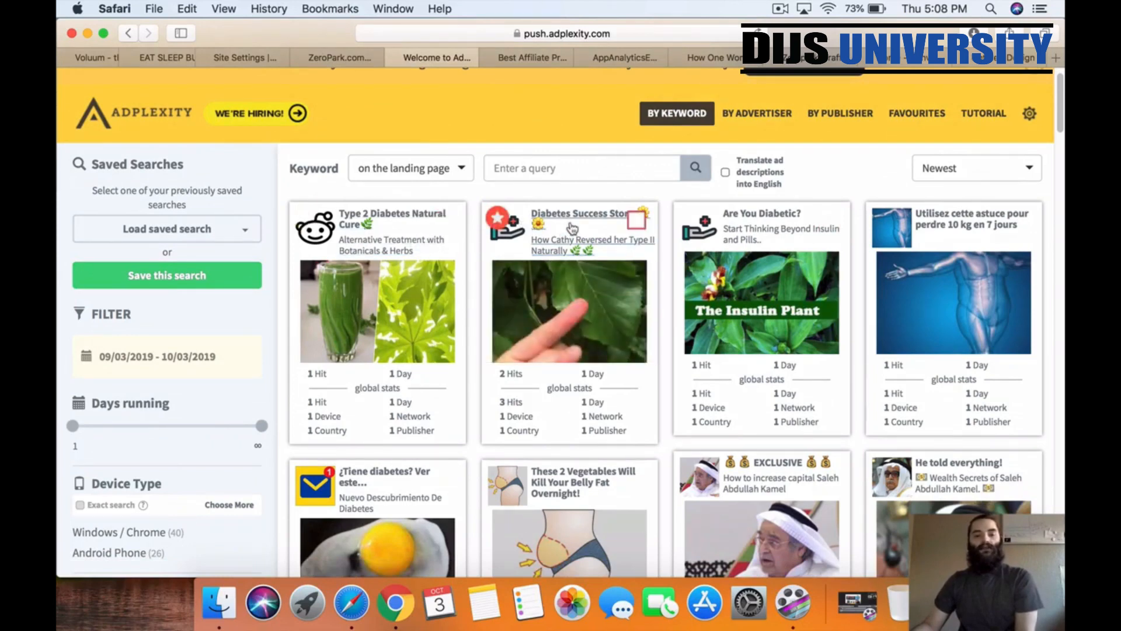
left_click(951, 175)
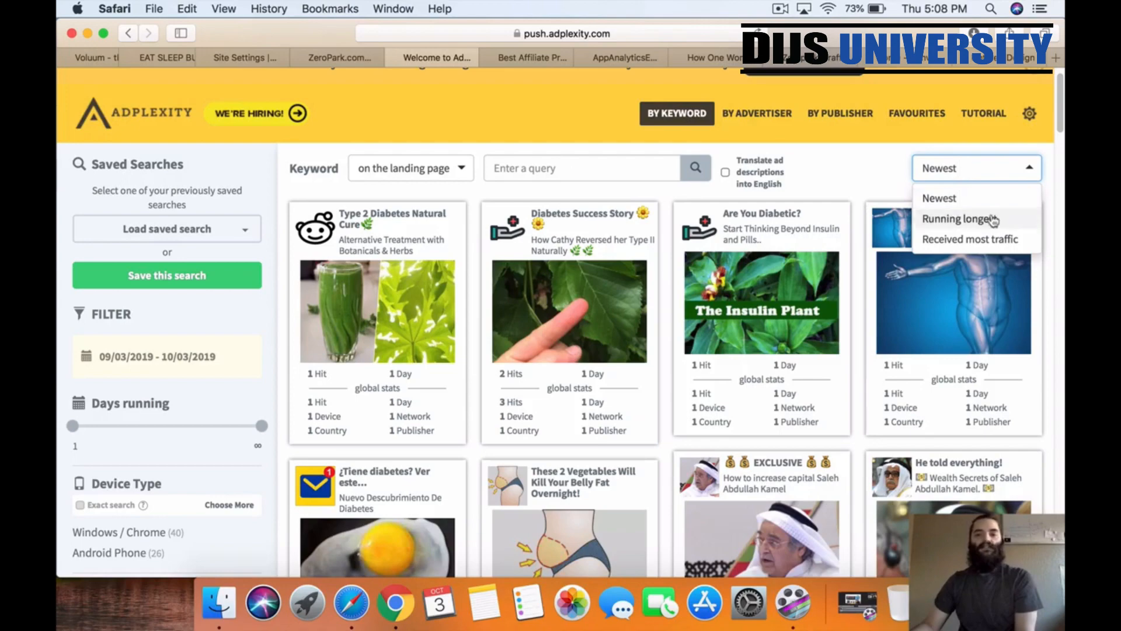
left_click(958, 223)
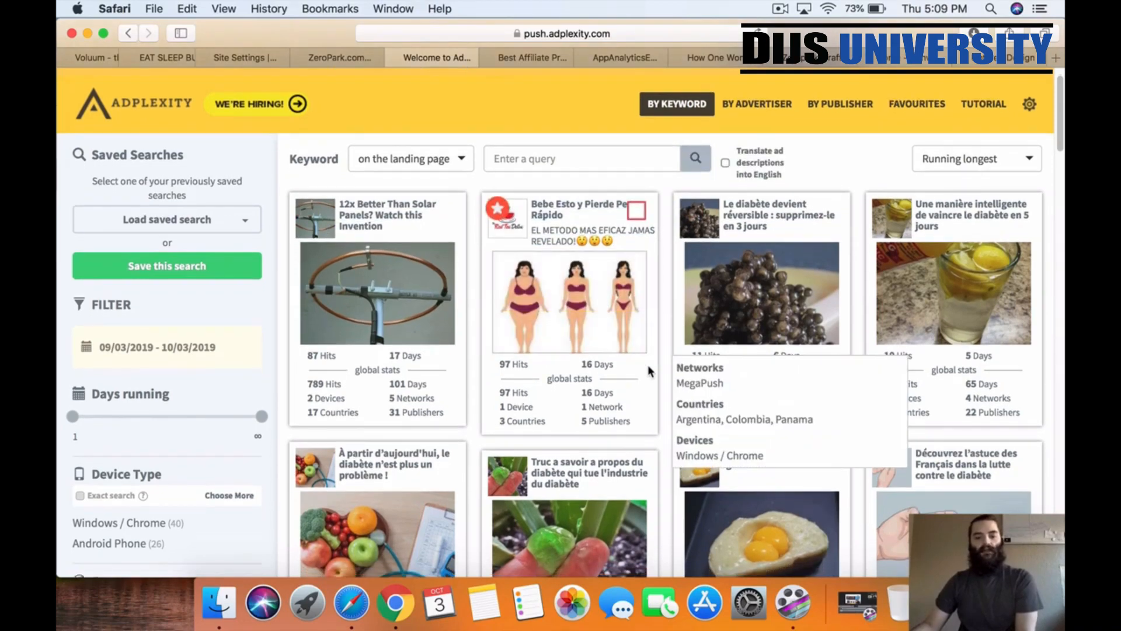
scroll(656, 364, "down", 1)
scroll(657, 368, "down", 5)
scroll(662, 372, "down", 4)
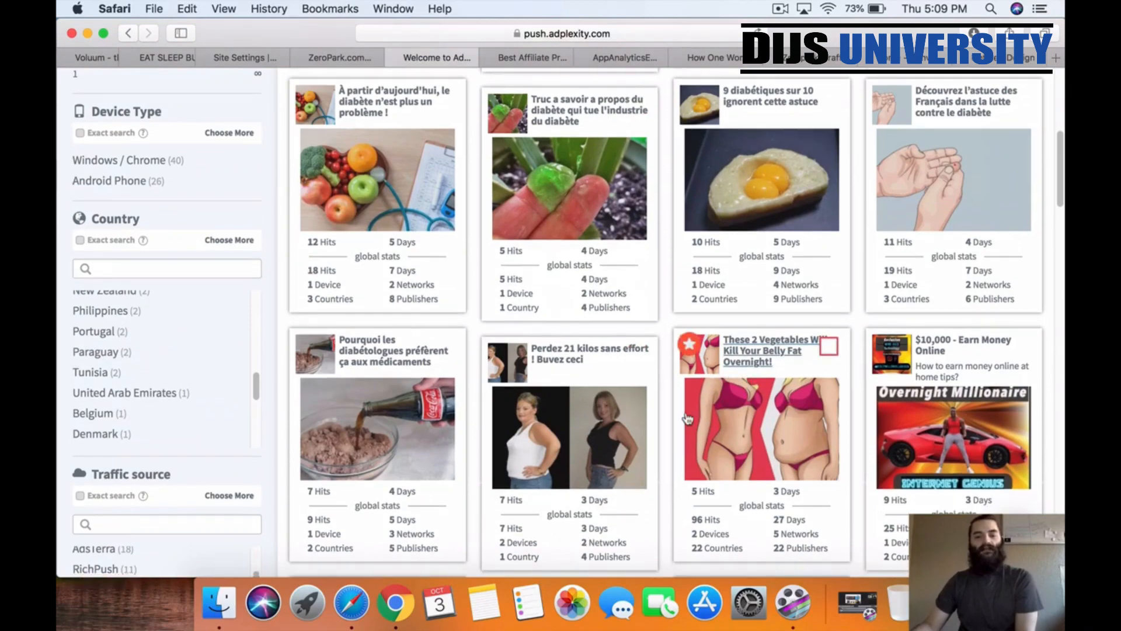
scroll(753, 374, "down", 5)
scroll(693, 442, "down", 6)
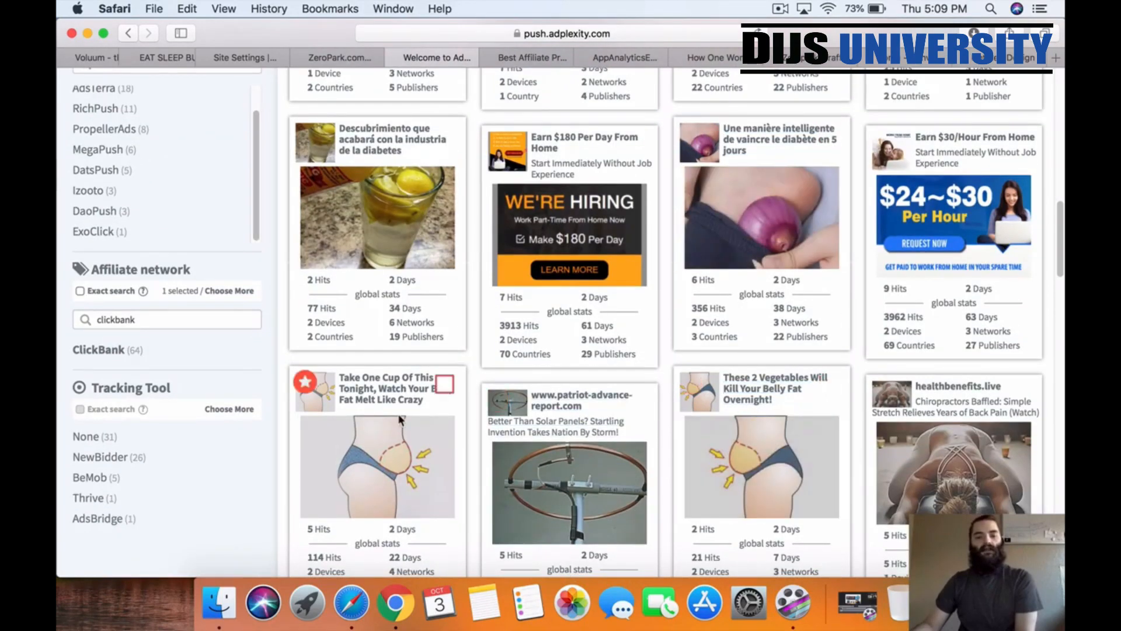
- Look through more of the longest-running ClickBank push ads, including the belly-fat and diabetes creatives, and go back up the results
scroll(688, 474, "down", 5)
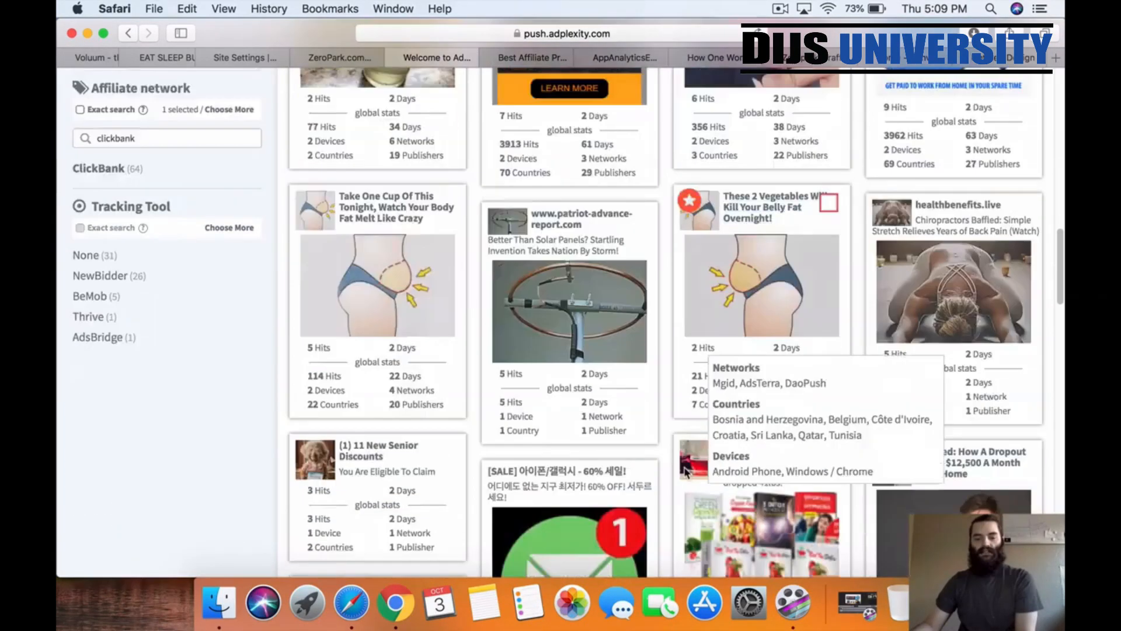
scroll(496, 403, "down", 7)
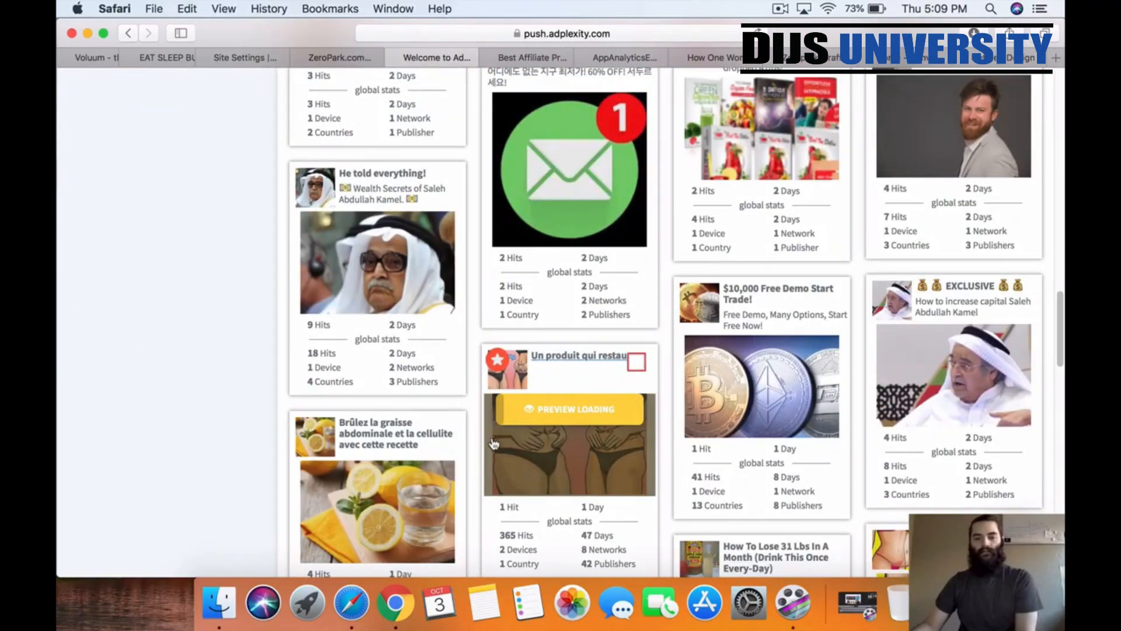
scroll(517, 421, "up", 12)
scroll(523, 414, "up", 7)
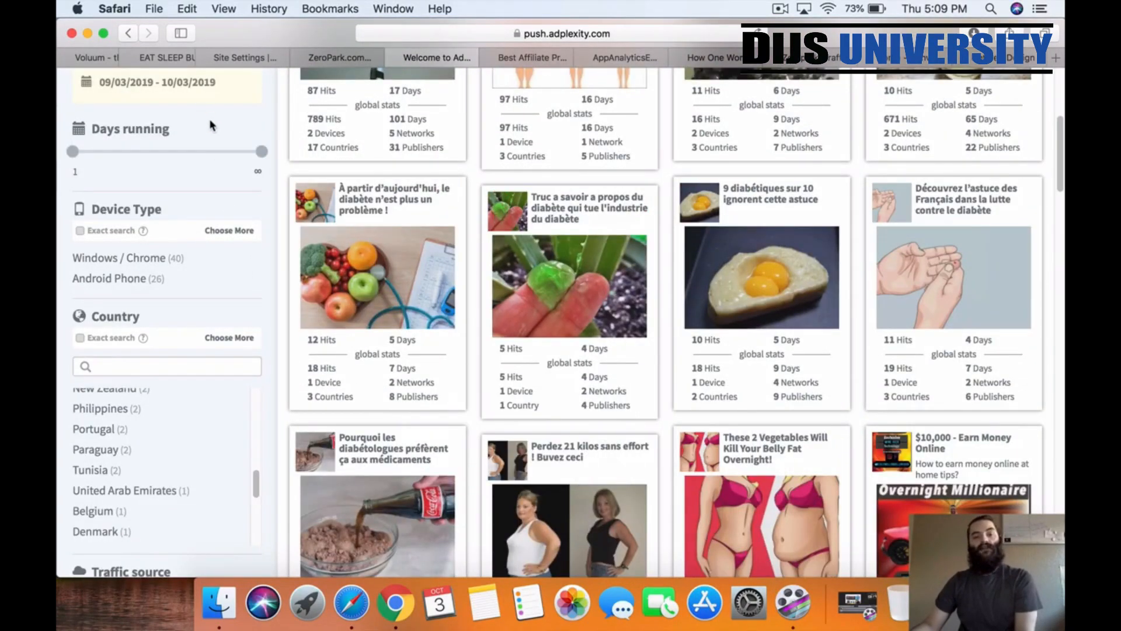
- Review the headline and sales copy of the Eat Sleep Burn offer page for ad angles, and return to its headline
left_click(167, 58)
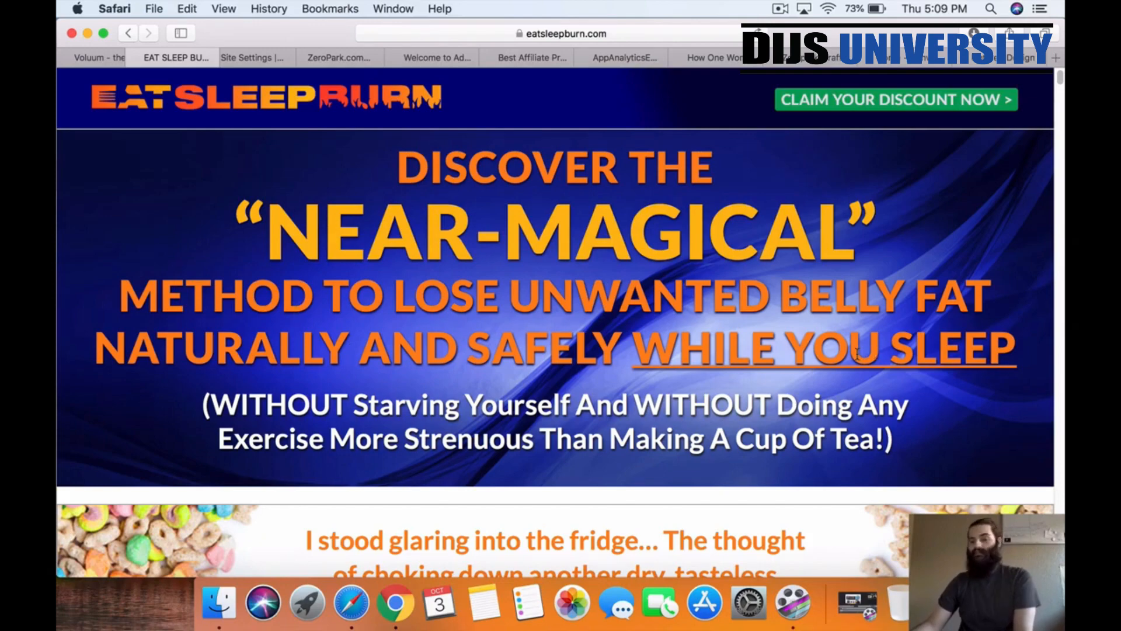
scroll(518, 335, "down", 1)
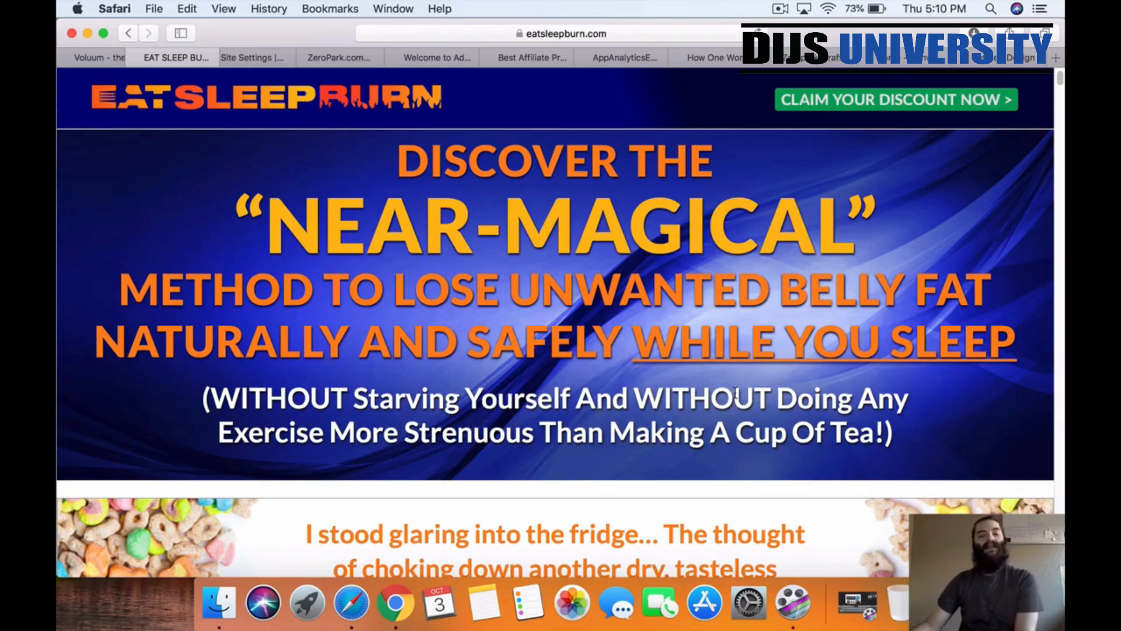
scroll(721, 424, "down", 2)
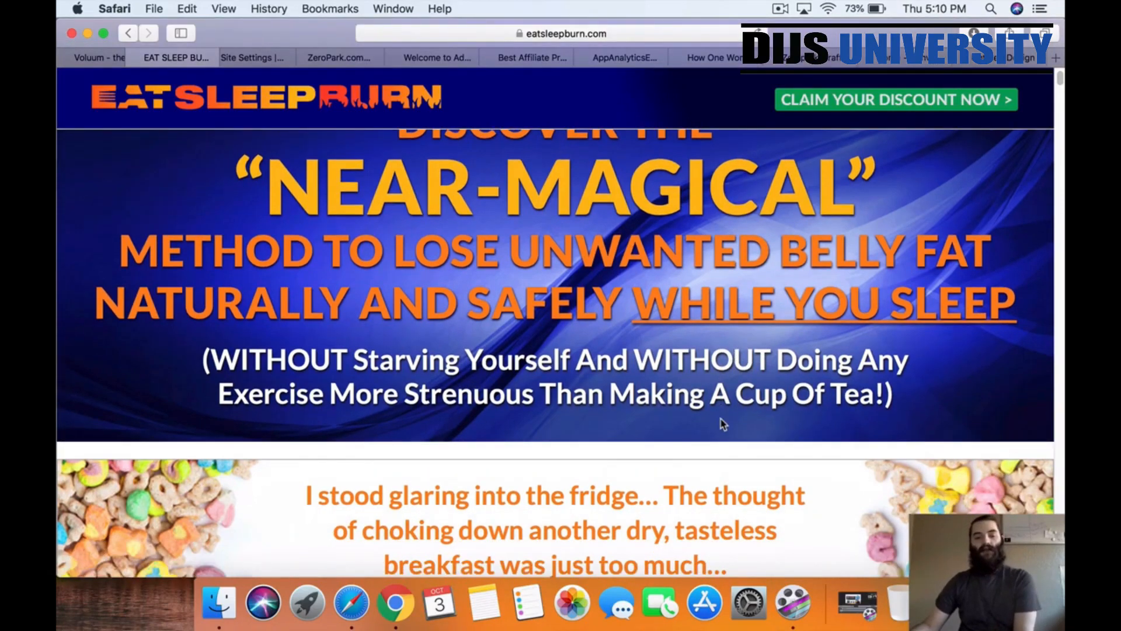
scroll(707, 421, "down", 5)
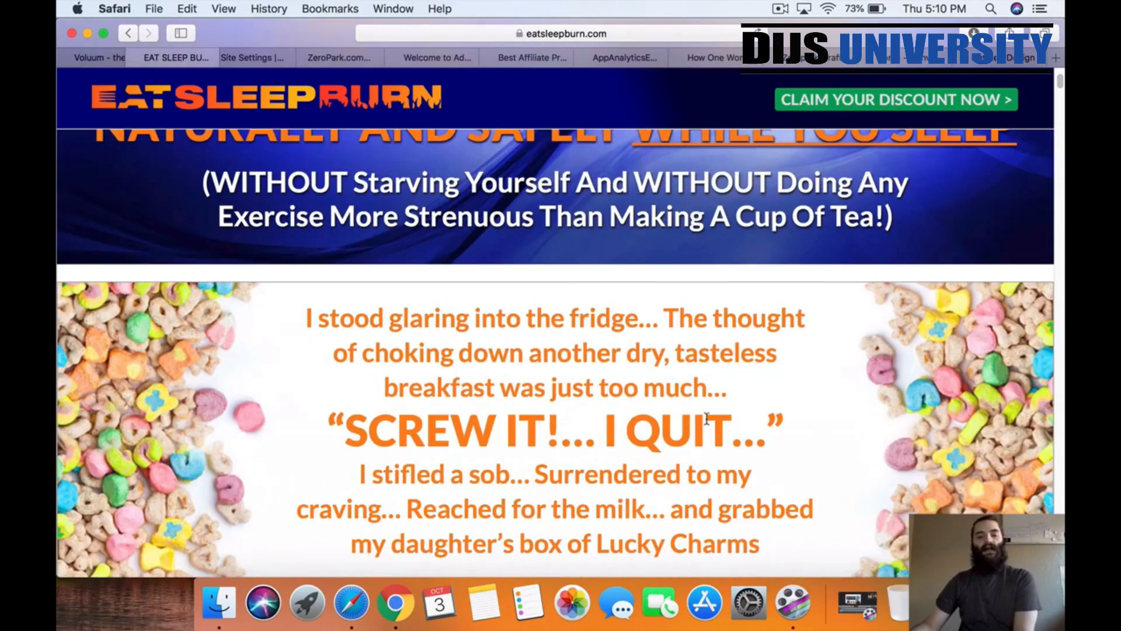
scroll(706, 419, "down", 4)
scroll(705, 421, "down", 14)
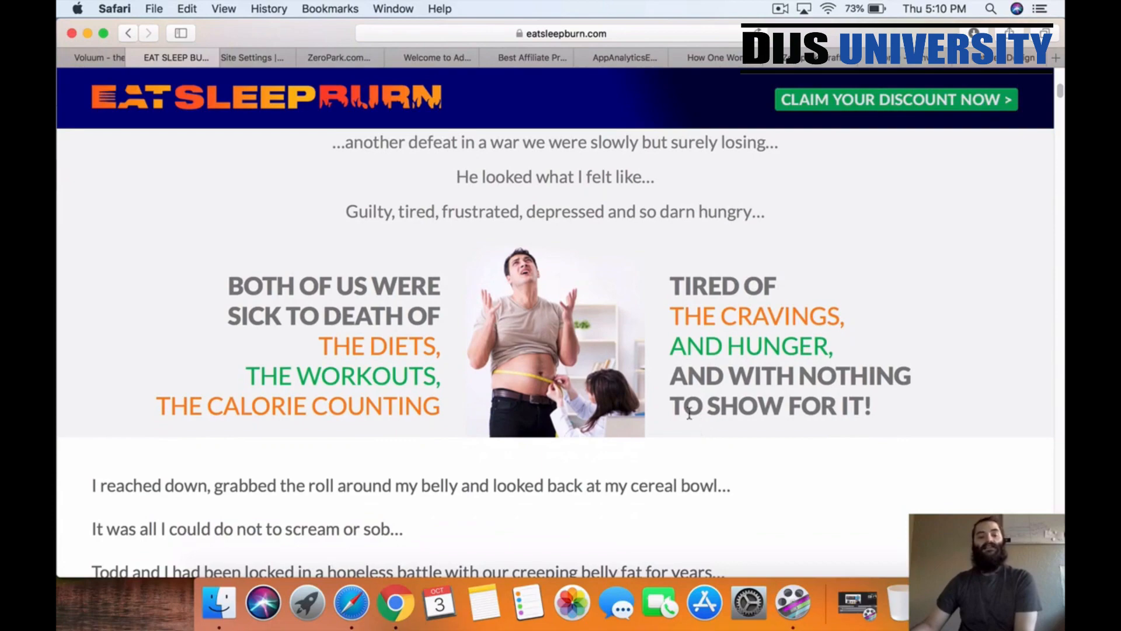
scroll(634, 402, "down", 3)
scroll(633, 402, "down", 6)
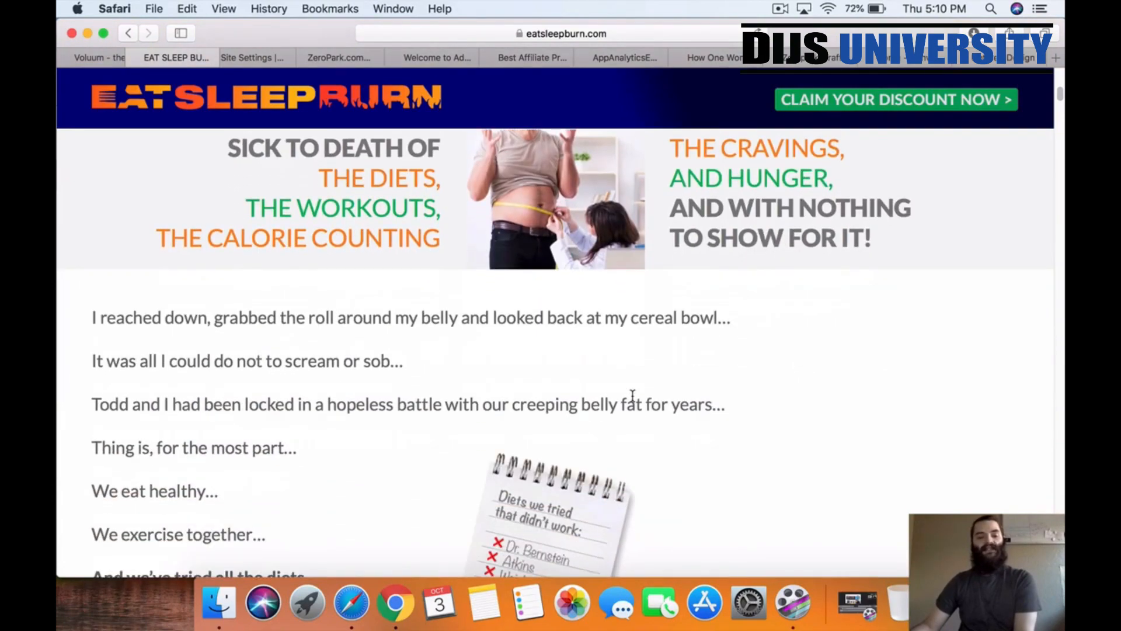
scroll(633, 396, "down", 20)
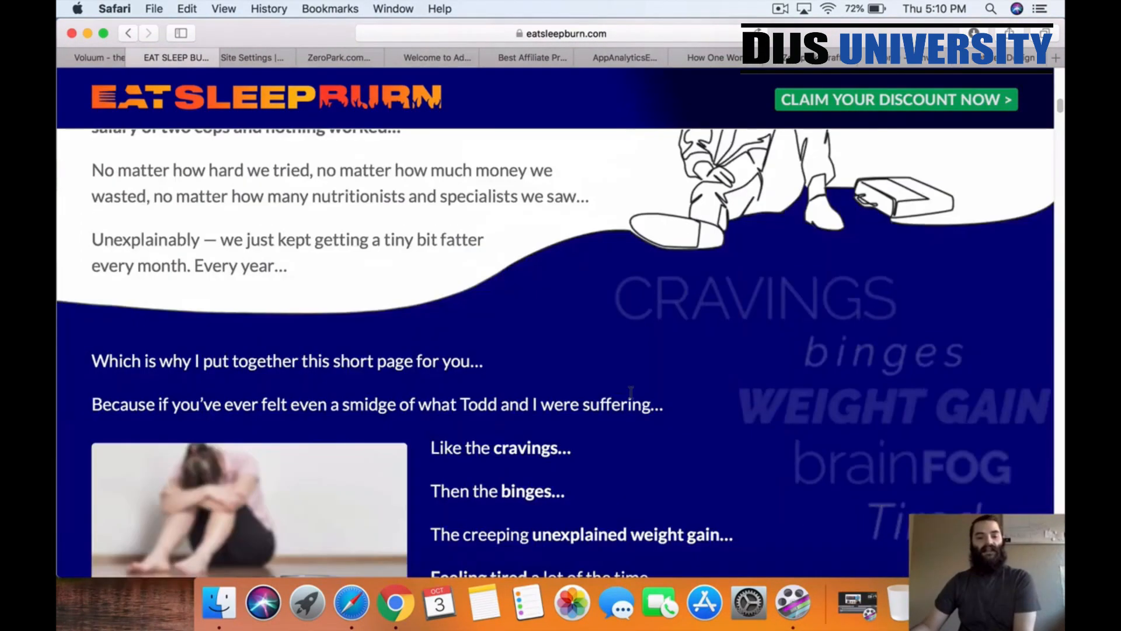
scroll(629, 392, "up", 20)
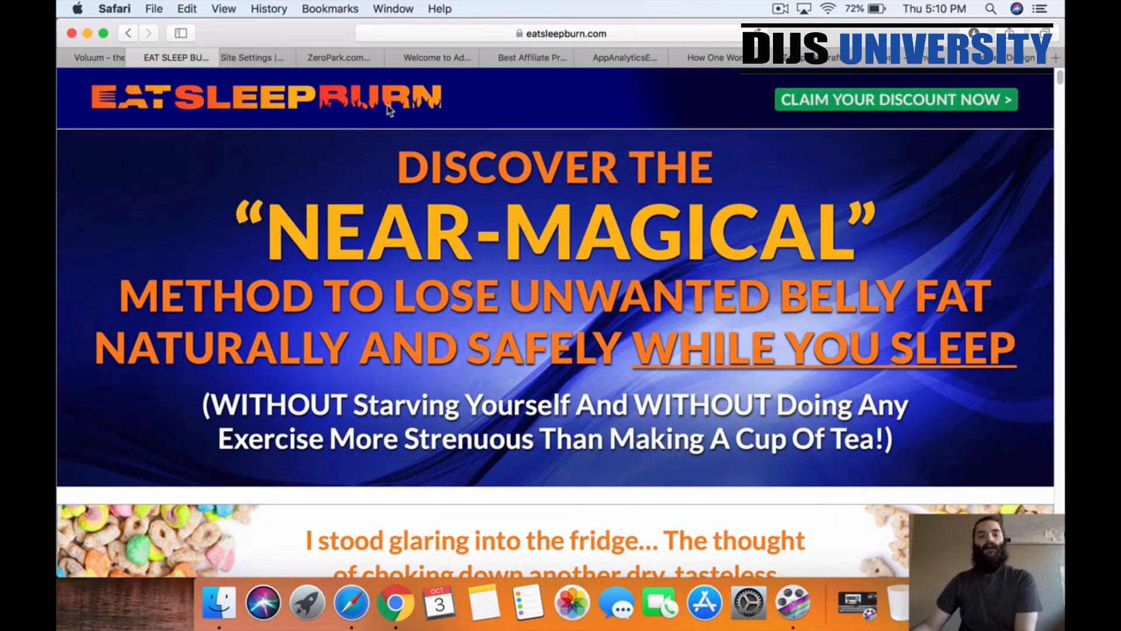
- In the Zeropark campaign form, title the Draft #1 push creative "I lost 14lbs in only 7 days!"
left_click(331, 69)
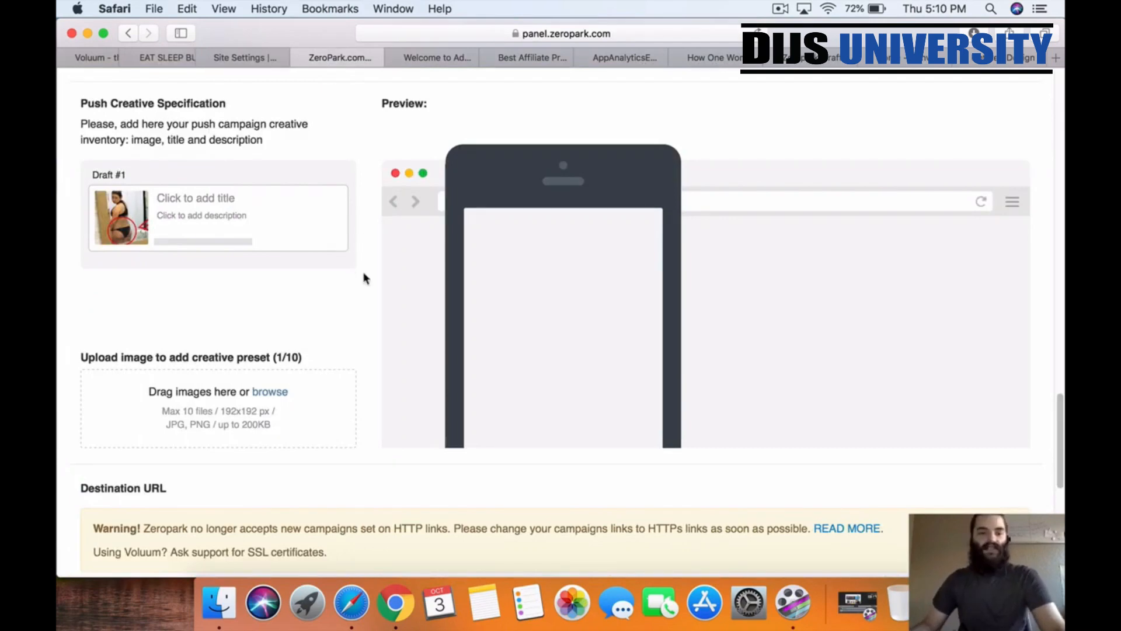
left_click(199, 199)
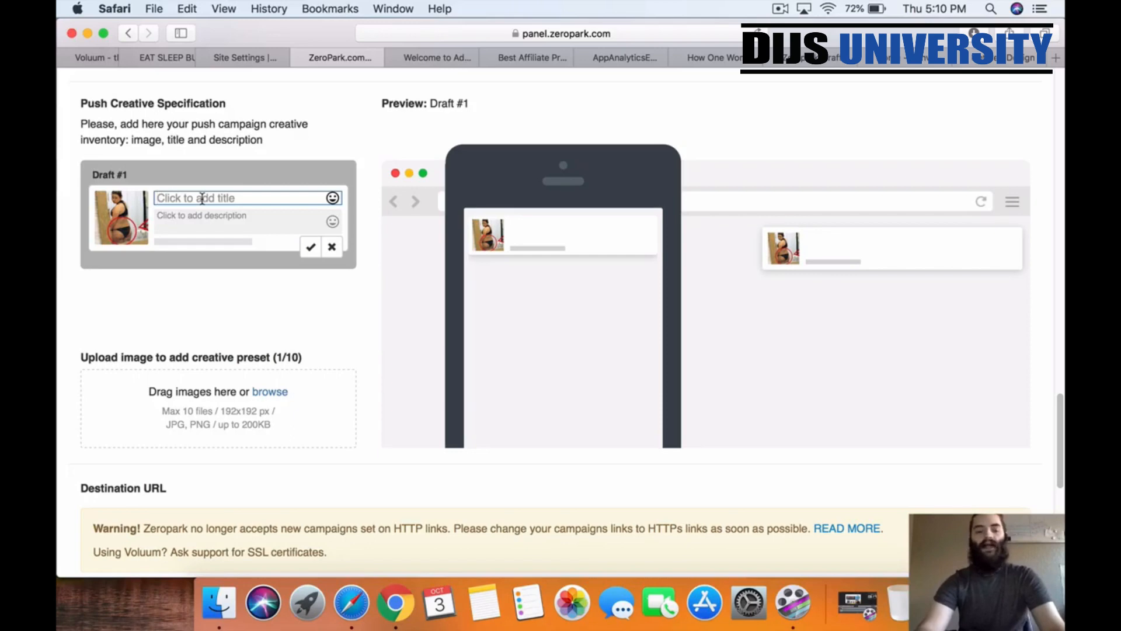
type("i Los")
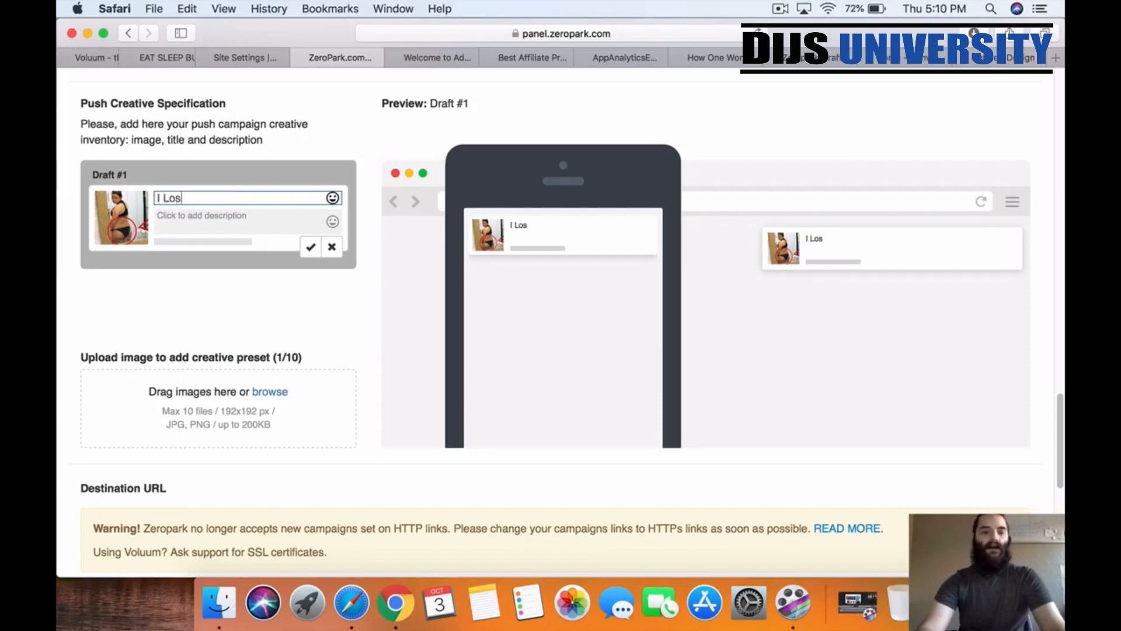
key("BackSpace")
key("BackSpace")
type("ost")
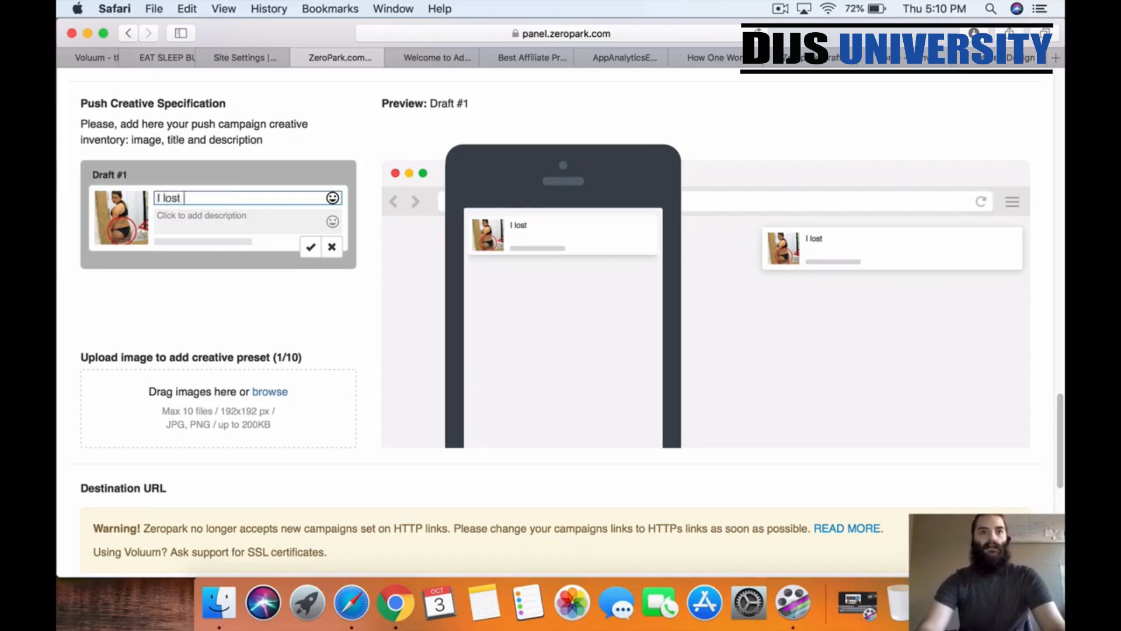
type(" 14lbs in")
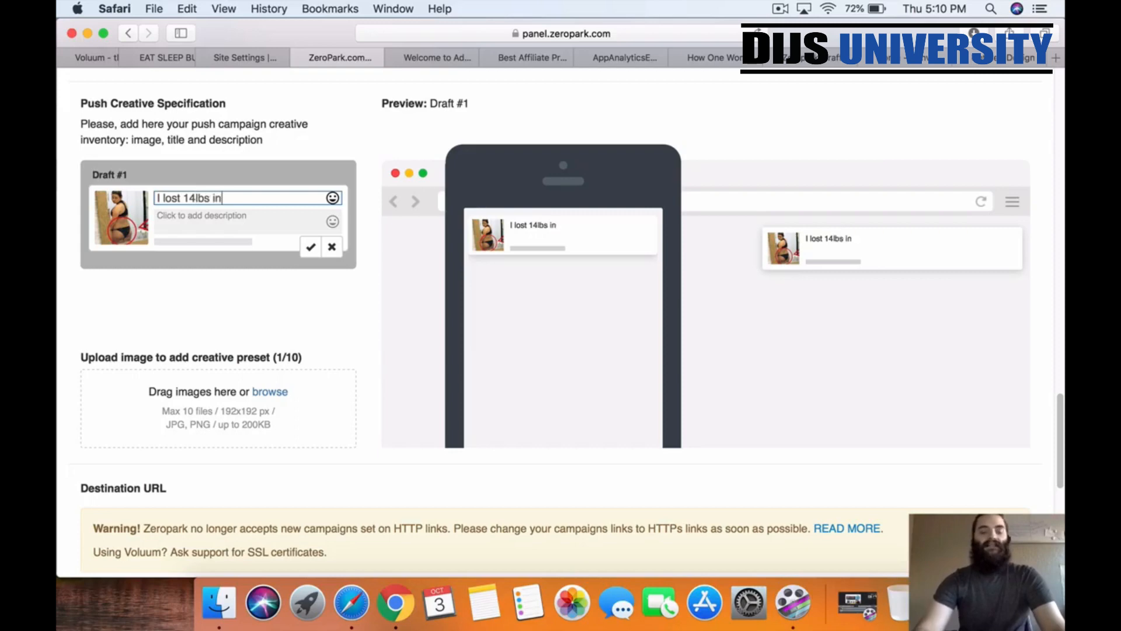
type(" 7 days")
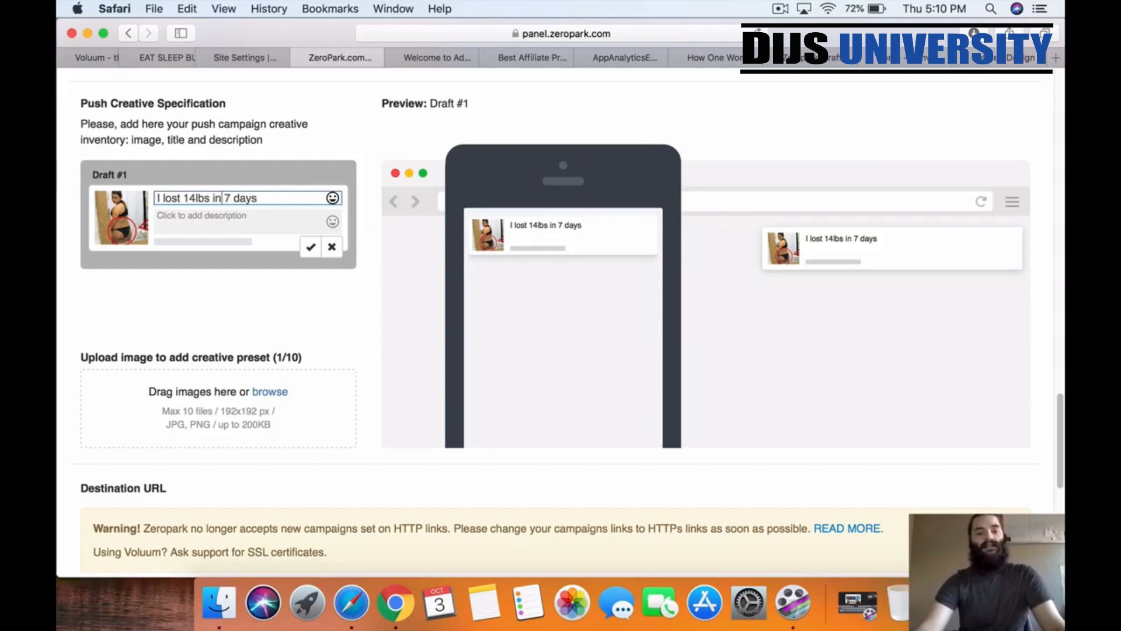
type("only")
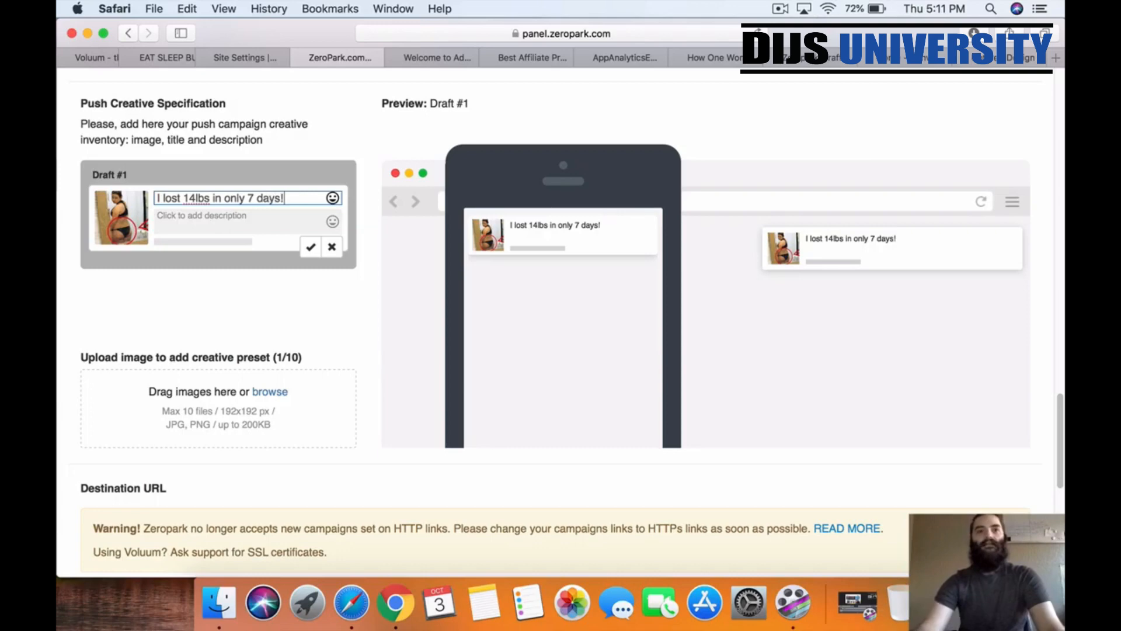
- Begin the Draft #1 creative's description with "See how I"
left_click(174, 219)
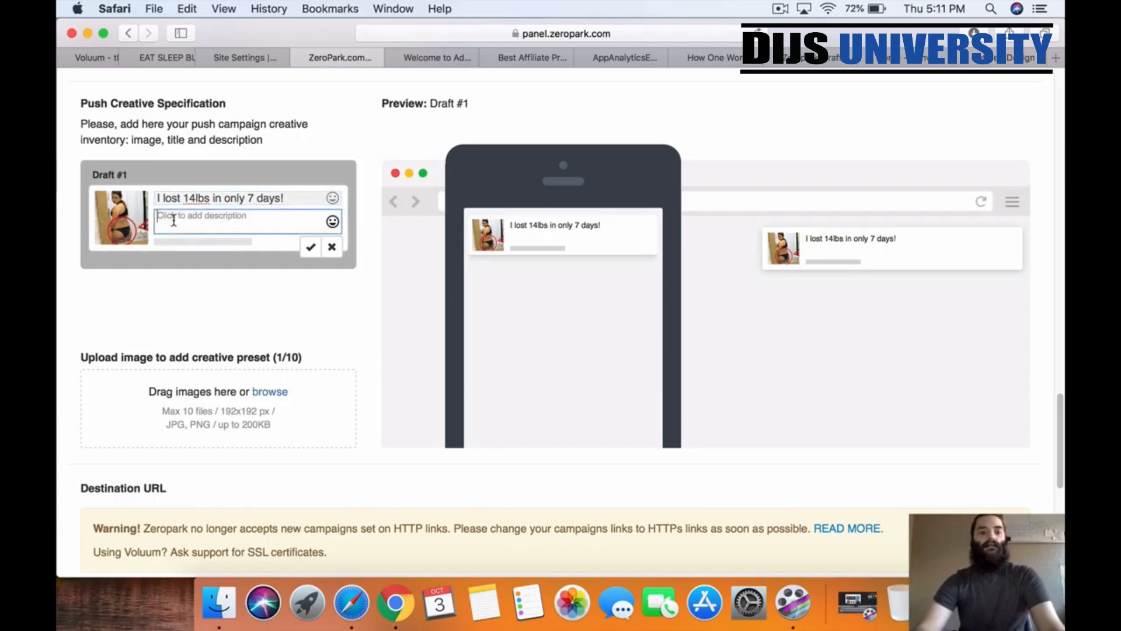
type("See ")
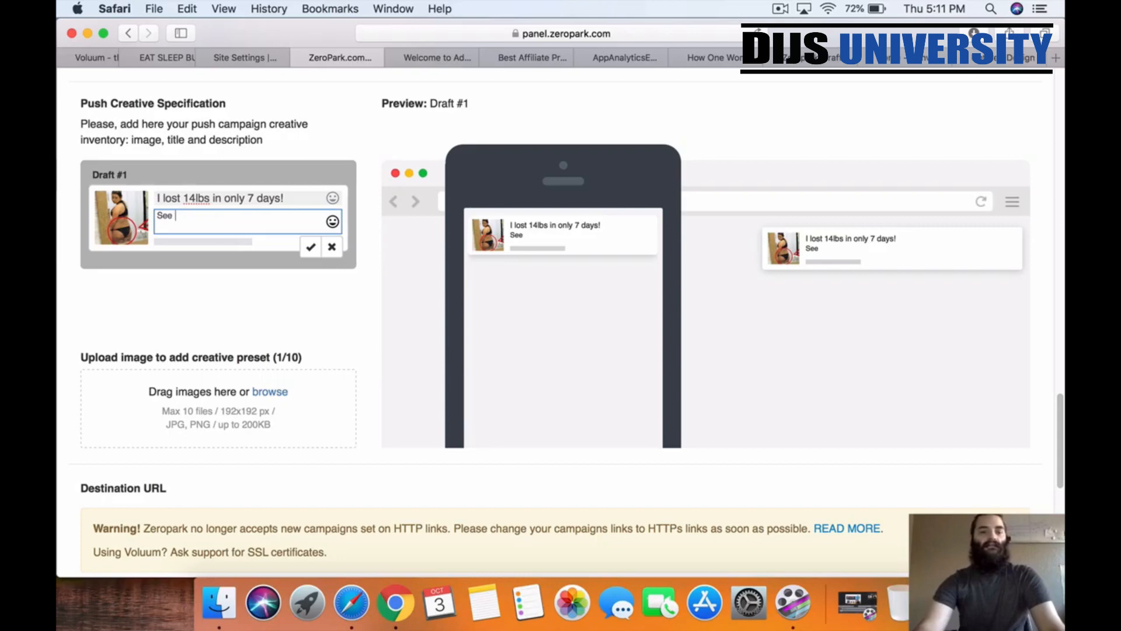
type("how i")
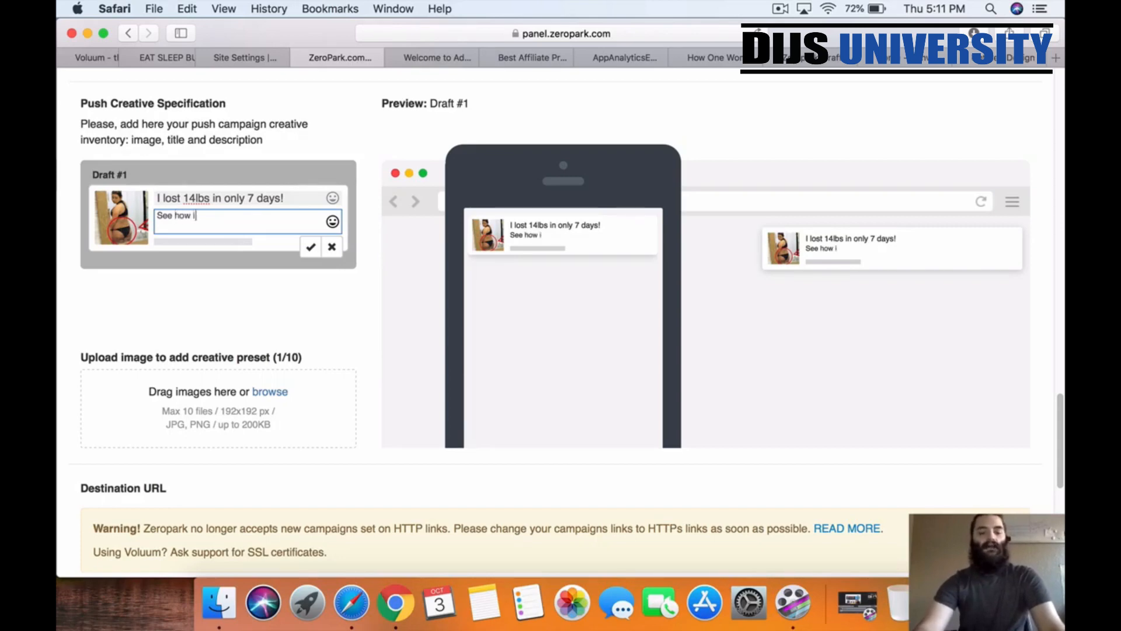
type(" bu")
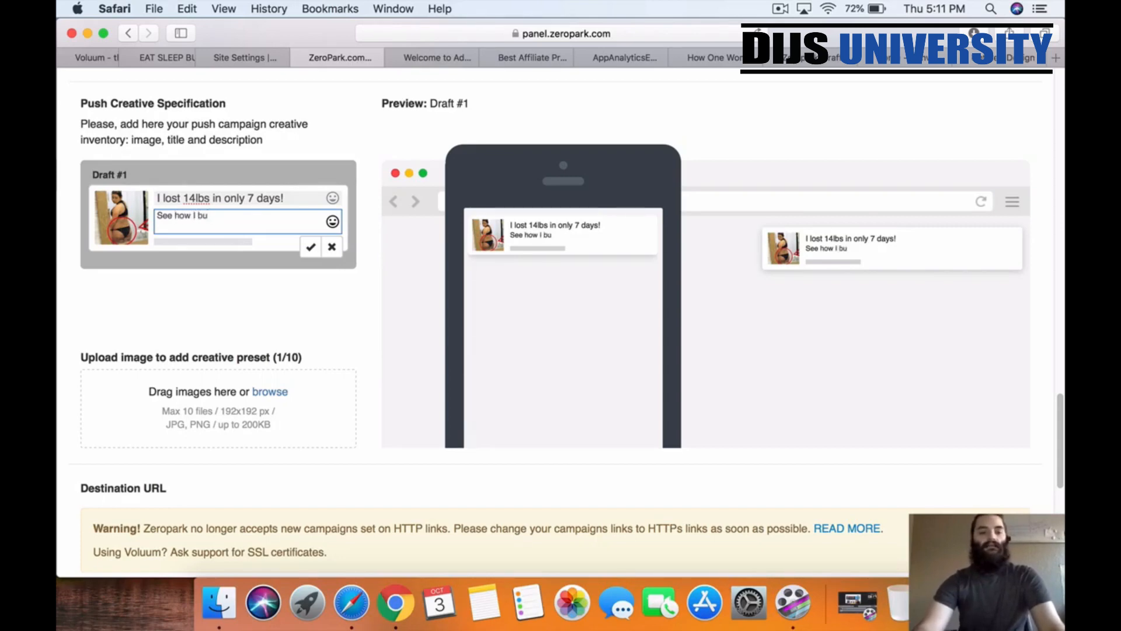
type("ur")
key("BackSpace")
key("BackSpace")
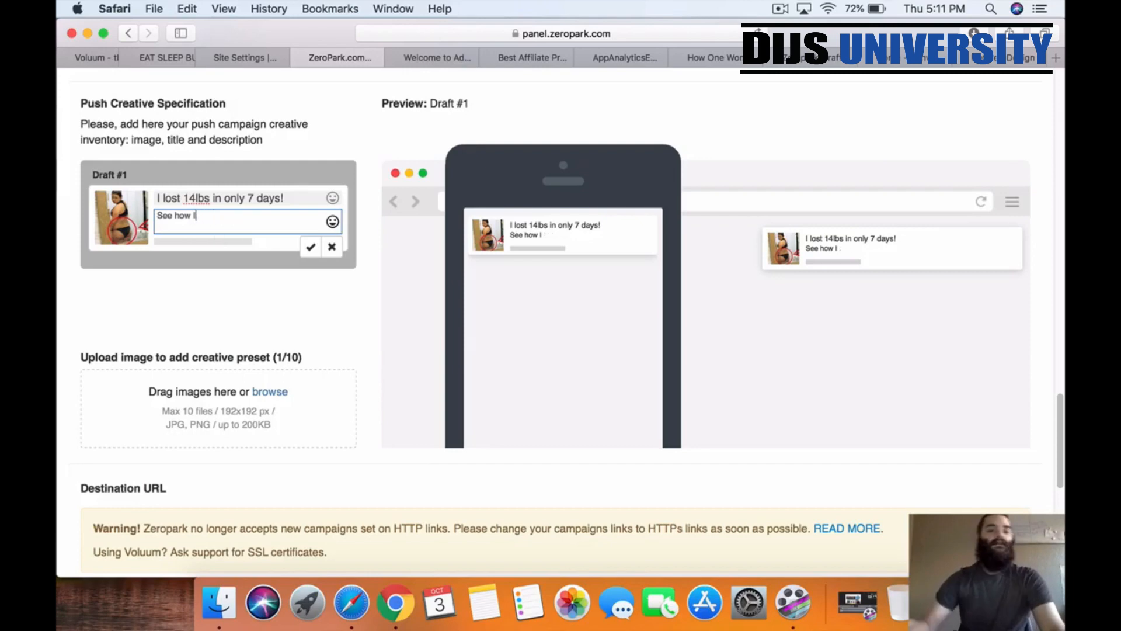
- Check the Eat Sleep Burn page headline for description wording and return to the Zeropark campaign form
left_click(166, 63)
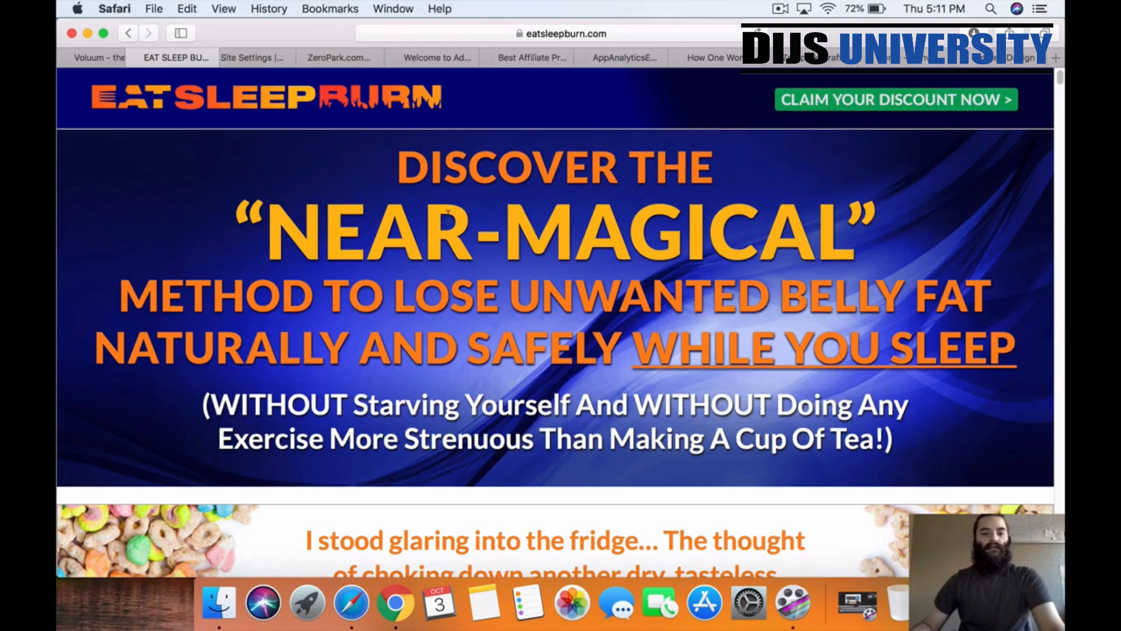
left_click(255, 58)
left_click(169, 58)
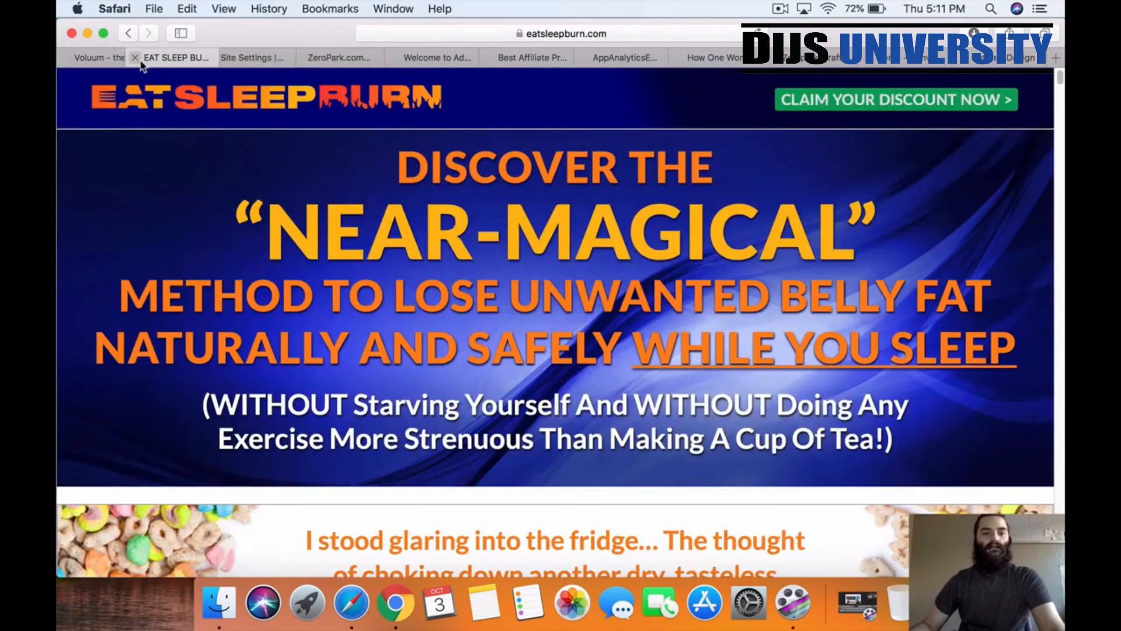
left_click(606, 58)
left_click(514, 56)
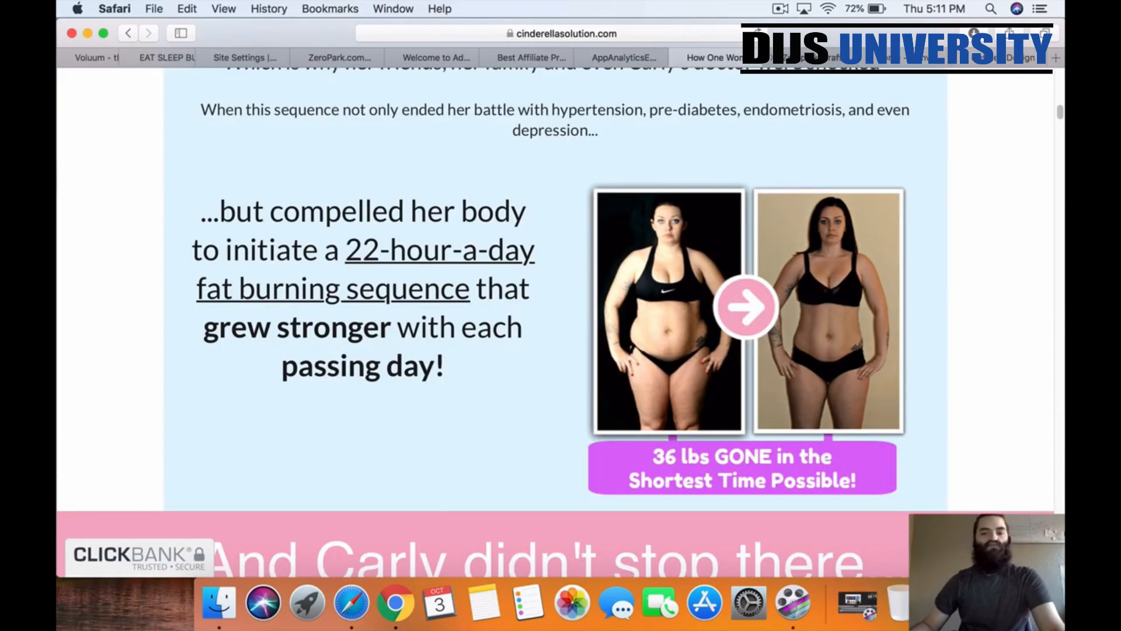
left_click(340, 57)
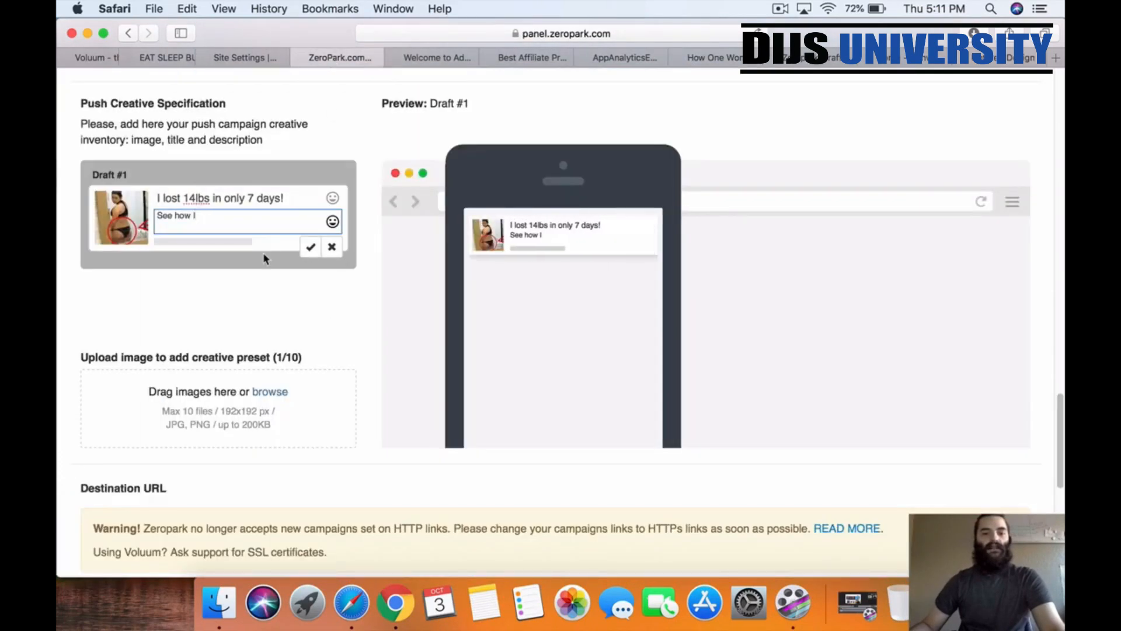
- Complete the Draft #1 description as "See how I lost unwanted belly fat naturally while I slep!" and save the creative
type("lost unw")
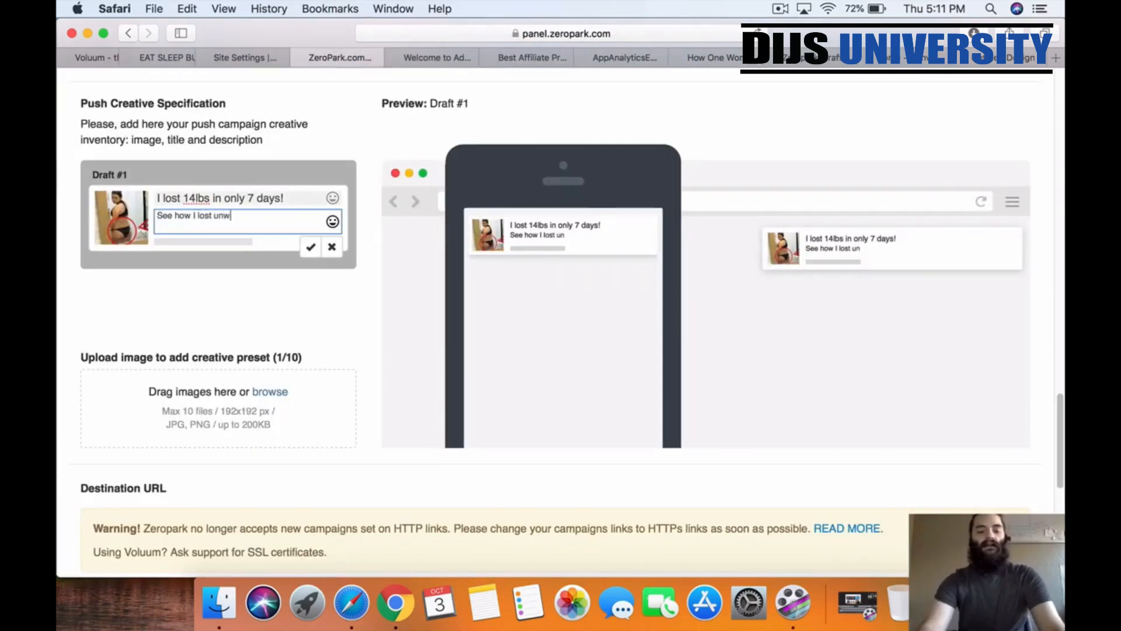
type("anted belly")
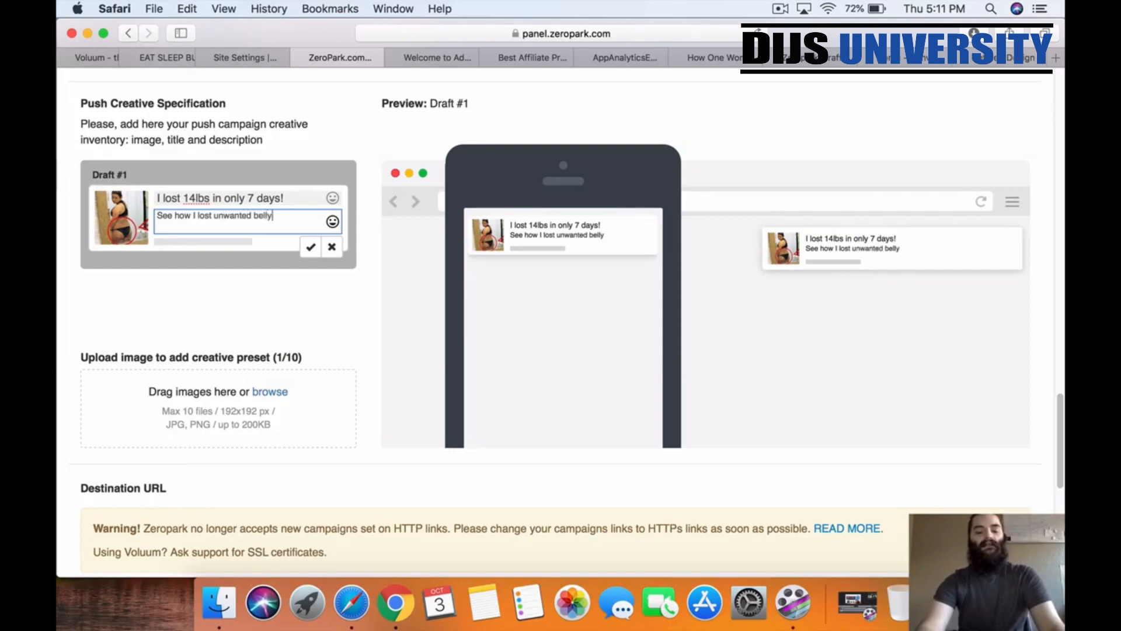
type(" fat natura")
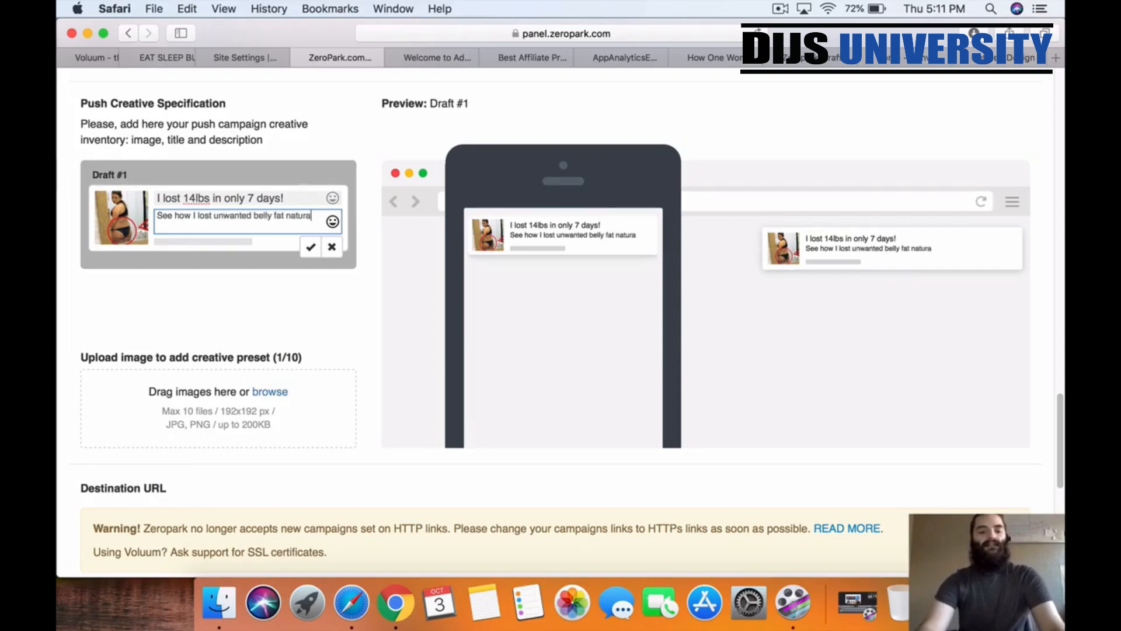
type("al")
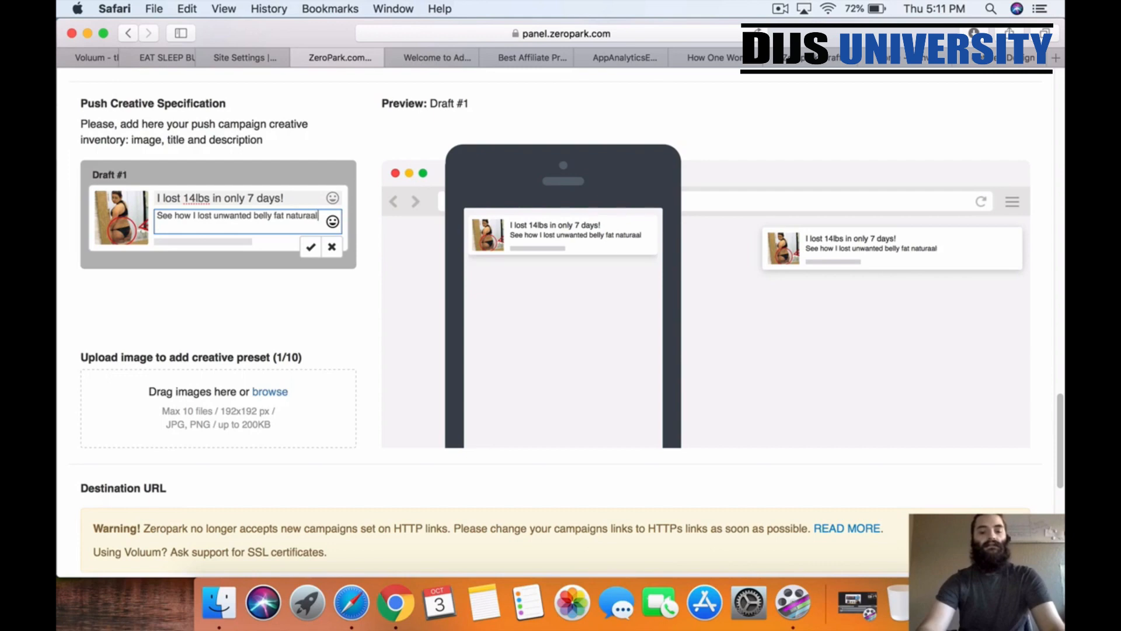
key("BackSpace")
key("BackSpace")
type("lly ")
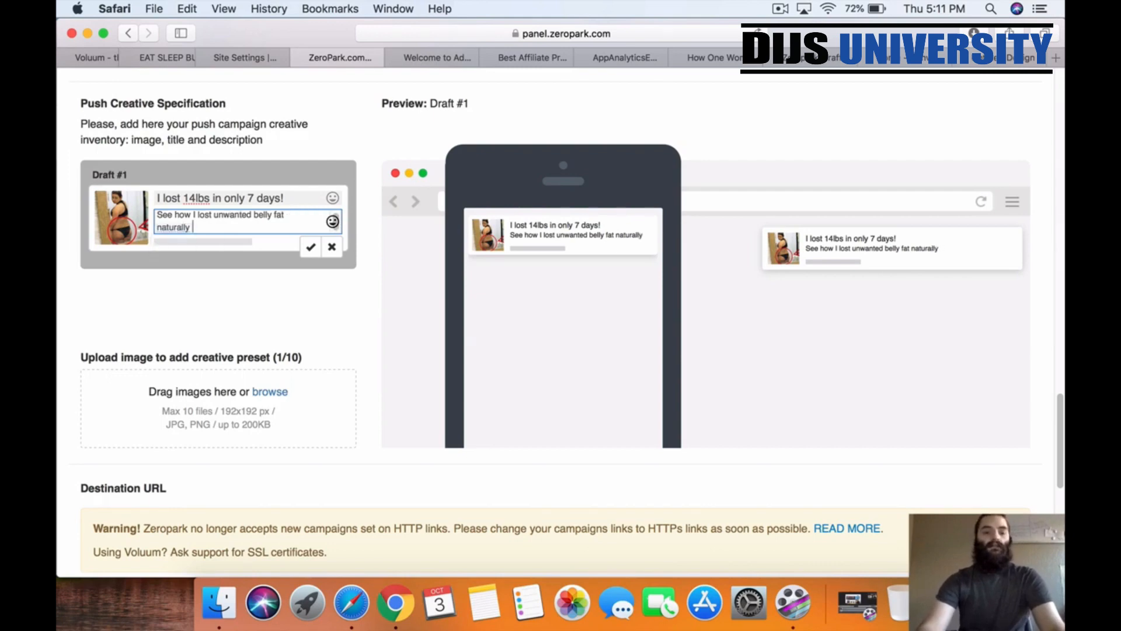
type("while i slept")
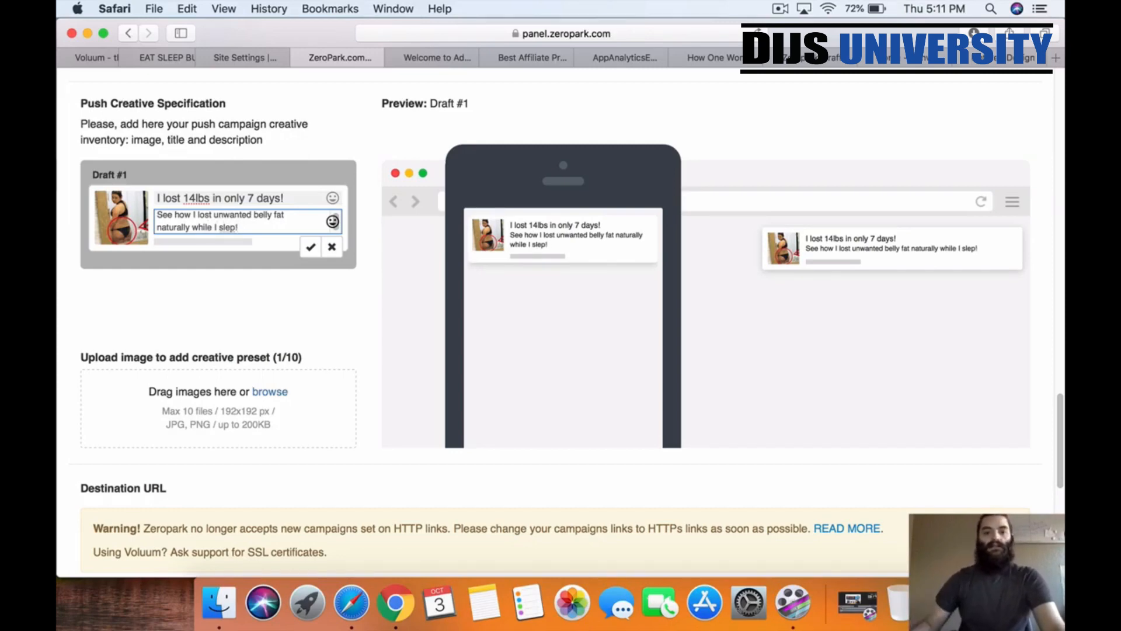
left_click(311, 247)
- Examine the creative preset upload limit and image requirements below the Draft #1 creative
scroll(315, 286, "down", 1)
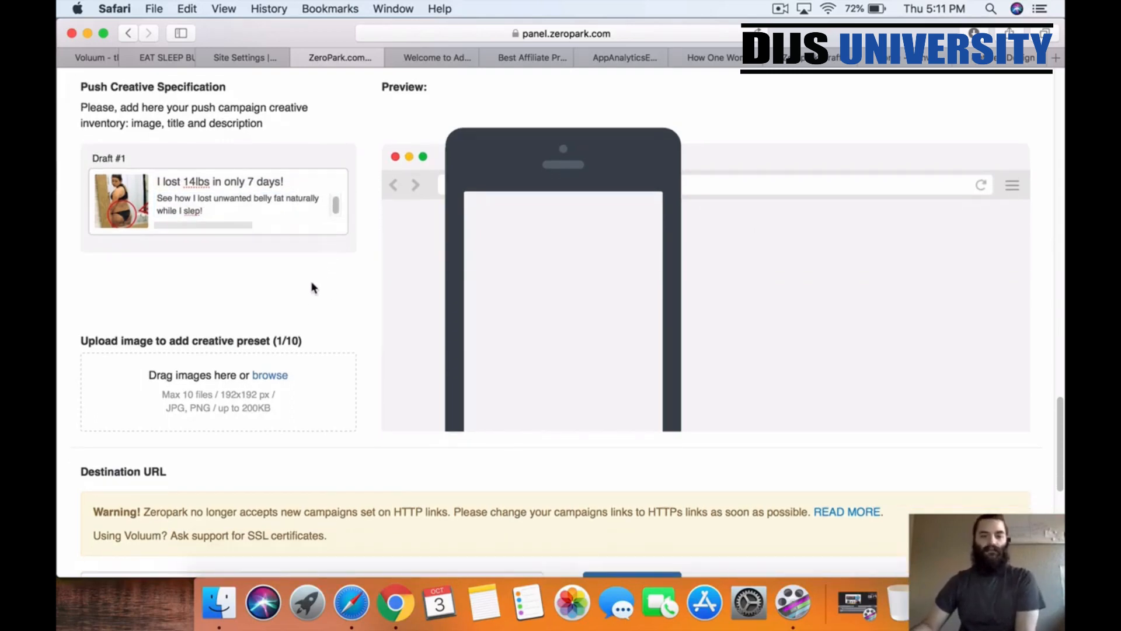
scroll(314, 288, "down", 3)
left_click_drag(151, 279, 296, 281)
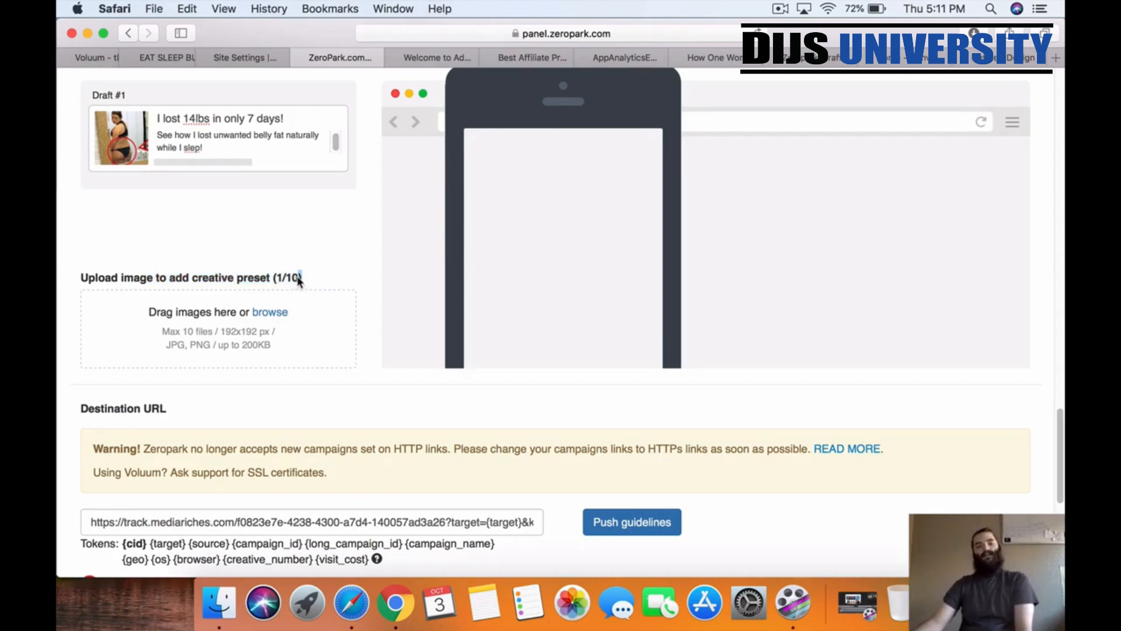
- Upload Untitled design-7.png from the Downloads folder as the second creative preset
left_click(280, 314)
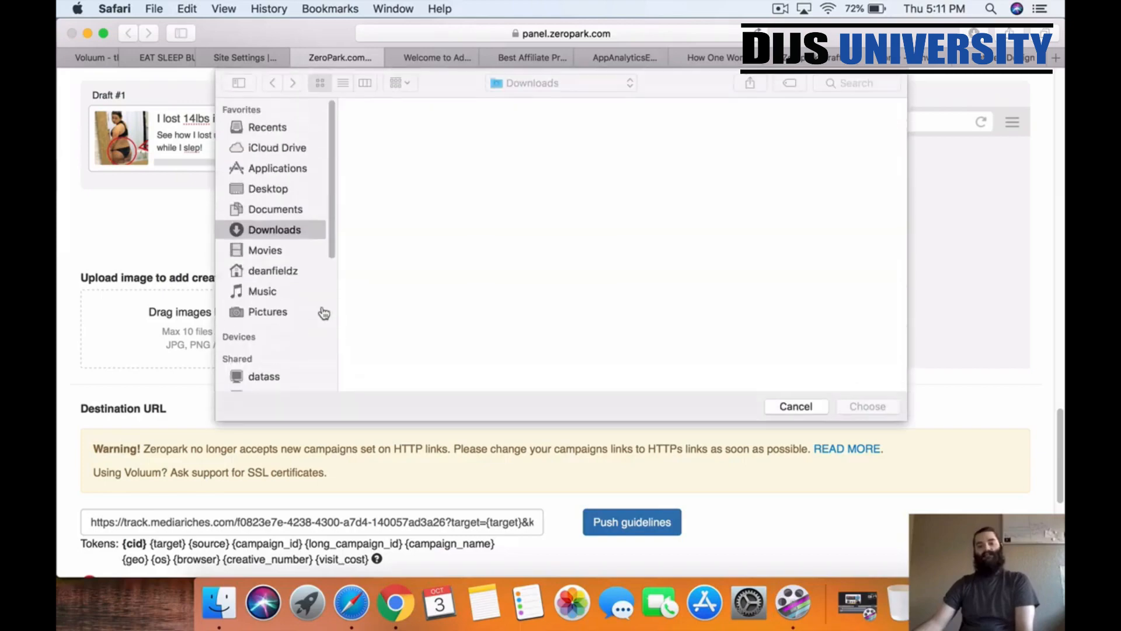
scroll(671, 251, "down", 10)
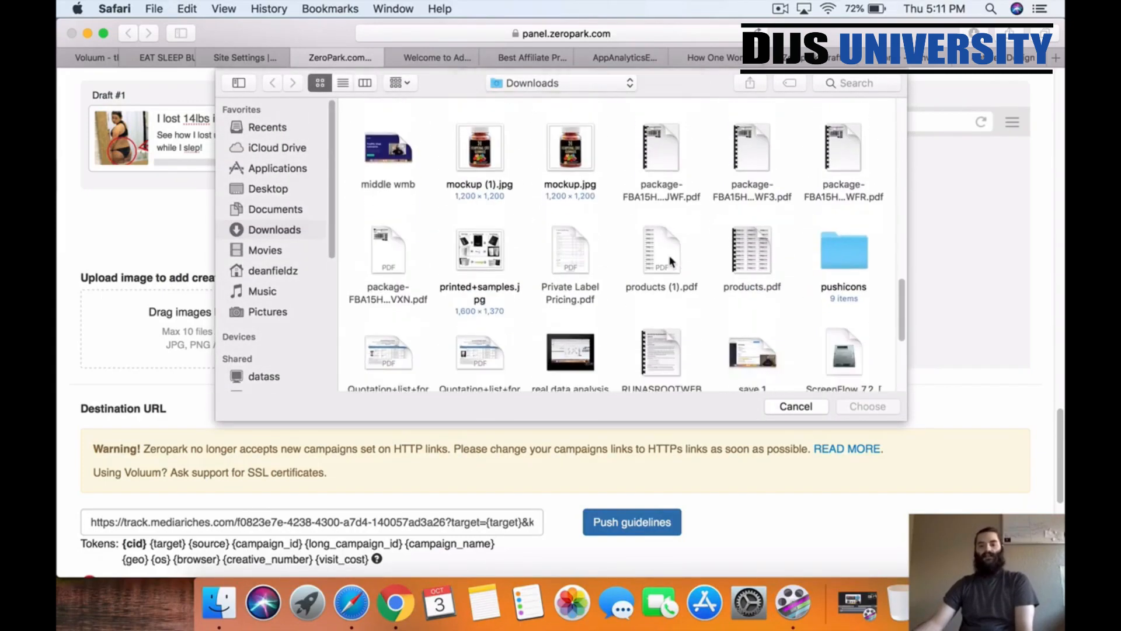
scroll(666, 254, "down", 5)
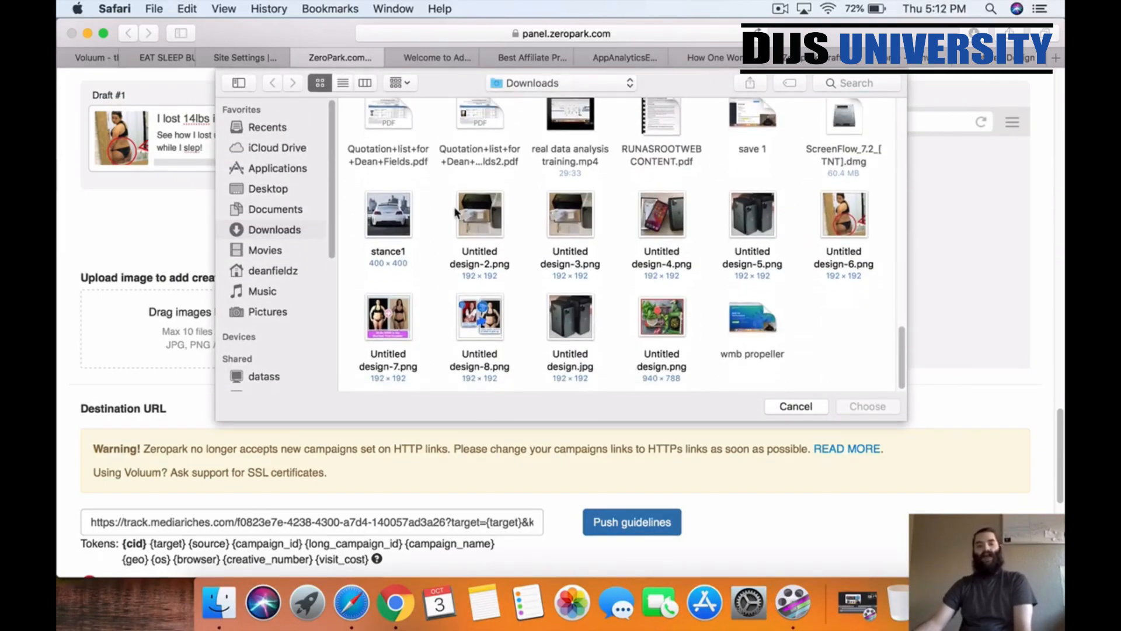
left_click(389, 315)
left_click(871, 406)
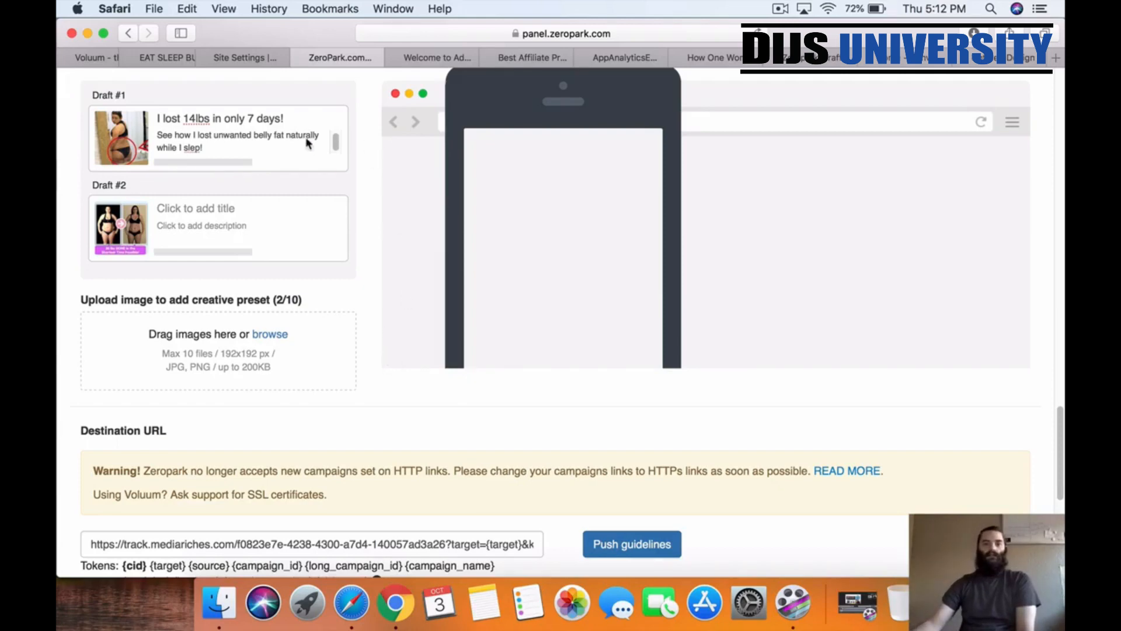
- Title the Draft #2 creative "40 year old mom loses 47 lbs!"
left_click(196, 209)
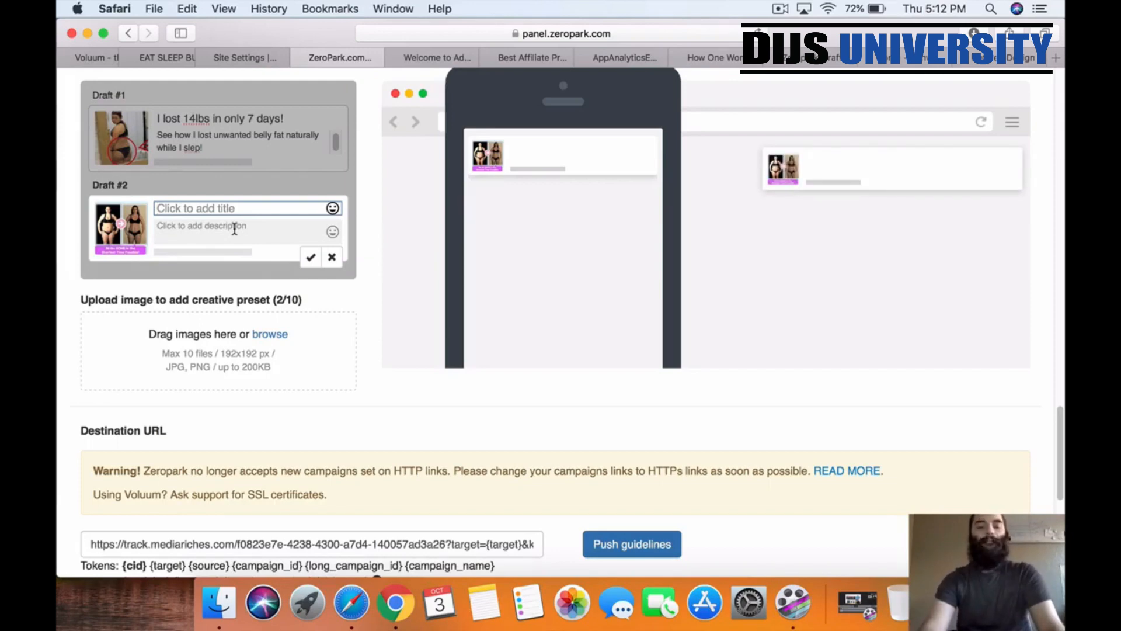
type("40 e")
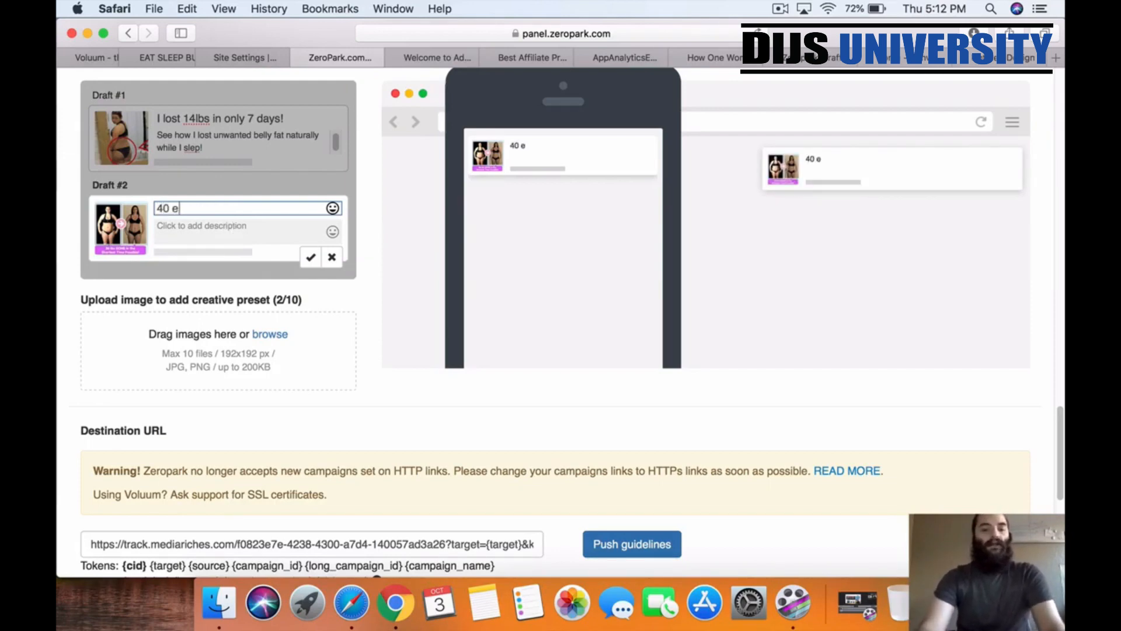
key("BackSpace")
type("year o")
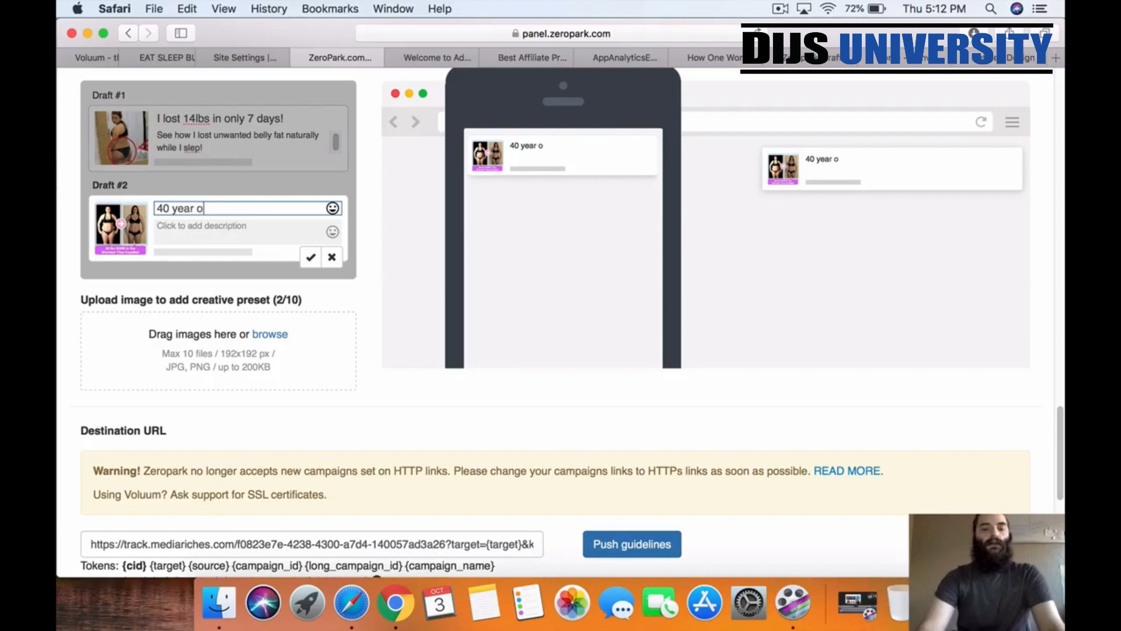
type("ld mom")
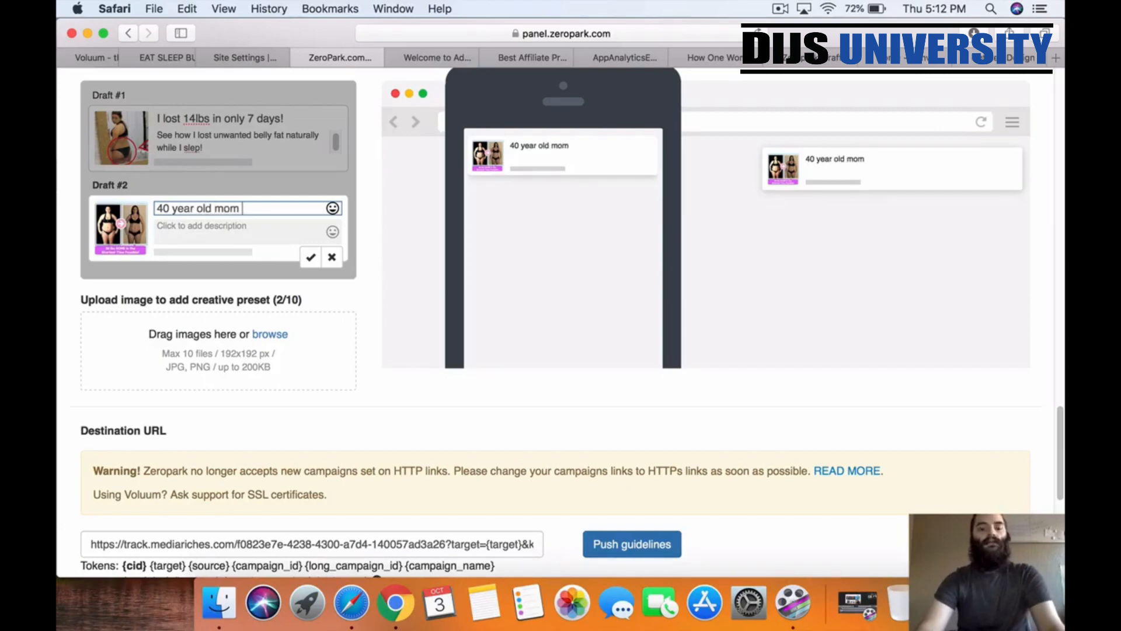
type(" loo")
key("BackSpace")
type("s")
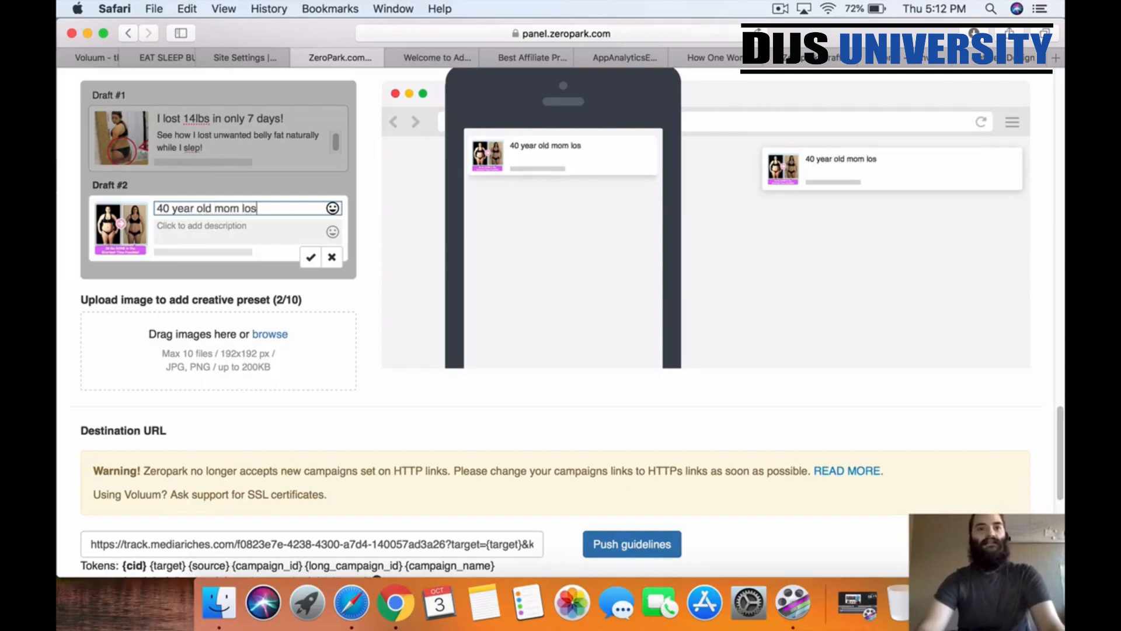
type("es 4")
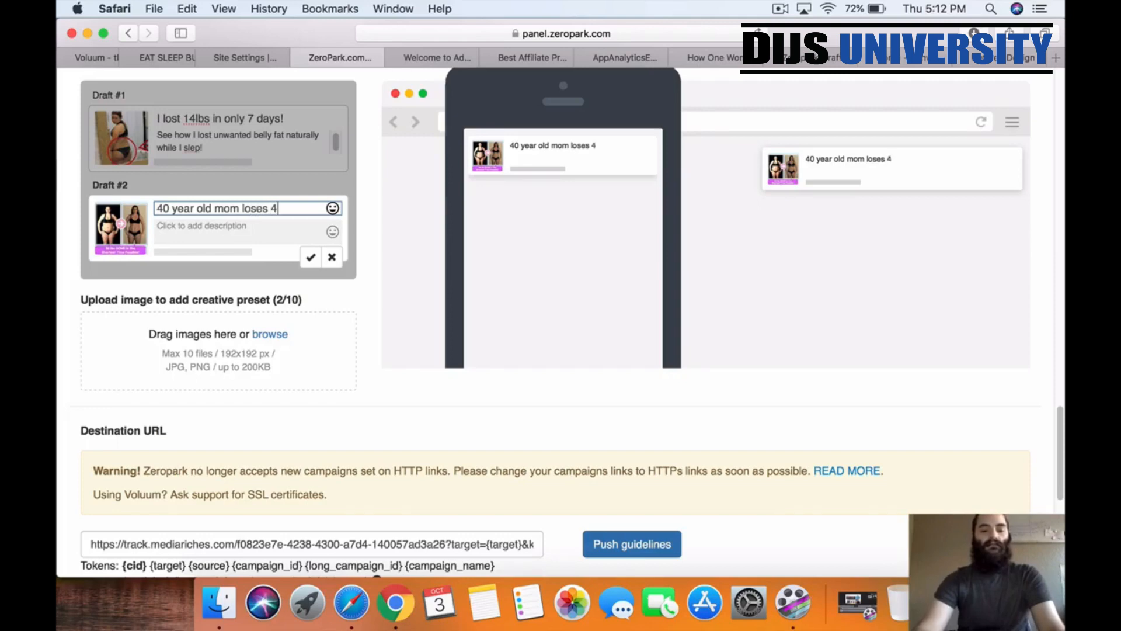
type("7 ")
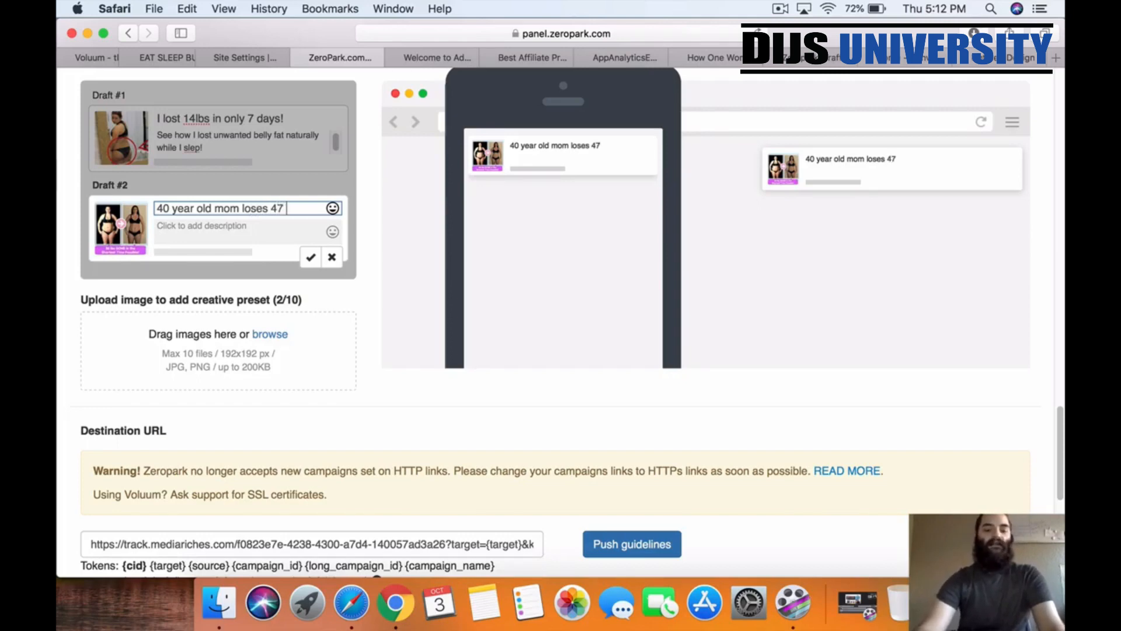
type("lbs!")
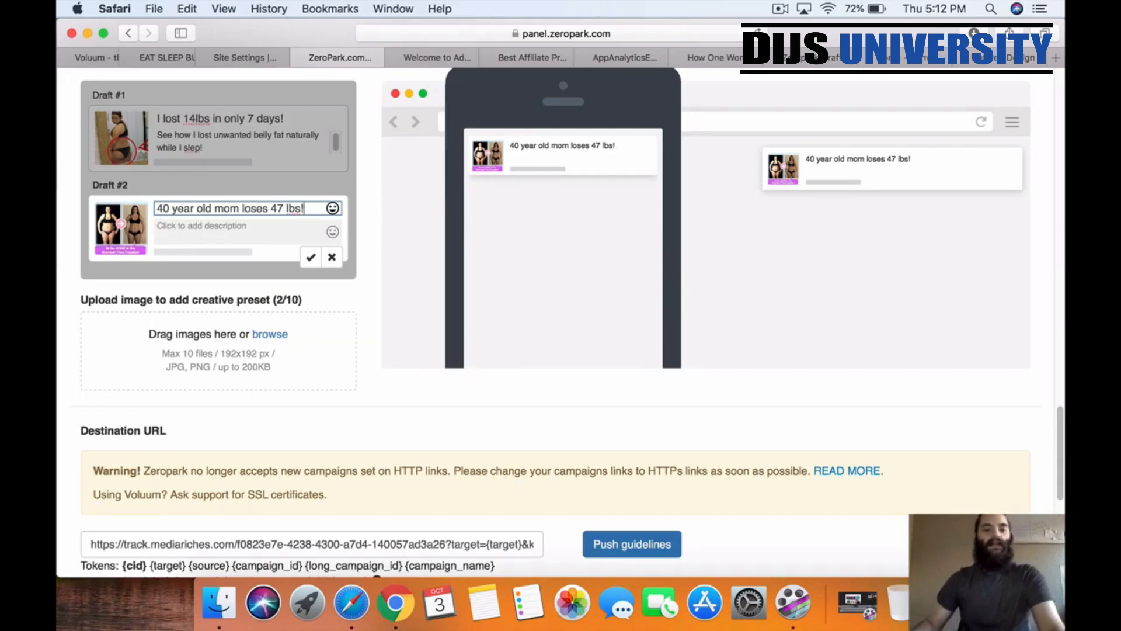
- Set the Draft #2 description to "Without starving or tedious excerisice" and save the creative
left_click(235, 229)
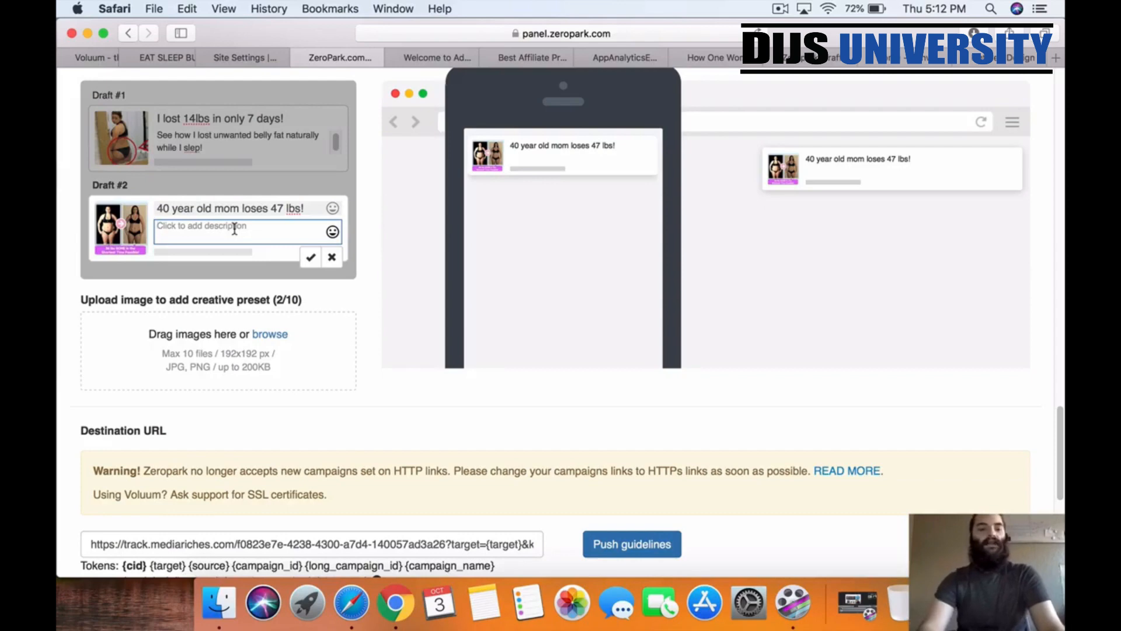
type("Without st")
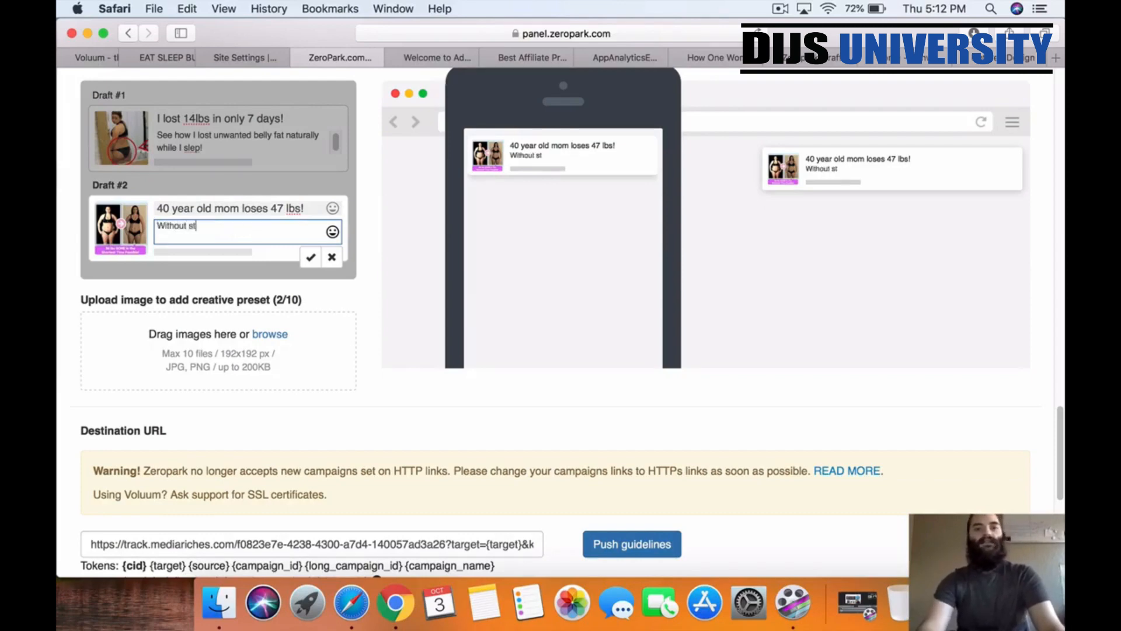
type("arving or")
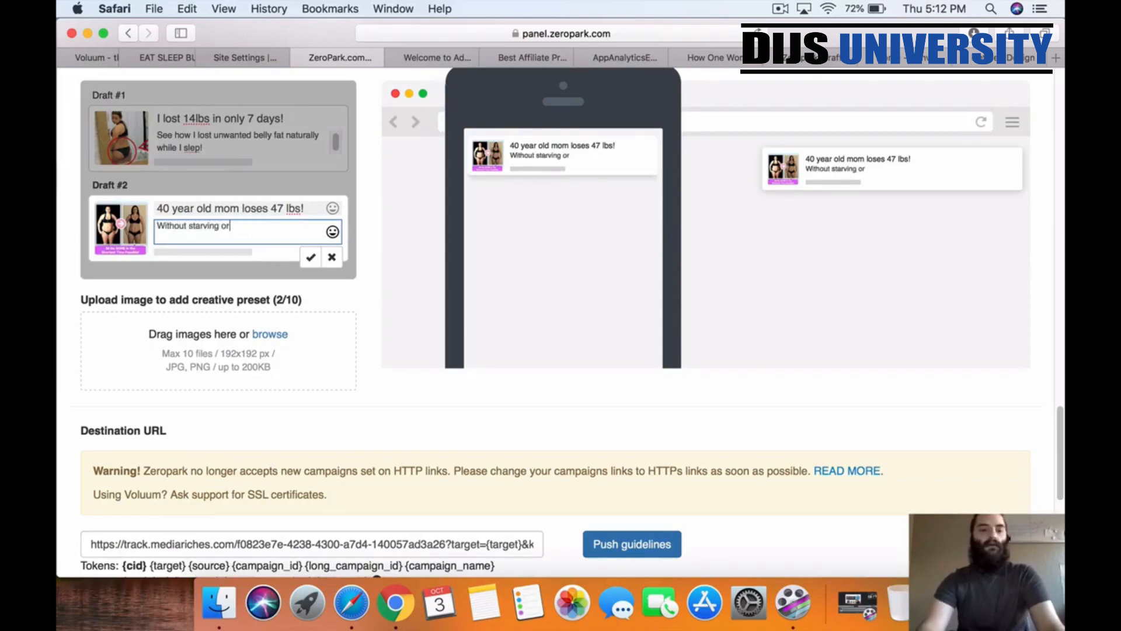
type(" tedious ")
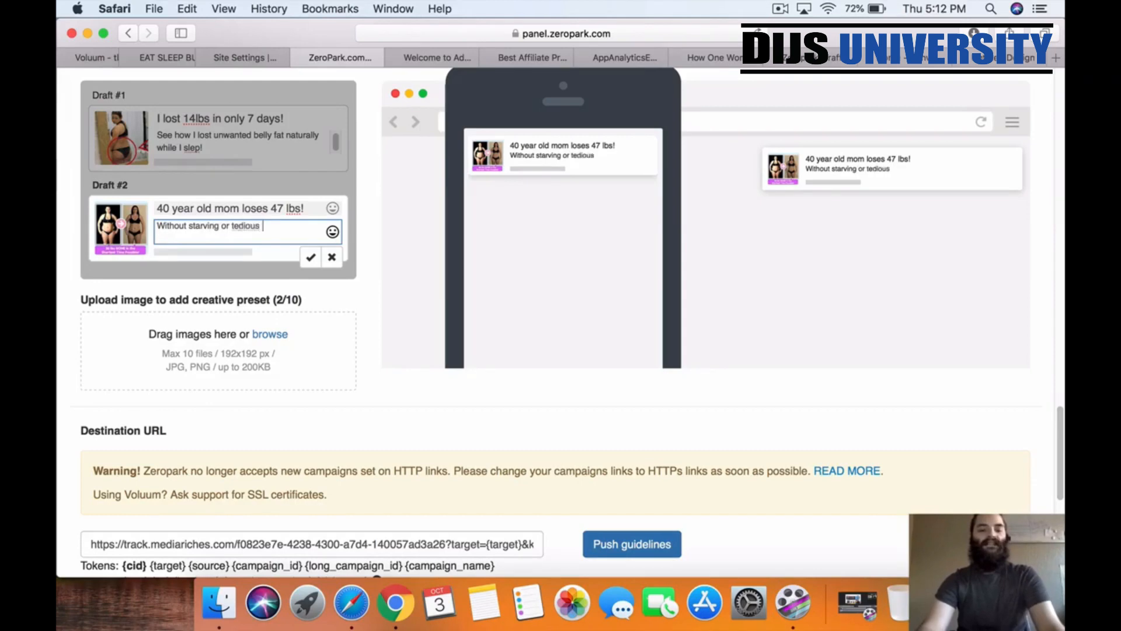
type("excerisice")
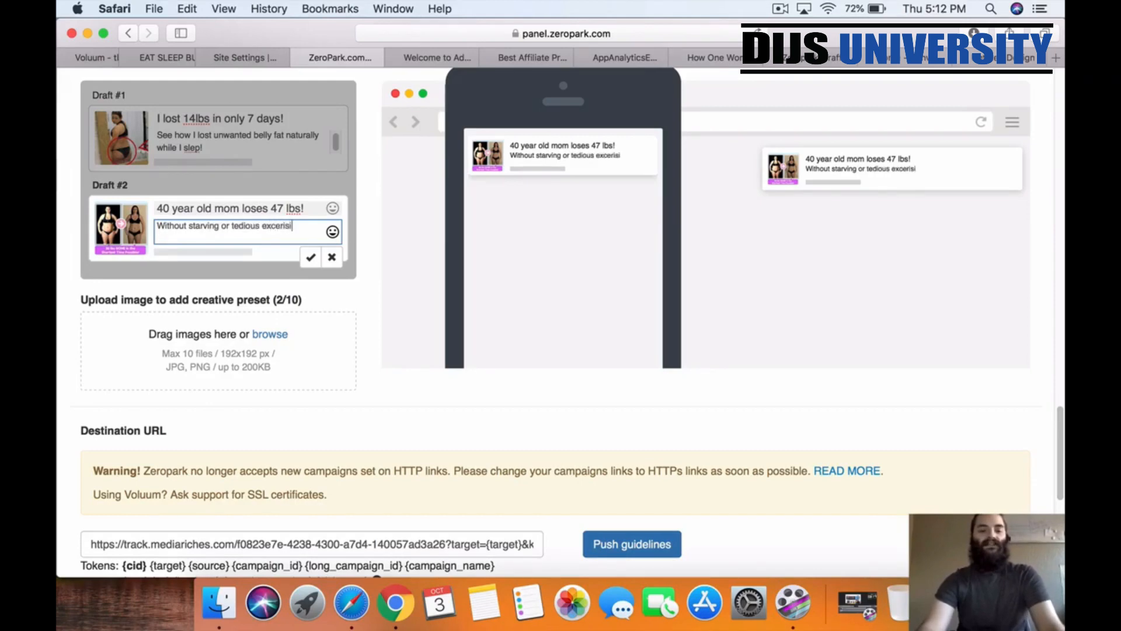
left_click(312, 257)
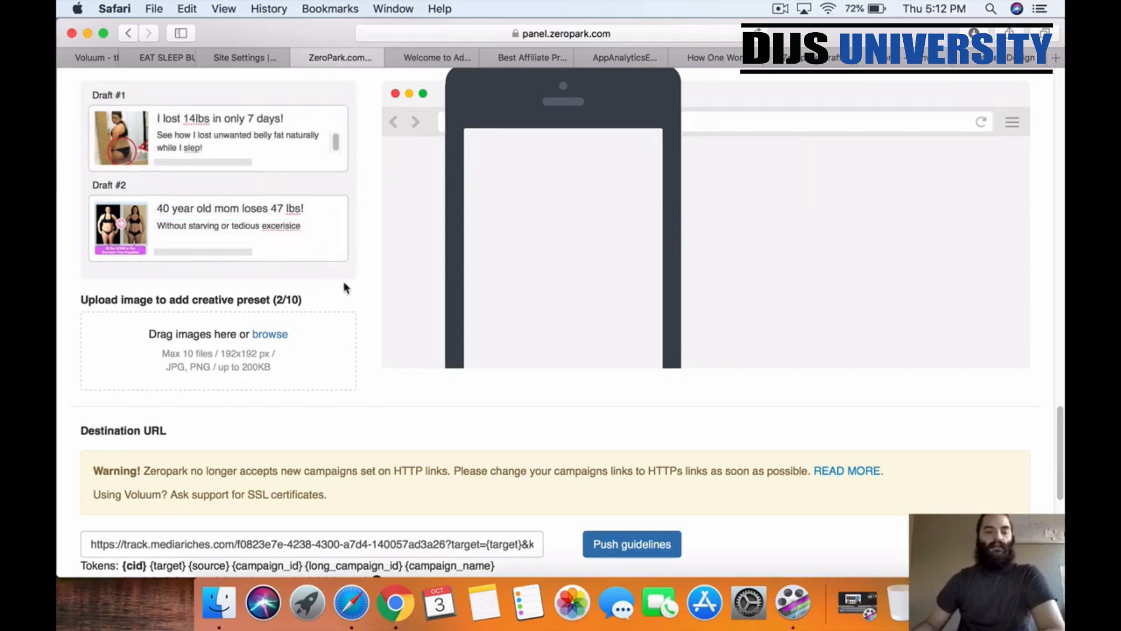
- Upload Untitled design-8.png from the Downloads folder as the third creative preset
scroll(345, 288, "down", 1)
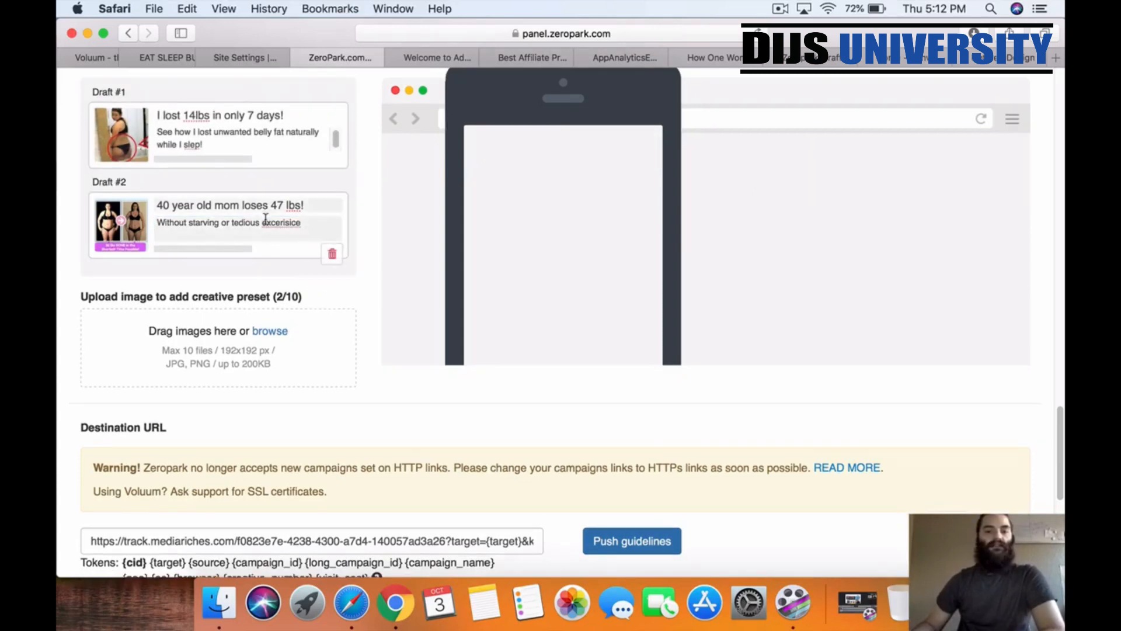
left_click(259, 334)
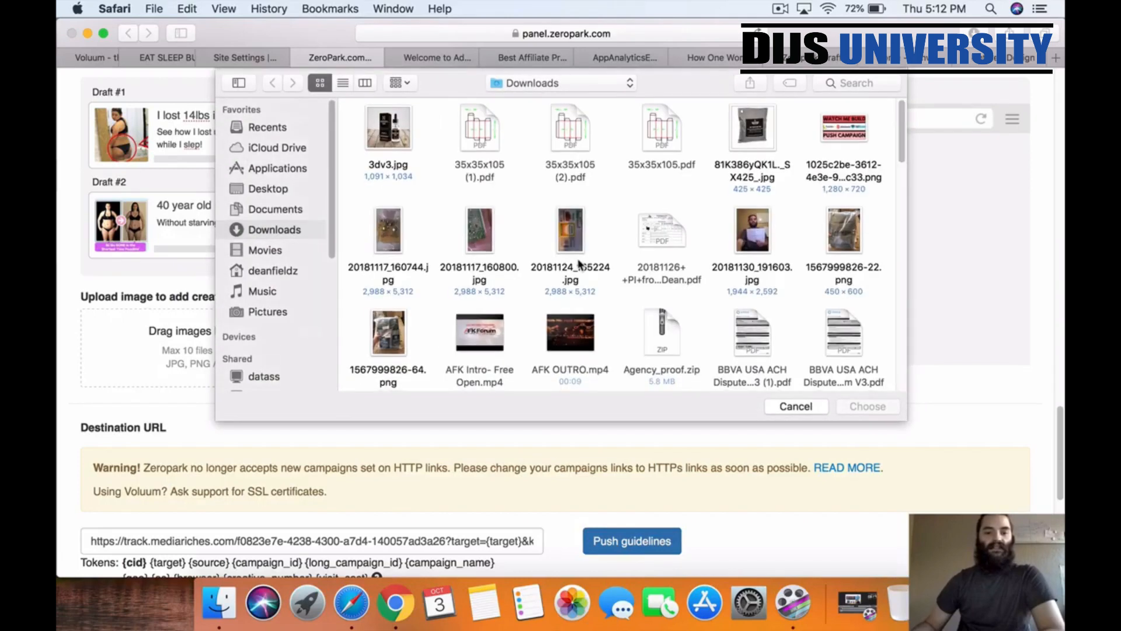
scroll(579, 264, "down", 8)
scroll(579, 264, "down", 10)
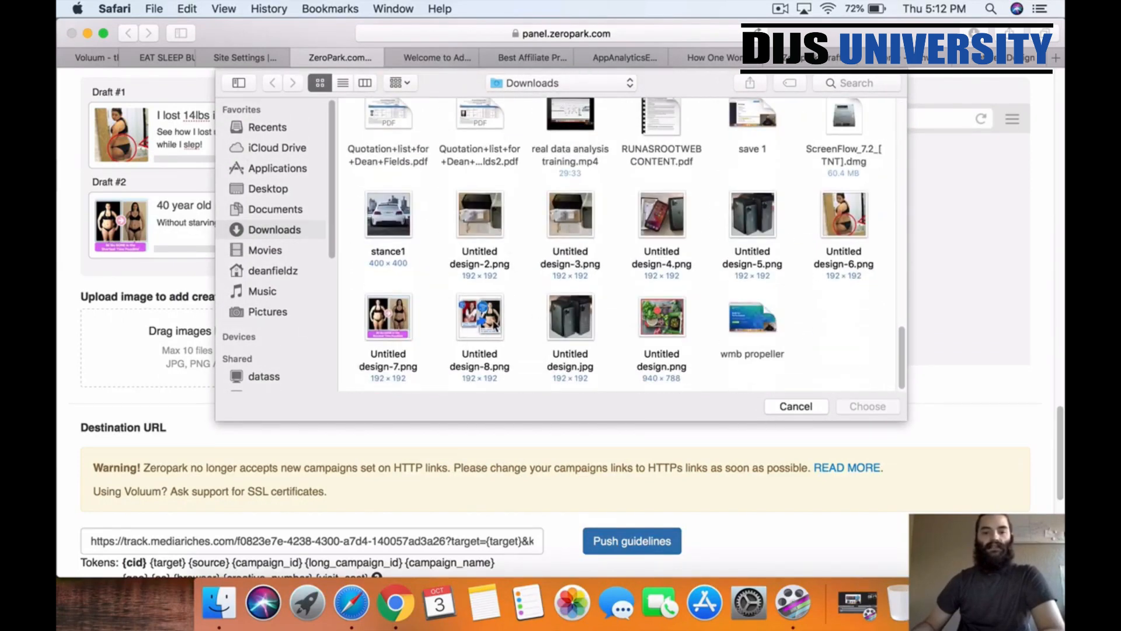
left_click(494, 323)
left_click(866, 409)
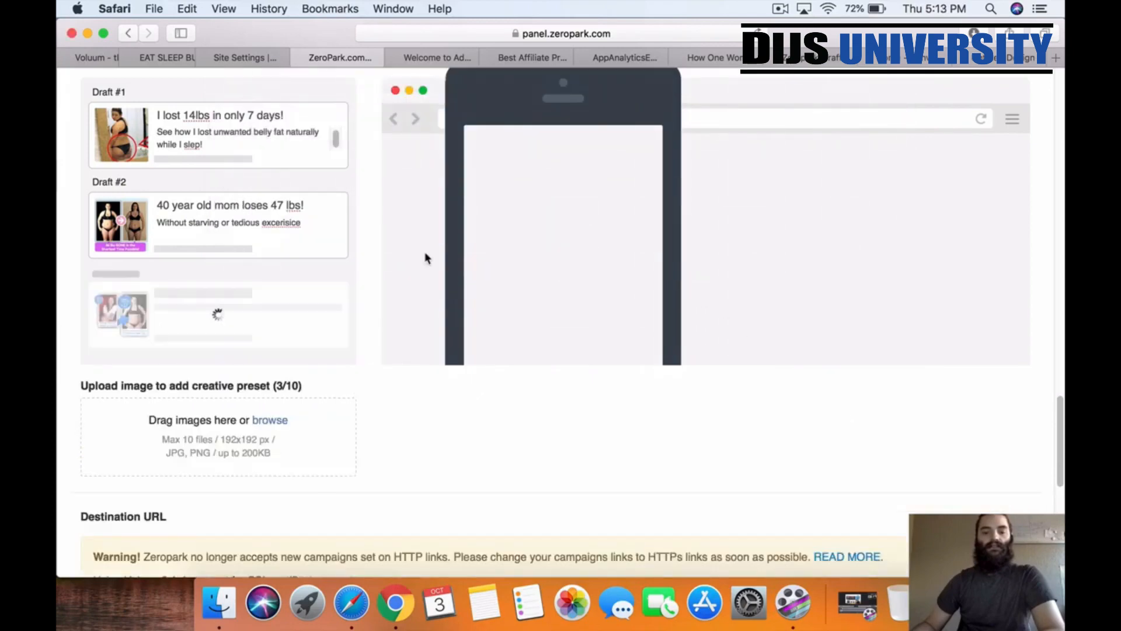
- Examine the headlines on the Eat Sleep Burn text and video pages for ad wording, dismiss the exit popup, and return to the Zeropark campaign form
left_click(167, 58)
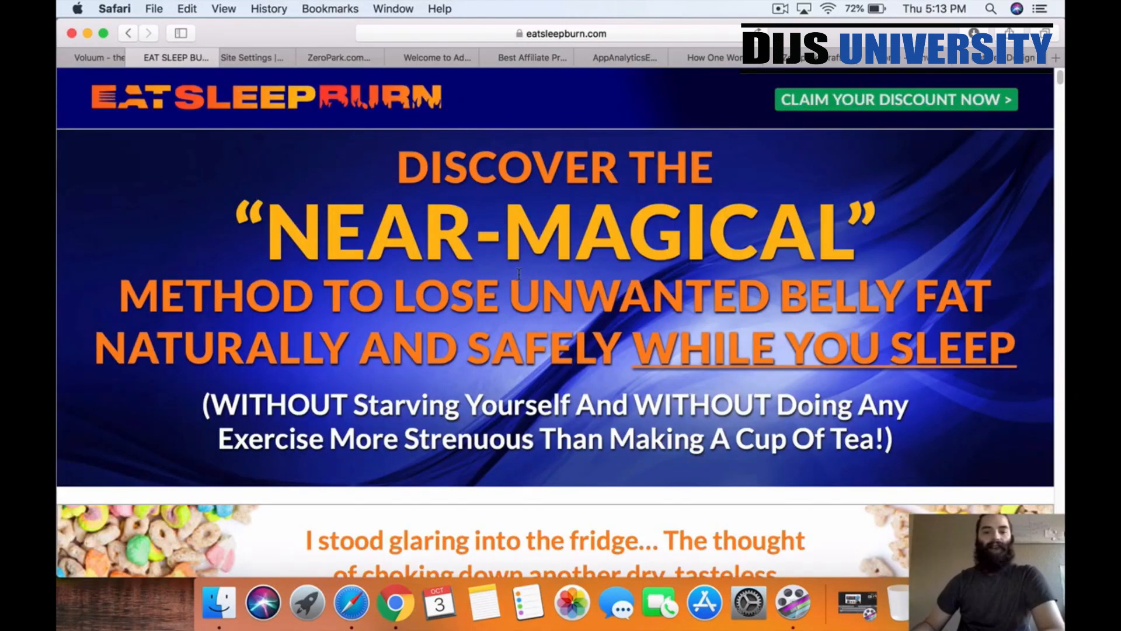
scroll(350, 286, "down", 10)
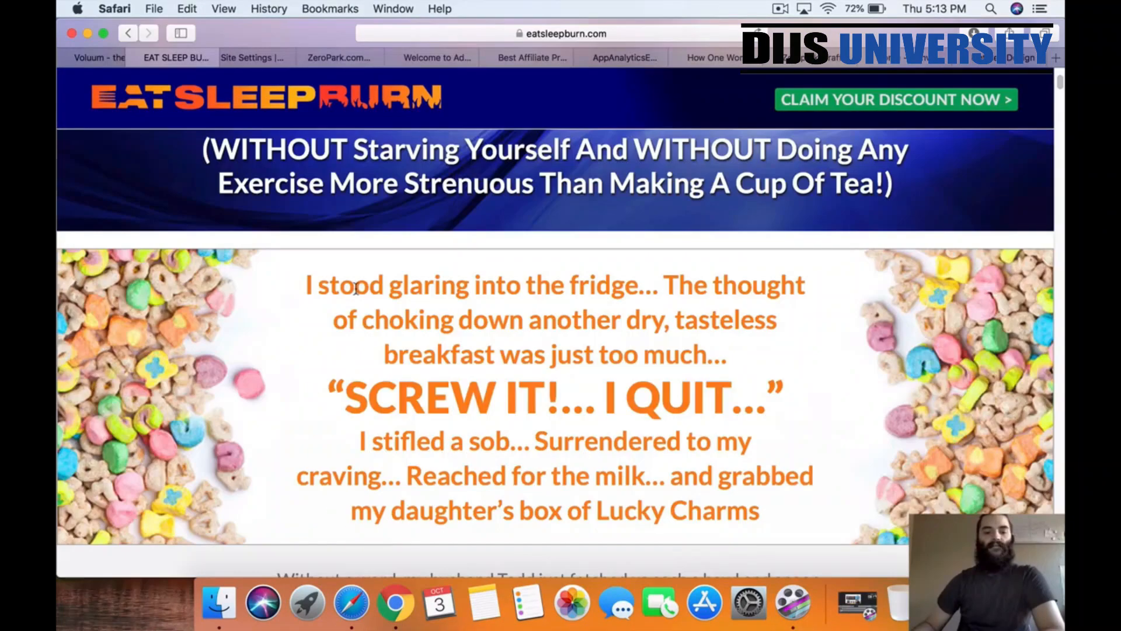
scroll(356, 288, "up", 10)
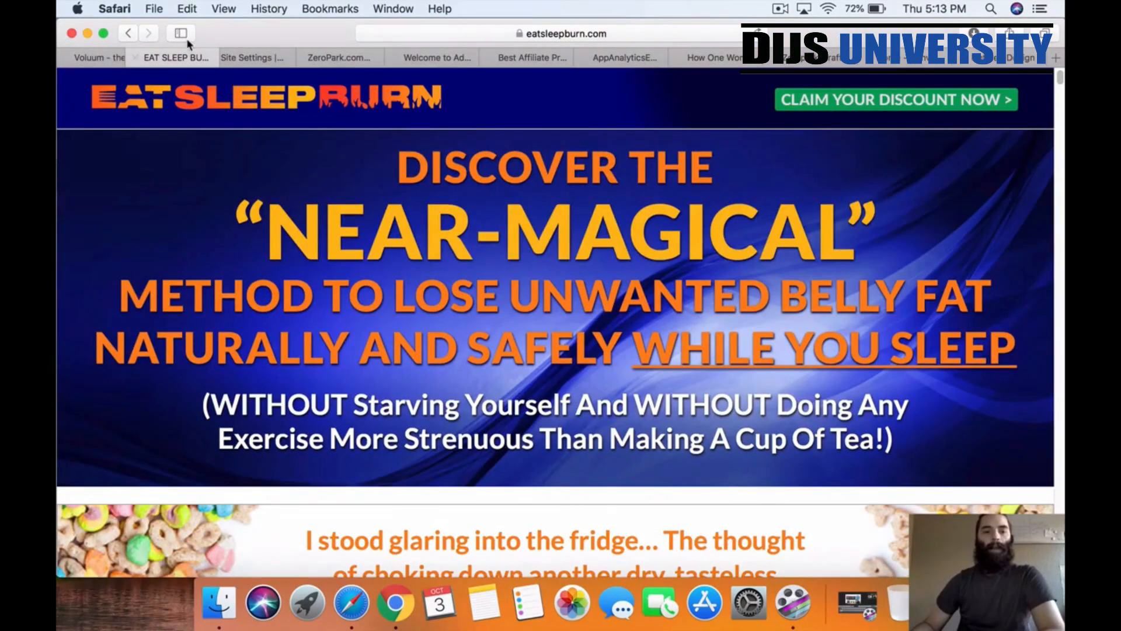
left_click(130, 34)
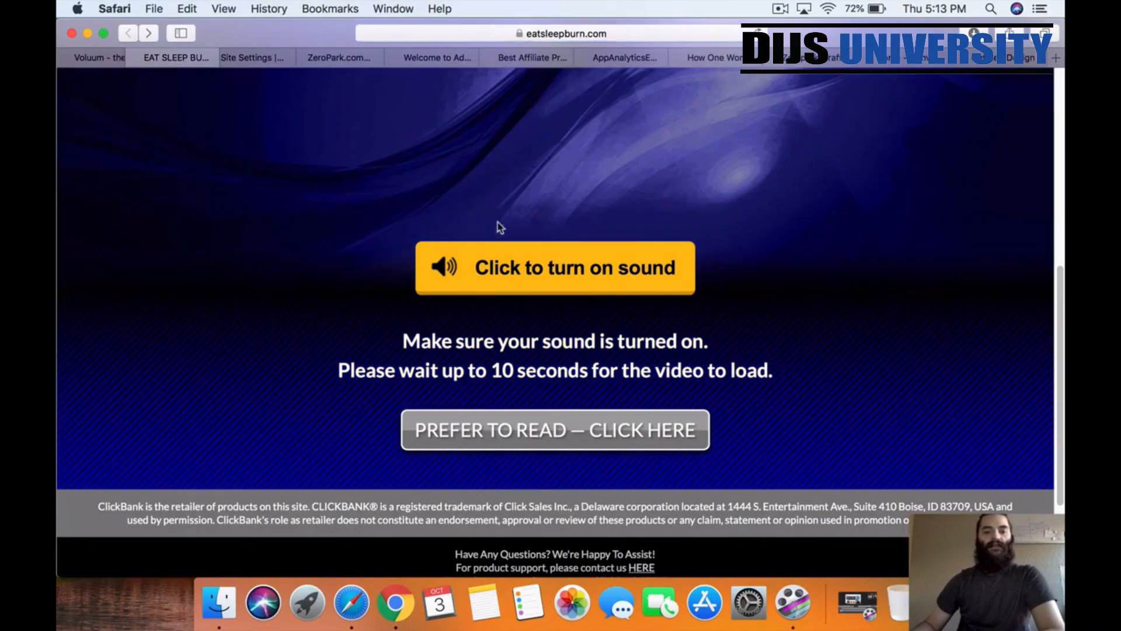
scroll(415, 307, "up", 10)
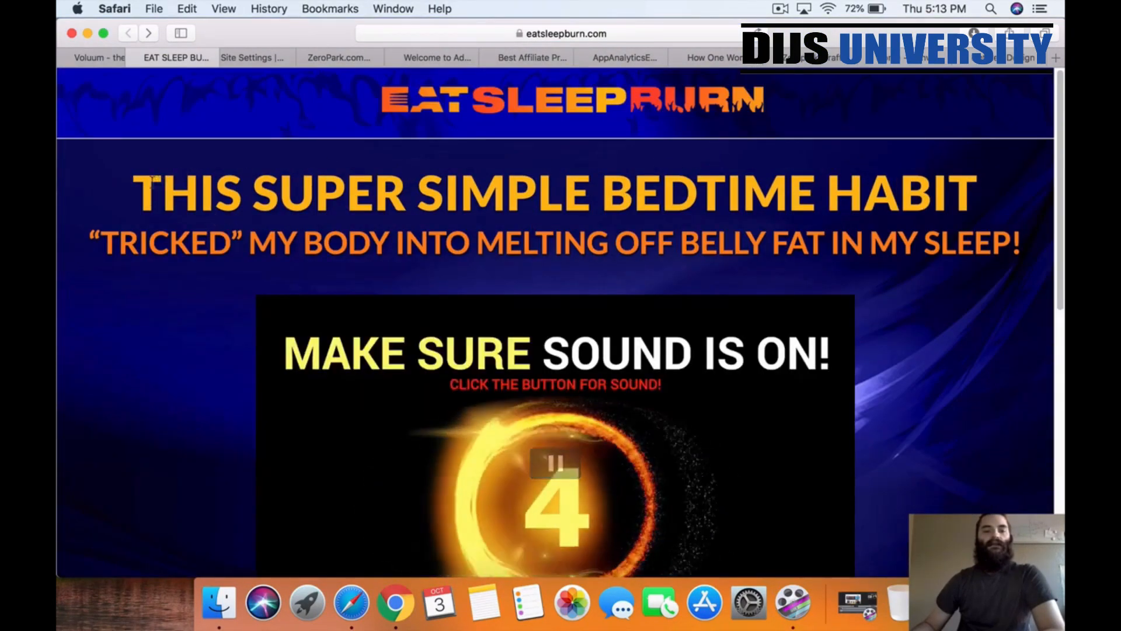
left_click_drag(135, 193, 805, 190)
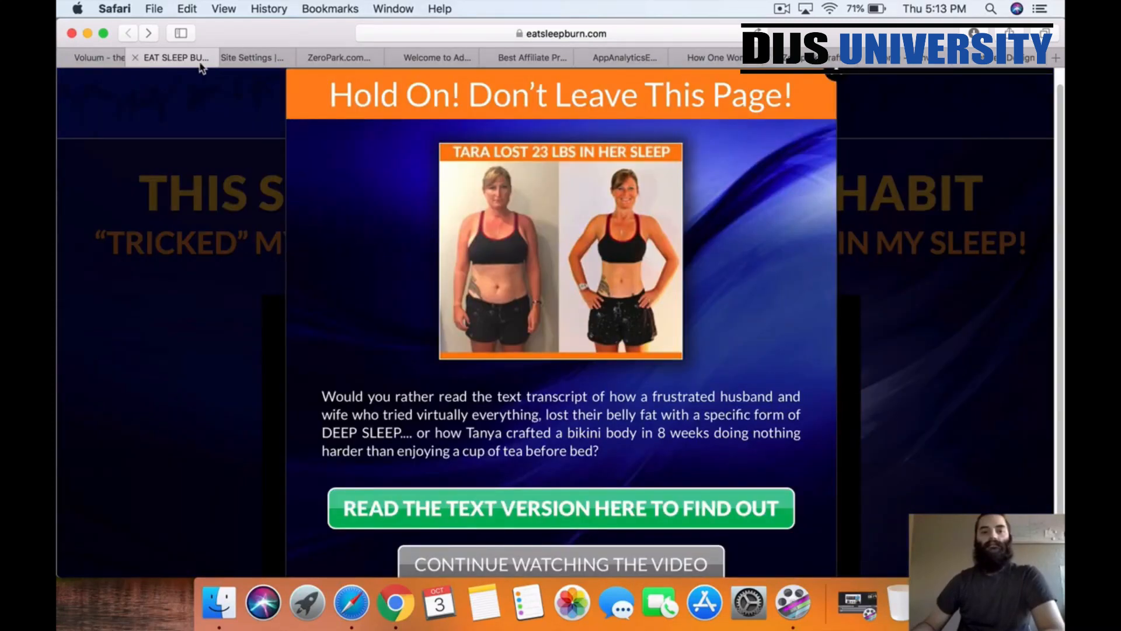
left_click(839, 79)
left_click(245, 58)
left_click(341, 58)
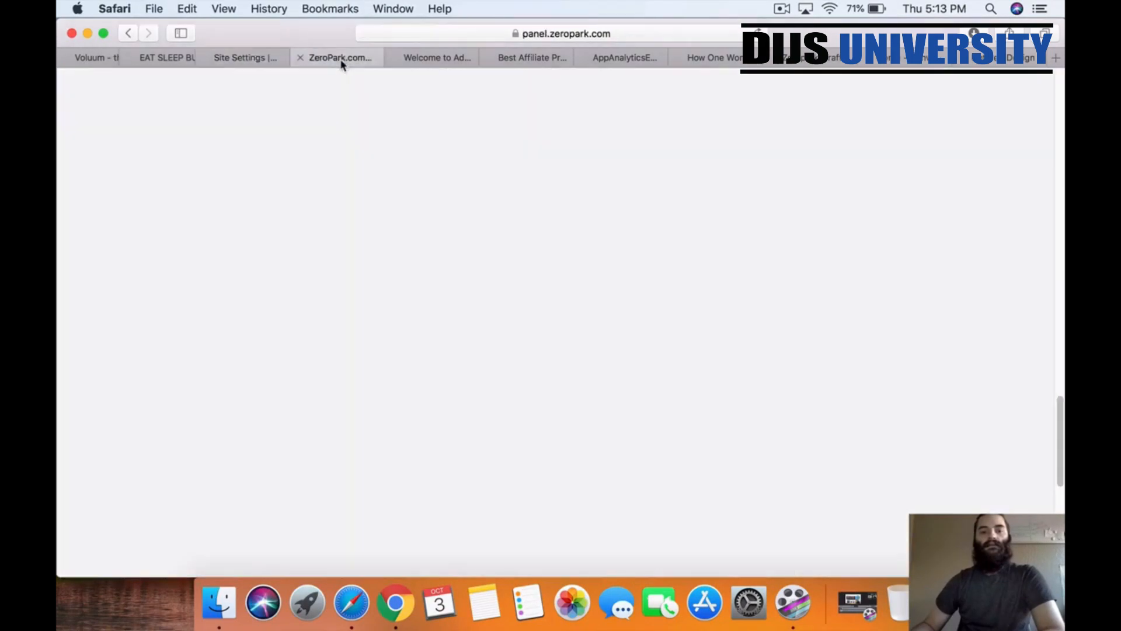
- Begin the Draft #3 creative's title with "I"
left_click(207, 296)
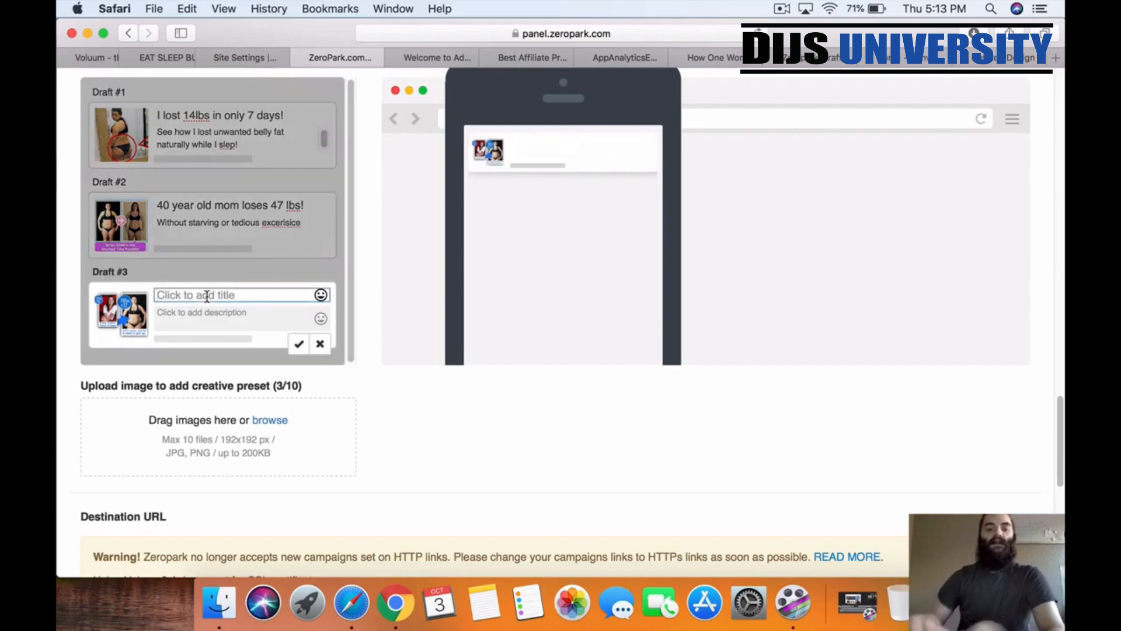
type("I")
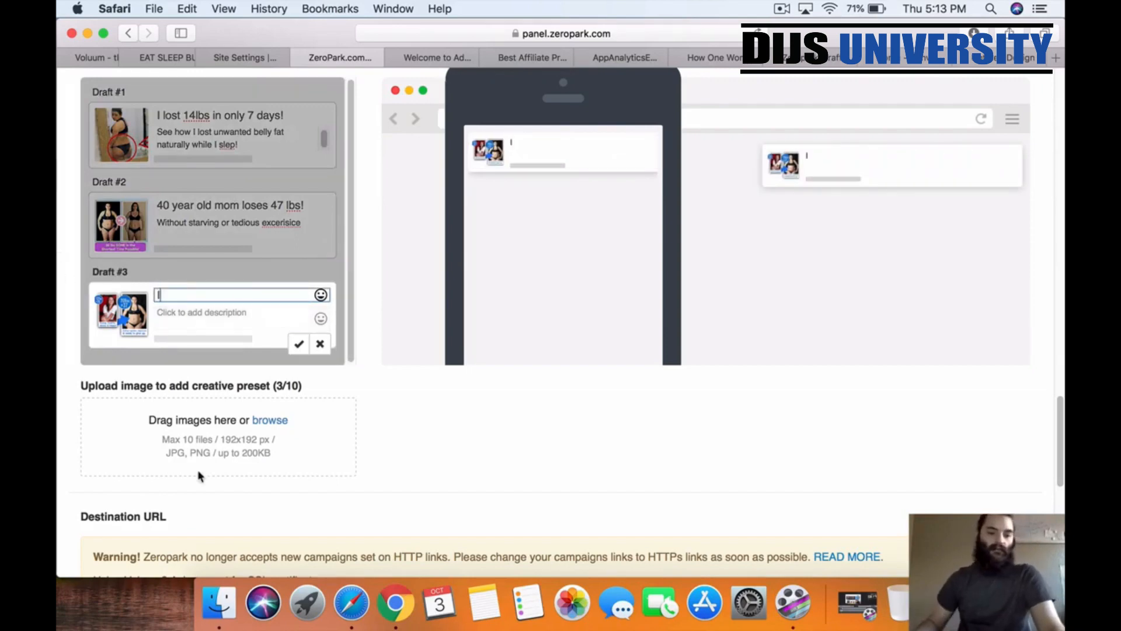
left_click(138, 306)
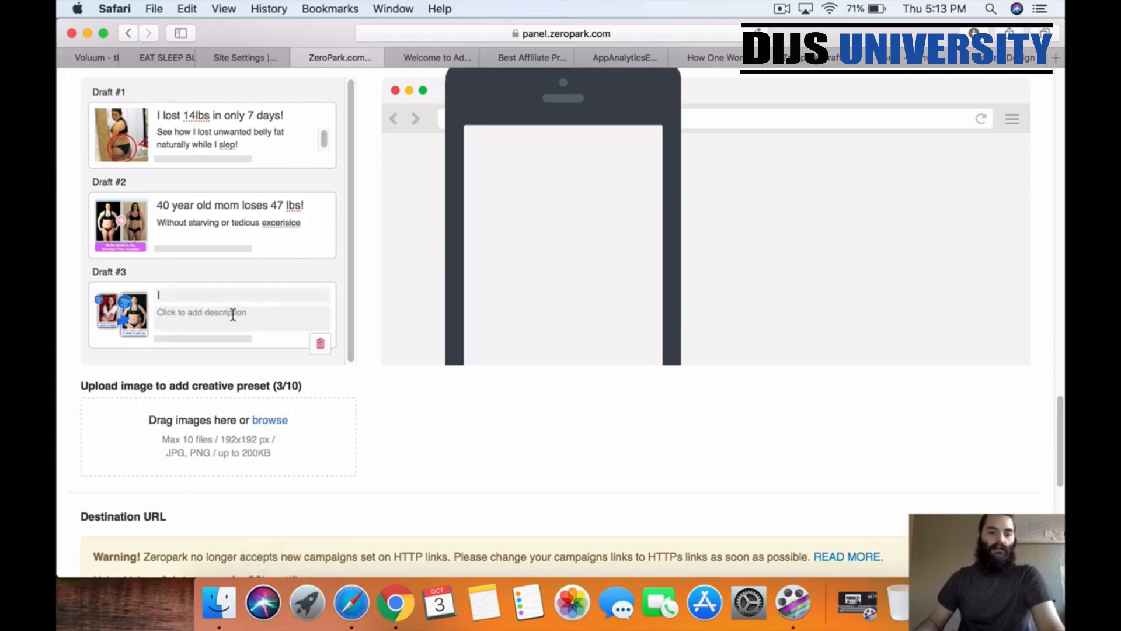
scroll(231, 312, "down", 1)
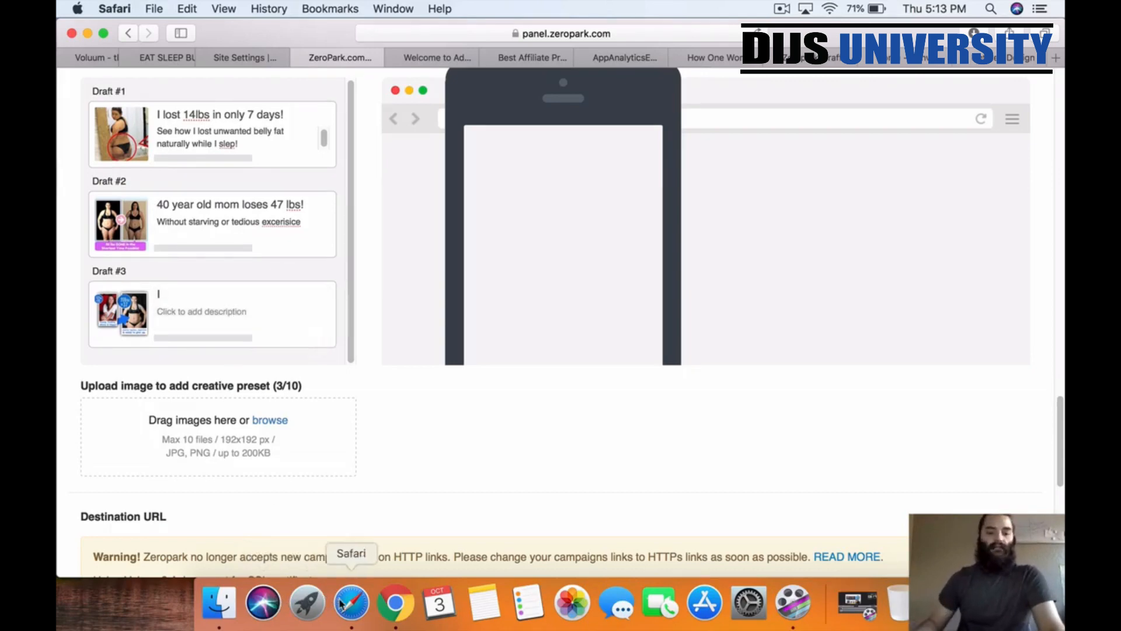
- Preview Untitled design-8.png from the Downloads folder to examine its image text, and close the preview and folder windows
left_click(236, 607)
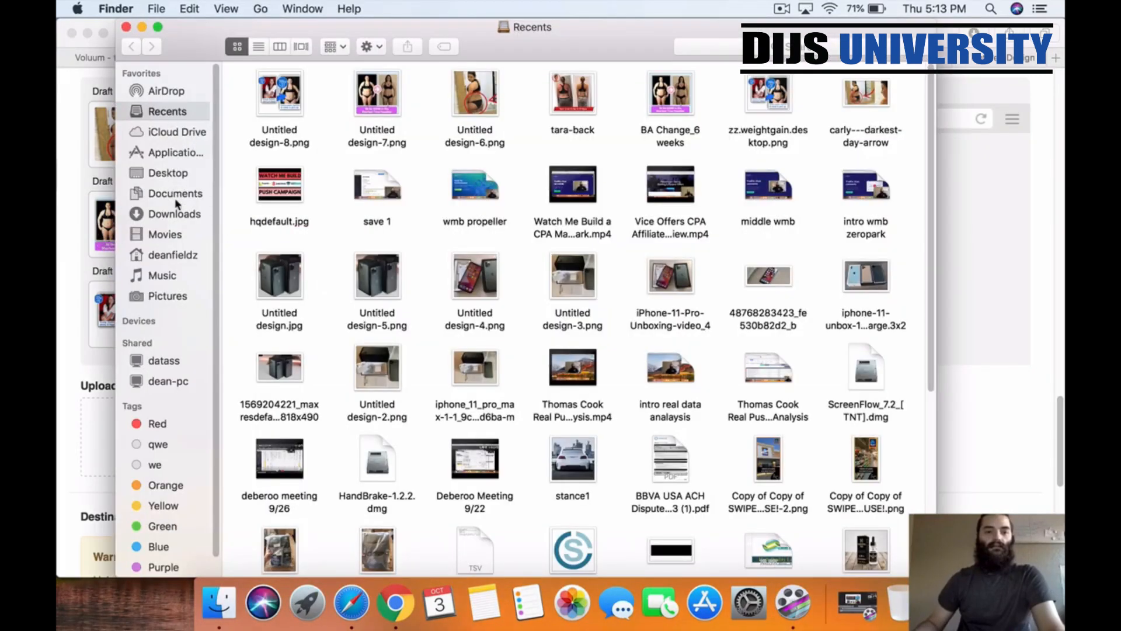
left_click(174, 215)
scroll(619, 302, "down", 10)
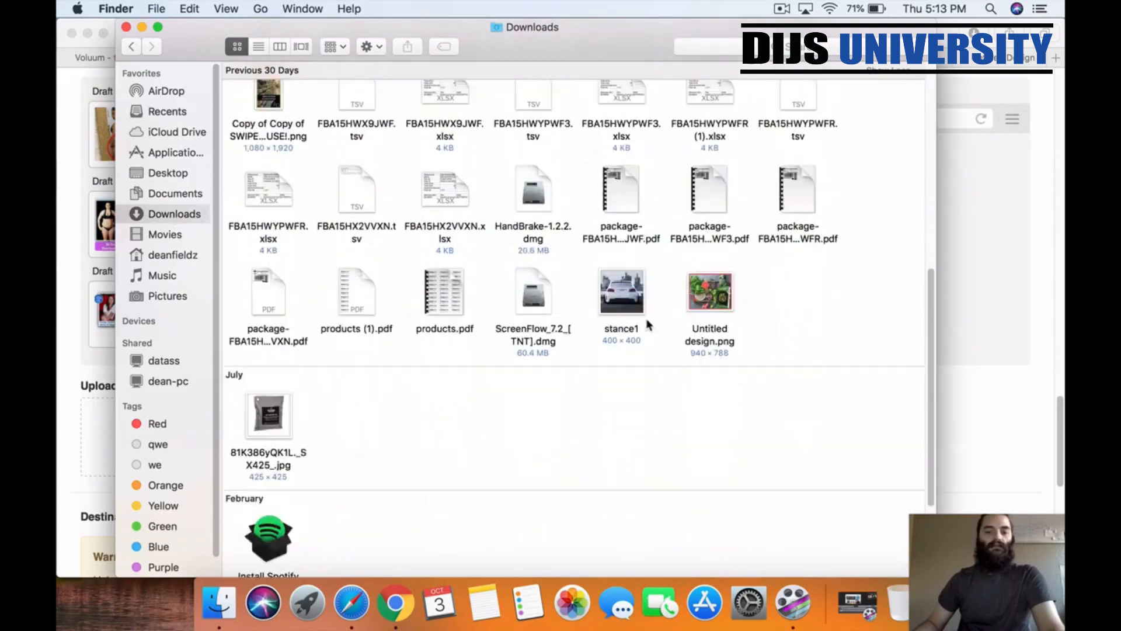
scroll(636, 338, "up", 10)
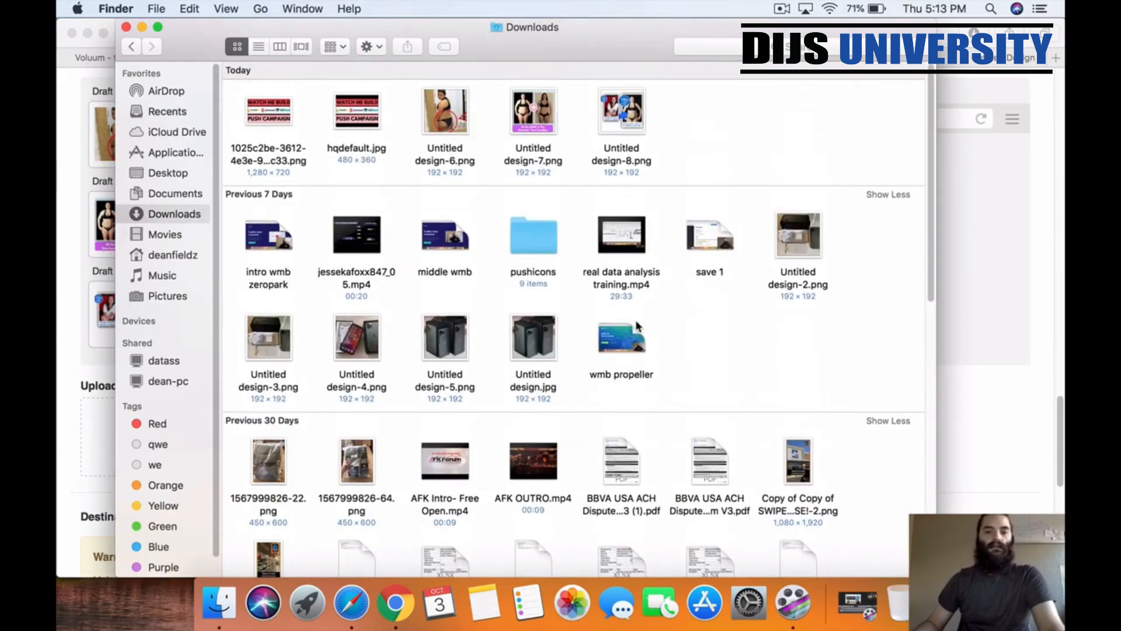
double_click(643, 124)
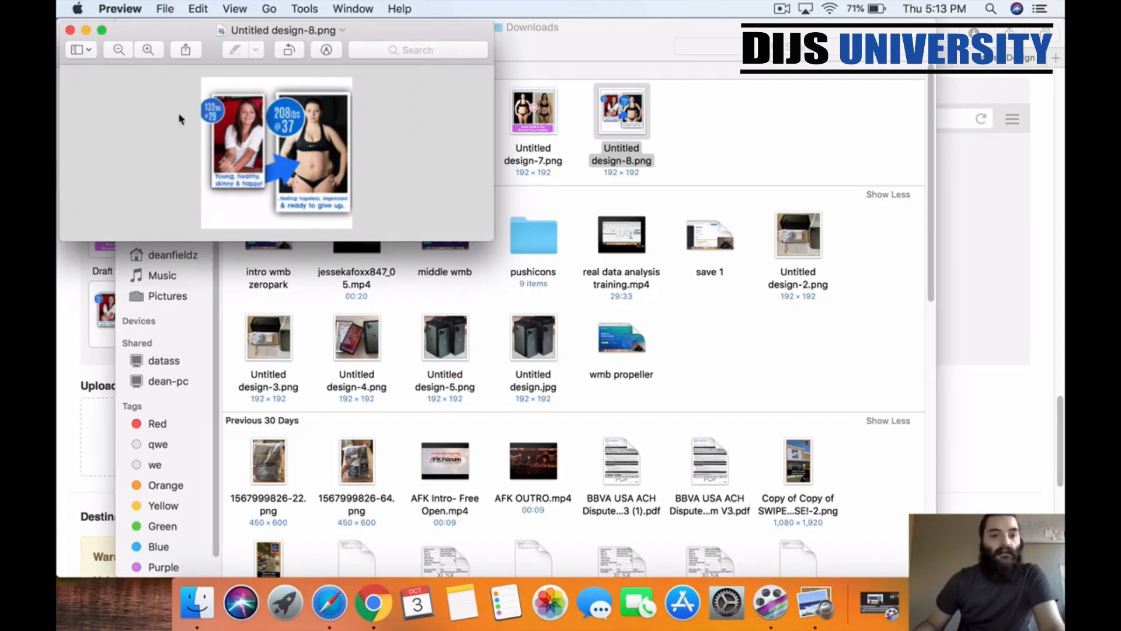
left_click(70, 31)
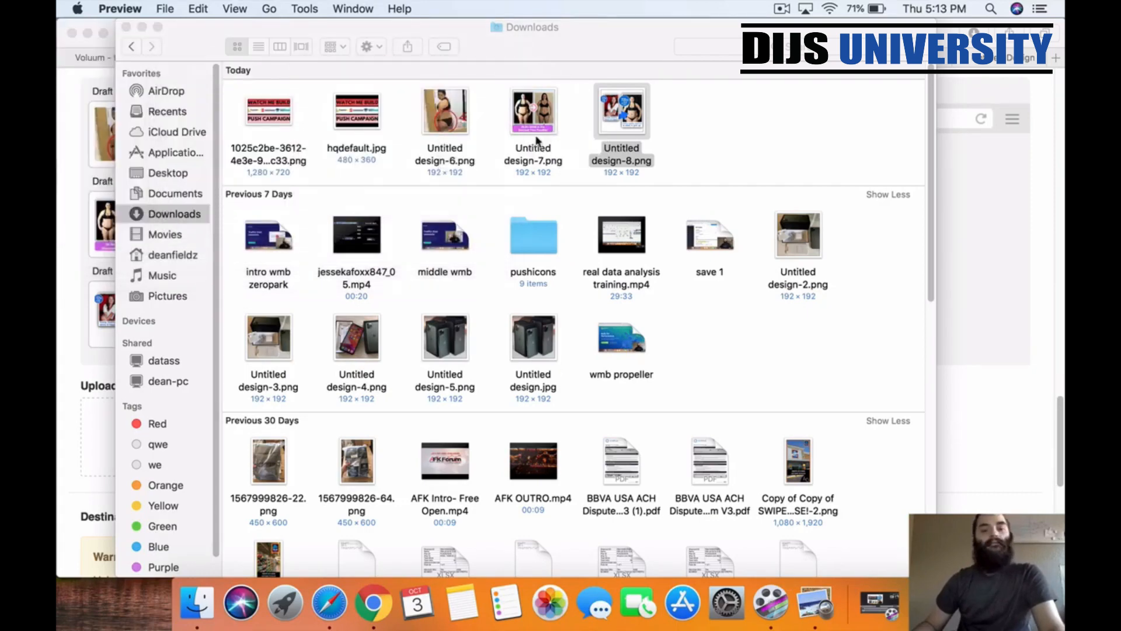
left_click(127, 27)
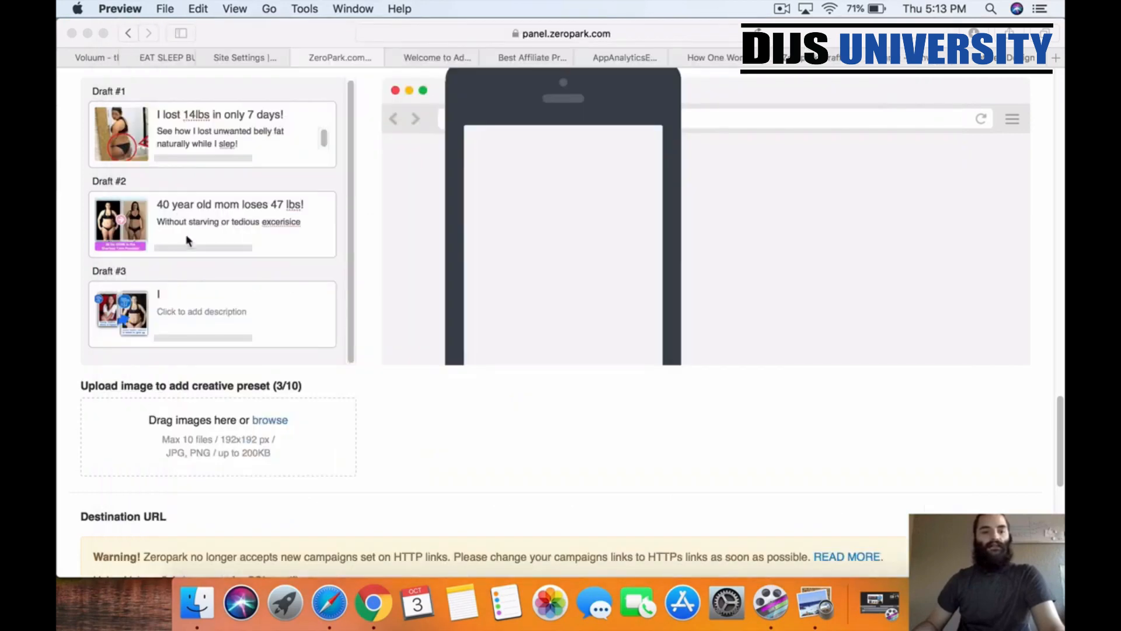
- Set the Draft #3 creative's title to "I lost 27lbs in my sleep!"
left_click(179, 297)
type("I")
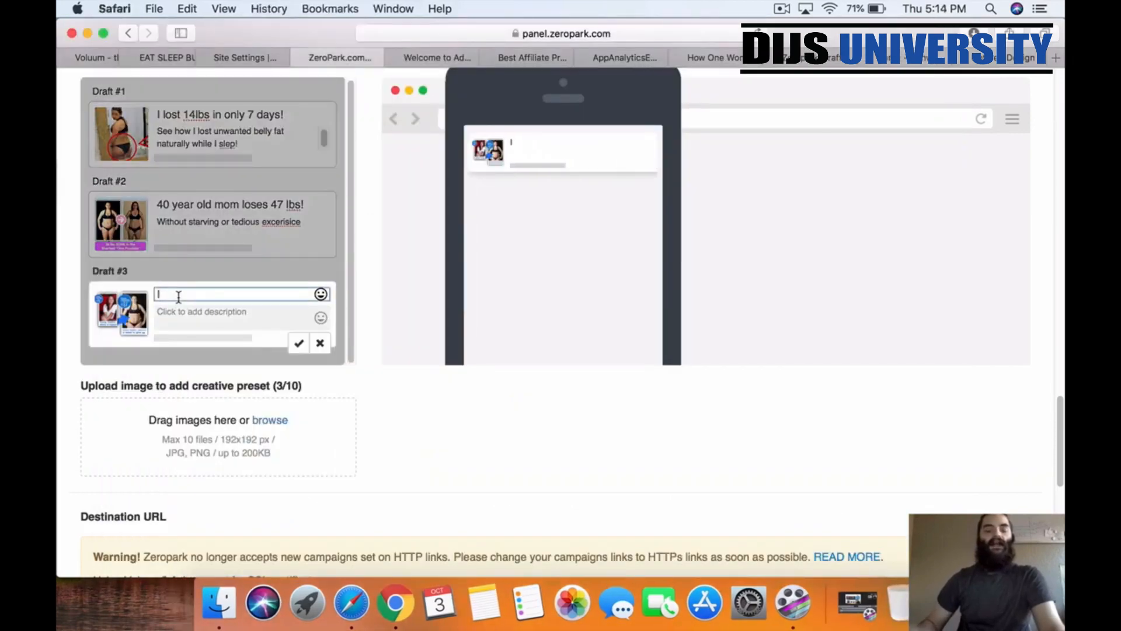
type("i low")
key("BackSpace")
type("s")
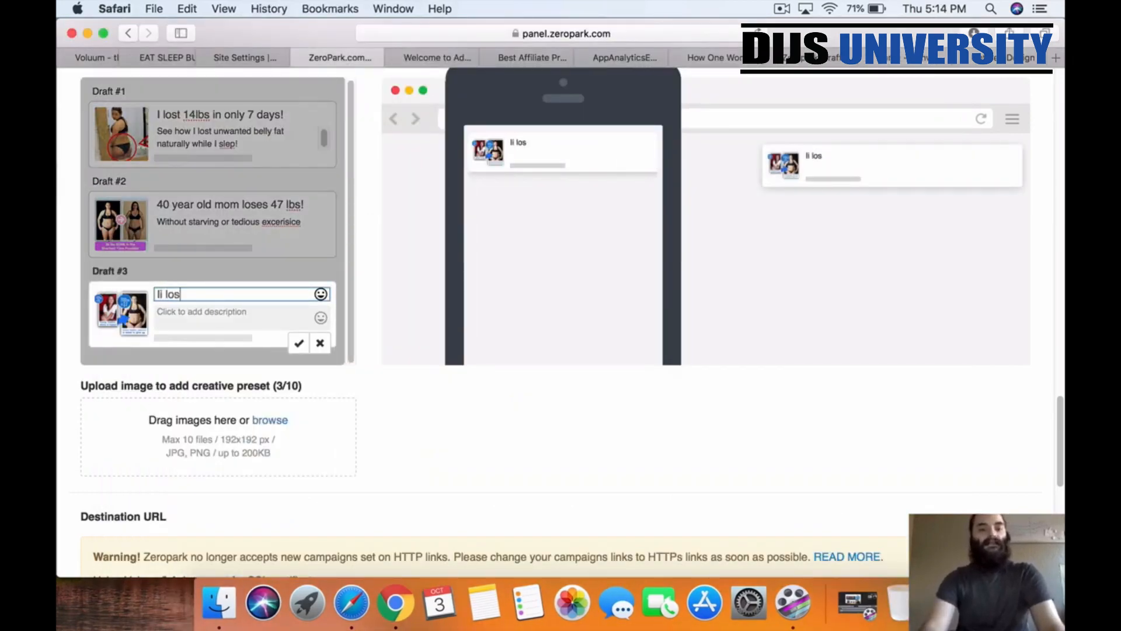
key("BackSpace")
key("BackSpace")
key("BackSpace")
key("BackSpace")
key("BackSpace")
key("BackSpace")
type("I")
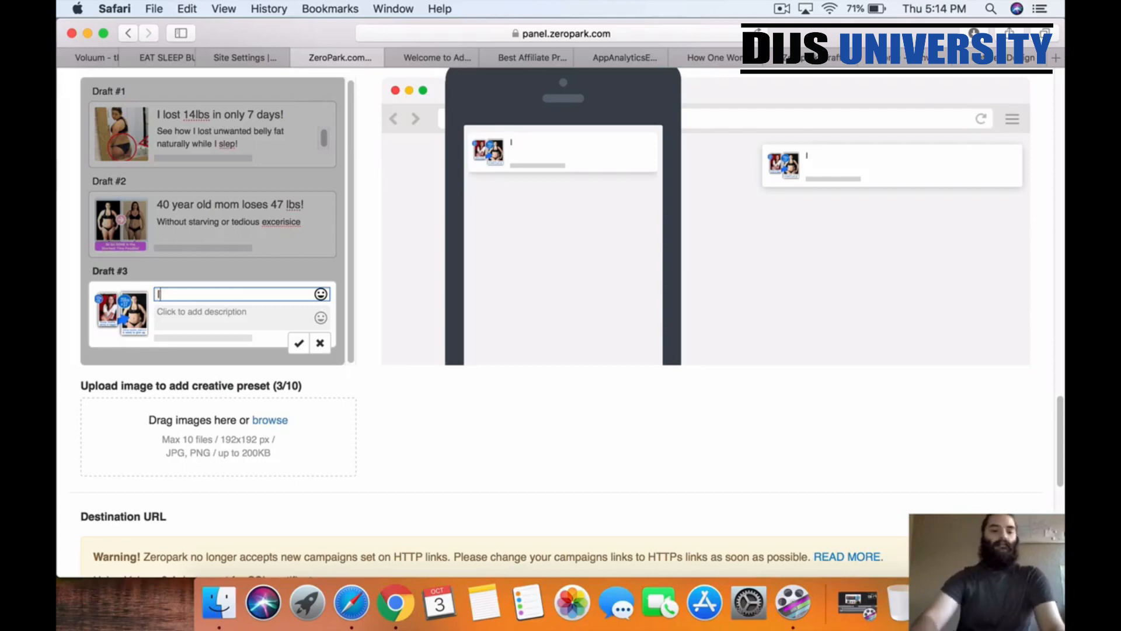
type(" lost 27")
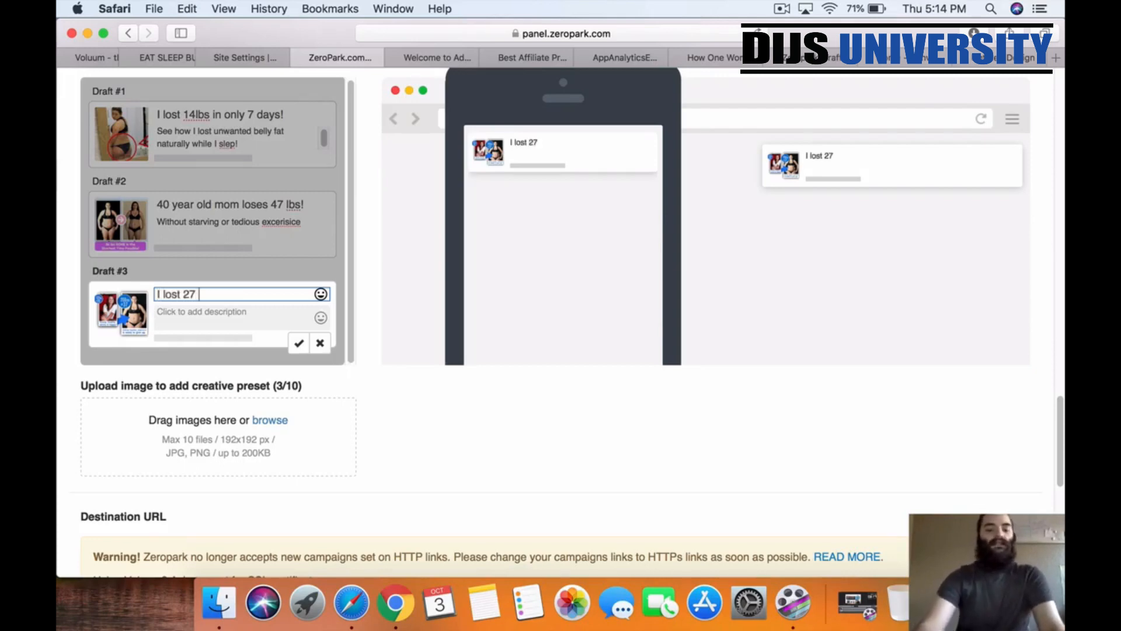
type("lbs in")
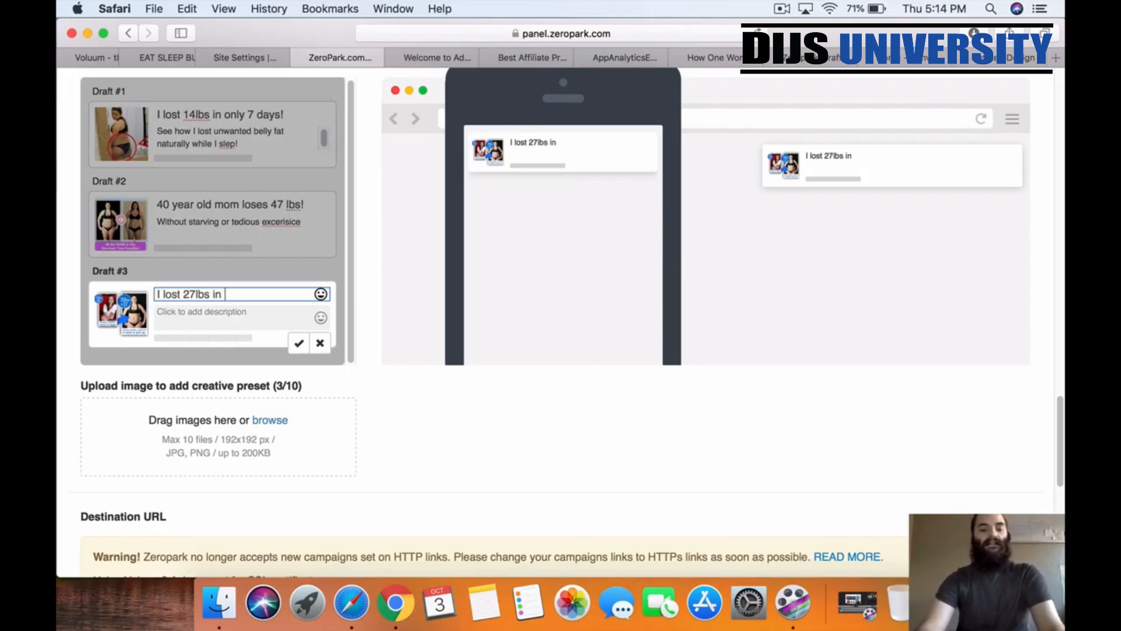
type(" my sleep!")
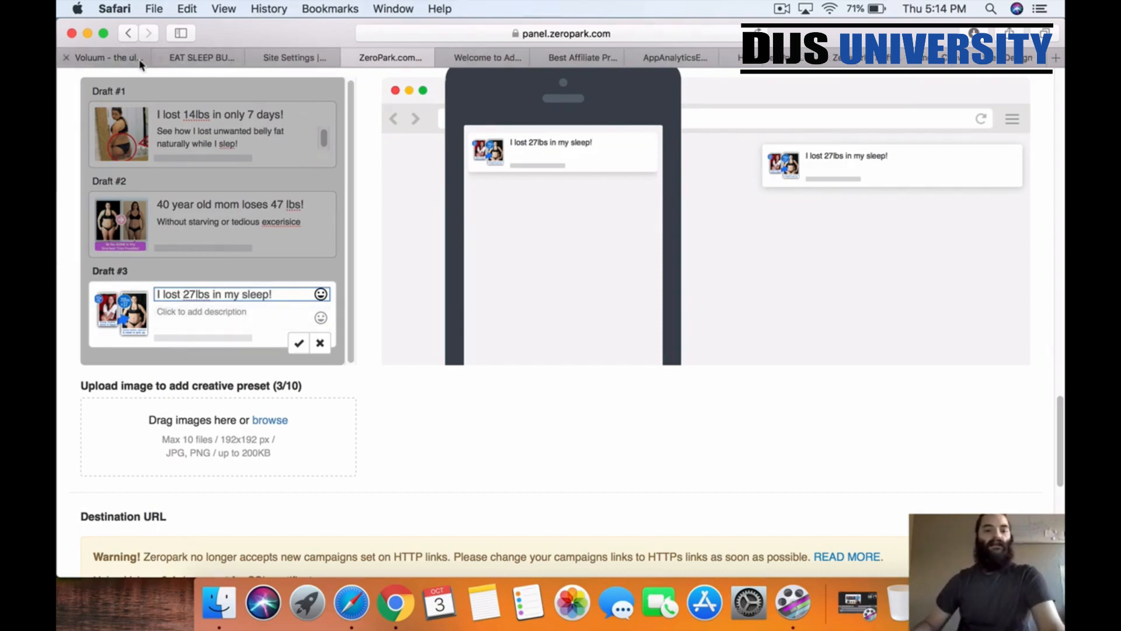
- Copy the two-line bedtime habit headline from the Eat Sleep Burn page and paste it into the Draft #3 description
left_click(194, 61)
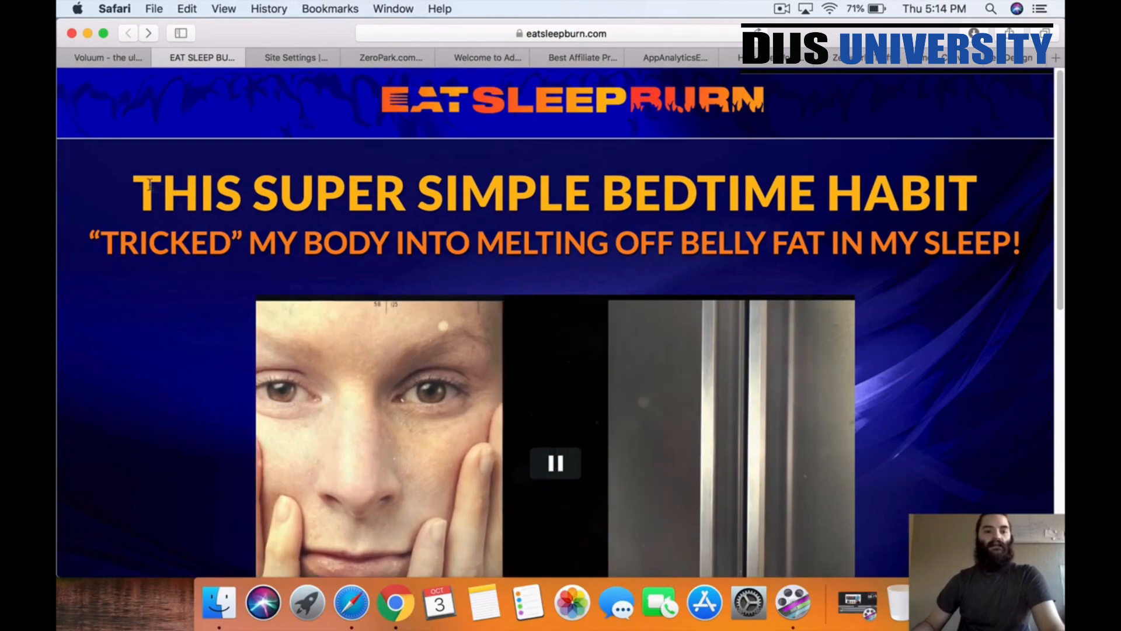
left_click_drag(149, 184, 1018, 256)
key("super+c")
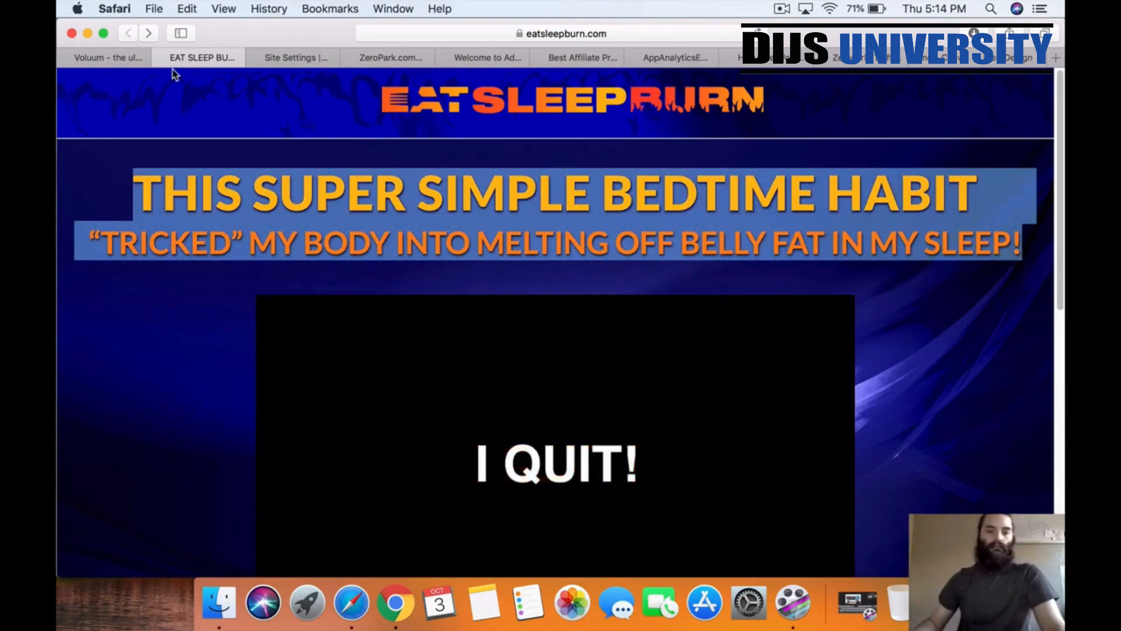
left_click(292, 58)
left_click(403, 57)
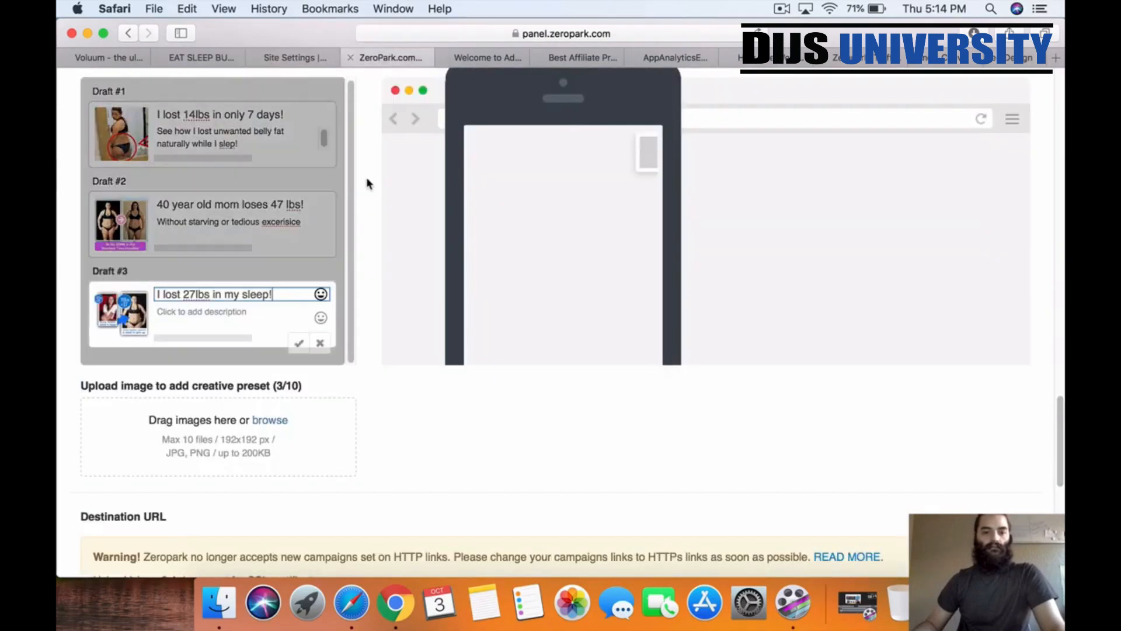
key("super+v")
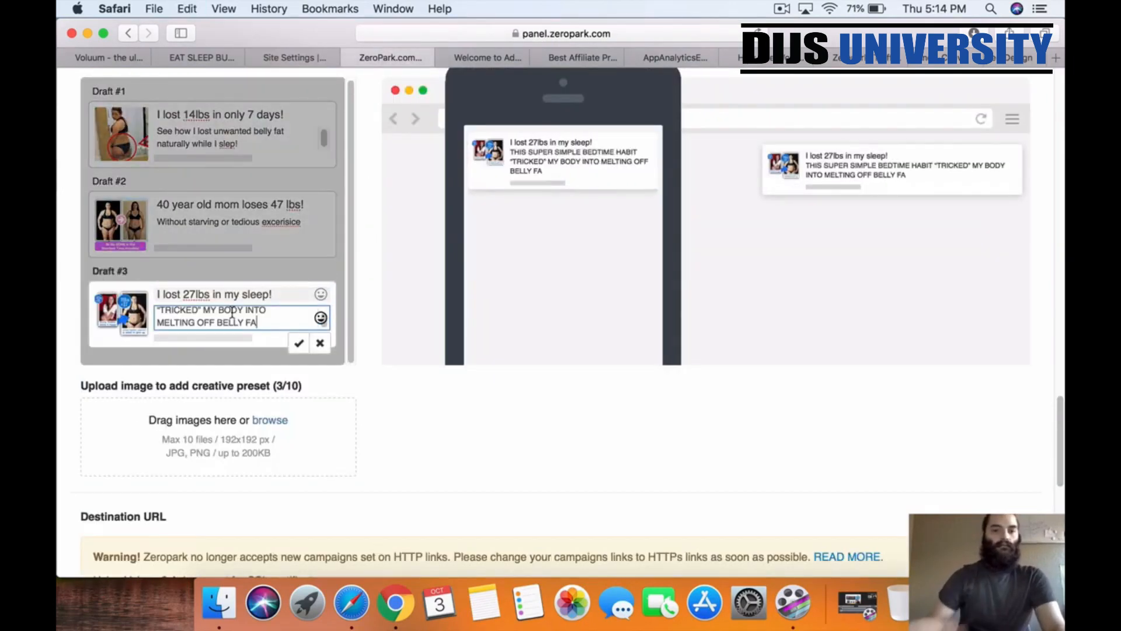
- Replace the pasted all-caps Draft #3 description with "This suer simple"
left_click_drag(261, 322, 146, 299)
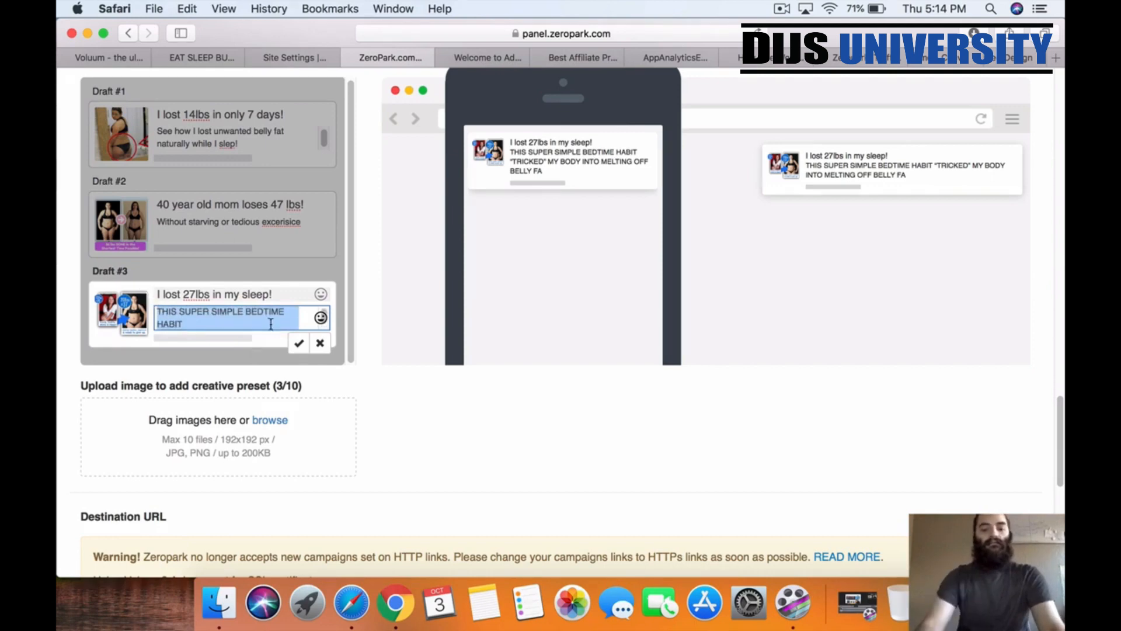
type("This super")
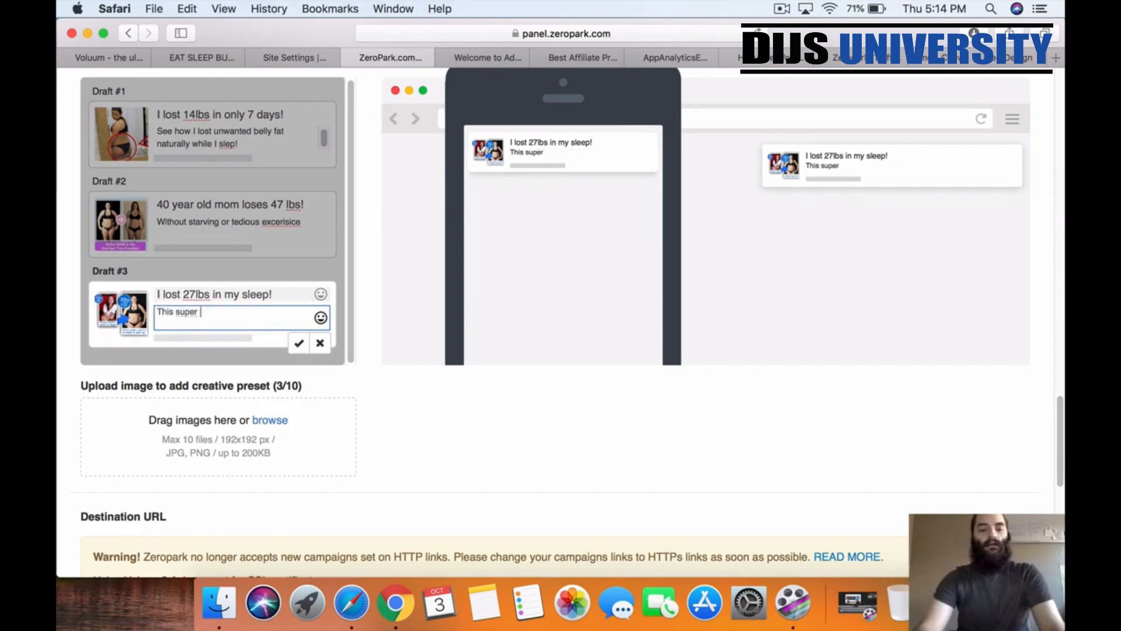
key("BackSpace")
key("BackSpace")
key("BackSpace")
key("BackSpace")
type("er simple")
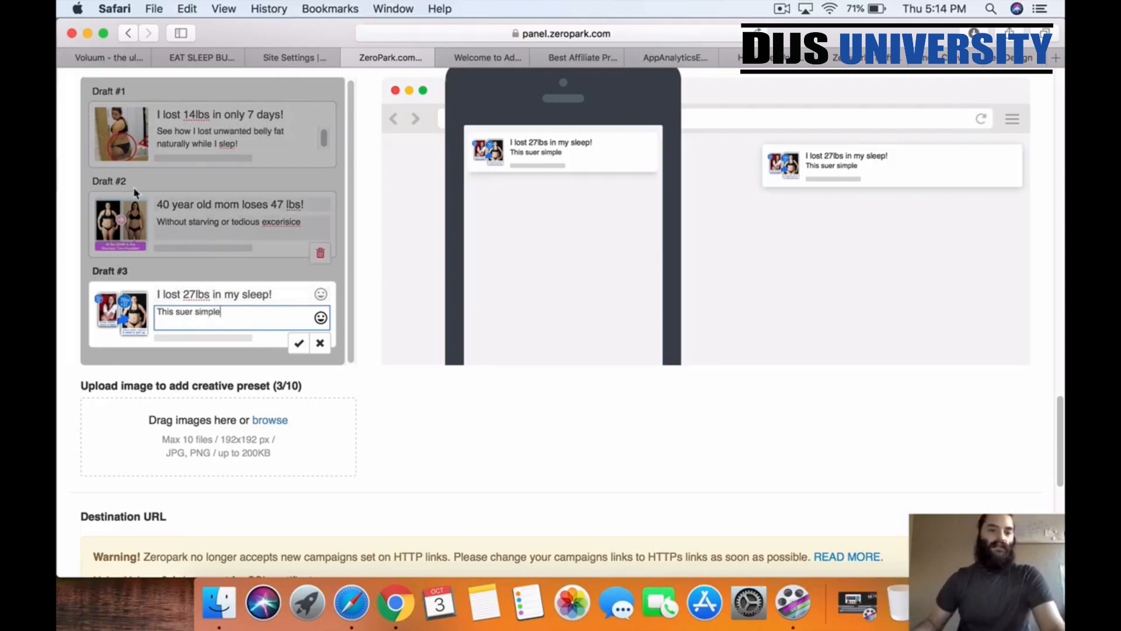
- Recheck the Eat Sleep Burn headline and continue the Draft #3 description with "bedtime habit tricked my body into melting away fat!"
left_click(197, 58)
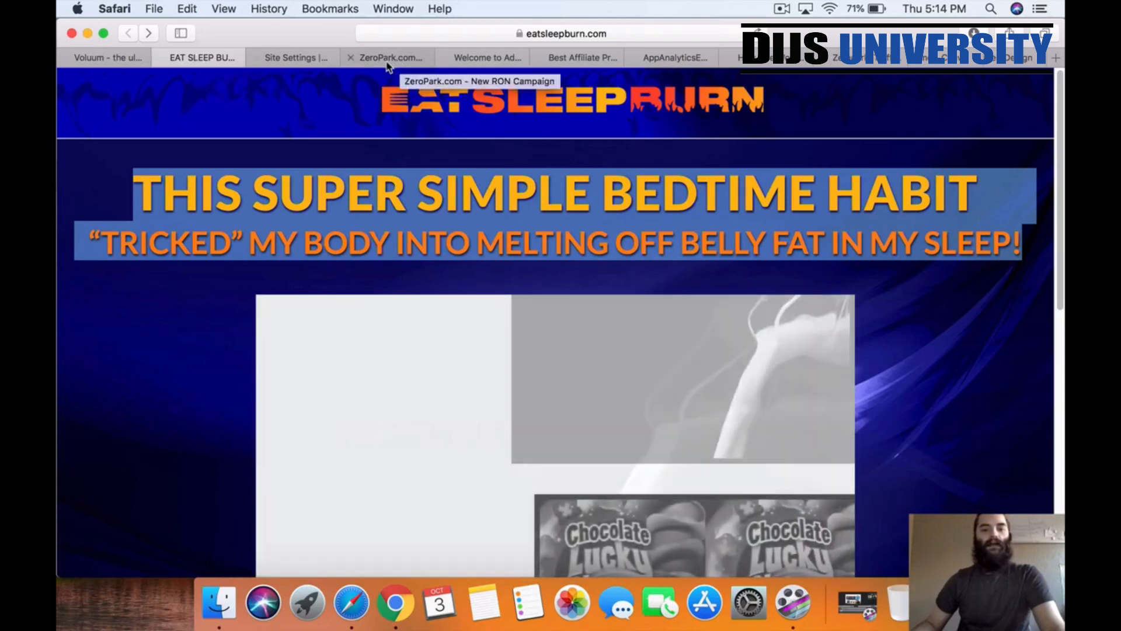
left_click(382, 58)
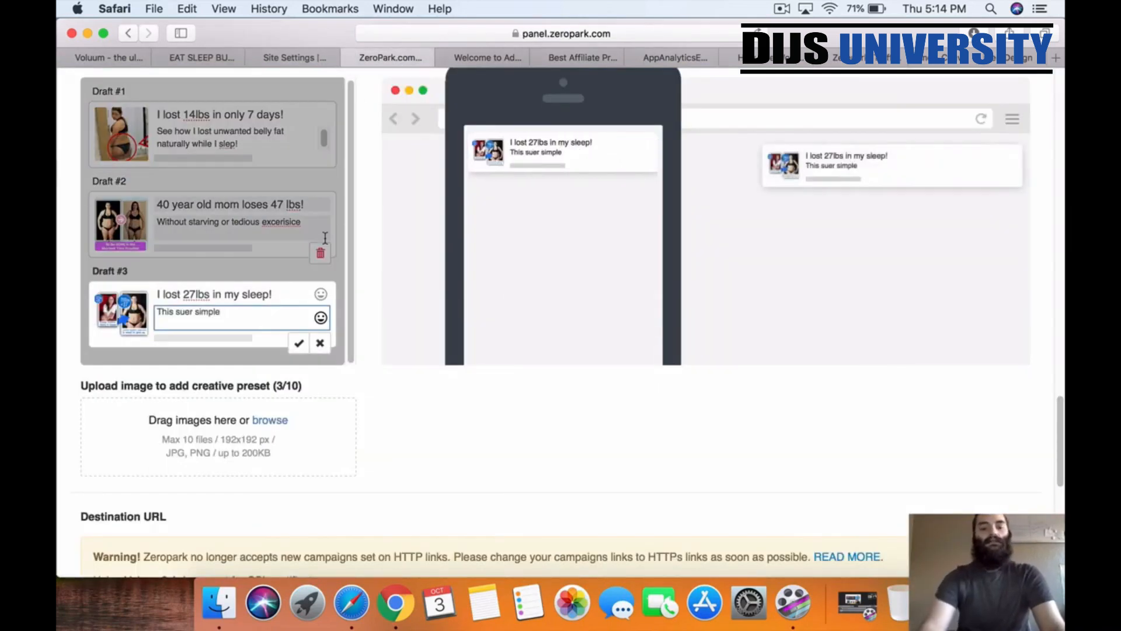
type("bedtime hab")
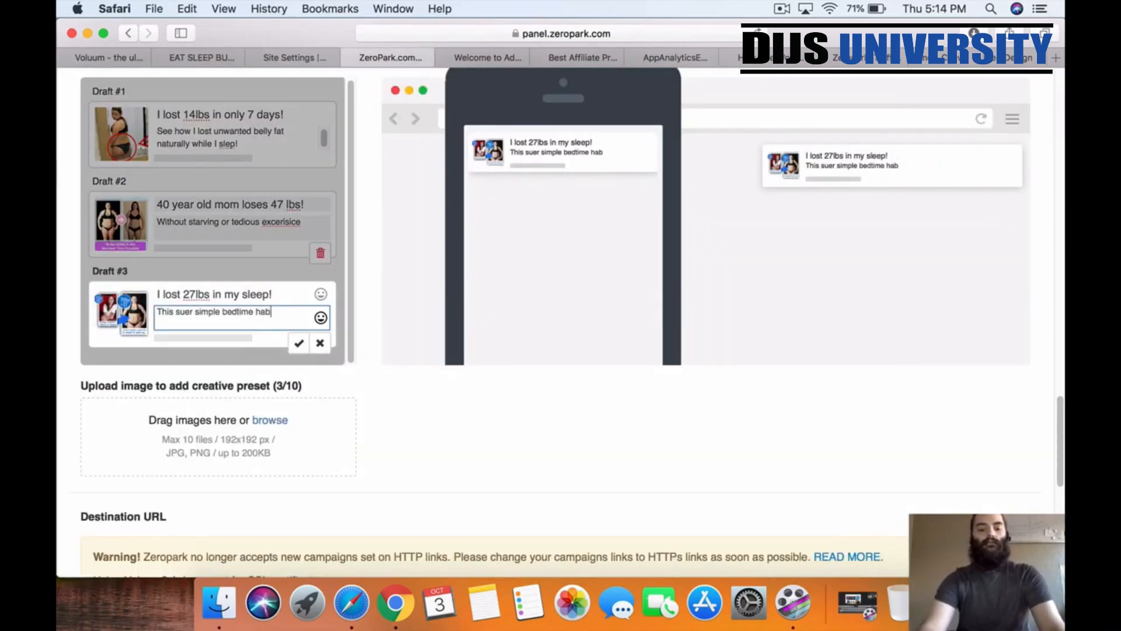
type("it tricked m")
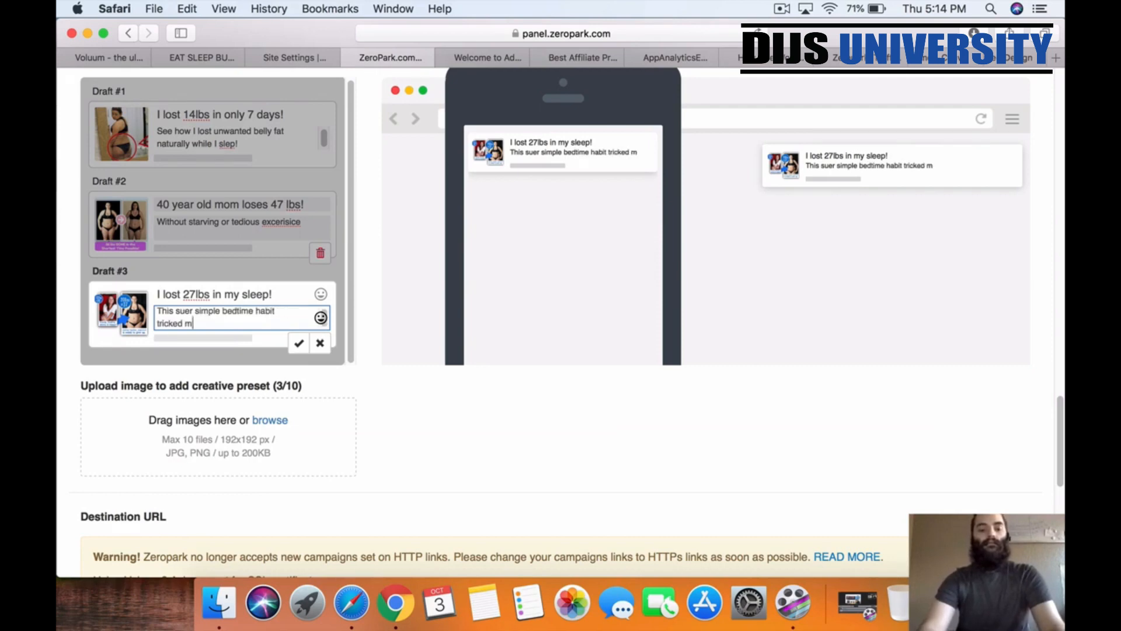
type("y body into me")
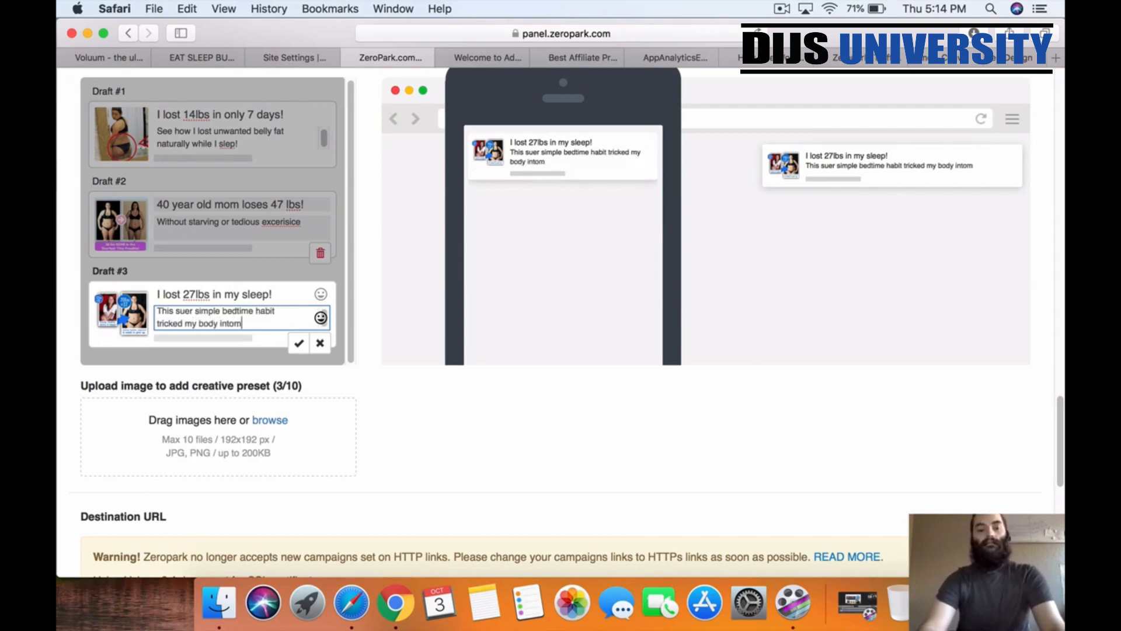
type("lting awa")
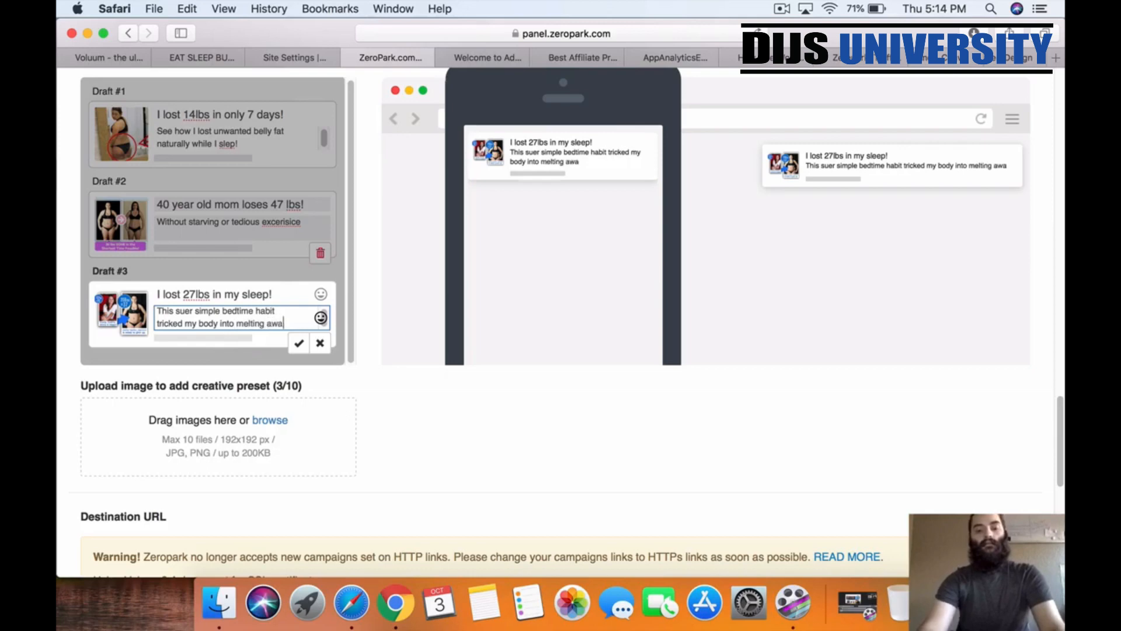
type("y fat while")
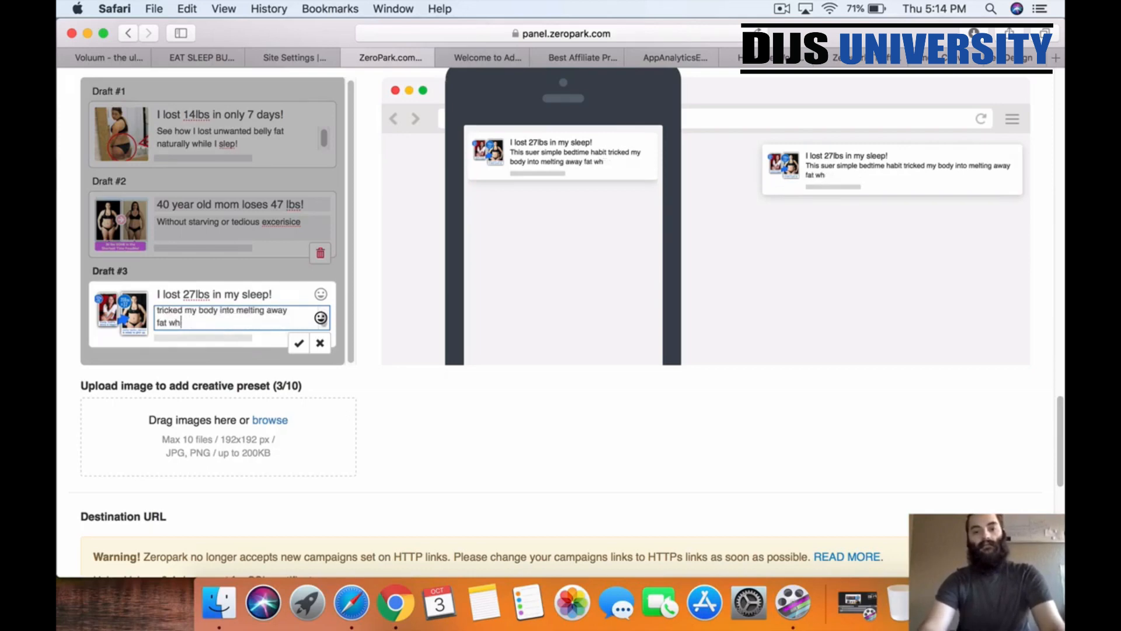
key("BackSpace")
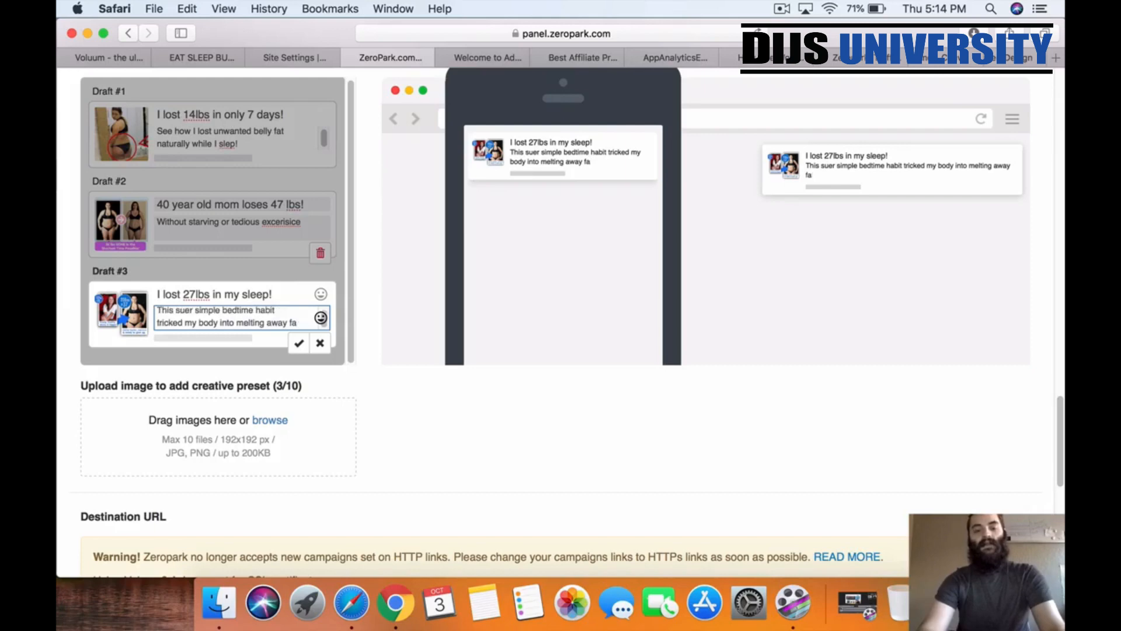
type("t!")
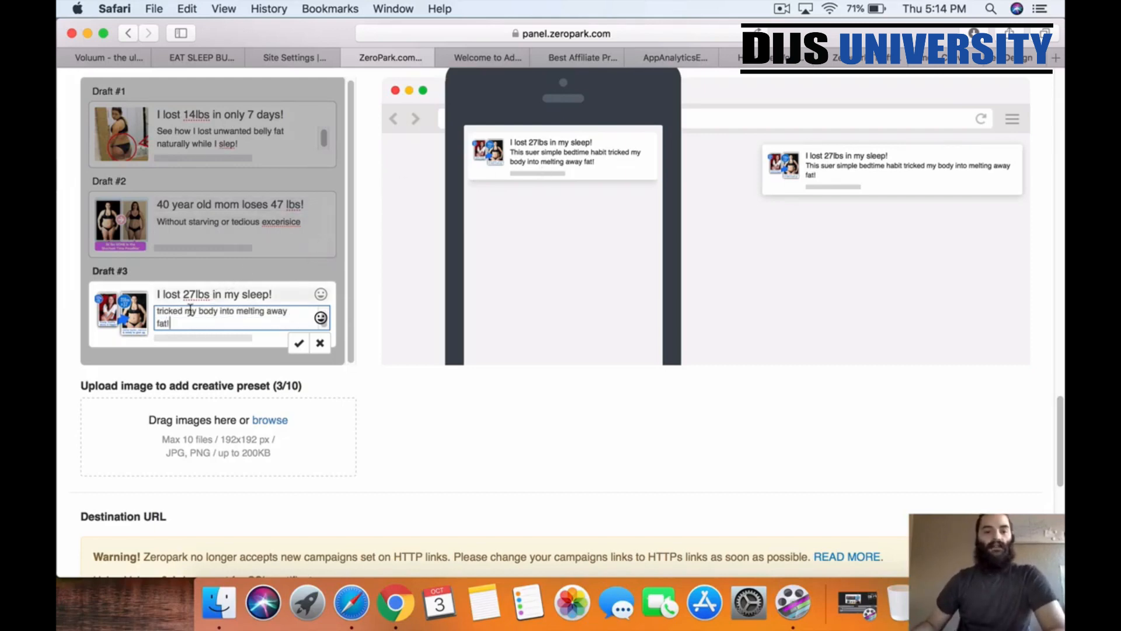
- Correct "suer" to "super" in the Draft #3 description and save the creative
scroll(199, 314, "down", 1)
scroll(200, 315, "up", 1)
key("super+a")
left_click(190, 311)
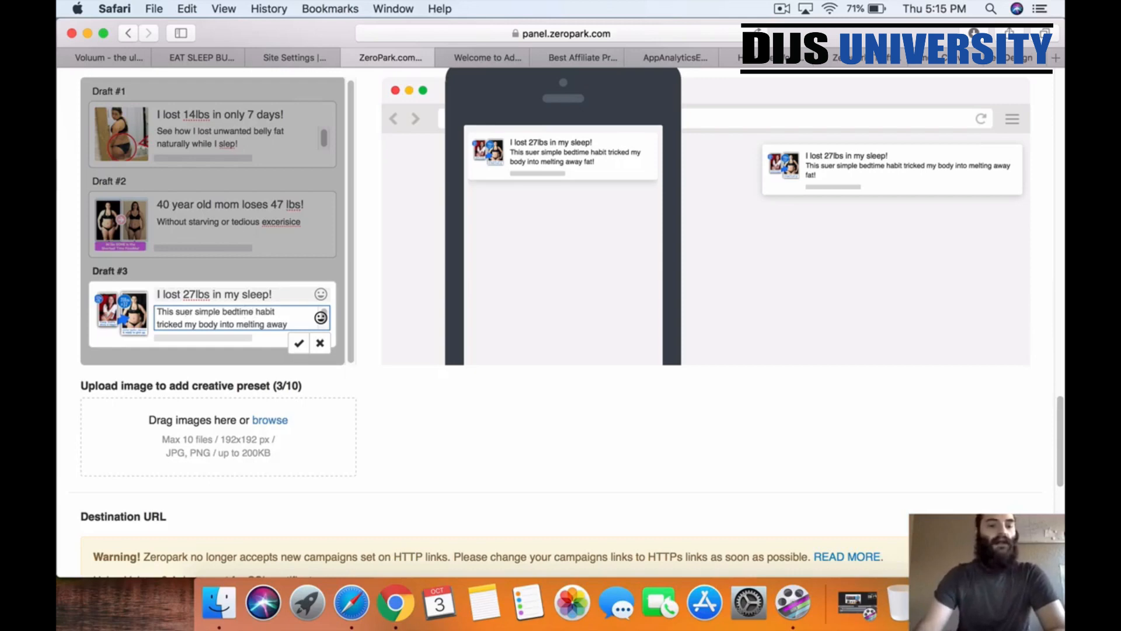
type("p")
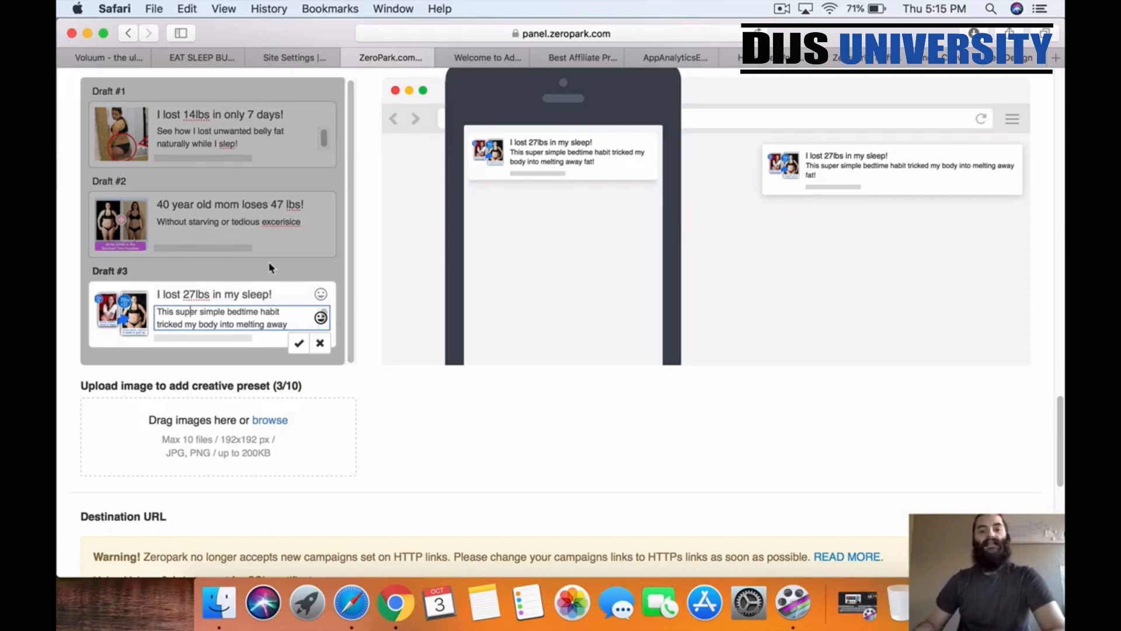
left_click(295, 346)
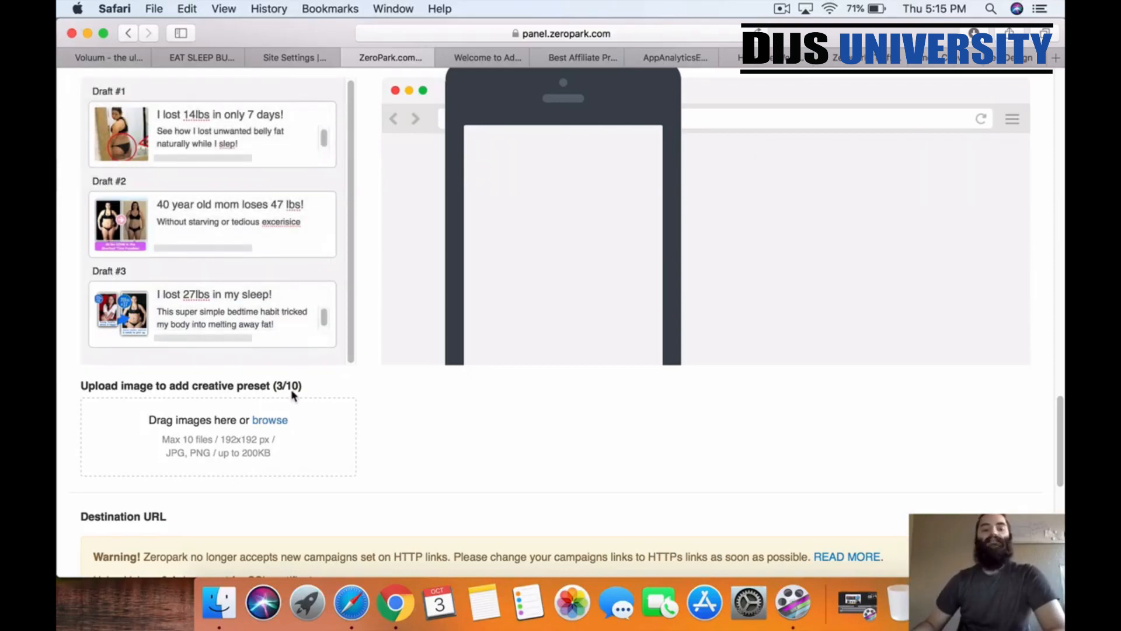
left_click_drag(304, 388, 277, 387)
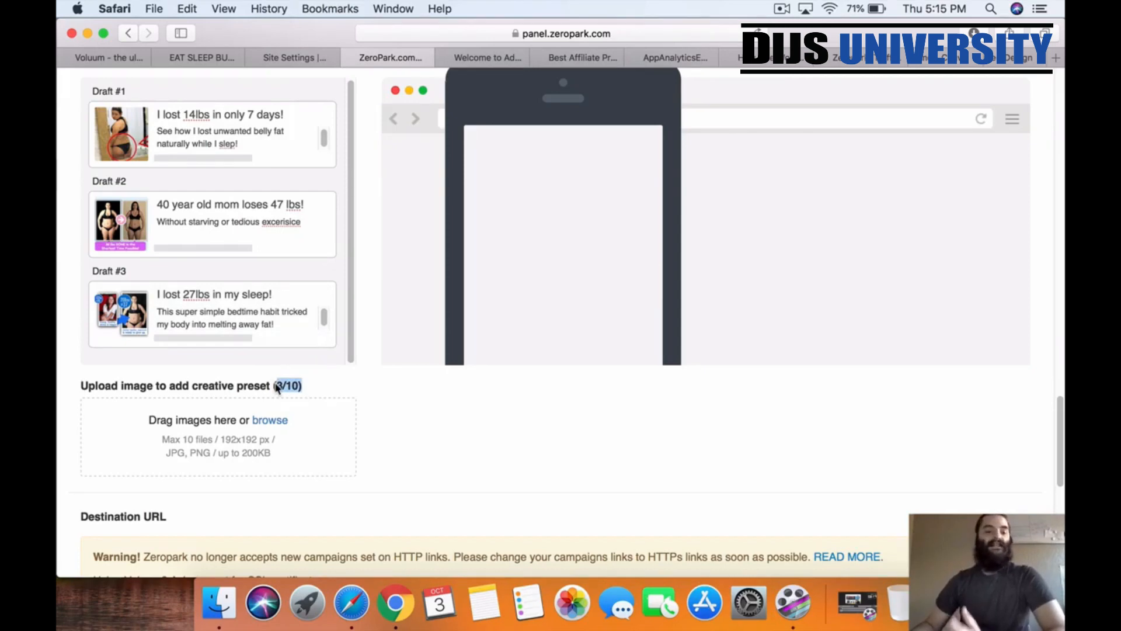
left_click(368, 406)
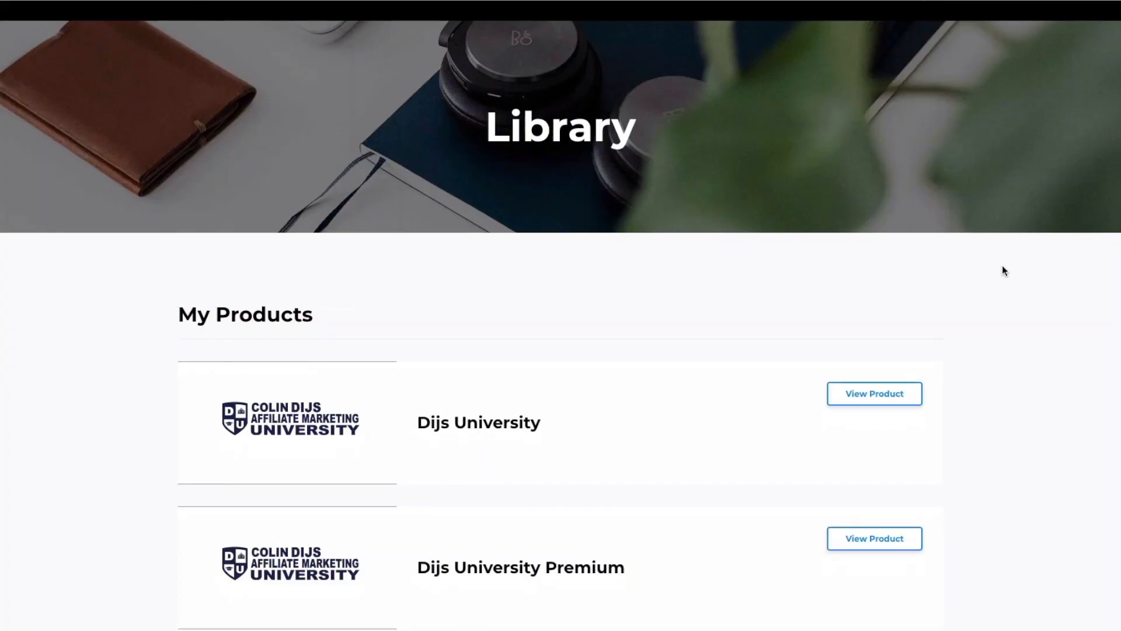
- Open the Dijs University Premium product from the course library
scroll(1002, 265, "down", 2)
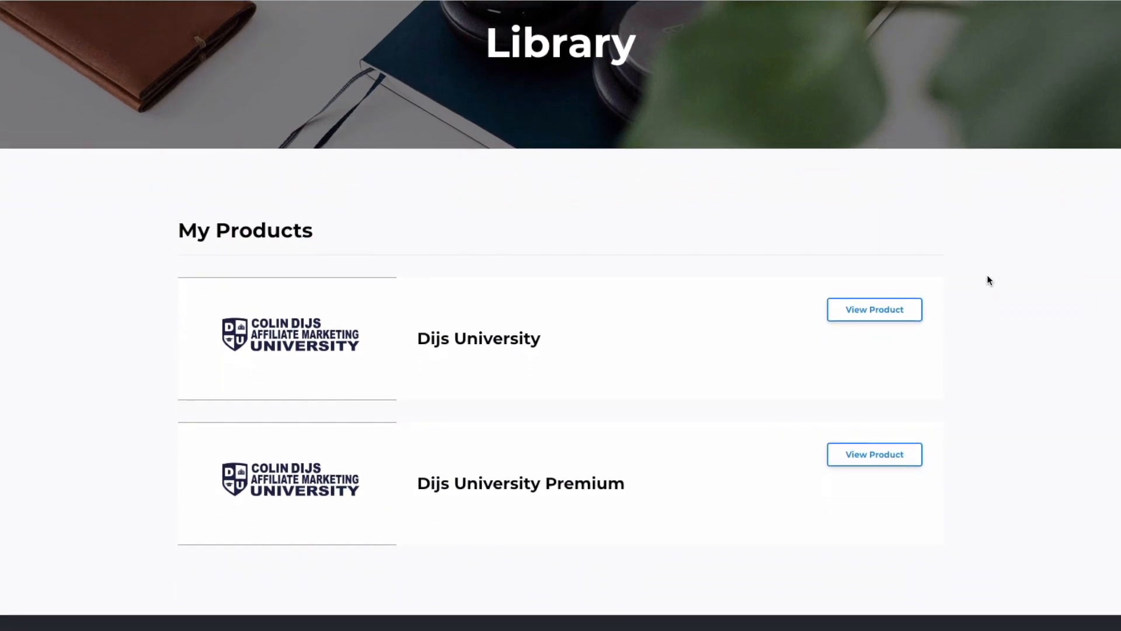
left_click(875, 464)
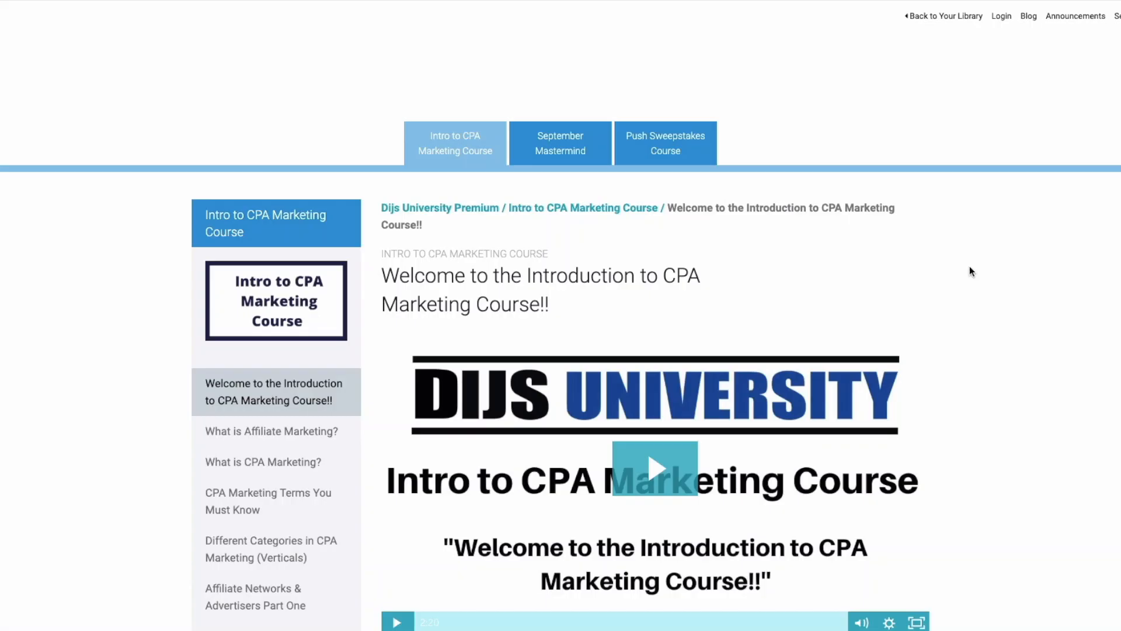
- Look over the Intro to CPA Marketing Course welcome lesson and the Dijs University topic categories from Introduction to Traffic Sources
scroll(969, 267, "down", 3)
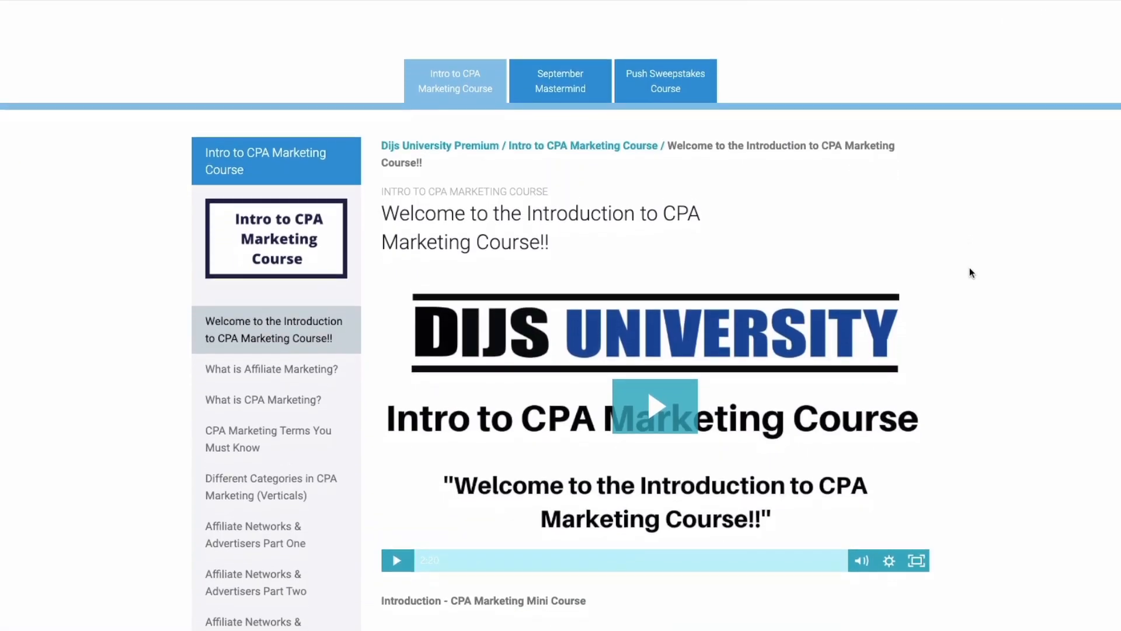
scroll(969, 267, "down", 3)
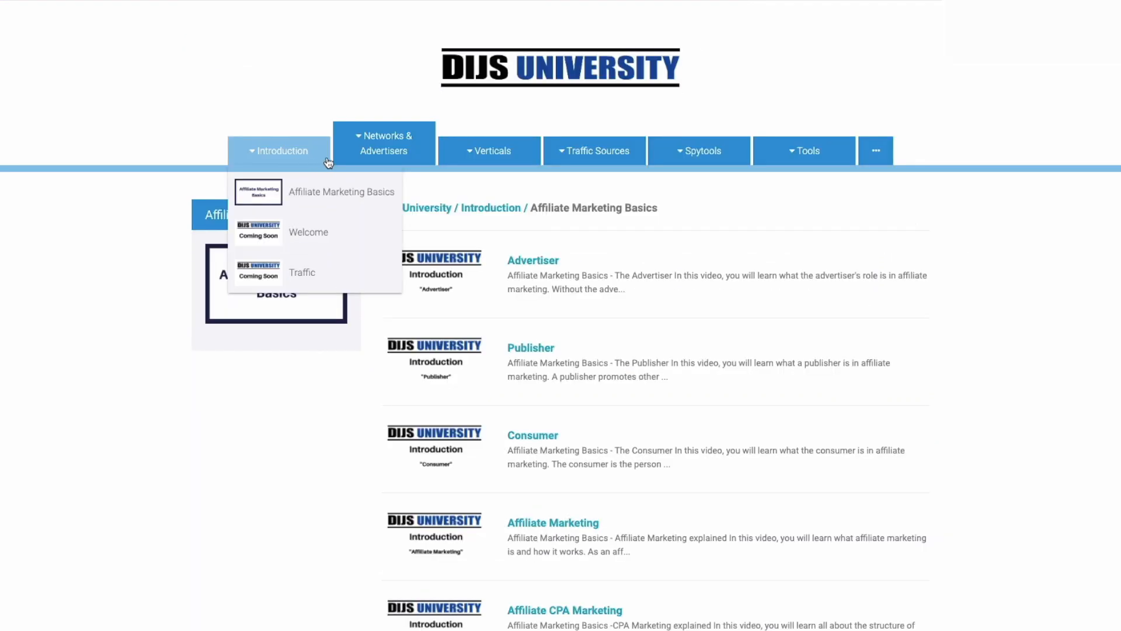
mouse_move(377, 162)
mouse_move(484, 162)
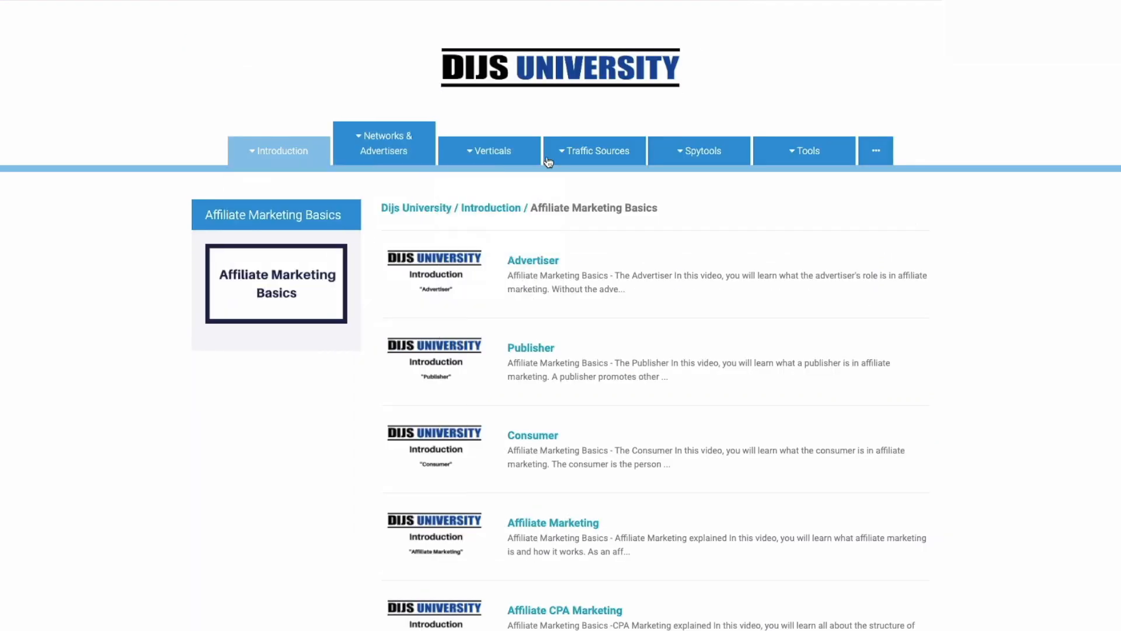
mouse_move(548, 161)
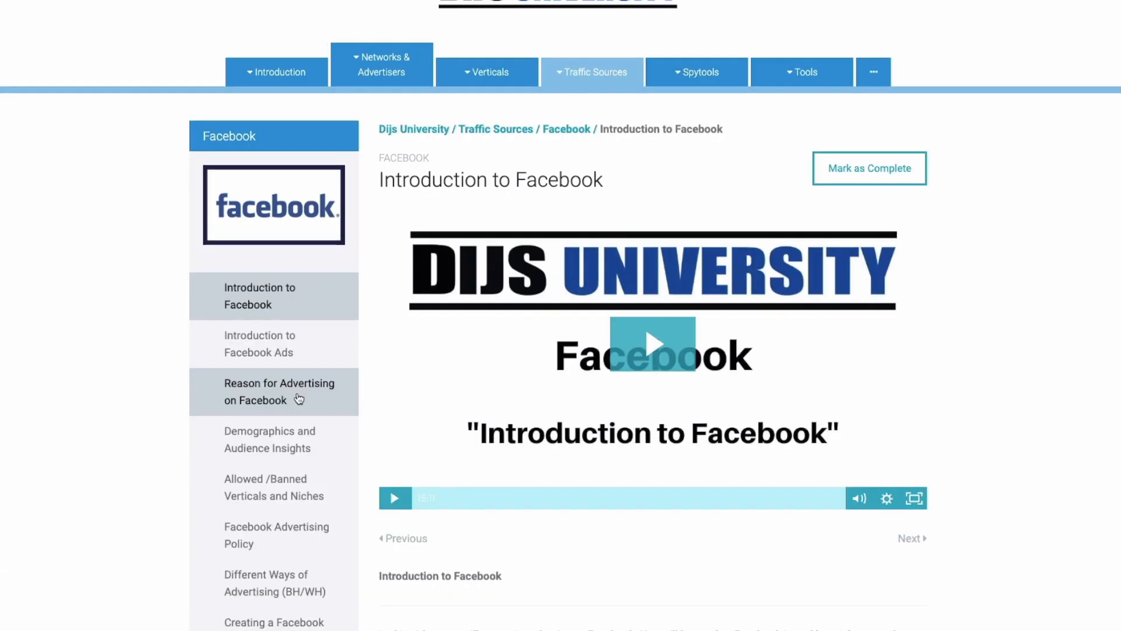
- Review the lesson list of the Facebook course under Traffic Sources, starting from Introduction to Facebook
scroll(296, 395, "down", 3)
scroll(298, 397, "down", 2)
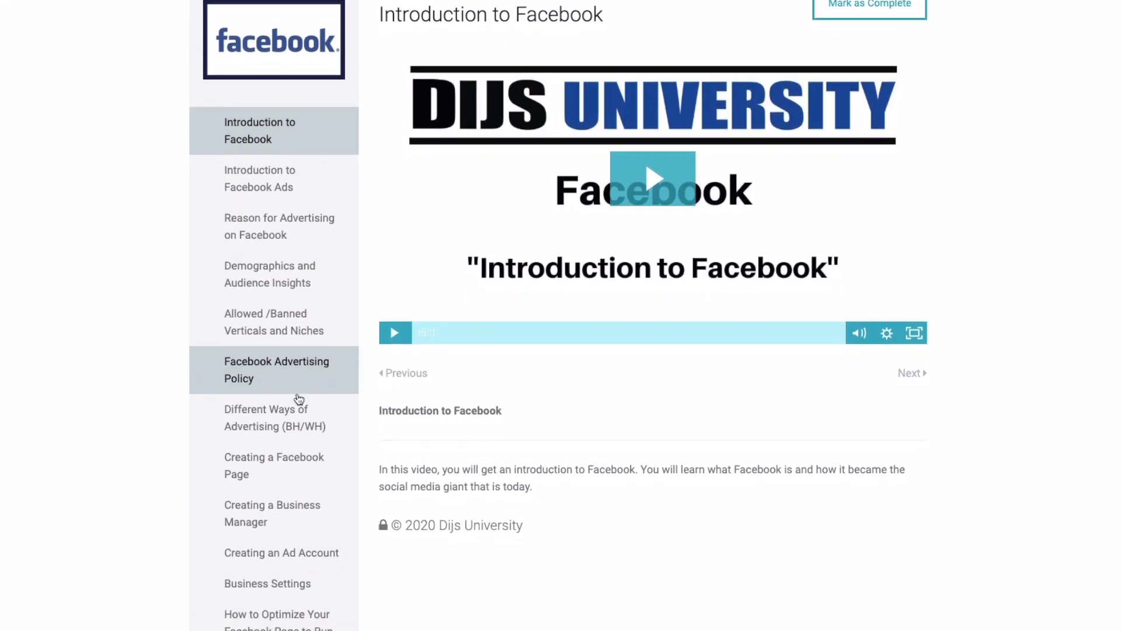
scroll(298, 399, "down", 3)
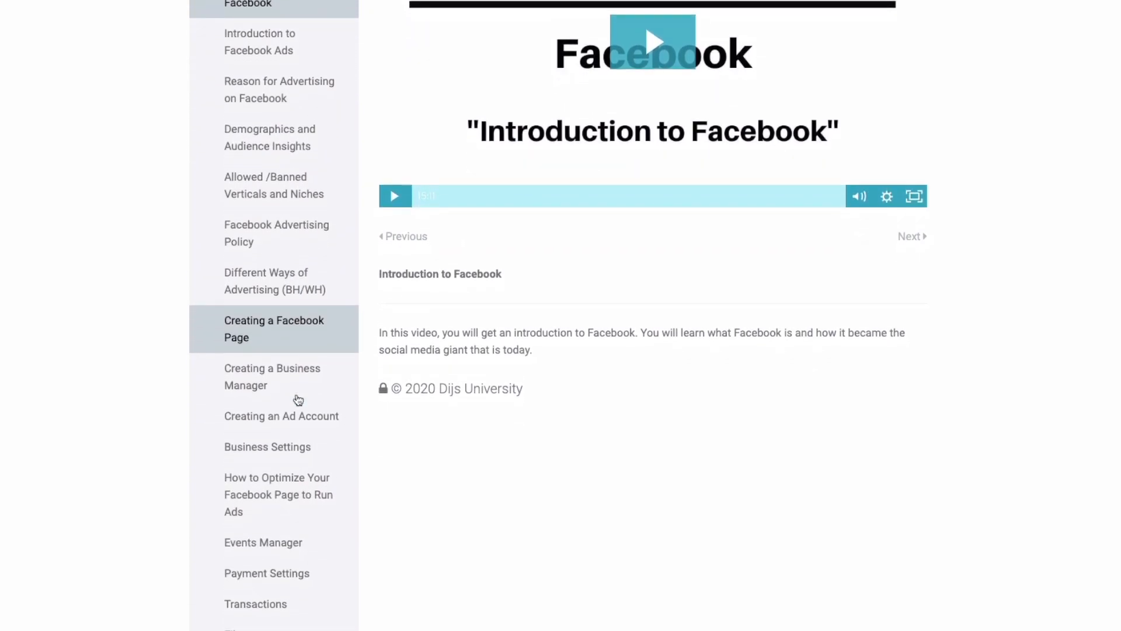
scroll(297, 395, "down", 1)
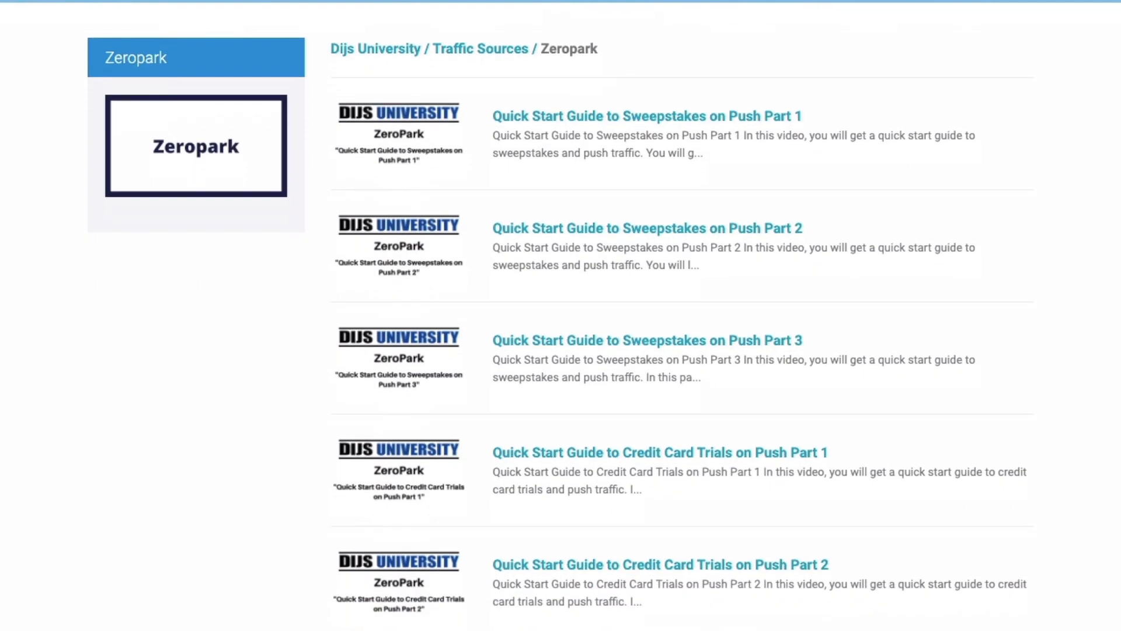
- Examine the Zeropark lessons under Traffic Sources, covering the sweepstakes and credit card trials quick start guides on push
scroll(561, 316, "down", 3)
scroll(561, 315, "down", 1)
scroll(560, 315, "up", 3)
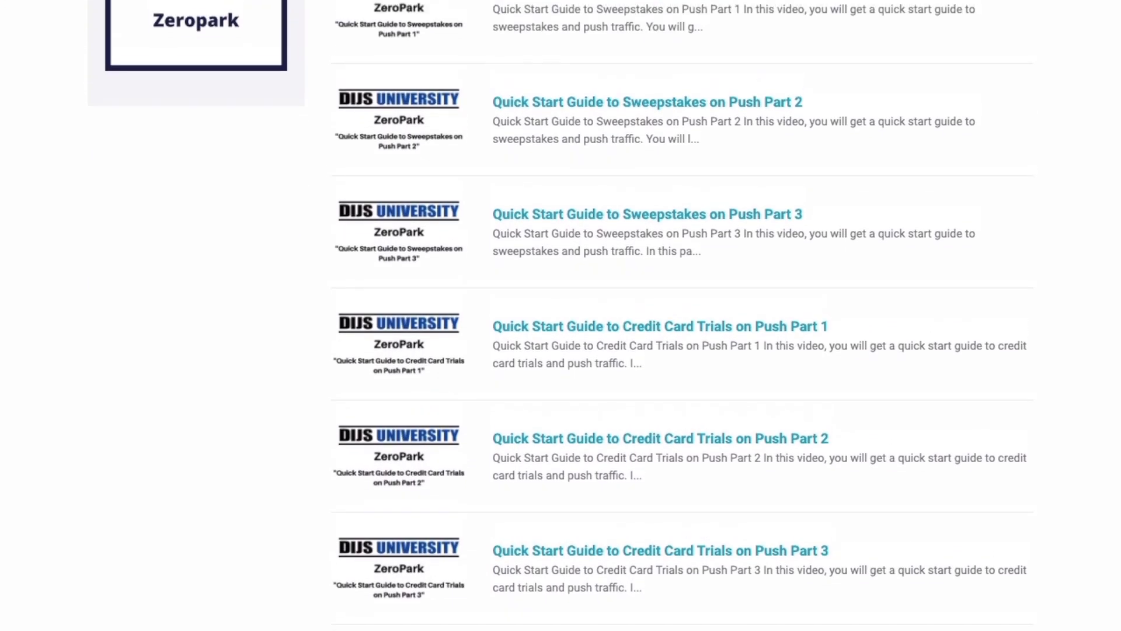